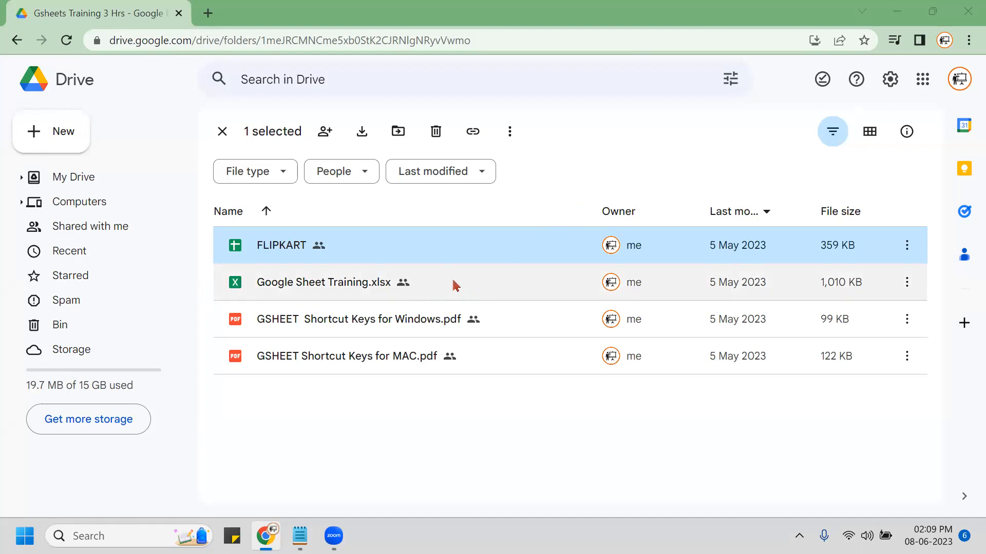
Select Google Sheet Training.xlsx in the 'Gsheets Training 3 Hrs' Drive folder.
left_click(474, 289)
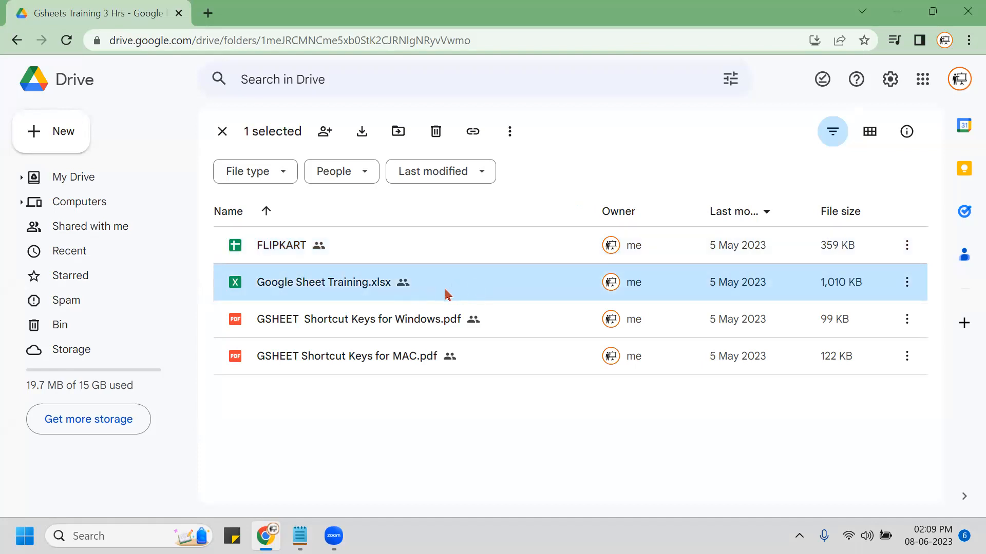
Open Google Sheet Training.xlsx in Sheets and dismiss the Data extraction announcement.
double_click(488, 290)
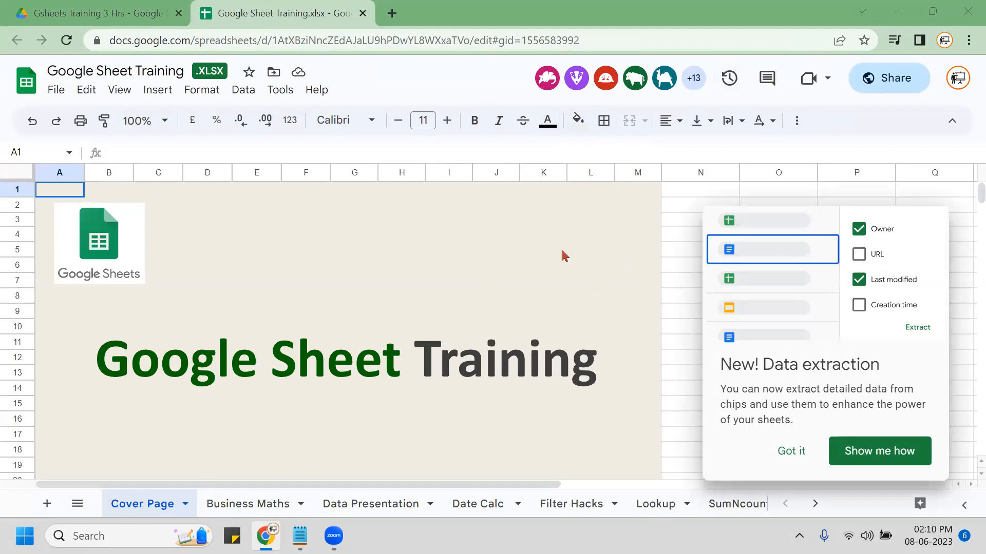
left_click(806, 452)
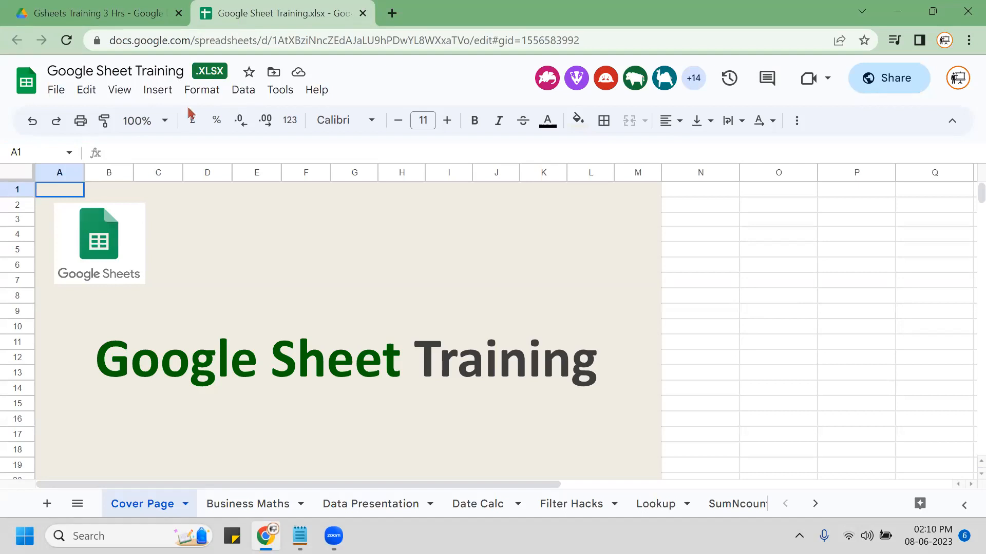
Use File > Save as Google Sheets to create a native 'Google Sheet Training' copy.
left_click(56, 91)
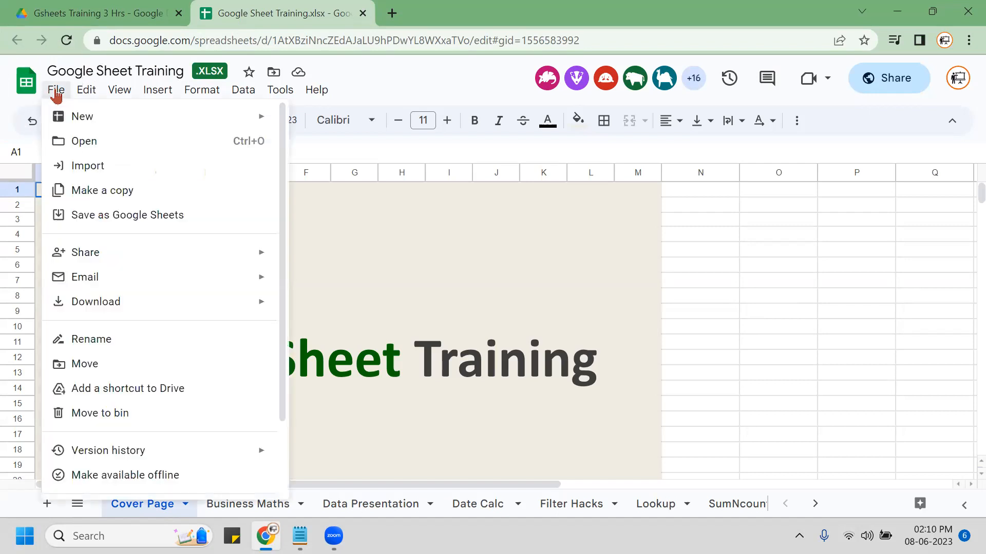
left_click(135, 217)
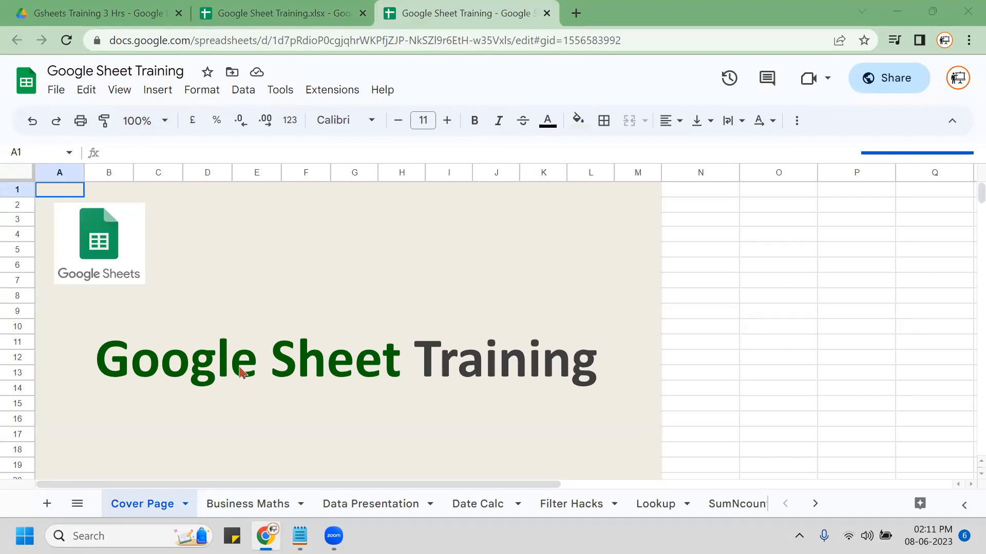
Switch from the converted copy back to the original .xlsx tab and show its File menu.
left_click(54, 92)
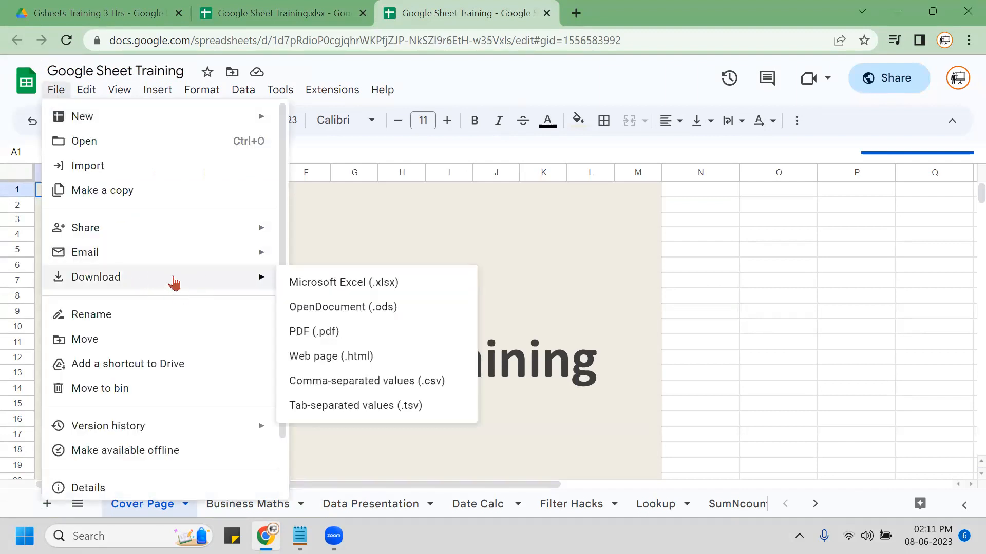
left_click(258, 15)
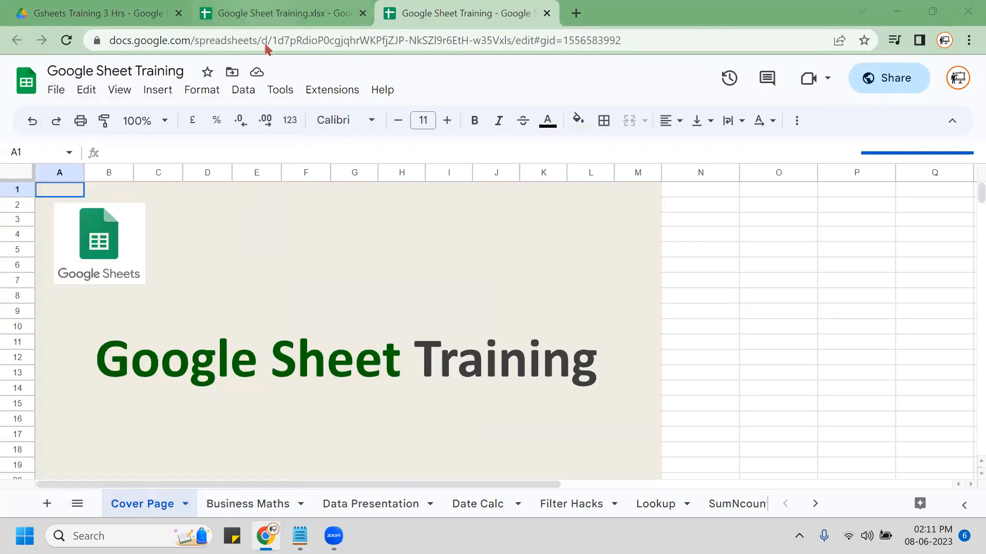
left_click(55, 92)
left_click(56, 92)
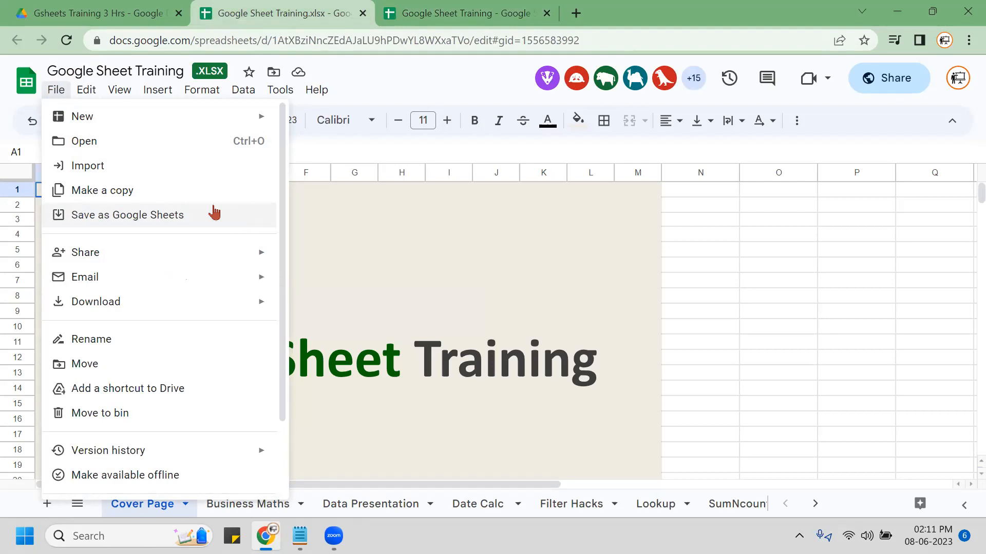
Dismiss the File menu and close the original .xlsx browser tab.
left_click(215, 212)
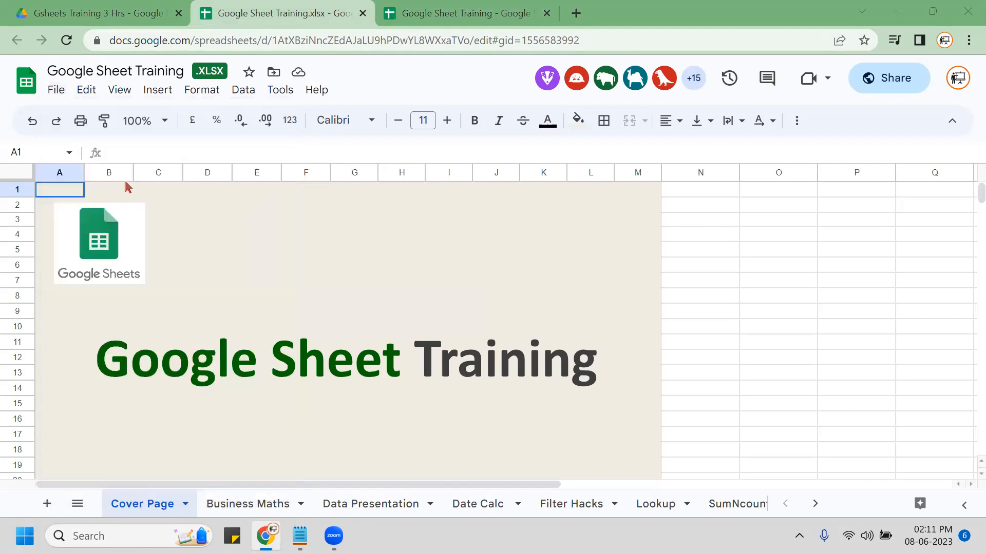
right_click(305, 10)
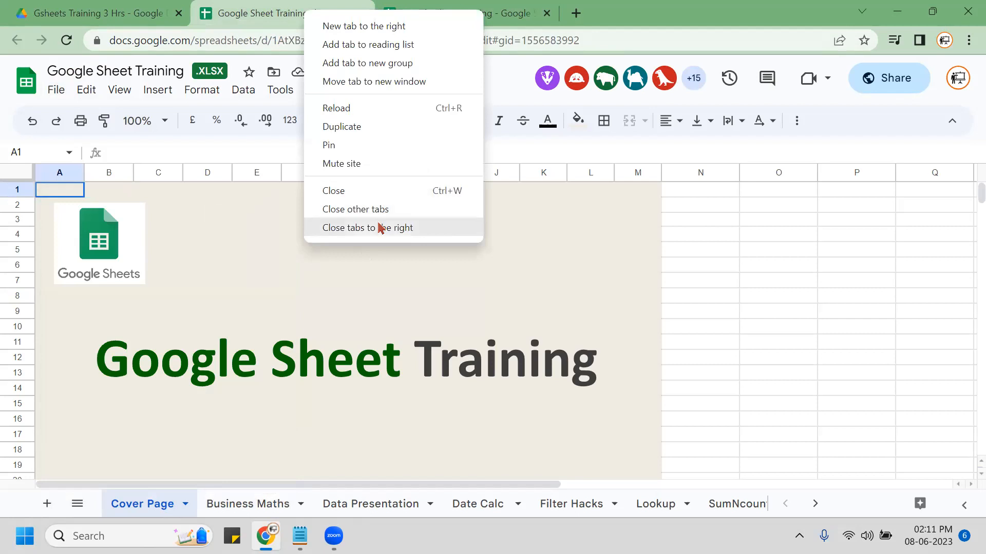
left_click(356, 192)
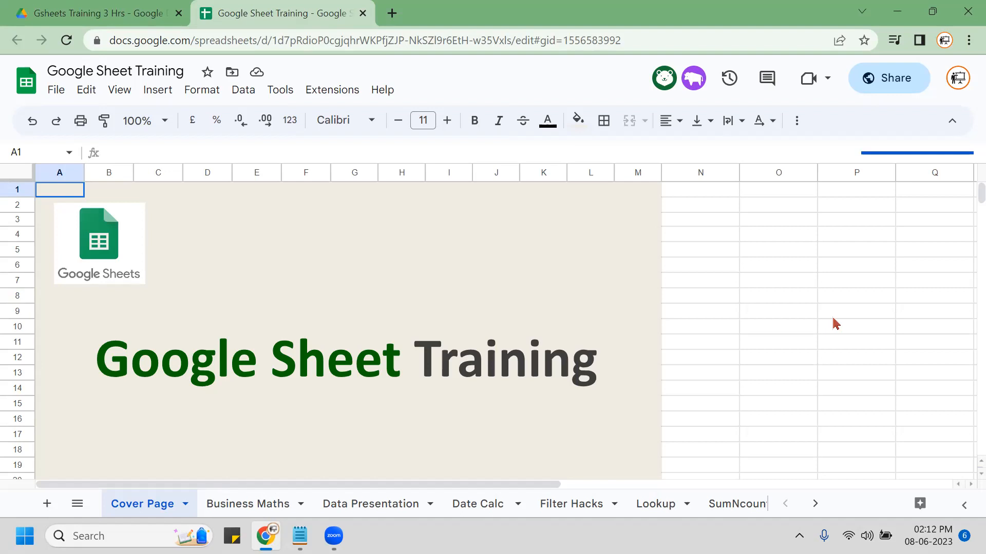
Open the spreadsheet Settings and check that the locale is United Kingdom.
left_click(56, 92)
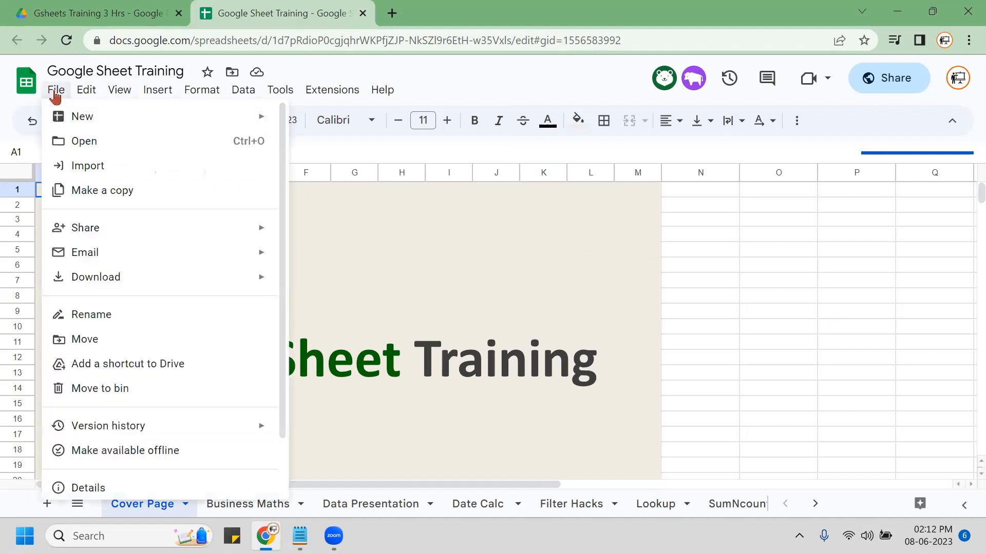
scroll(145, 460, "down", 2)
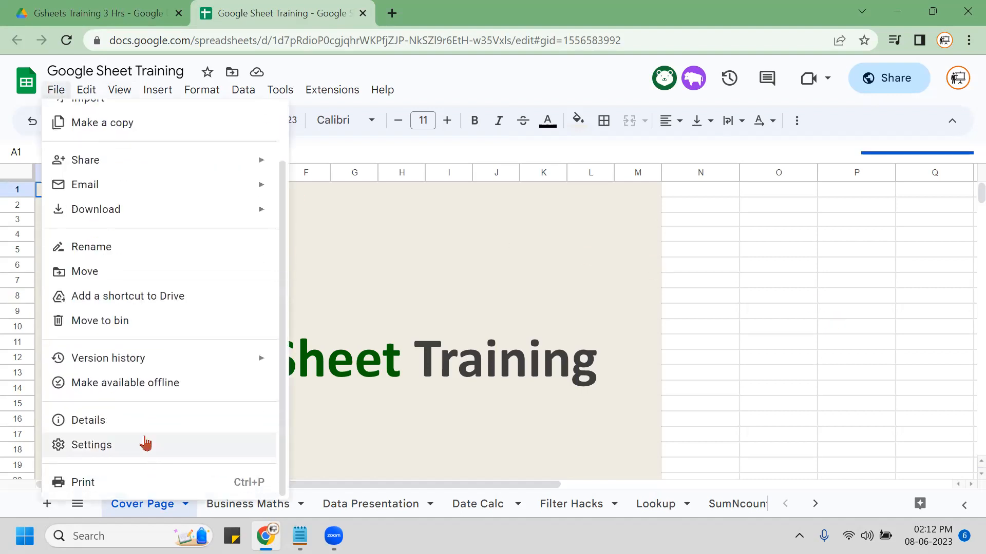
left_click(122, 448)
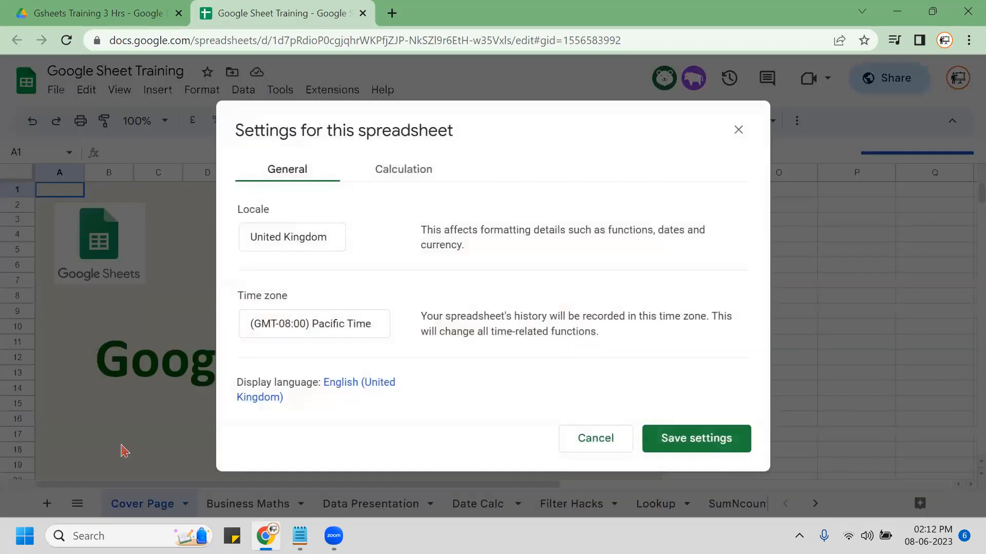
left_click(314, 242)
Set the time zone to (GMT+05:30) India Standard Time.
left_click(303, 334)
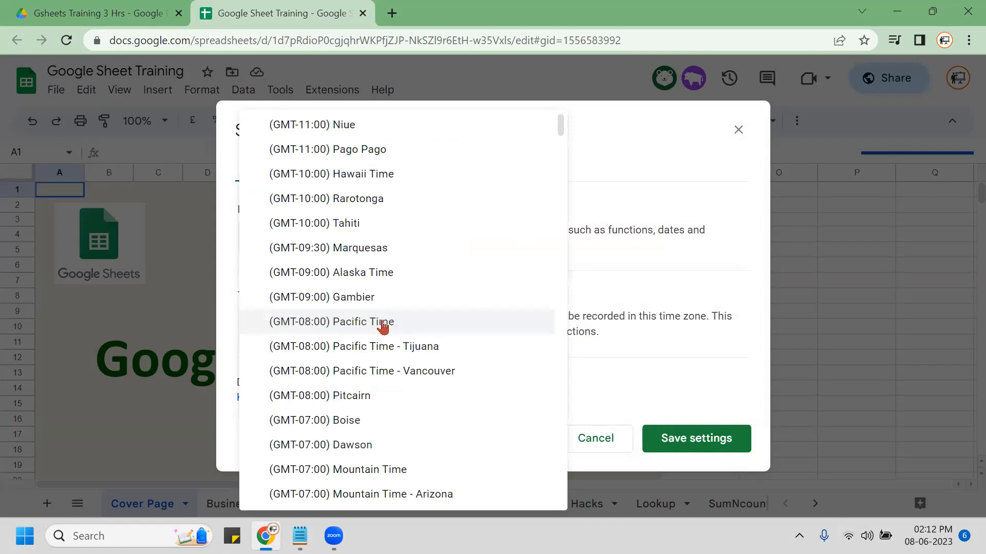
scroll(383, 325, "down", 14)
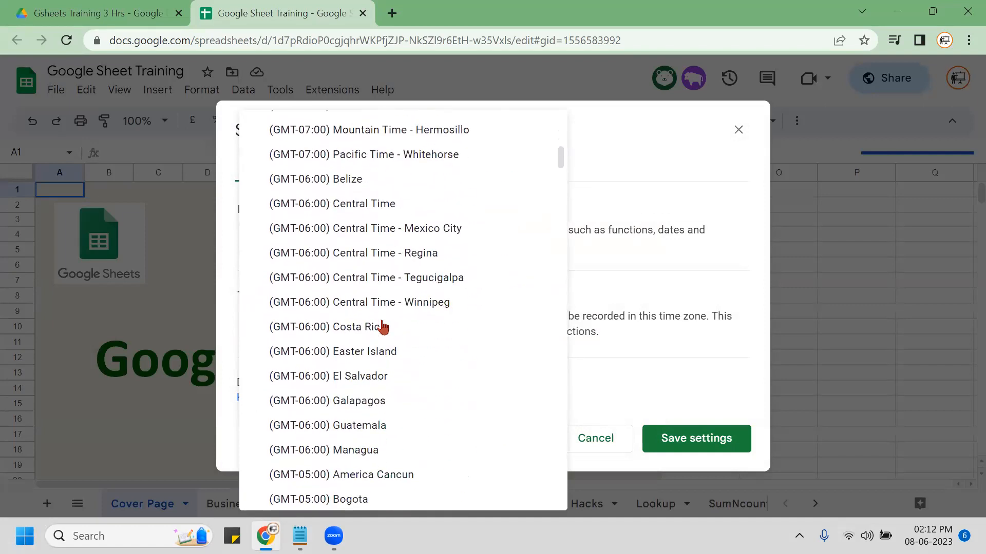
scroll(382, 325, "down", 14)
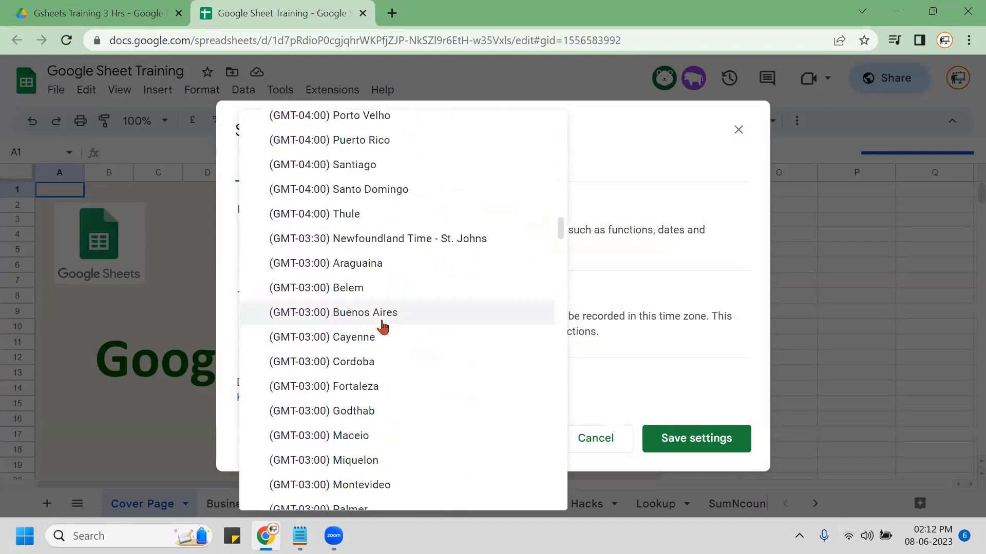
scroll(382, 325, "down", 20)
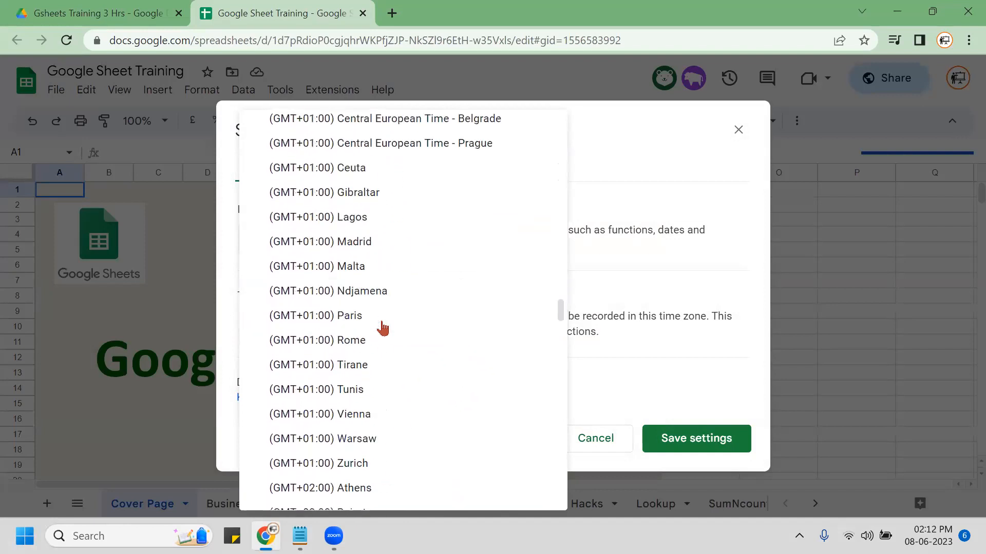
scroll(383, 328, "down", 20)
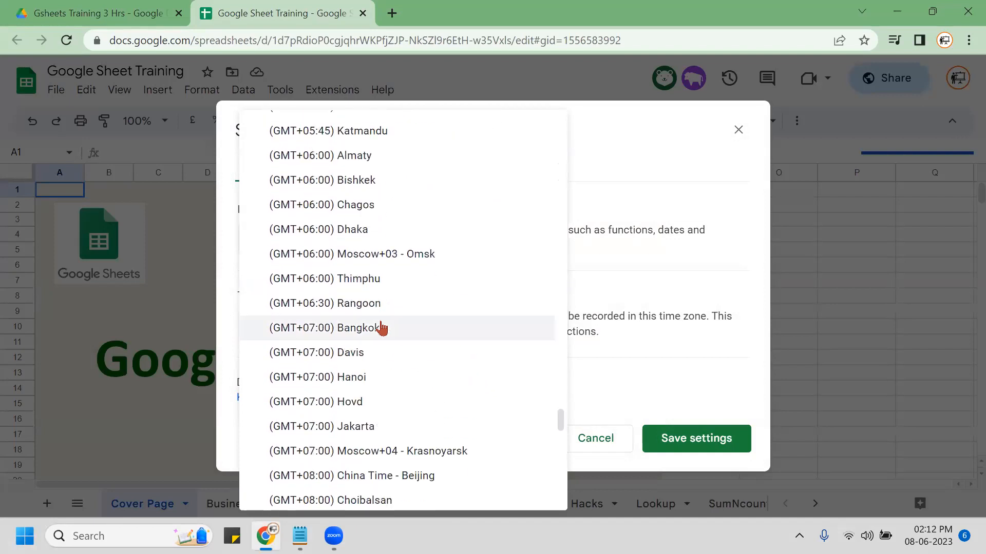
scroll(383, 328, "up", 2)
scroll(383, 327, "up", 2)
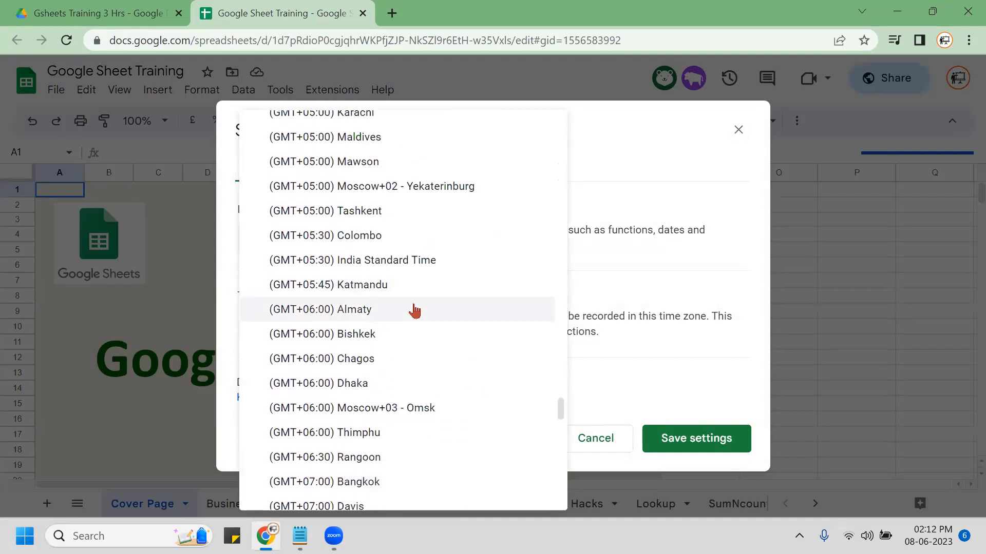
left_click(404, 262)
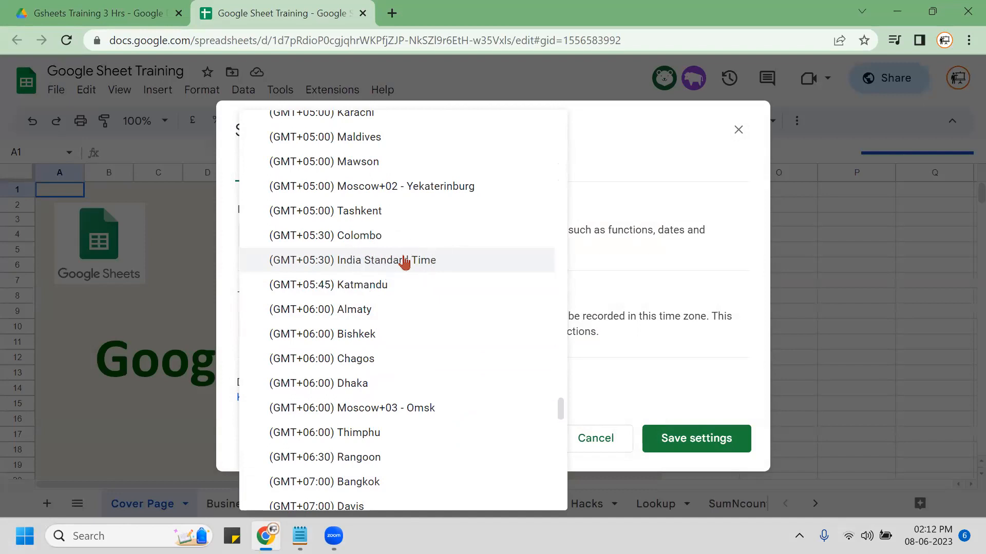
key("ctrl")
key("ctrl")
key("ctrl")
key("ctrl")
key("ctrl")
left_click(404, 261)
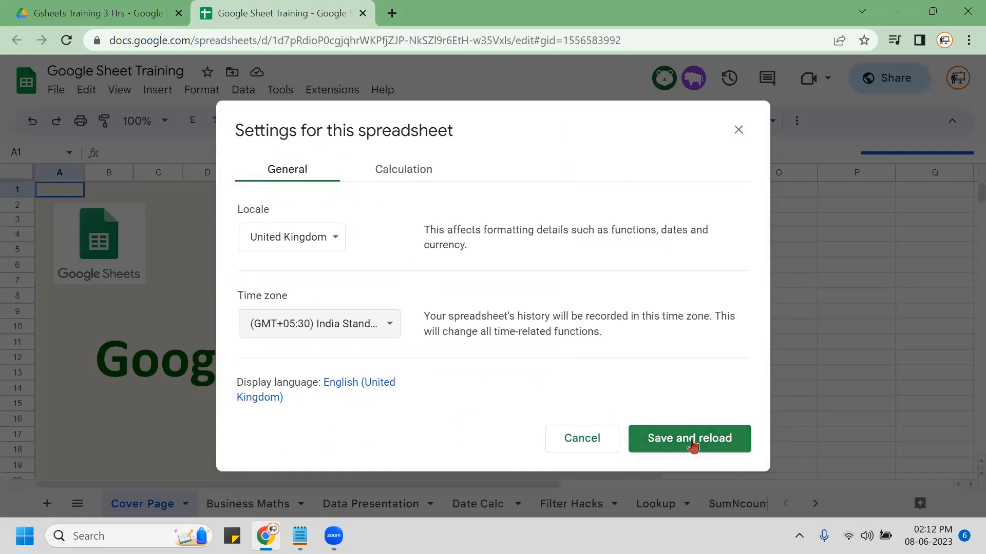
key("ctrl")
key("ctrl")
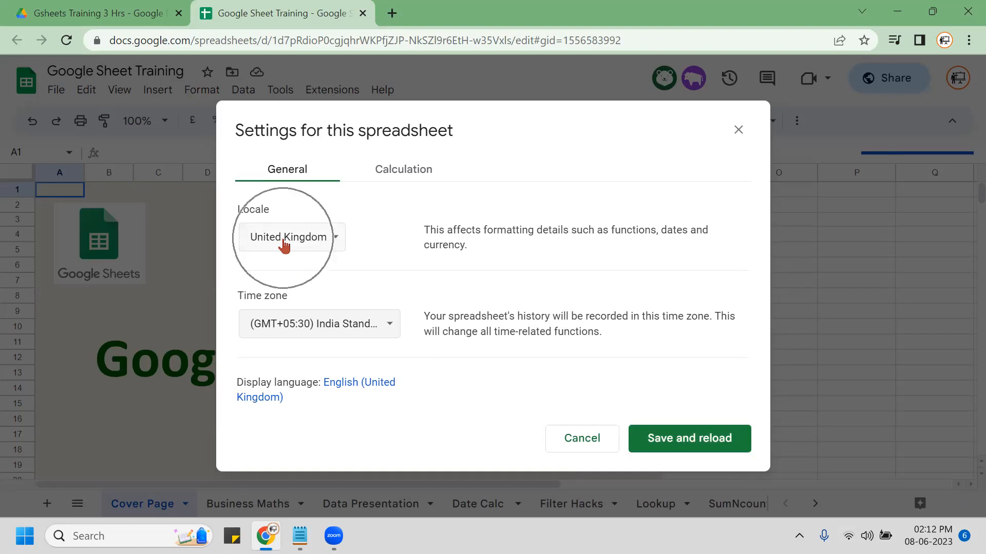
key("ctrl")
key("ctrl")
key("ctrl")
key("ctrl")
key("ctrl")
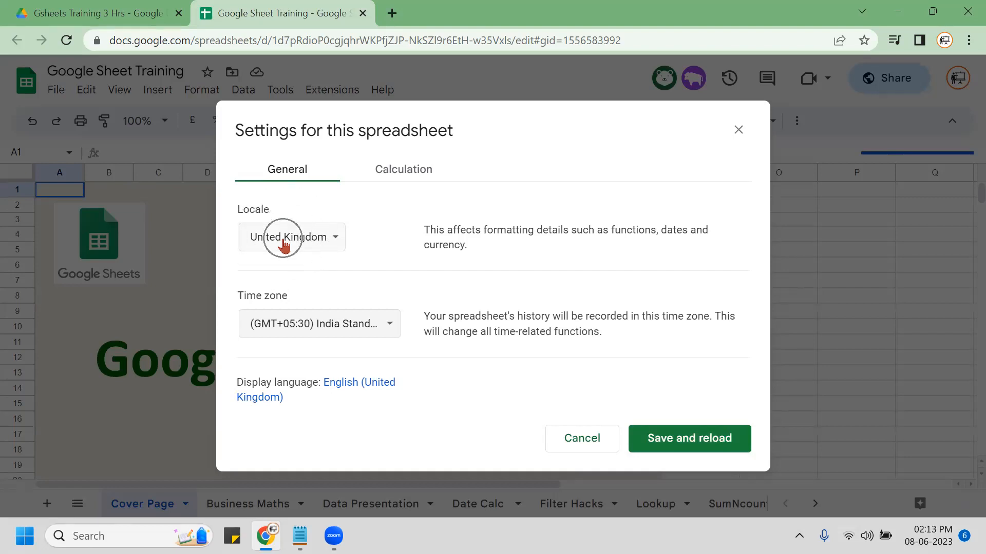
key("ctrl")
key("ctrl")
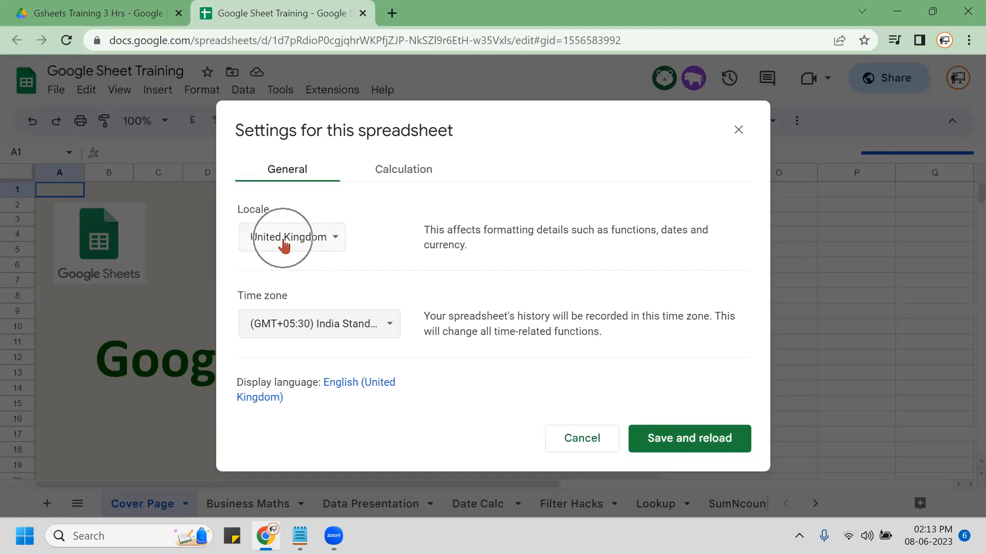
key("ctrl")
key("ctrl")
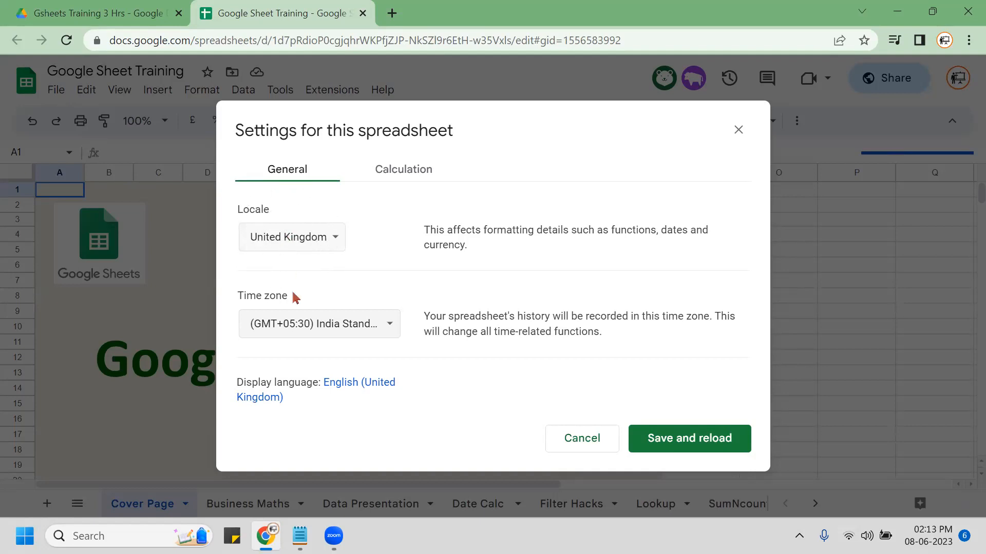
key("ctrl")
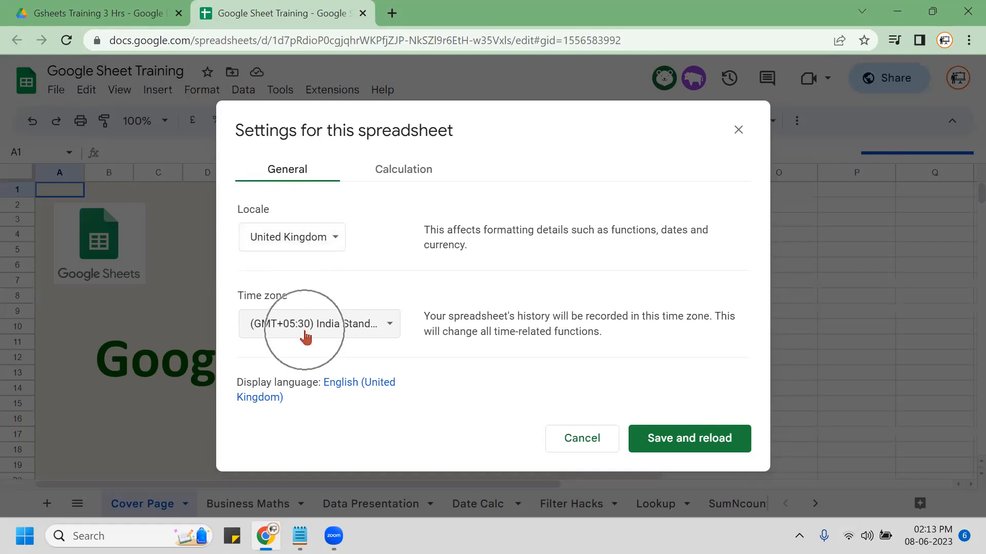
key("ctrl")
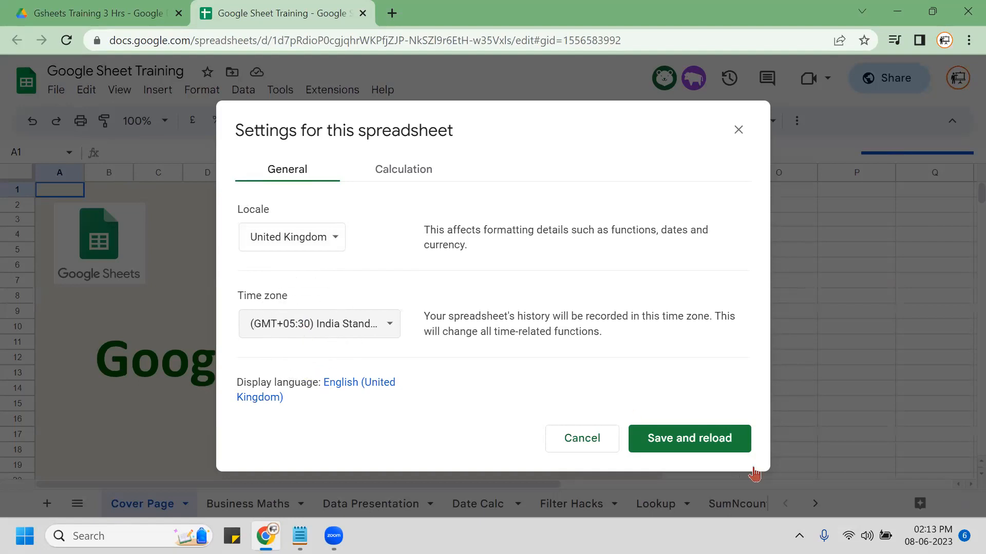
Save the India Standard Time setting and reload the spreadsheet.
left_click(672, 438)
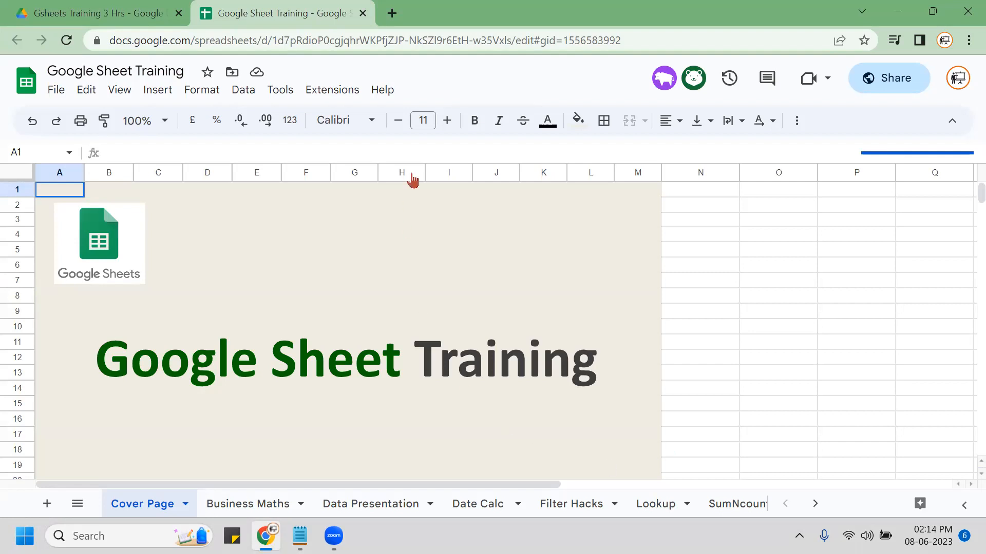
left_click(383, 91)
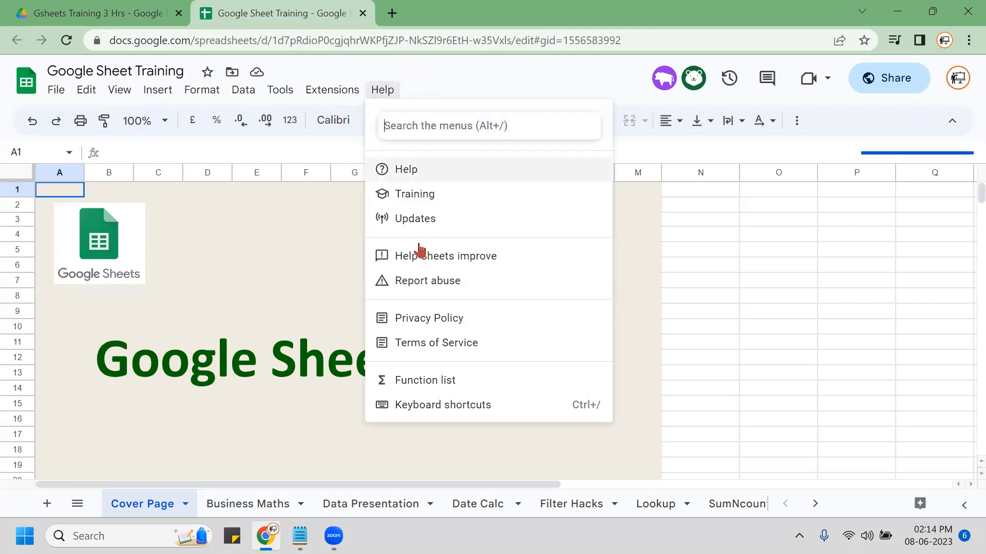
left_click(443, 405)
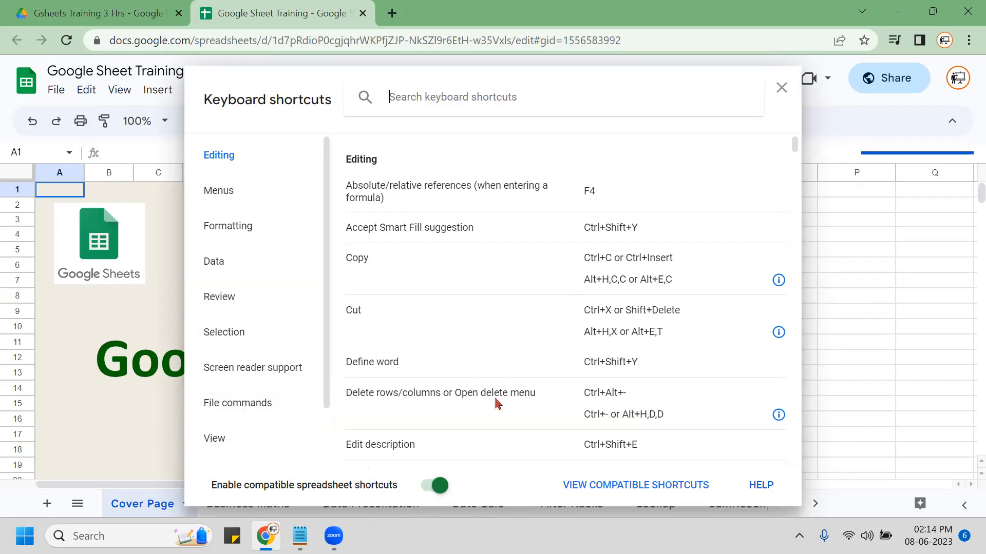
left_click(781, 90)
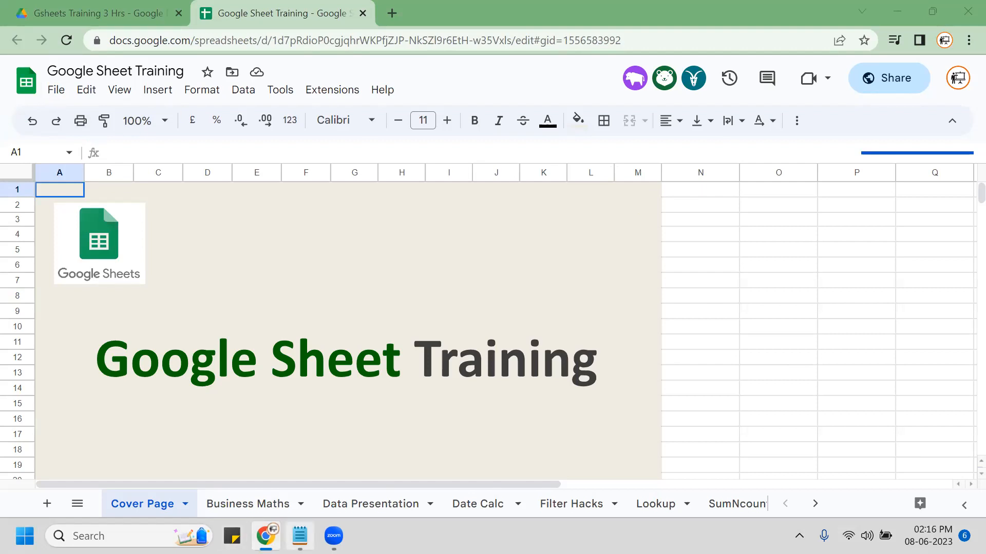
Bring the Notepad 'Feedback link.txt' notes to the front from the taskbar.
left_click(300, 536)
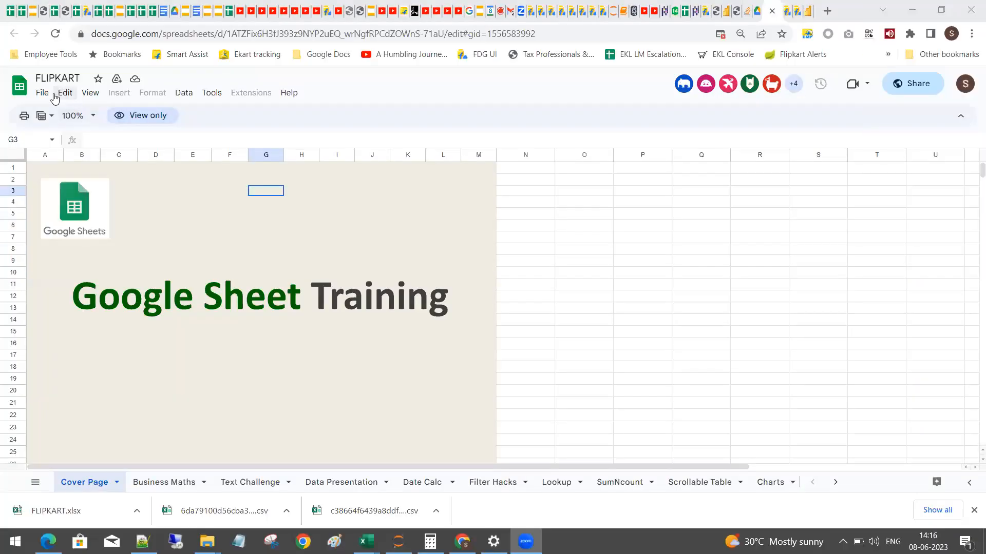
Leave the view-only FLIPKART sheet and return to the 'Gsheets Training 3 Hrs' Drive tab.
left_click(39, 97)
left_click(40, 97)
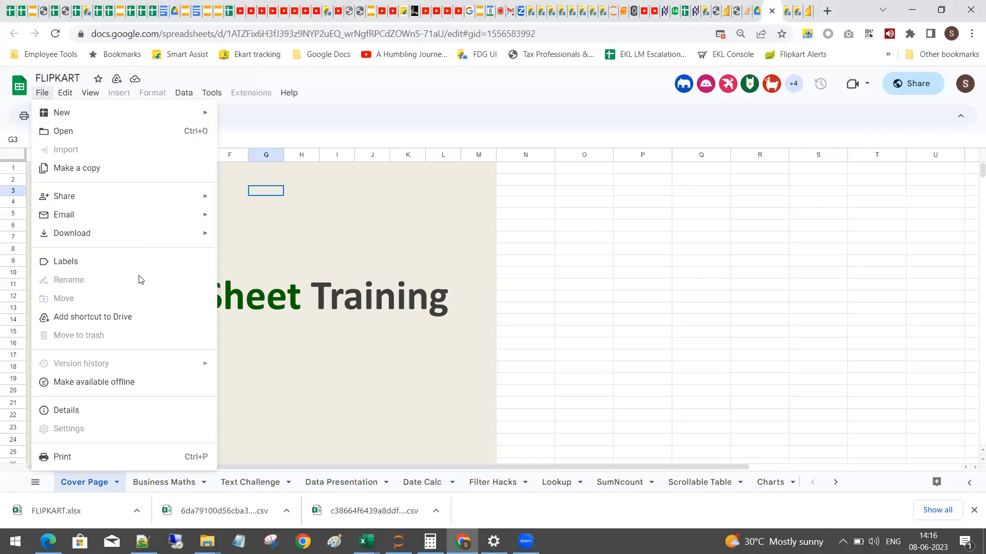
left_click(258, 272)
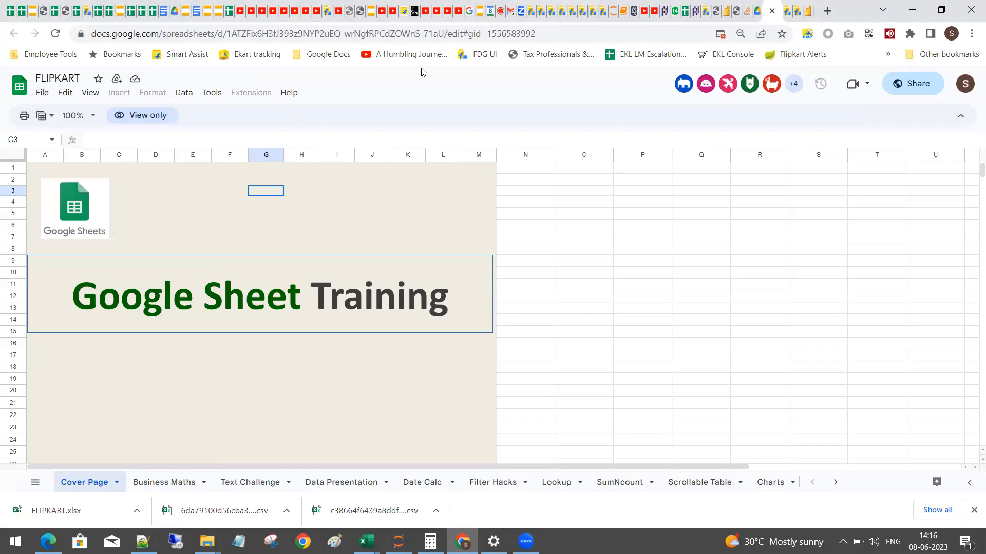
left_click(760, 10)
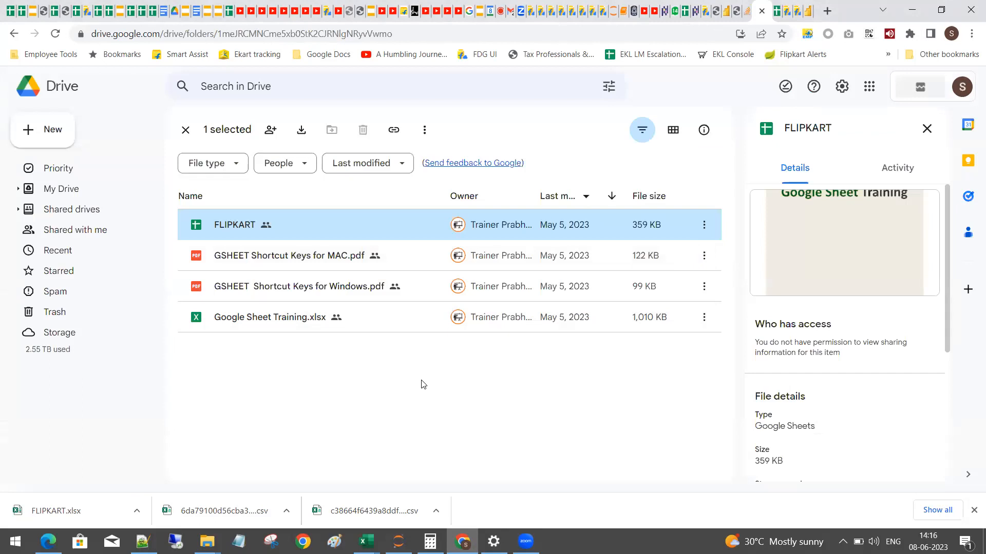
Reopen Google Sheet Training.xlsx, then minimize Notepad to reveal the editable Google Sheet Training copy.
double_click(281, 317)
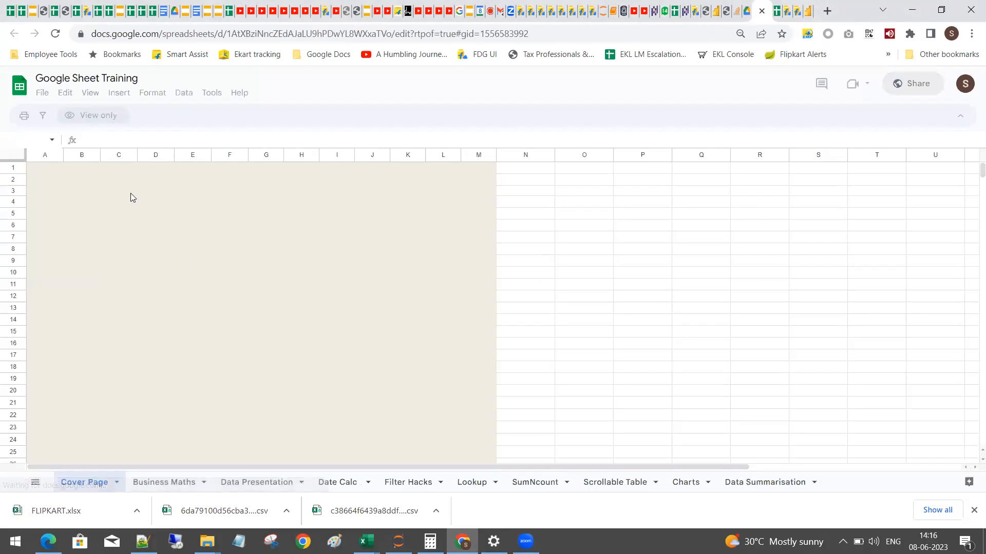
left_click(45, 96)
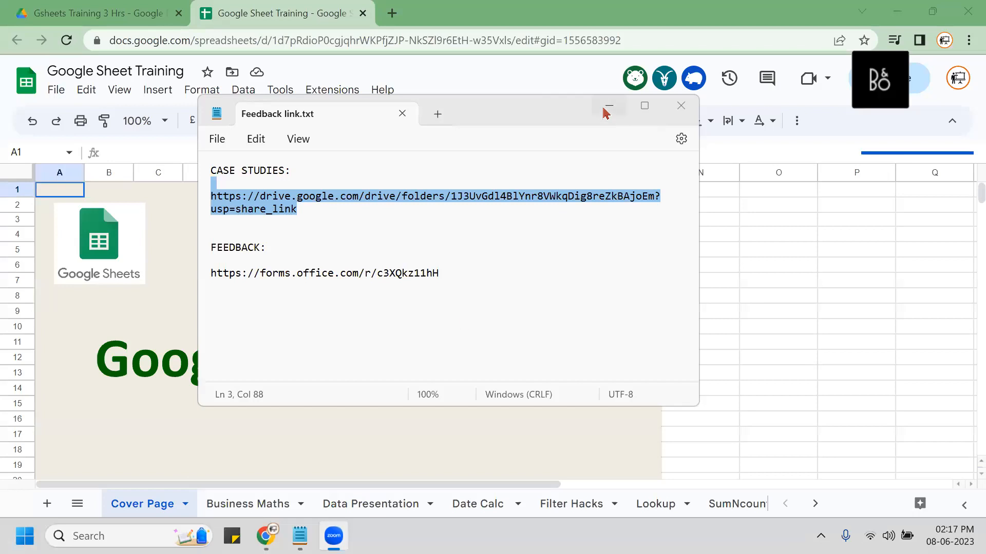
left_click(609, 106)
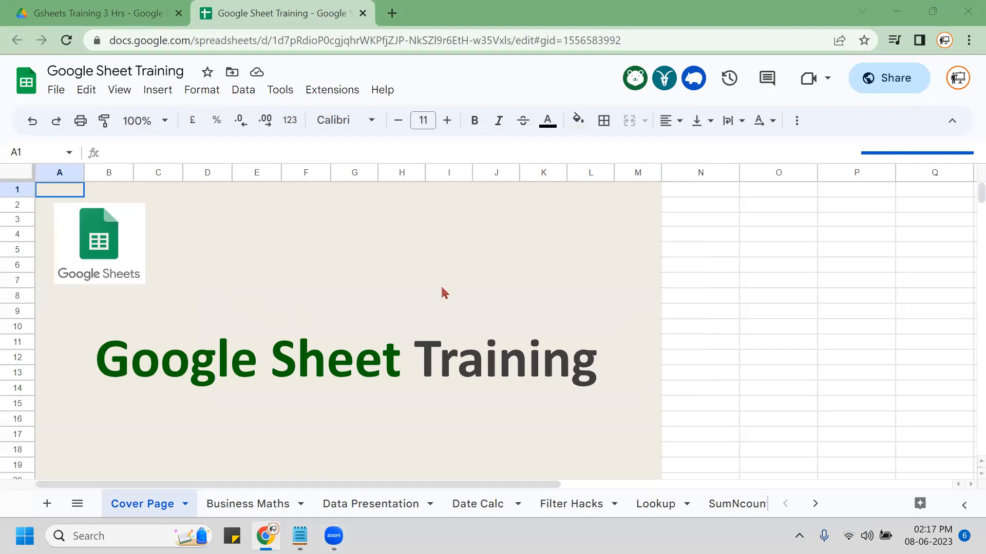
left_click(53, 93)
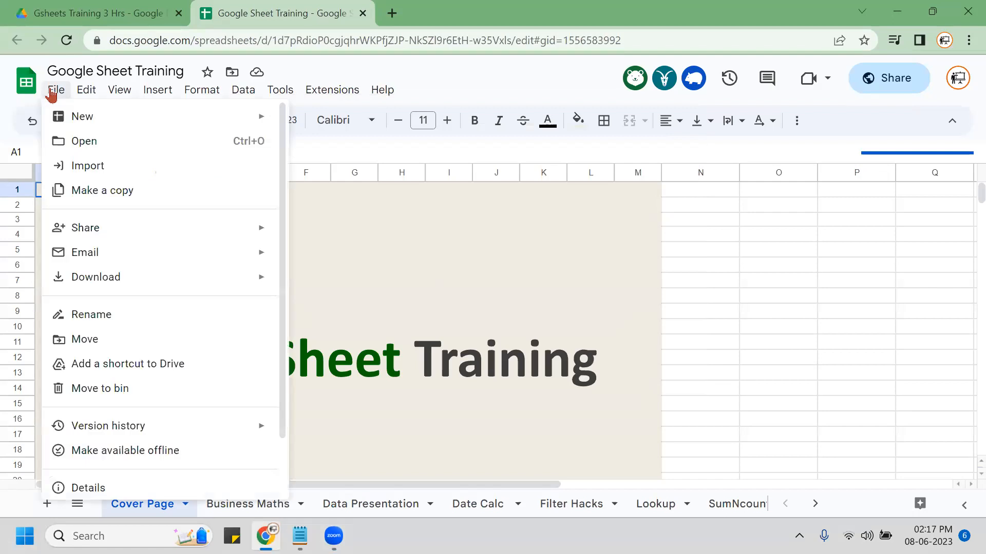
scroll(154, 418, "down", 3)
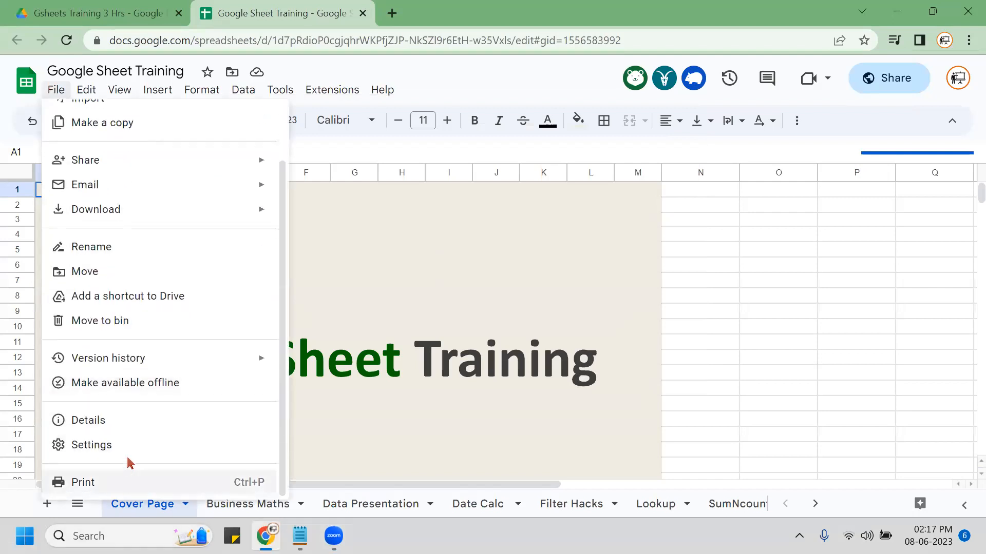
left_click(128, 452)
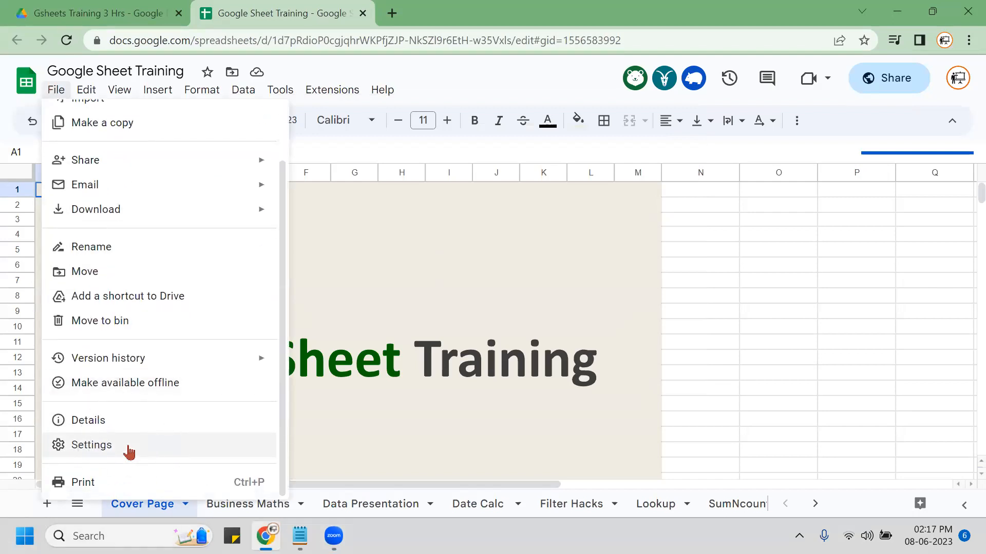
left_click(129, 452)
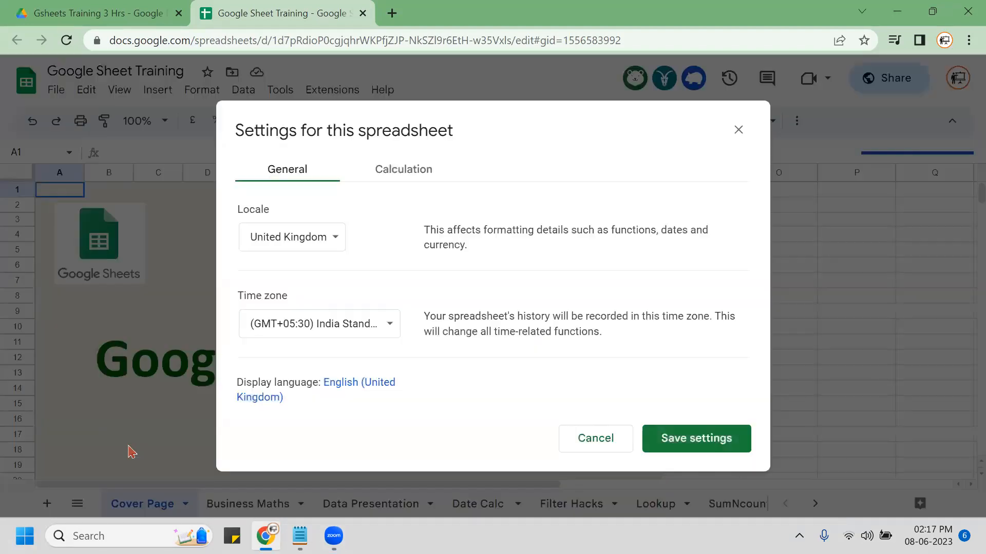
left_click_drag(468, 119, 341, 89)
left_click(201, 215)
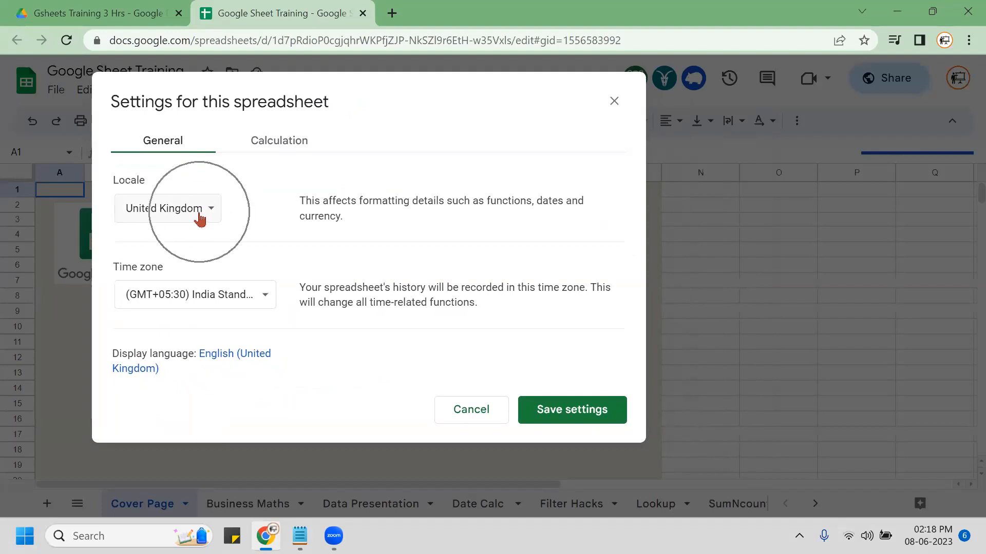
left_click(199, 218)
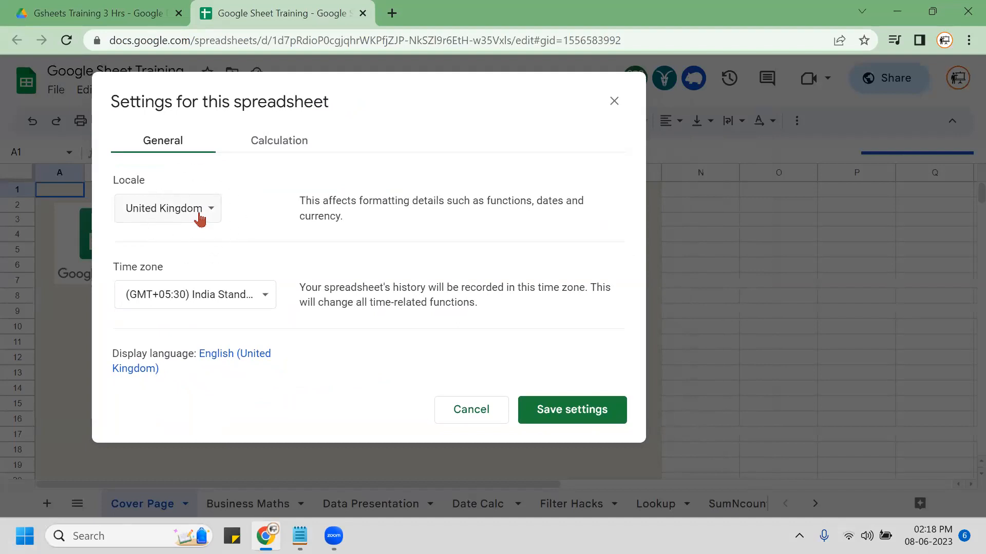
left_click(200, 218)
left_click(261, 303)
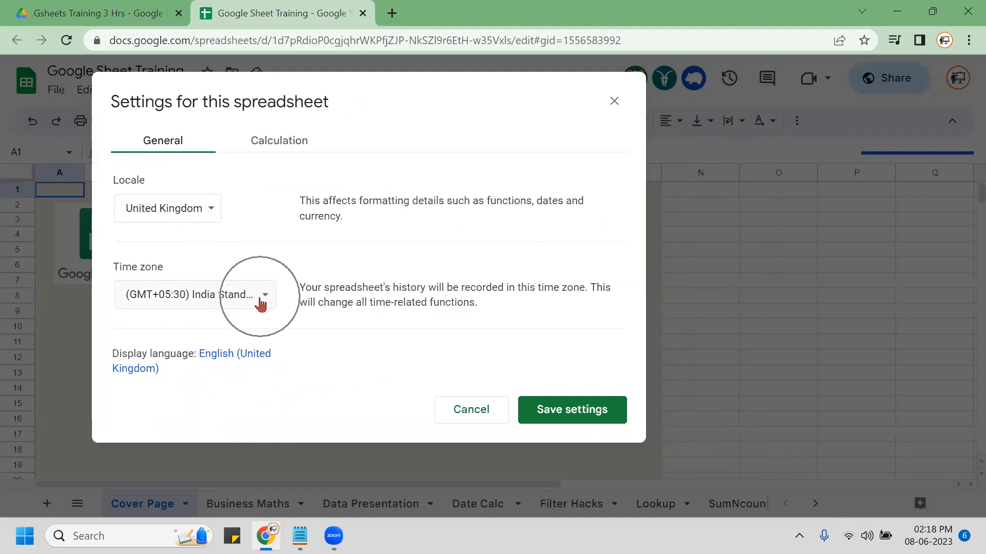
left_click(265, 304)
key("ctrl")
key("ctrl")
key("ctrl")
key("ctrl")
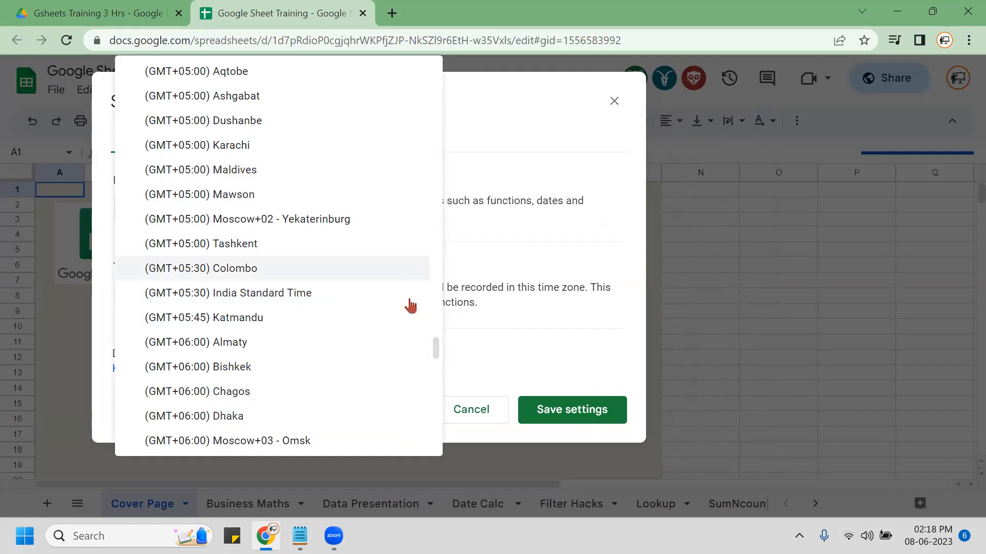
left_click(551, 440)
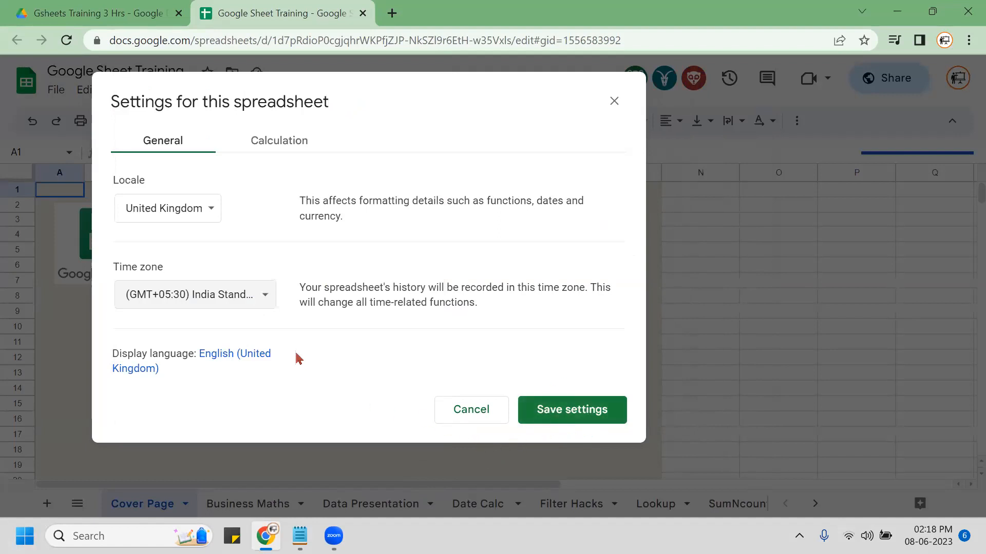
left_click(615, 104)
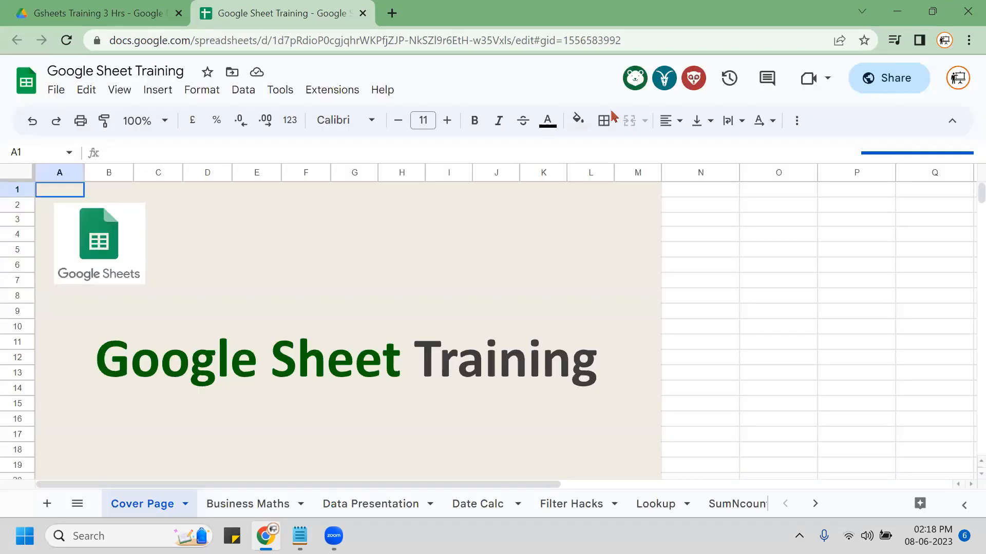
left_click(391, 97)
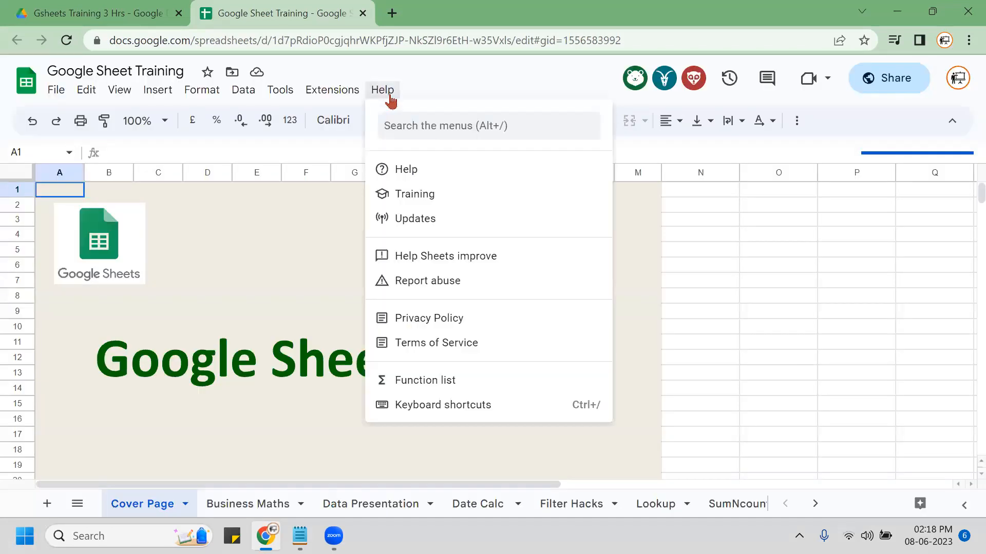
left_click(450, 407)
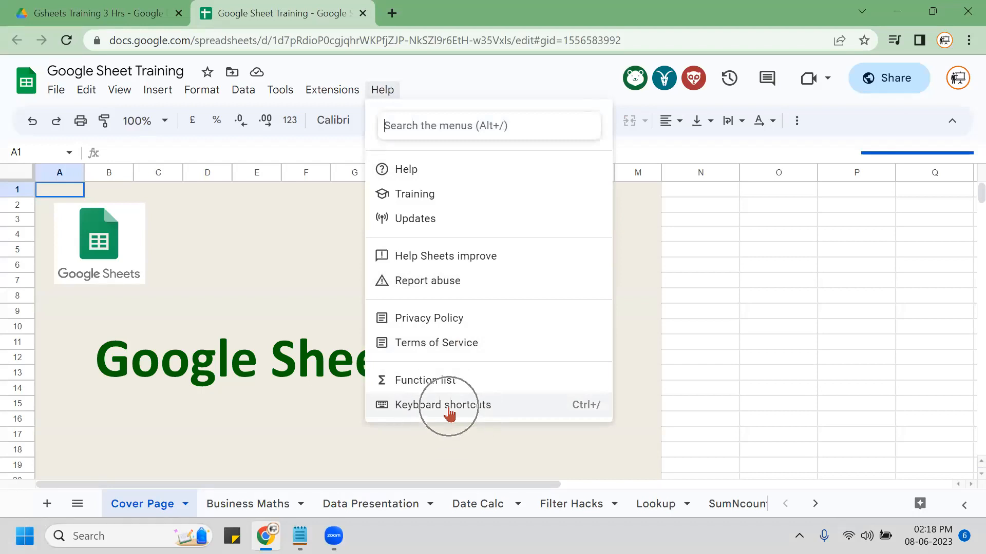
left_click(449, 409)
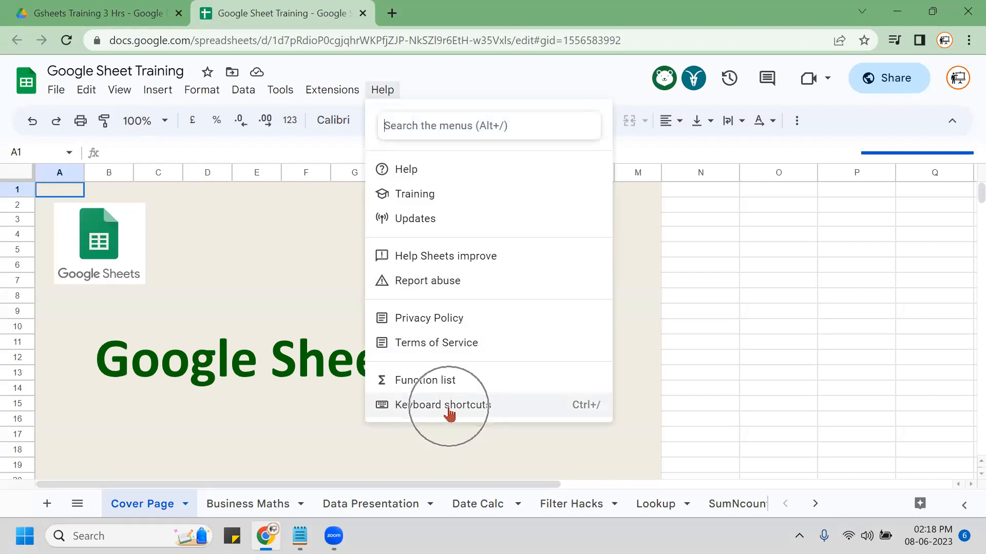
left_click(449, 409)
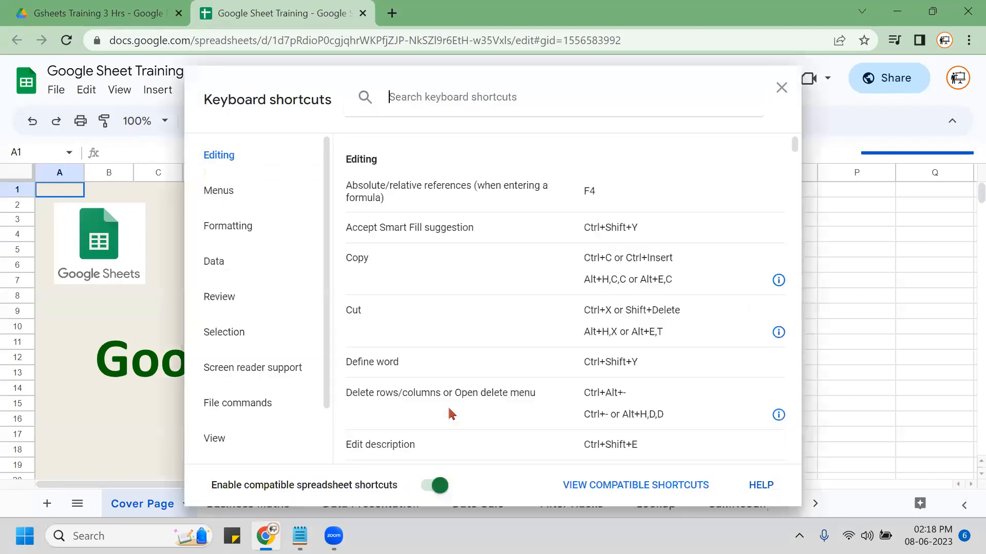
left_click(319, 500)
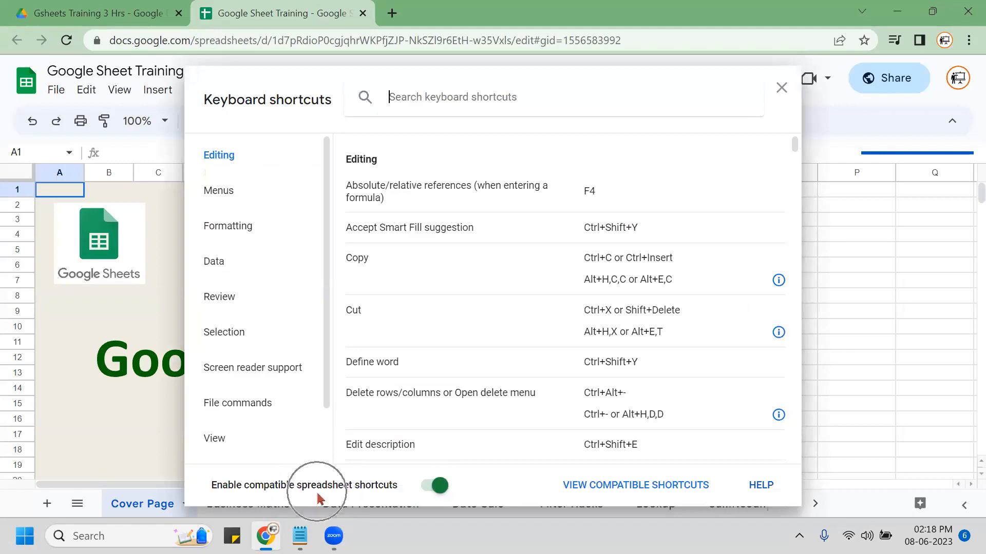
left_click(319, 498)
left_click(318, 498)
left_click(318, 498)
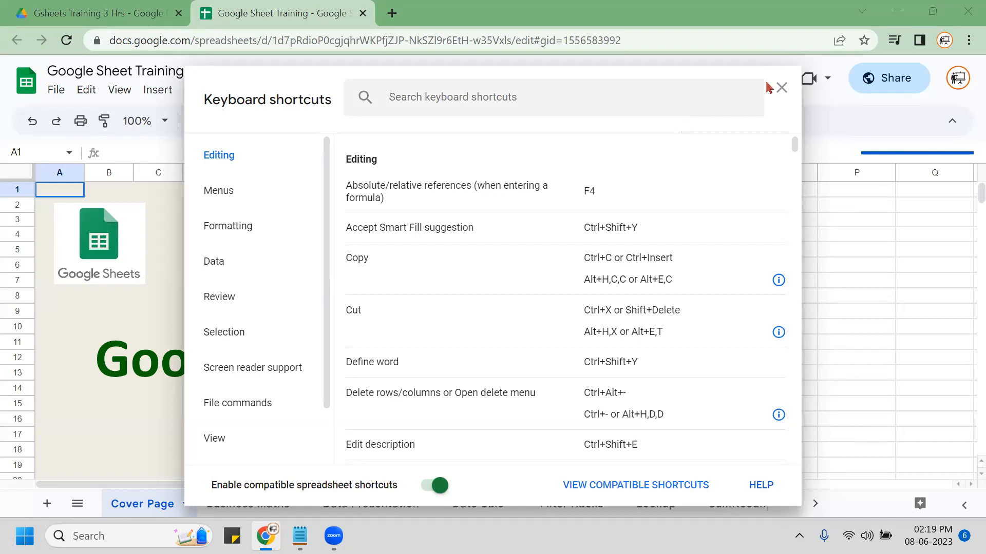
left_click(221, 510)
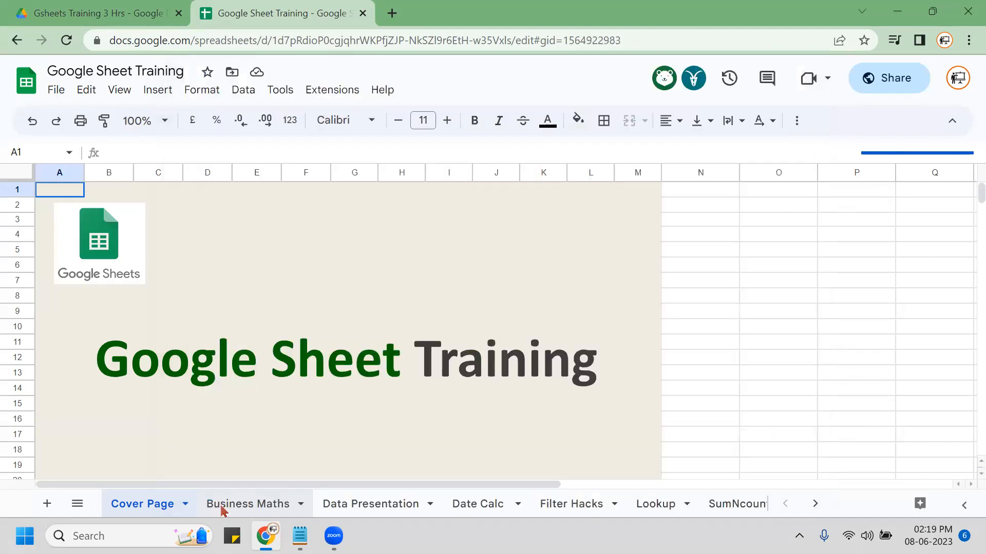
left_click(222, 509)
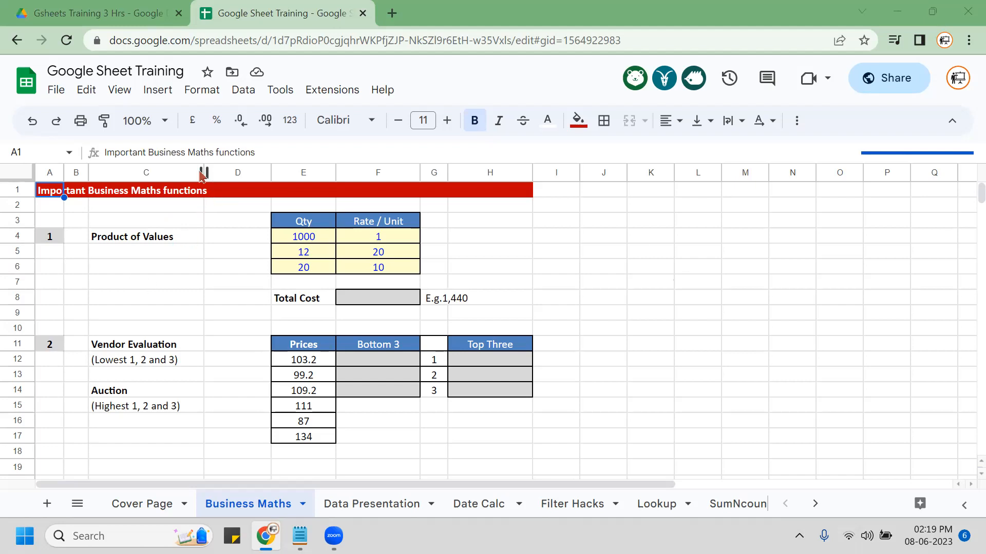
left_click_drag(203, 174, 187, 177)
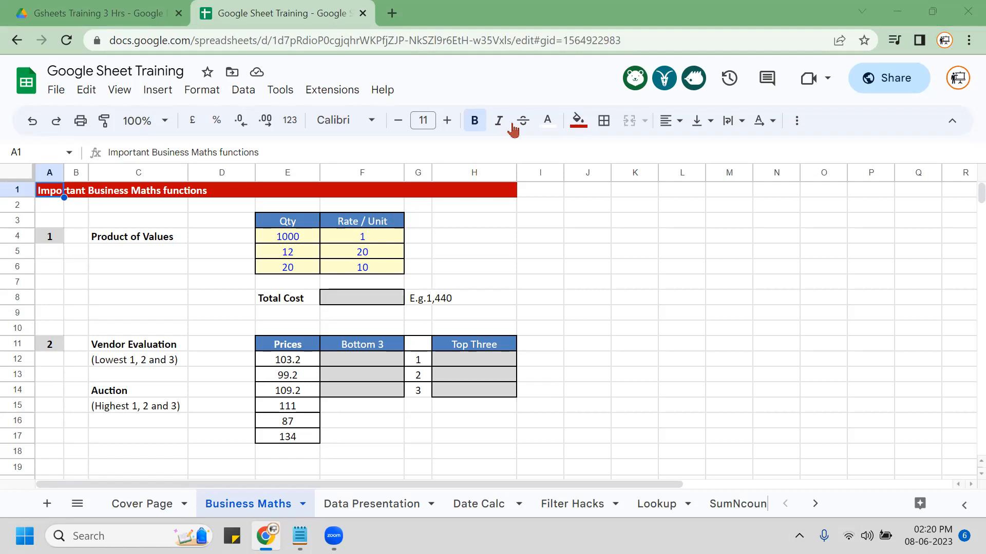
left_click_drag(97, 70, 102, 70)
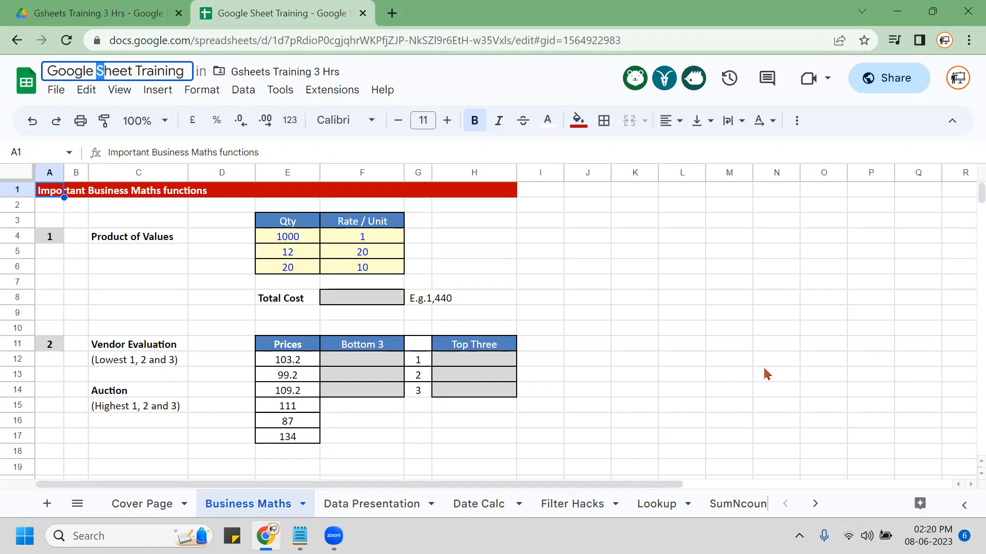
Replace the spreadsheet title with 'FLIPKART TRAINING' and commit the new name.
key("ctrl+a")
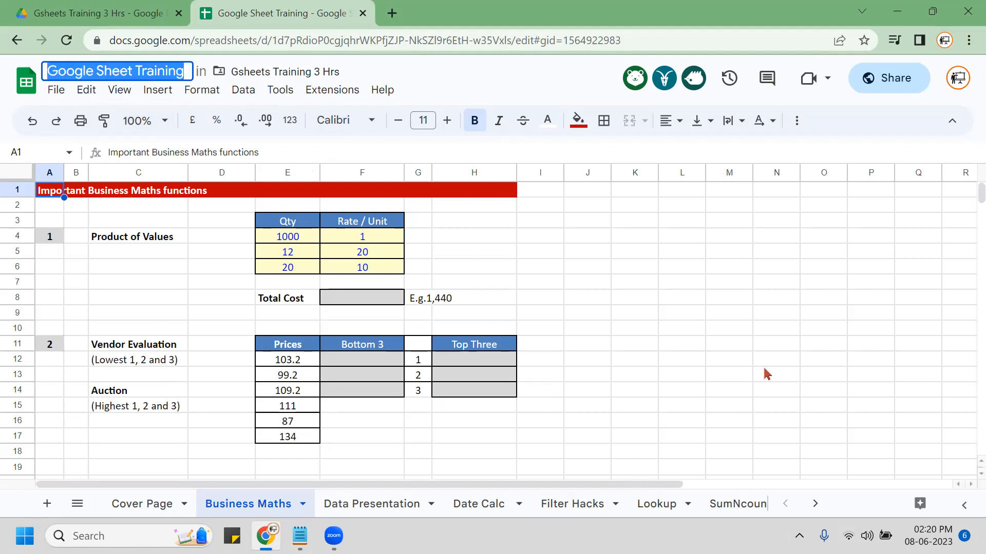
type("FLIPKART TRAINING")
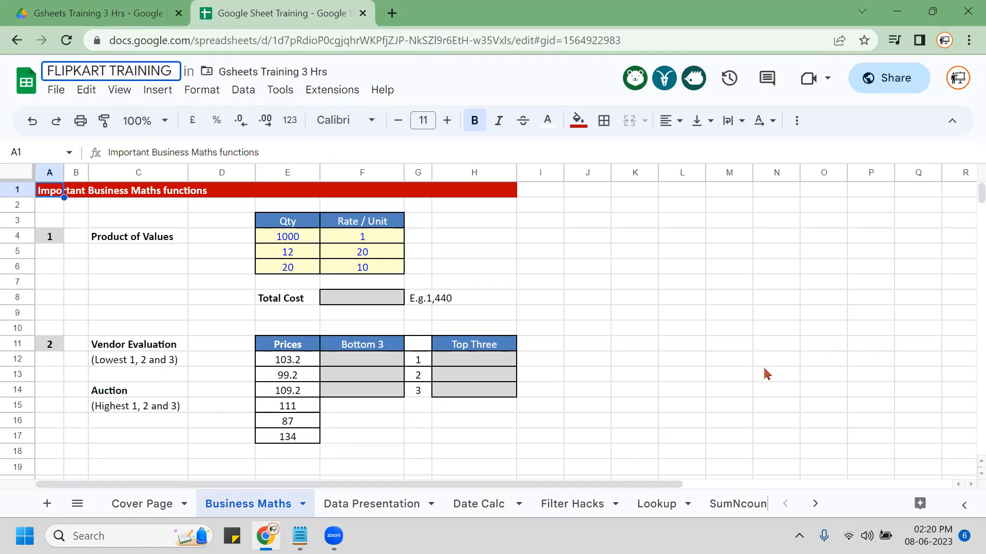
left_click(202, 270)
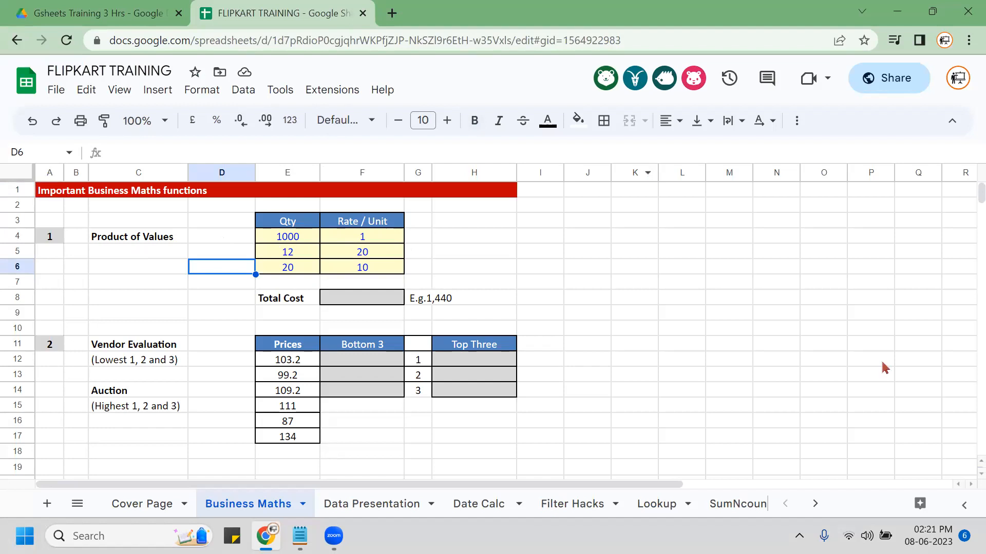
left_click(299, 536)
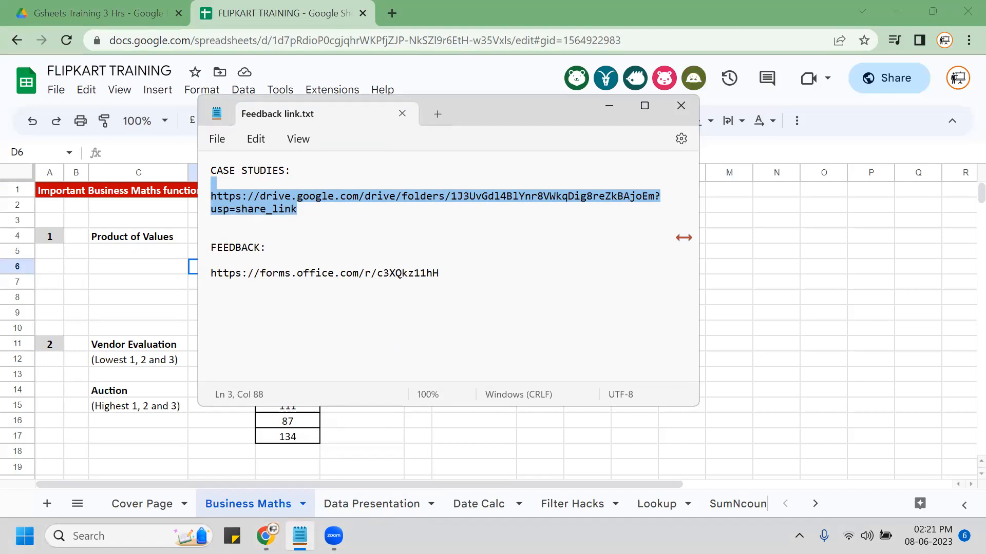
left_click(609, 106)
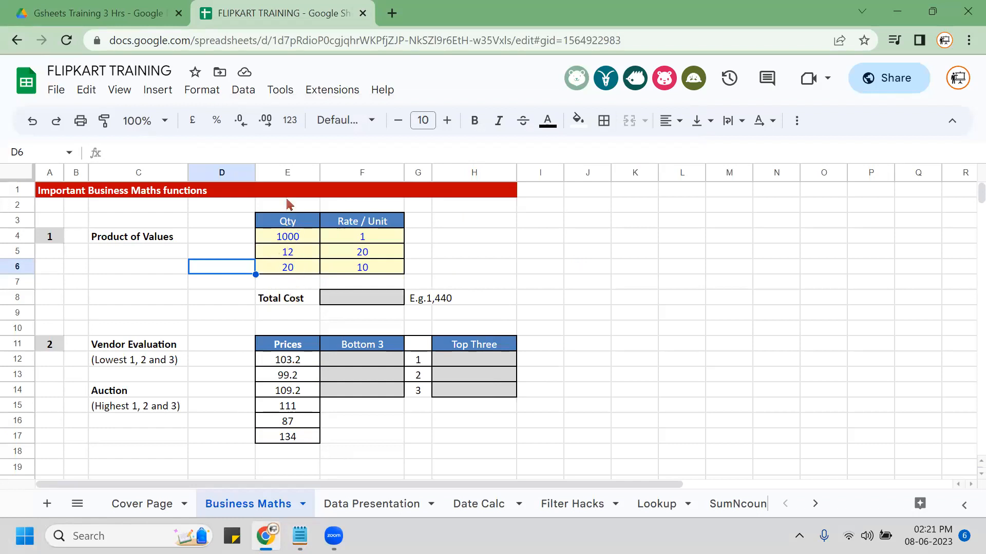
Enter =E4*F4 in H4 to multiply Qty by Rate / Unit.
left_click(286, 173)
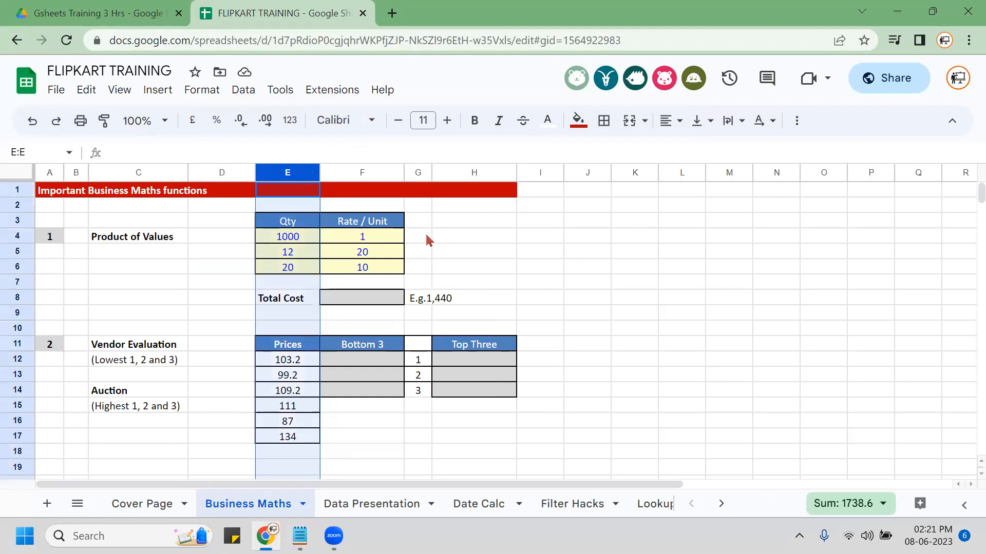
left_click(377, 268)
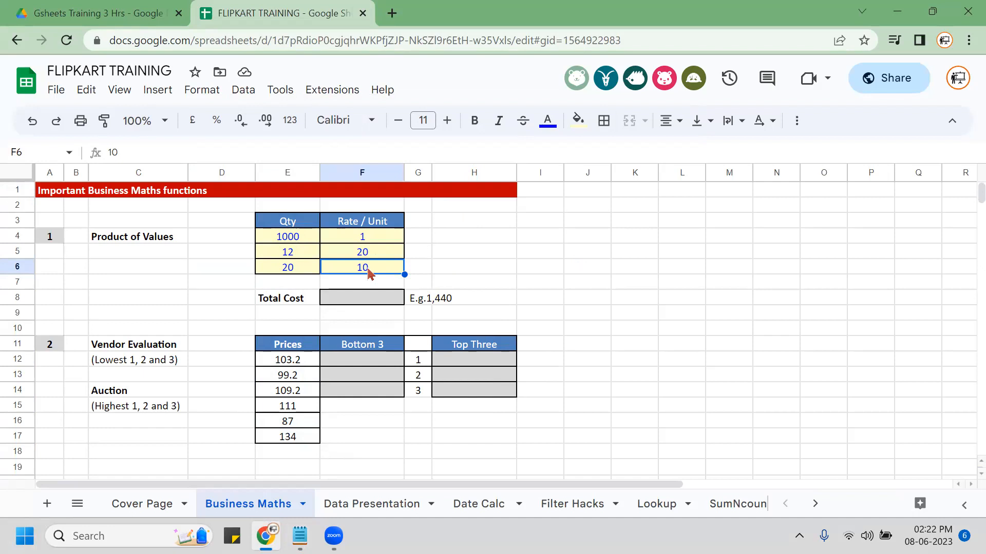
left_click(478, 239)
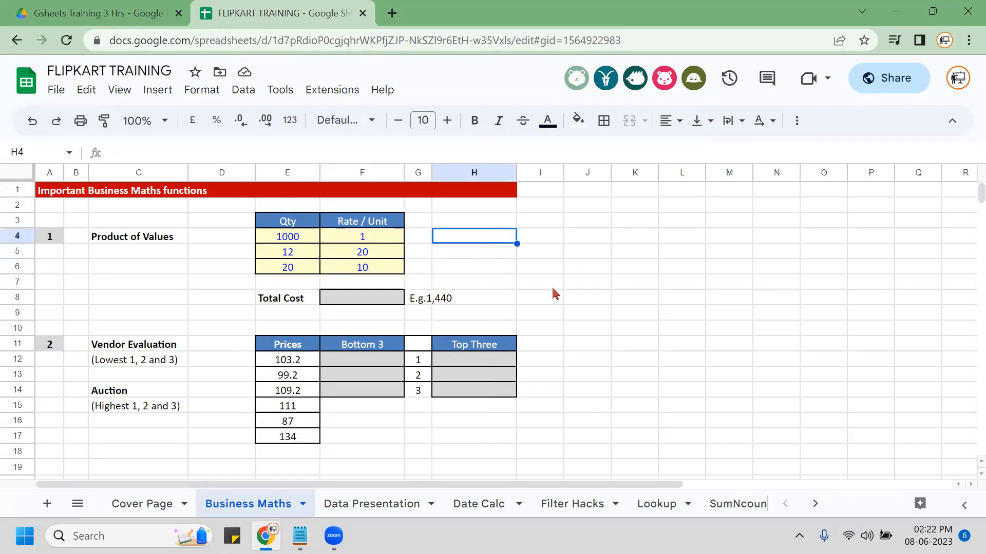
type("=")
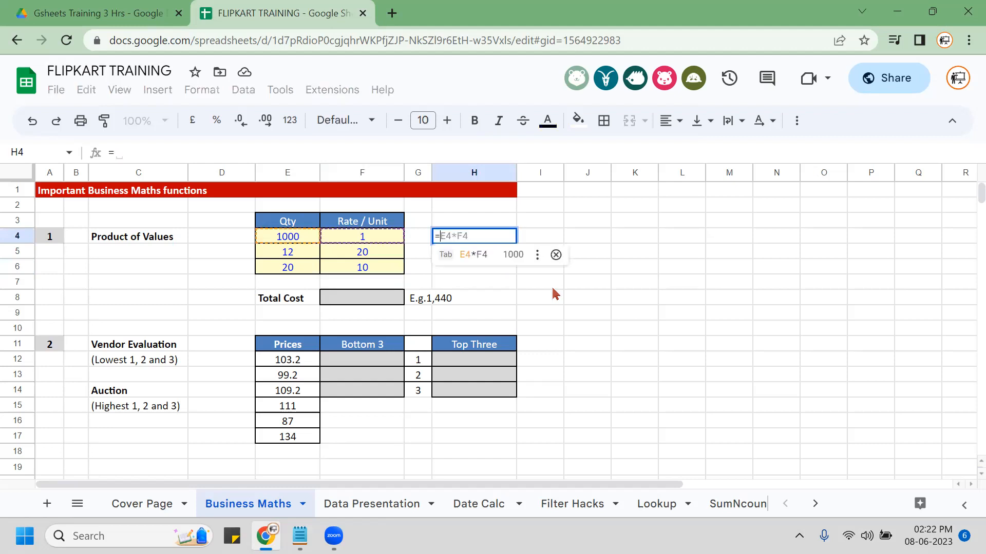
key("Left")
key("Left")
key("Left")
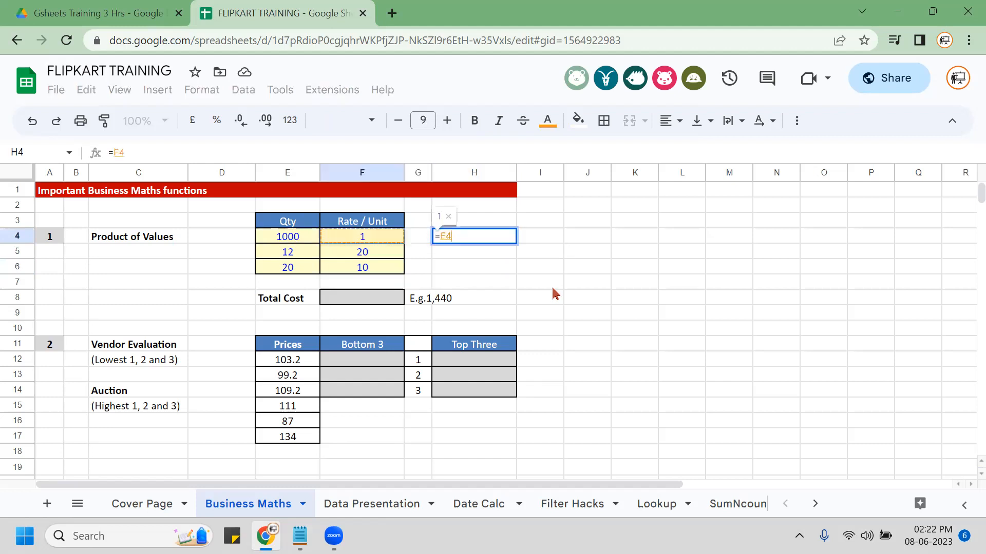
type("*")
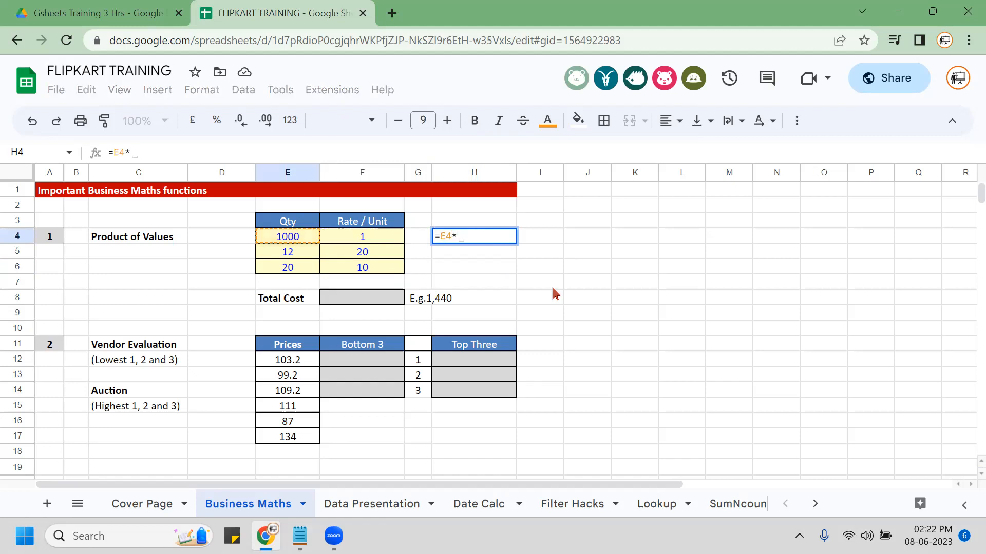
key("Left")
key("Left")
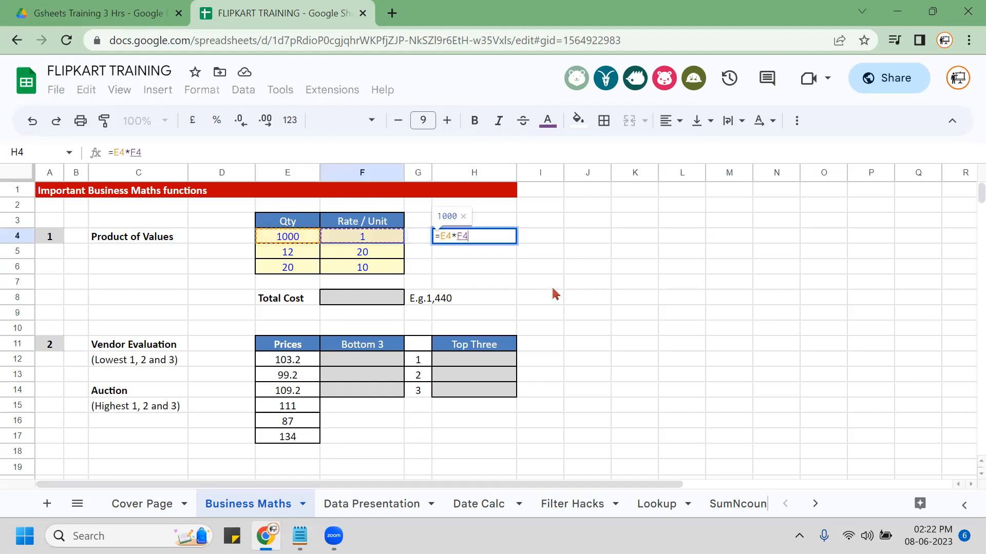
key("Return")
Fill the product formula down H4:H6, giving 1000, 240 and 200.
key("Up")
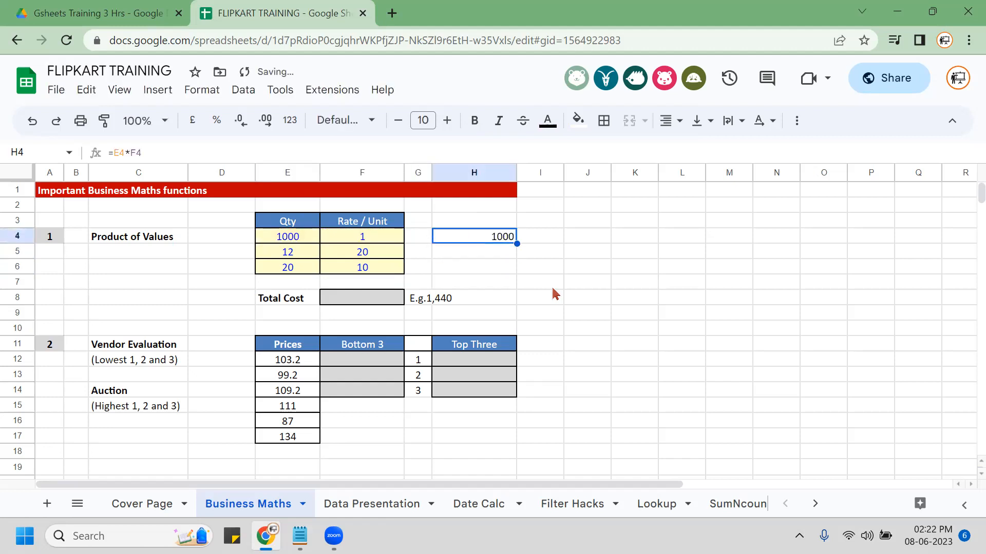
key("shift+Down")
key("shift+Down")
key("ctrl+d")
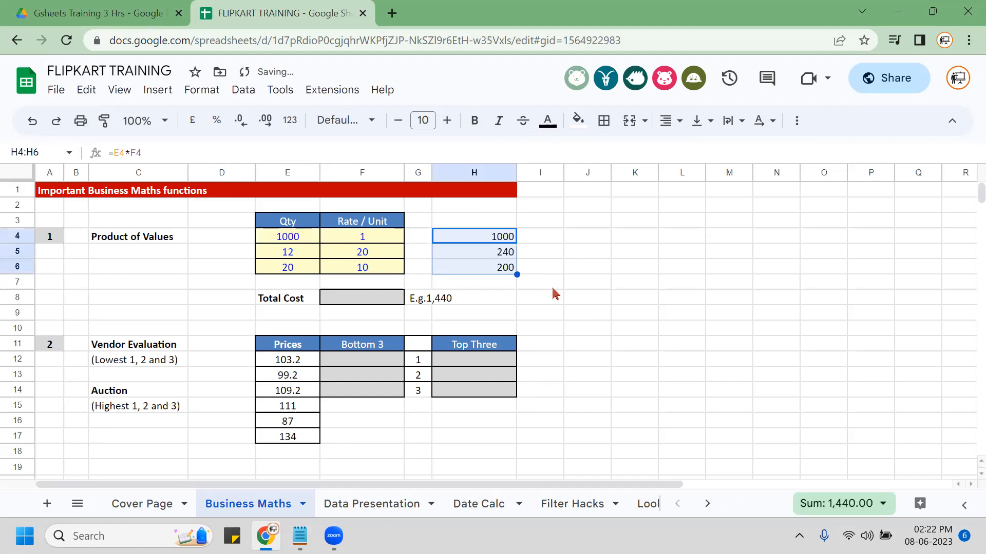
key("Down")
key("Down")
key("Down")
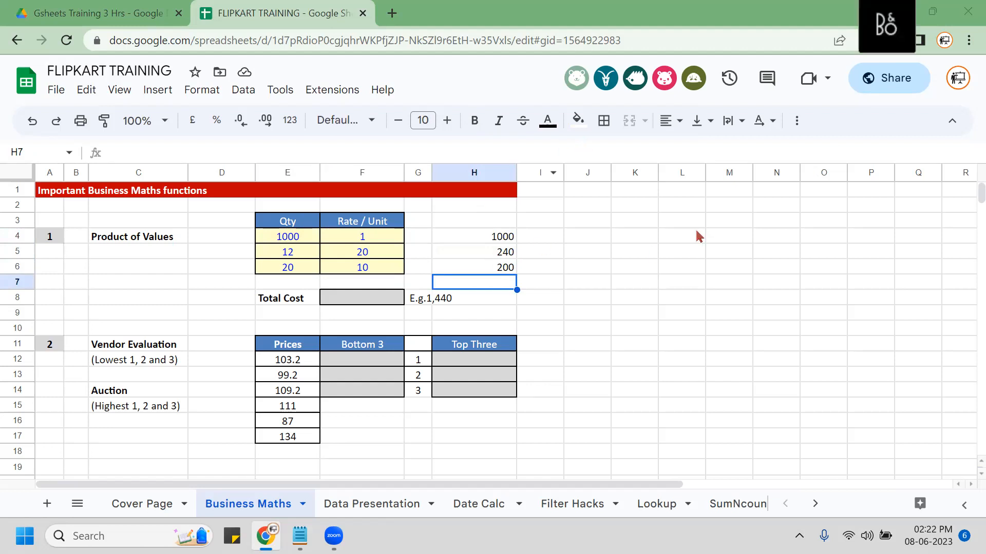
Insert =SUM(H4:H6) in H7 from the Functions menu, totalling 1440.
left_click(796, 121)
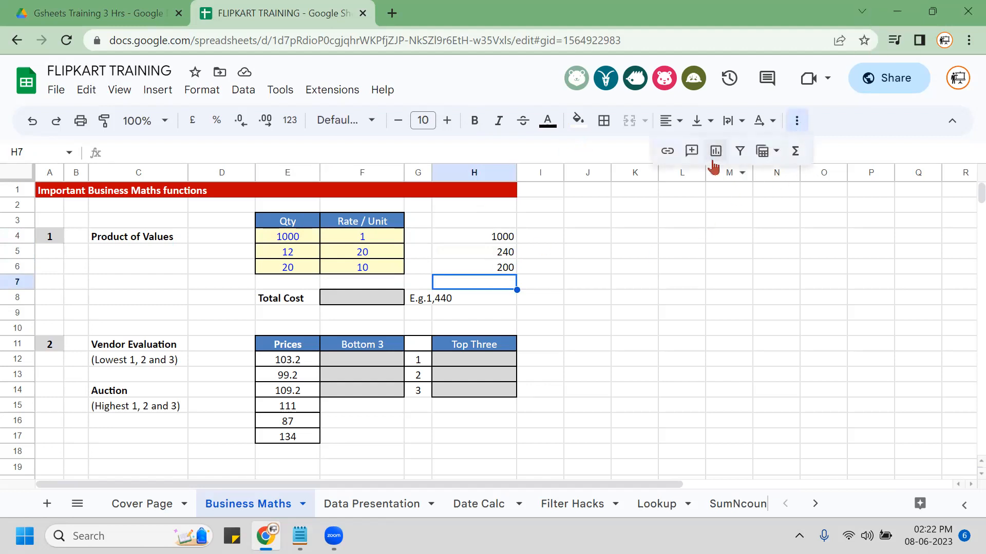
left_click(797, 153)
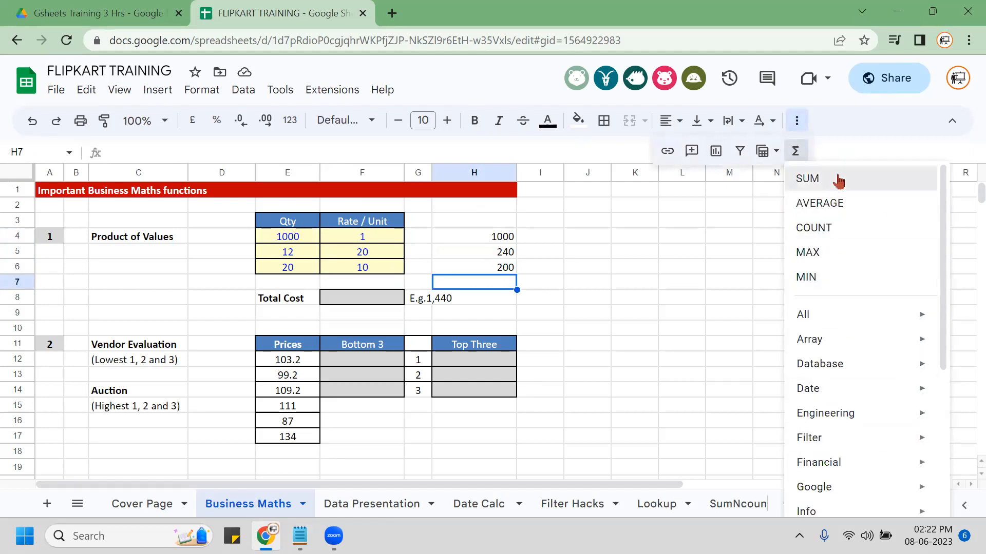
left_click(809, 178)
left_click_drag(462, 237, 472, 270)
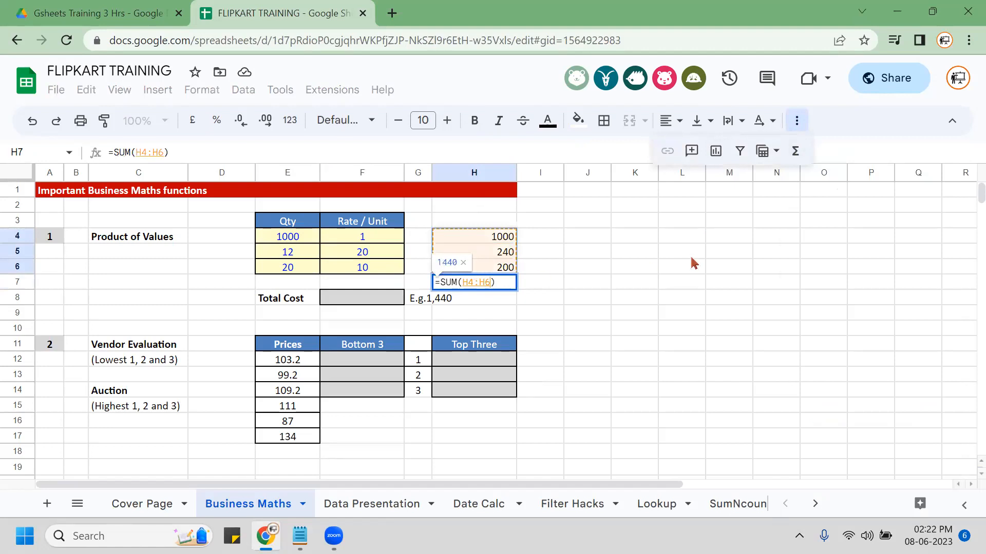
key("Return")
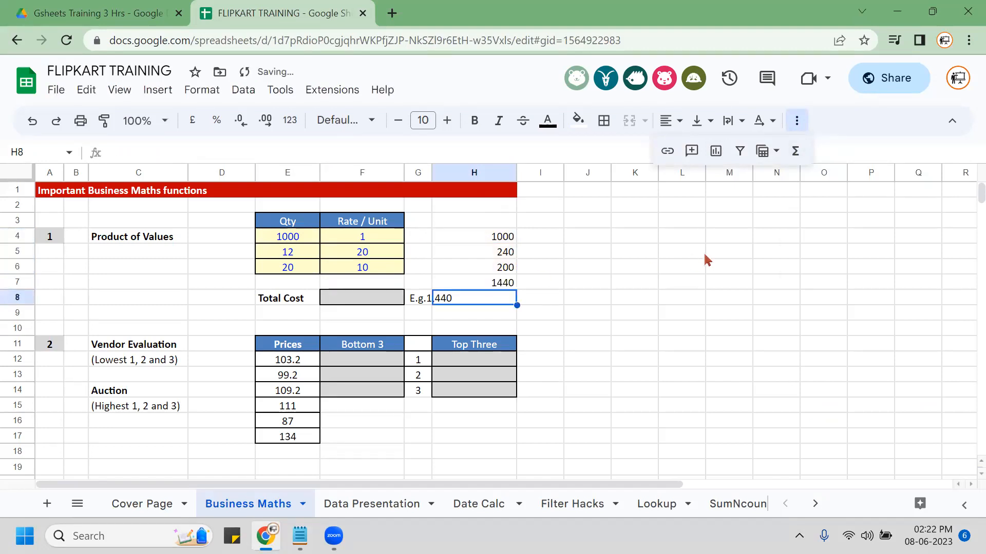
key("Up")
key("ctrl")
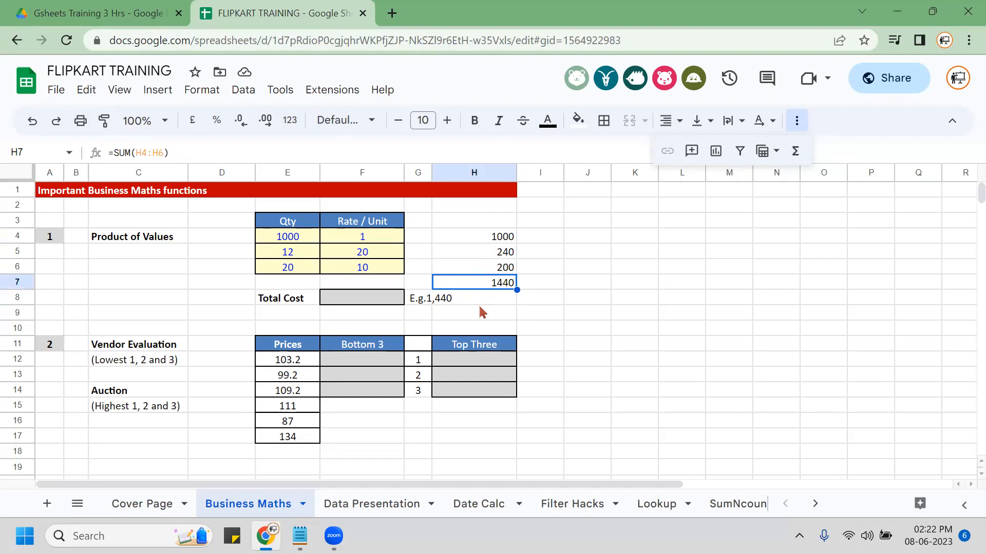
left_click(474, 286)
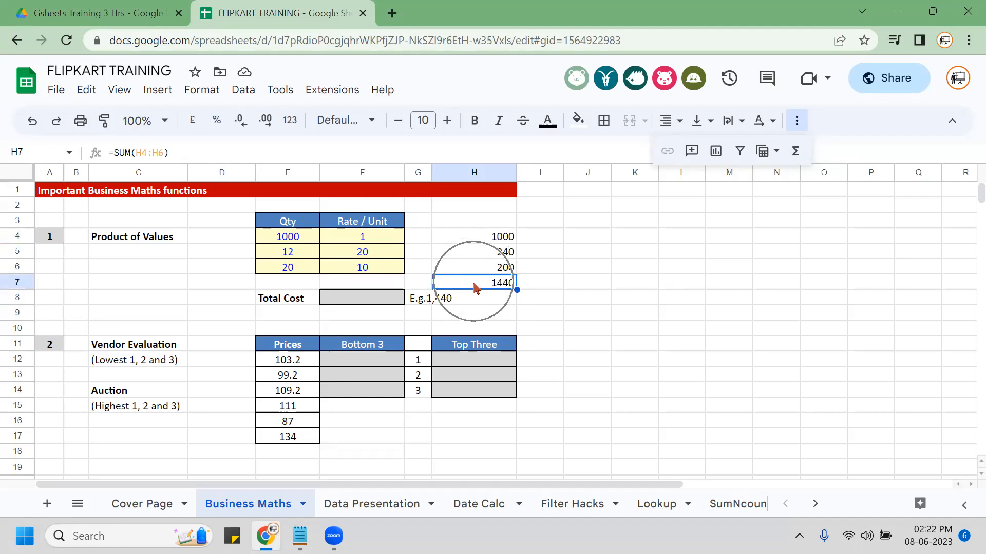
left_click(485, 237)
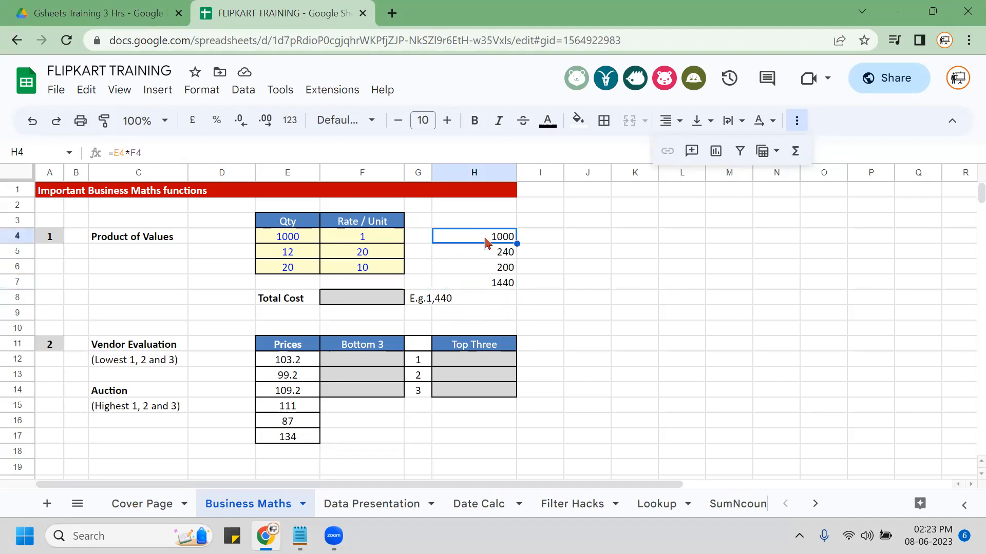
Select H4:H7 and delete the three products and the 1440 total.
key("shift+Down")
key("shift+Down")
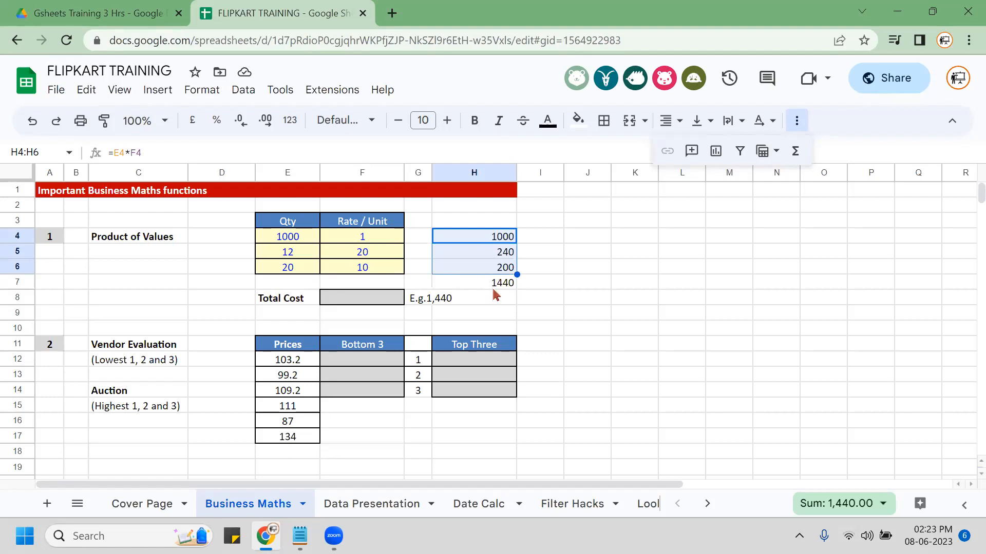
key("shift+Down")
key("shift+Down")
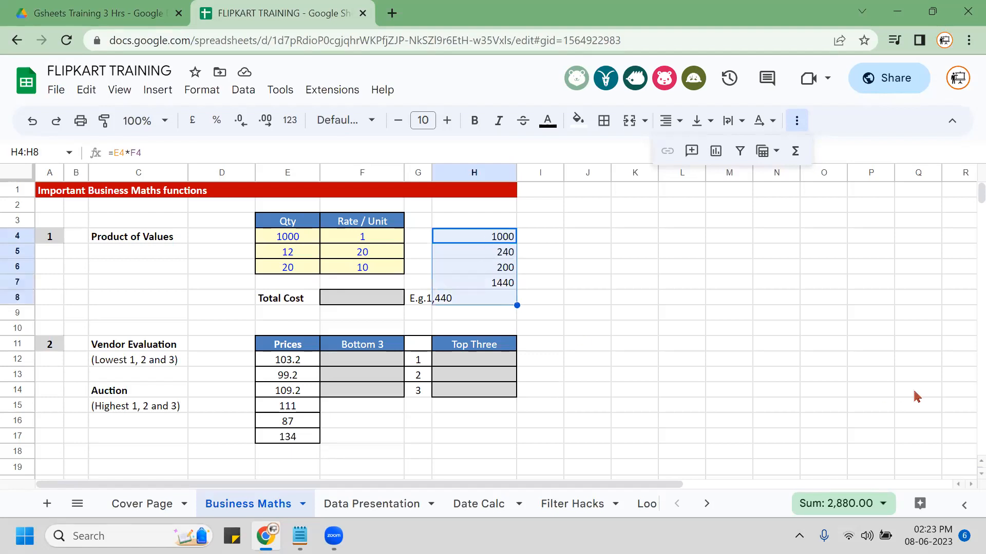
key("Delete")
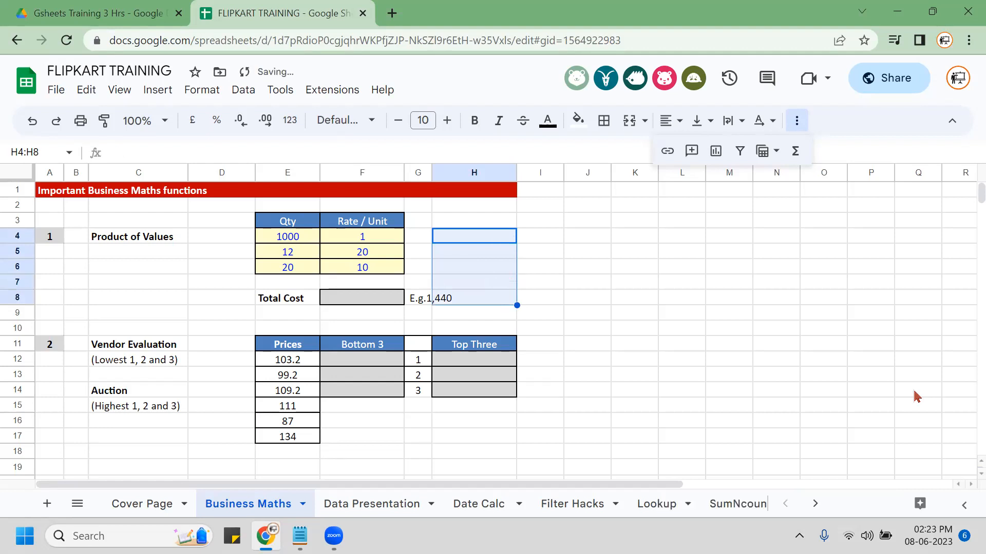
Shade the Total Cost cell F8 yellow.
left_click(362, 303)
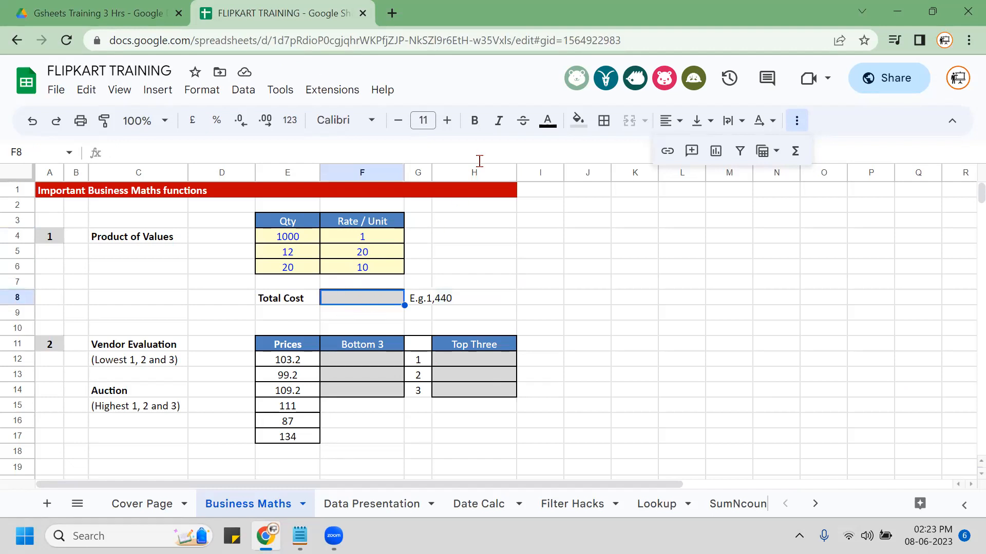
left_click(577, 120)
left_click(639, 188)
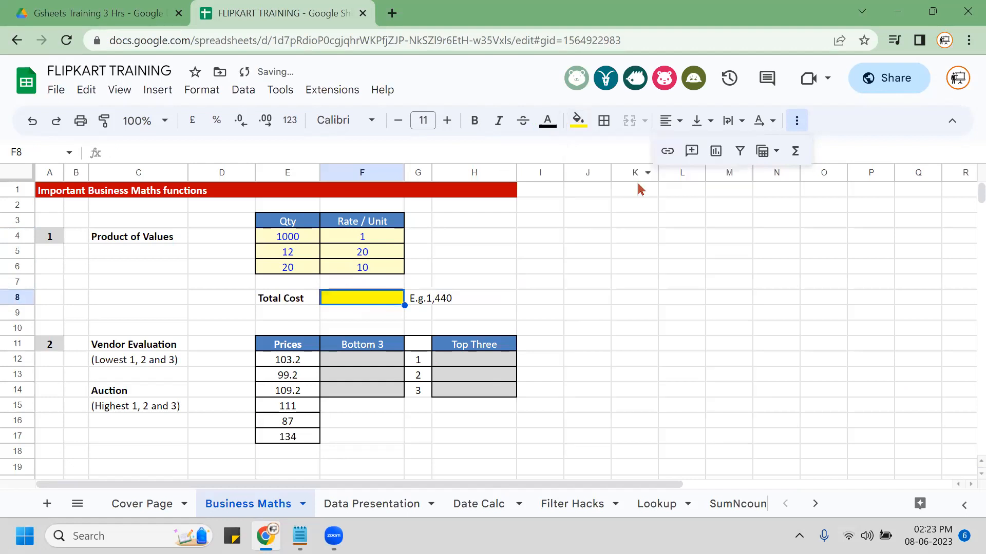
Enter =SUMPRODUCT(E4:E6,F4:F6) in F8, giving 1440.
type("=")
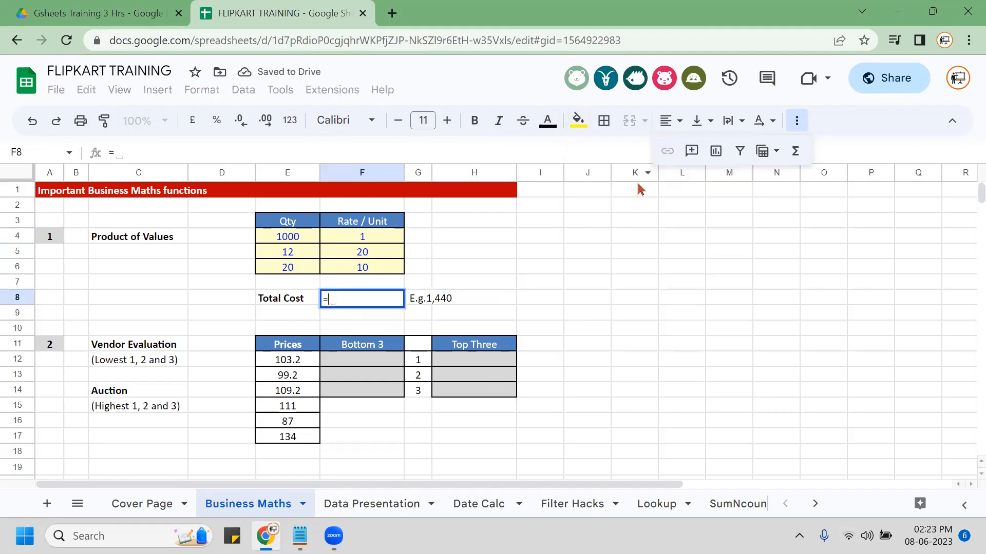
type("SUMPR")
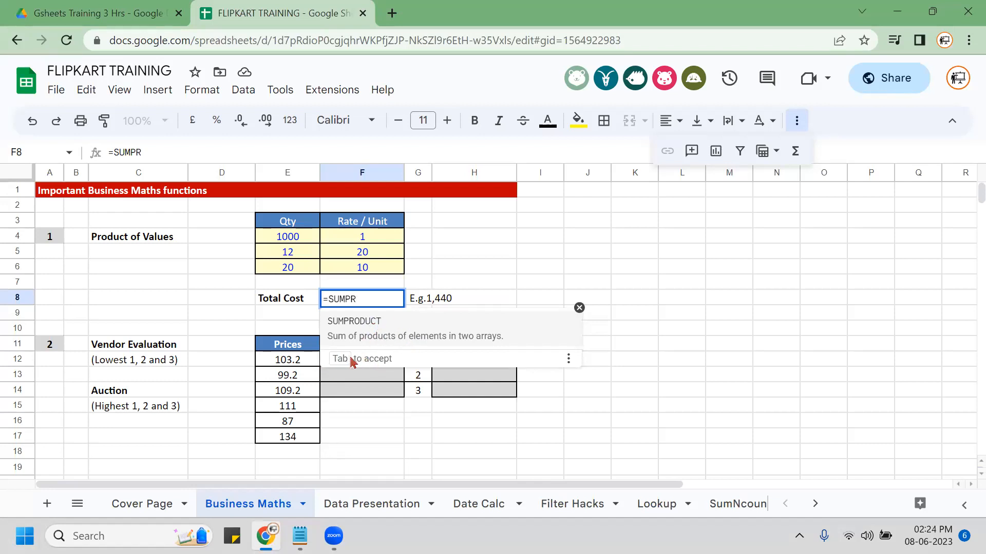
key("Tab")
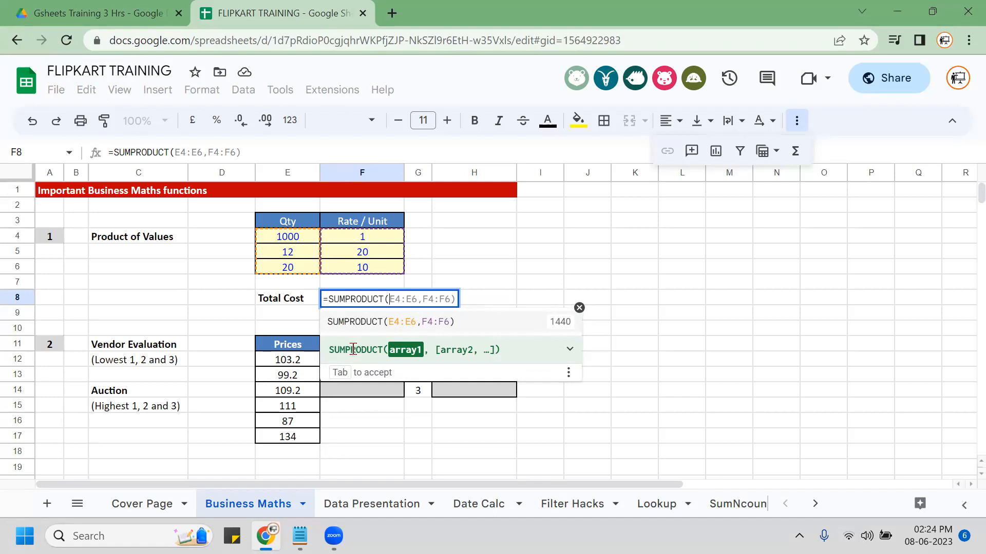
left_click(294, 240)
key("shift+Down")
key("shift+Down")
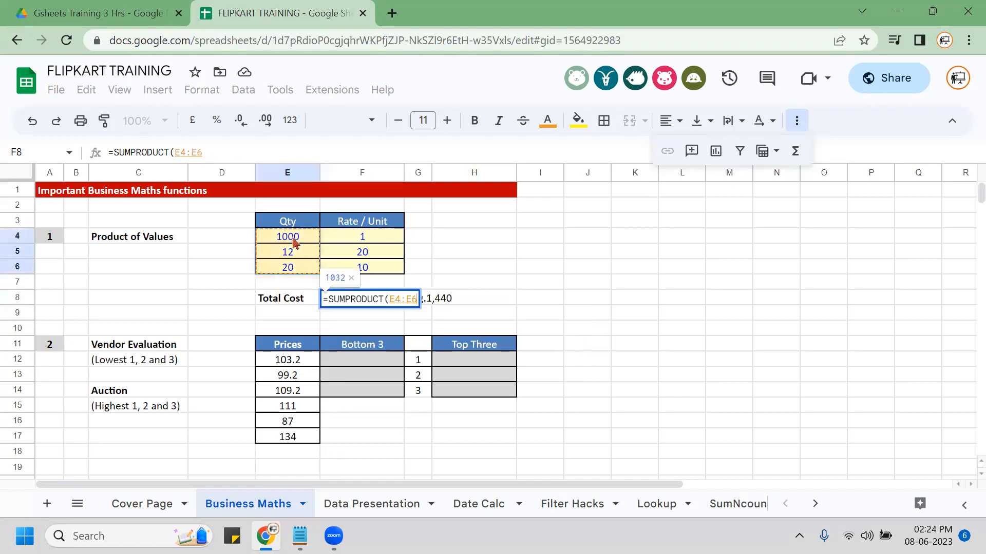
type(",")
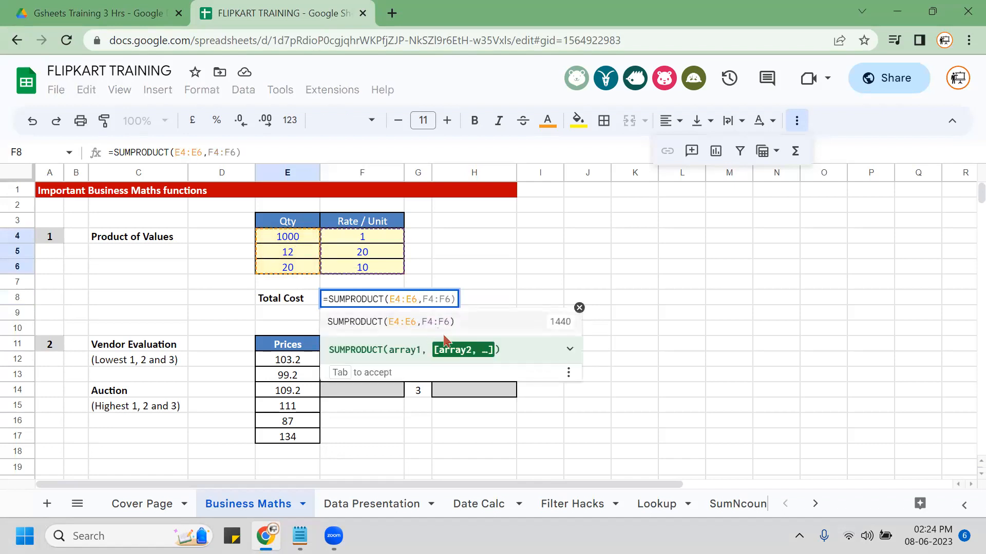
left_click(378, 240)
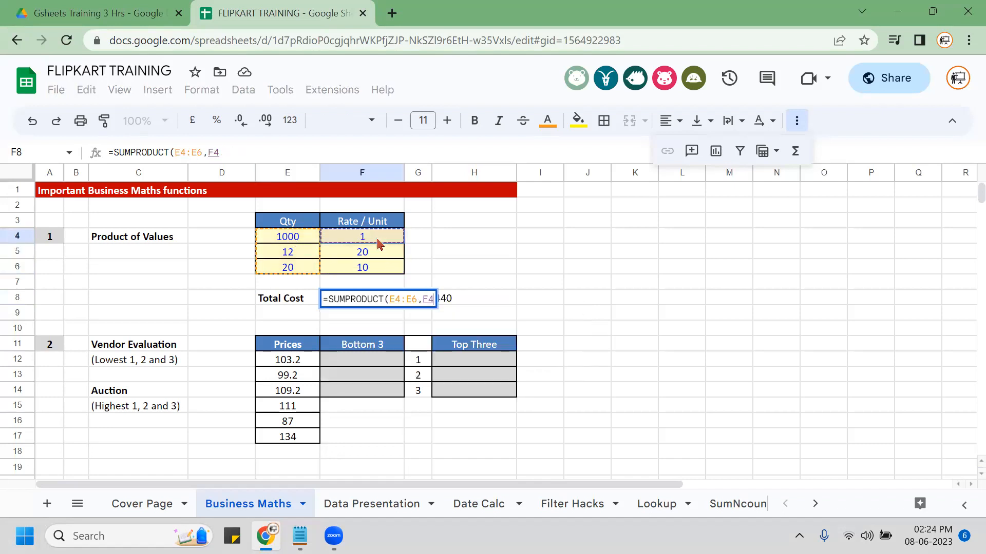
key("shift+Down")
key("shift+Down")
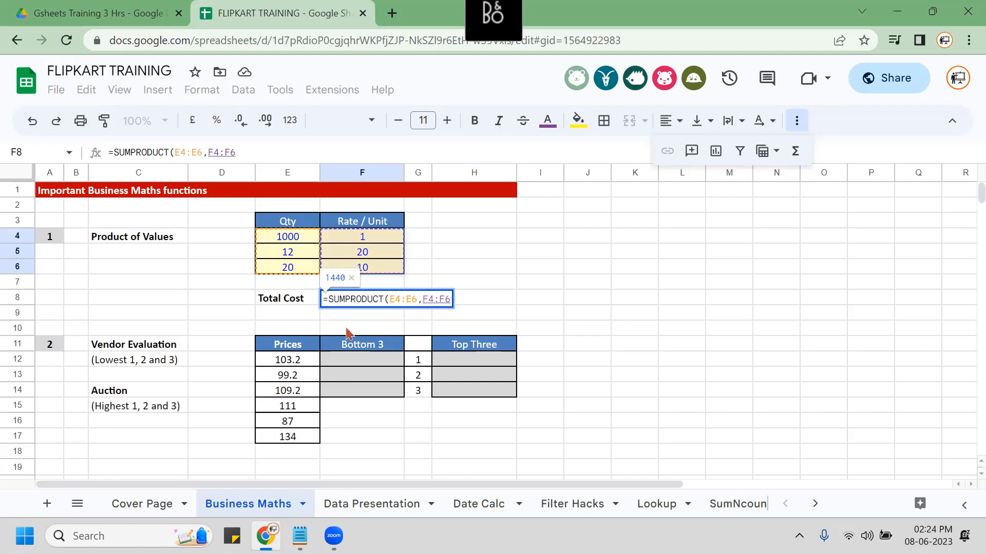
key("Return")
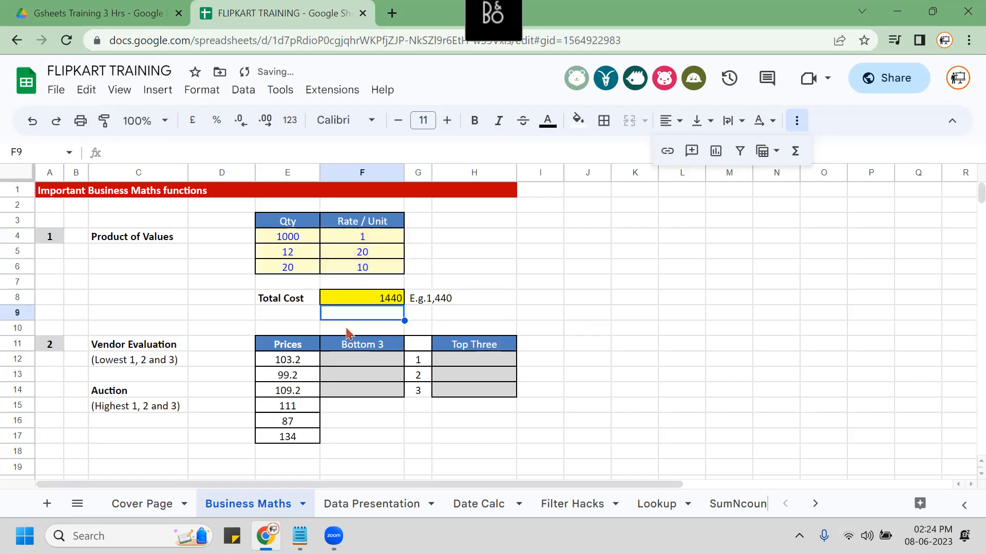
Centre and bold the 1440 total in F8.
key("Up")
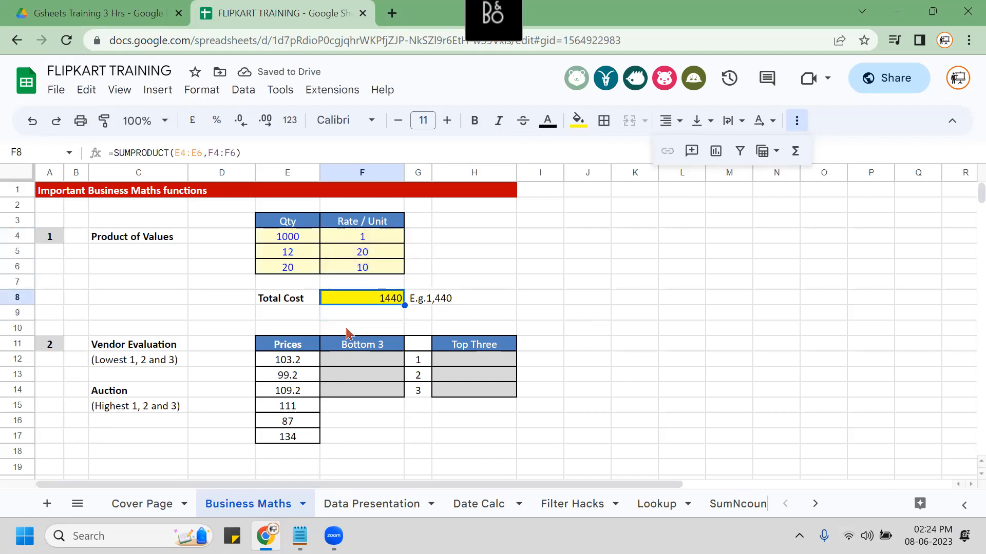
key("alt+h")
key("a")
key("c")
key("ctrl+b")
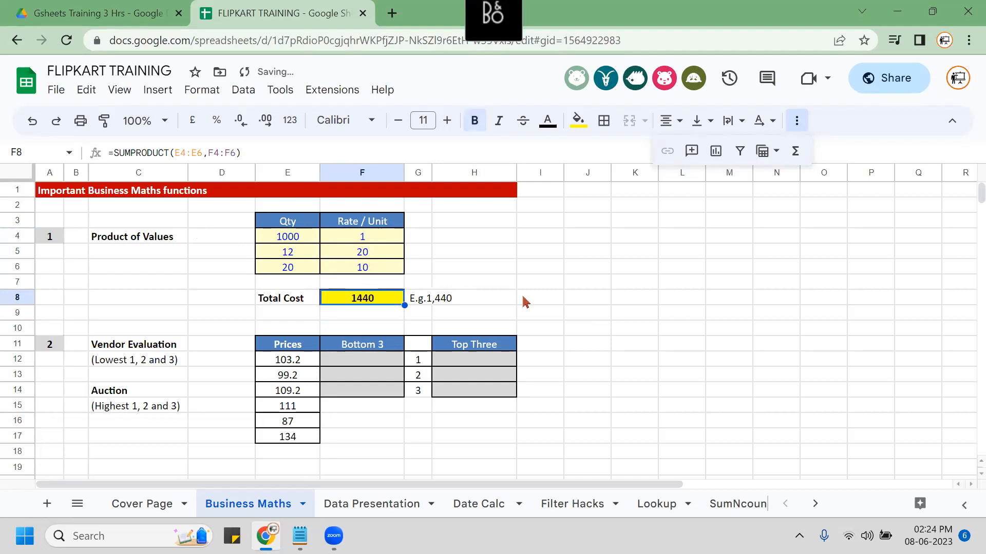
key("F2")
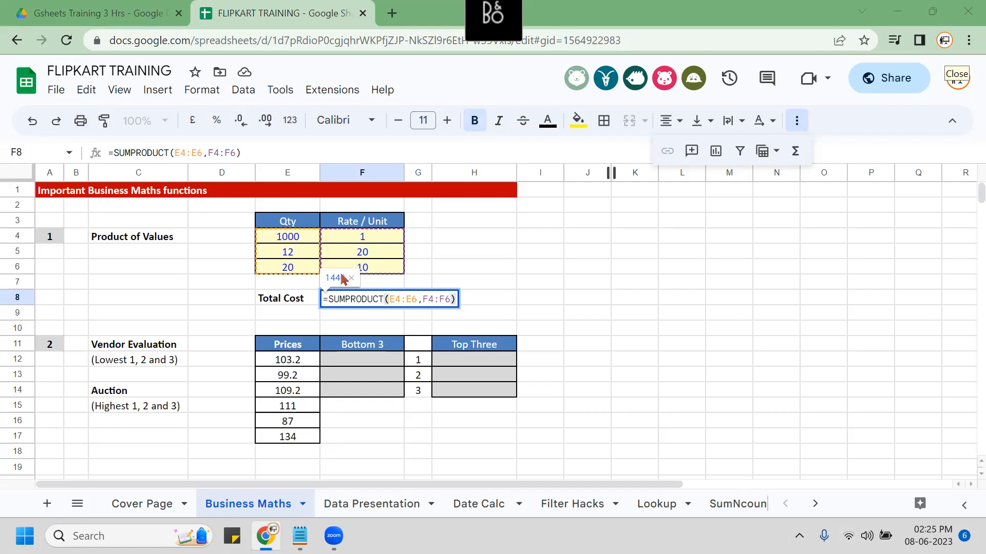
left_click(559, 300)
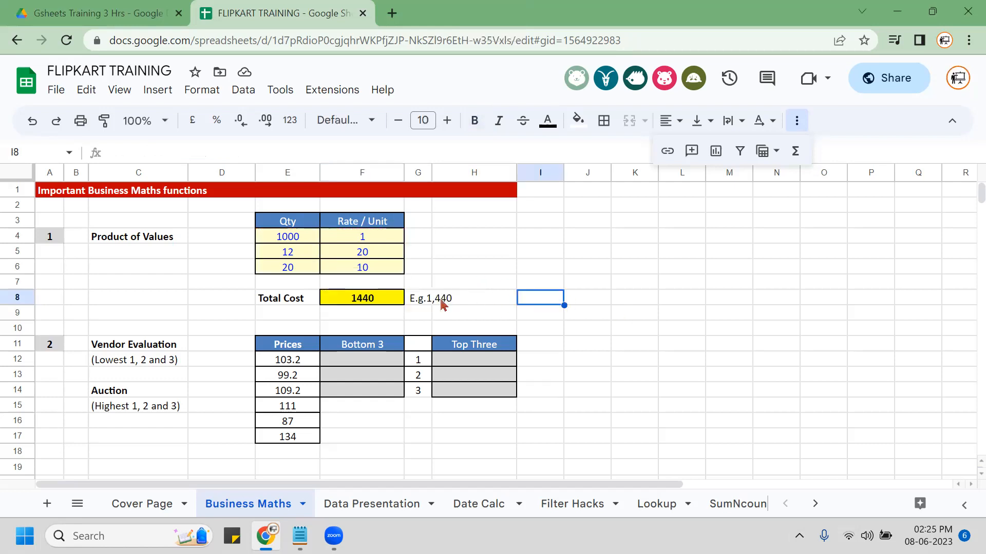
left_click(378, 316)
left_click(430, 299)
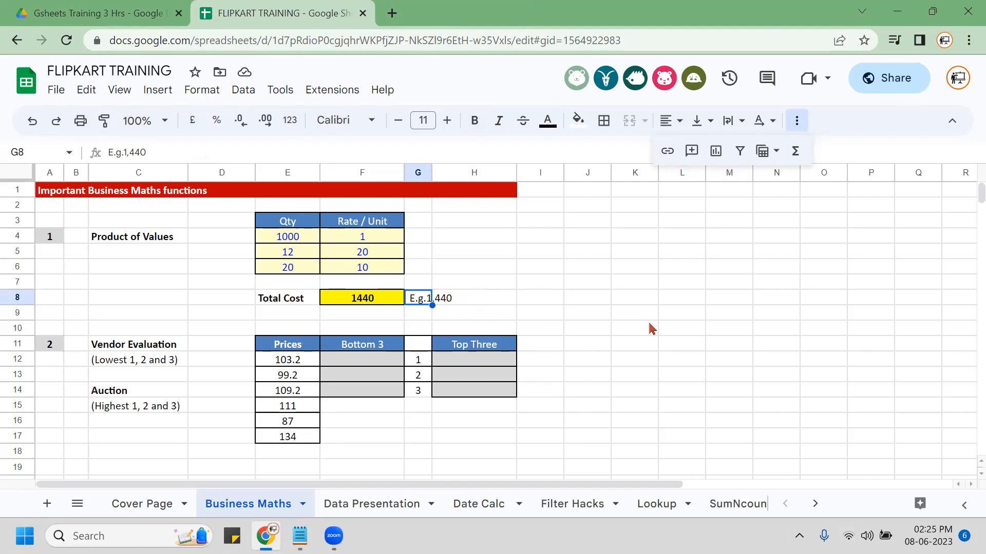
Enter =FORMULATEXT(F8) in G8 to show the SUMPRODUCT formula as text.
type("=")
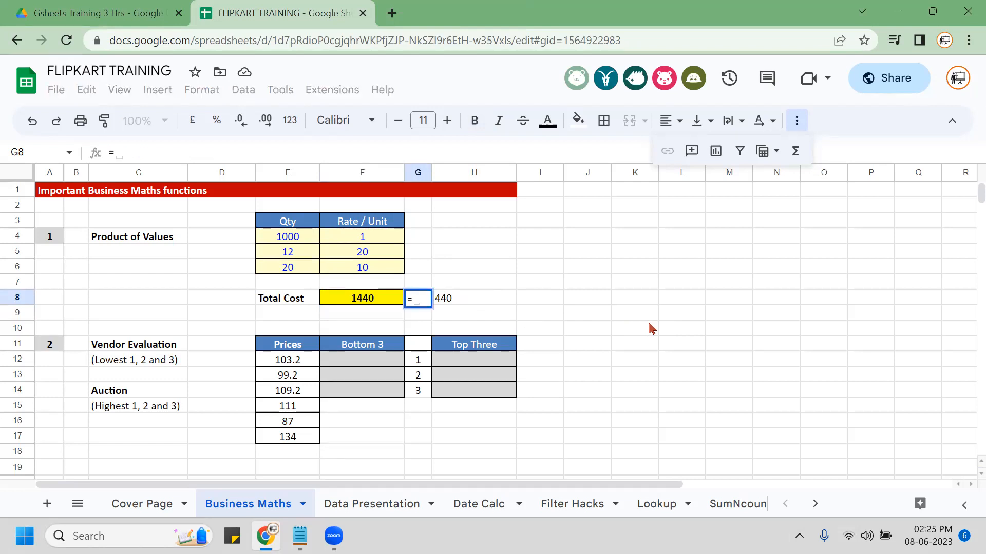
type("FORMULA")
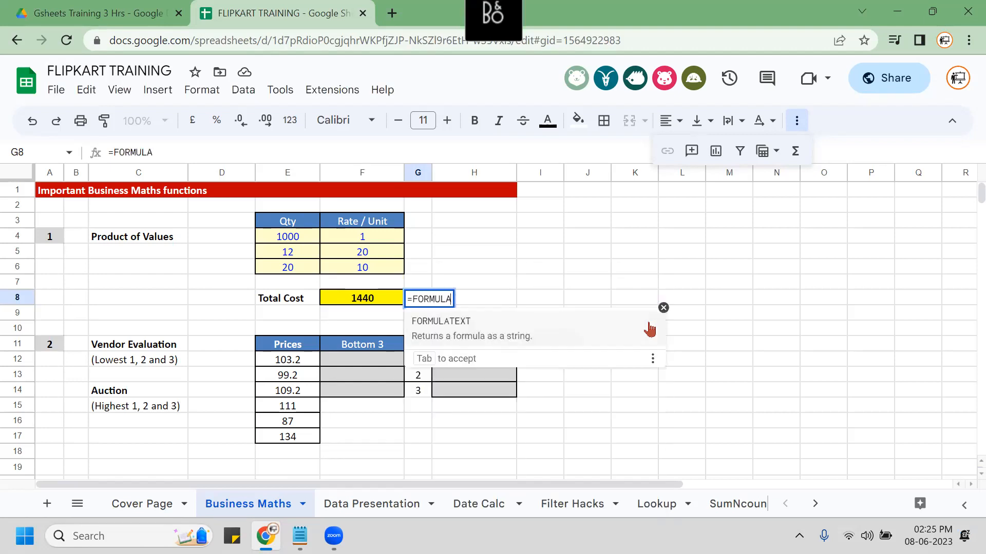
key("Tab")
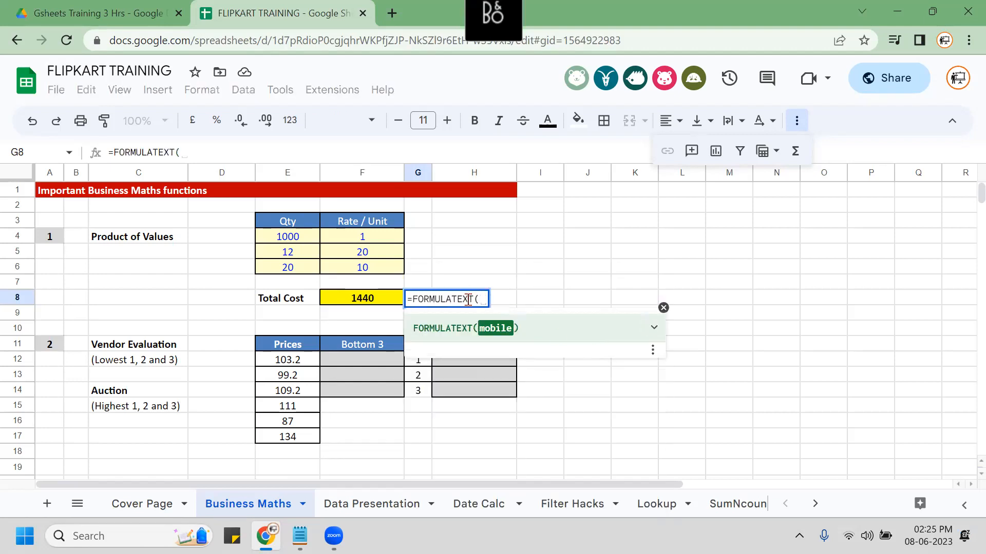
left_click(354, 304)
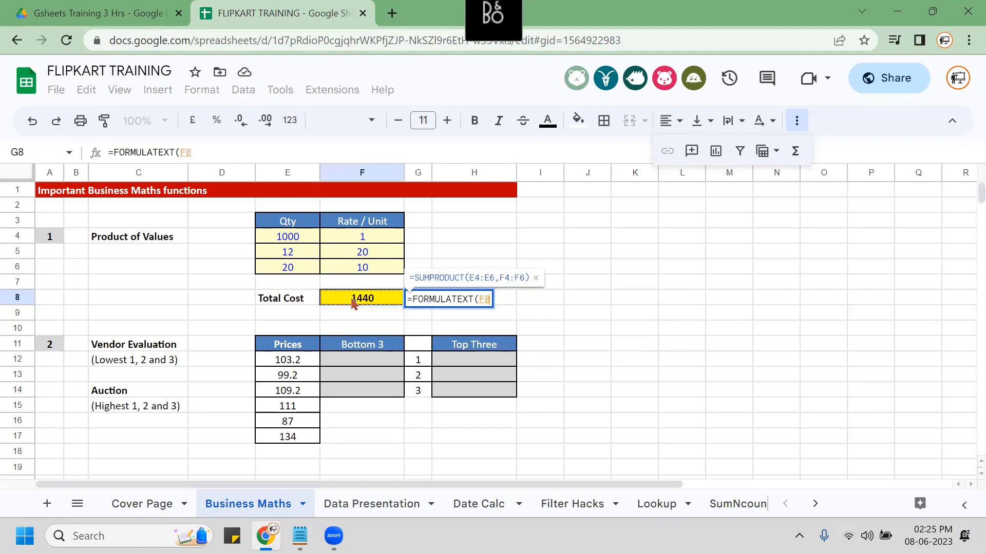
key("Return")
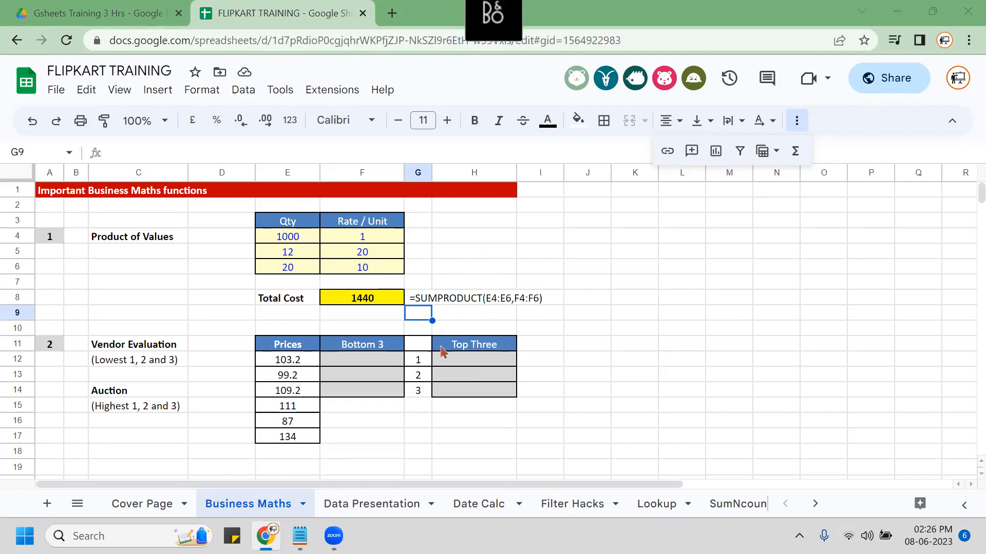
Make the formula text in G8 bold.
left_click(383, 302)
left_click(418, 300)
key("ctrl+b")
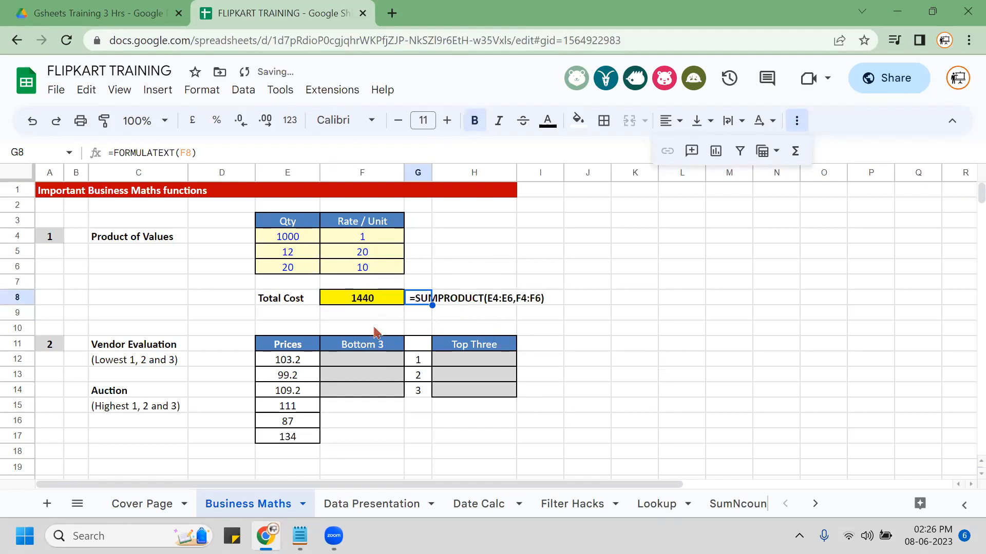
left_click(201, 314)
scroll(200, 314, "down", 2)
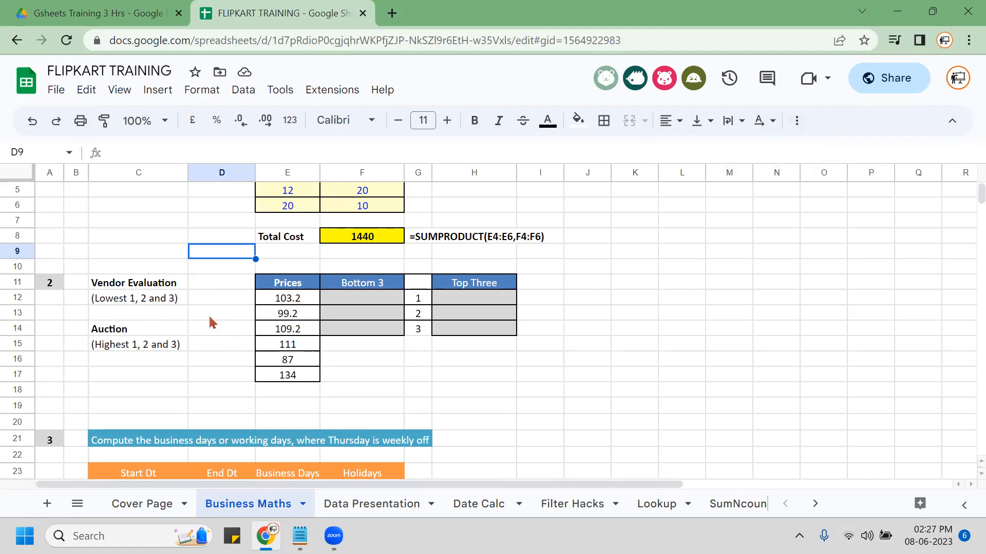
Centre-align and bold the cells D12:D14 beside the prices.
left_click(277, 299)
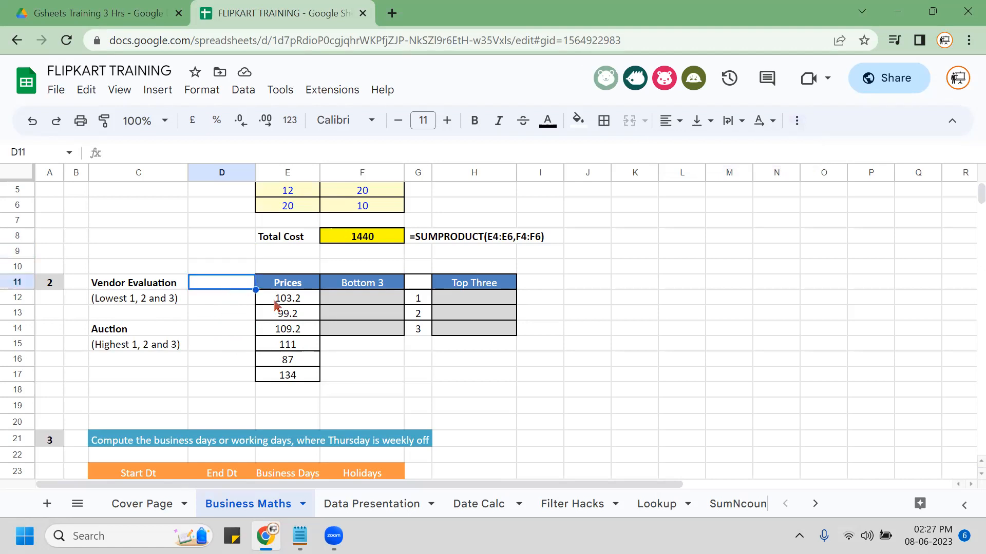
key("ctrl+shift+Down")
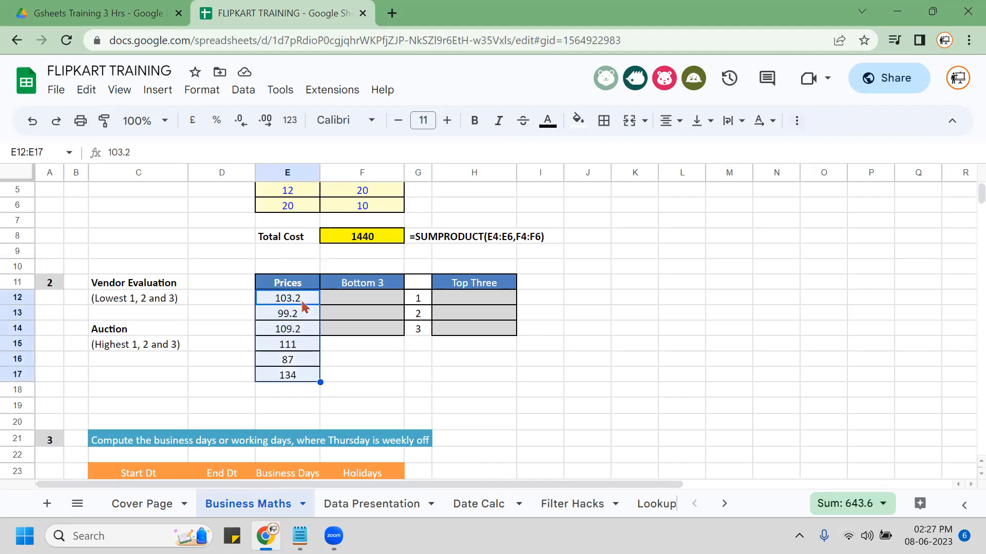
left_click(208, 300)
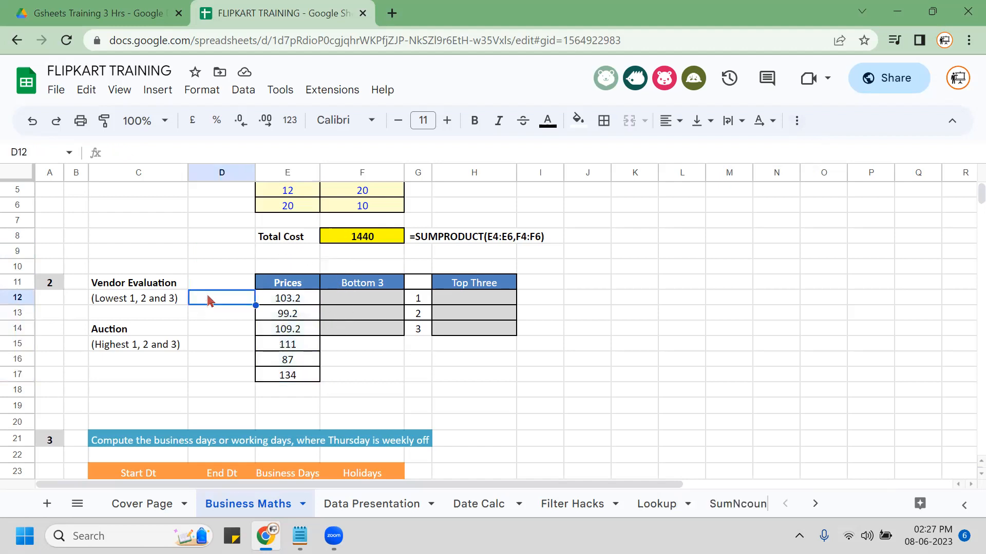
key("shift+Down")
key("shift+Down")
key("alt+h")
key("a")
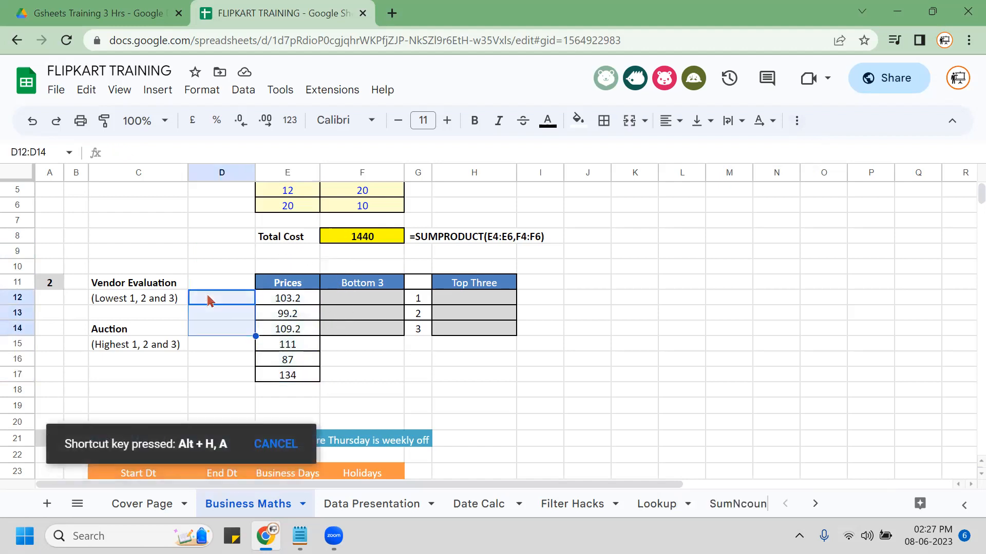
key("ctrl+b")
Type 87, 99.2 and 103.2 into D12, D13 and D14.
left_click(207, 300)
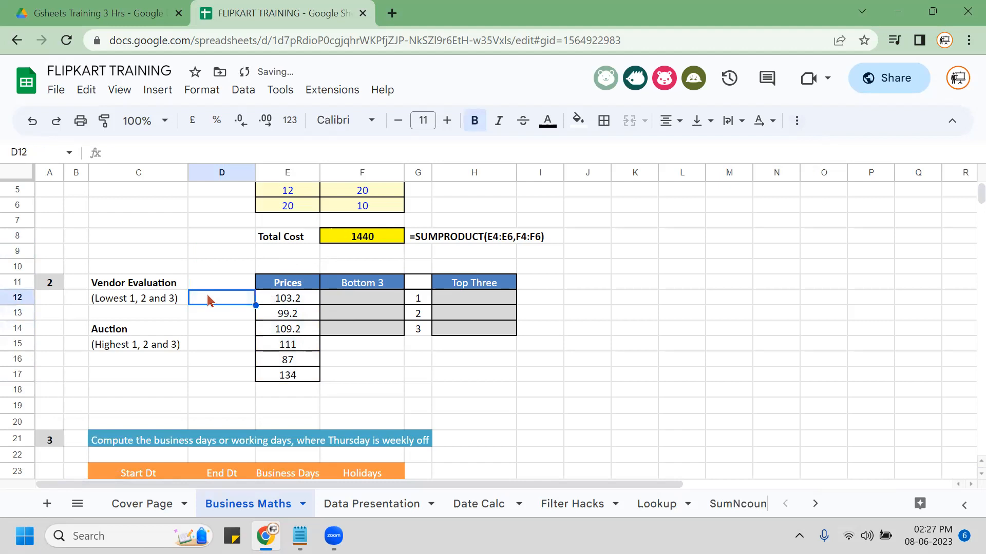
type("87")
key("Return")
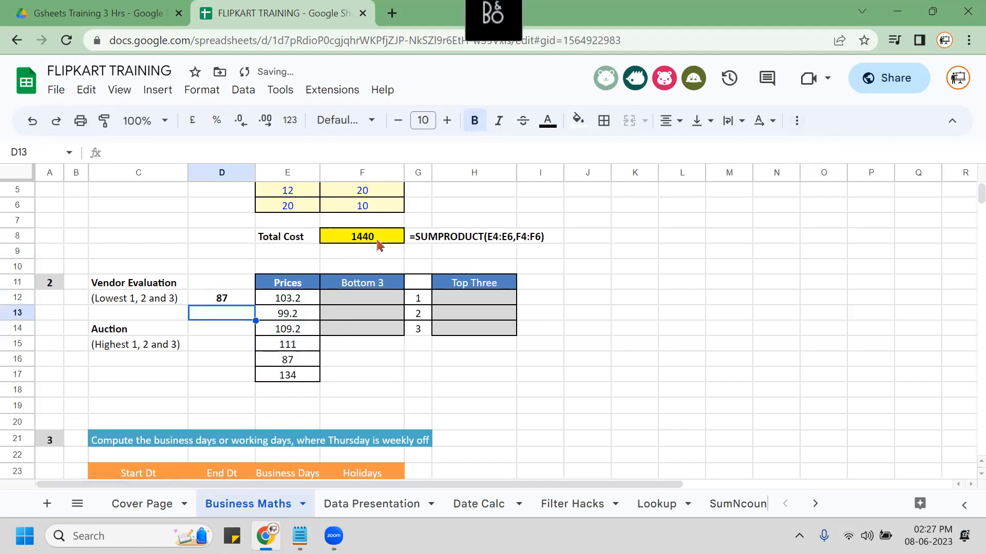
type("99.2")
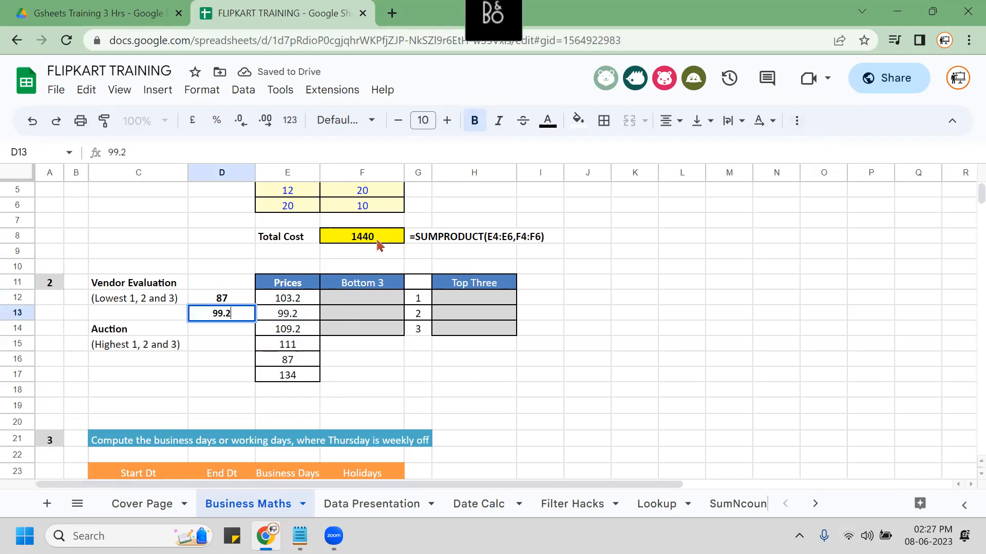
key("Return")
type("103.2")
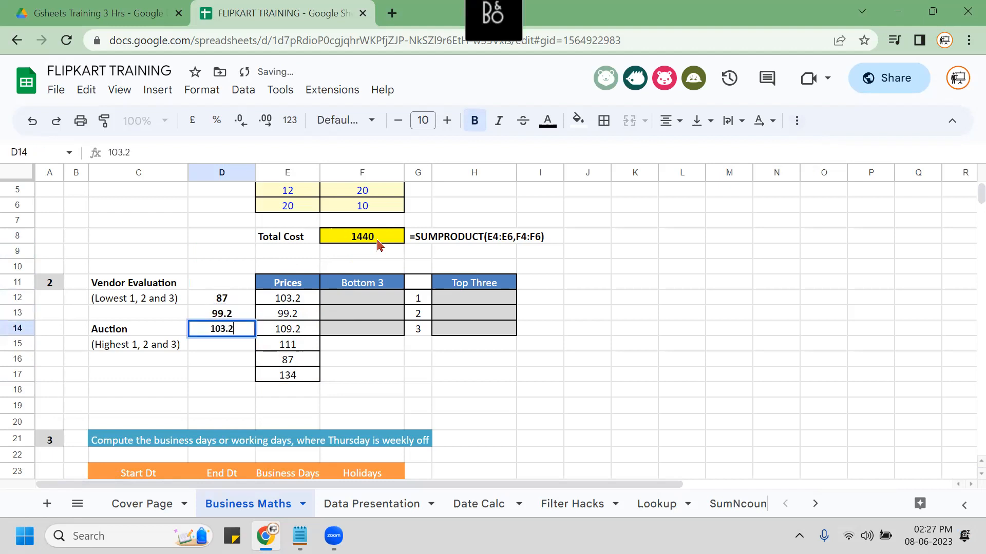
key("Return")
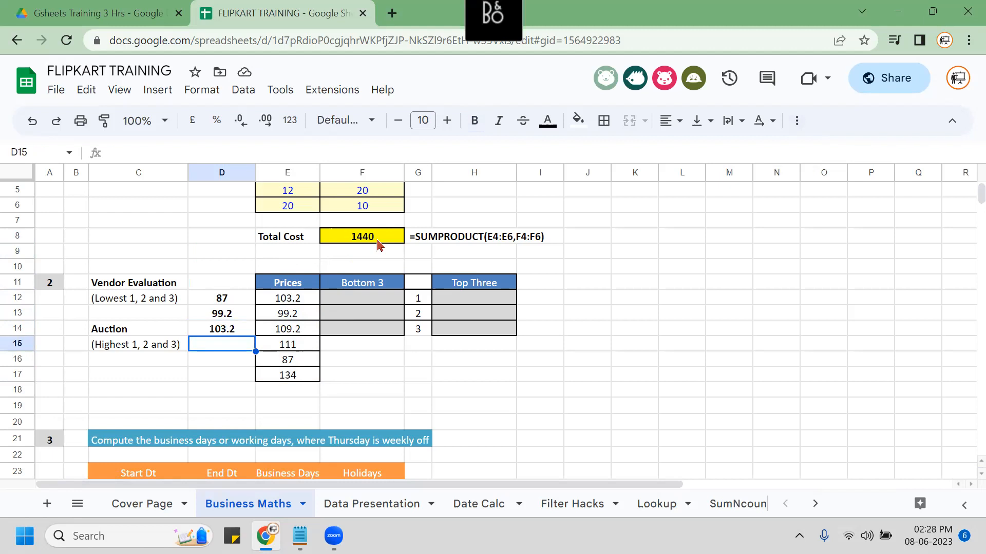
key("Up")
key("Up")
key("Up")
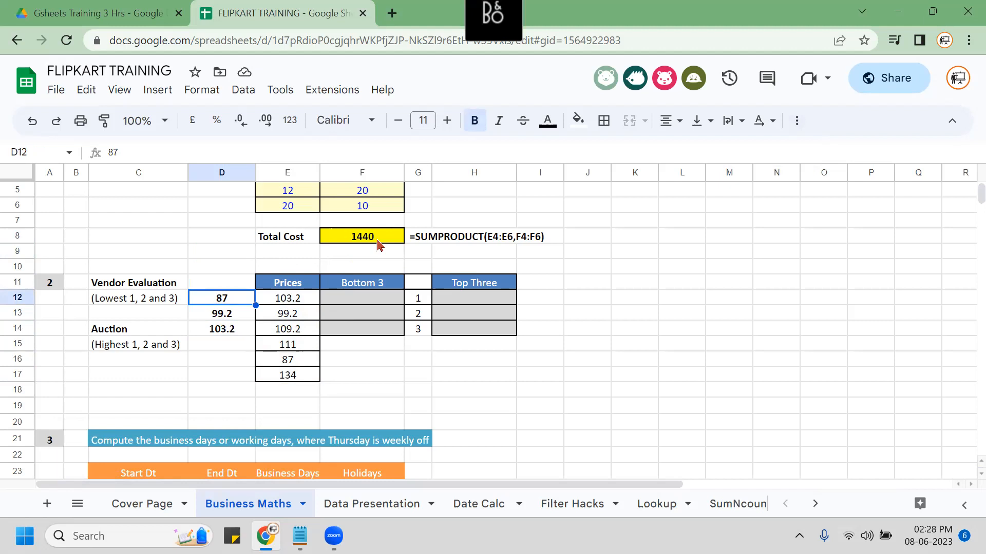
left_click(286, 174)
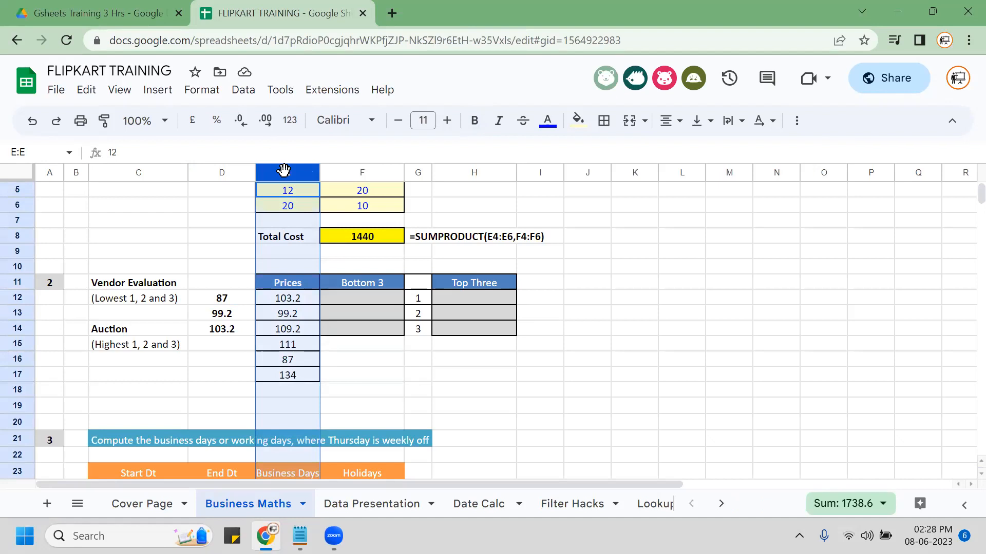
left_click(296, 299)
key("shift+Down")
key("shift+Down")
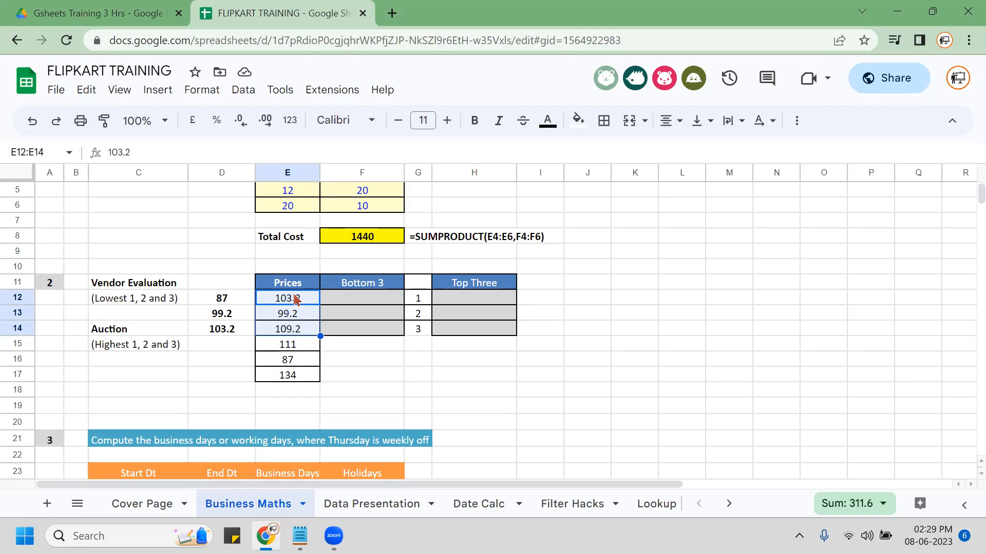
key("Right")
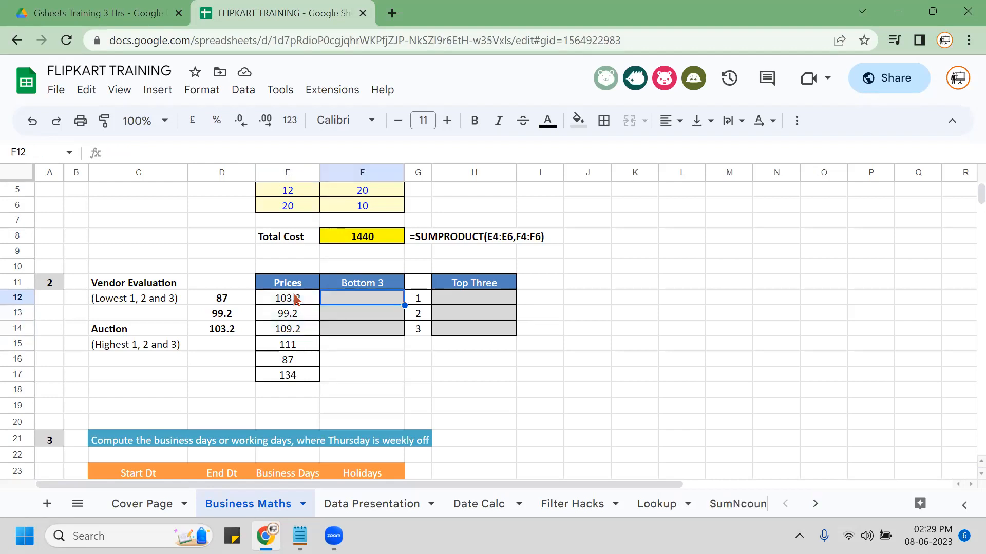
Shade the Bottom 3 cells F12:F14 yellow.
key("shift+Down")
key("shift+Down")
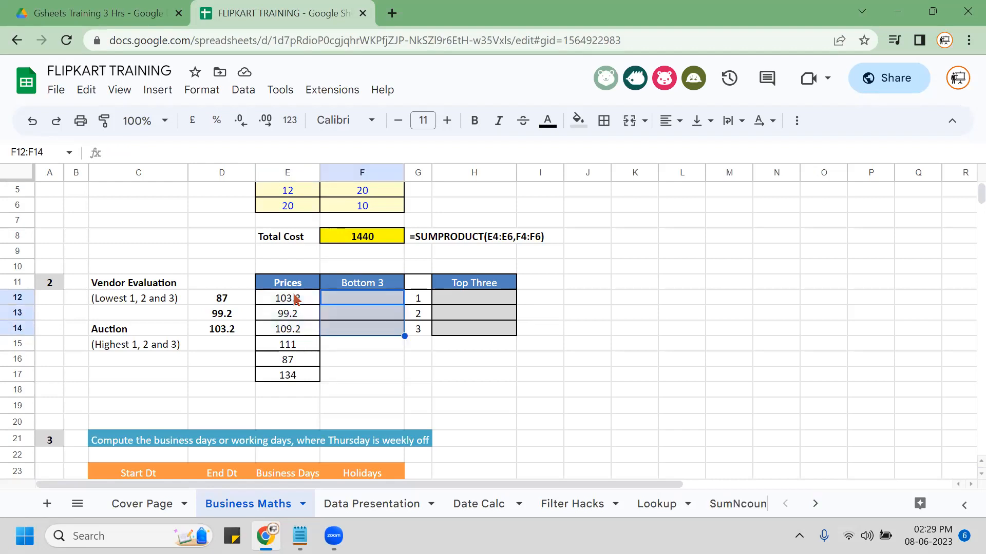
left_click(578, 122)
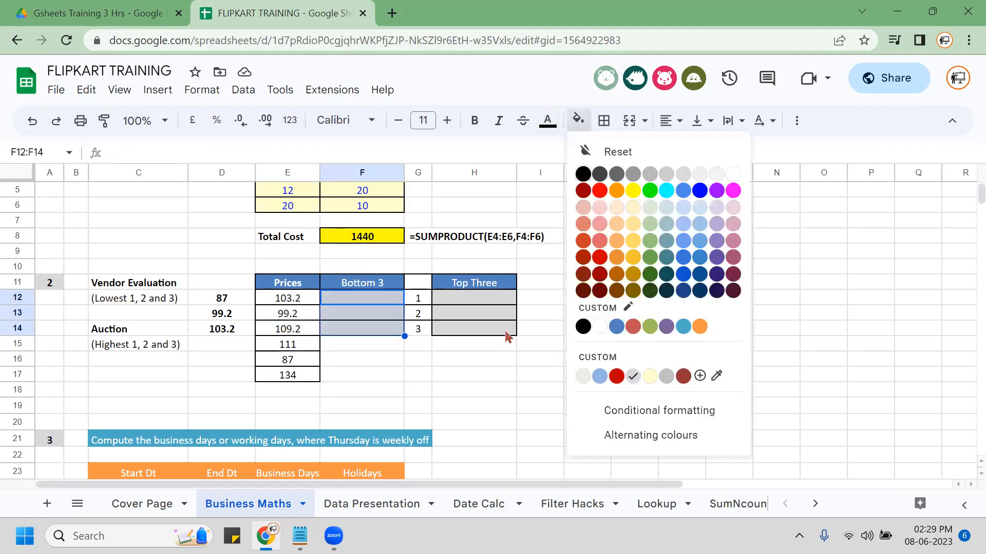
left_click(633, 191)
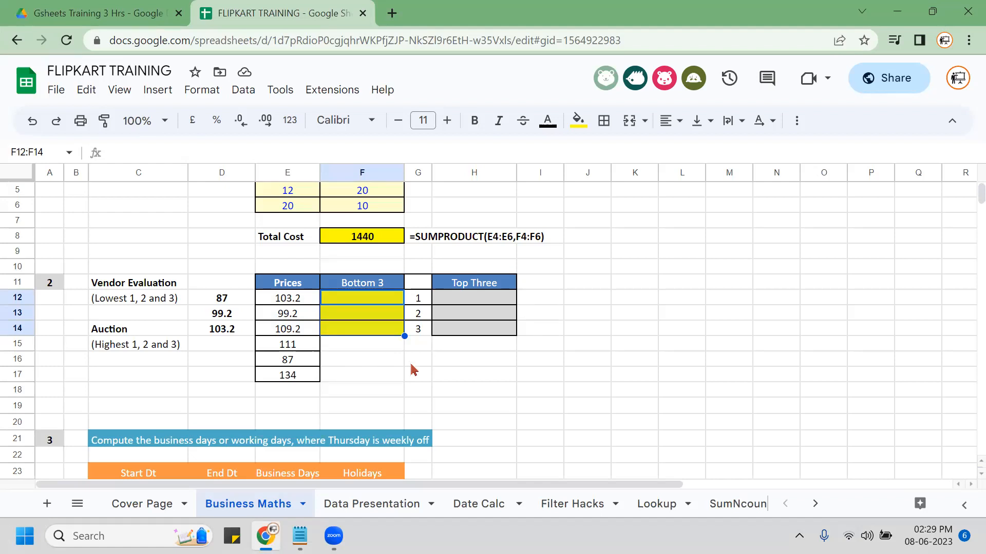
Enter =SMALL($E$12:$E$17,G12) in F12 to return the smallest price, 87.
type("=")
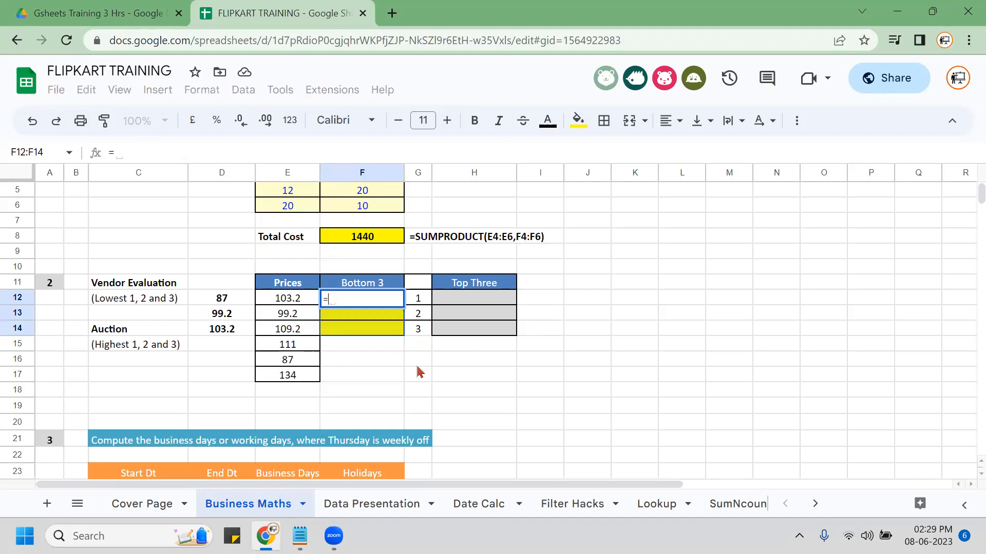
type("SMALL(")
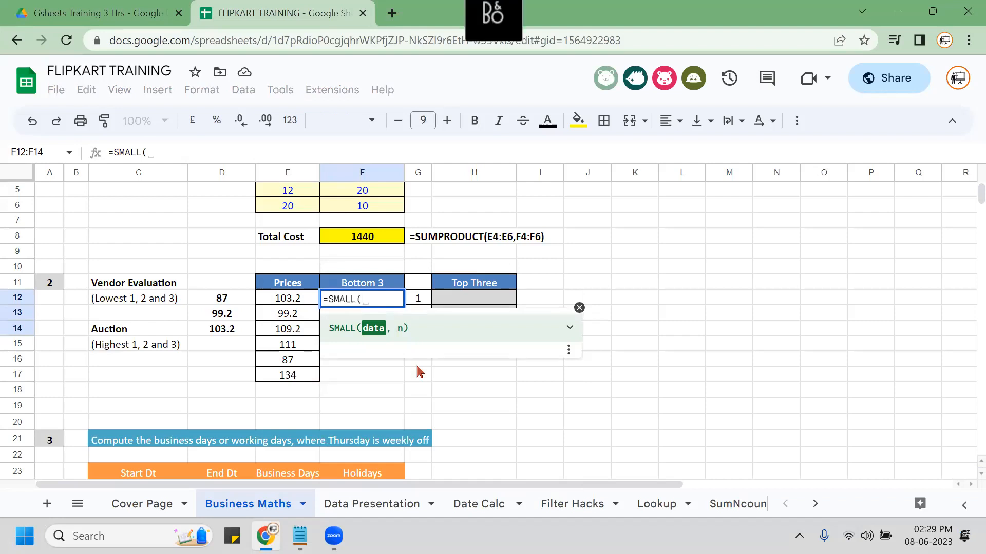
type("E12:E17")
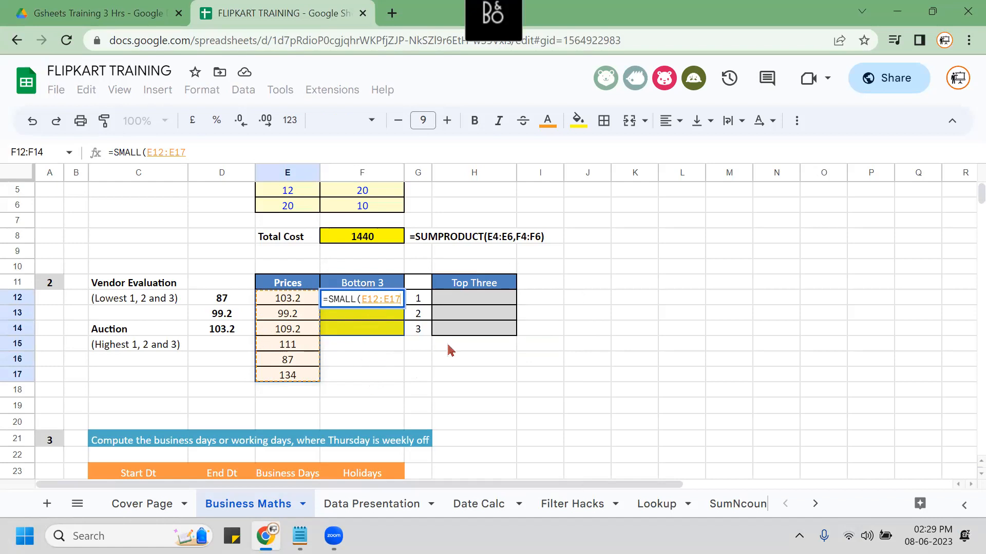
key("F4")
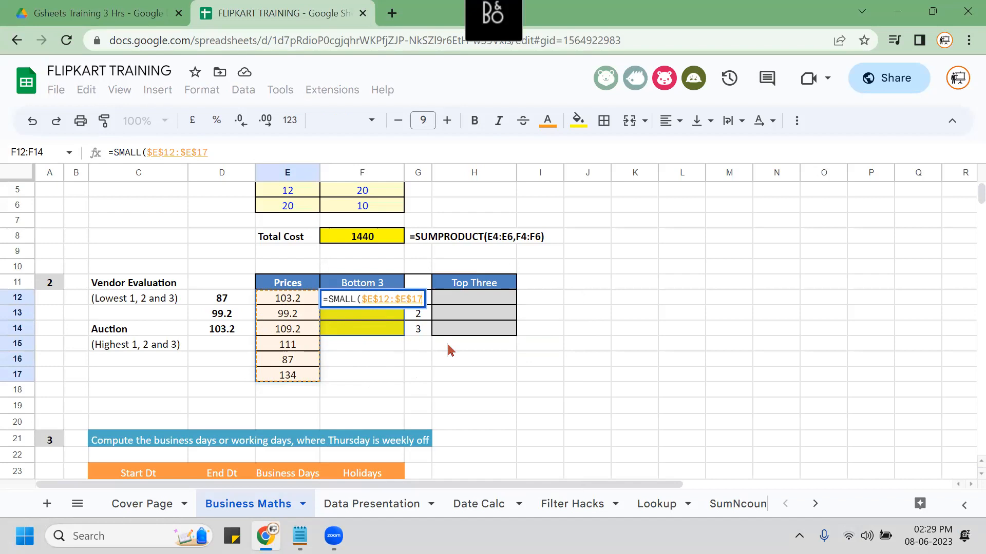
type(",")
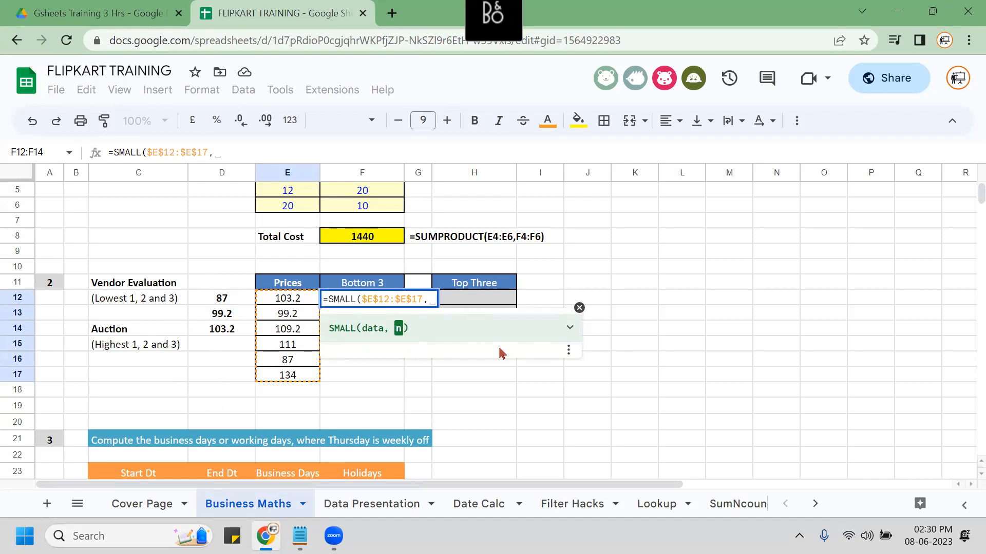
type("G12")
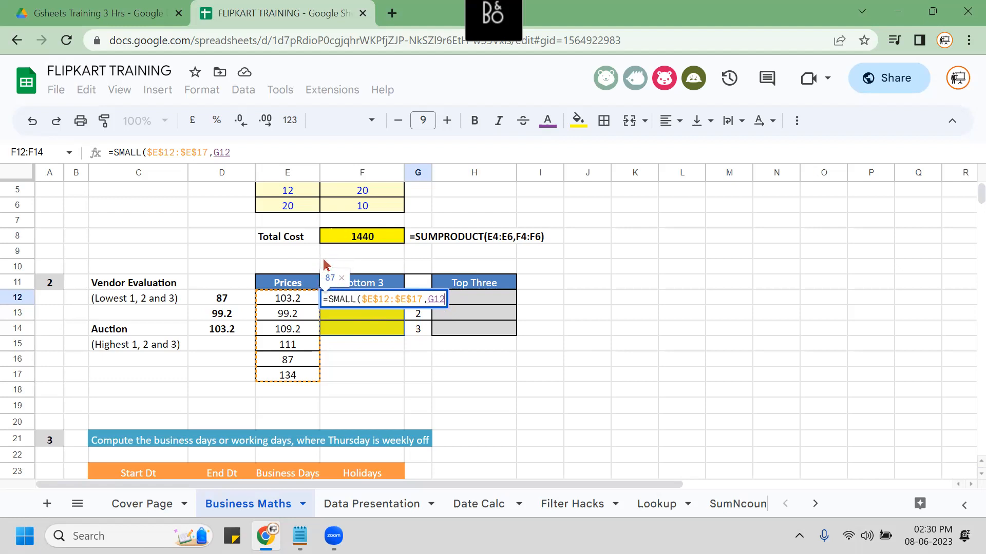
type(")")
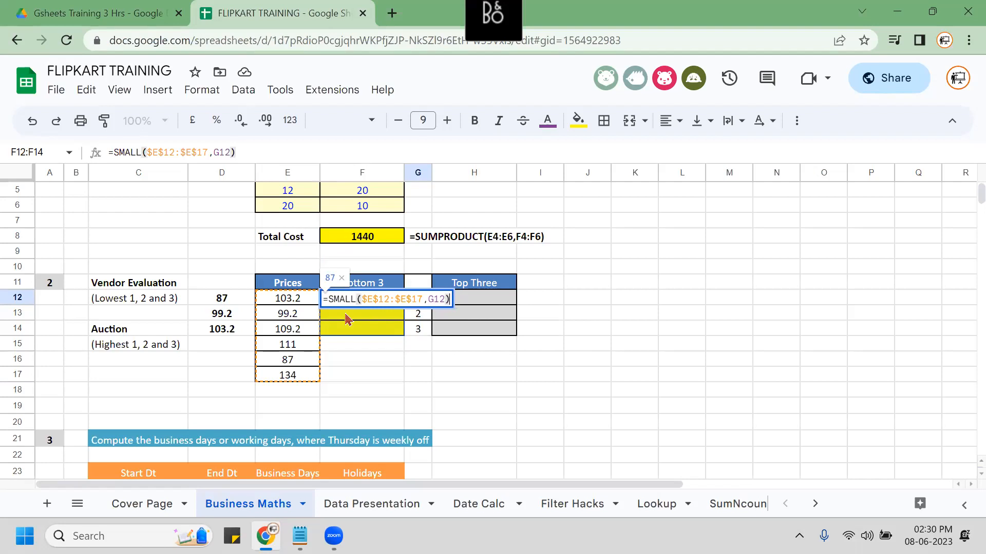
key("Return")
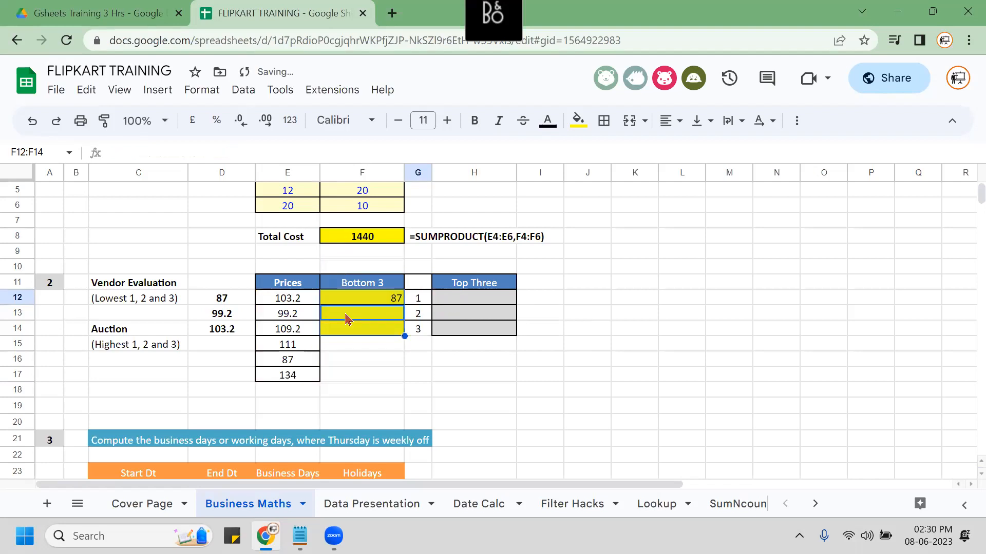
Fill F12's SMALL formula down F12:F14, centred and bold.
key("Up")
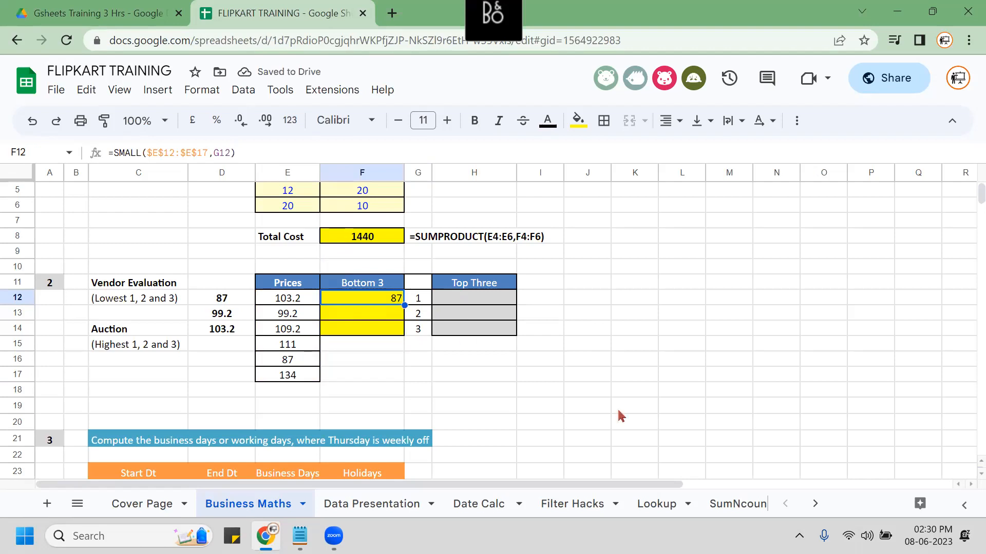
key("shift+Down")
key("shift+Down")
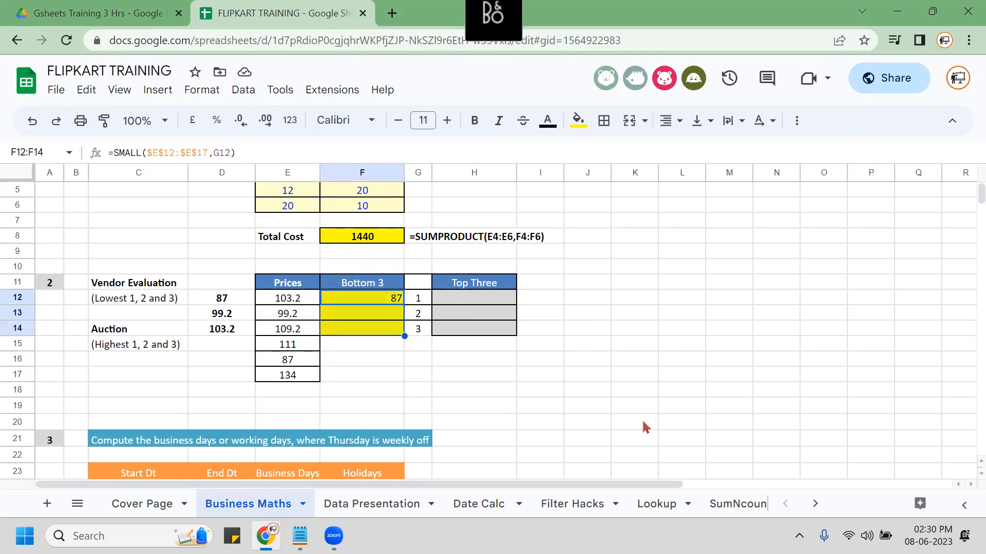
key("ctrl+d")
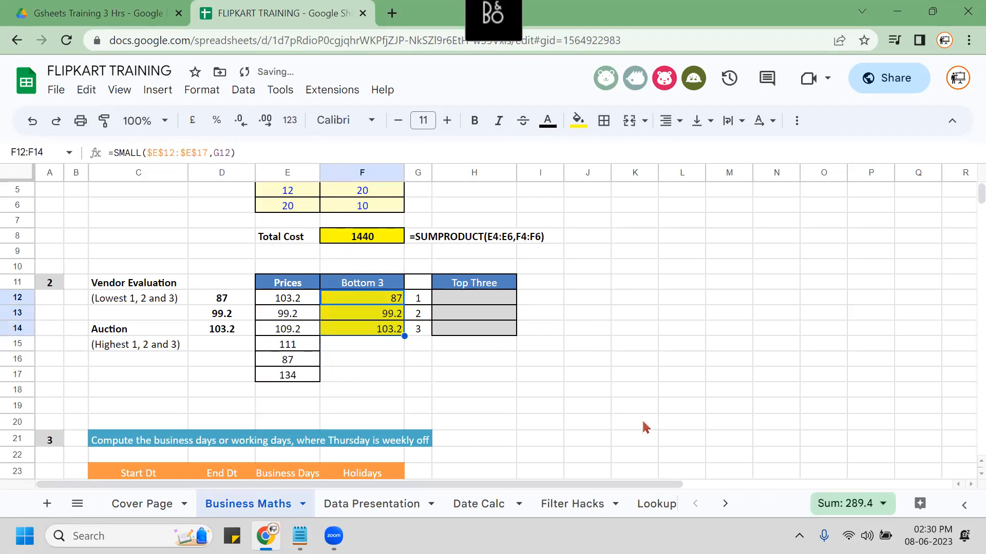
key("alt+h")
key("a")
key("c")
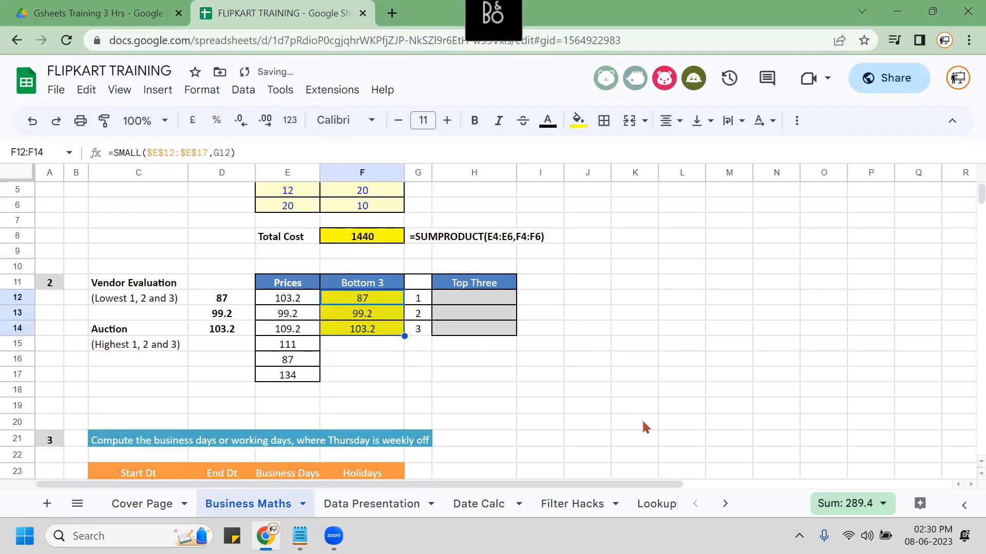
key("ctrl+b")
Paste the formula =SMALL($E$12:$E$17,G12) as bold text into F19.
key("F2")
key("Escape")
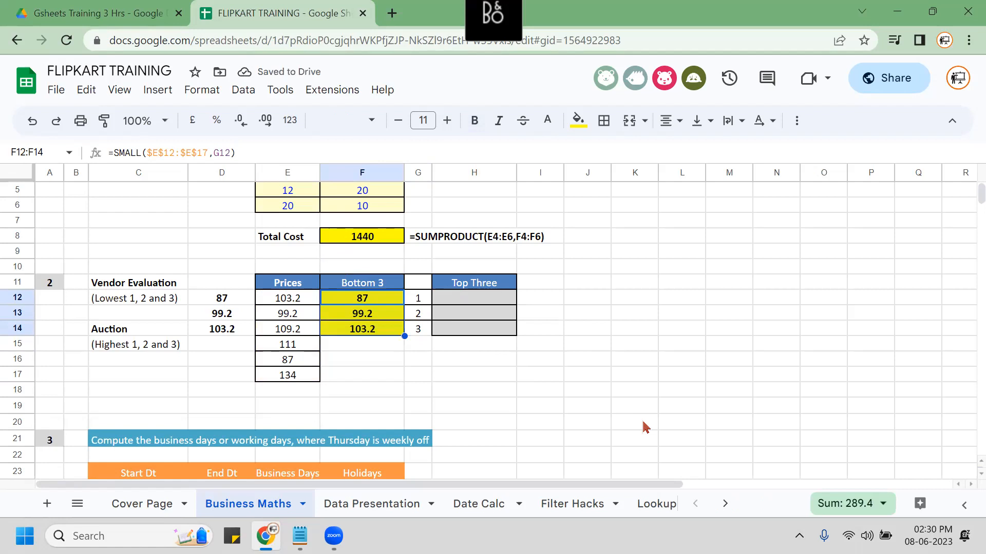
key("Down")
key("Down")
key("Down")
key("Down")
key("Down")
key("Down")
key("Down")
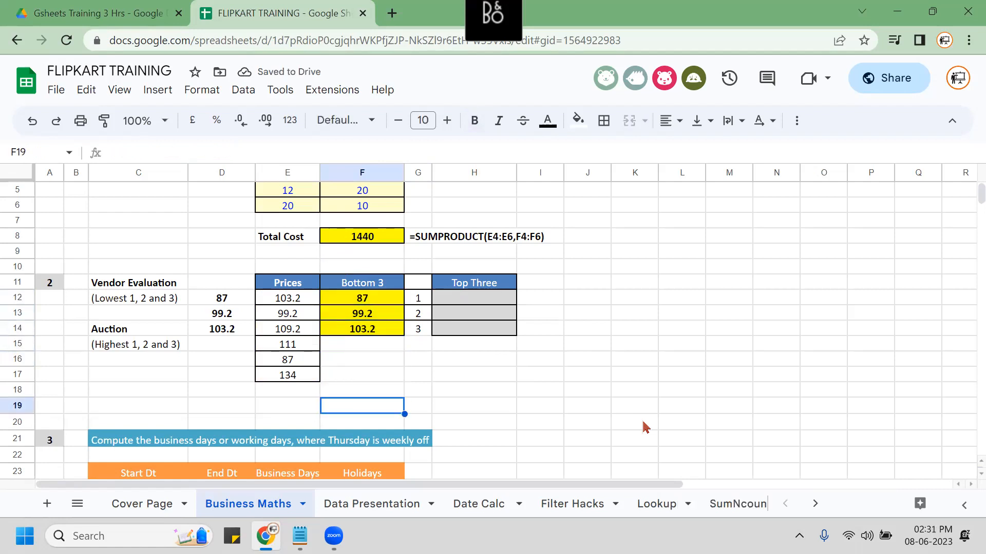
type("=SMALL($E$12:$E$17,G12)")
key("Return")
key("Up")
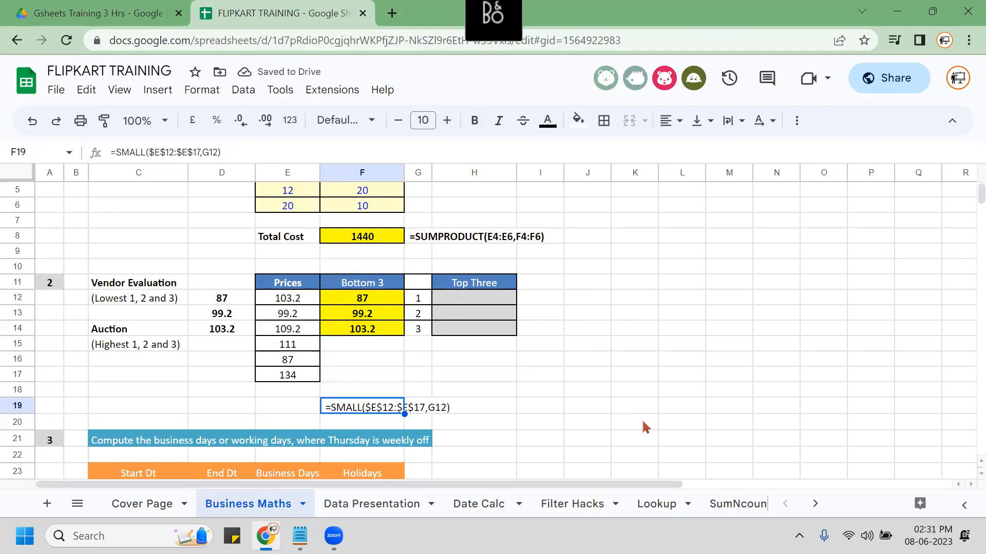
key("ctrl+b")
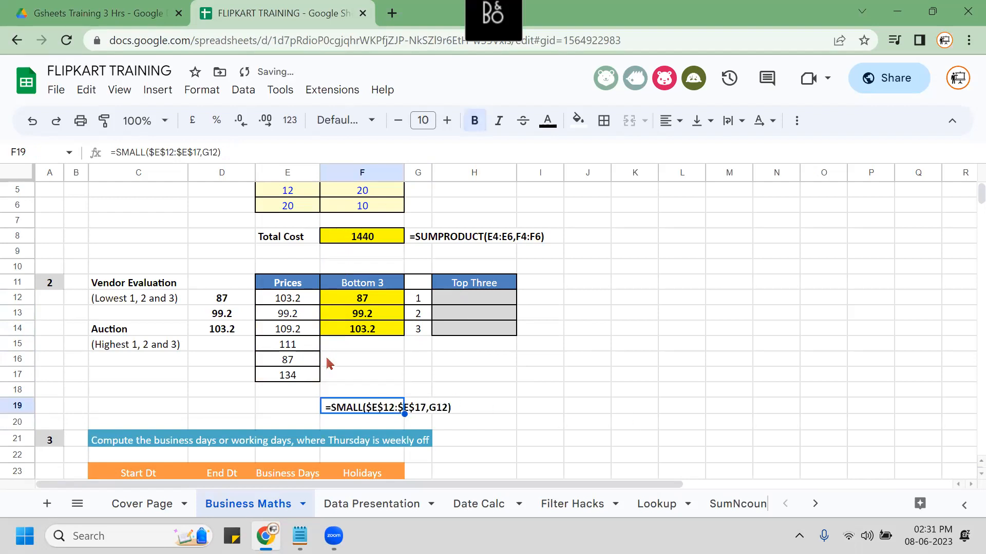
left_click(361, 369)
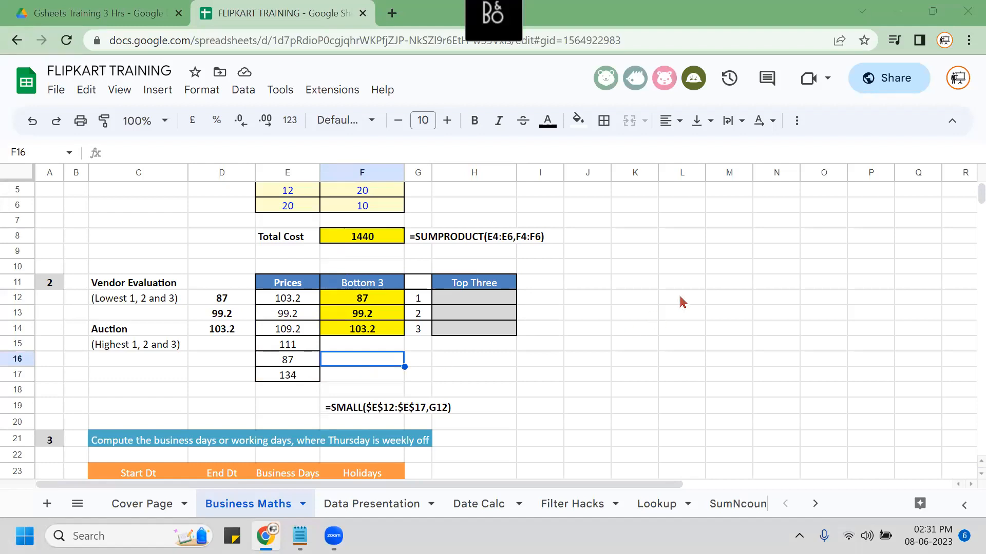
Delete the Bottom 3 results from F12:F14.
left_click(382, 298)
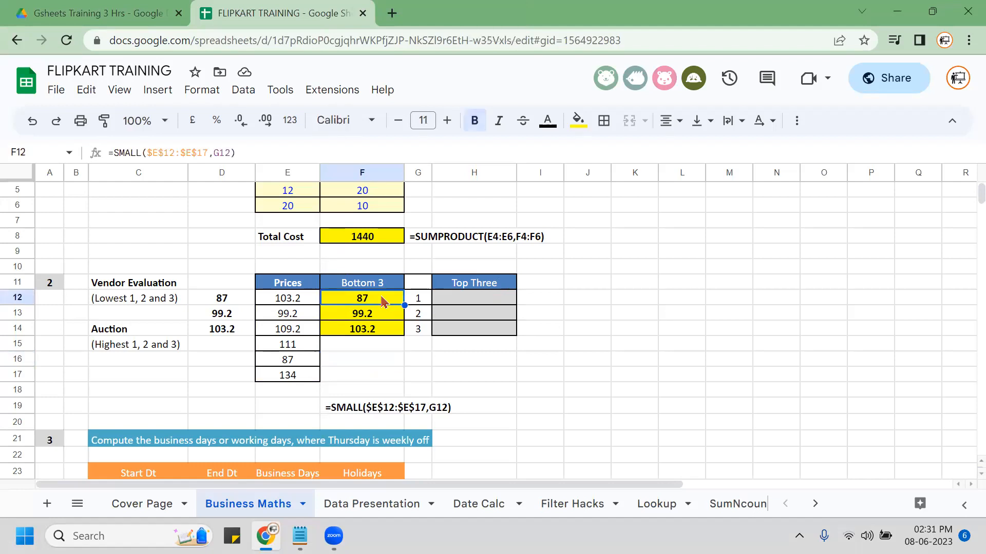
key("shift+Down")
key("shift+Down")
key("Delete")
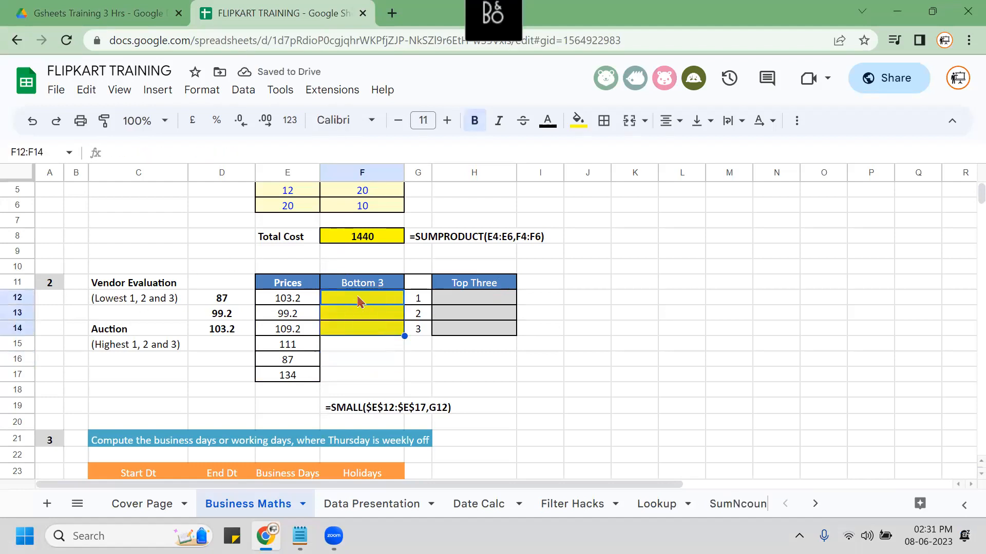
Re-enter =SMALL($E$12:$E$17,G12) in F12, returning 87.
left_click(358, 300)
type("=")
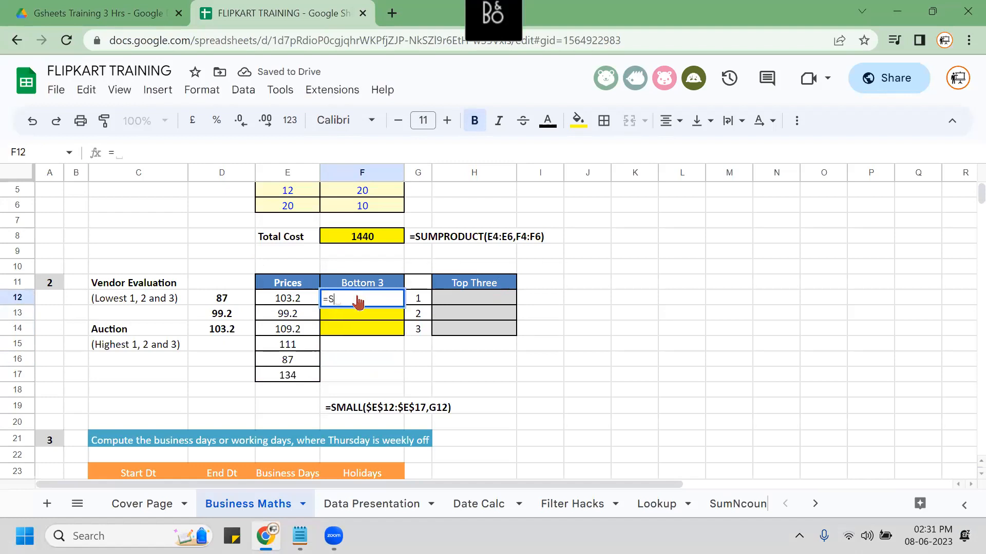
type("SMALL(")
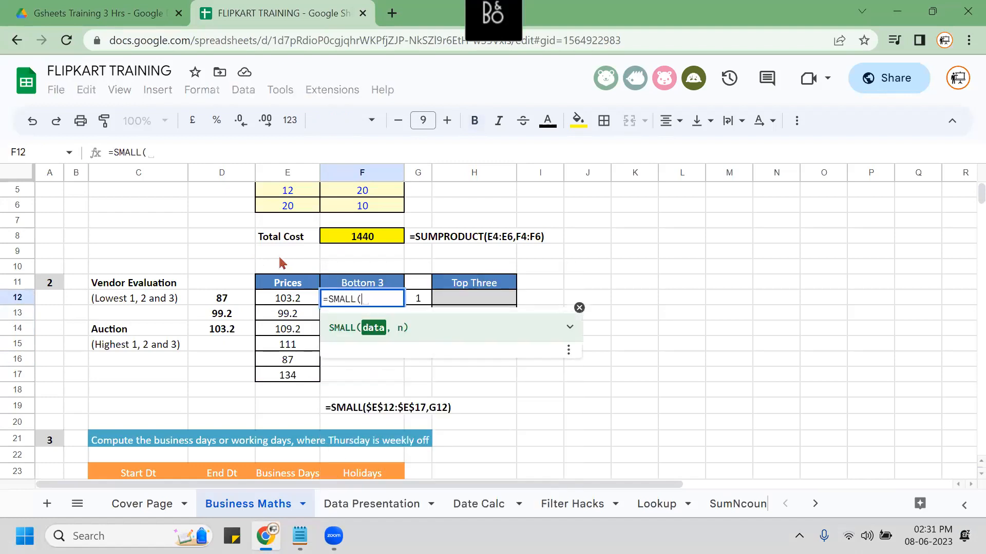
key("Left")
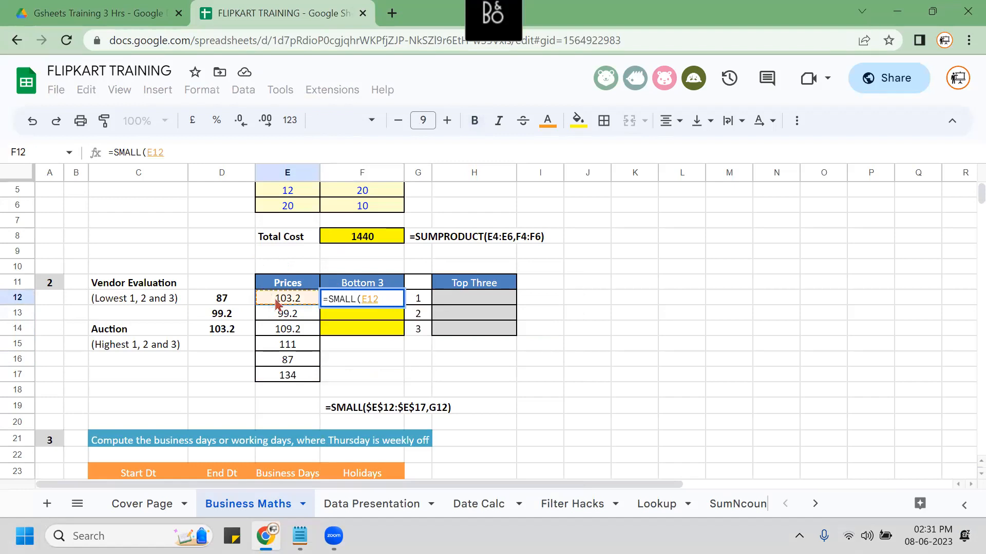
key("shift+Down")
key("shift+Down")
key("shift+Down")
key("shift+Down")
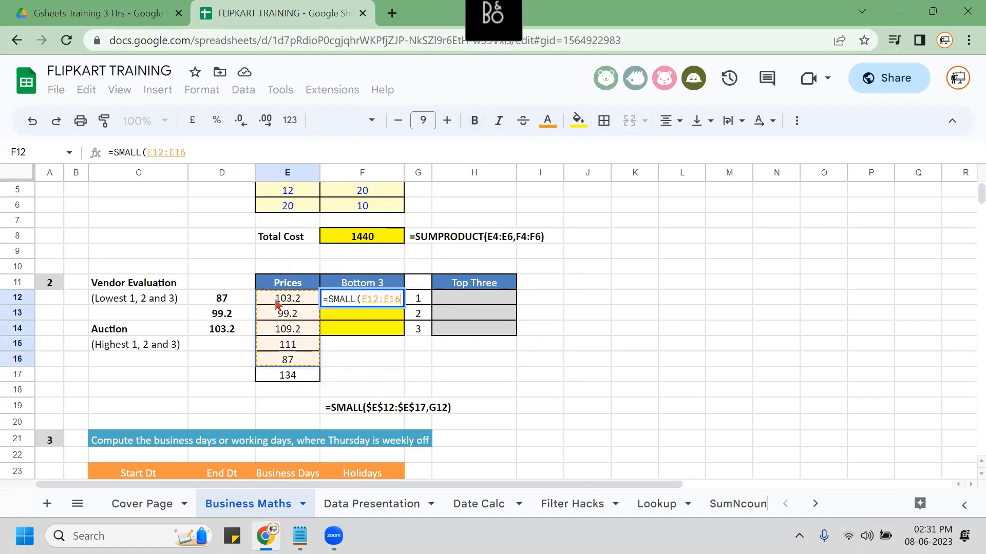
key("shift+Down")
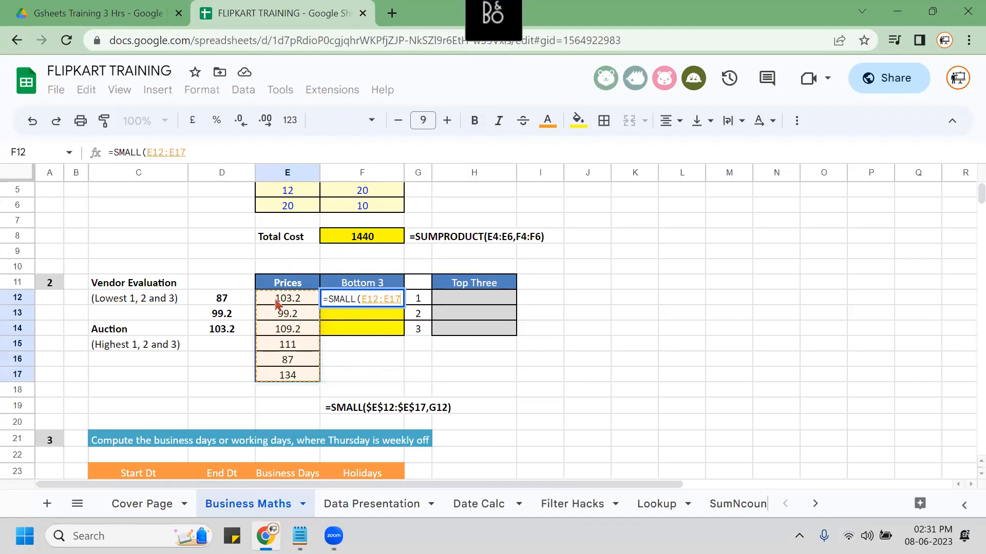
key("F4")
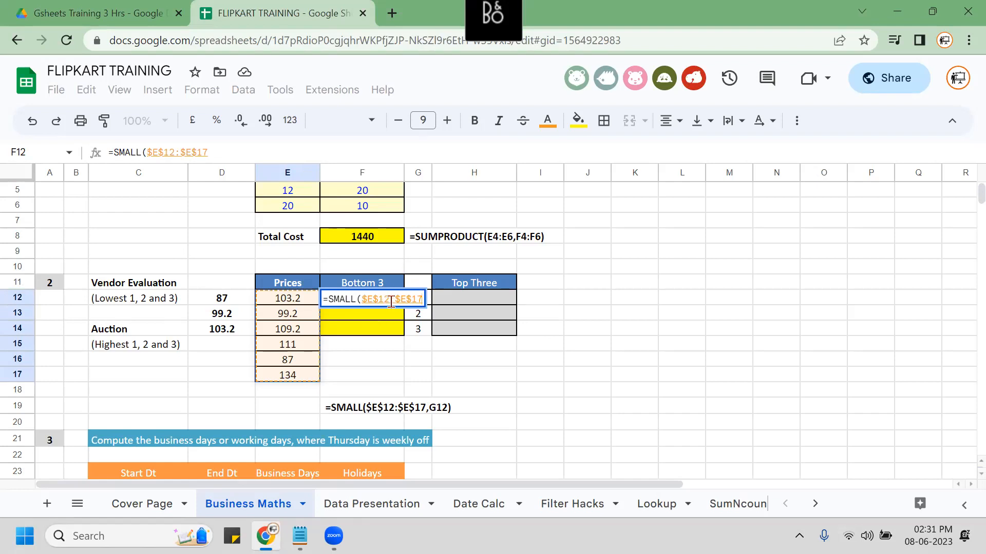
type(",")
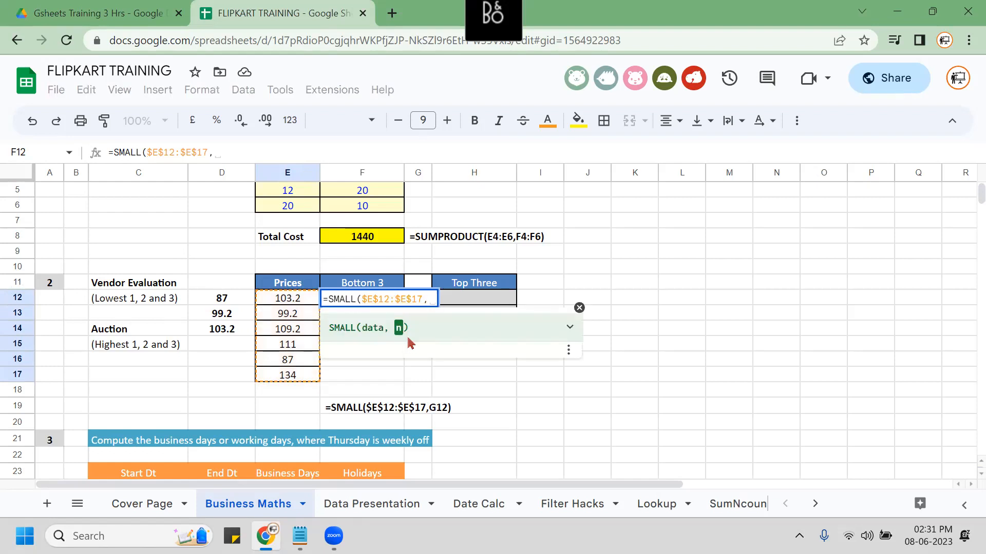
key("Right")
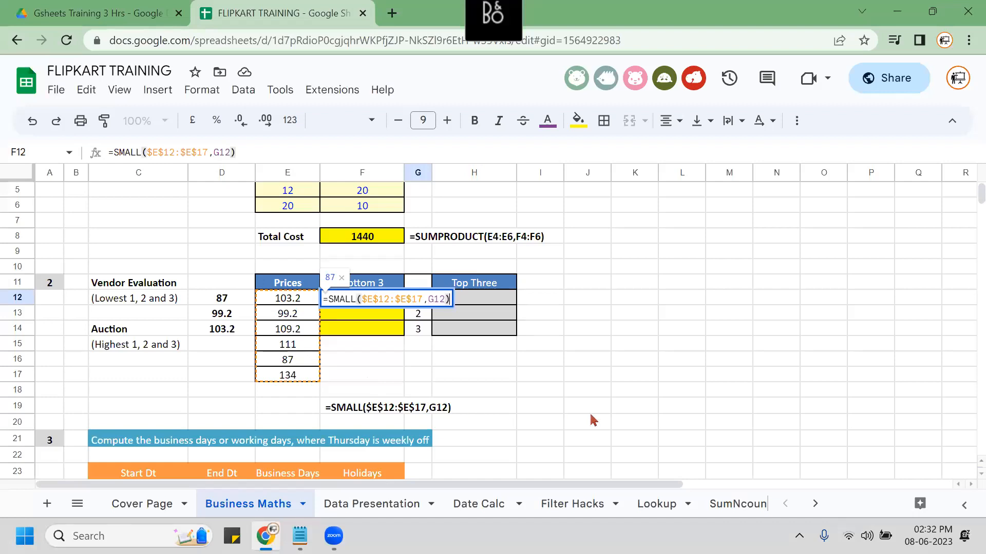
key("Return")
Fill the SMALL formula down to F14, giving 99.2 and 103.2.
key("Up")
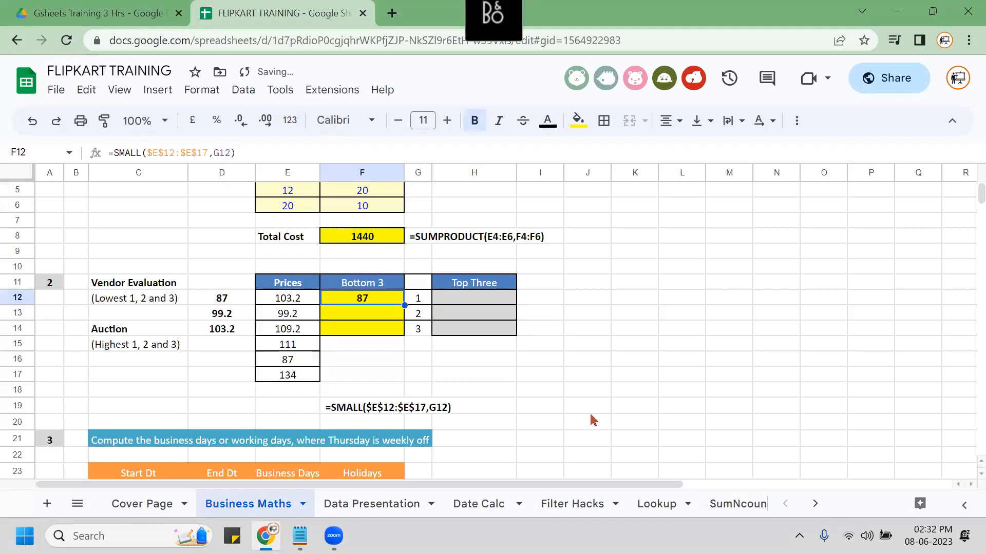
key("shift+Down")
key("shift+Down")
key("ctrl+d")
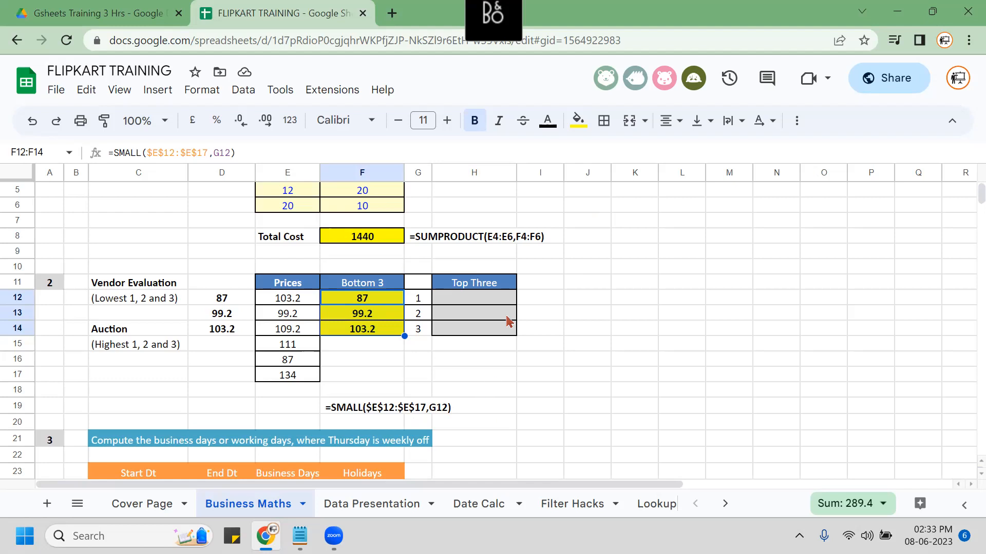
Colour the Top Three cells H12:H14 yellow.
left_click(490, 297)
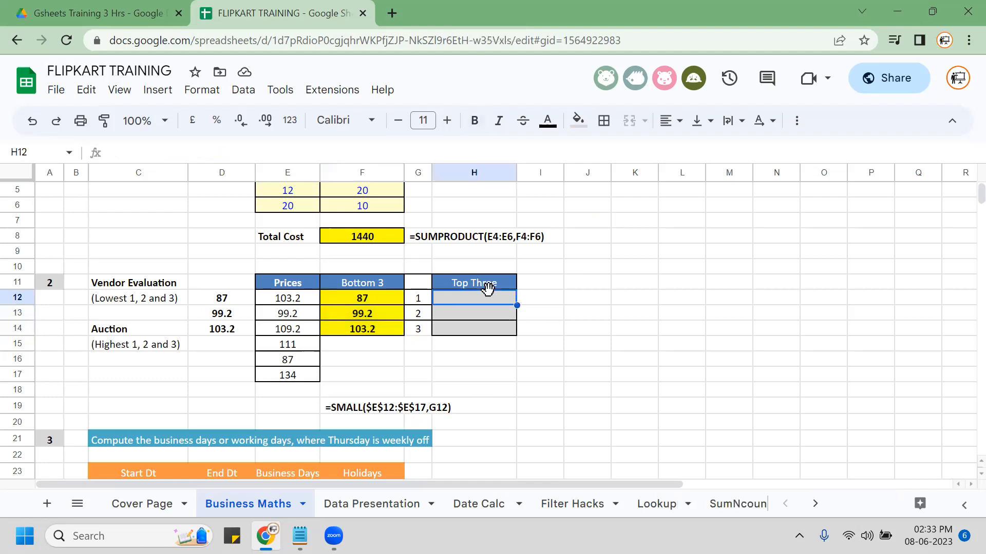
key("shift+Down")
key("shift+Down")
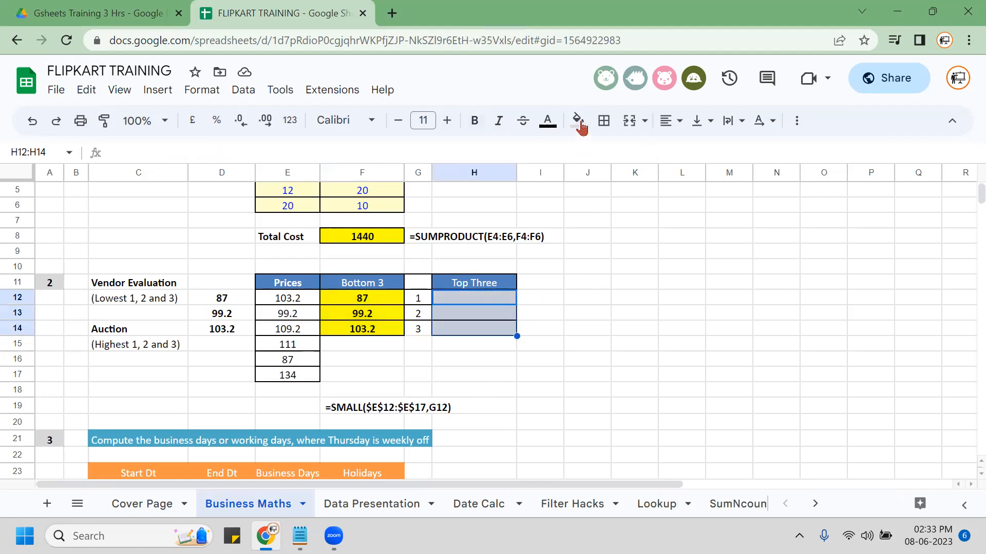
left_click(579, 122)
left_click(626, 193)
left_click(570, 313)
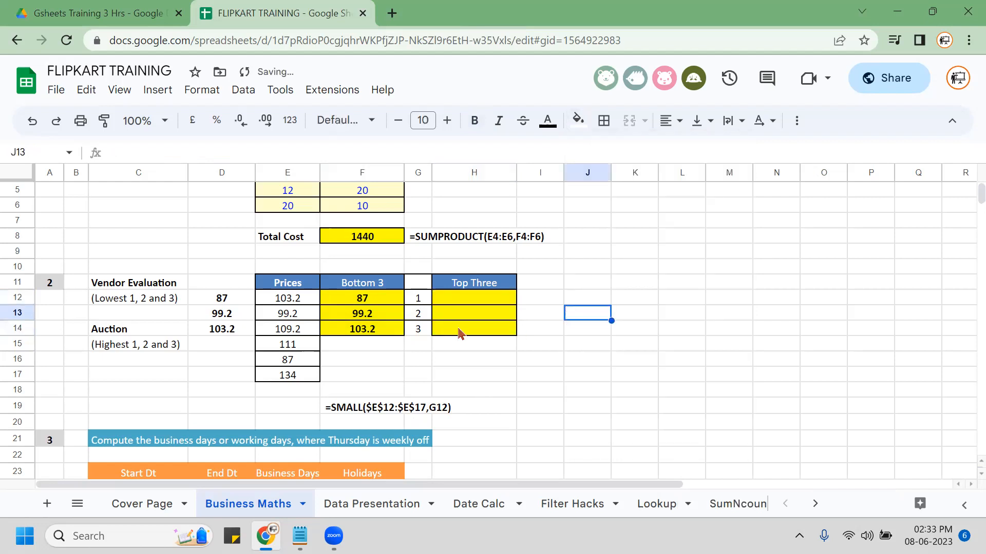
Enter =LARGE($E$12:$E$17,G12) in H12 to return the top price.
left_click(475, 301)
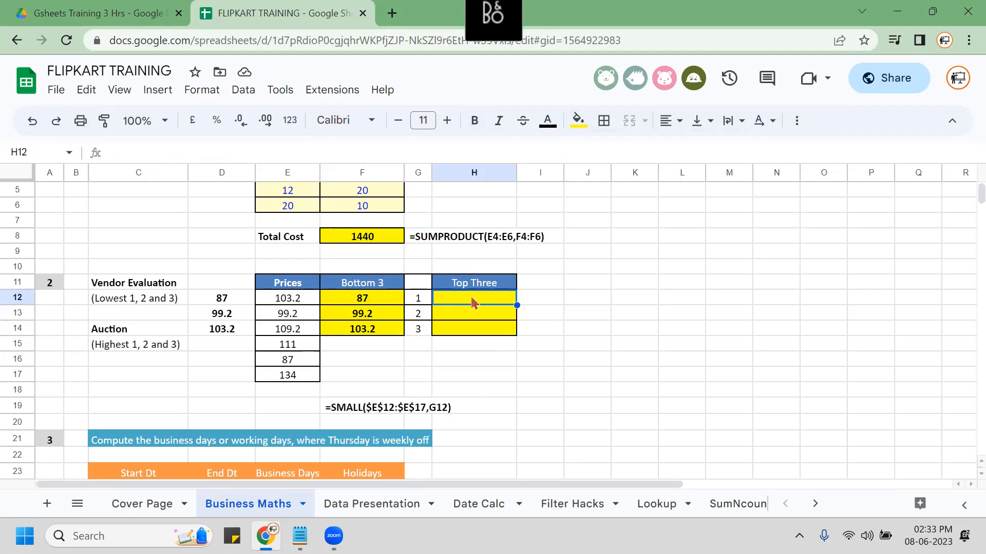
type("=LA")
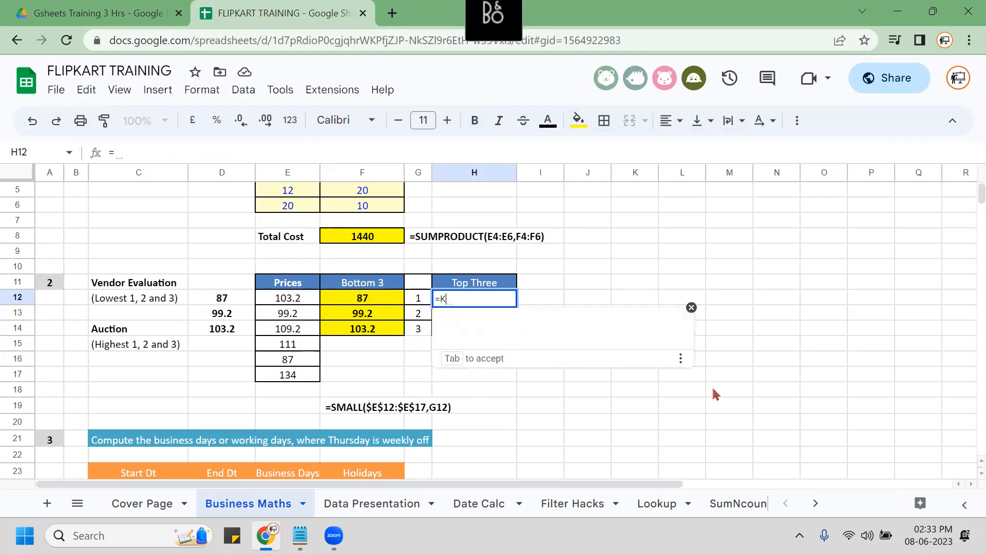
key("Tab")
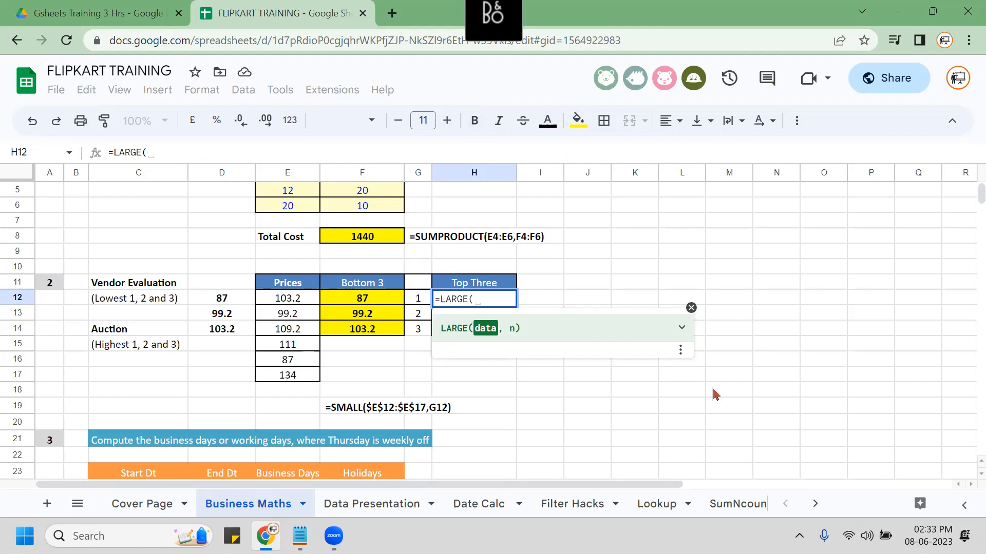
key("Left")
key("Left")
key("Left")
key("ctrl+shift+Down")
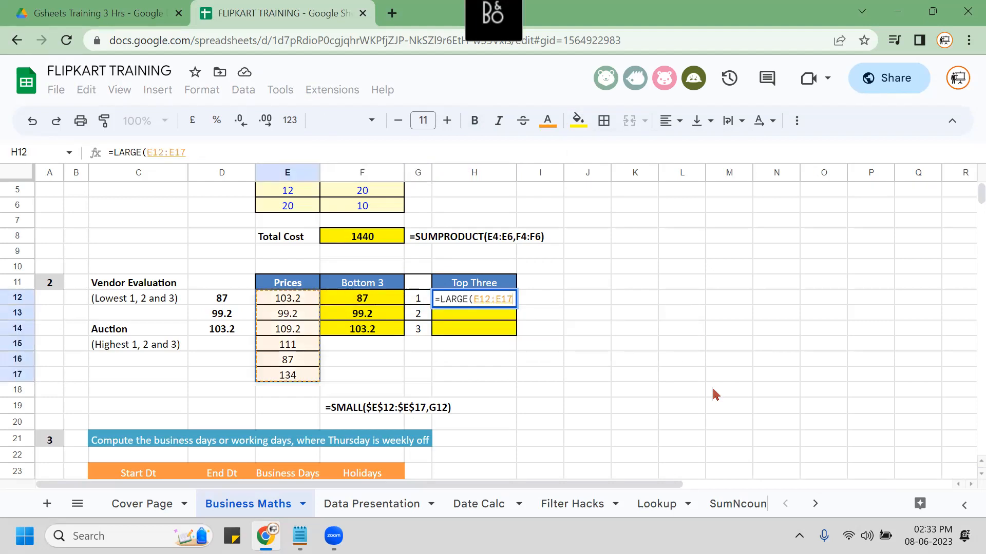
key("F4")
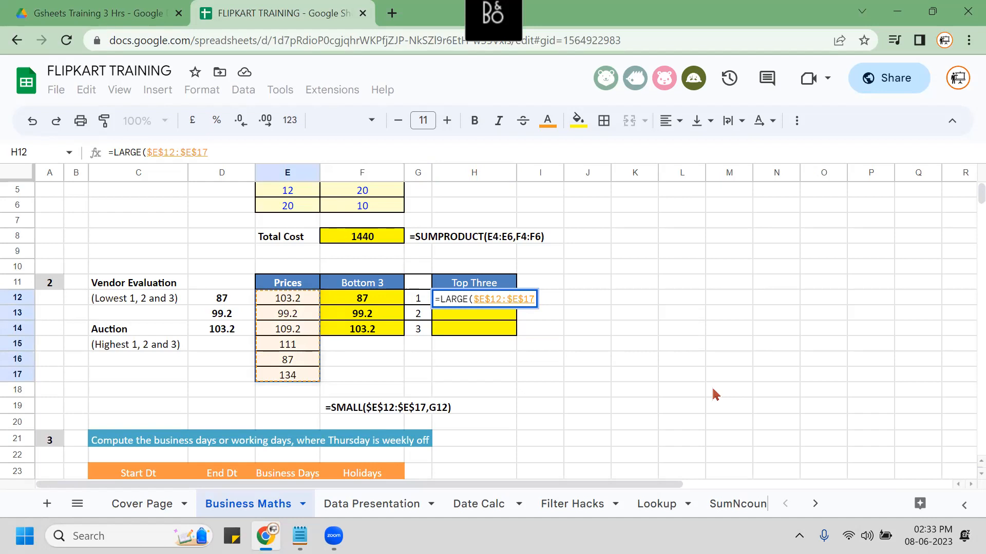
type(",")
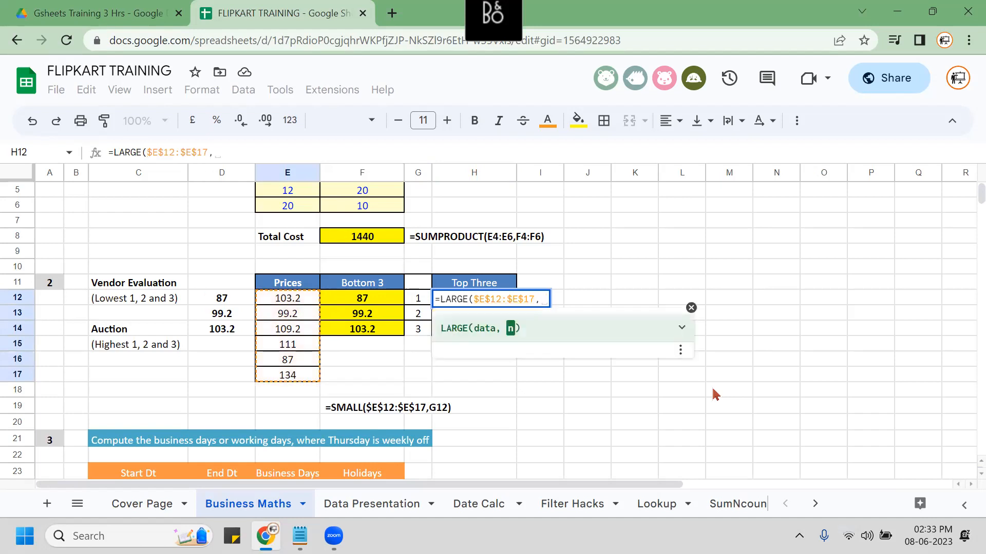
key("Left")
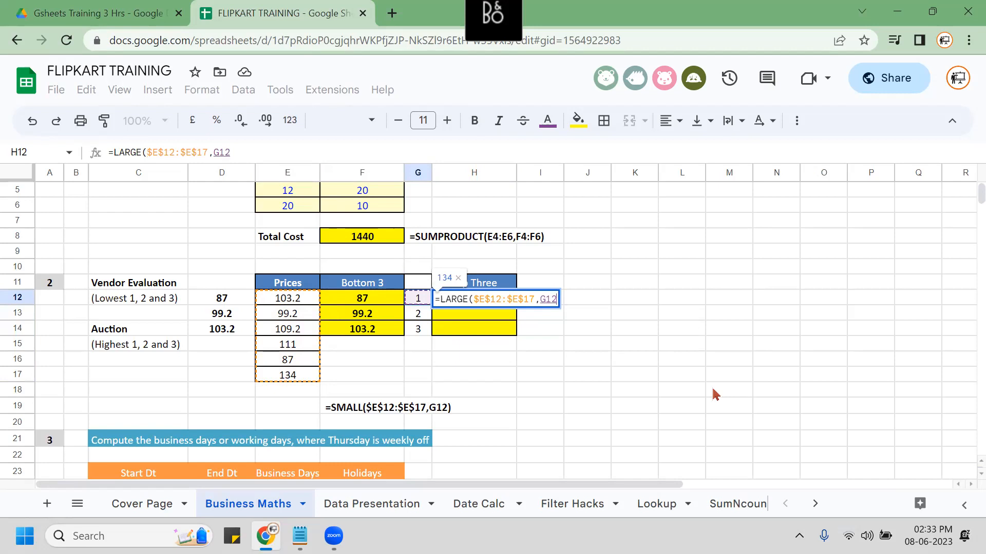
type(")")
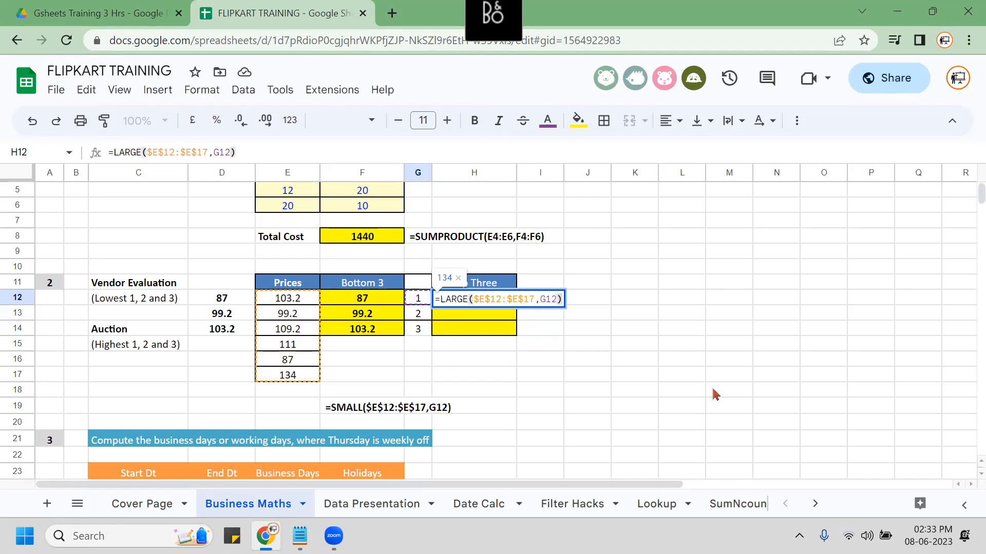
key("Return")
Fill the LARGE formula down to H14, then centre and bold H12:H14.
key("Up")
key("shift+Down")
key("shift+Down")
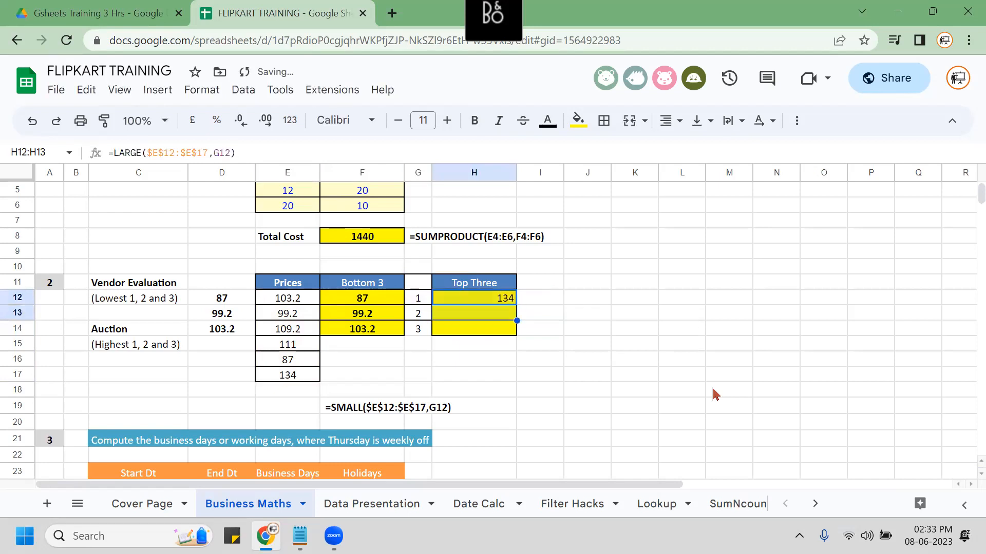
key("ctrl+d")
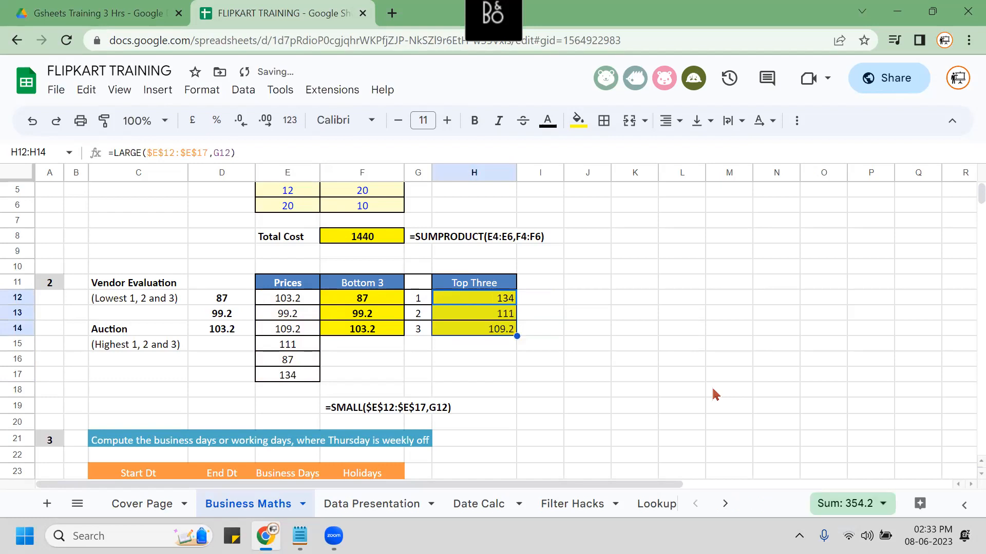
key("alt+h")
key("a")
key("c")
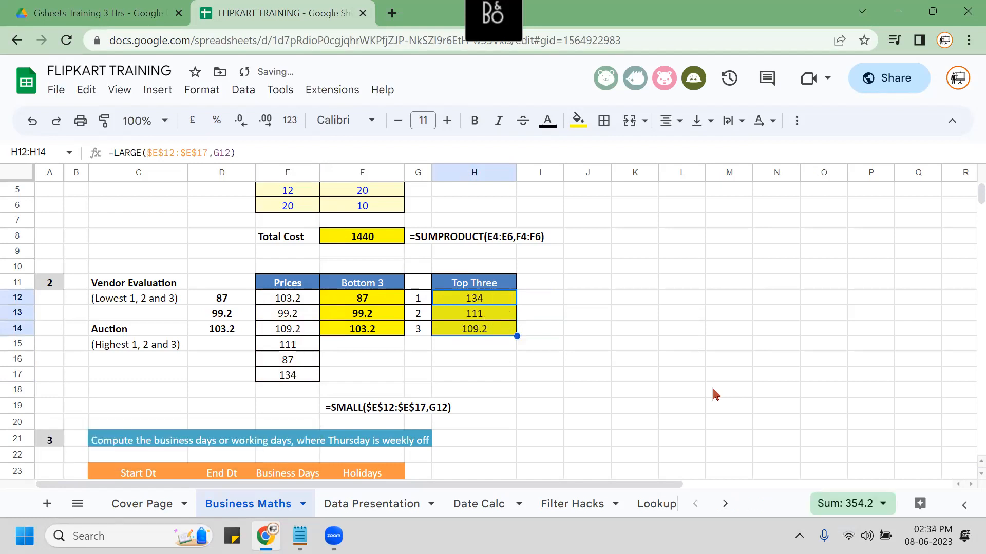
key("ctrl+b")
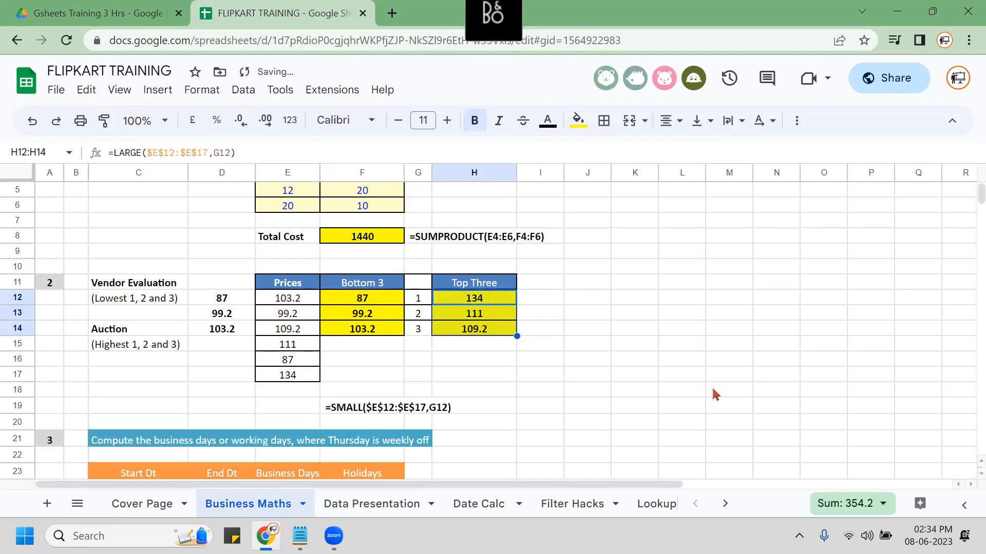
Reopen H12 to show its LARGE formula.
key("Down")
key("Up")
key("F2")
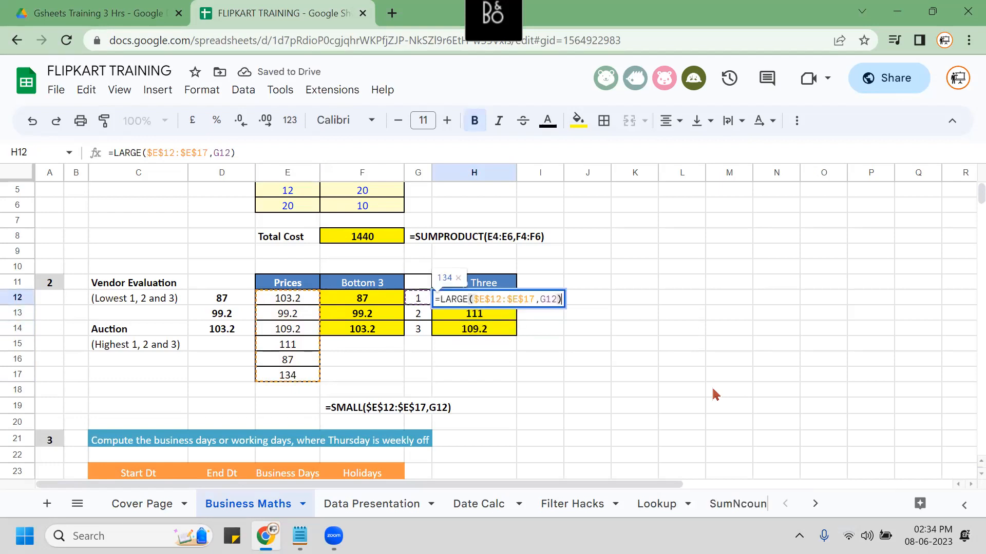
Paste the formula text =LARGE($E$12:$E$17,G12) into H16 and make it bold.
key("Return")
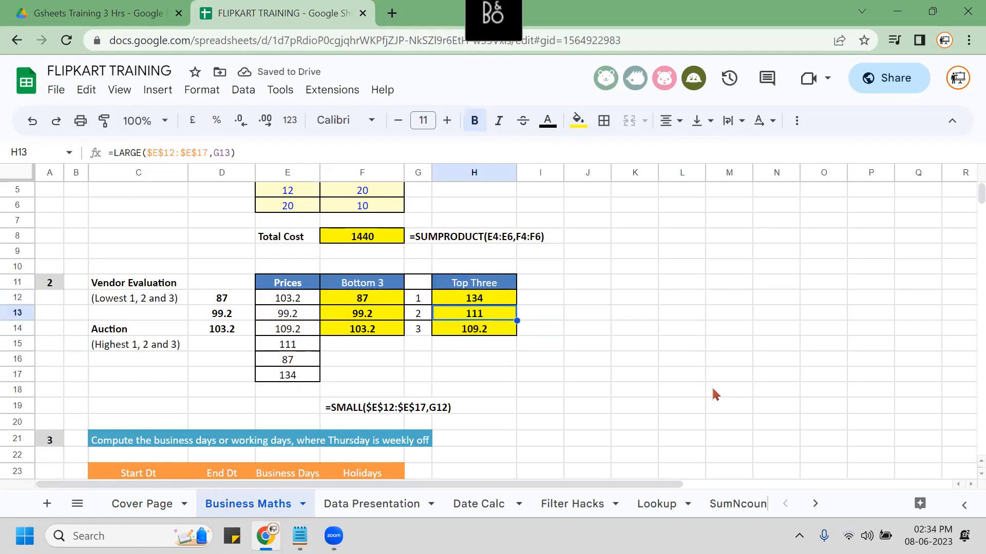
key("Down")
key("Down")
key("Down")
key("F2")
type("=LARGE($E$12:$E$17,G12)")
key("Return")
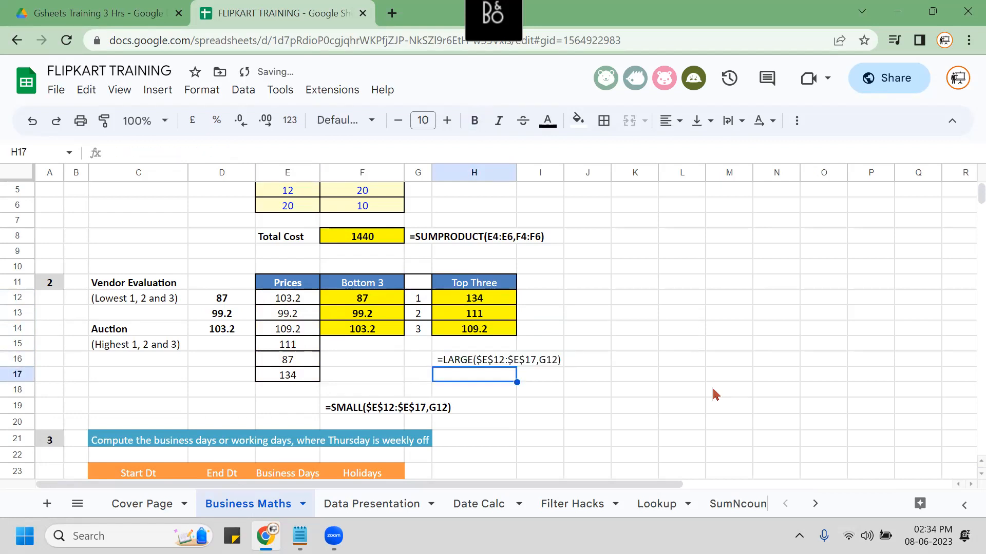
key("Up")
key("ctrl+b")
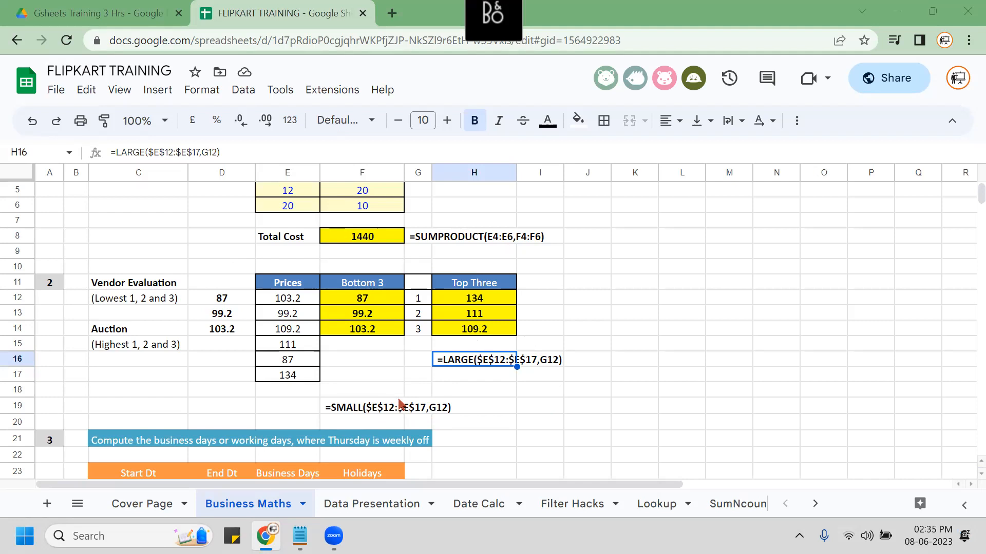
left_click(414, 271)
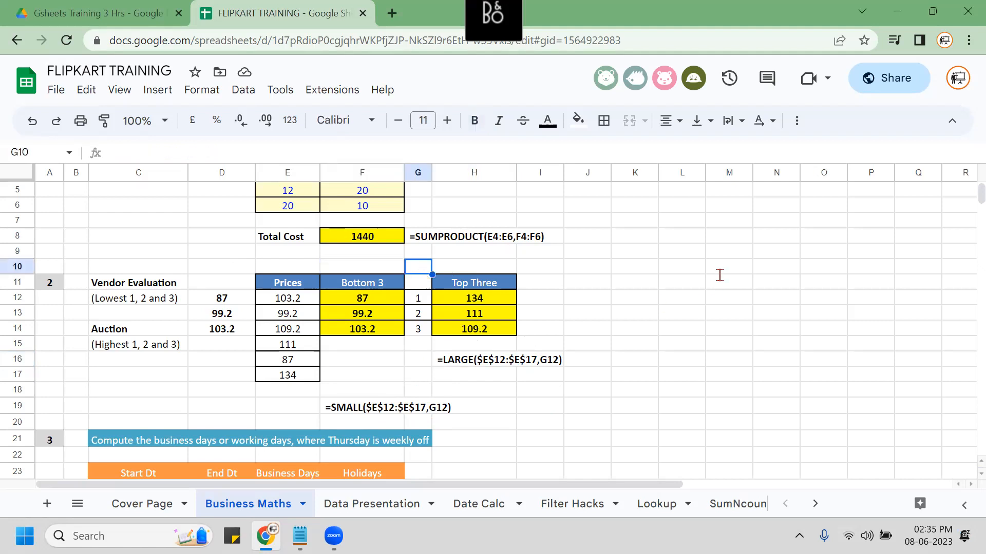
key("Down")
key("Down")
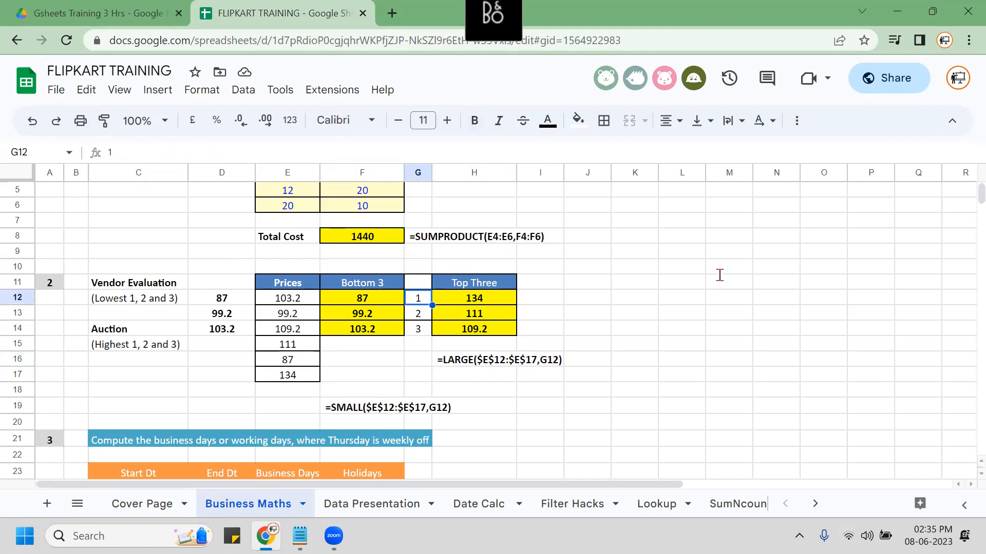
key("shift+Down")
key("shift+Down")
key("shift+Down")
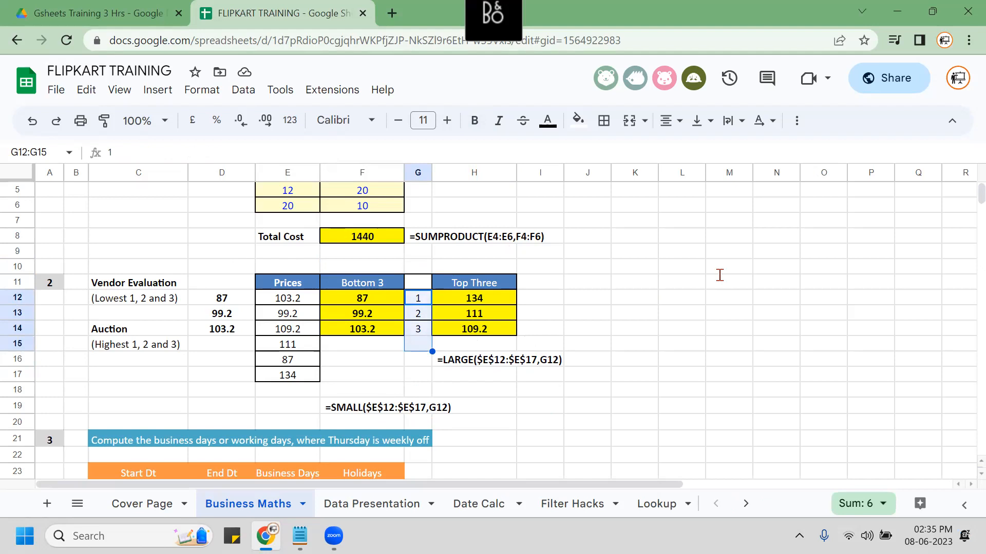
key("Delete")
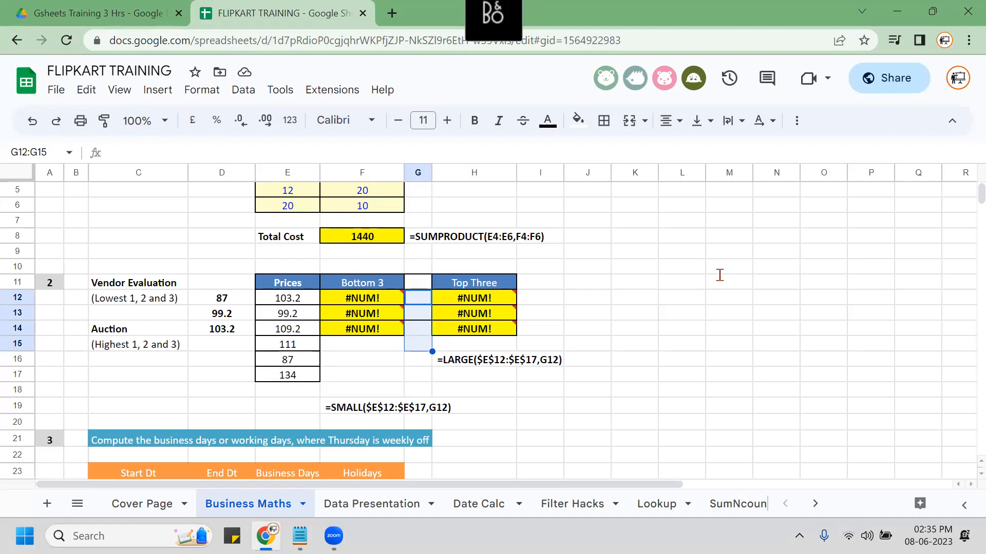
key("Left")
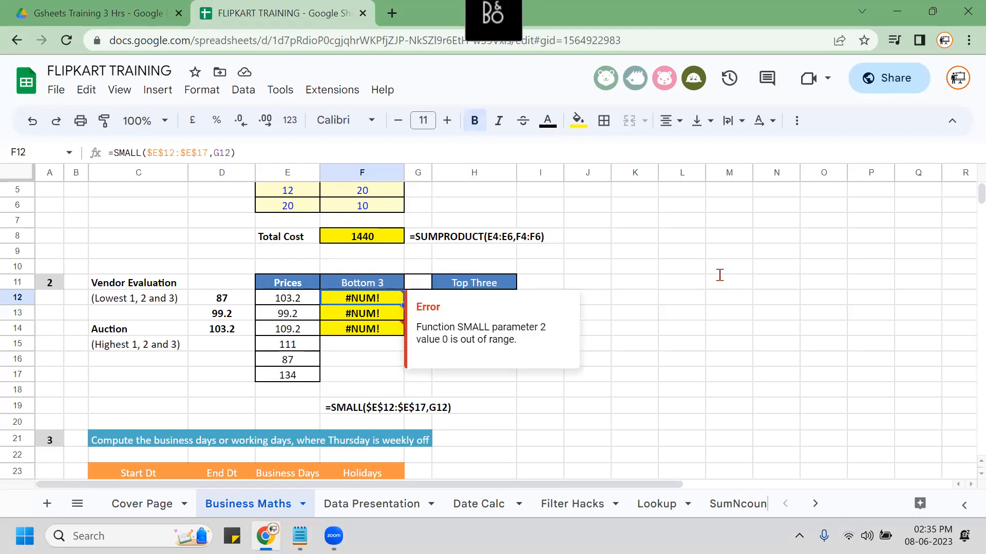
key("Down")
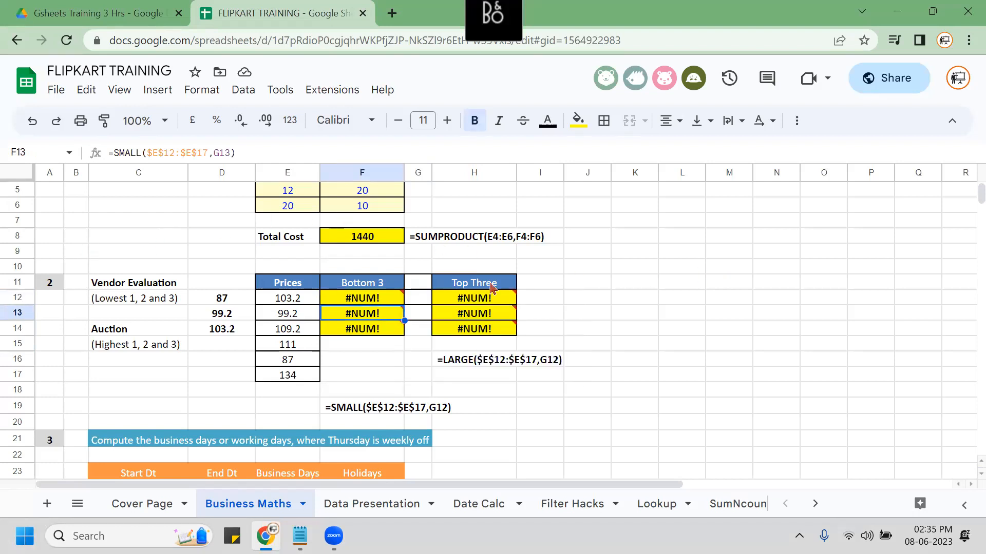
left_click(532, 292)
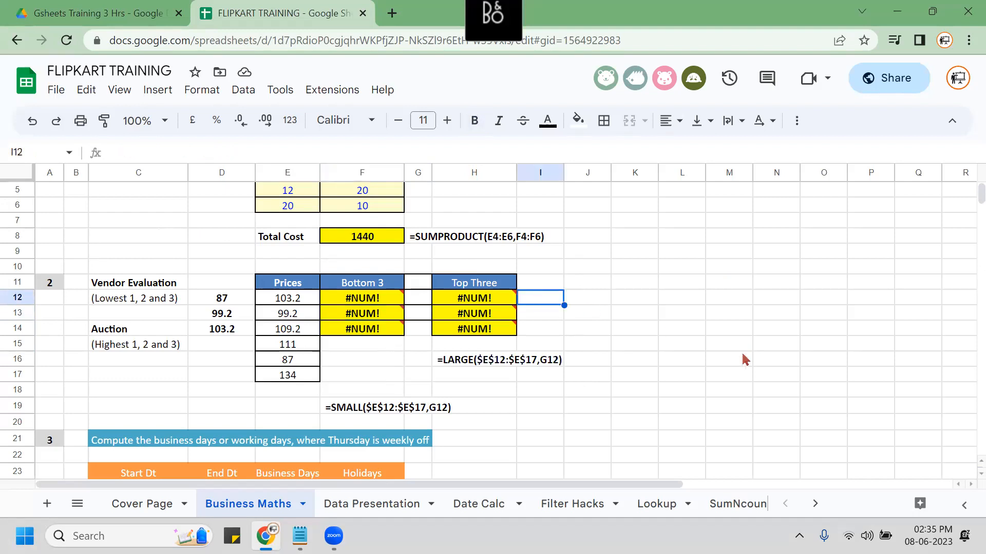
key("shift+Left")
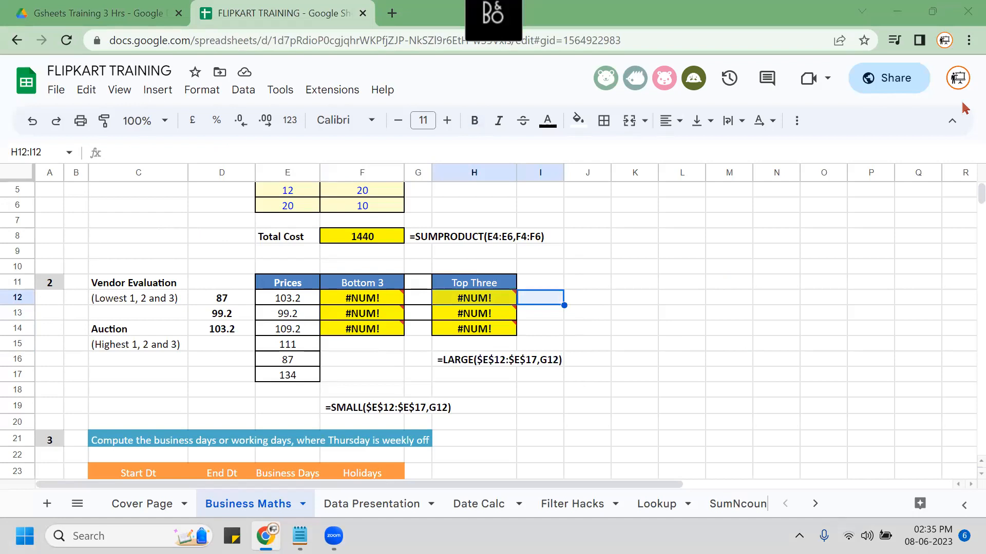
left_click(532, 302)
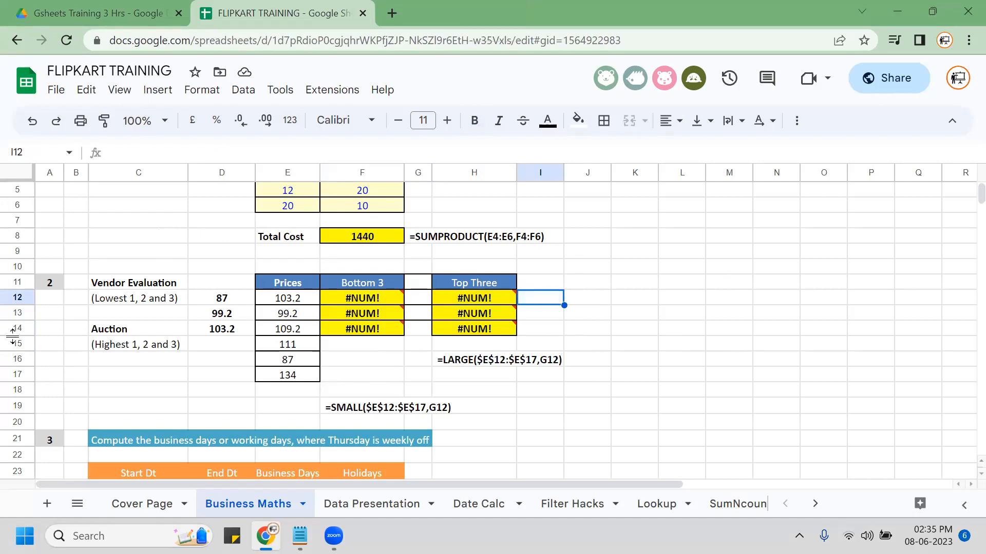
left_click(16, 298)
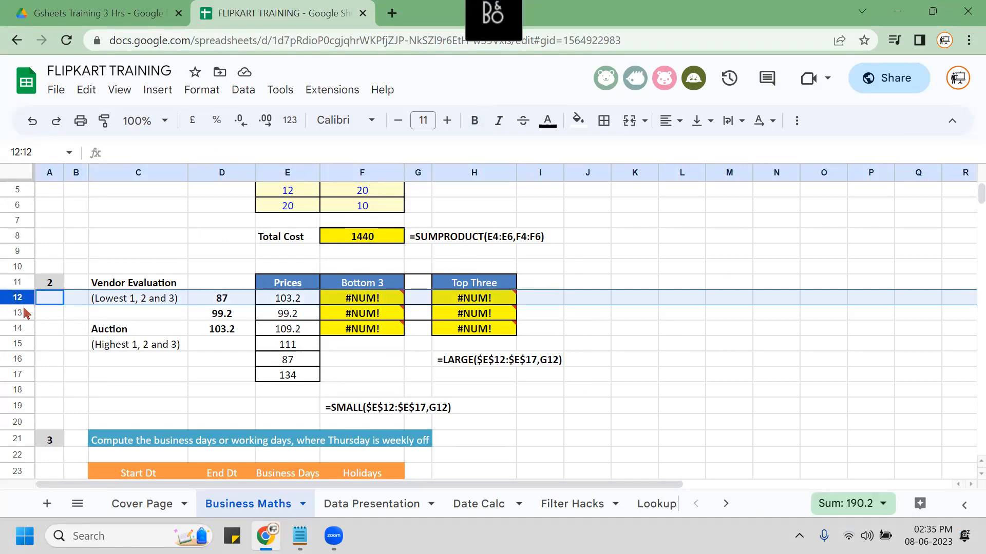
Enter =ROW()-11 in I12 and drag it down to I14, giving ranks 1, 2, 3.
left_click(530, 302)
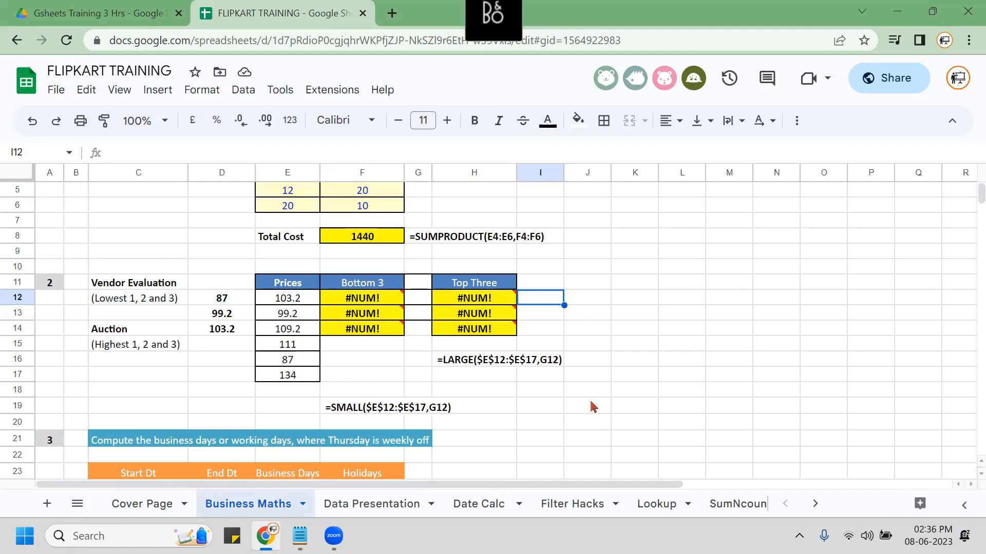
type("=ROW")
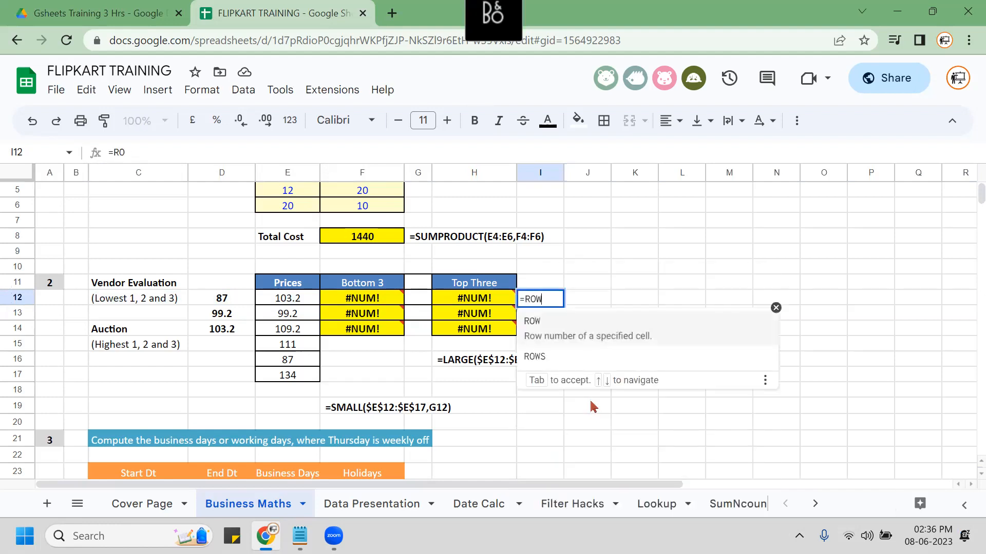
type("()")
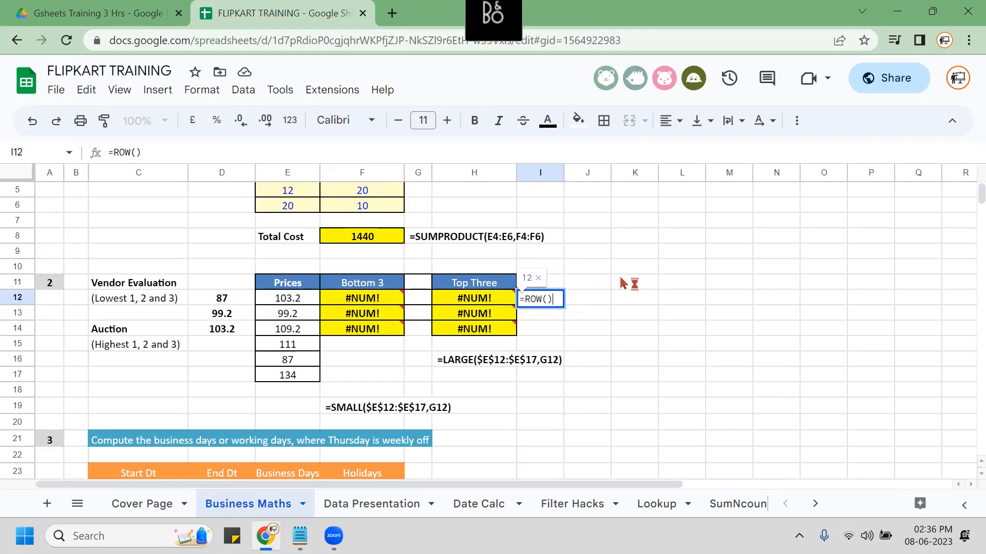
key("Return")
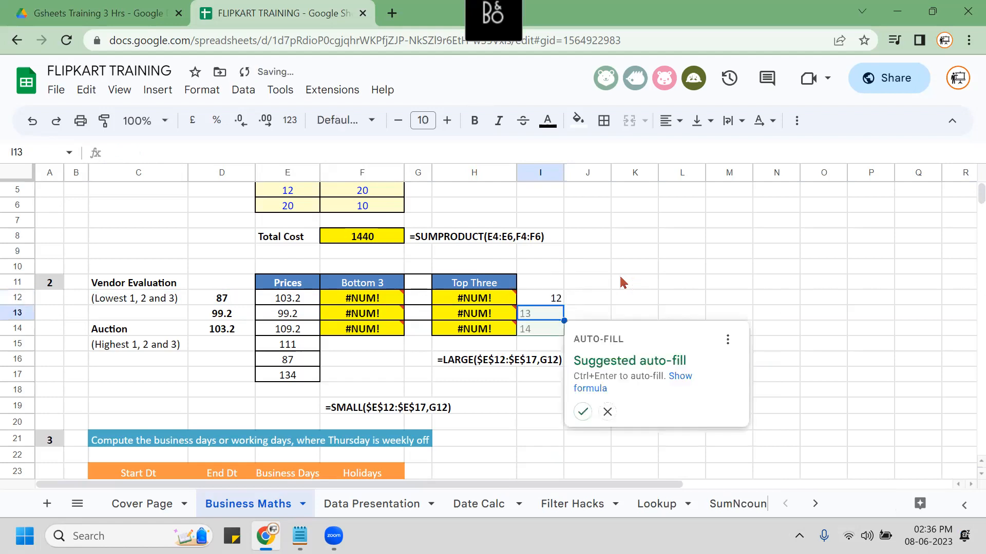
key("Up")
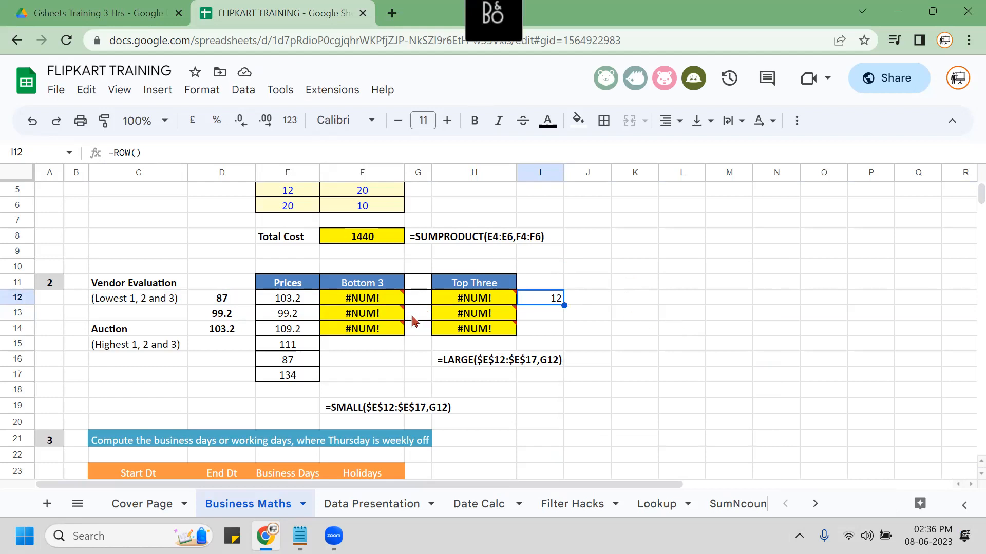
mouse_move(446, 333)
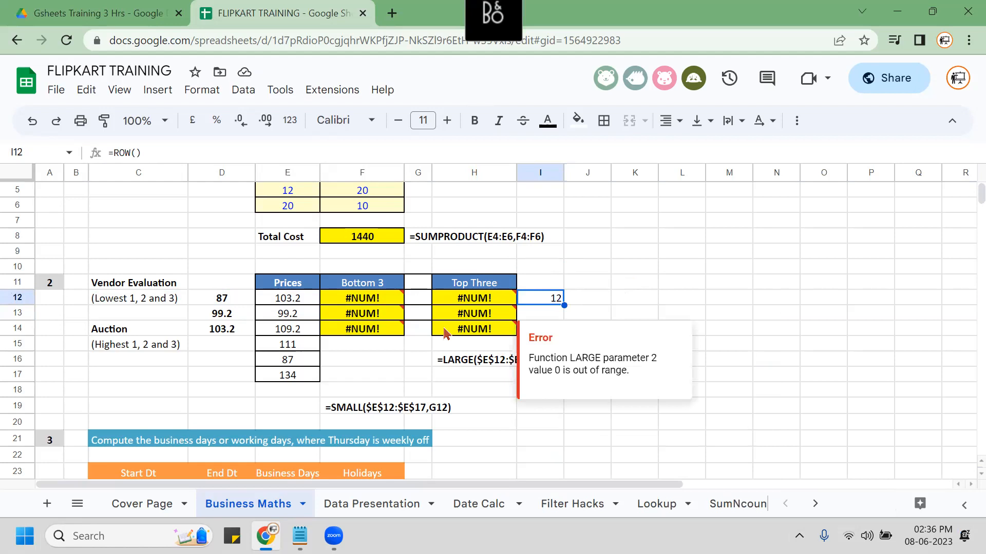
key("F2")
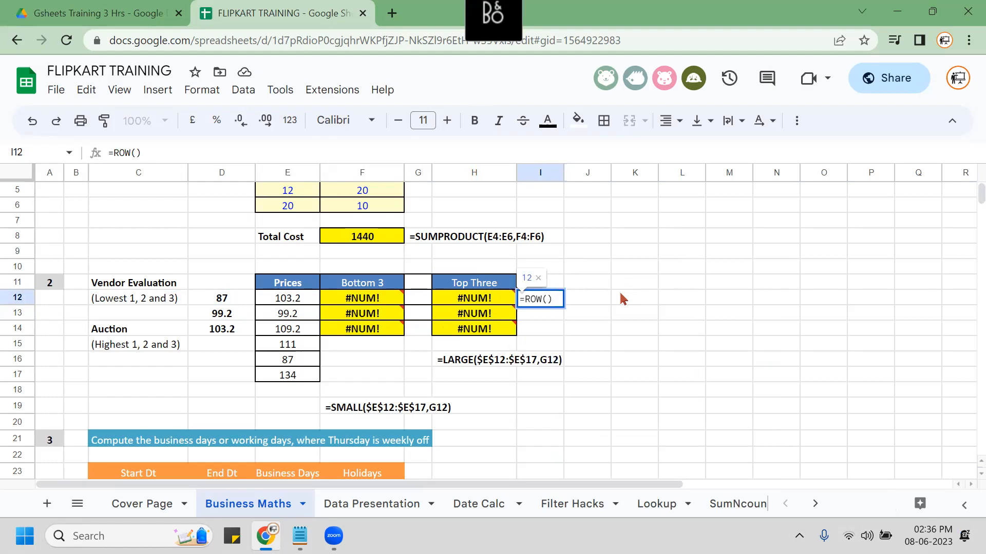
type("-11")
key("Return")
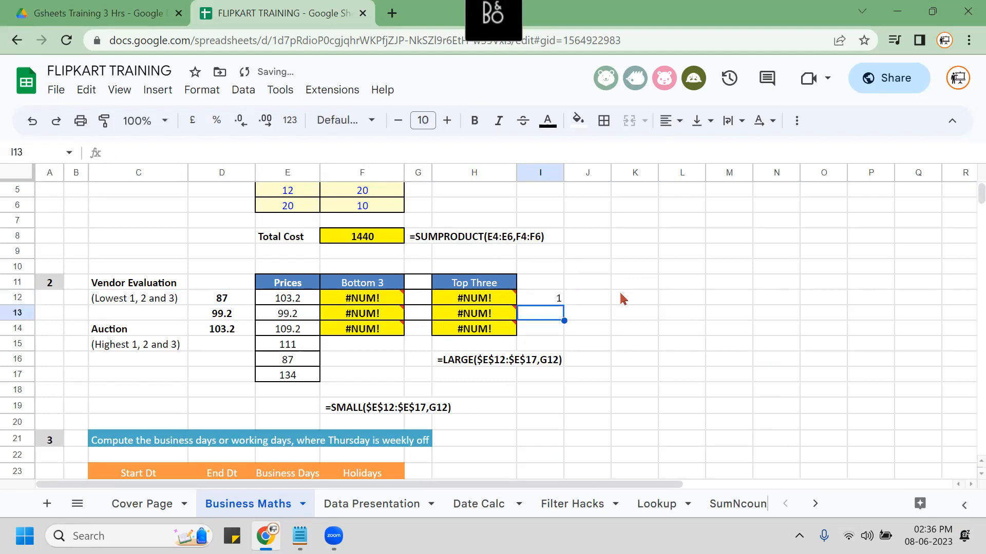
key("Up")
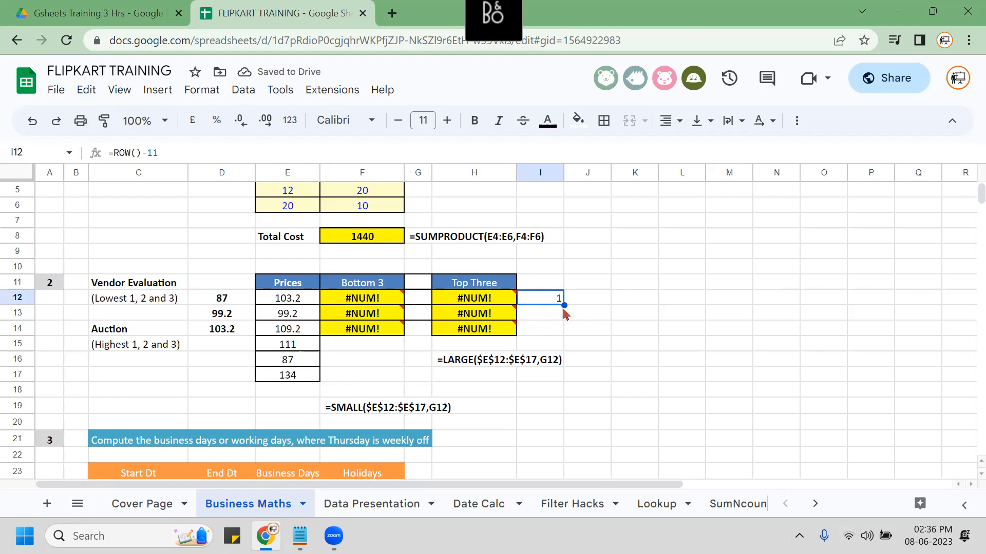
left_click_drag(564, 307, 564, 331)
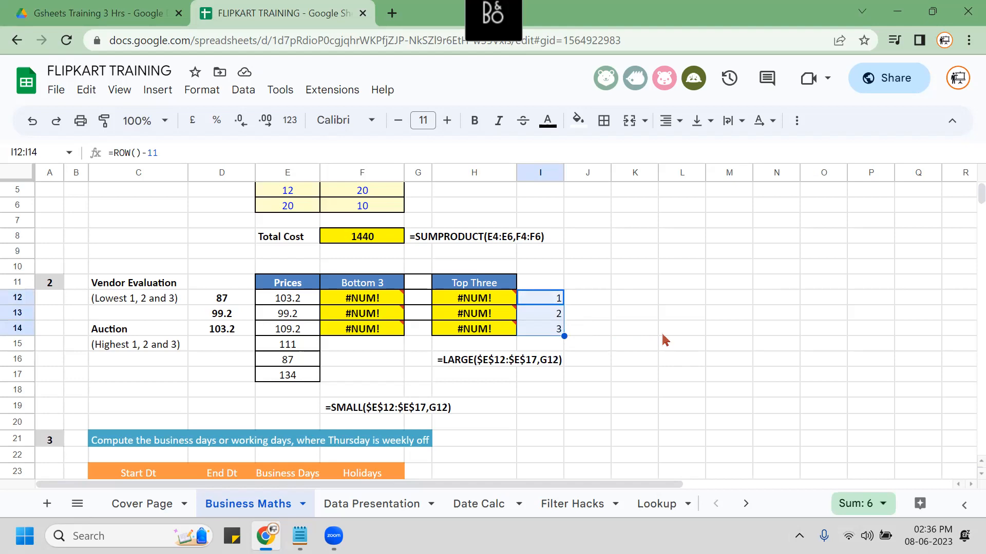
Enter =LARGE($E$12:$E$17,ROW()-11) in H12 so it shows 134.
left_click(475, 302)
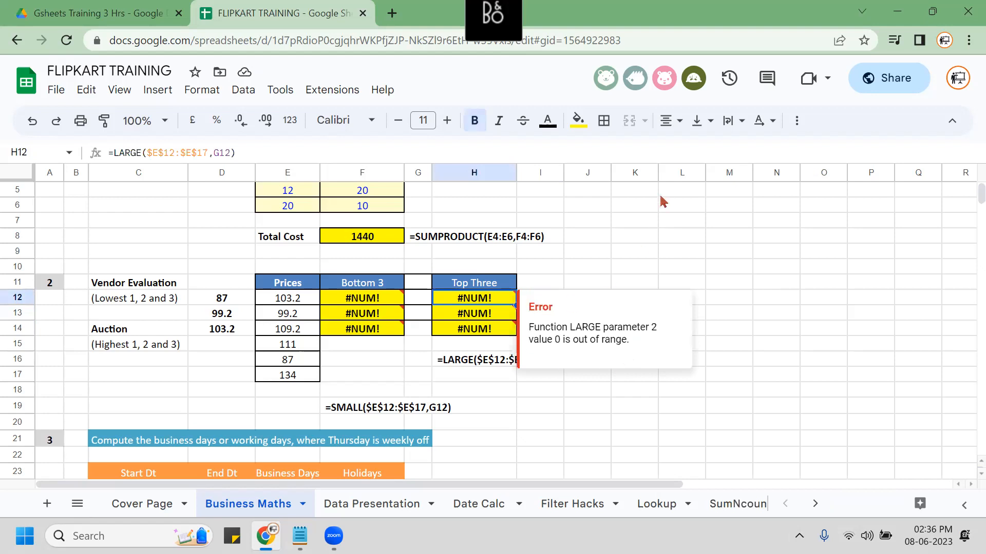
type("=LARGE(")
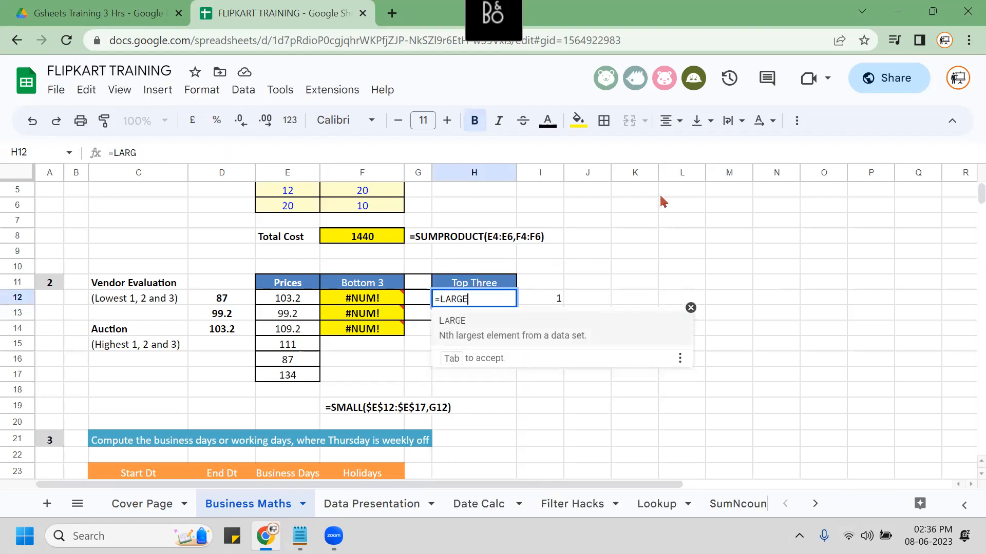
key("Left")
key("Left")
key("Left")
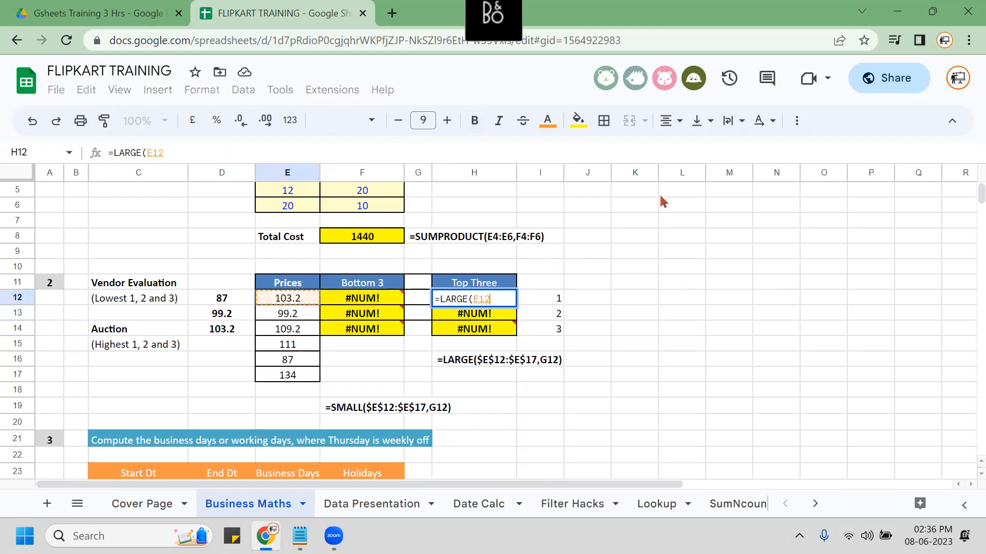
key("ctrl+shift+Down")
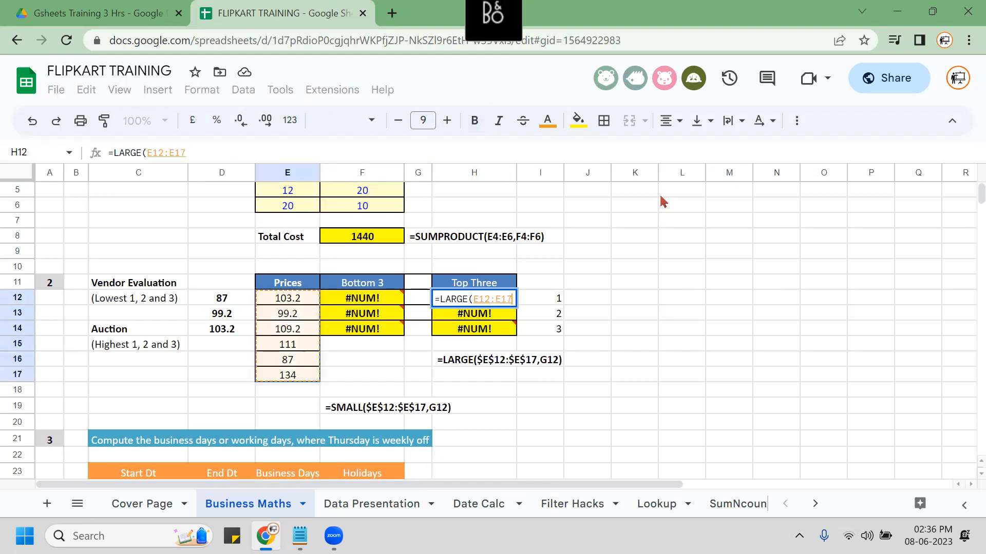
key("F4")
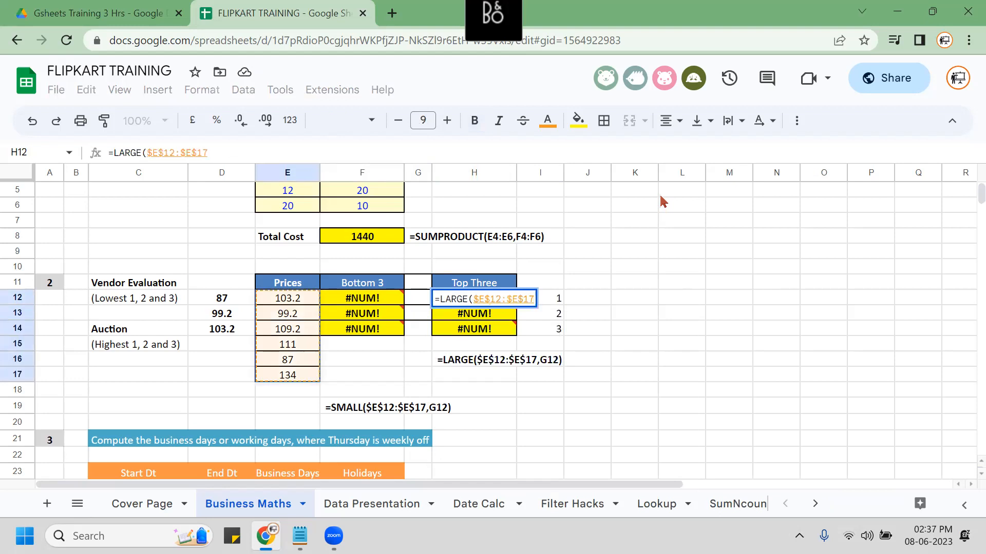
type(",")
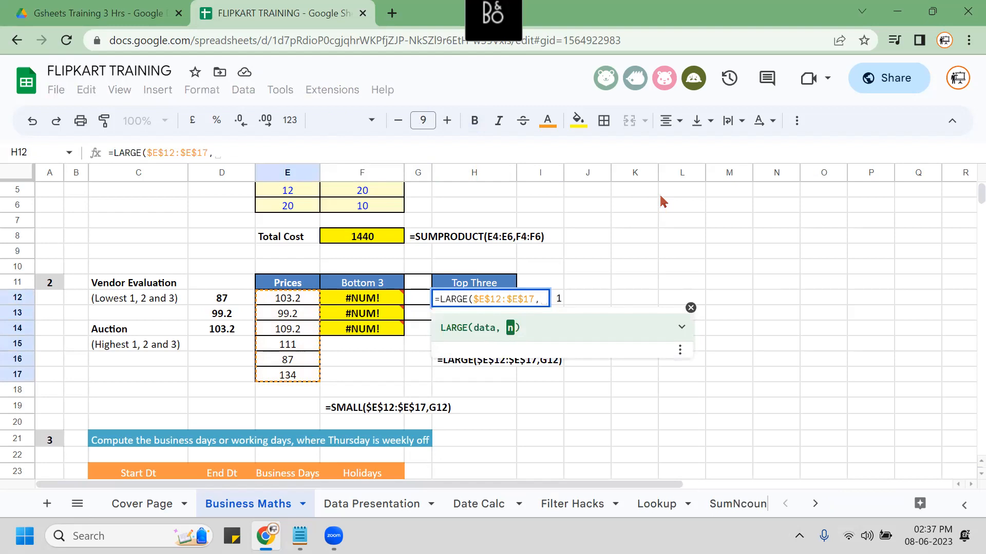
type("ROW")
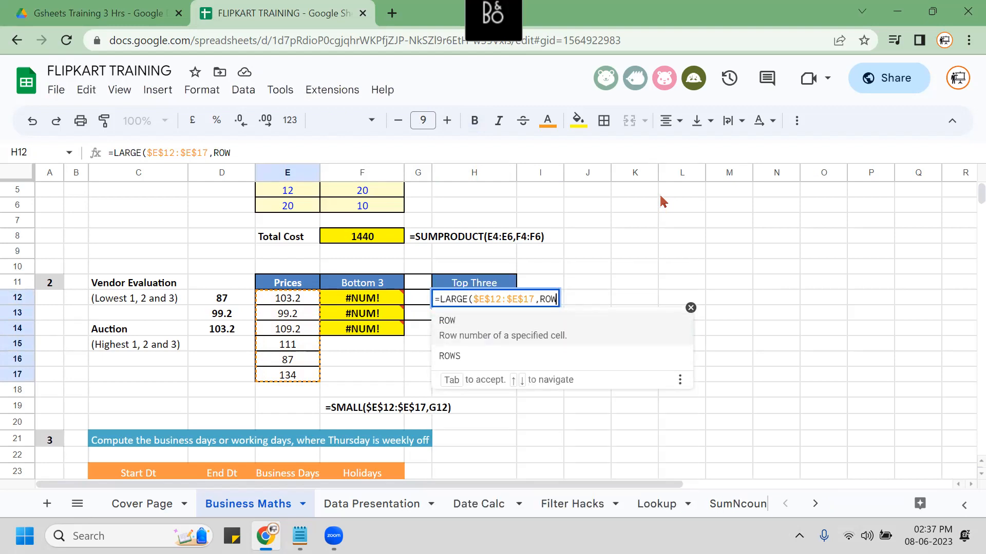
type("()")
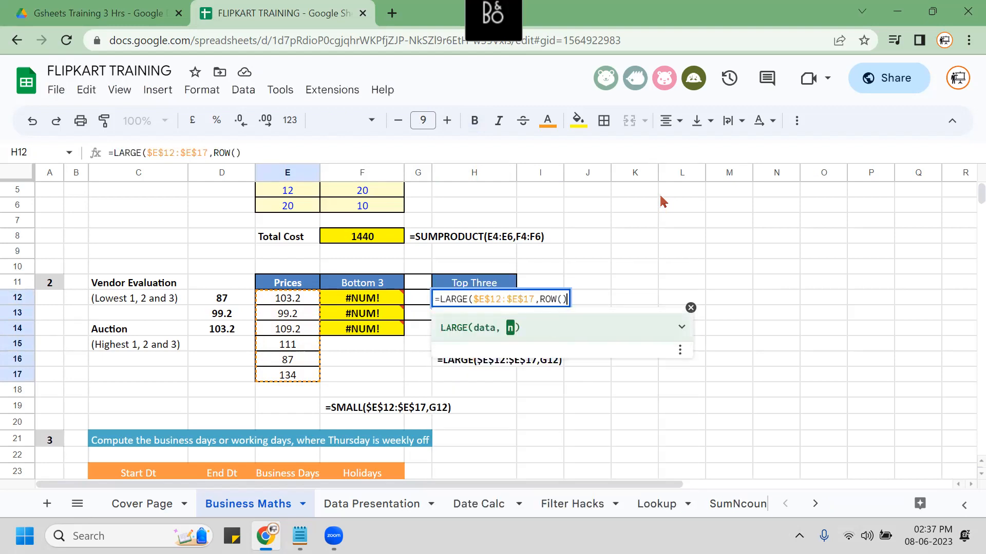
type("-1")
key("BackSpace")
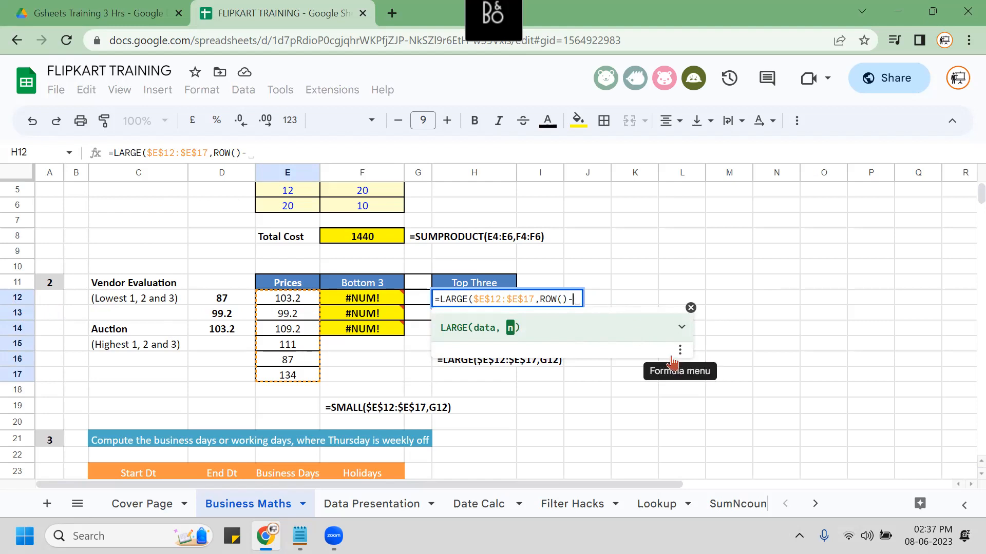
type("11")
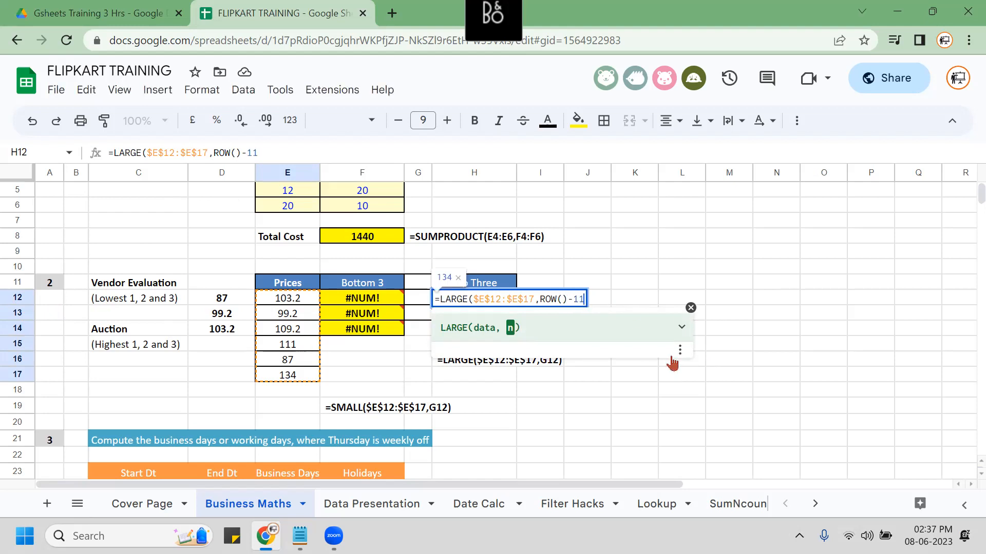
key("Return")
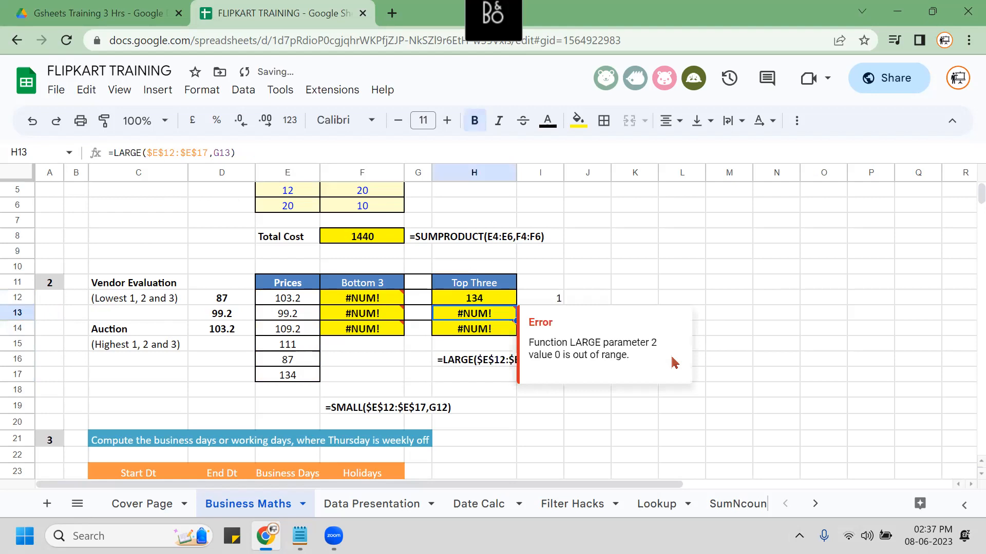
Fill the ROW()-11 LARGE formula down H12:H14 and check it.
left_click(489, 300)
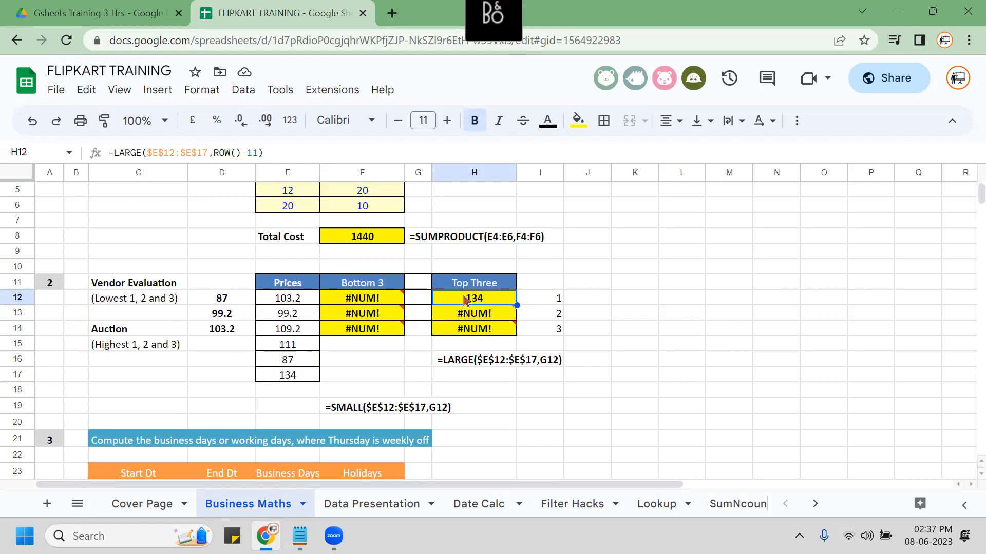
key("shift+Down")
key("shift+Down")
key("shift+Down")
key("shift+Up")
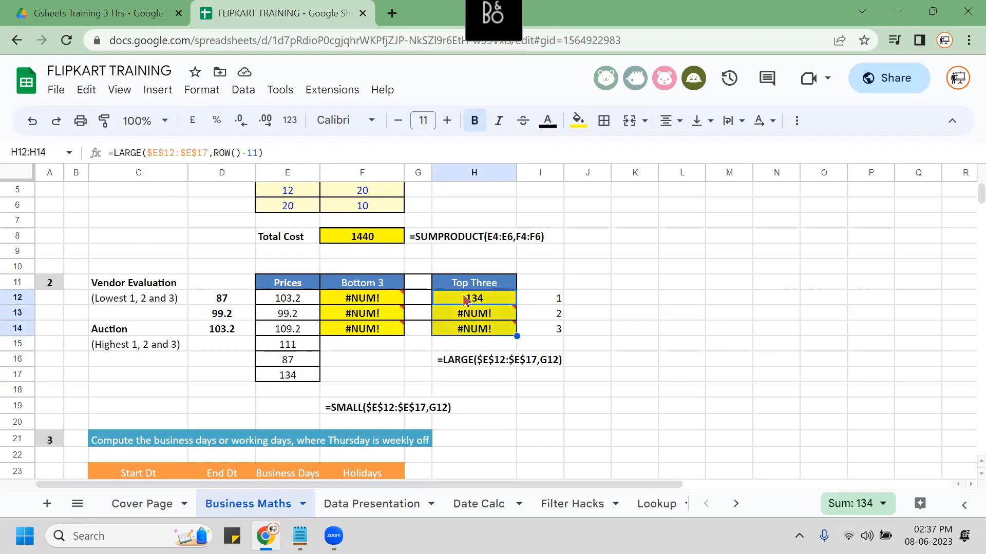
key("shift+Down")
key("shift+Up")
key("ctrl+d")
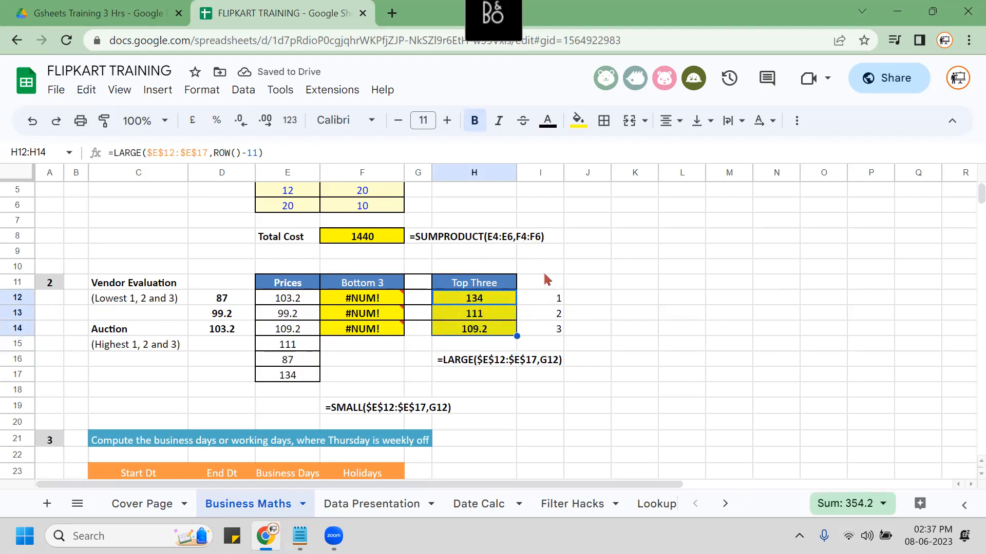
key("F2")
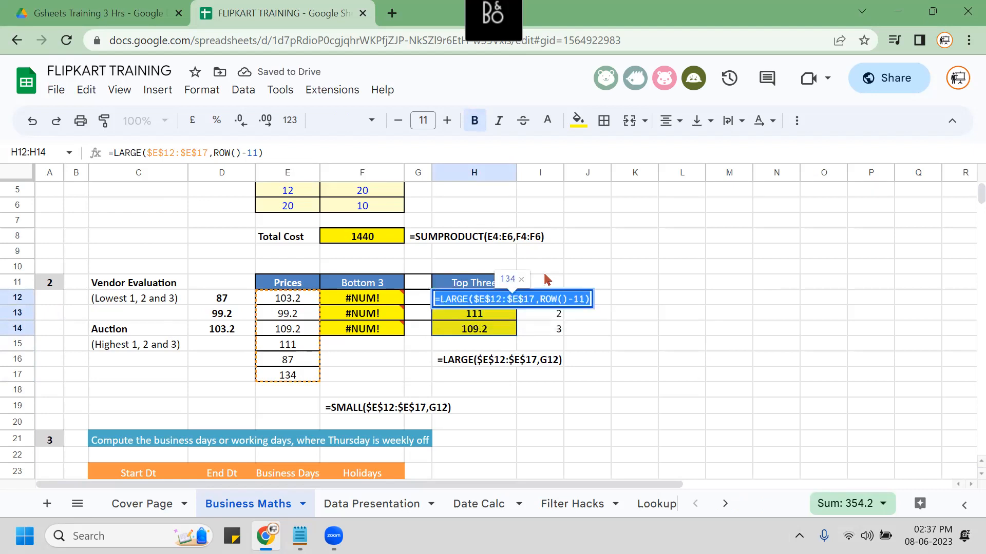
key("Return")
key("Down")
key("Down")
key("Down")
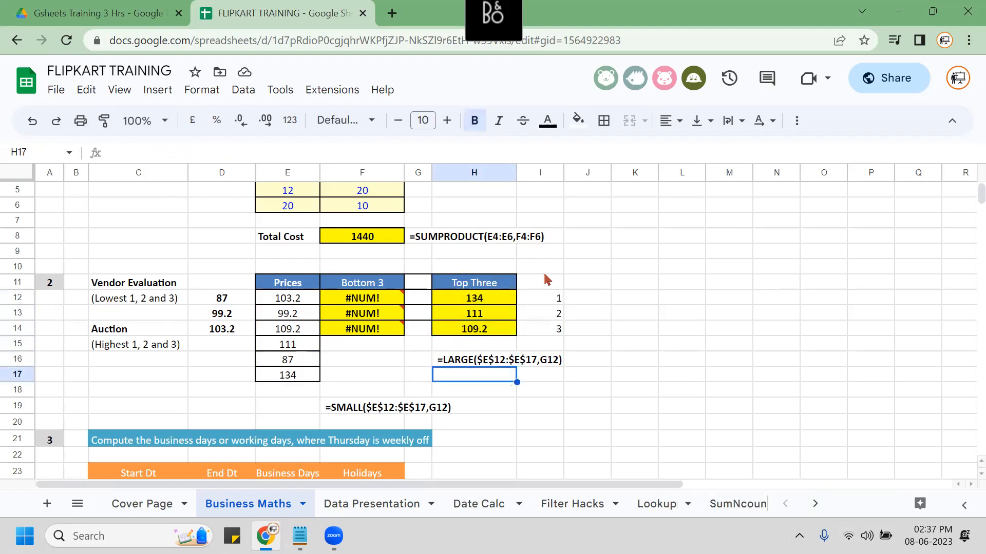
Change the H16 note's ending from G12) to ROW()-11).
key("F2")
key("BackSpace")
key("BackSpace")
key("BackSpace")
key("BackSpace")
type("ROW()-11)")
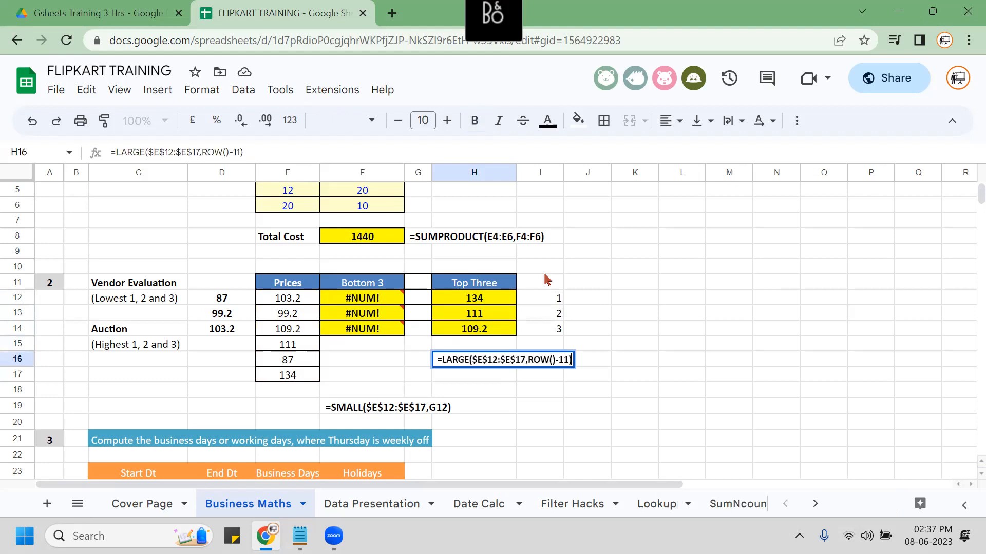
key("Return")
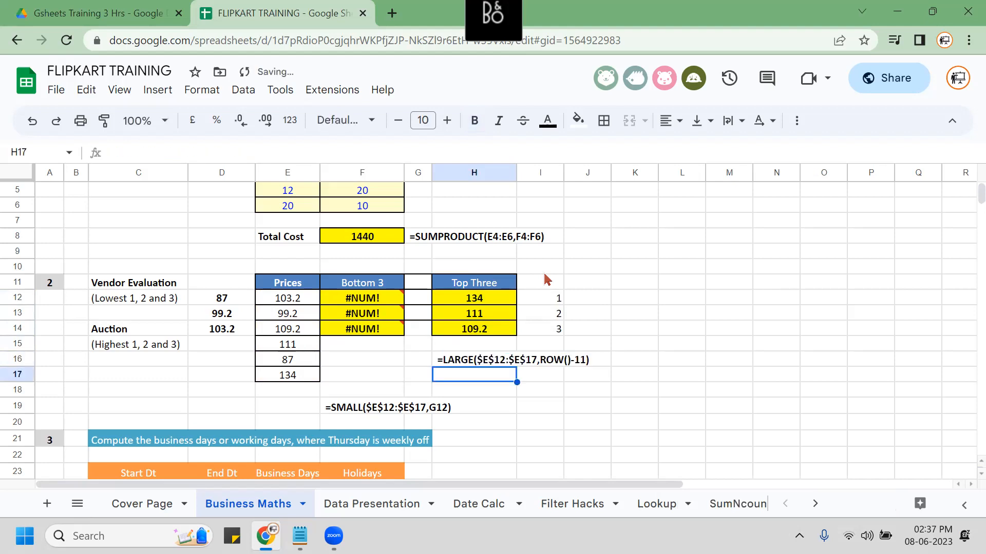
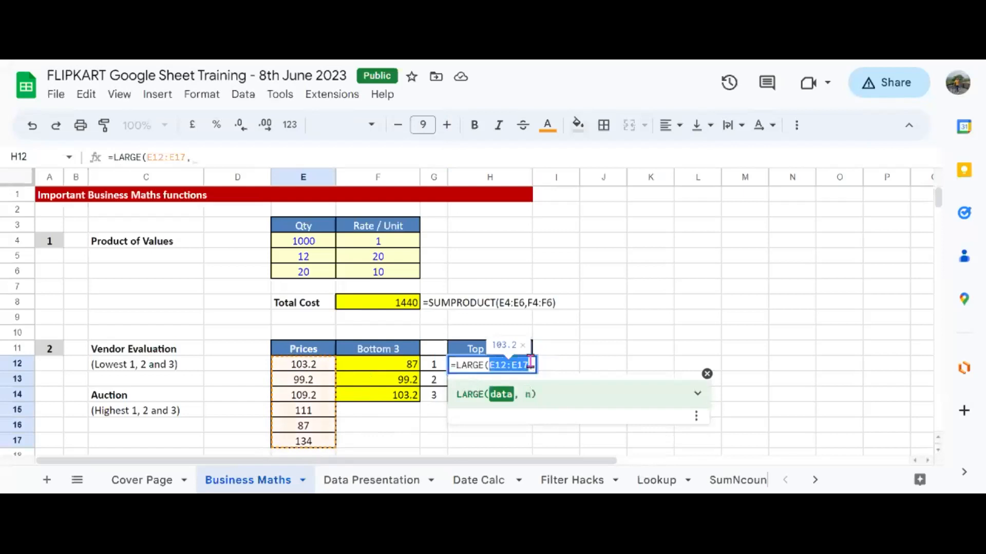
Complete H12 as =LARGE($E$12:$E$17,ROW()-11), using ROW()-11 as the rank.
key("F4")
type(",")
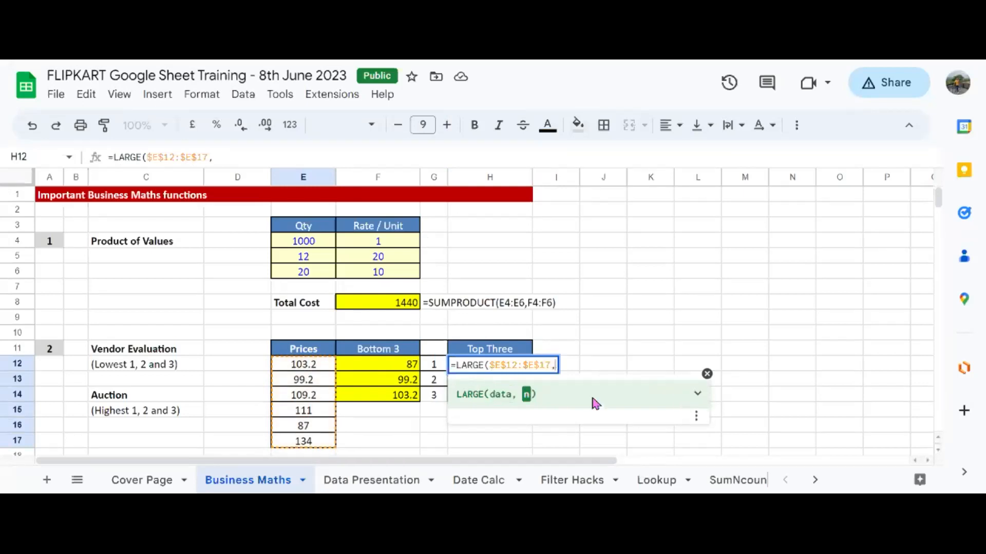
left_click_drag(437, 366, 438, 397)
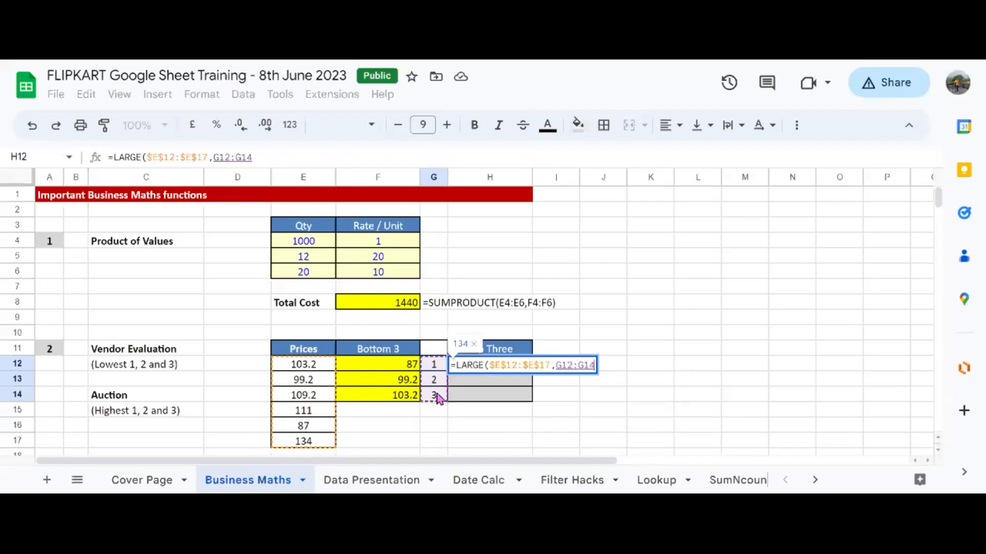
key("BackSpace")
key("BackSpace")
key("BackSpace")
key("BackSpace")
key("BackSpace")
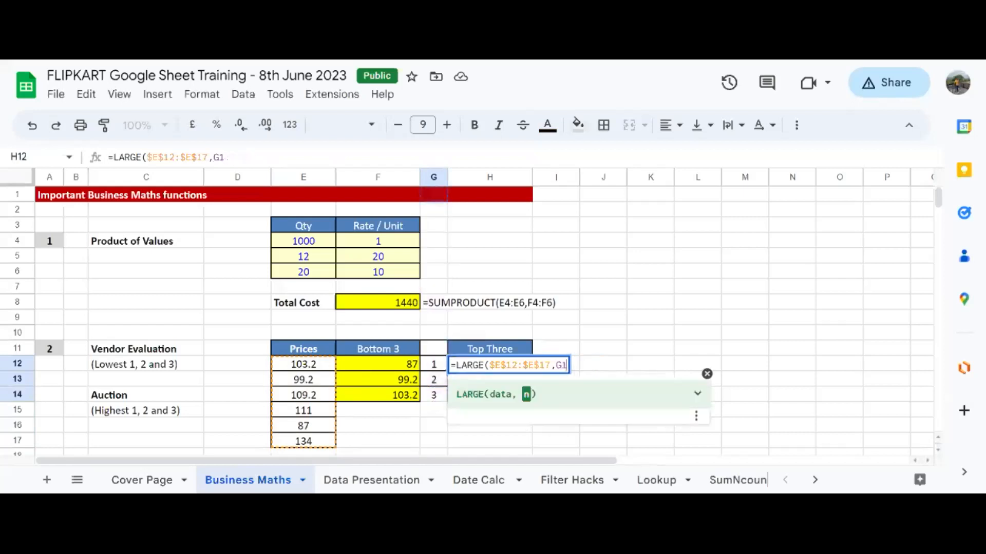
key("BackSpace")
key("BackSpace")
type("row")
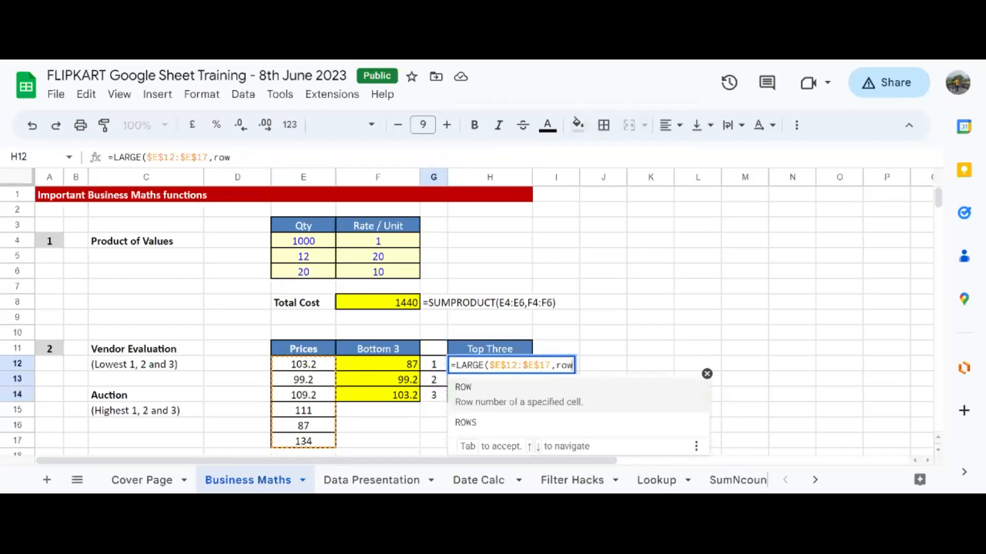
key("Down")
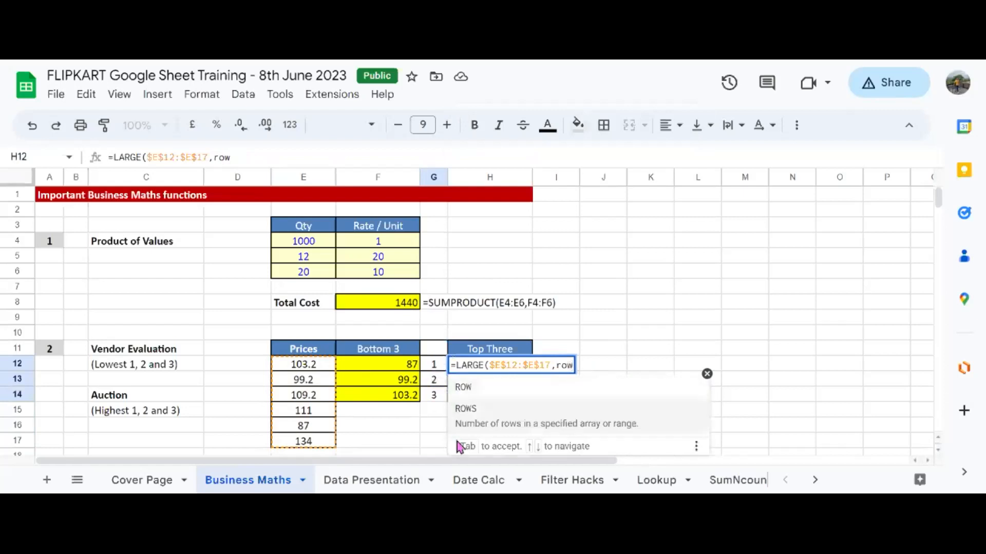
key("Tab")
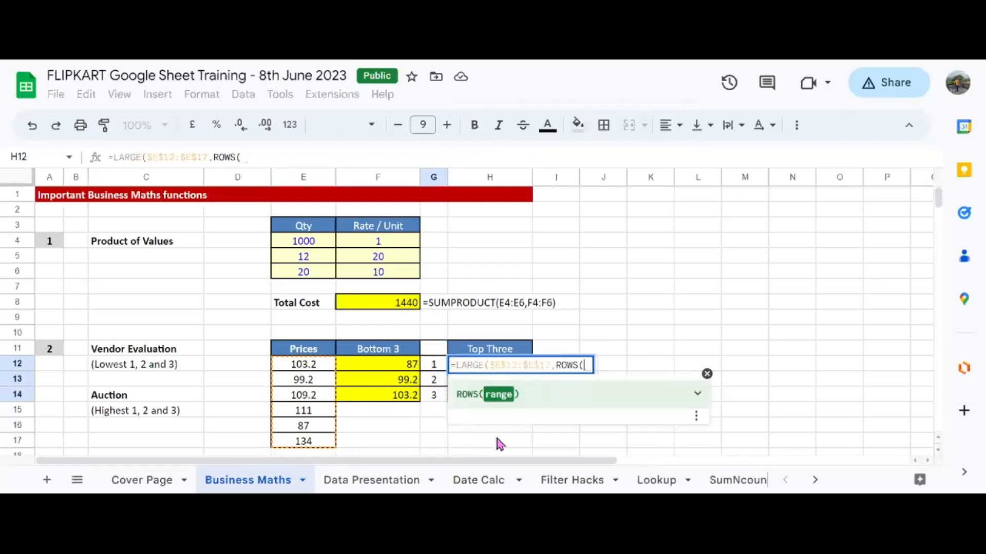
type(")")
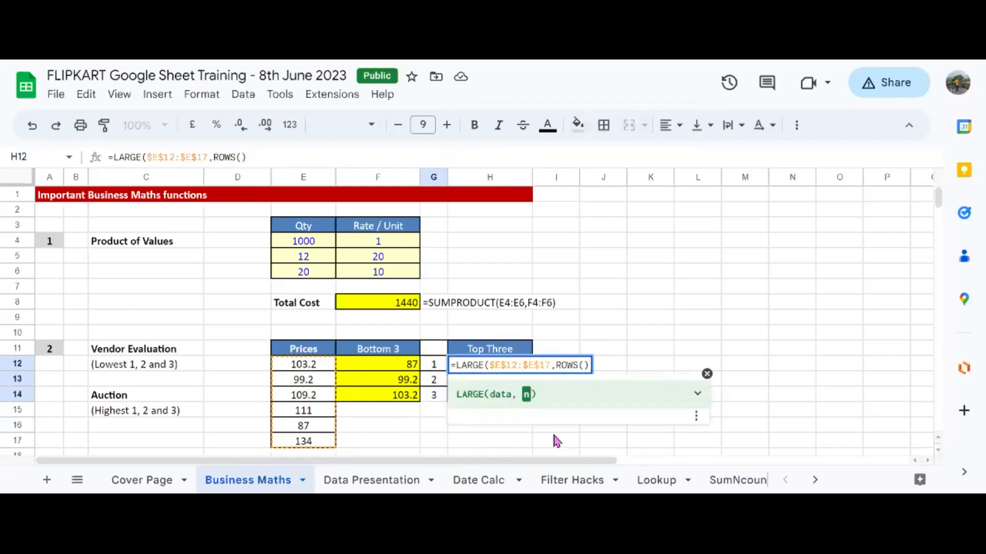
key("BackSpace")
key("BackSpace")
key("BackSpace")
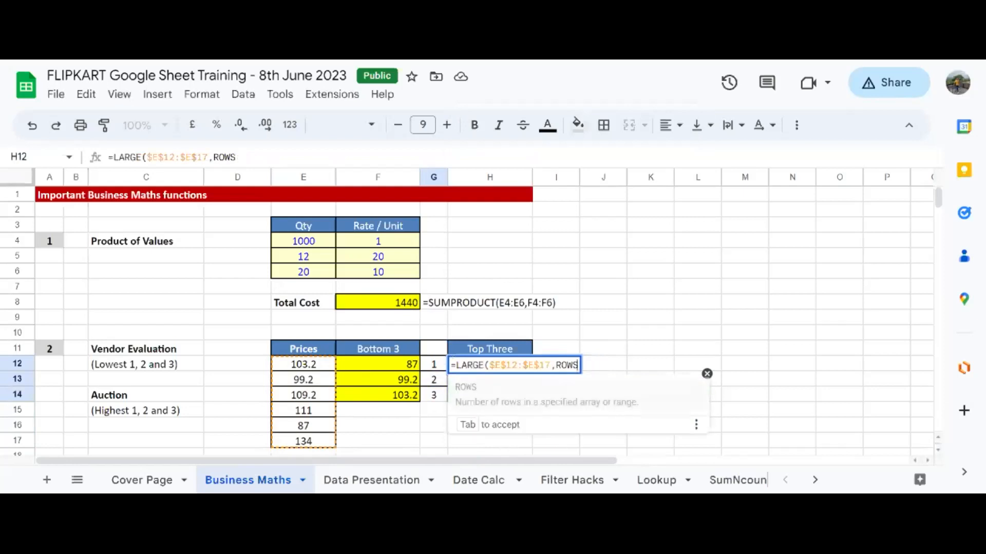
type("(")
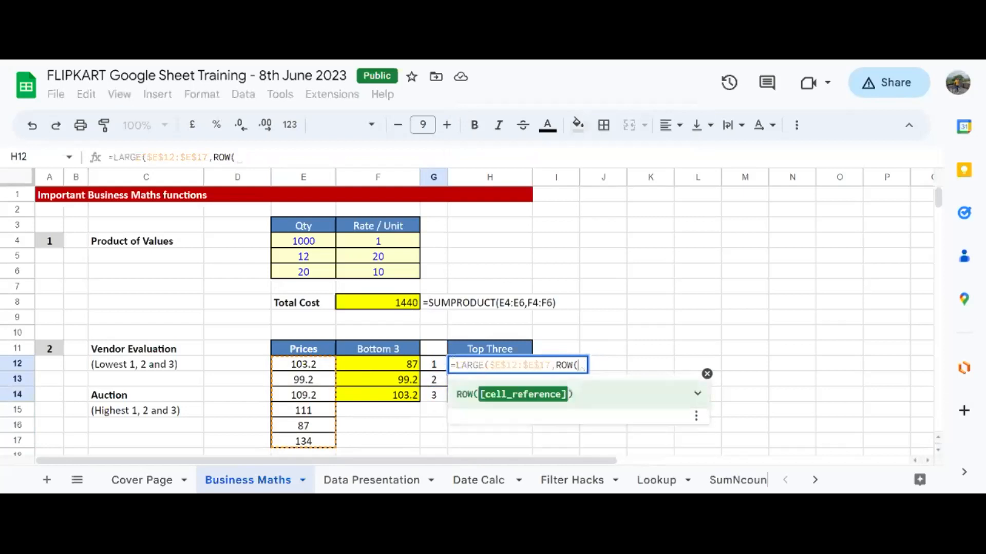
type(")-1")
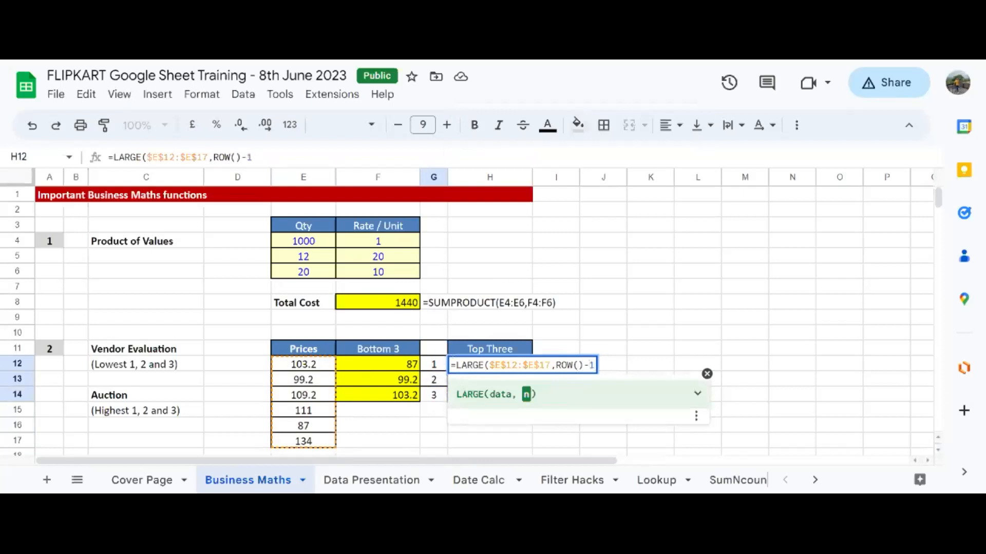
type("1")
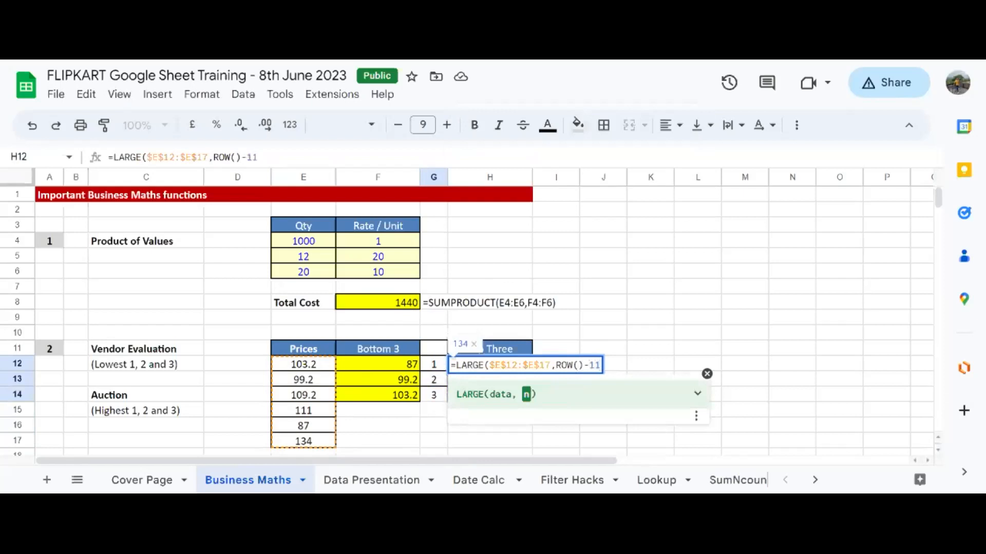
type(")")
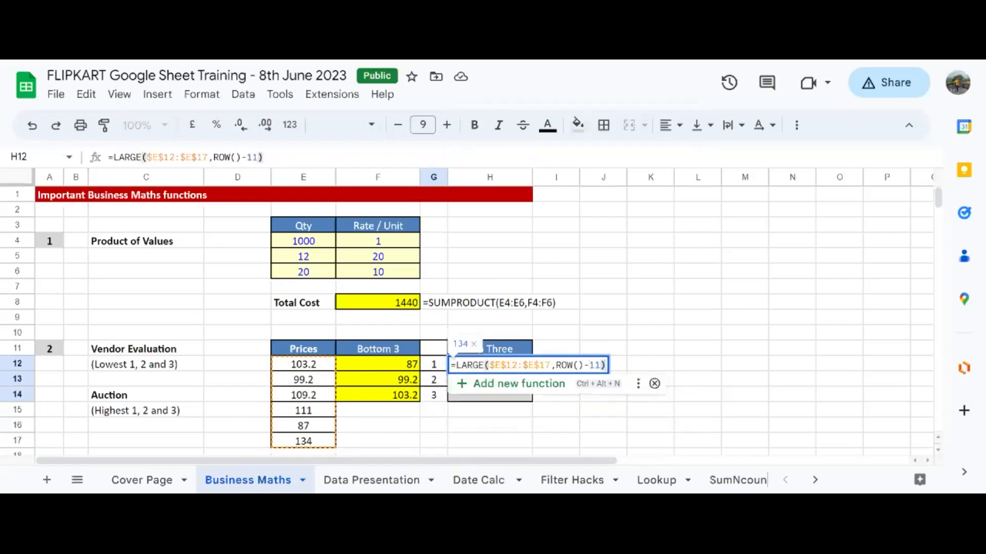
key("Return")
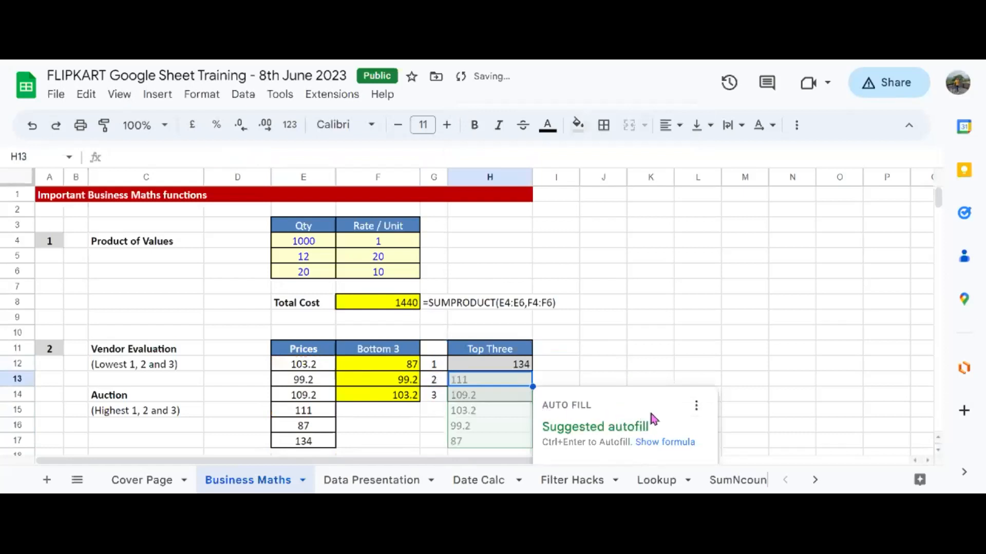
Decline the autofill suggestion and fill H12's formula down to H14, giving 134, 111 and 109.2.
scroll(594, 356, "down", 4)
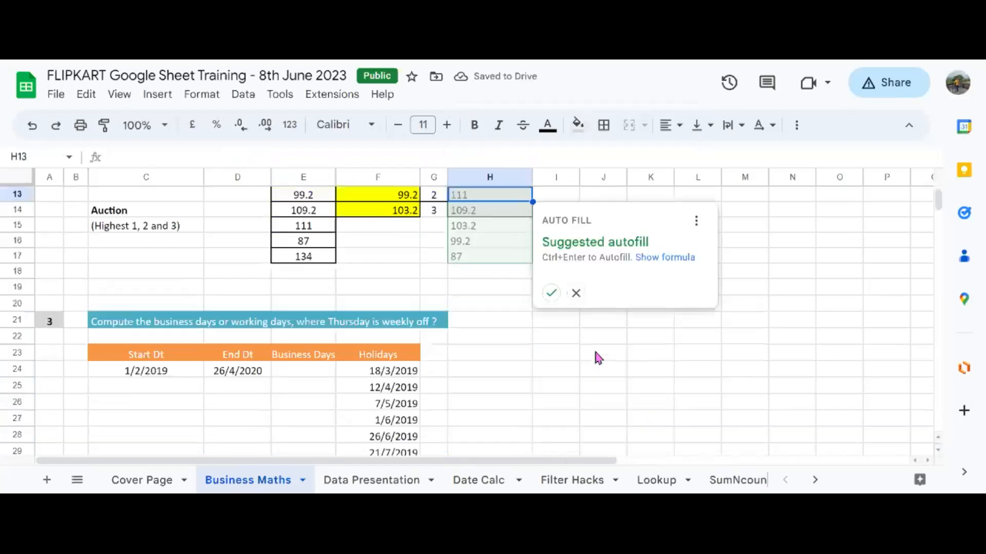
left_click(577, 294)
scroll(493, 277, "up", 3)
left_click(511, 321)
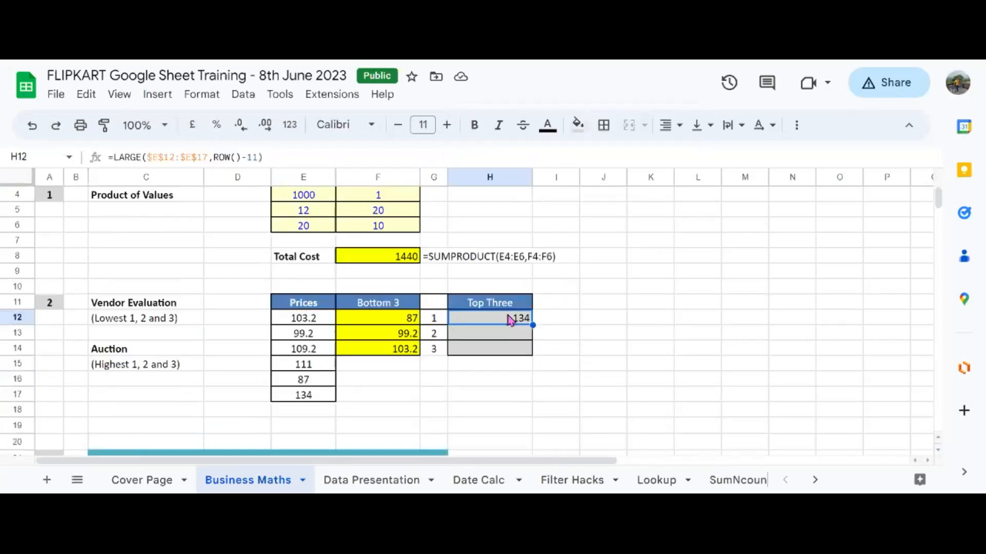
left_click_drag(533, 325, 532, 355)
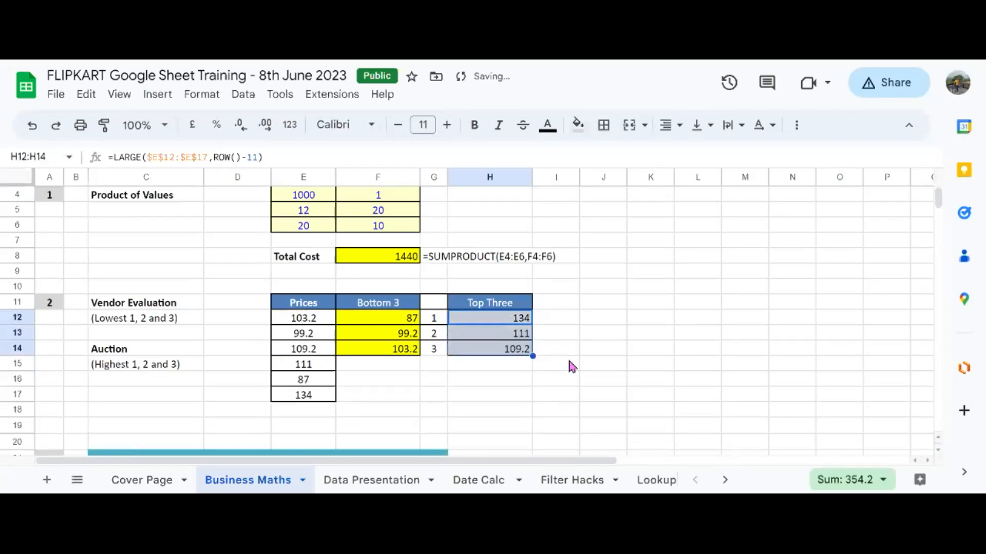
left_click(572, 366)
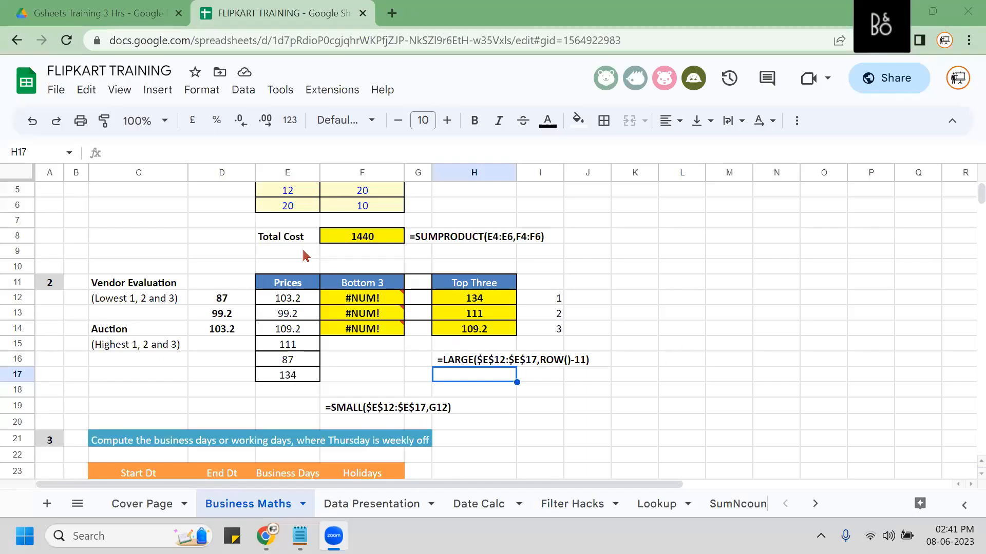
Clear the three #NUM! cells F12:F14 under Bottom 3.
mouse_move(389, 308)
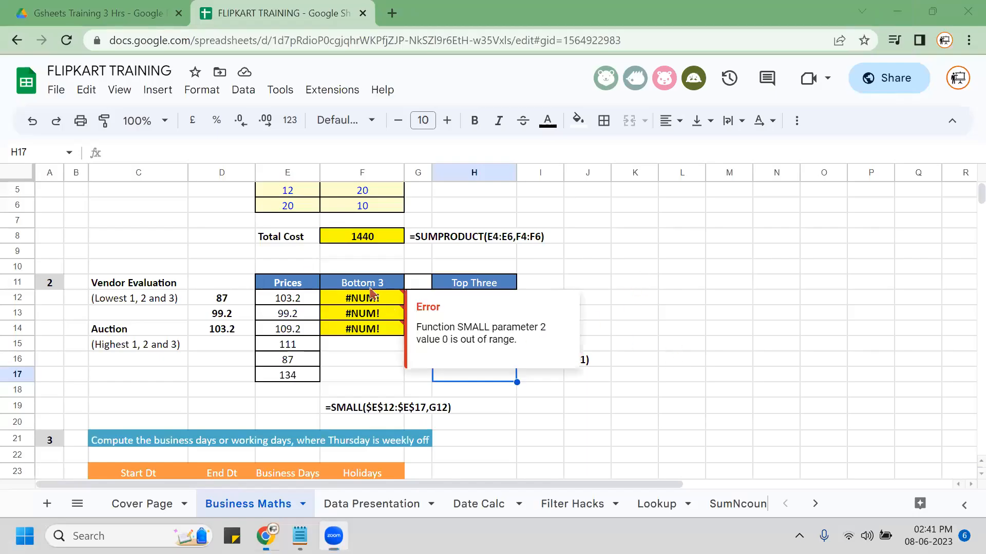
left_click(370, 289)
left_click(367, 300)
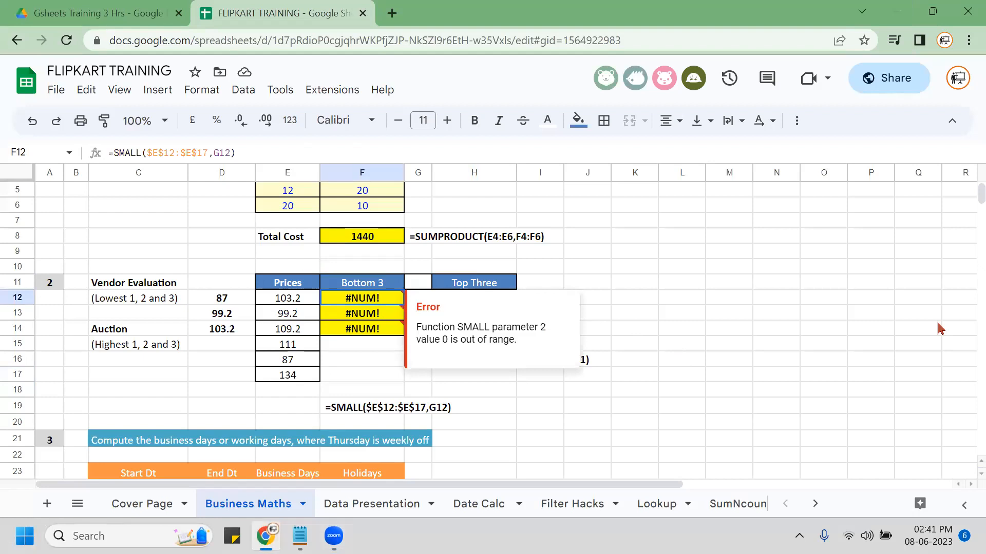
key("shift+Down")
key("shift+Down")
key("Delete")
key("Up")
key("Down")
Enter =SMALL($E$12:$E$17,ROW()-11) in F12.
type("=SMALL")
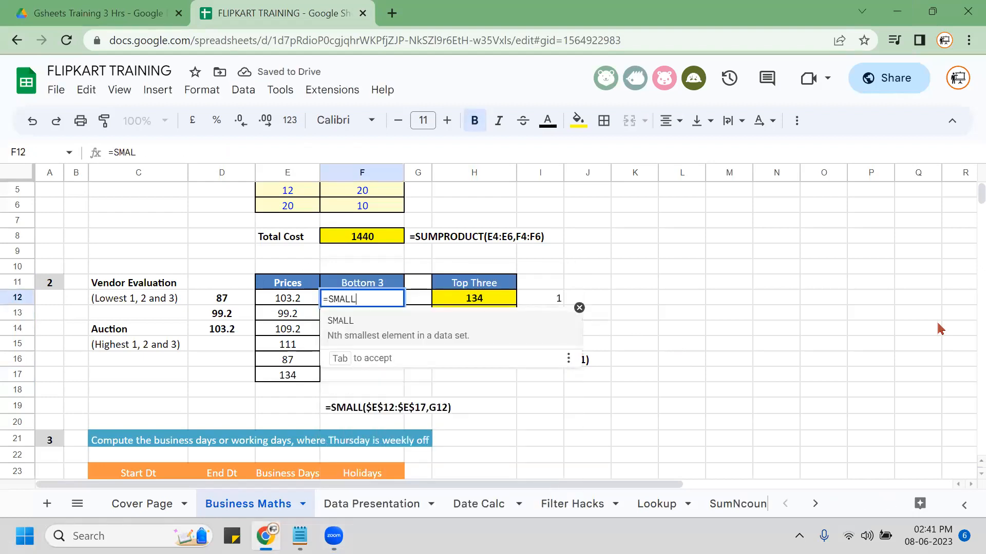
type("(")
key("Left")
key("shift+Down")
key("shift+Down")
key("shift+Down")
key("shift+Down")
key("shift+Down")
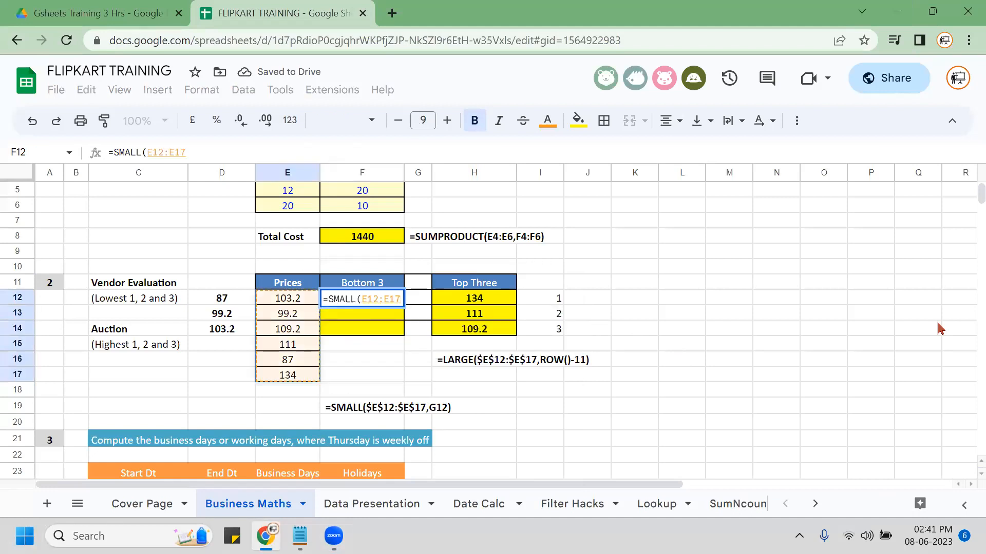
key("F4")
type(",")
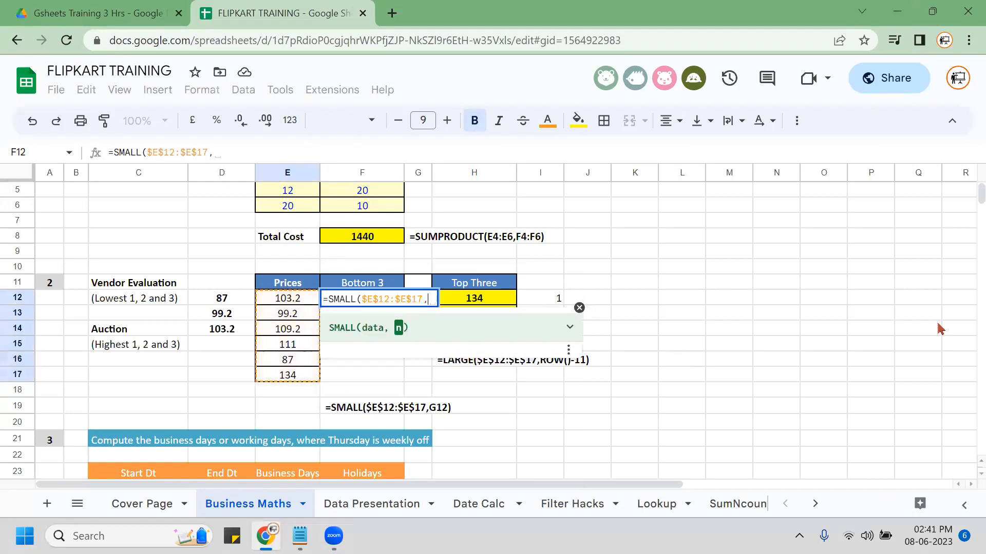
type("ROW")
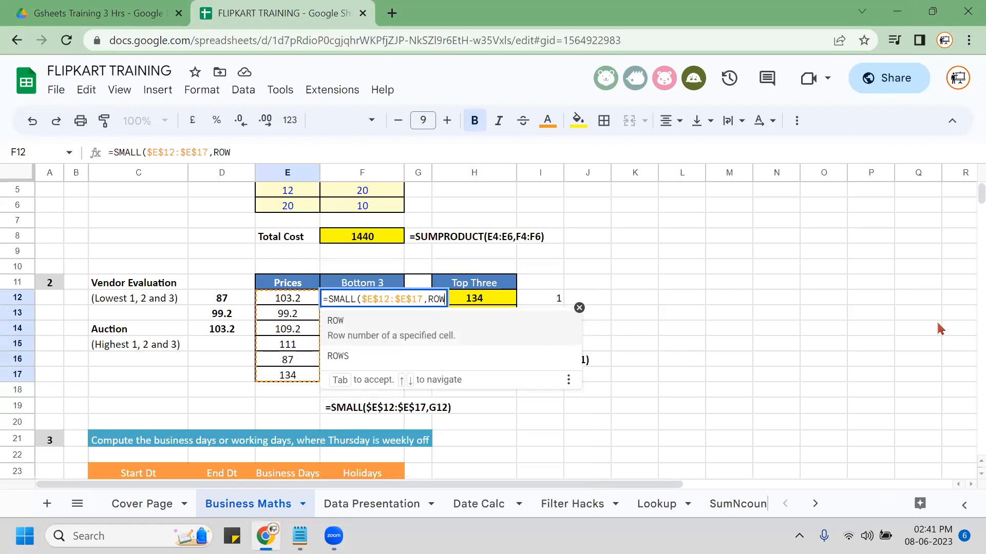
type("()-11)")
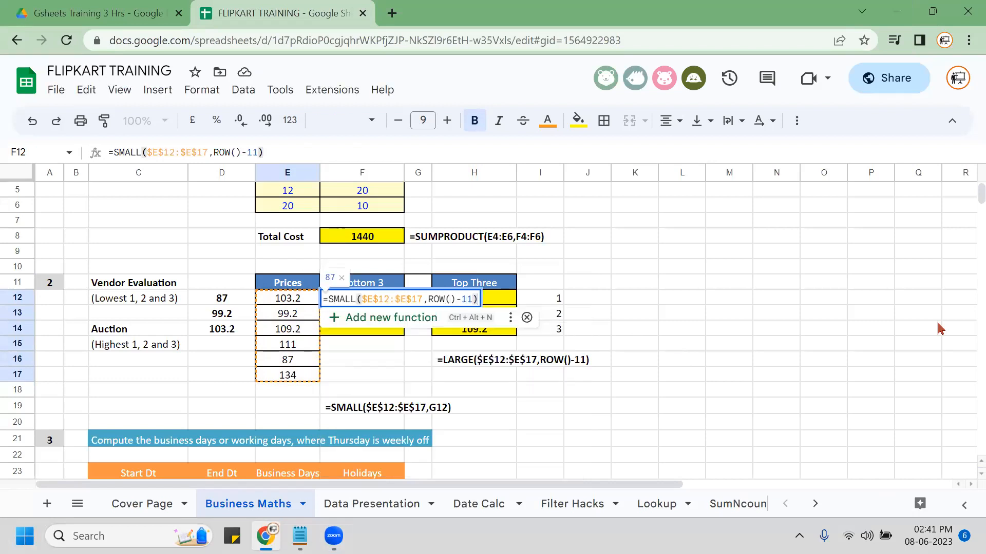
key("Return")
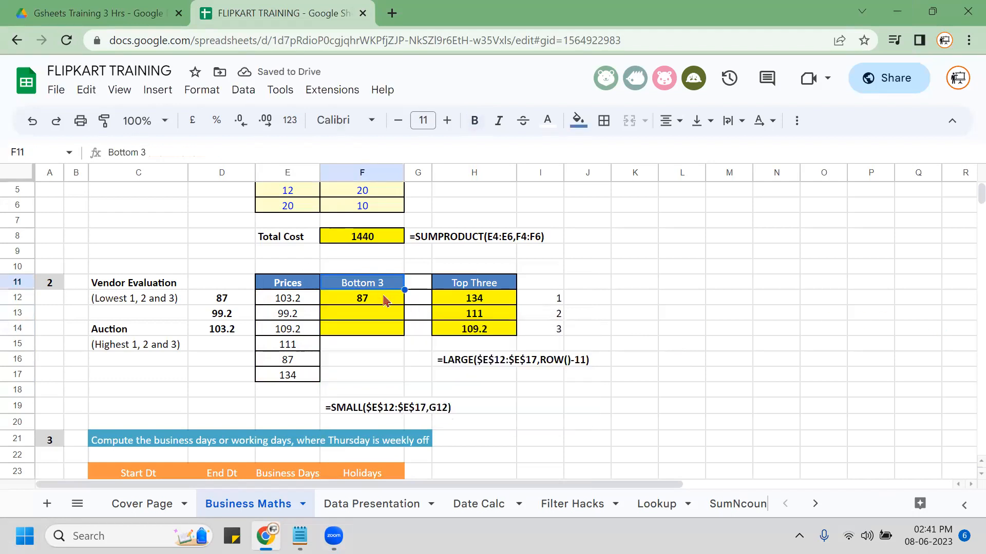
Fill the SMALL formula down to F14 and check F12's formula.
left_click(385, 301)
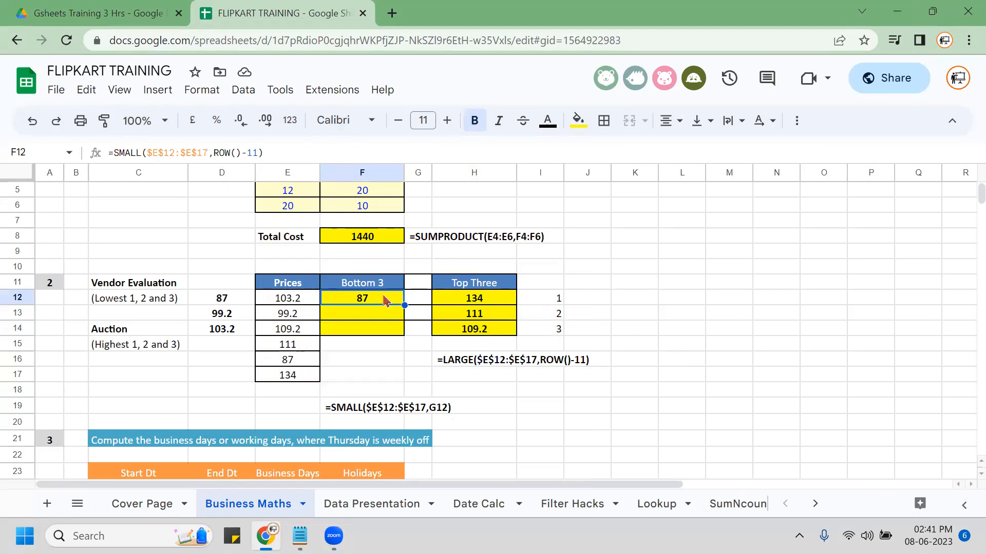
key("shift+Down")
key("shift+Down")
key("ctrl+d")
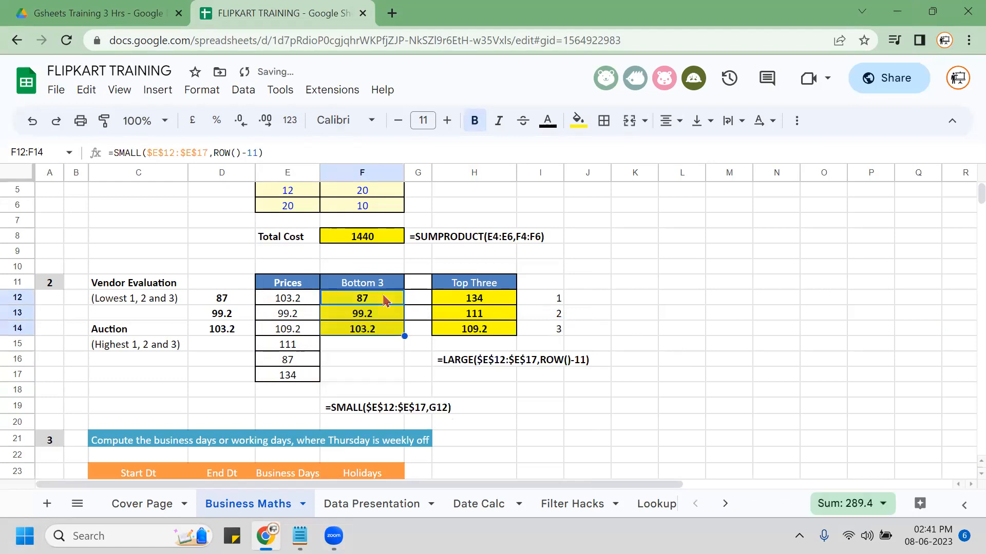
left_click(385, 301)
double_click(381, 297)
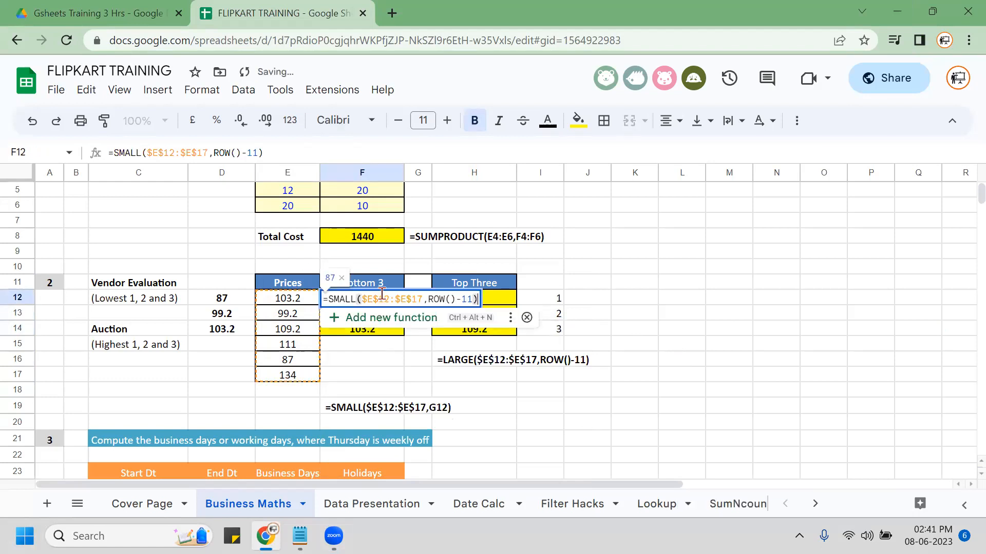
key("Escape")
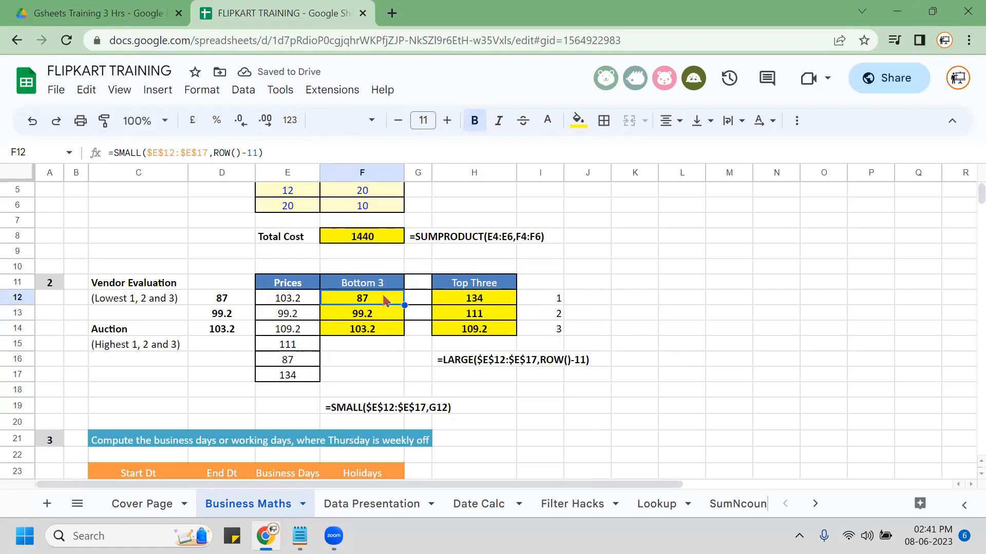
Replace the formula note in F19 with the pasted SMALL formula text.
key("Down")
key("Down")
key("Down")
key("Down")
key("Down")
key("Down")
key("Down")
key("BackSpace")
type("=SMALL($E$12:$E$17,ROW()-11)")
key("Return")
key("Down")
key("Down")
key("Down")
key("Down")
key("Down")
key("Down")
key("Down")
key("Down")
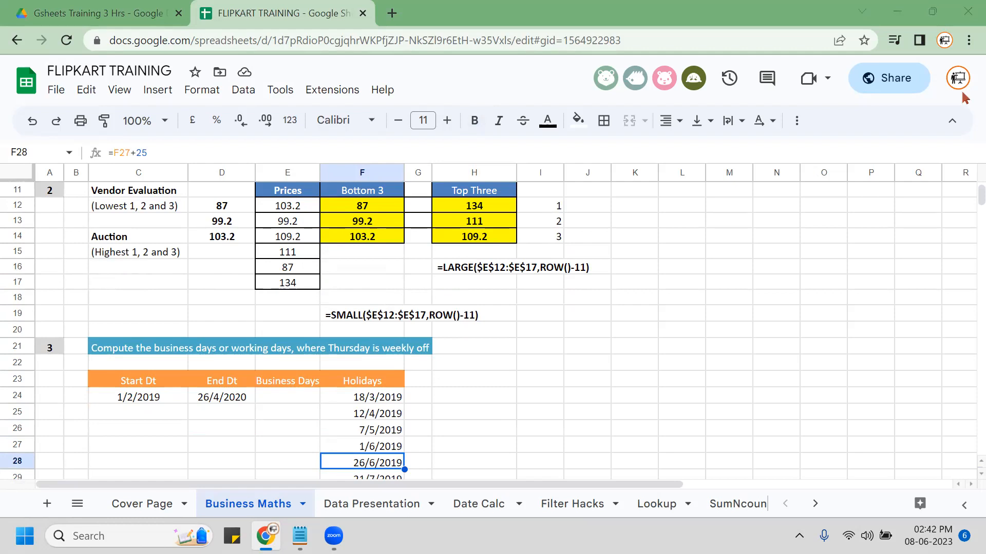
Review the business-days table and how the start date in C24 is calculated.
scroll(165, 323, "down", 3)
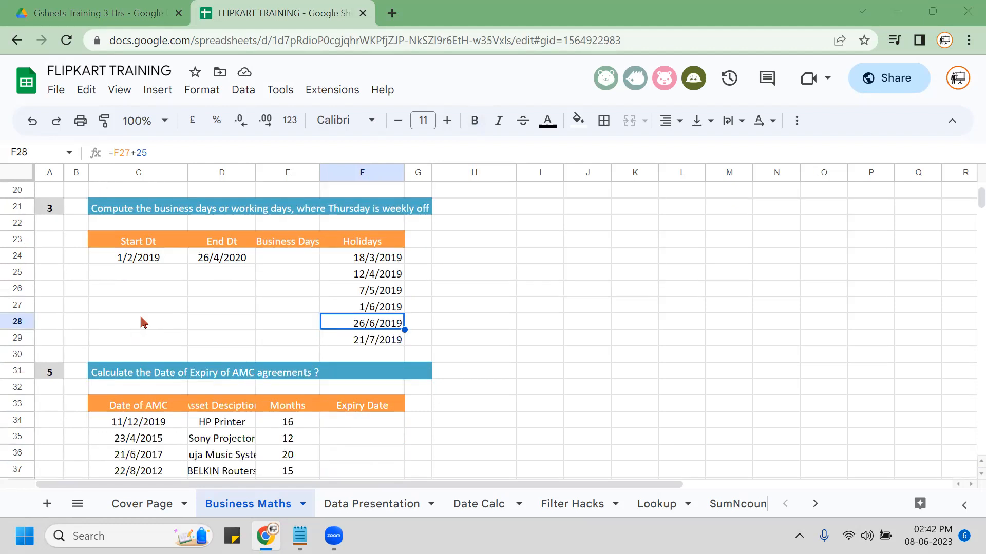
scroll(172, 324, "up", 5)
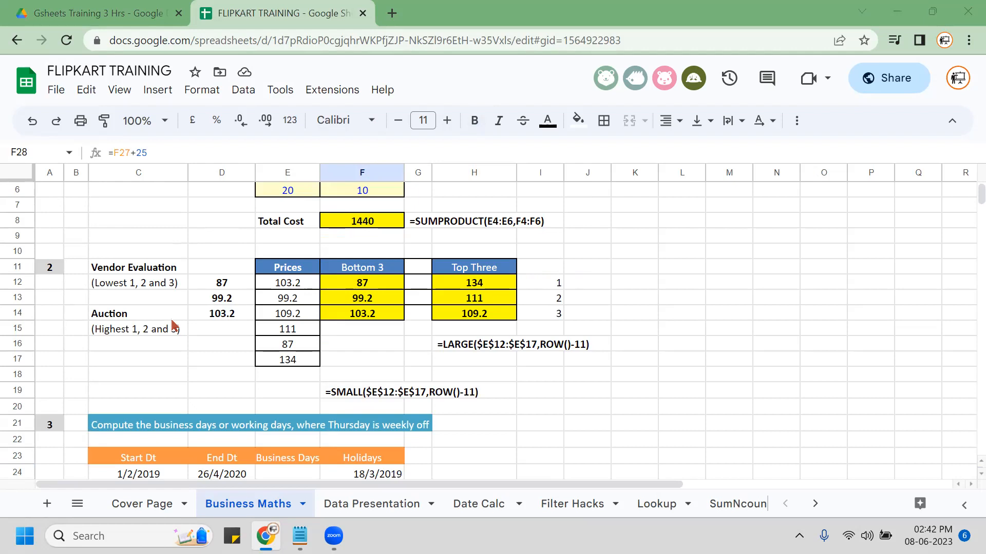
scroll(172, 324, "down", 5)
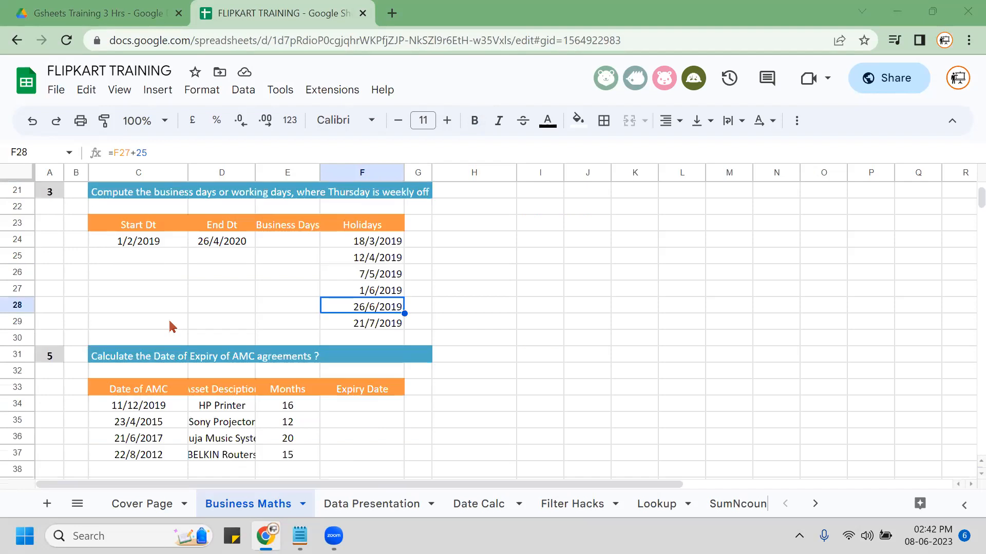
scroll(172, 327, "up", 2)
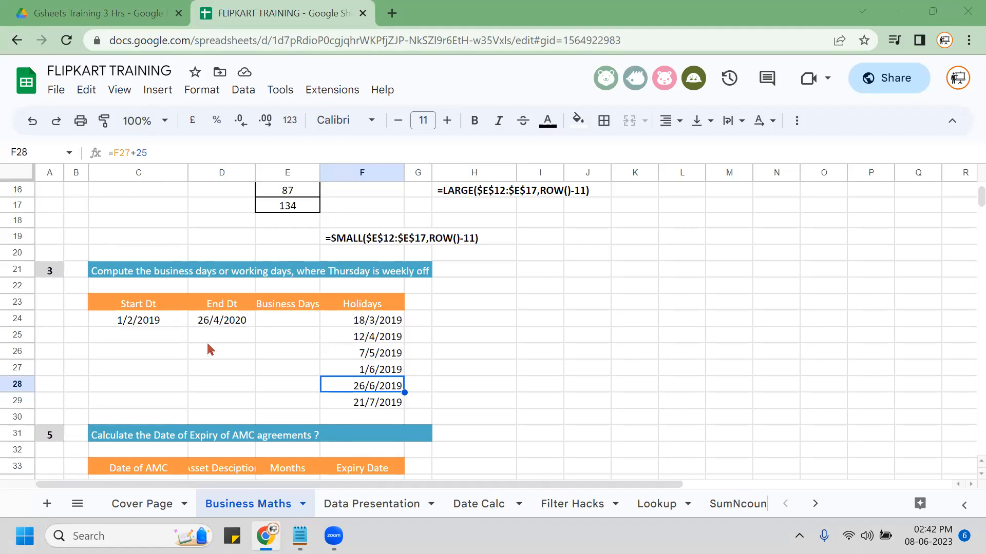
left_click(164, 323)
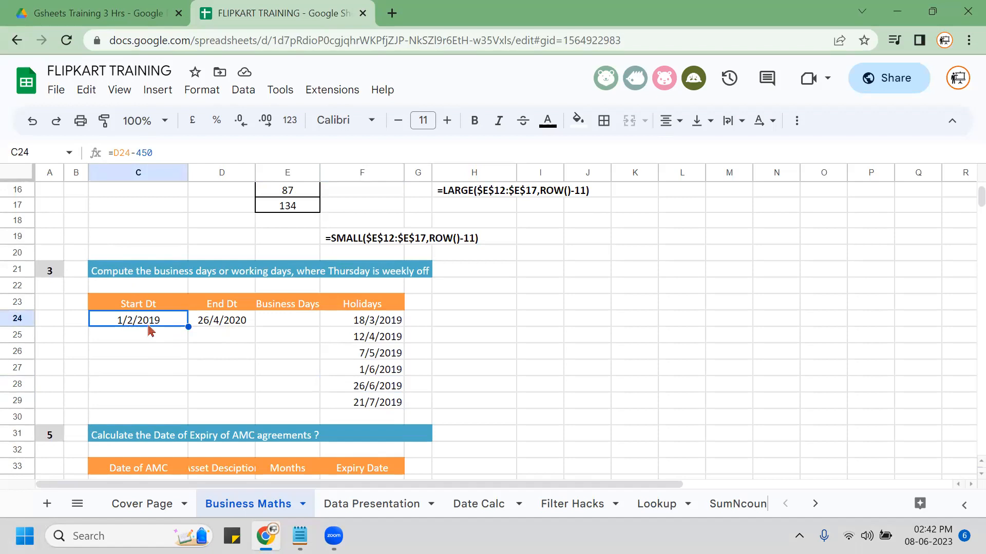
key("ctrl")
key("ctrl")
key("ctrl")
key("ctrl")
key("ctrl")
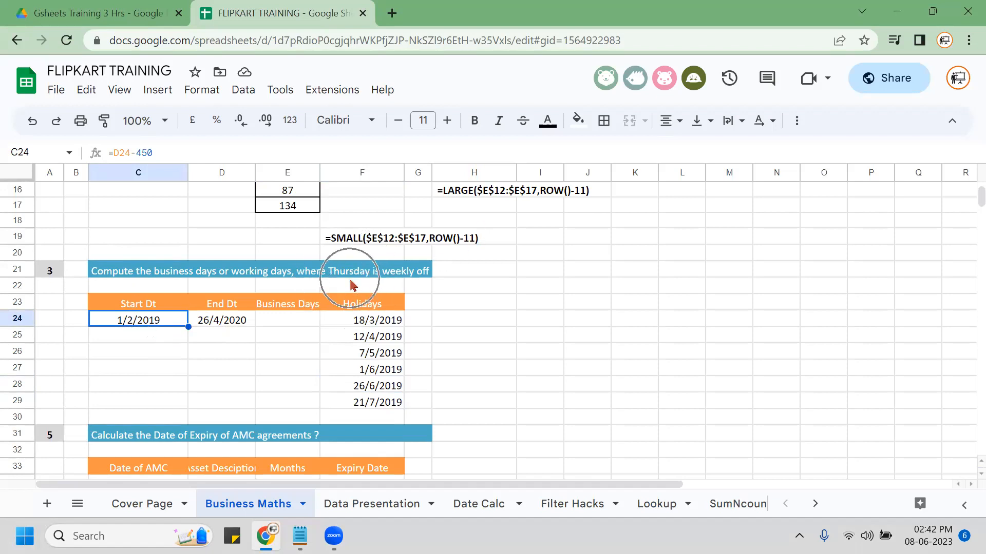
key("ctrl")
key("ctrl")
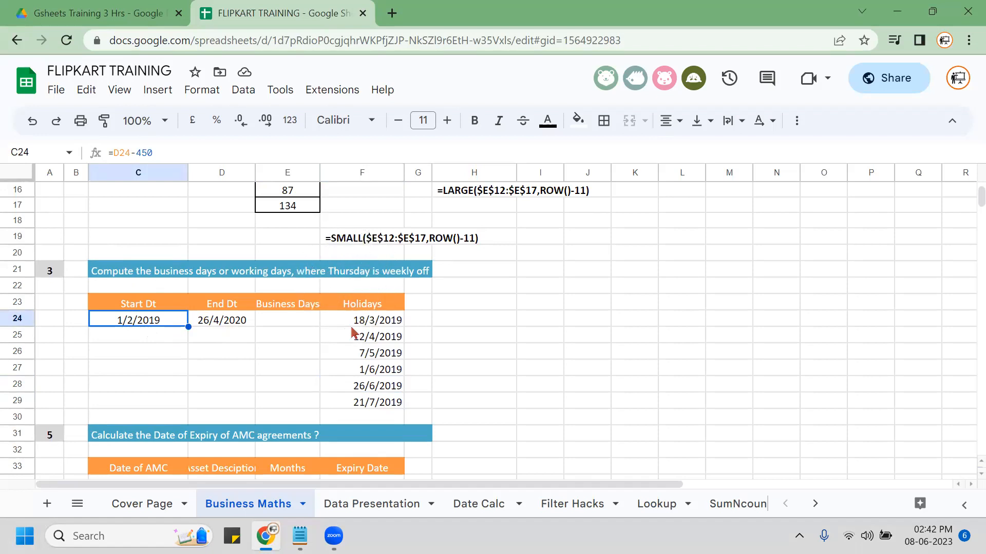
Check the first holiday date's formula, select the F24:F29 holiday list, then go to E23.
left_click(386, 322)
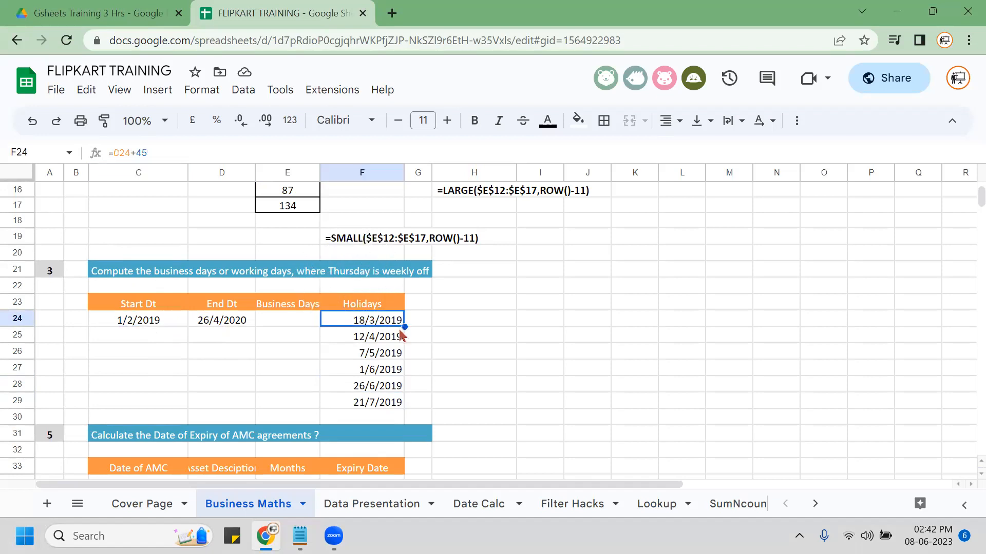
key("ctrl+shift+Down")
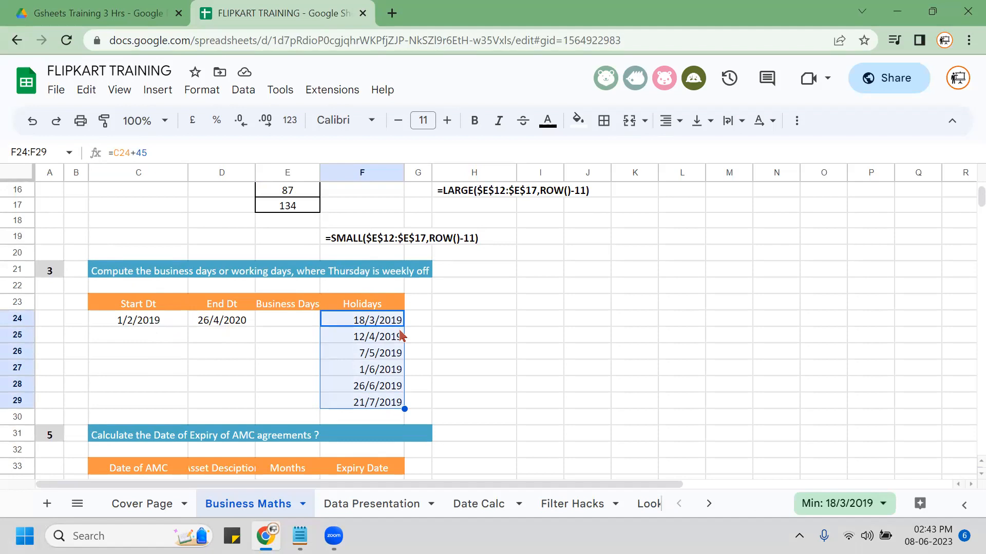
left_click(283, 307)
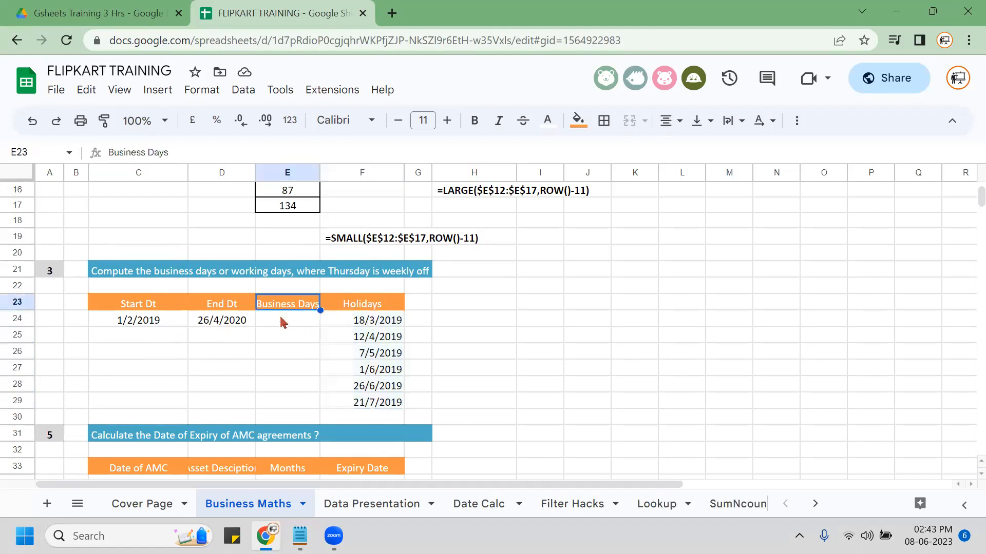
Start =NETWORKDAYS.INTL(C24,D24, in E24 with C24 as start date and D24 as end date.
left_click(282, 322)
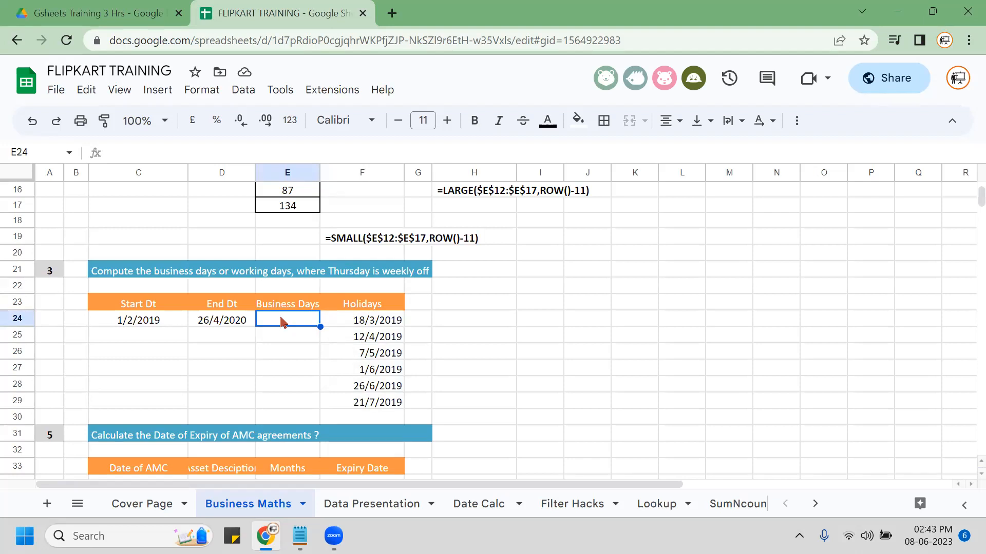
type("=")
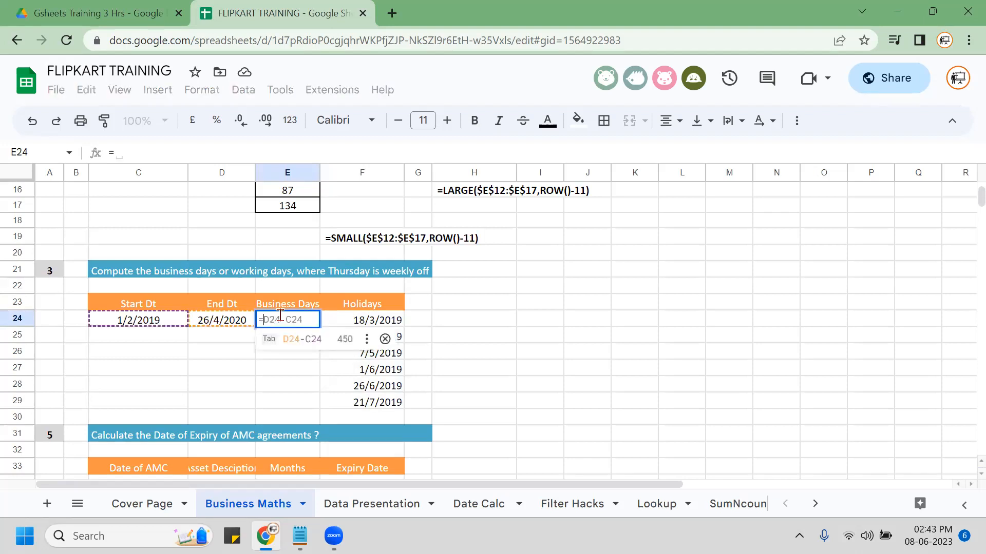
type("NET")
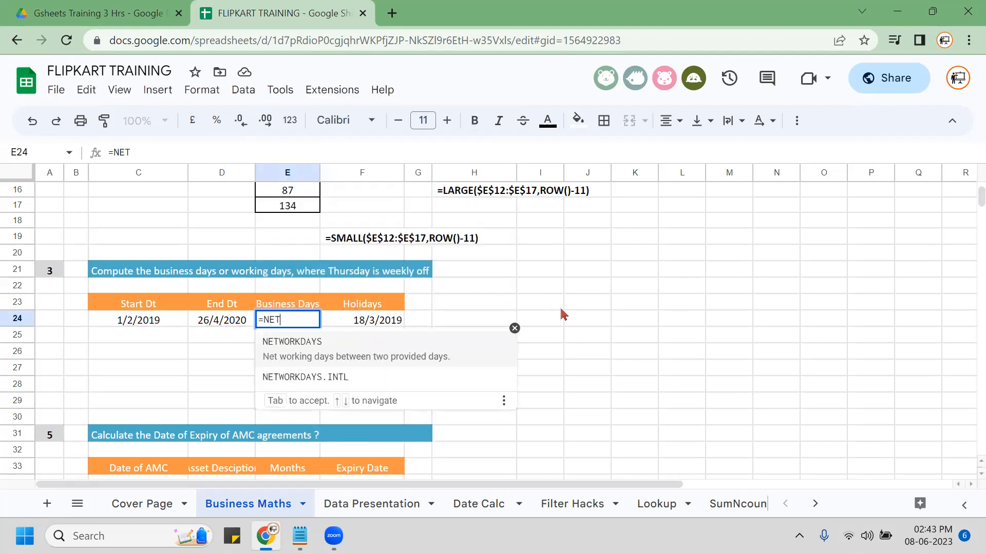
key("Down")
key("Tab")
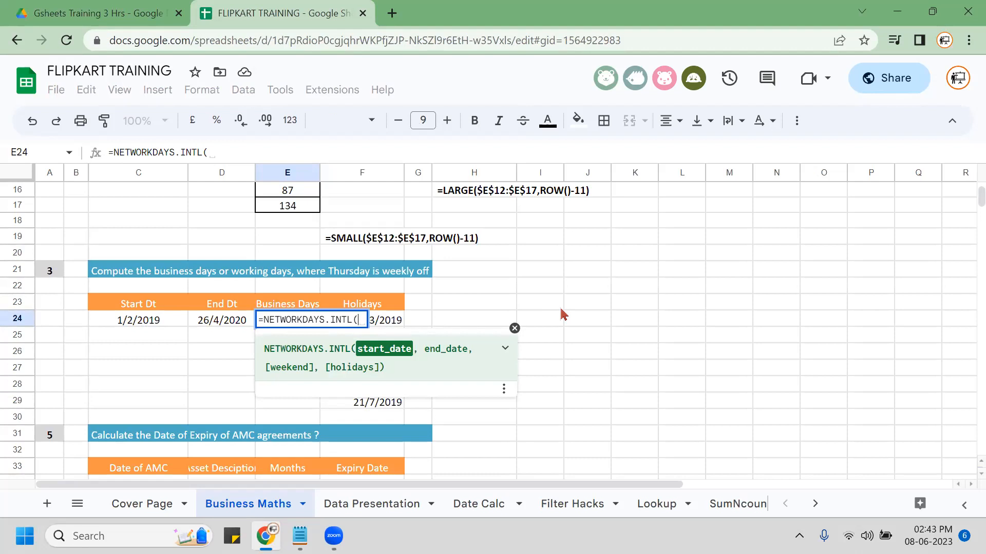
key("Left")
key("Left")
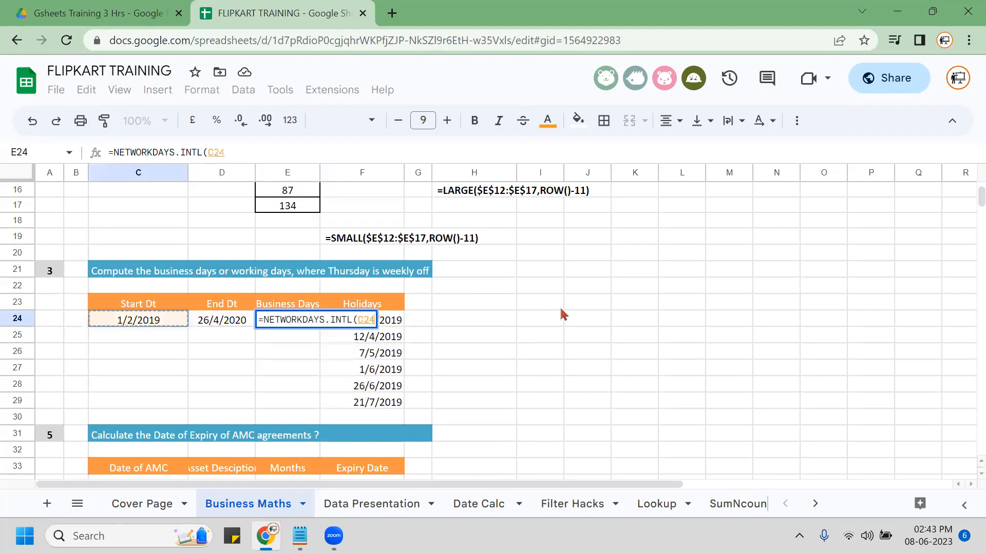
type(",")
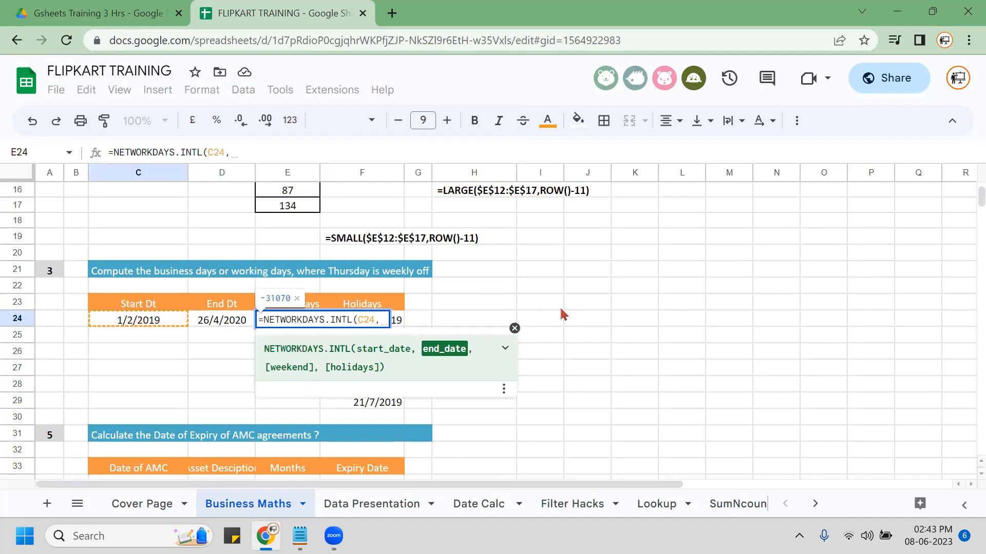
type(",")
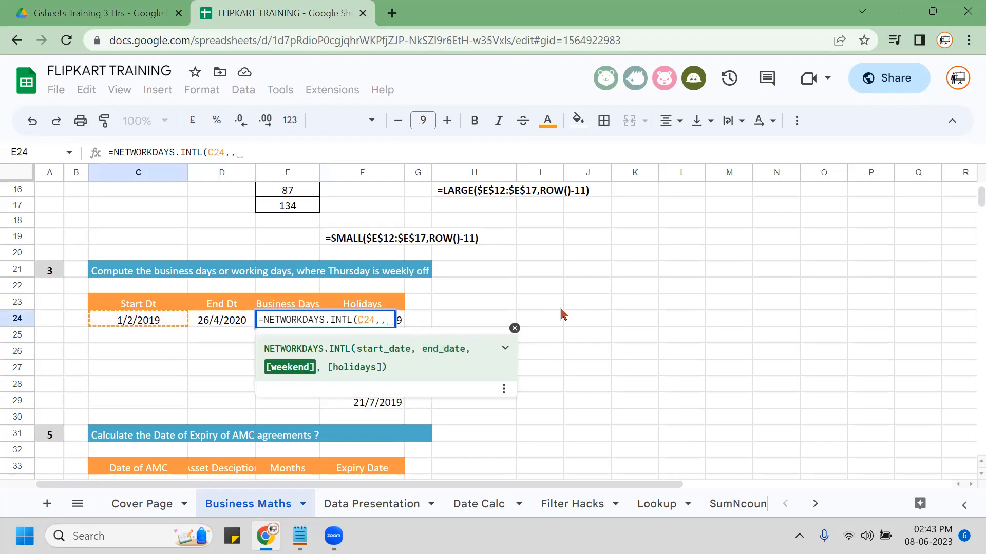
type(",")
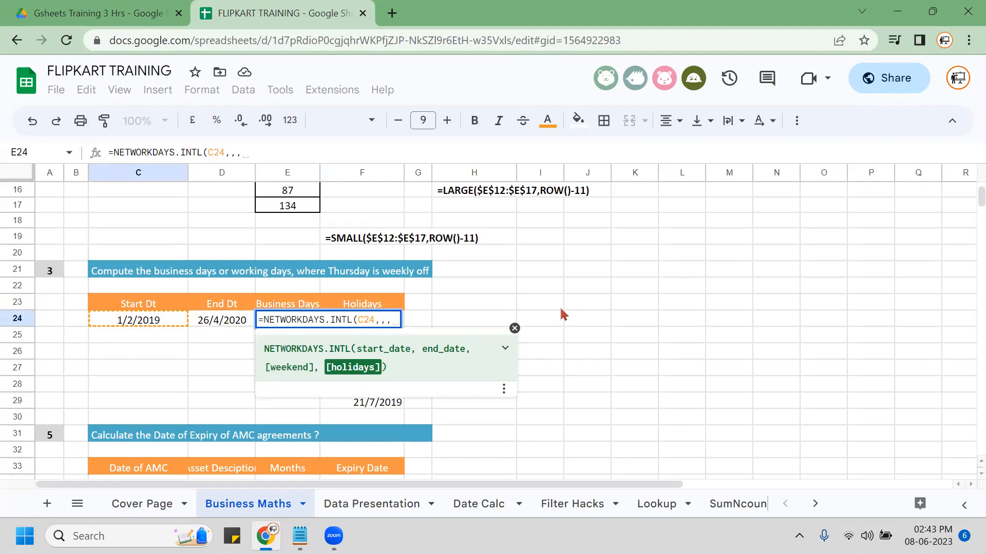
key("BackSpace")
key("BackSpace")
key("BackSpace")
key("BackSpace")
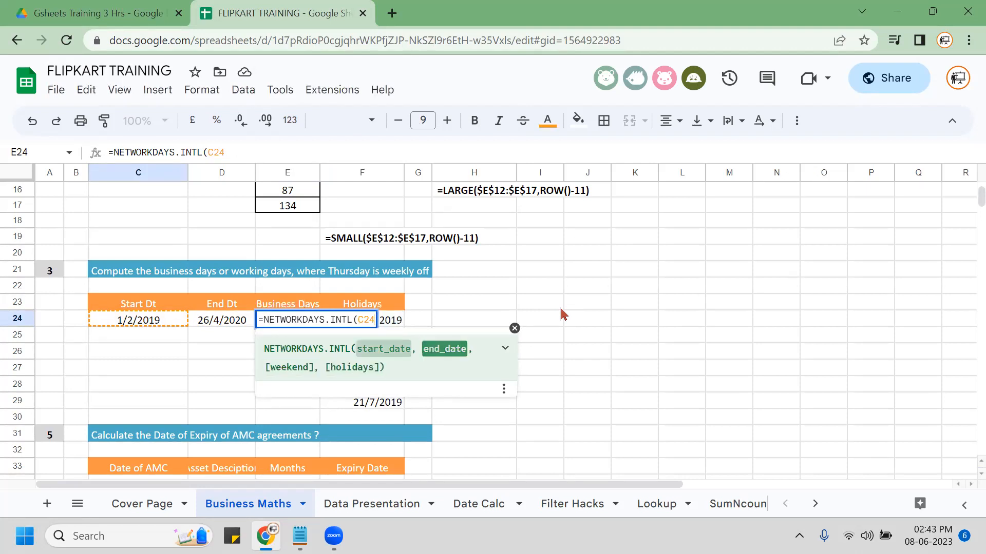
type("4,")
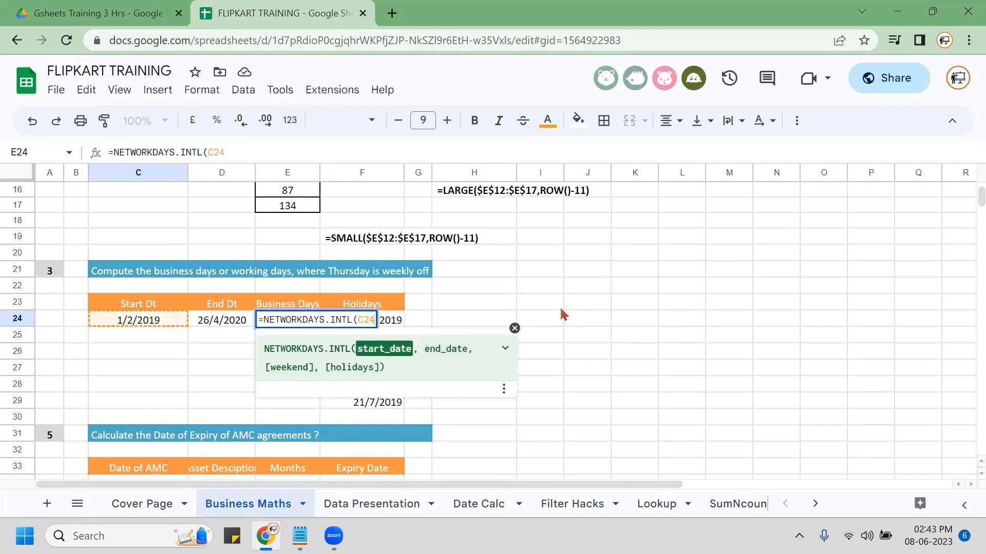
left_click(219, 321)
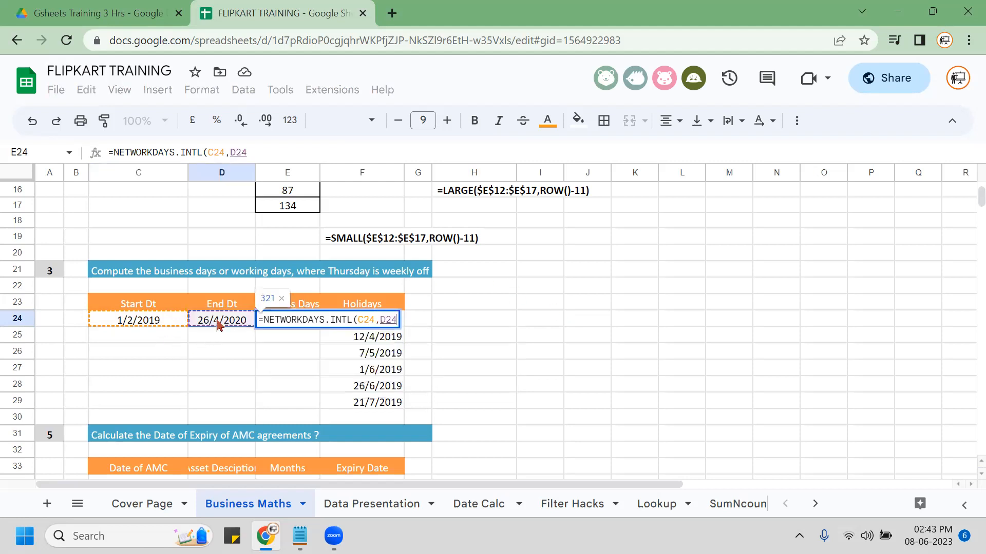
type(",")
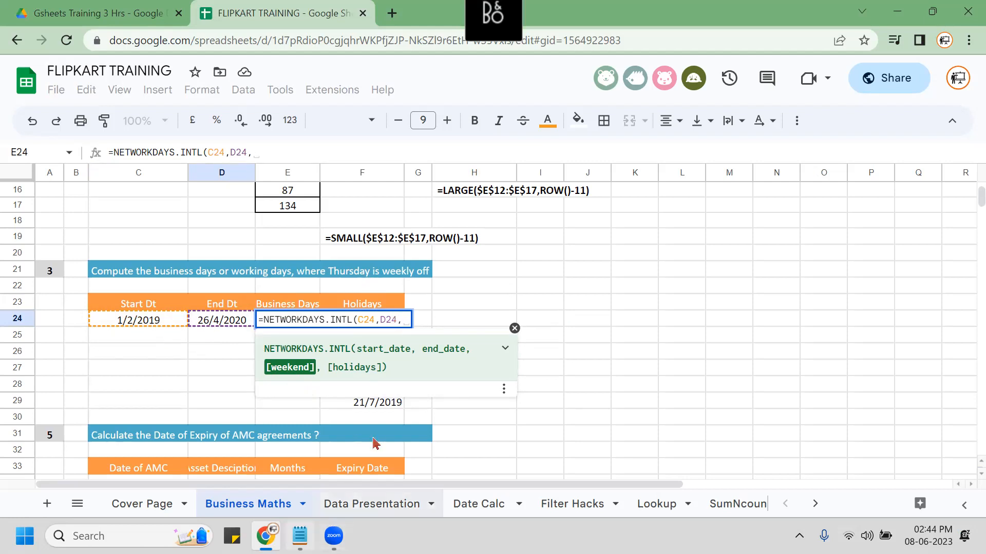
Read the NETWORKDAYS.INTL argument descriptions in the formula hint, then follow Learn more.
left_click(504, 390)
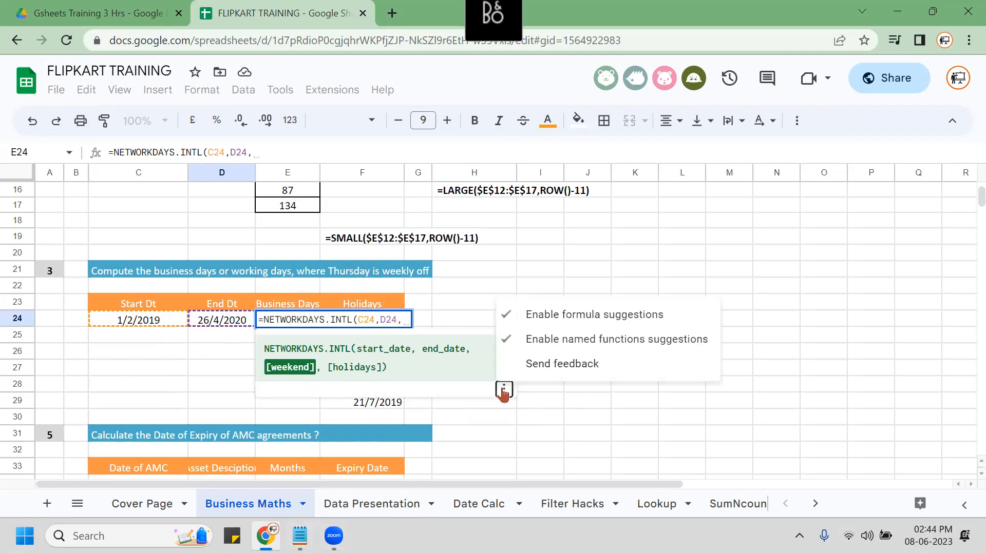
left_click(503, 391)
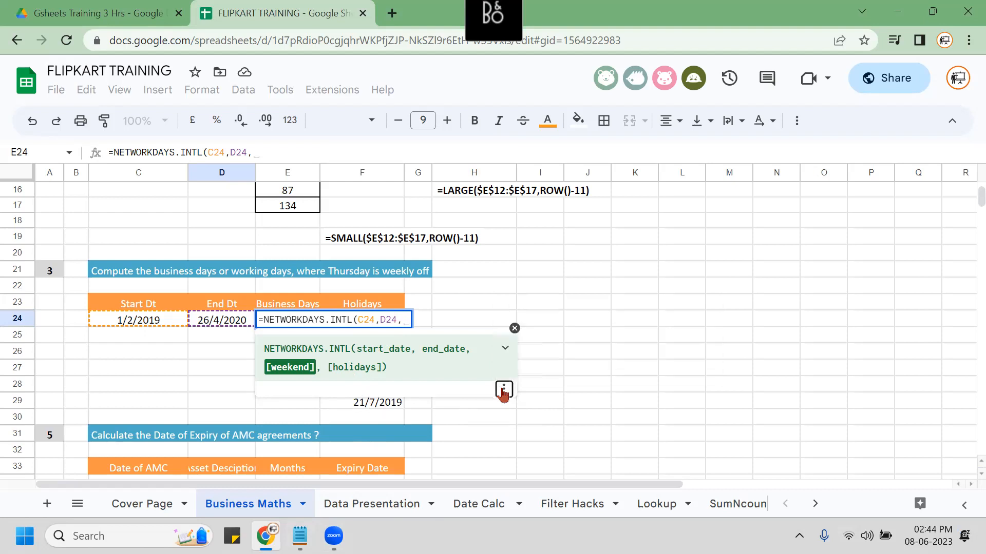
left_click(506, 353)
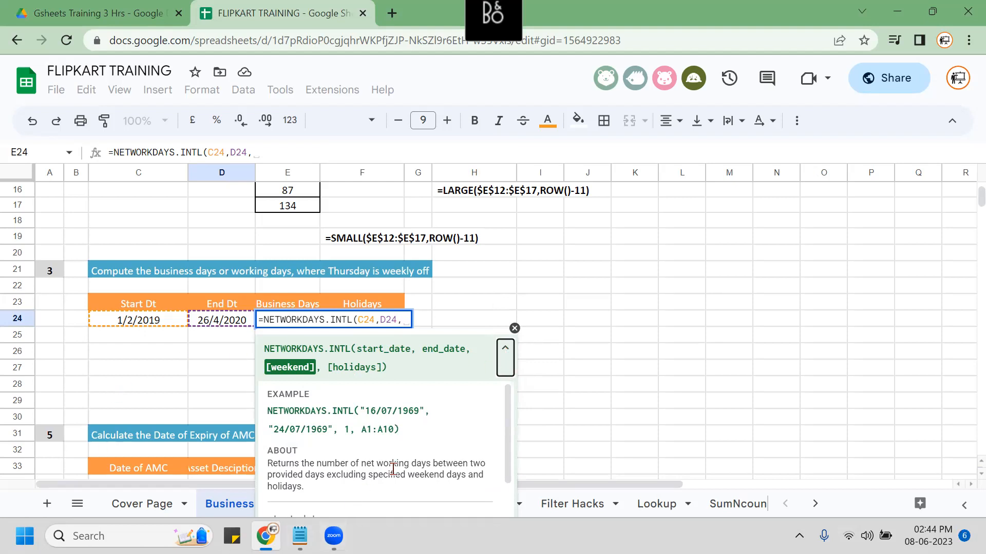
scroll(393, 468, "down", 3)
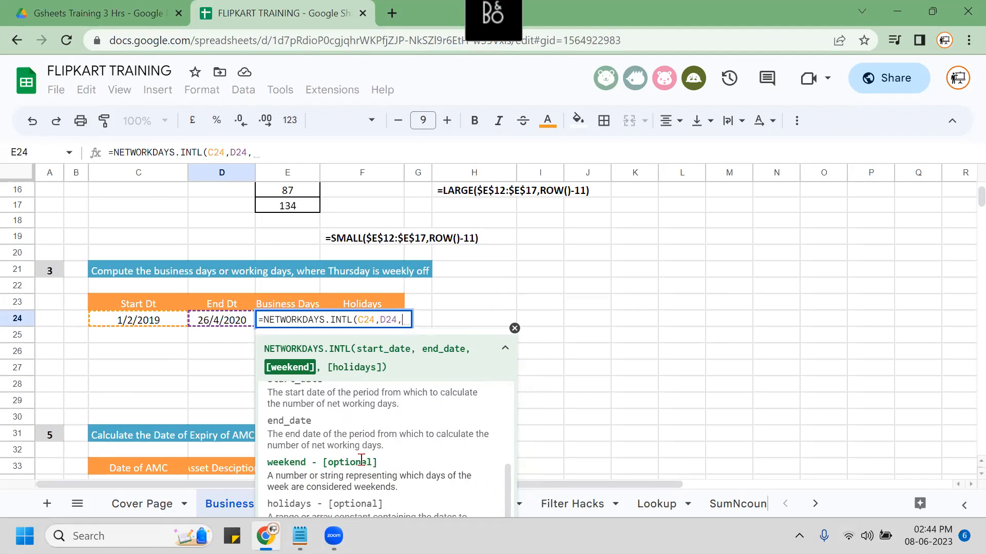
scroll(143, 339, "down", 1)
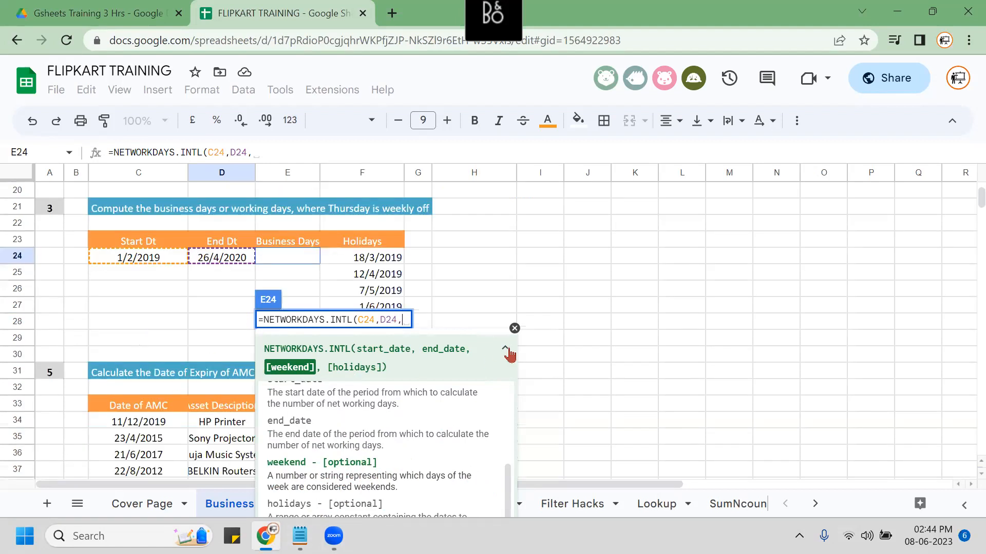
left_click(514, 328)
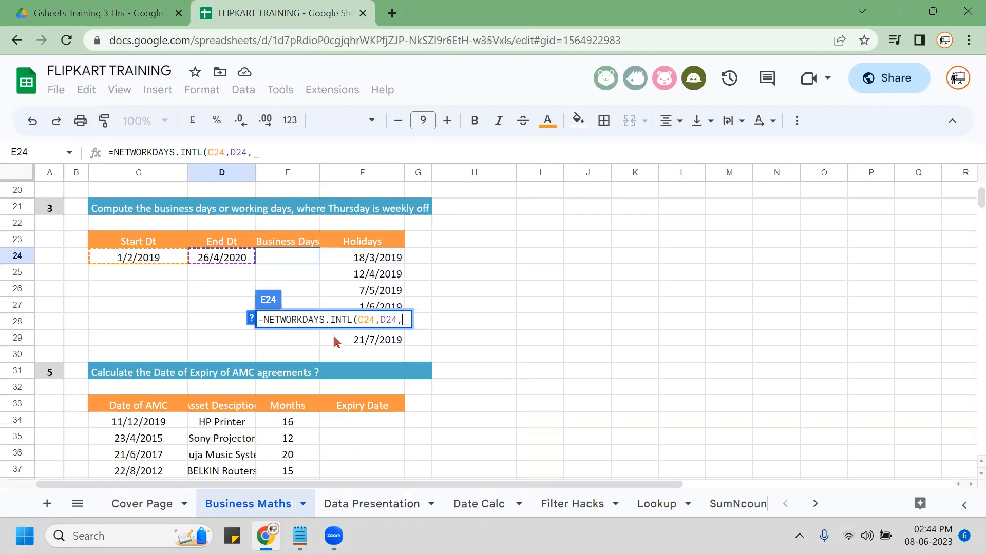
left_click(251, 320)
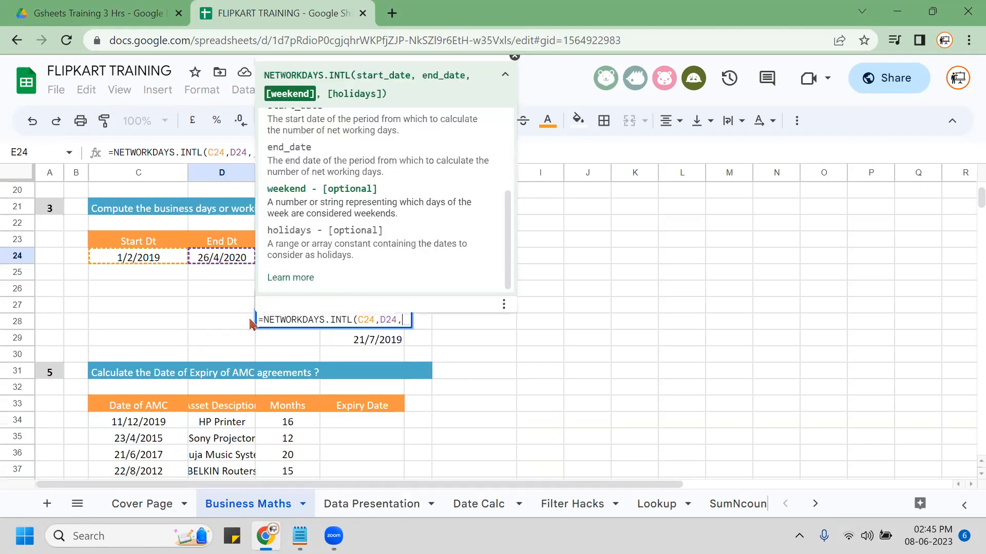
left_click(290, 280)
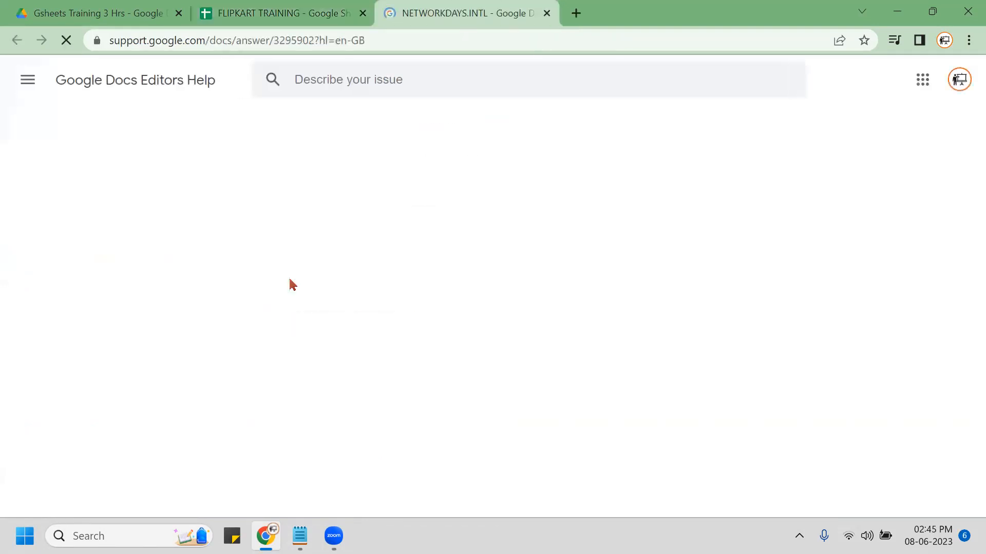
Read the weekend String and Number method codes, then return to the spreadsheet.
scroll(15, 293, "down", 10)
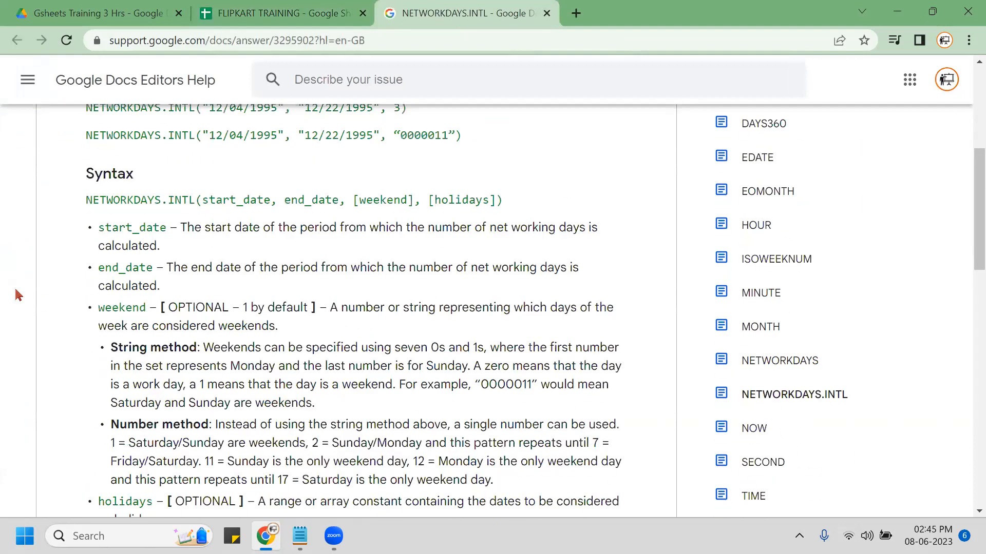
scroll(15, 293, "up", 1)
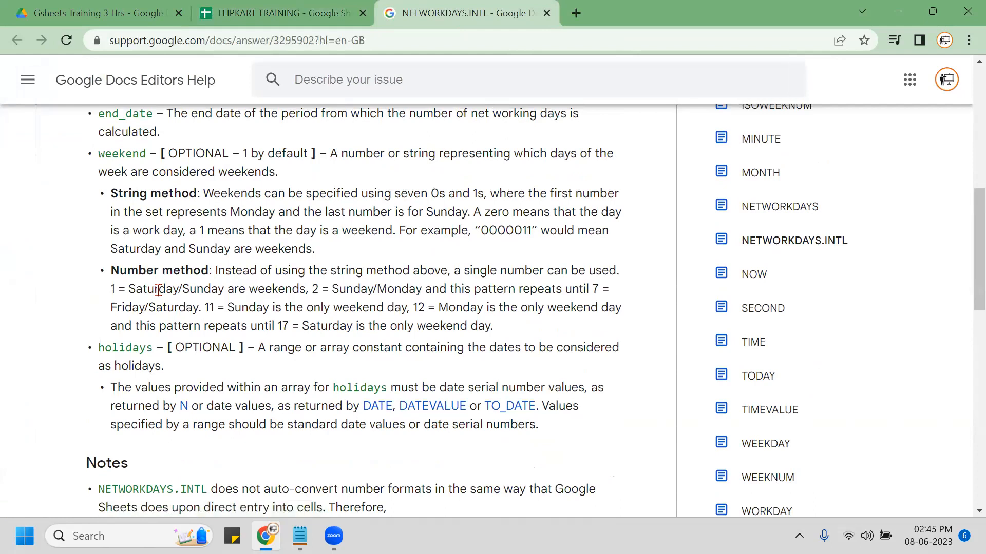
mouse_move(86, 262)
left_mouse_down()
mouse_move(369, 322)
mouse_move(660, 338)
left_mouse_up()
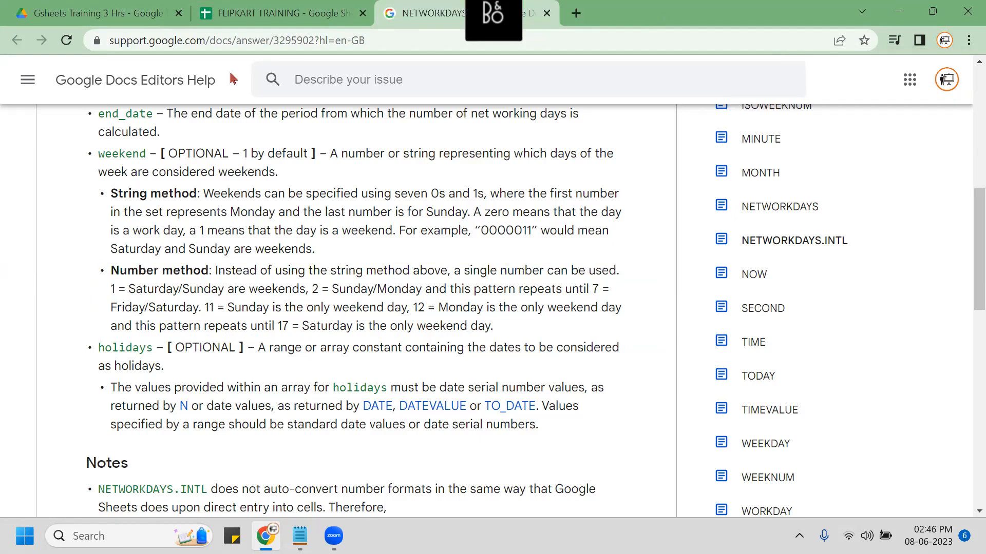
left_click(241, 23)
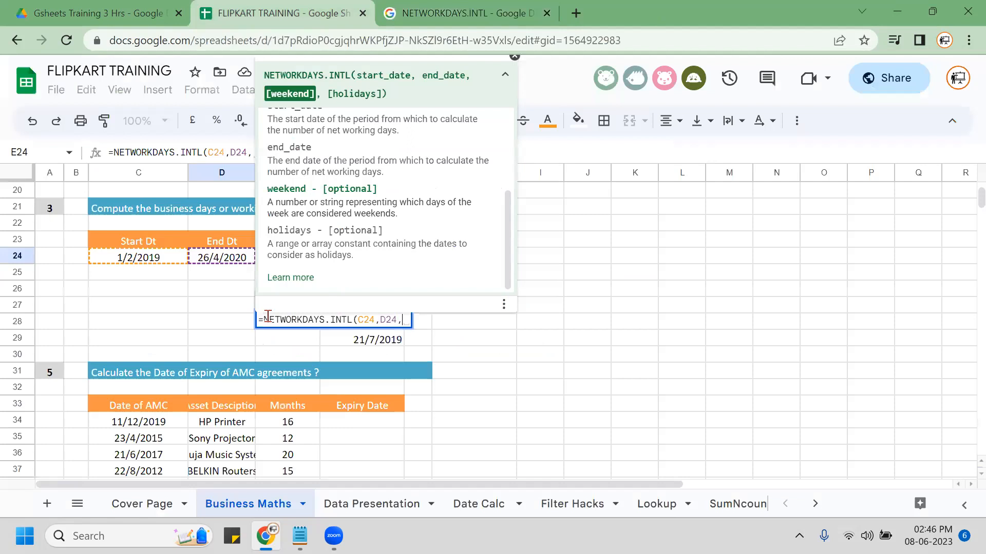
Complete E24 as =NETWORKDAYS.INTL(C24,D24,15,F24:F29), giving 381 business days.
left_click(505, 75)
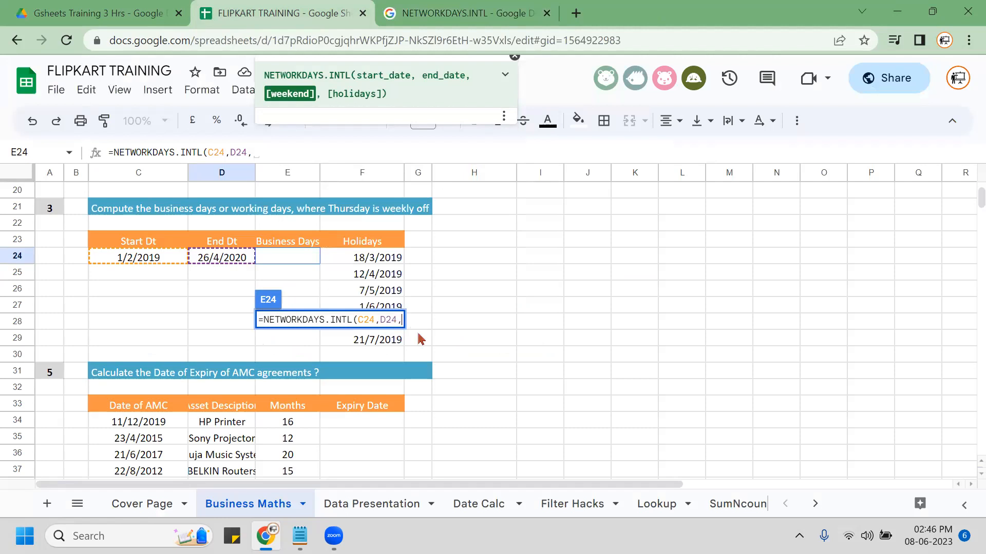
type("15")
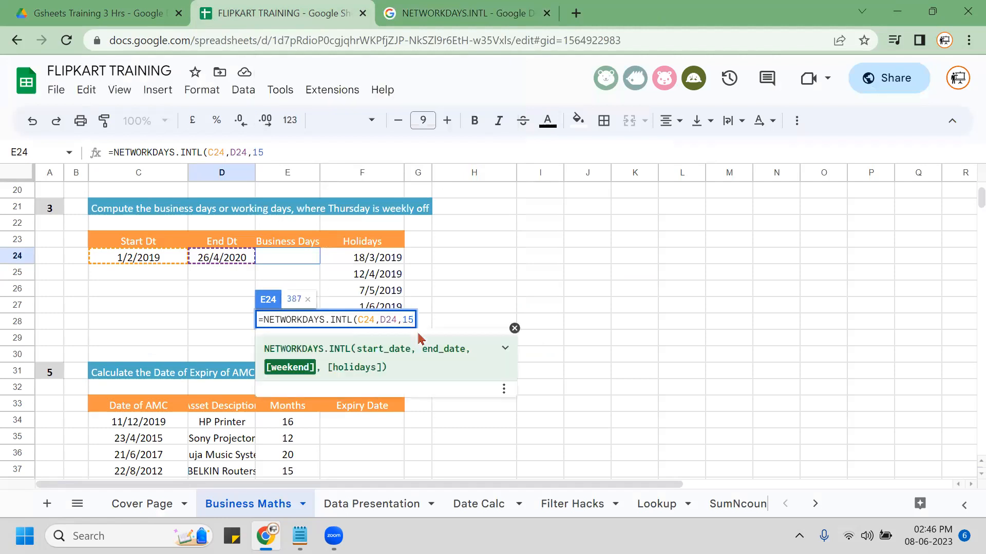
type(",")
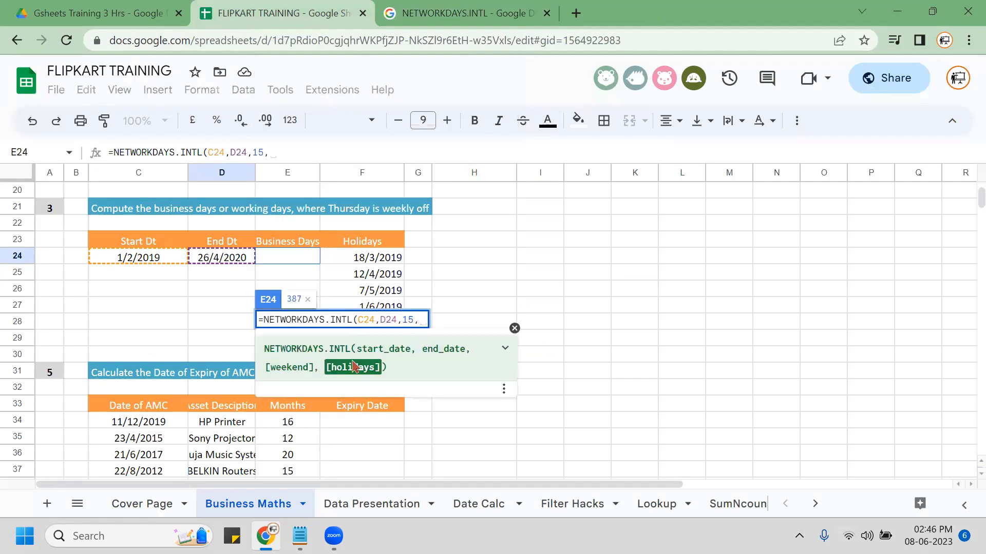
left_click(391, 259)
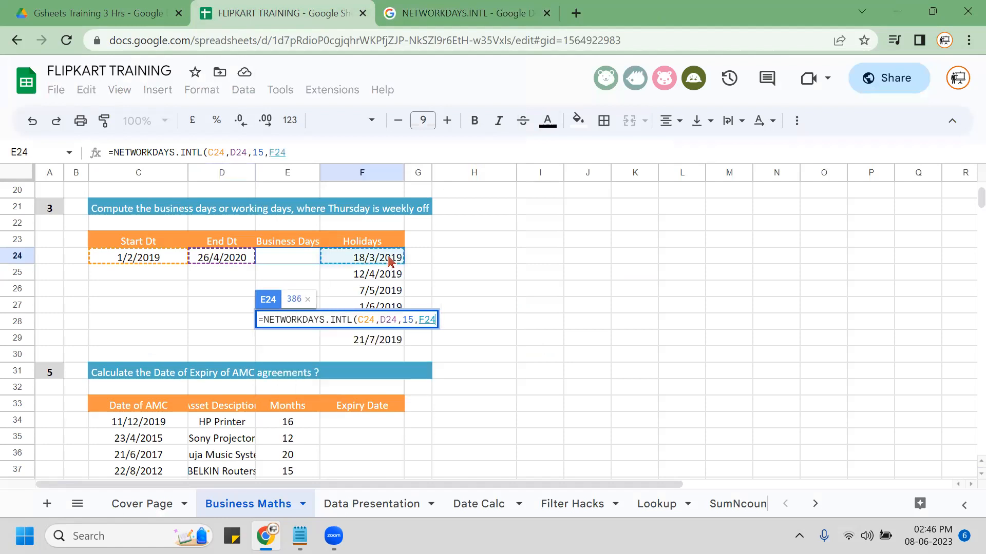
key("ctrl+shift+Down")
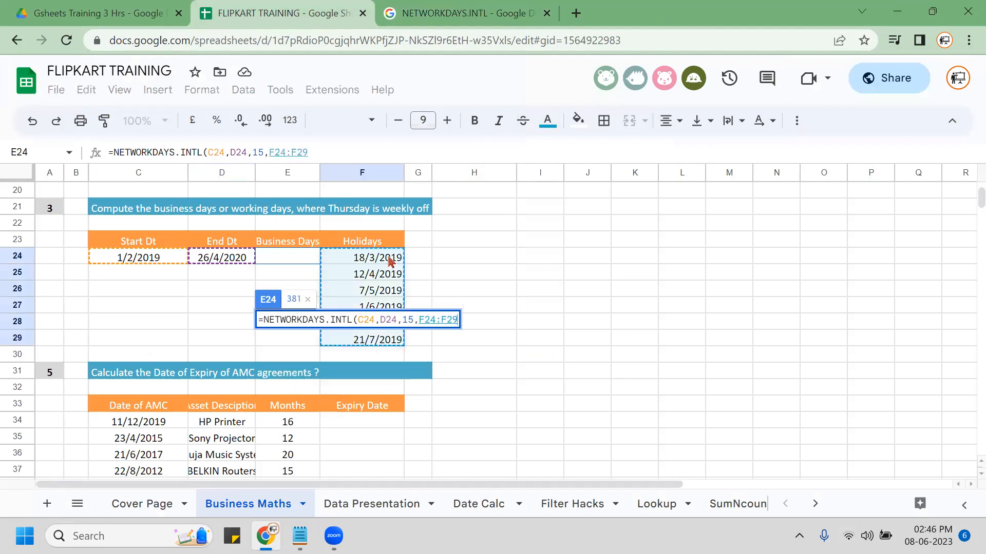
key("Return")
Bold the 381 result, copy E24's formula and move up to E22.
key("Up")
key("ctrl+b")
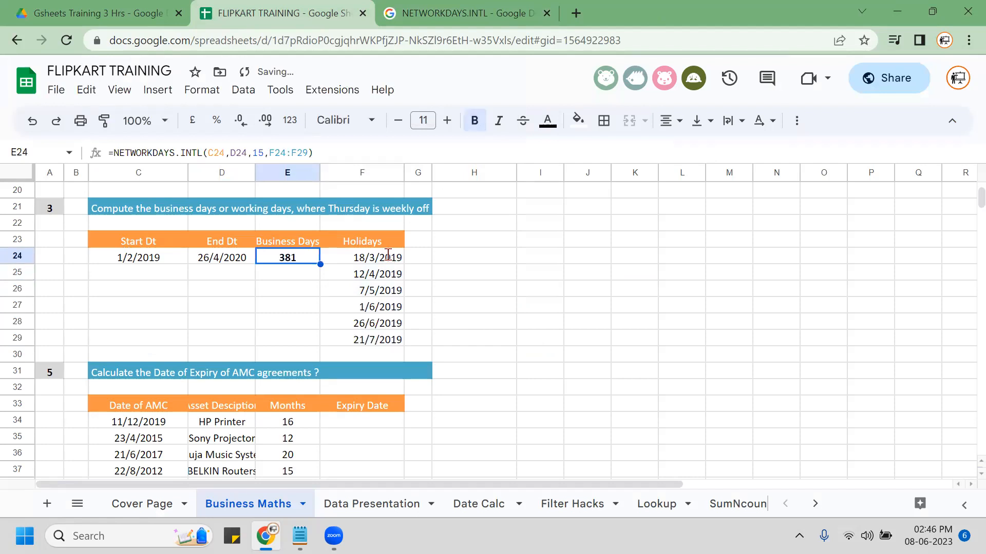
key("F2")
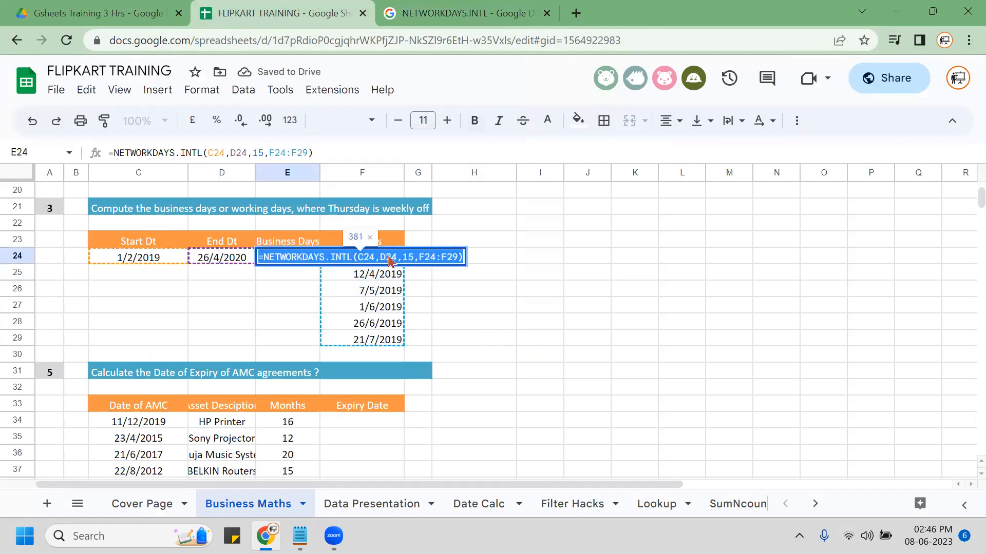
key("Escape")
key("Up")
key("Up")
Paste '=NETWORKDAYS.INTL(C24,D24,15,F24:F29) as bold text into E22.
type("'")
key("ctrl+v")
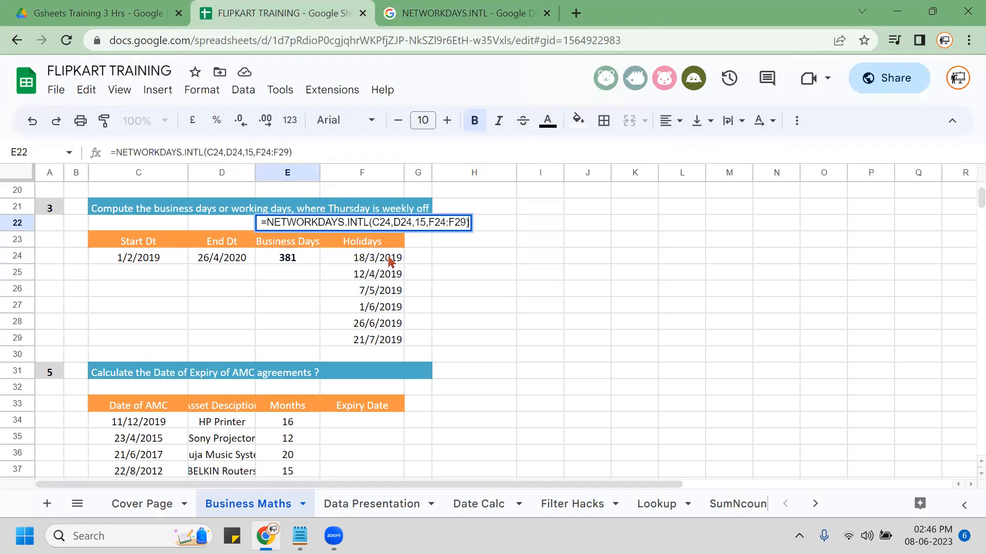
key("Return")
key("Up")
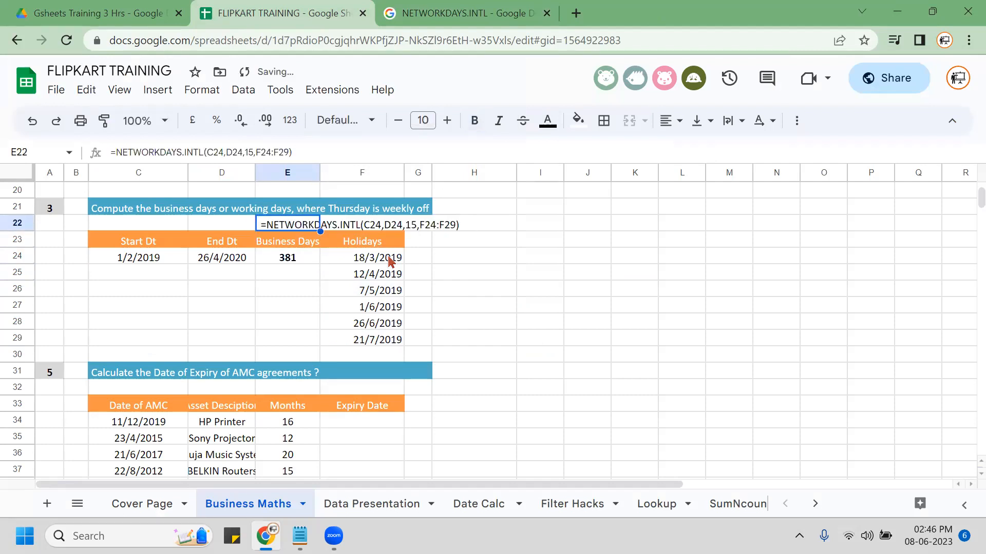
key("ctrl+b")
key("Down")
key("Down")
key("Right")
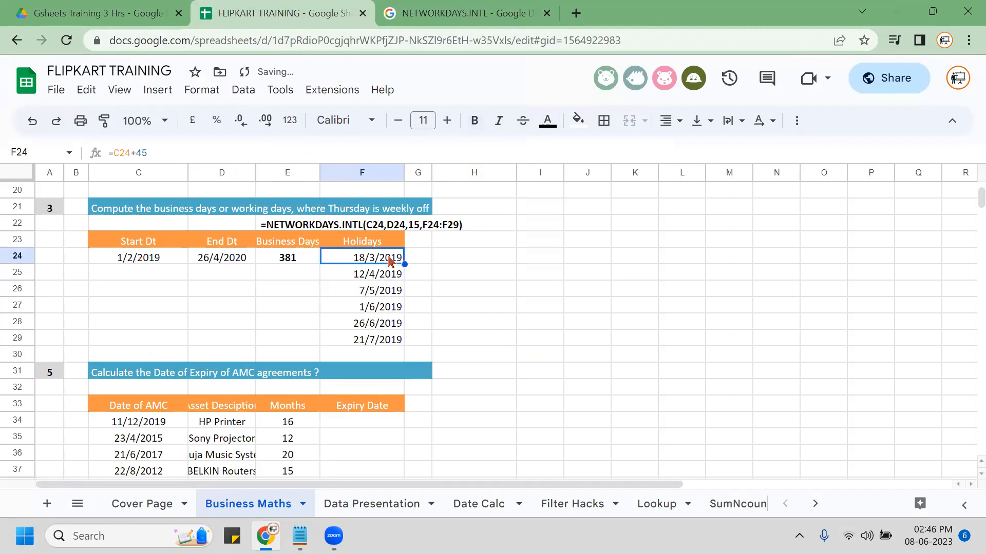
key("Right")
key("Right")
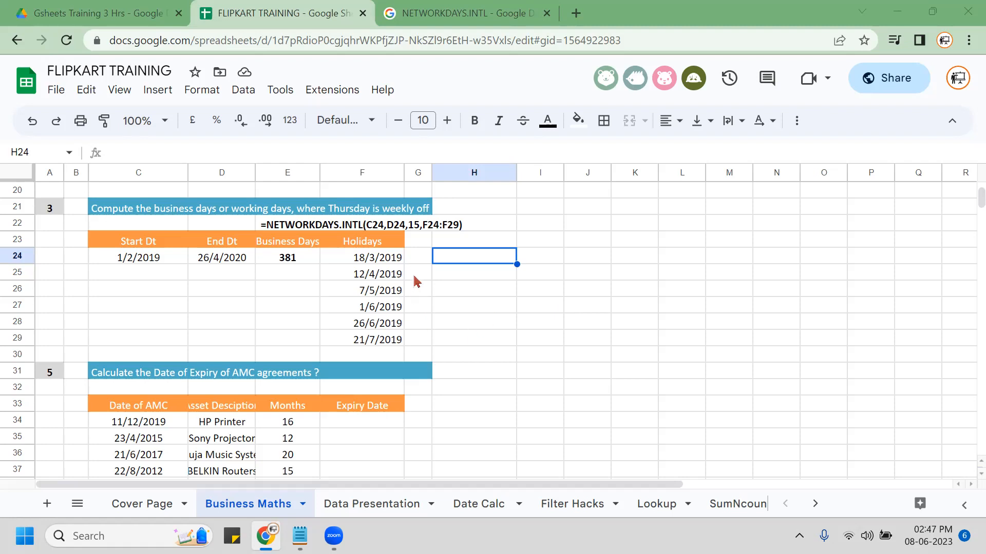
key("super")
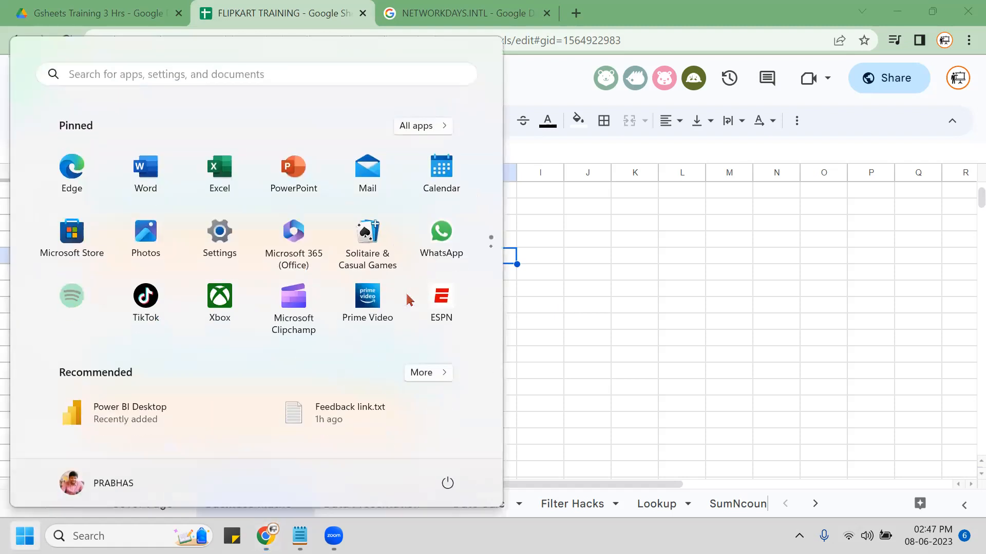
From the desktop, open Gsheets-Gslides Training 3 hrs > Gsheets Training 2 hrs > Google Sheet Training.xlsx.
key("super")
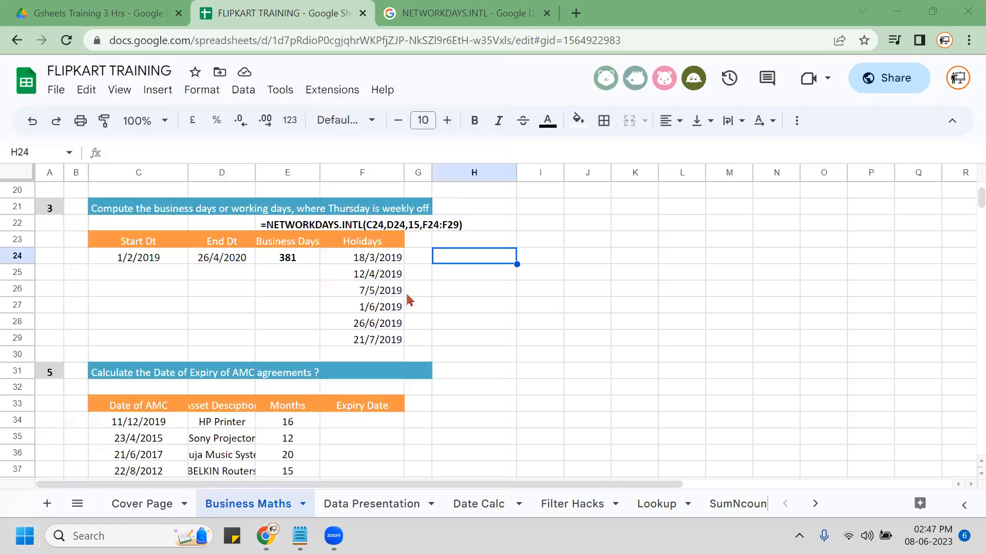
key("super+d")
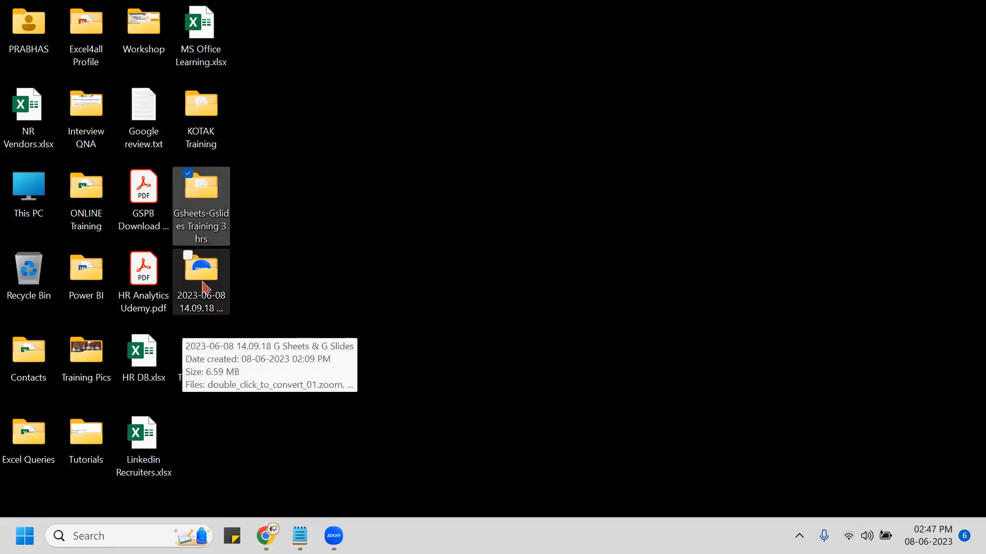
double_click(208, 203)
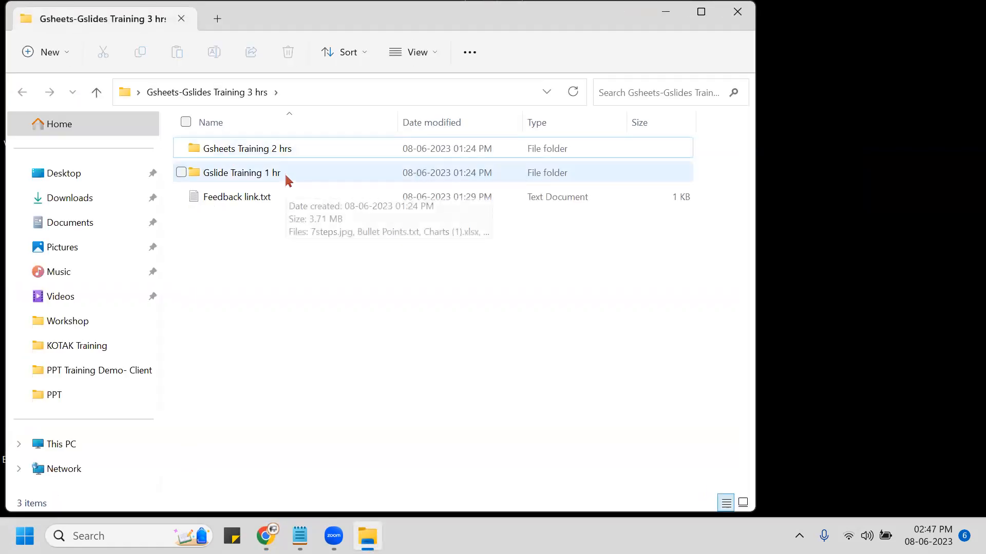
left_click(294, 152)
double_click(294, 153)
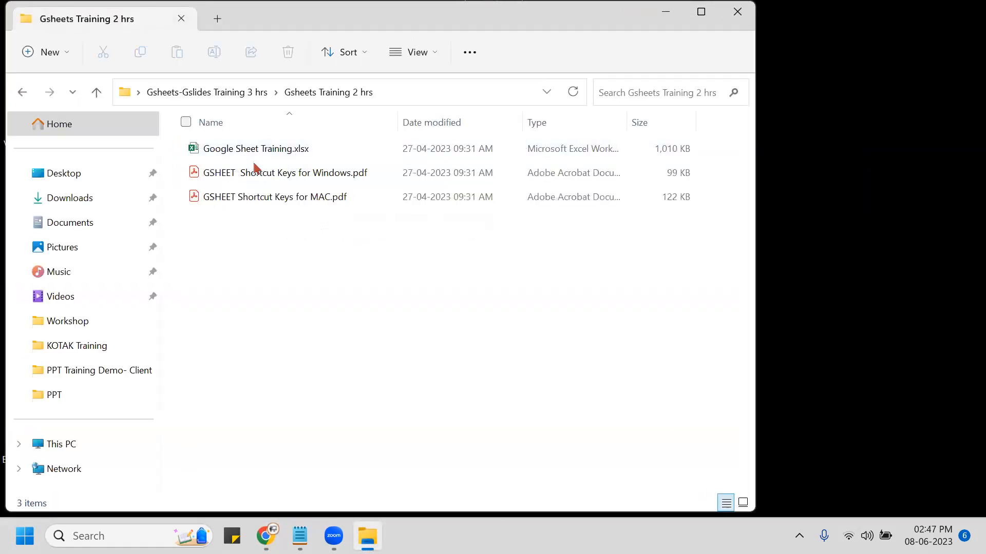
left_click(247, 154)
key("Return")
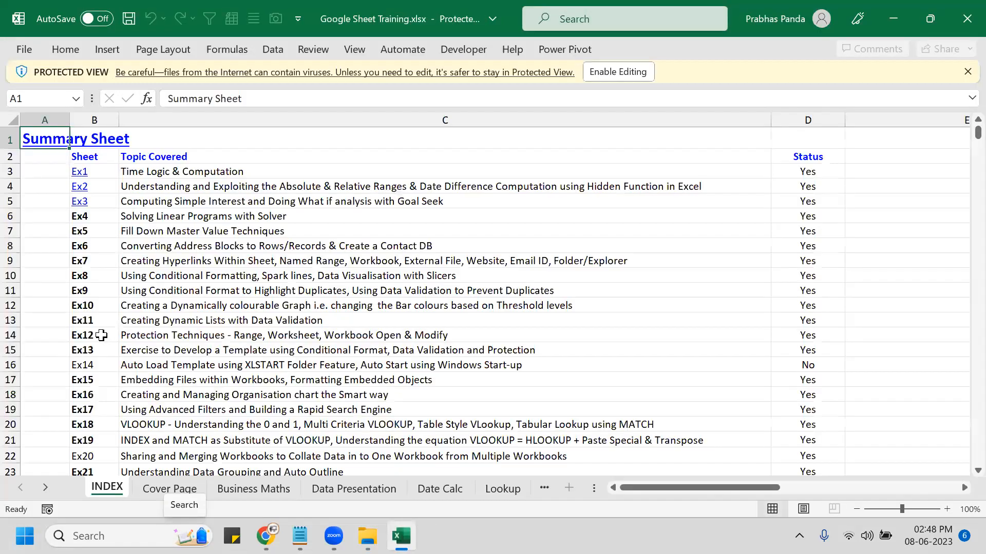
Switch to the Business Maths sheet.
left_click(154, 488)
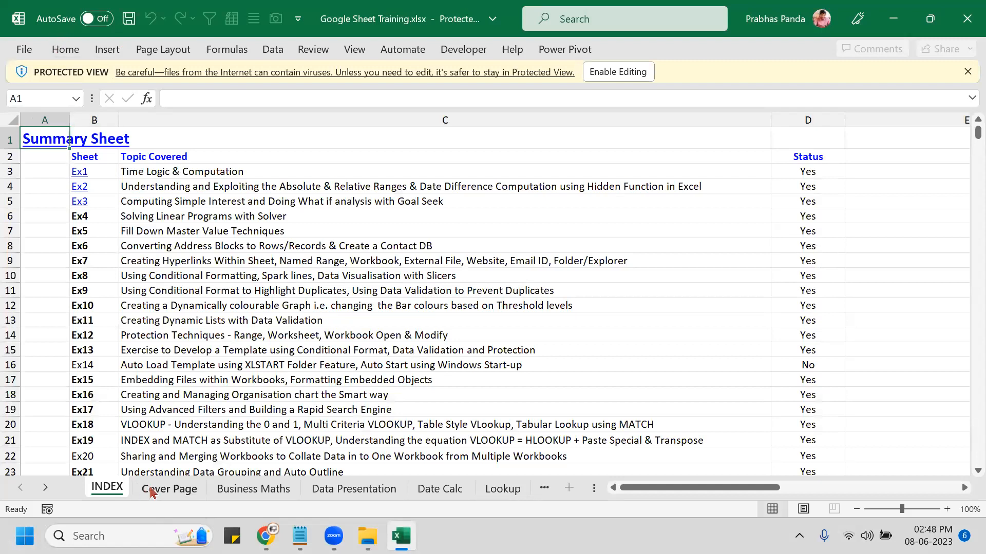
left_click(257, 489)
scroll(165, 296, "down", 5)
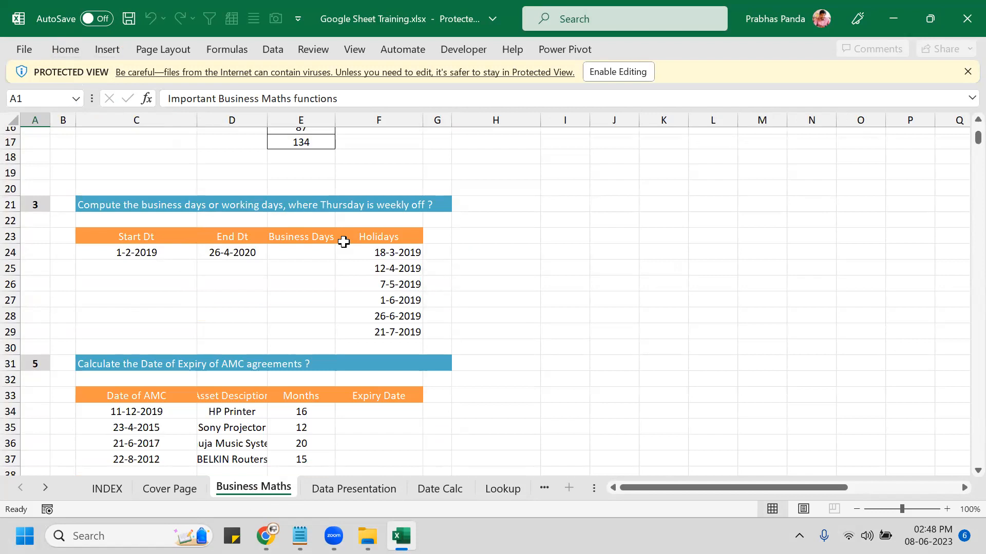
Untick Solver Add-in under Excel Options > Add-ins and confirm.
left_click(24, 50)
left_click(47, 489)
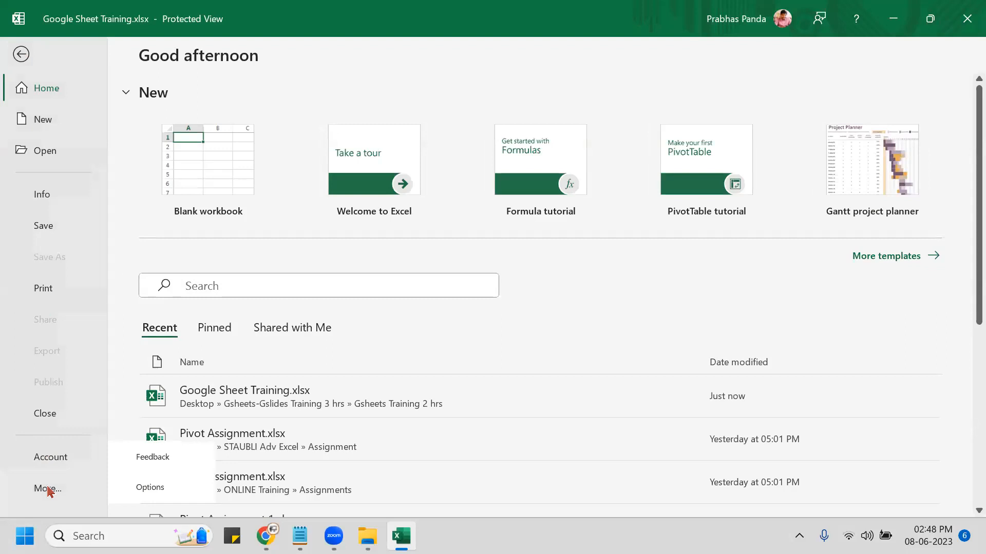
left_click(150, 491)
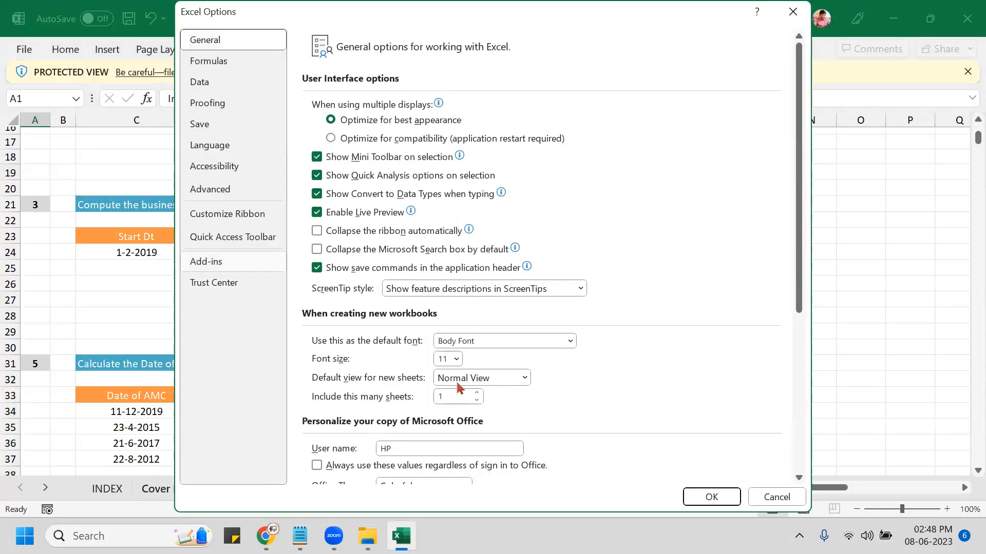
left_click(206, 262)
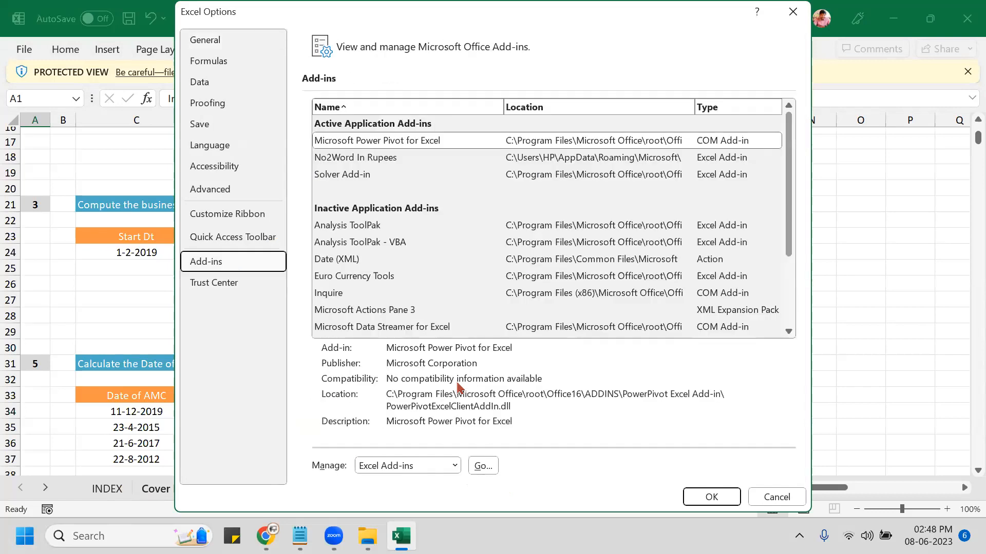
left_click(482, 467)
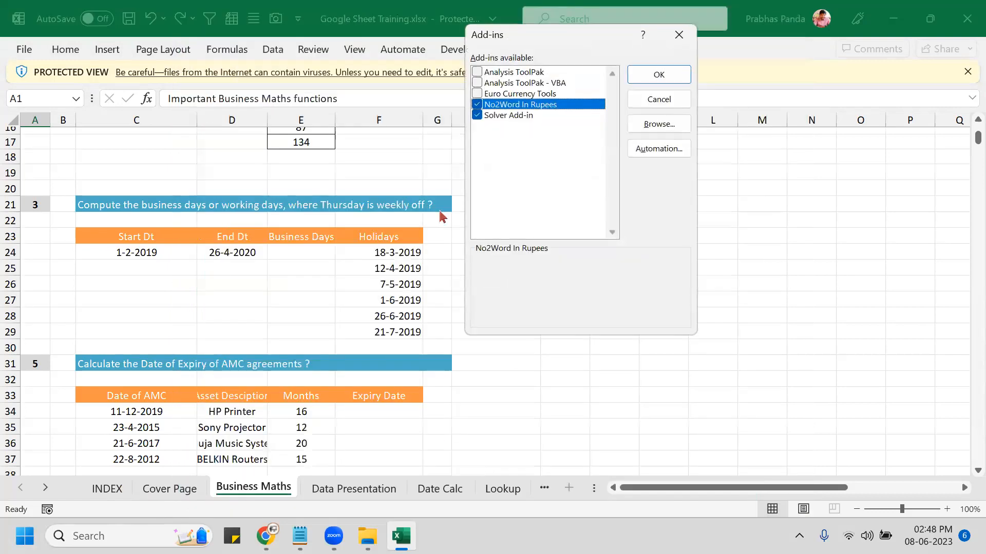
left_click(477, 115)
left_click(659, 75)
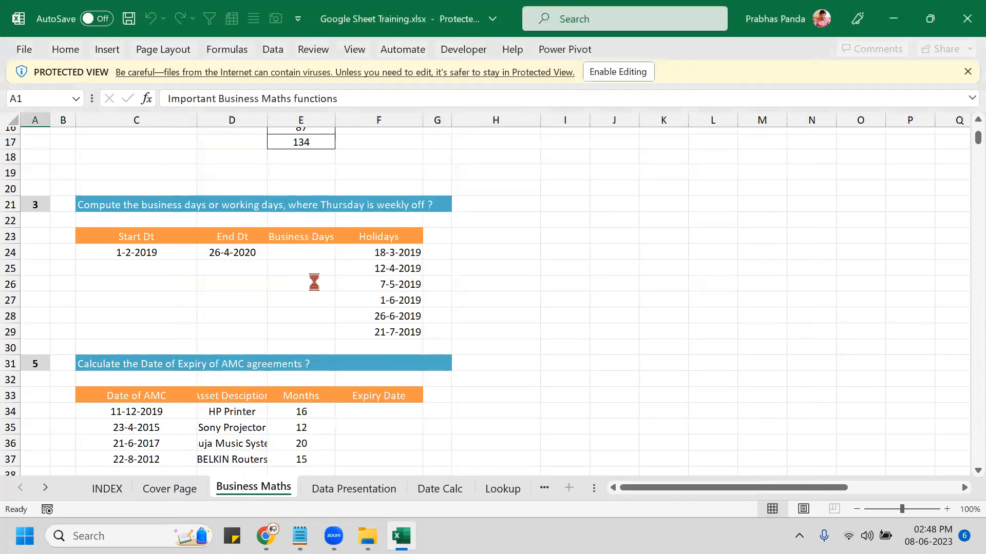
Enable editing on the workbook and select E24 for the business days formula.
left_click(294, 271)
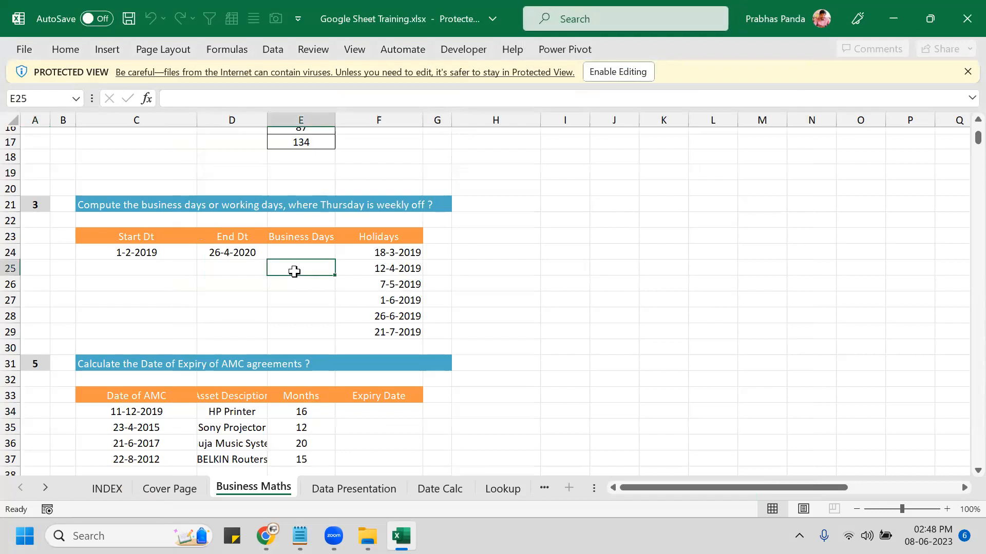
left_click(621, 71)
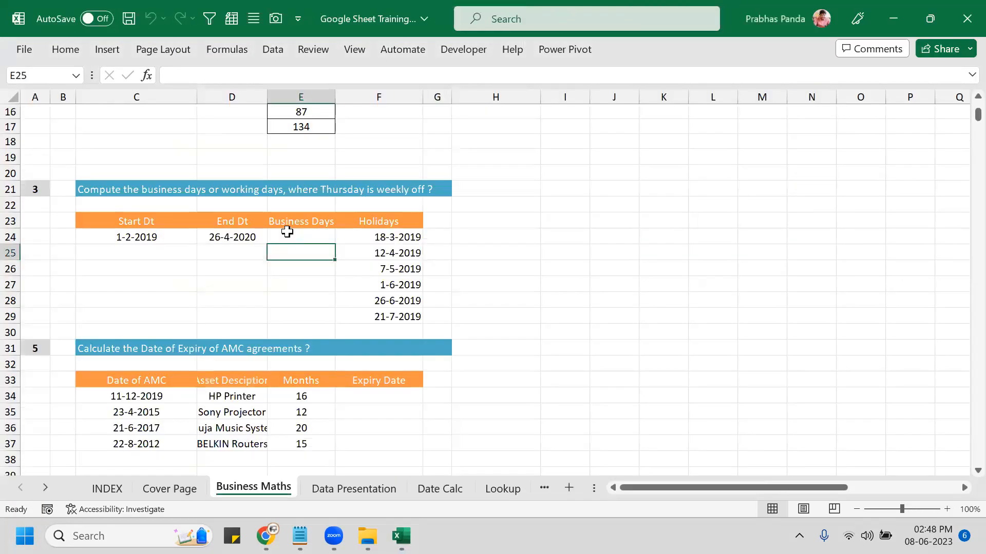
left_click(286, 233)
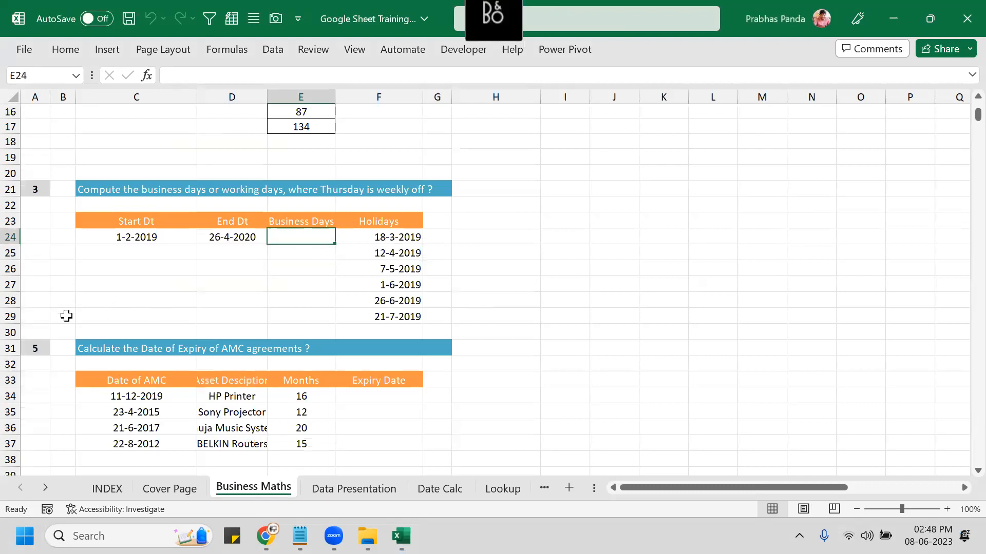
Start a NETWORKDAYS.INTL formula in E24 with C24 as start date and D24 as end date.
type("=NET")
key("Down")
key("Tab")
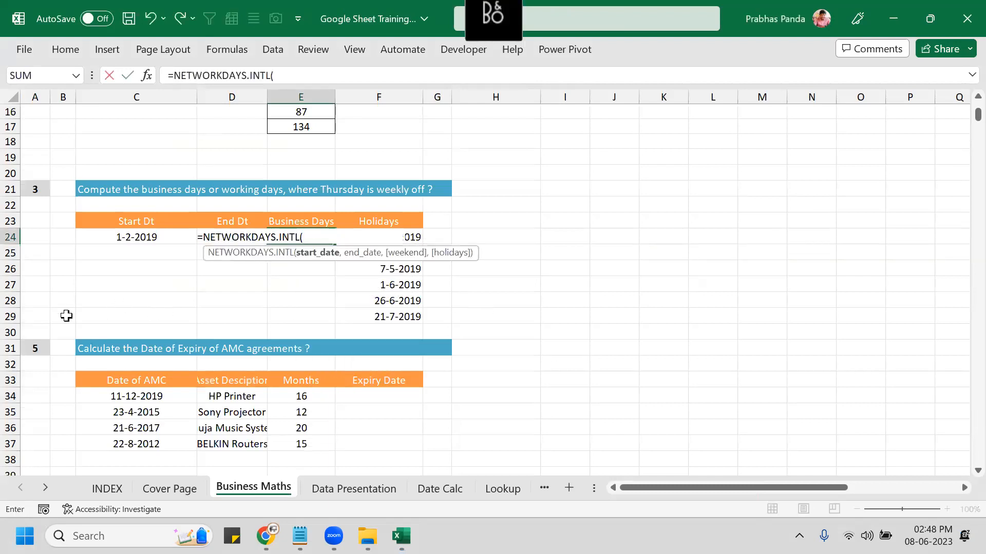
key("Left")
key("Left")
type(",")
key("Left")
type(",")
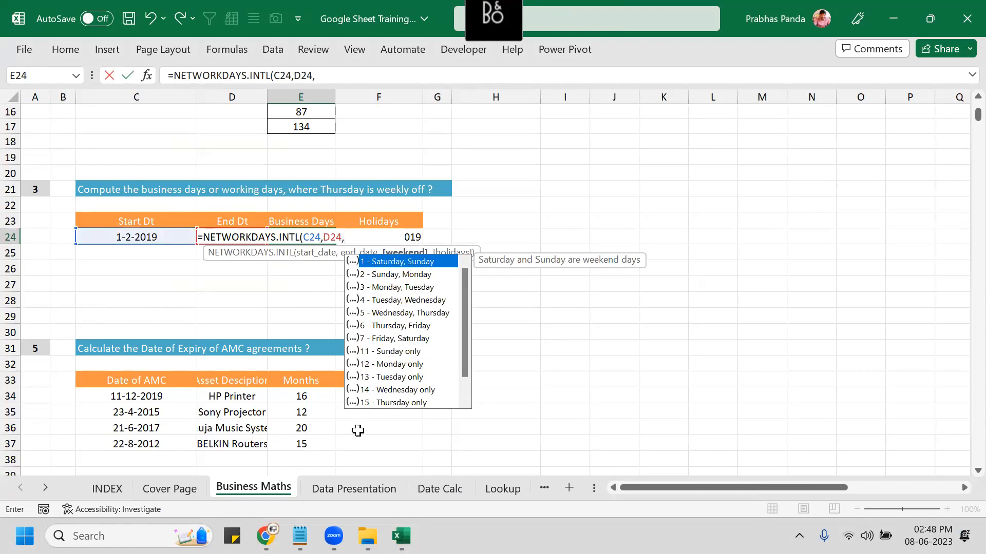
Set the weekend argument to 15 so Thursday is the only weekly off.
scroll(469, 367, "down", 1)
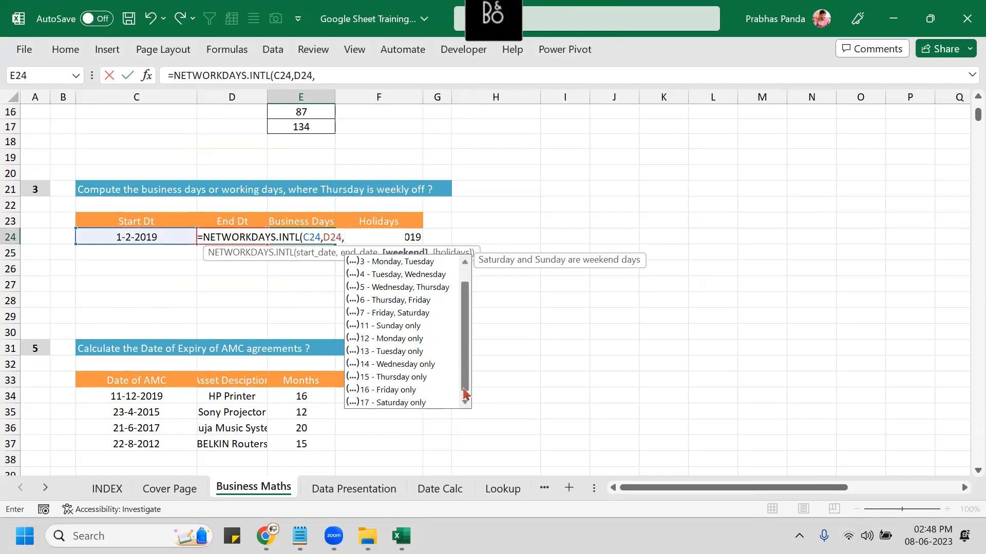
left_click(393, 377)
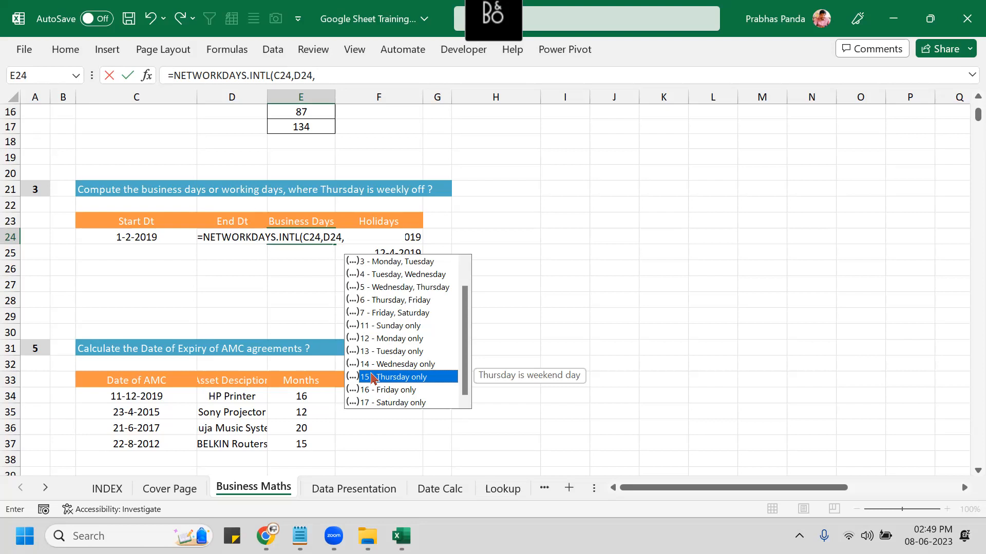
left_click(370, 240)
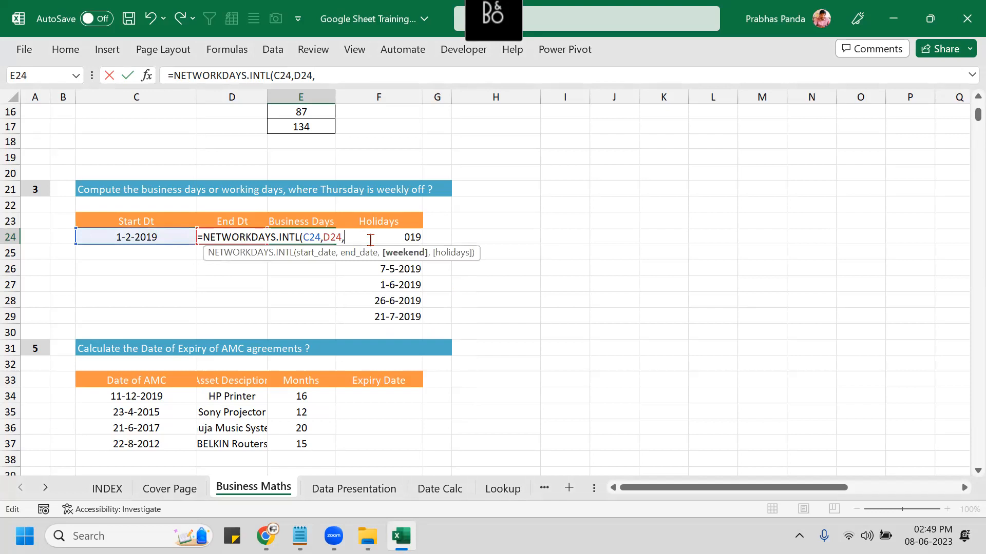
type("15")
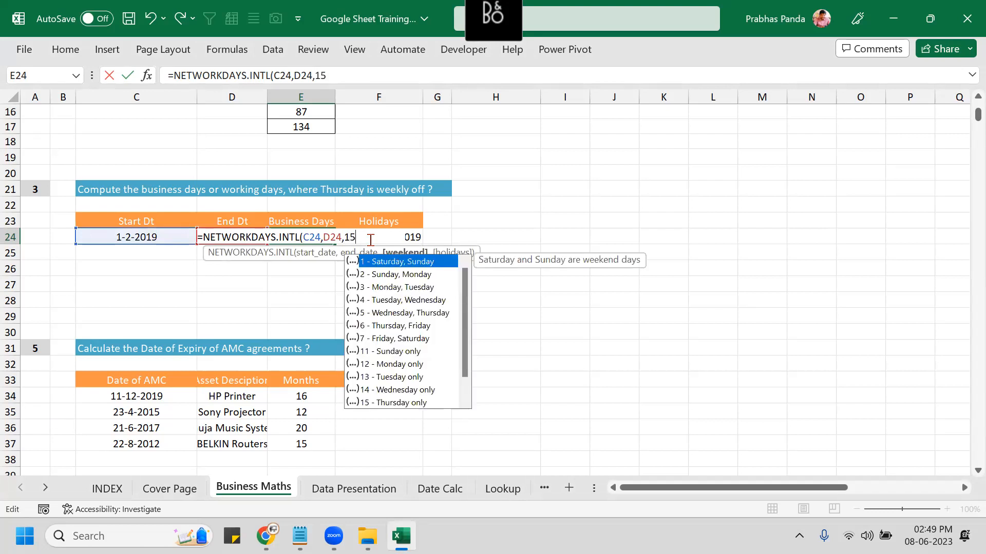
scroll(382, 393, "down", 1)
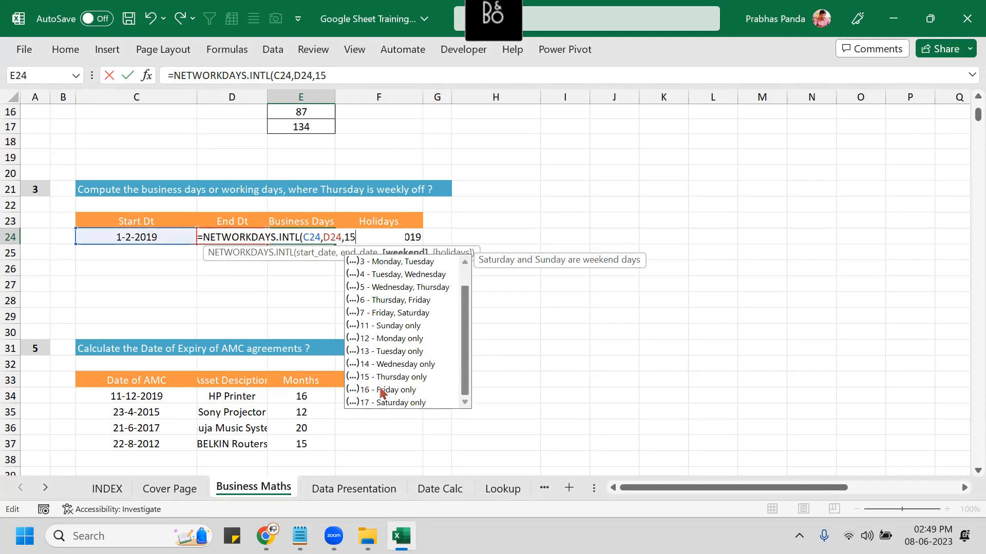
left_click(386, 377)
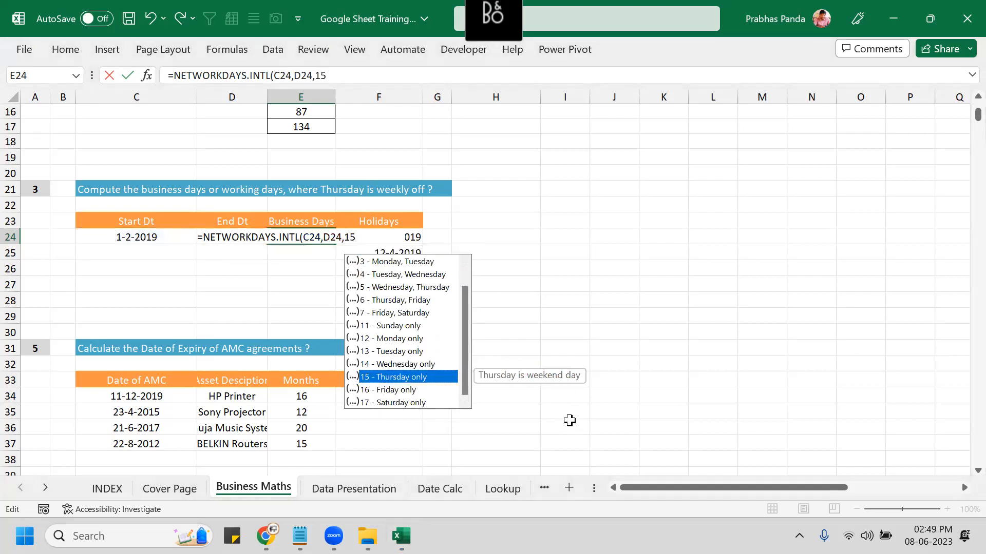
type(",")
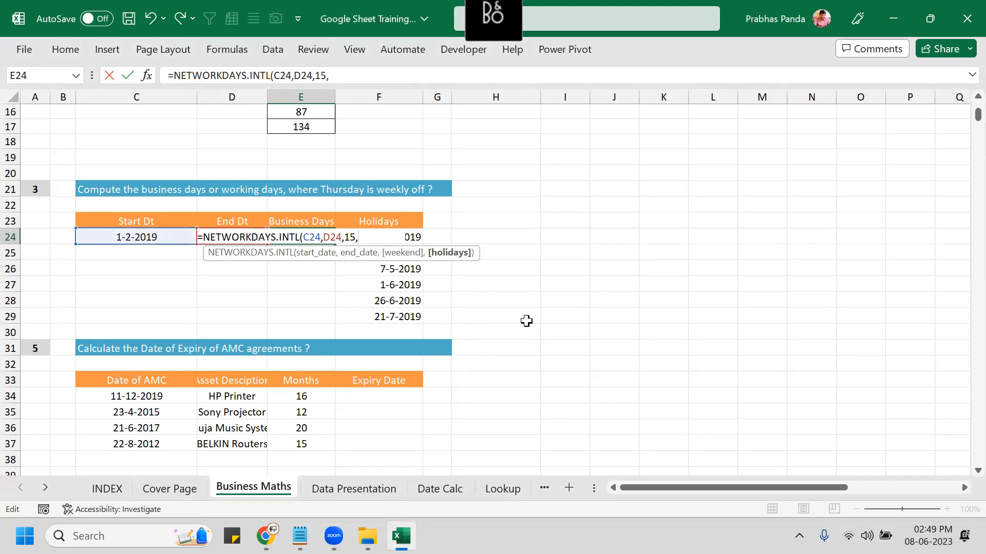
Add holidays range F24:F29 and commit the formula, giving 381 business days.
left_click(486, 238)
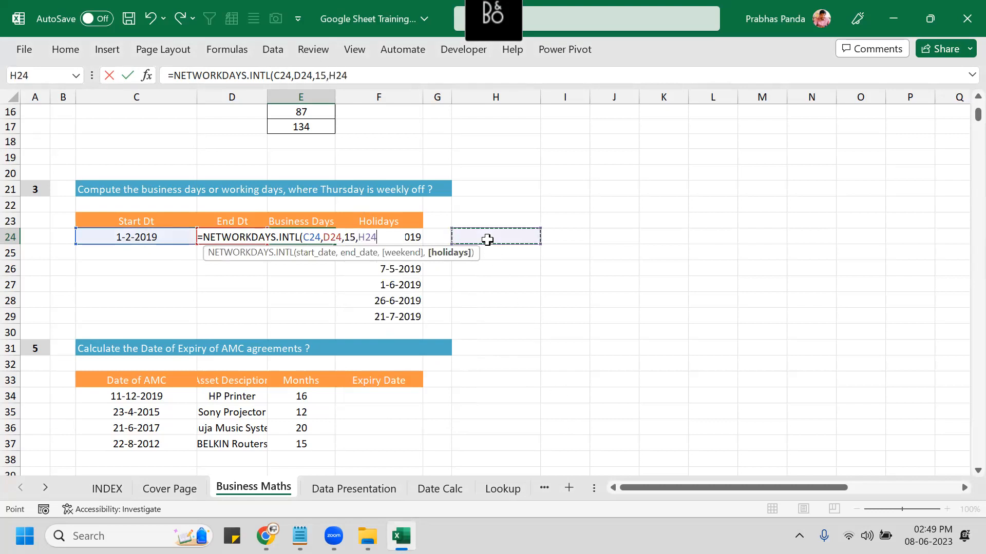
key("Left")
key("ctrl+shift+Down")
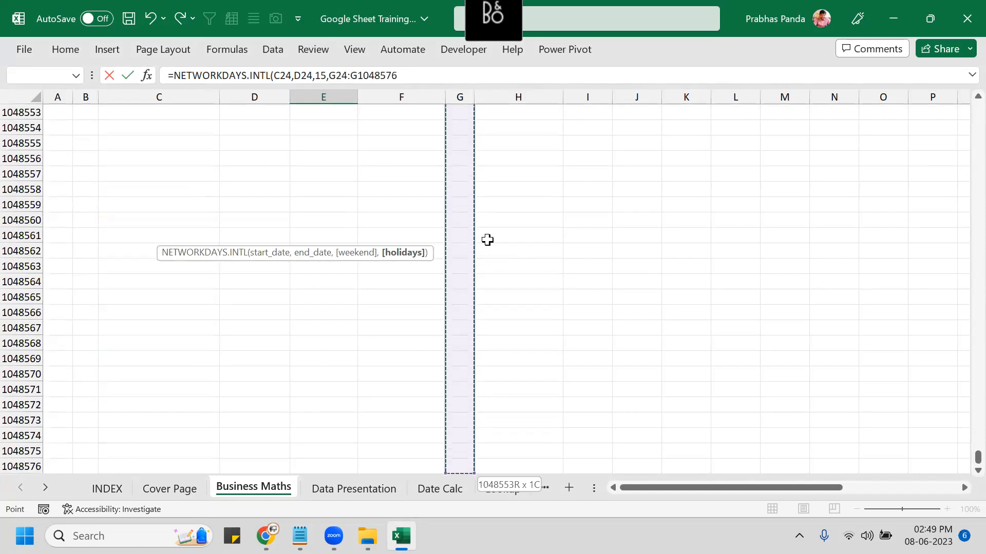
key("Up")
key("Left")
key("Down")
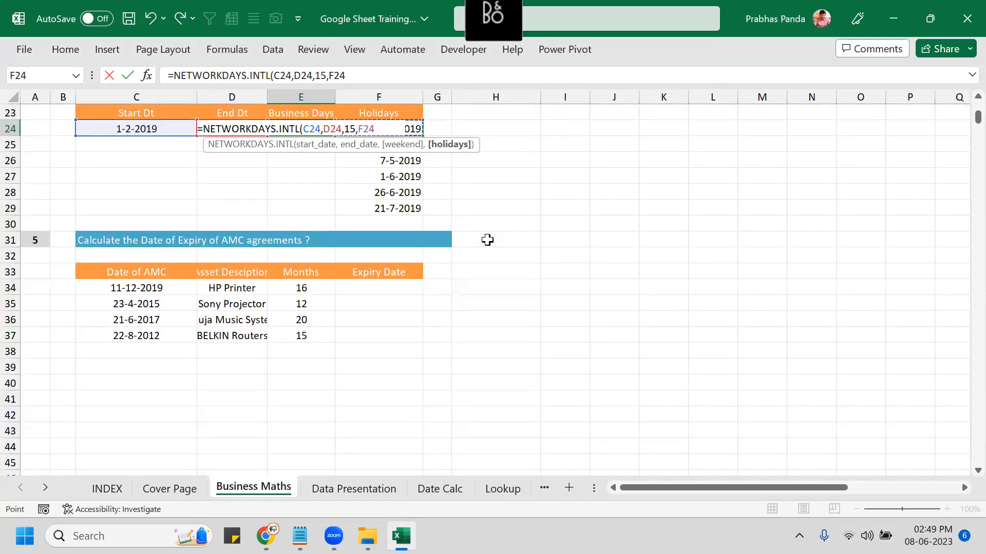
key("ctrl+shift+Down")
key("Return")
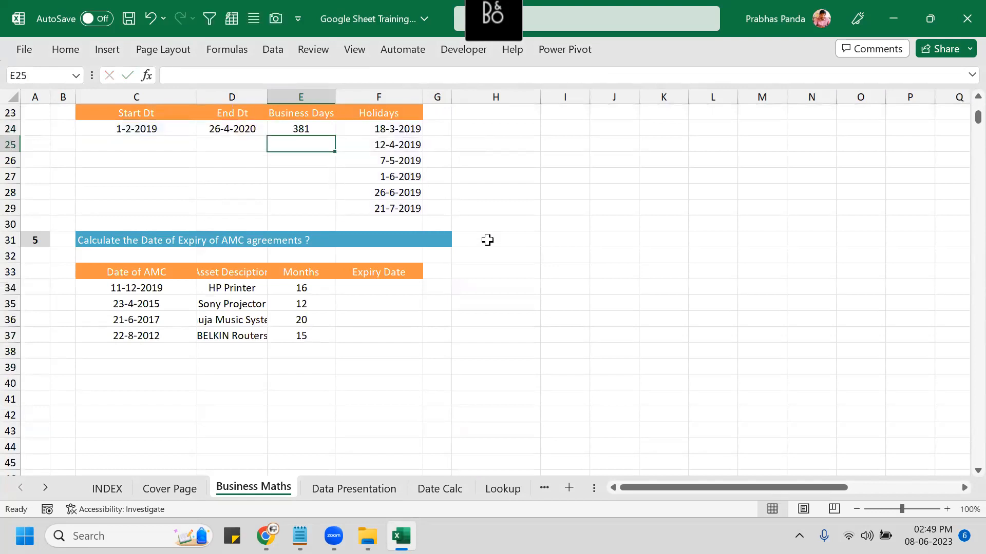
key("Up")
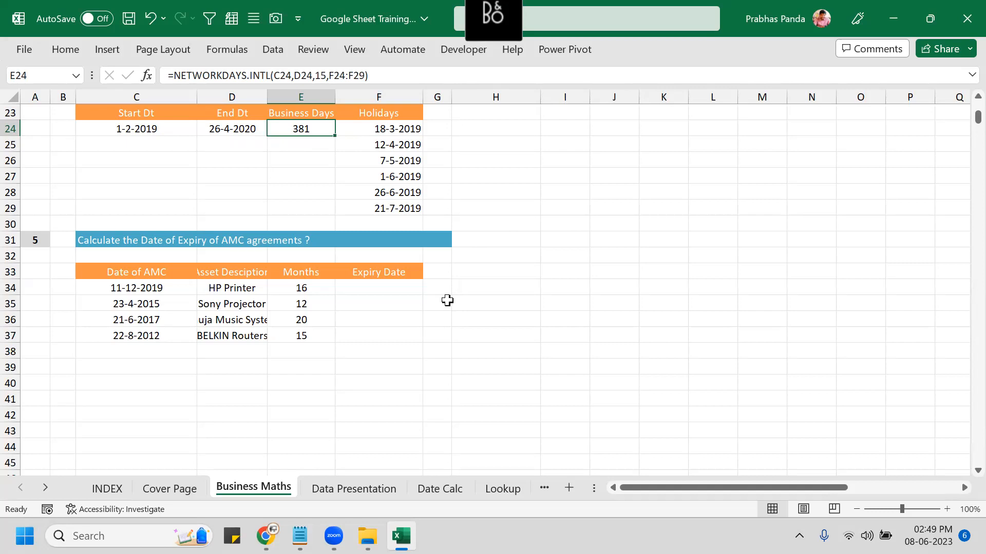
Close Excel without saving and return to the FLIPKART TRAINING spreadsheet in Chrome.
left_click(949, 21)
left_click(513, 288)
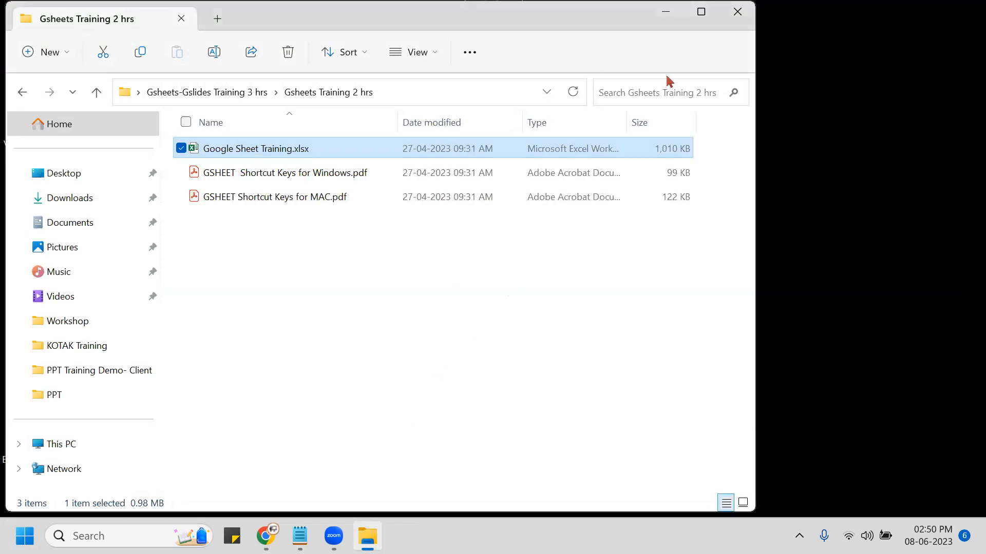
left_click(666, 12)
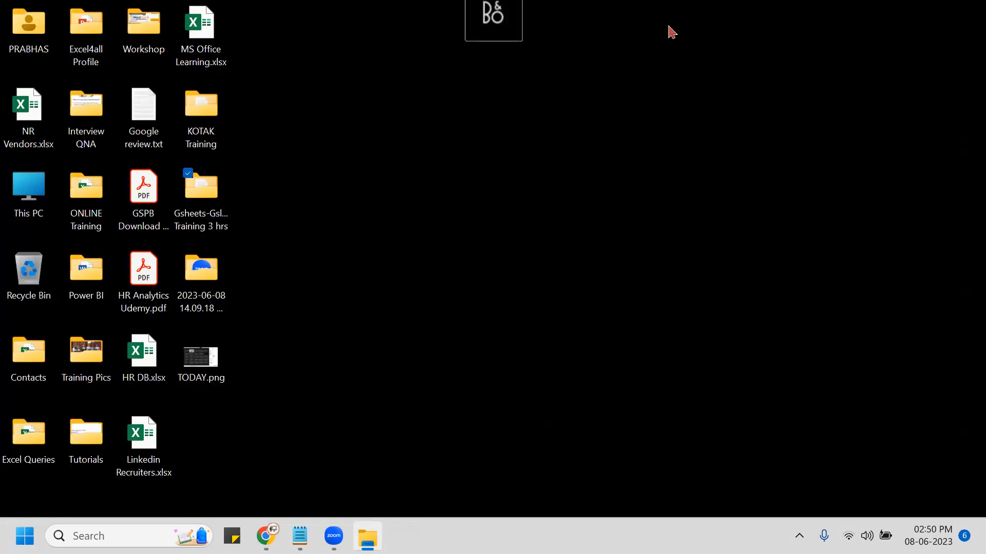
left_click(266, 536)
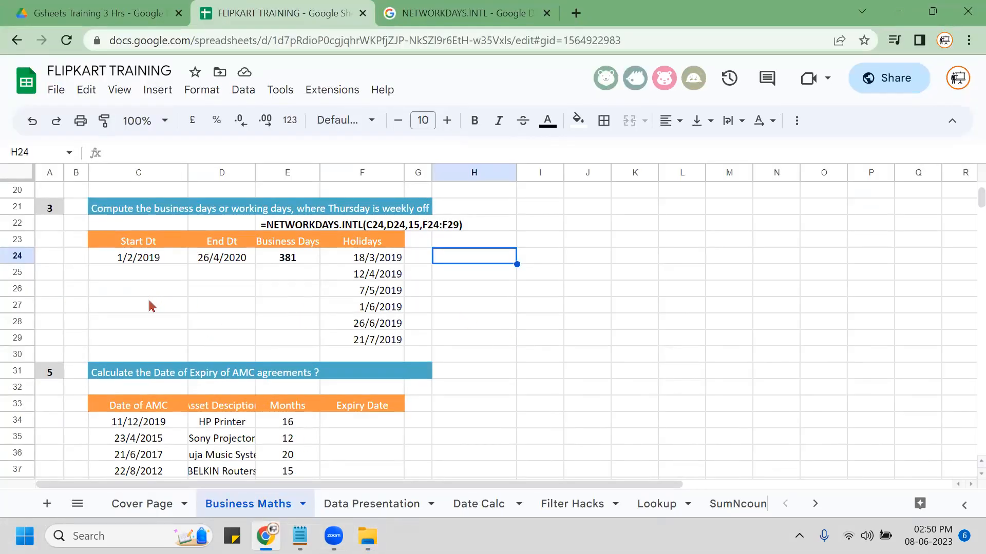
scroll(150, 306, "down", 4)
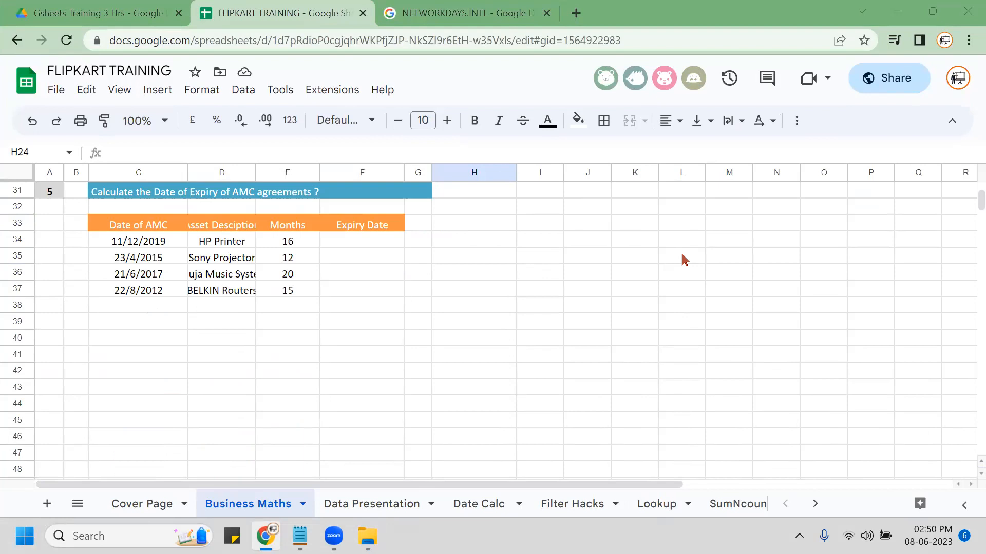
scroll(308, 318, "up", 1)
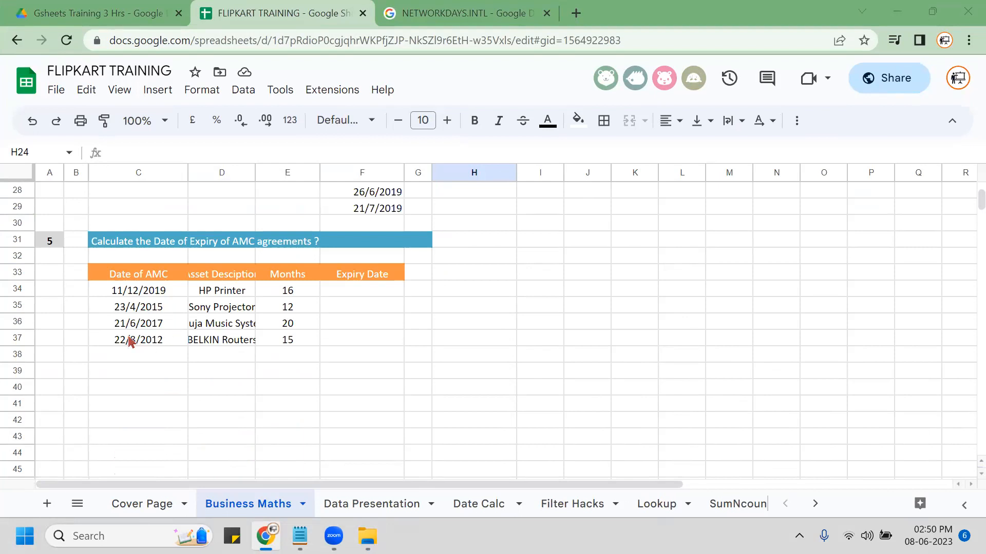
left_click(224, 297)
left_click(302, 294)
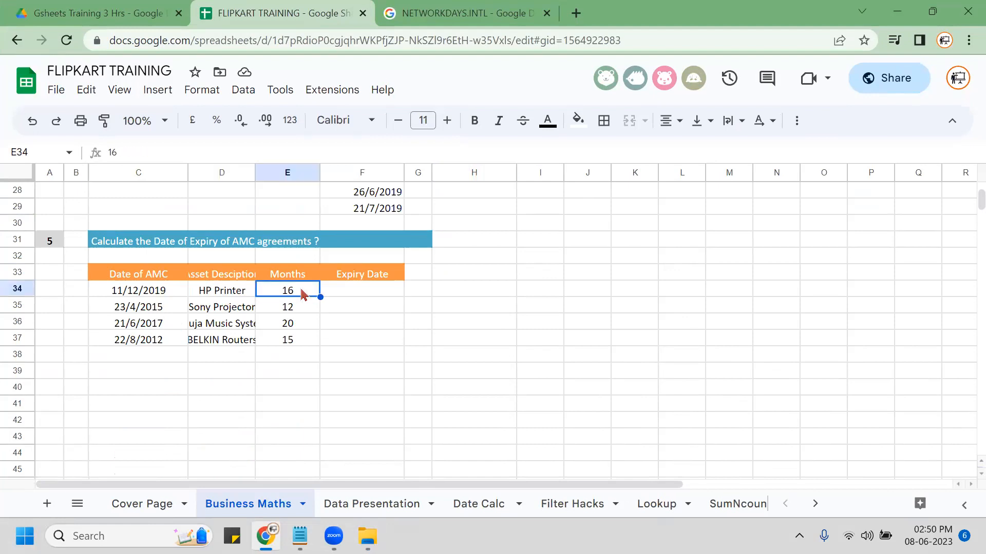
left_click(357, 296)
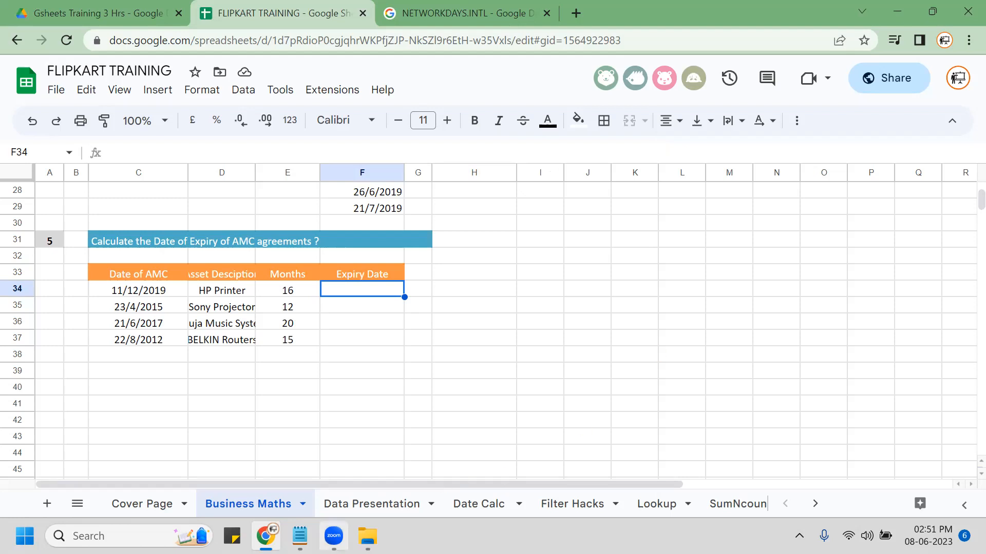
Open Google Sheet Training.xlsx and select cell E24 on the Business Maths sheet.
left_click(367, 536)
double_click(307, 149)
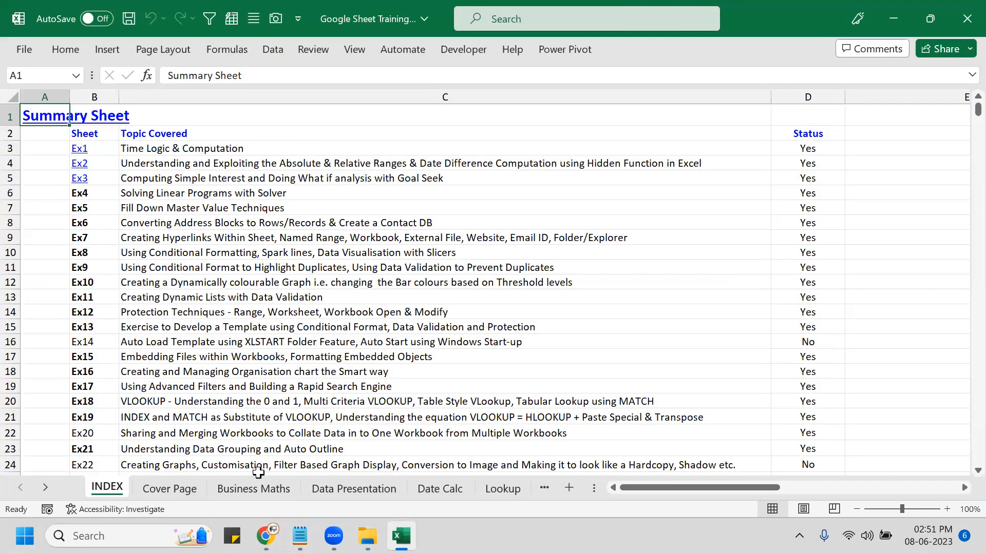
left_click(262, 494)
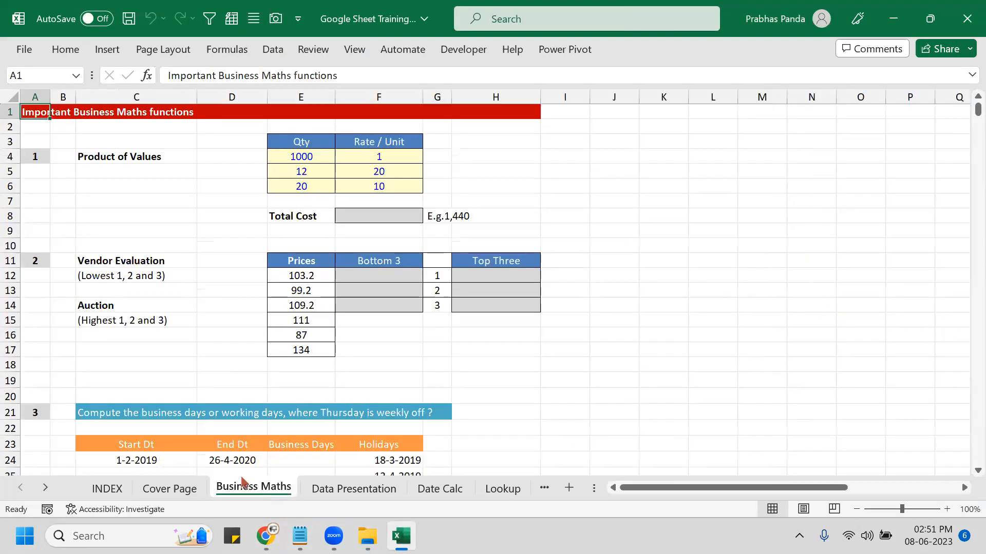
scroll(316, 367, "down", 5)
left_click(307, 229)
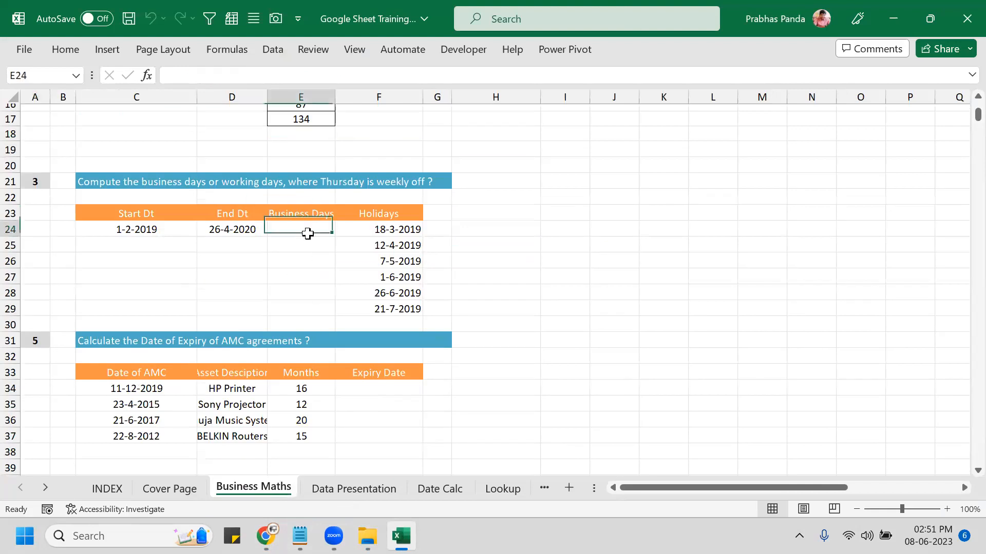
Begin a NETWORKDAYS.INTL formula in E24 with C24 and D24, reviewing the weekend options.
type("=NET")
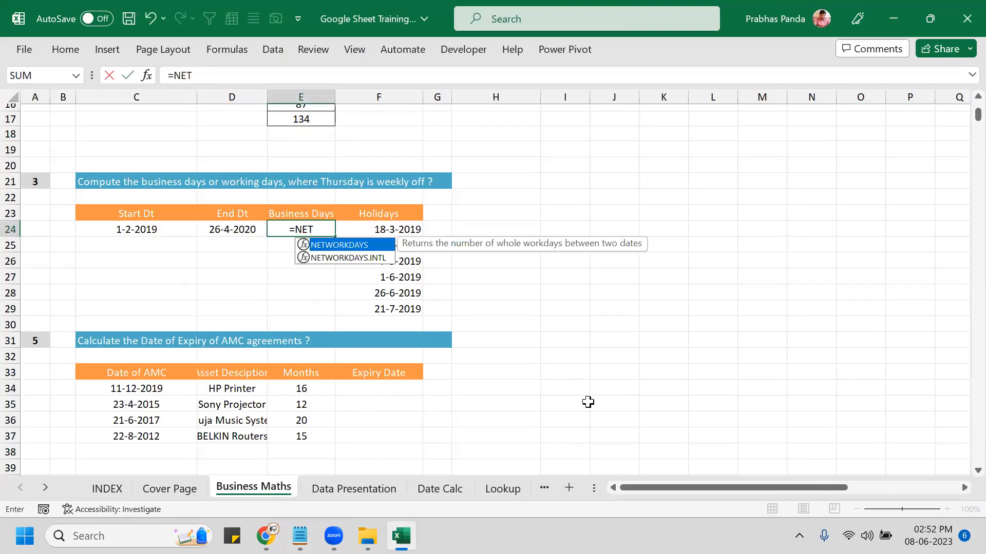
key("Down")
key("Tab")
key("Left")
key("Left")
type(",")
key("Left")
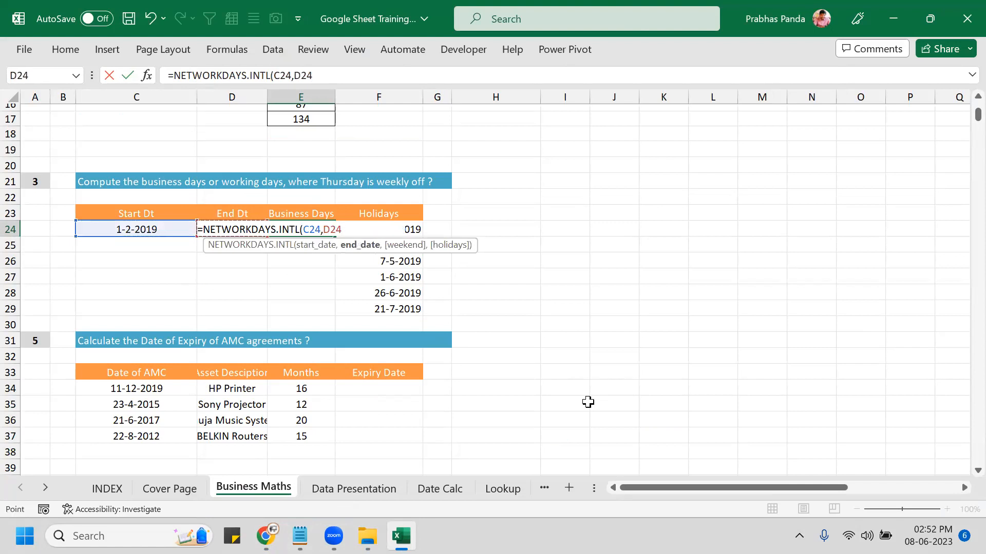
type(",")
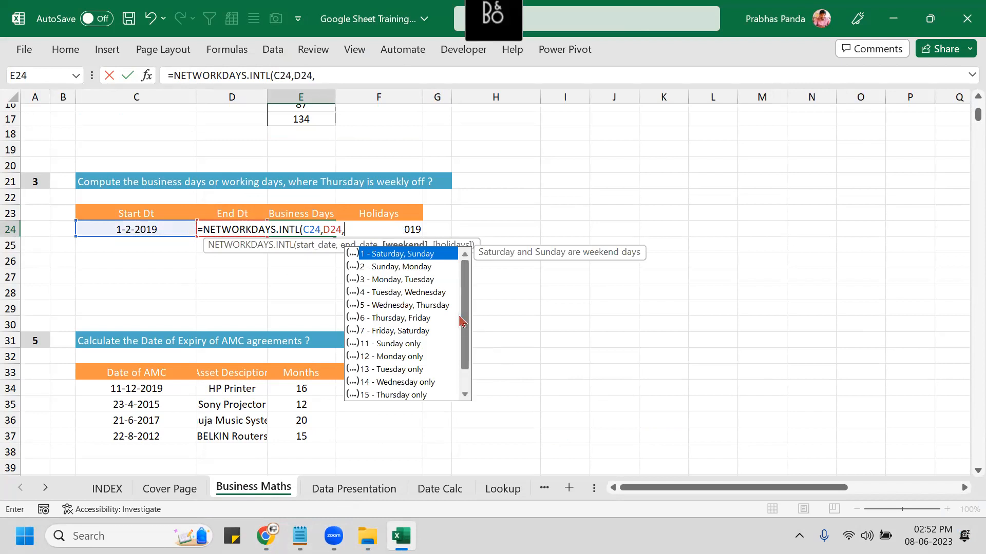
scroll(464, 325, "down", 1)
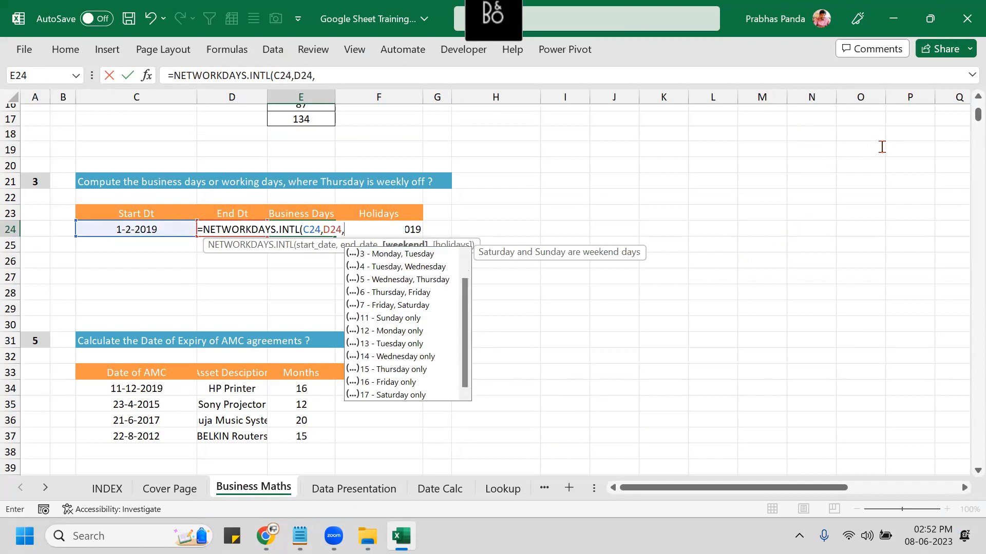
left_click(401, 296)
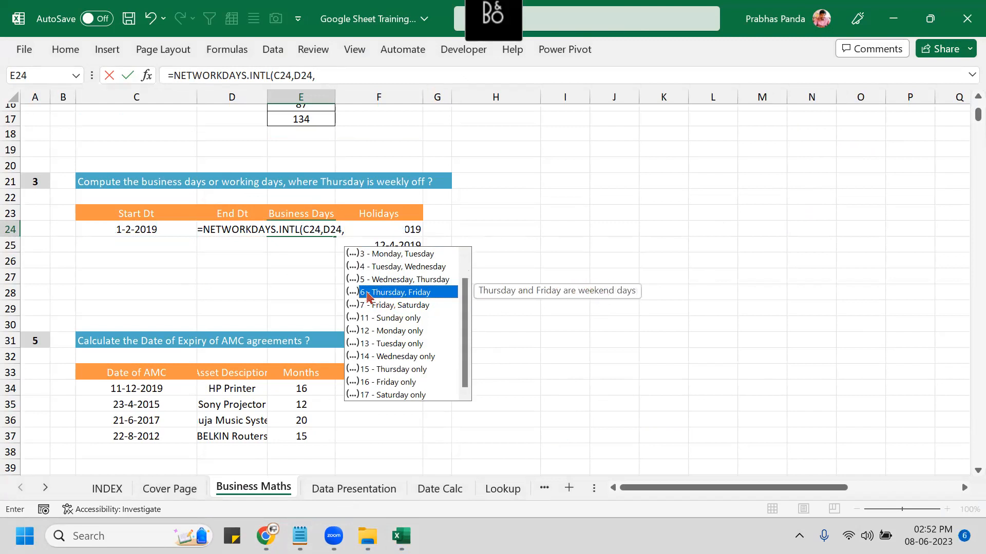
Cancel the formula, save the workbook, and switch back to the FLIPKART TRAINING spreadsheet.
left_click(264, 293)
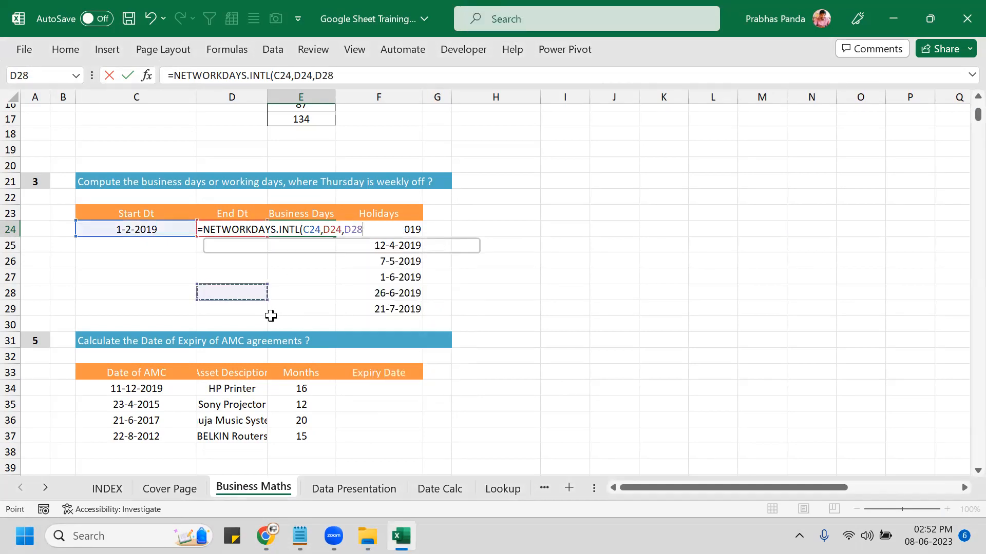
key("Escape")
key("ctrl+s")
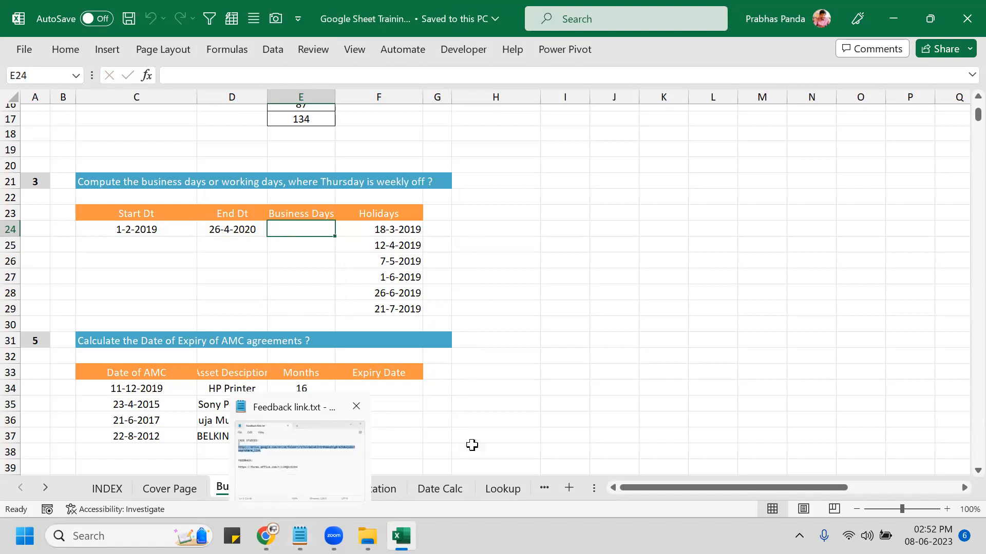
mouse_move(265, 536)
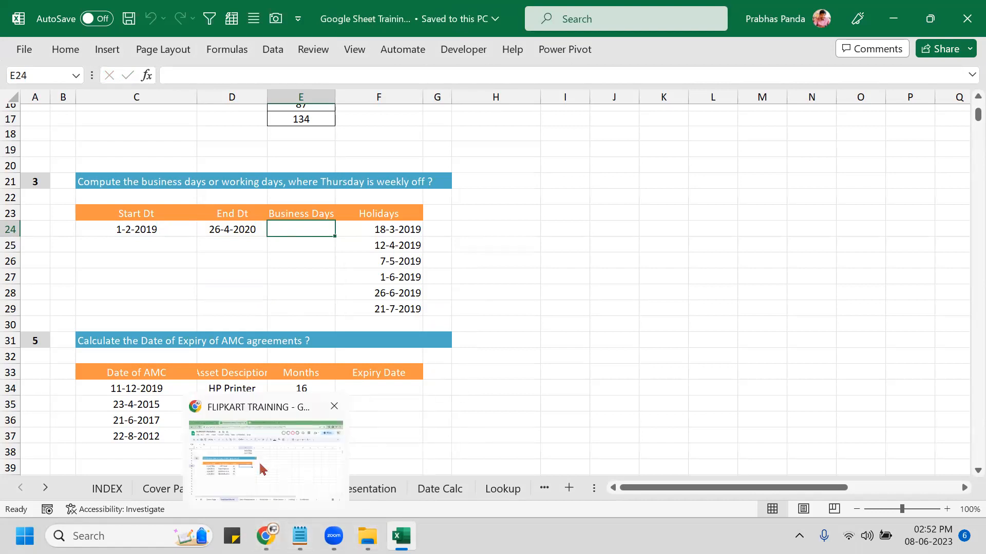
left_click(260, 469)
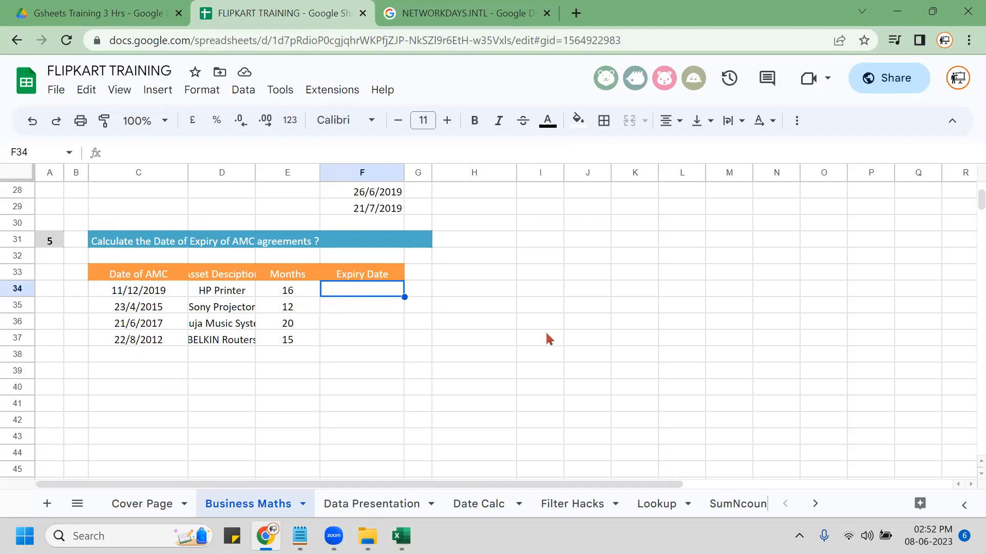
Enter =EDATE(C34,E34) in F34 and auto-fill the expiry dates down to F37.
type("=")
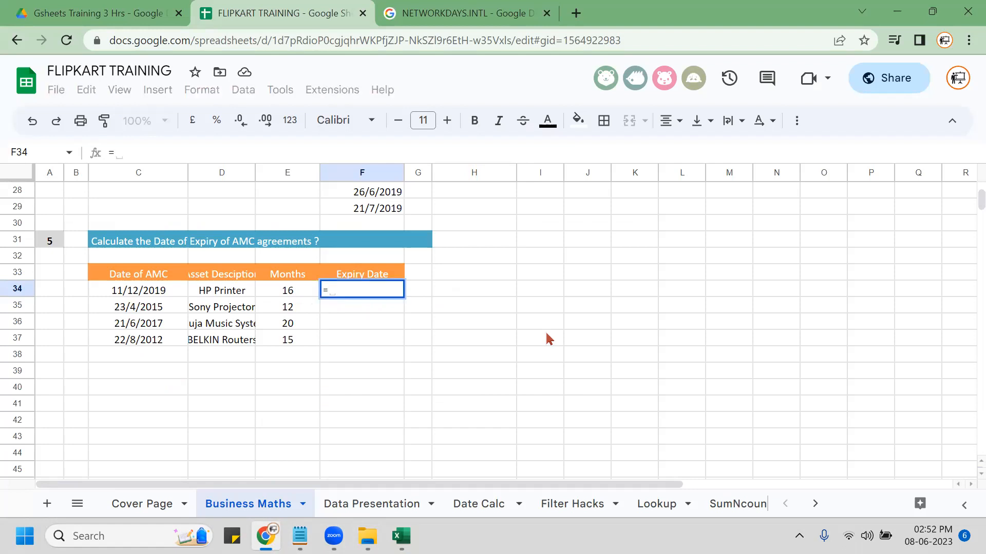
type("EDATE(")
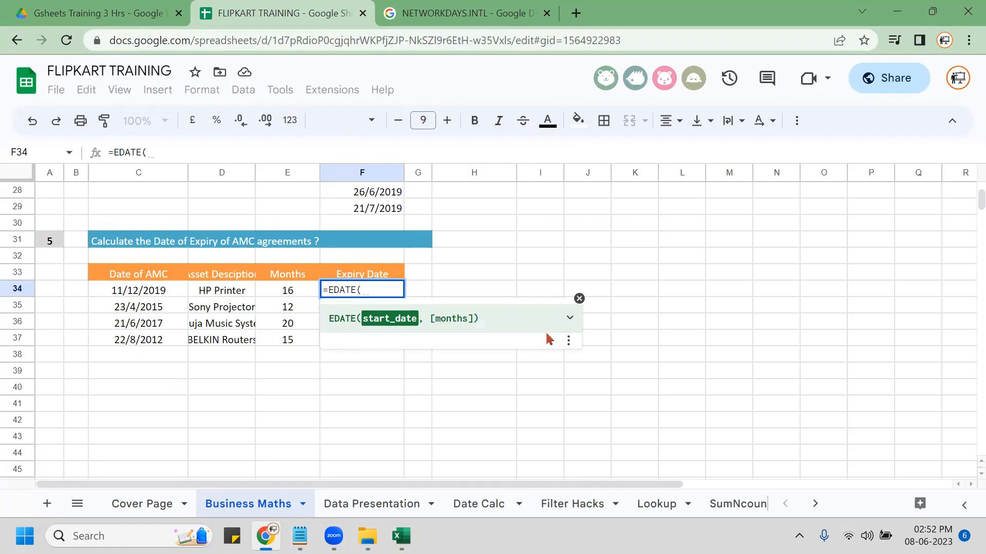
key("Left")
key("Left")
key("Left")
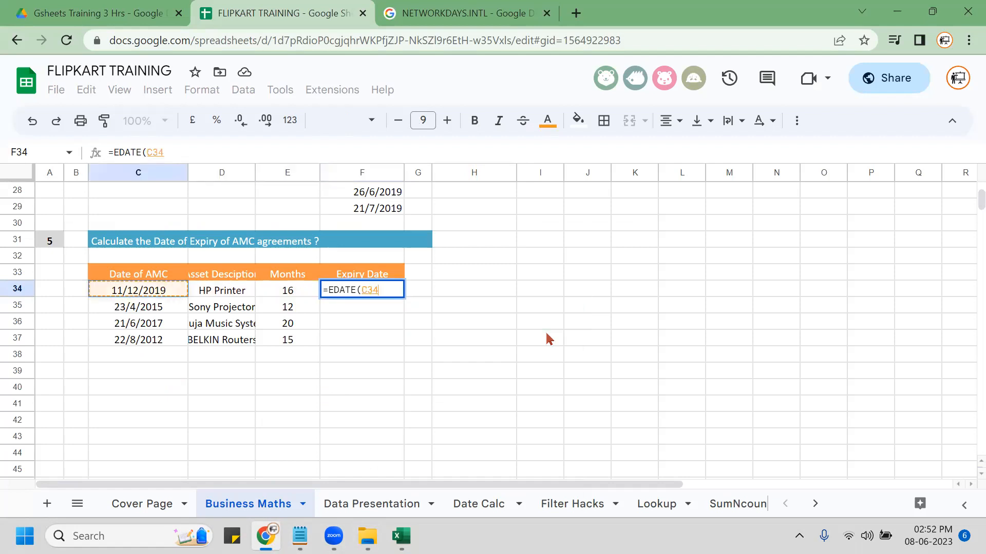
type(",")
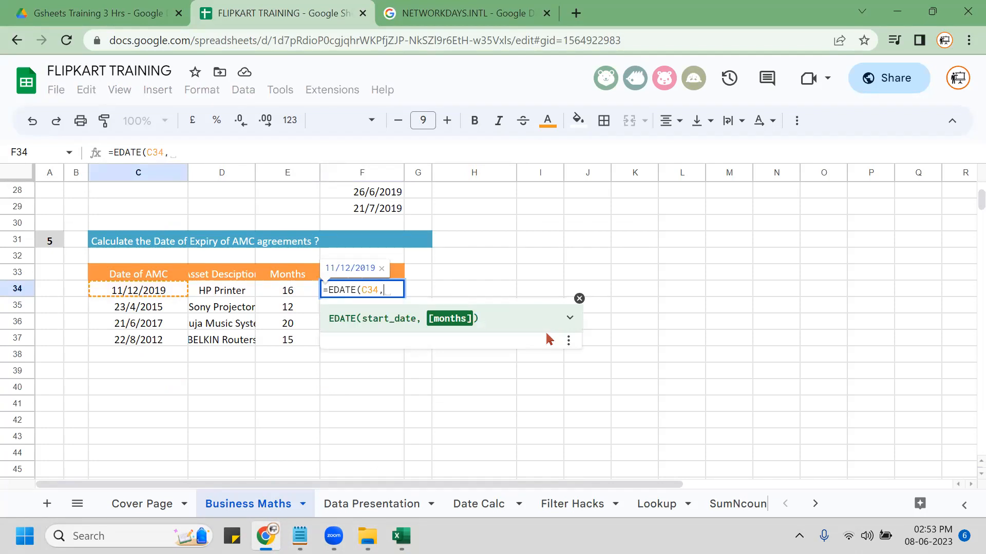
key("Left")
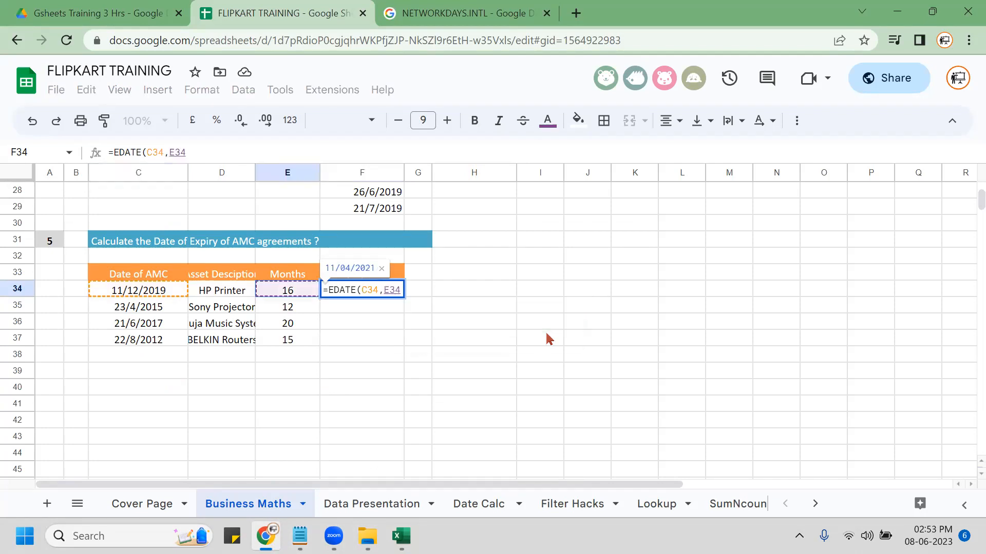
key("Return")
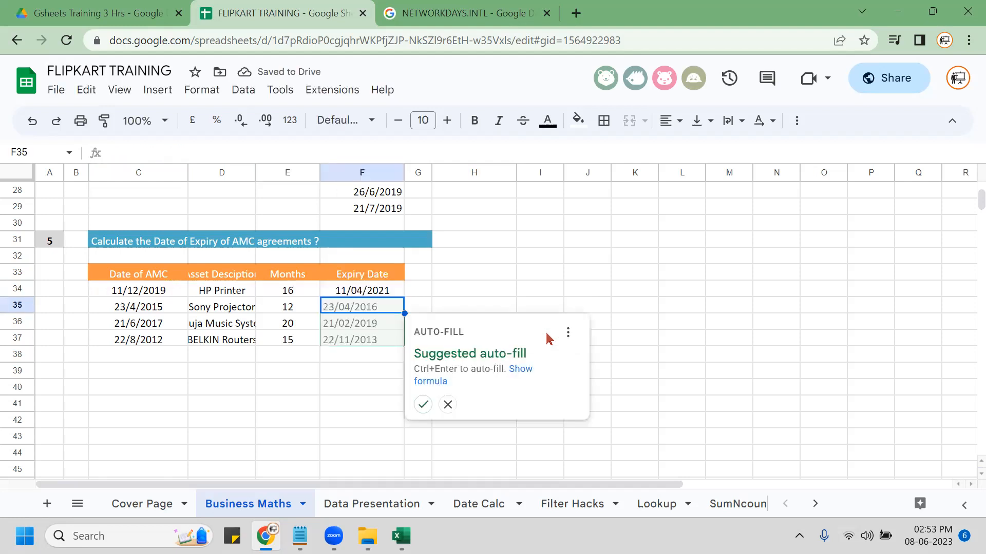
key("ctrl+Return")
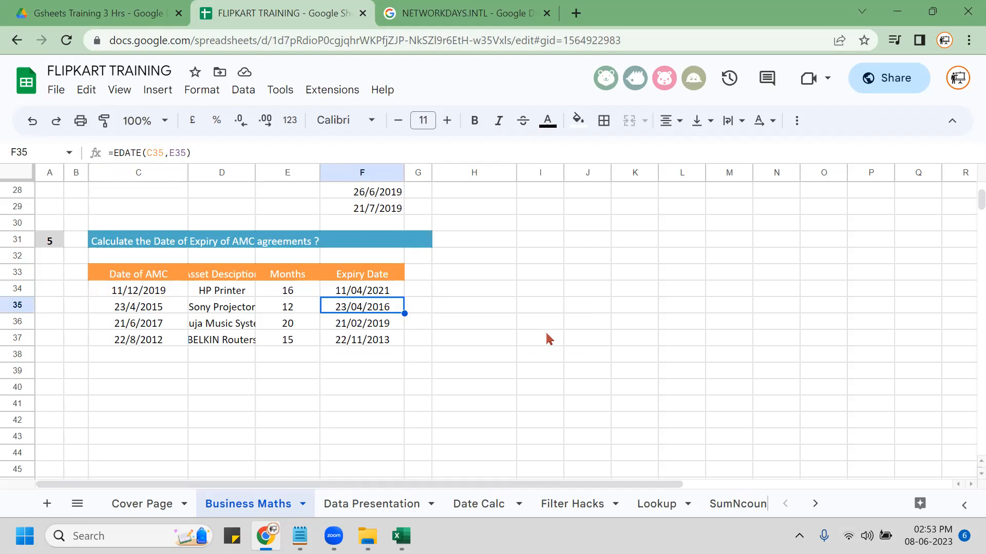
key("Up")
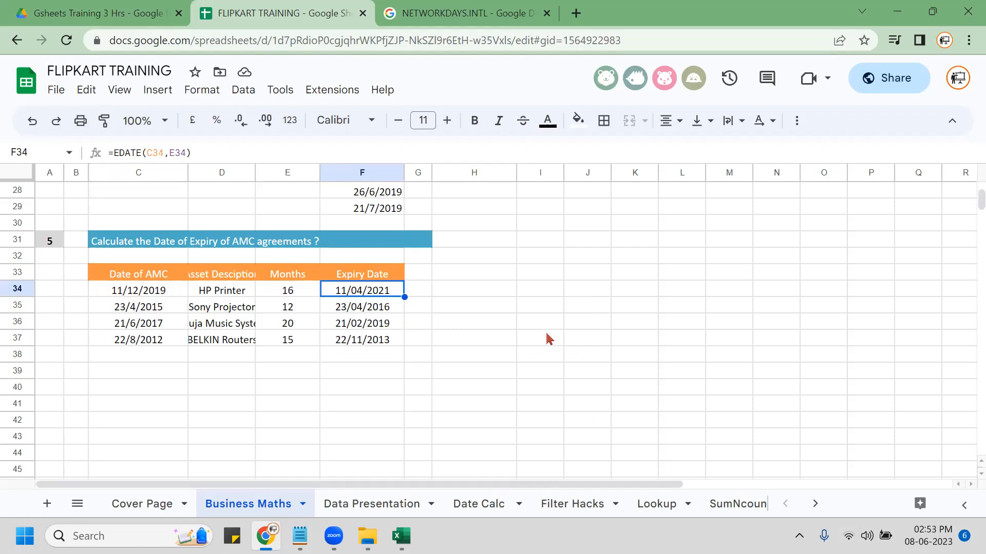
Copy the EDATE formula text into F32 as a bold label.
key("F2")
key("ctrl+a")
key("ctrl+c")
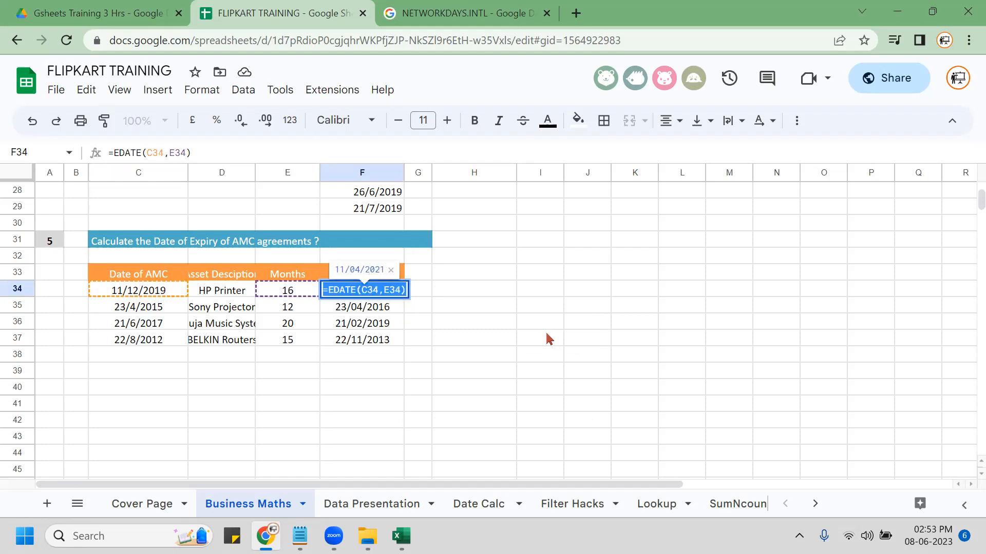
key("Escape")
key("Up")
key("Up")
key("F2")
key("ctrl+v")
key("Return")
key("Up")
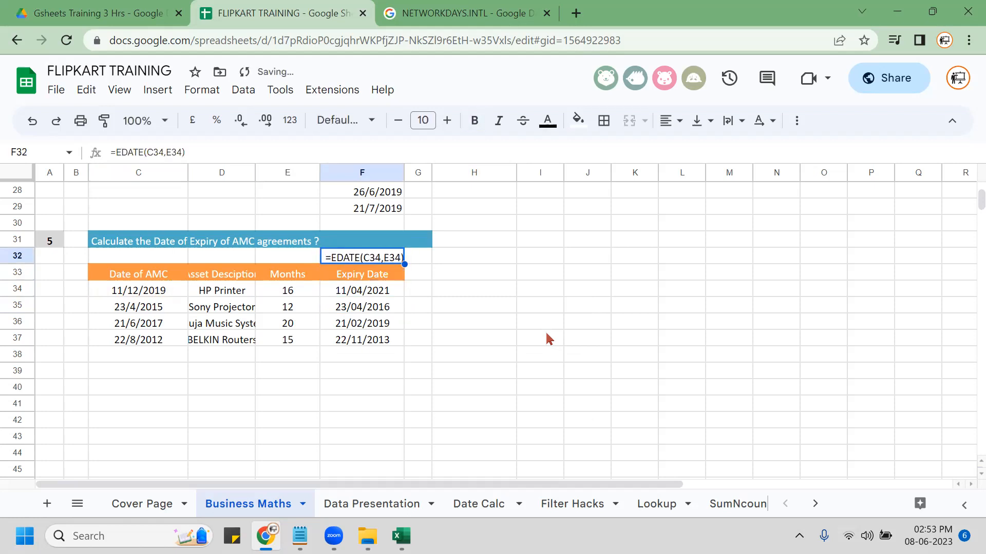
key("ctrl+b")
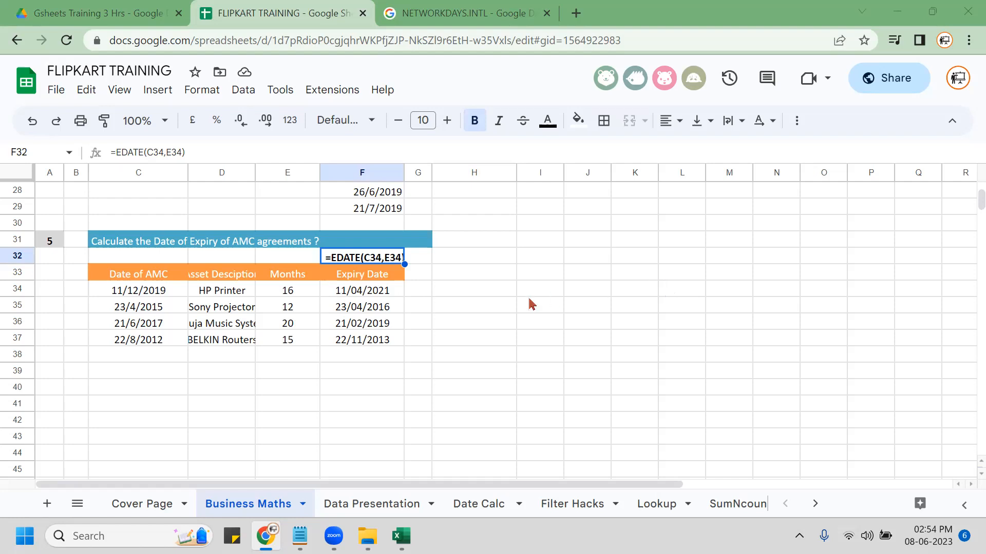
left_click(374, 296)
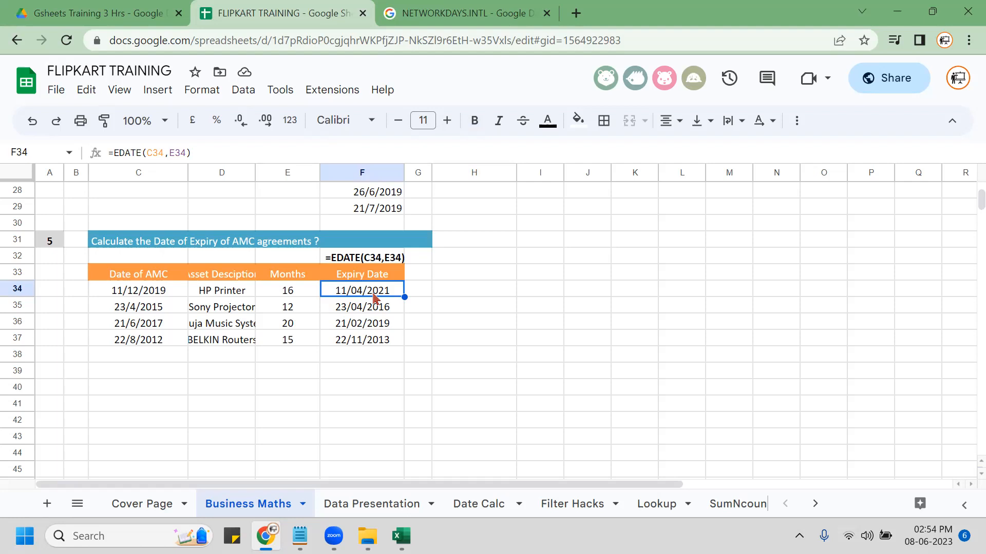
key("Down")
key("Down")
key("Down")
key("Down")
key("Down")
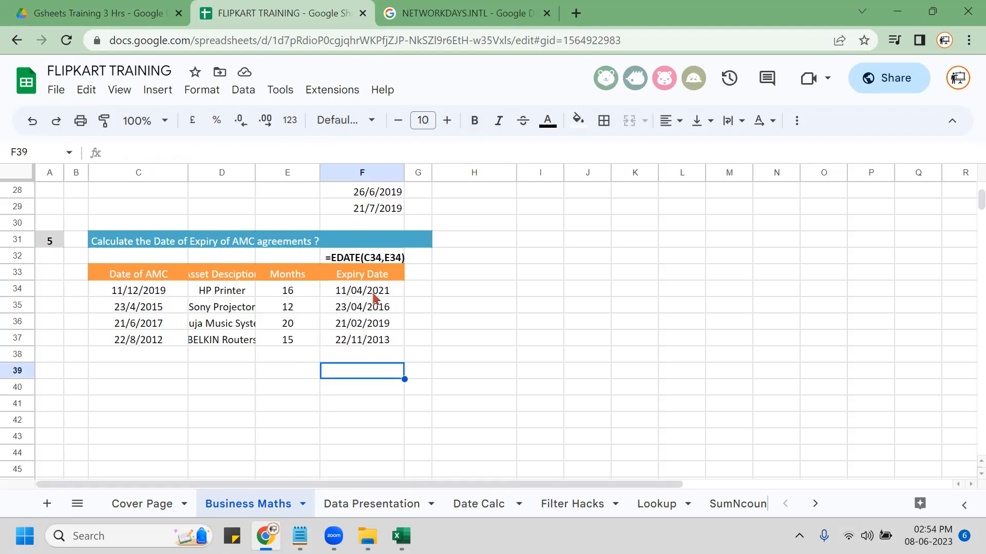
key("Left")
type("=")
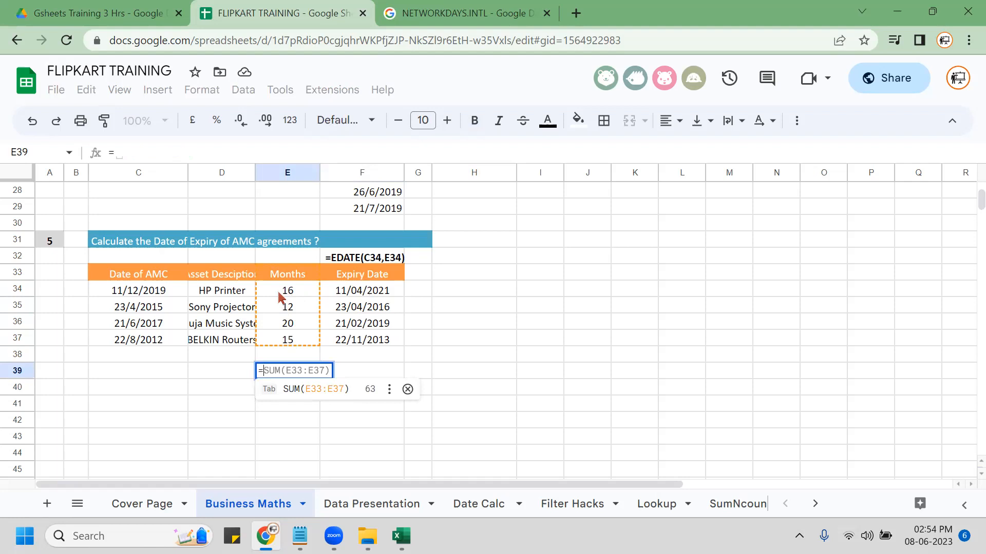
key("Left")
key("Left")
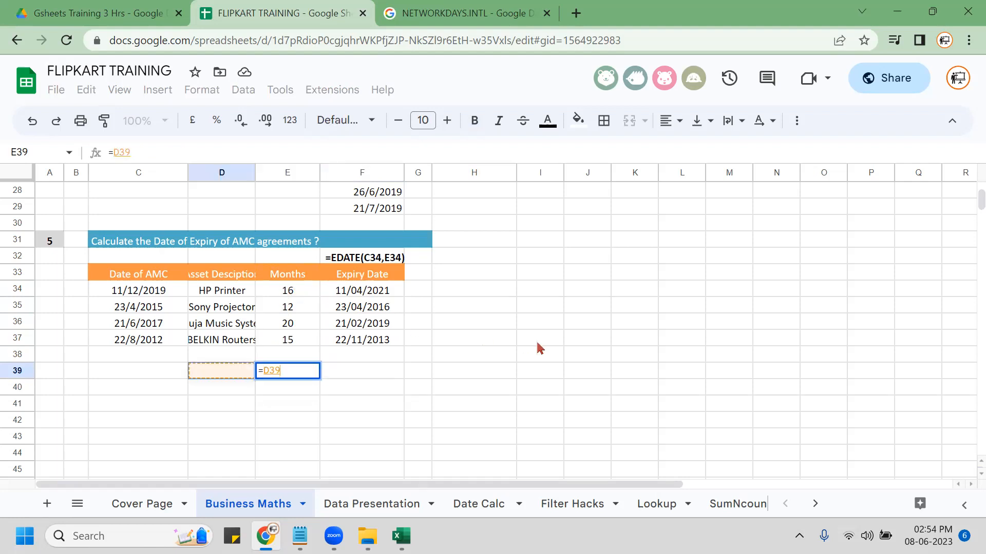
key("Up")
key("Up")
key("Up")
key("Up")
key("Up")
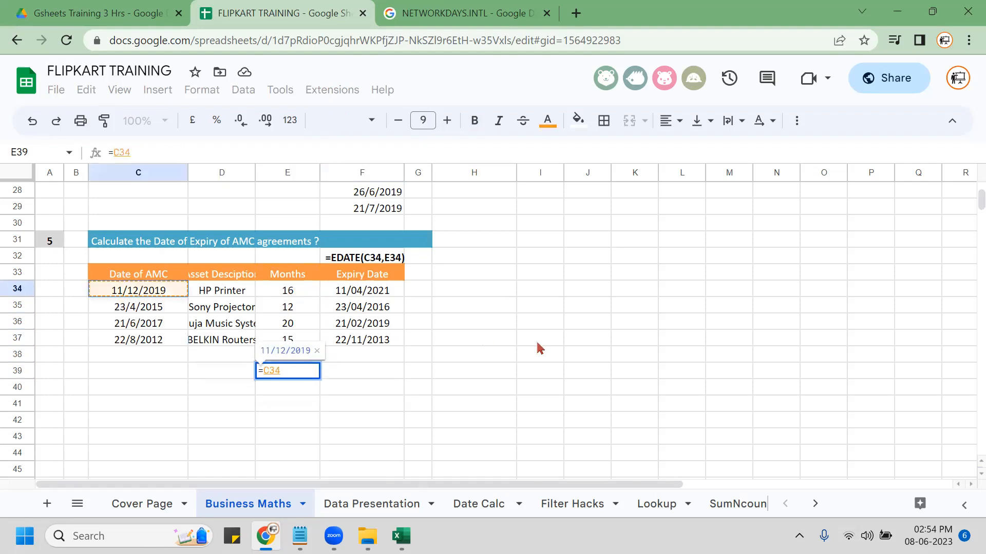
type("+")
key("Up")
key("Up")
key("Up")
key("Up")
key("Up")
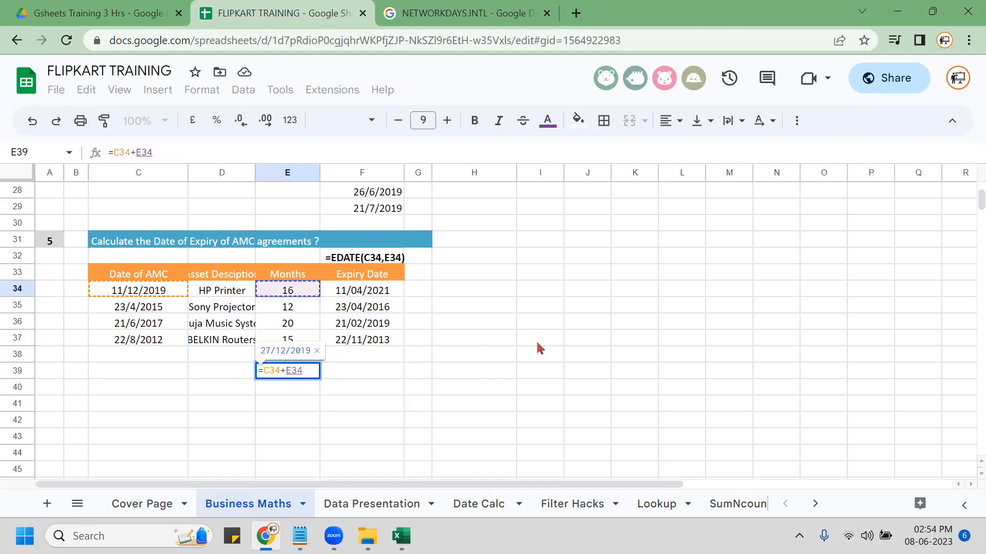
key("Return")
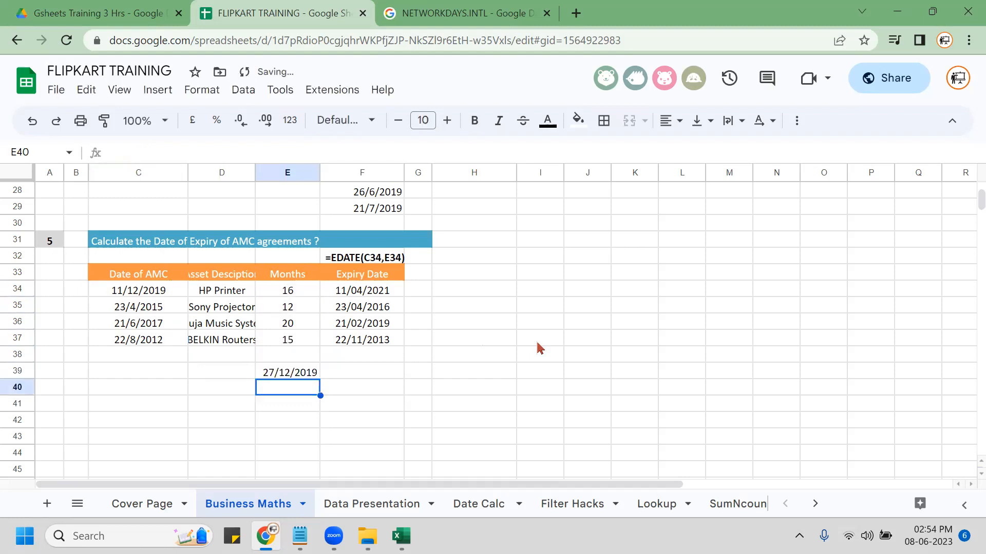
key("Up")
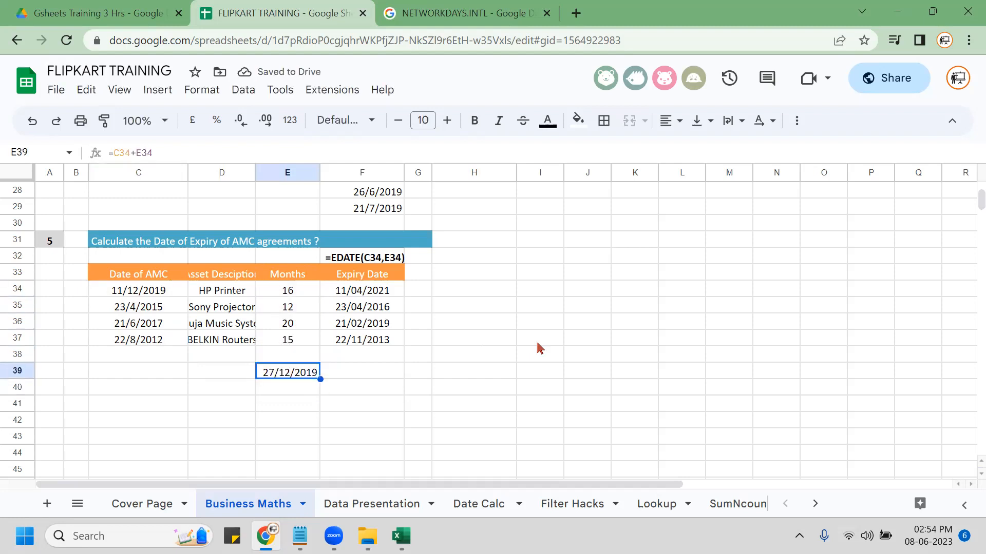
key("Delete")
left_click(381, 311)
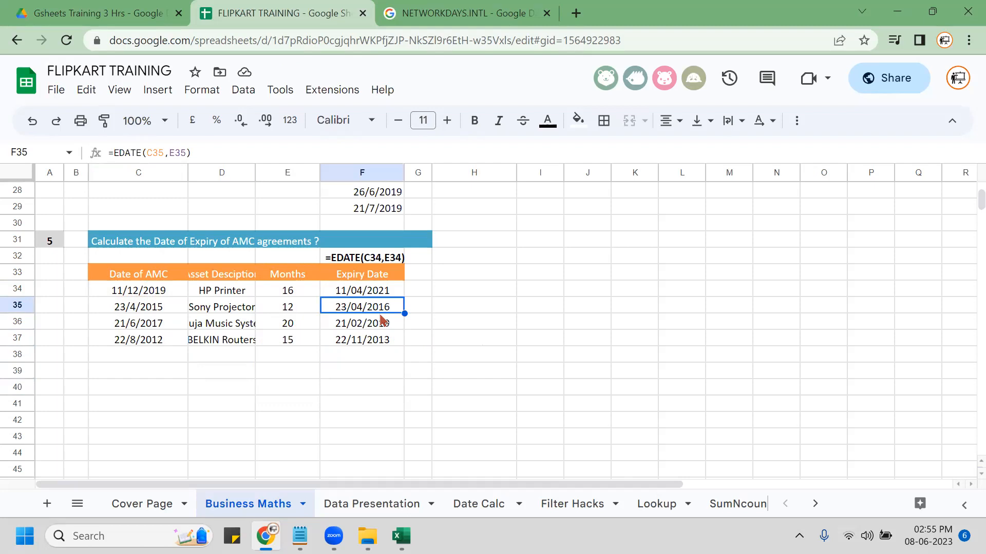
key("Up")
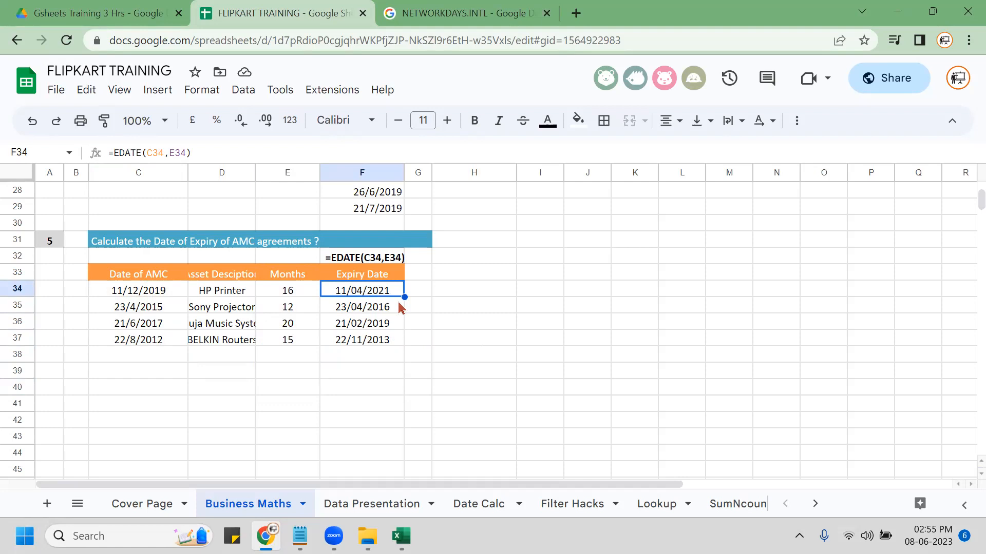
Add a centred, bold, underlined DAY heading in H33.
left_click(469, 273)
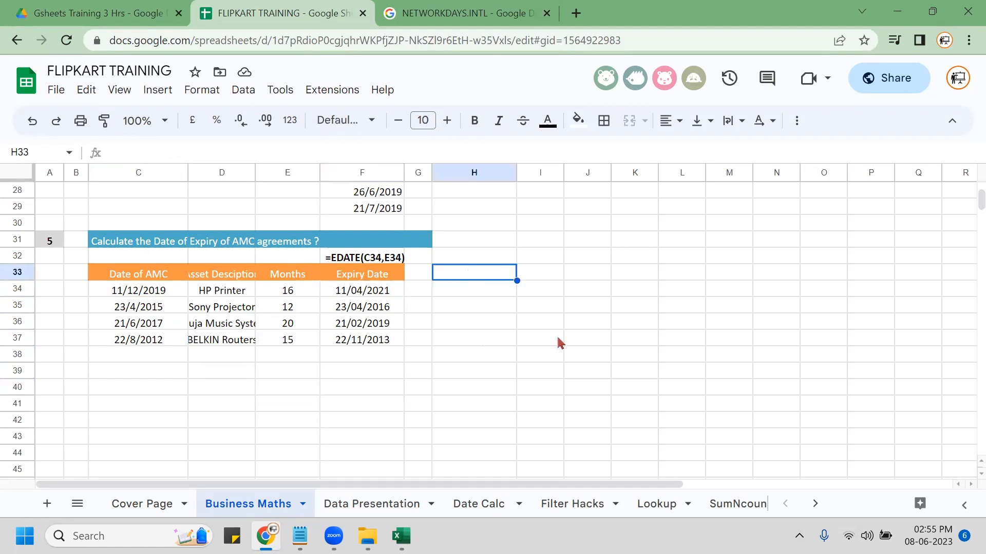
type("DAY")
key("Return")
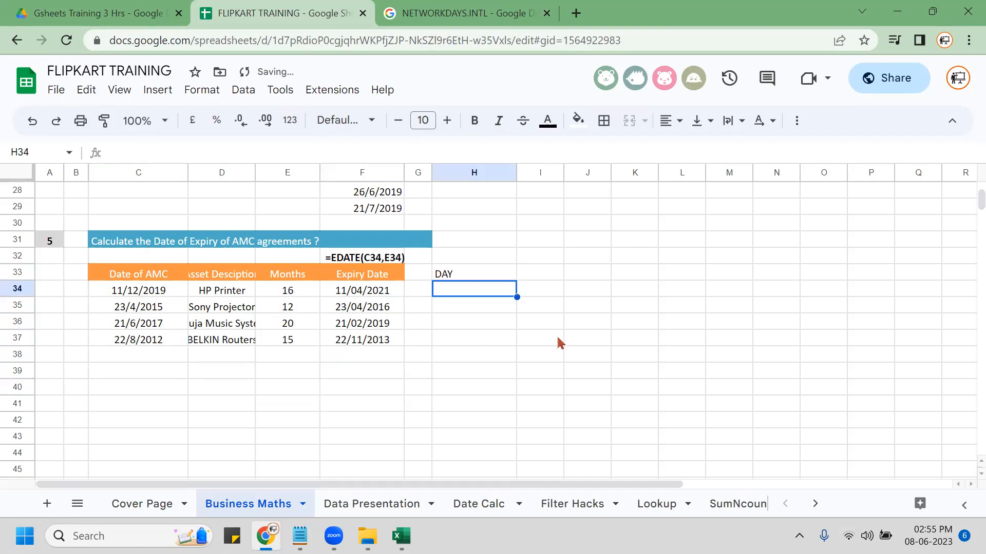
key("Up")
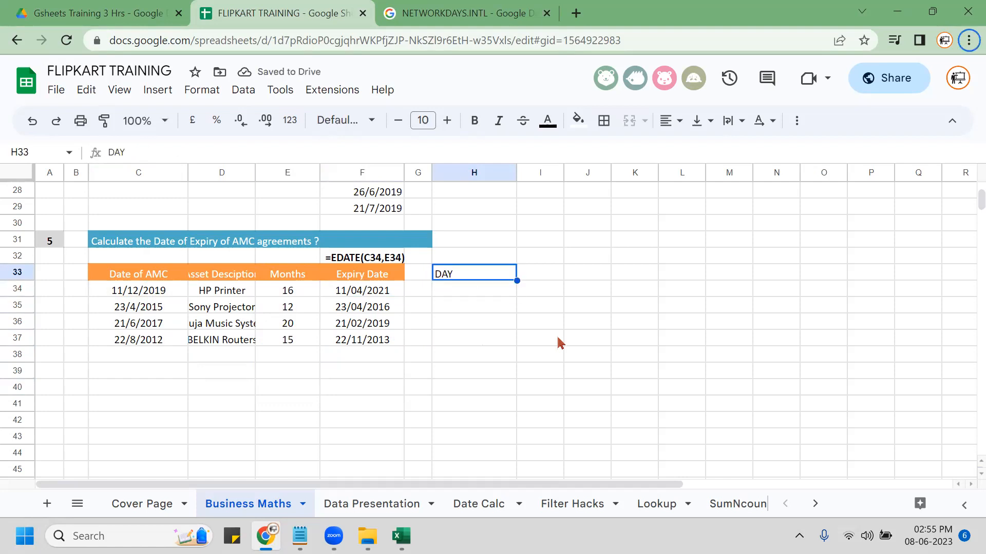
key("ctrl+t")
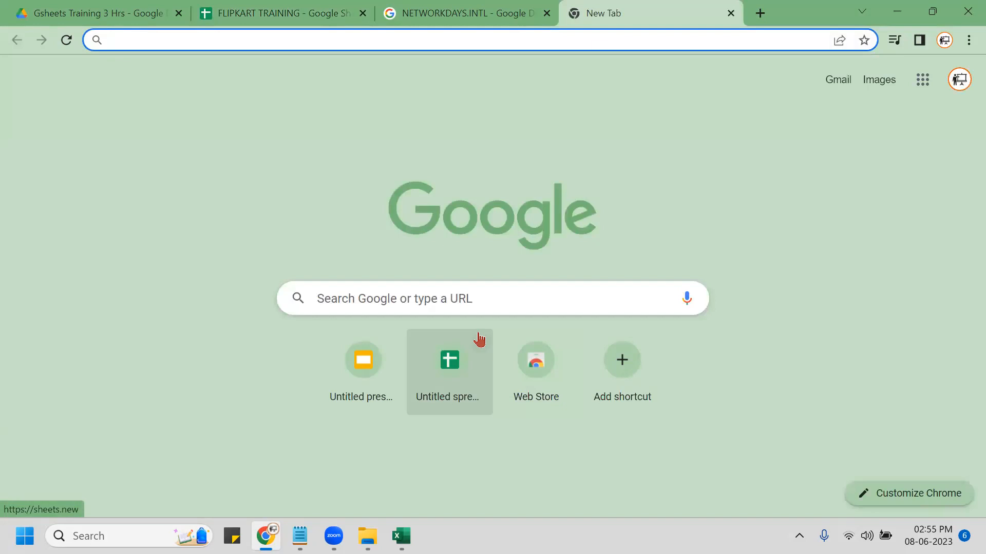
key("ctrl+w")
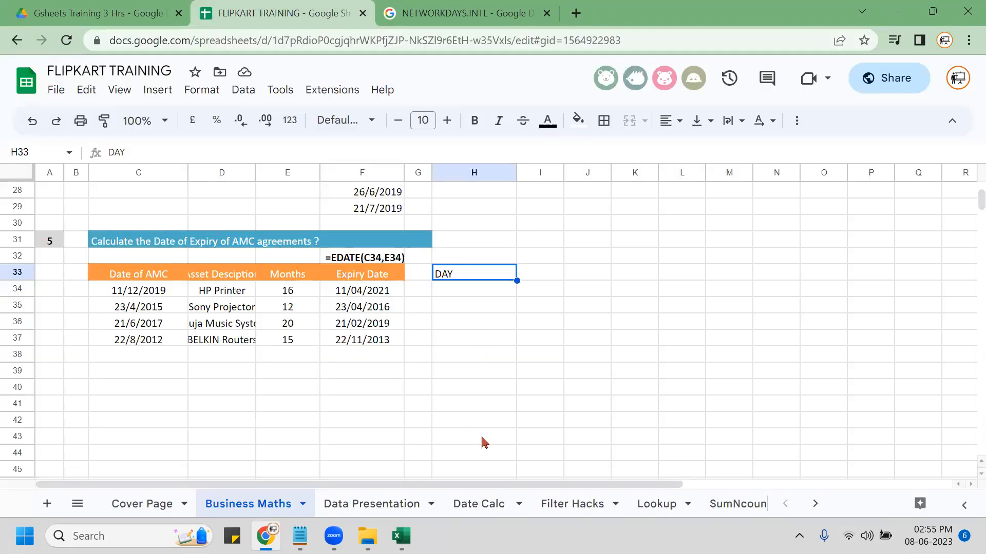
key("ctrl+shift+e")
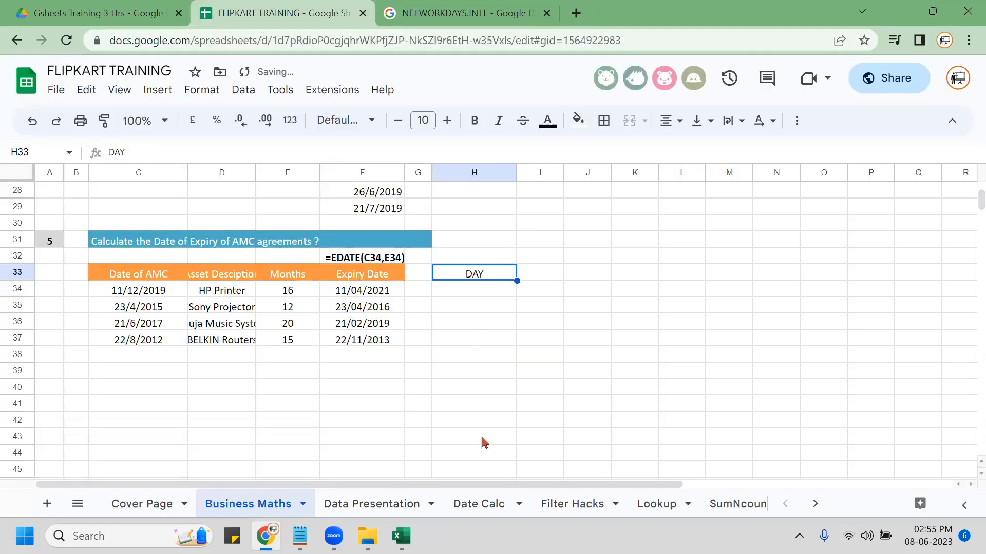
key("ctrl+b")
key("ctrl+u")
key("shift+Down")
key("shift+Down")
key("shift+Down")
key("shift+Down")
key("shift+Up")
key("shift+Up")
key("shift+Up")
key("shift+Up")
Start a =TEXT( formula in H34 referencing expiry date F34.
key("Down")
type("=TEXT(")
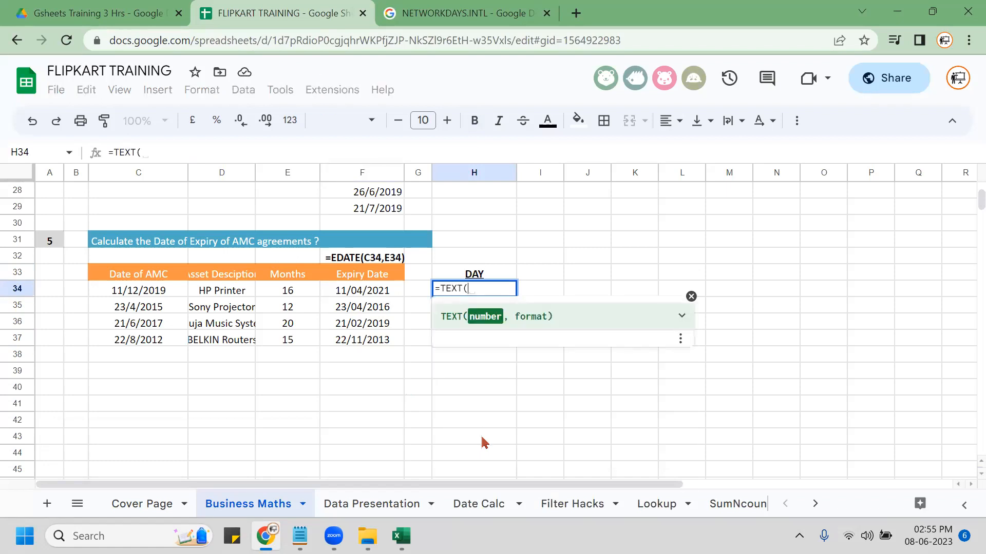
key("Left")
key("Left")
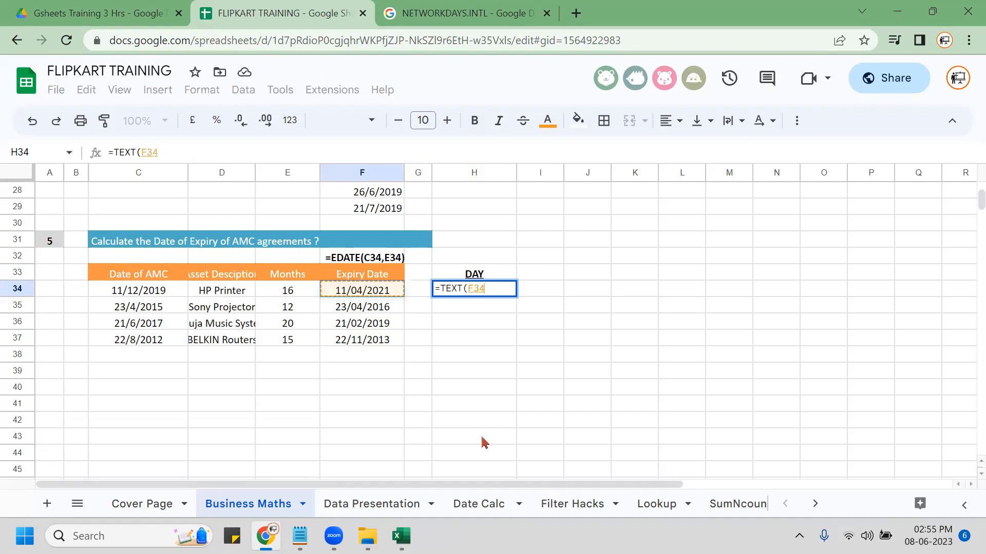
Complete =TEXT(F34,"DDDD") in H34, fill it down to H37, and centre the day names.
type(",")
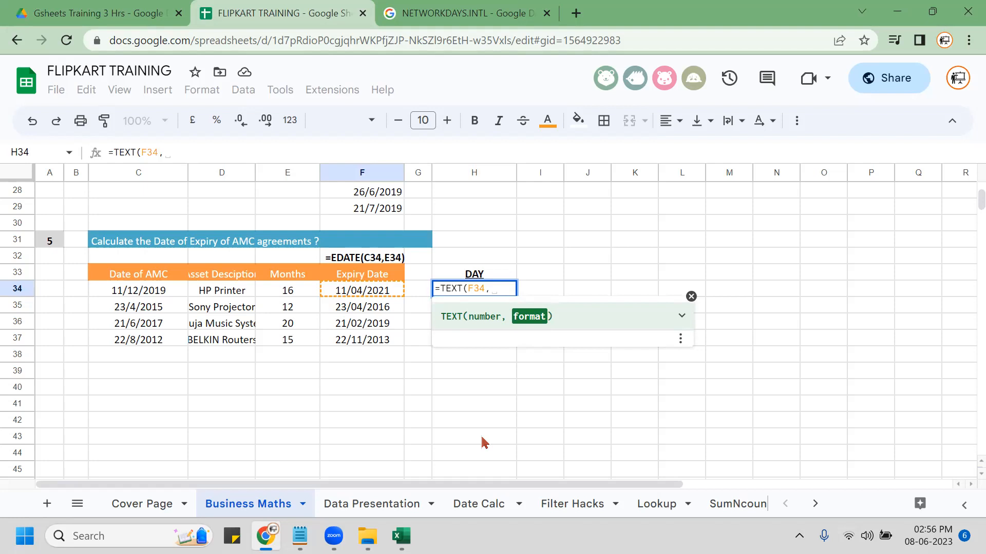
type("\"")
type("DDDD\"")
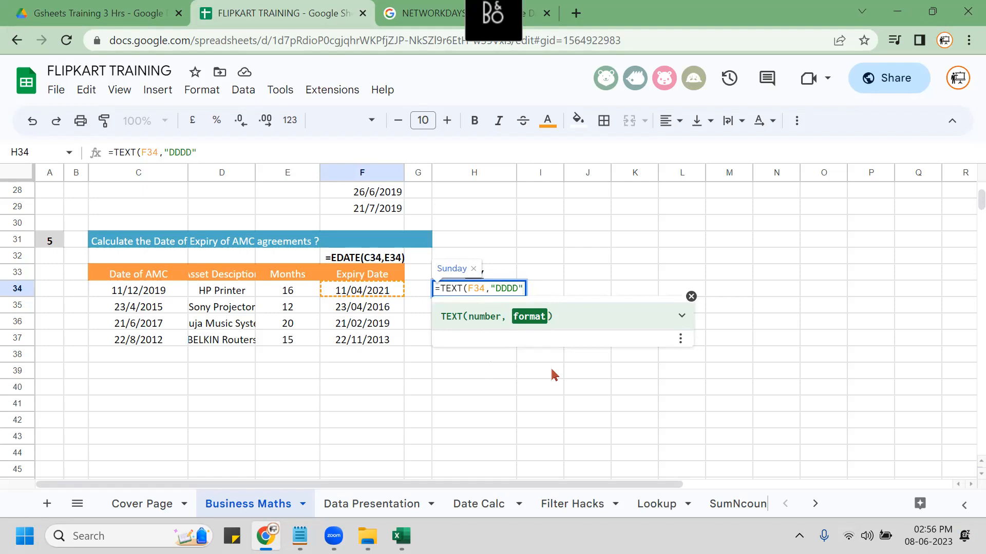
type(")")
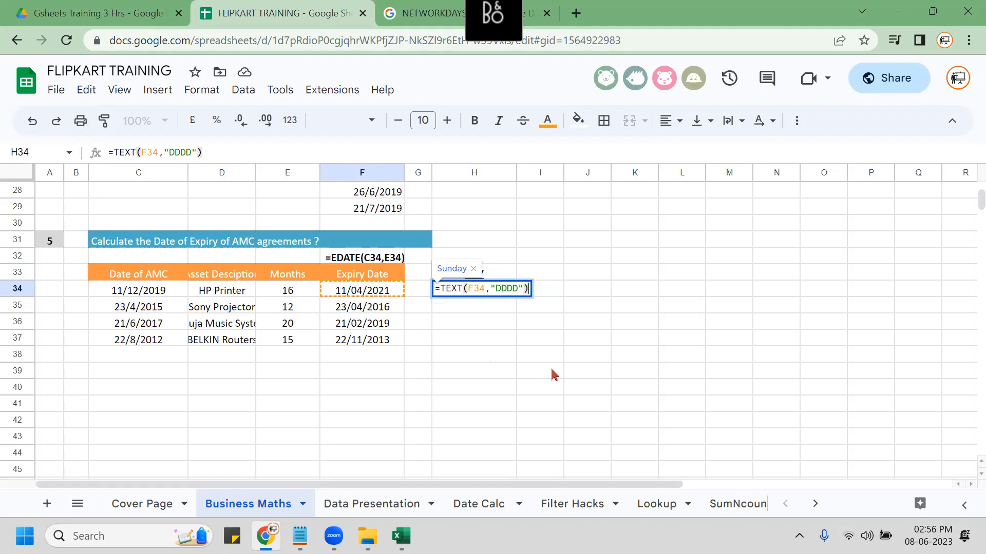
key("Return")
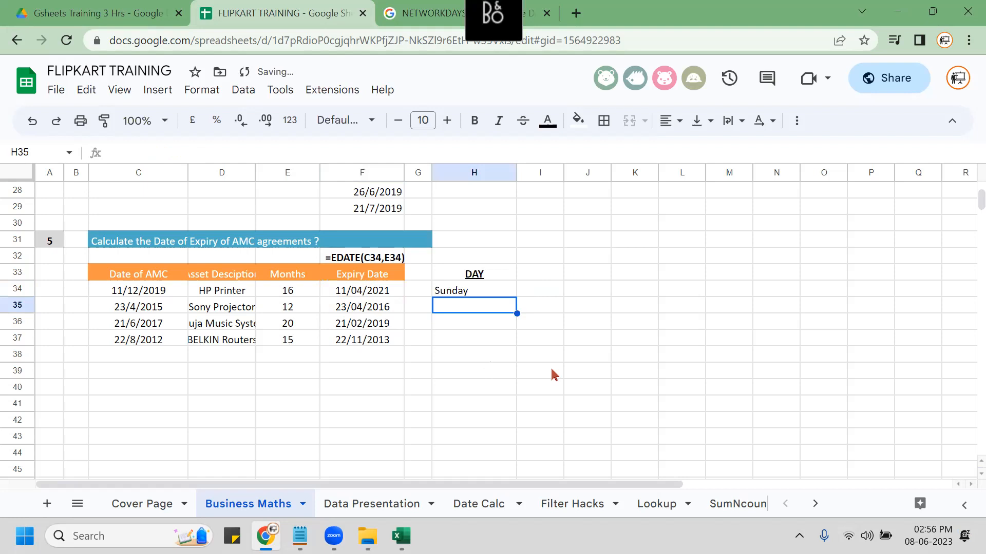
key("Up")
key("shift+Down")
key("shift+Down")
key("shift+Down")
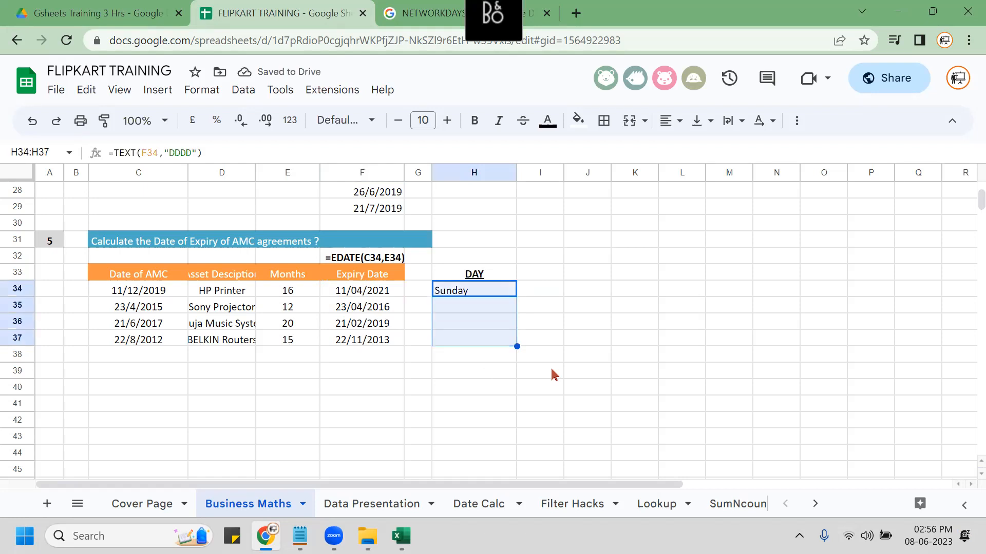
key("ctrl+d")
key("alt+h")
key("a")
key("c")
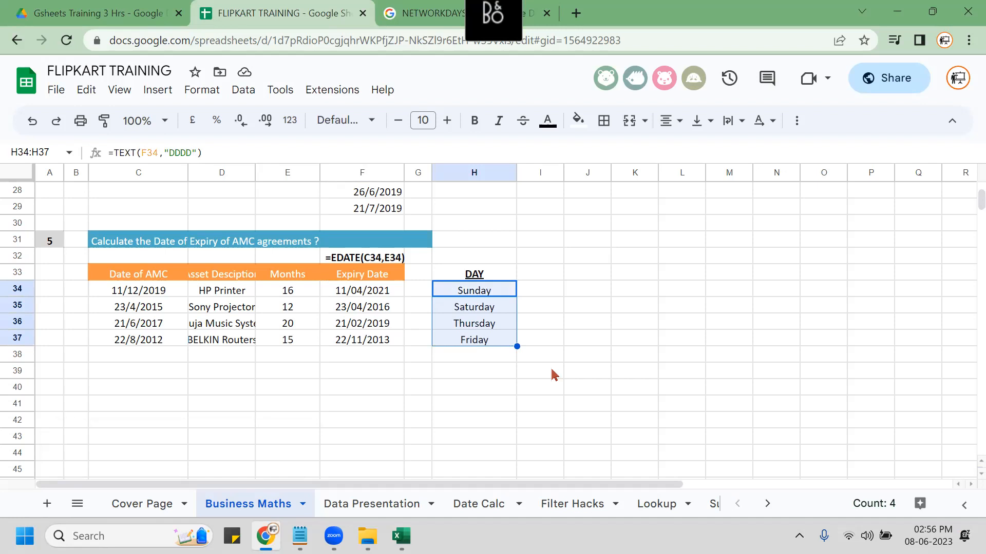
Write the day-name formula =TEXT(F34,"DDDD") as a text label in H32.
key("F2")
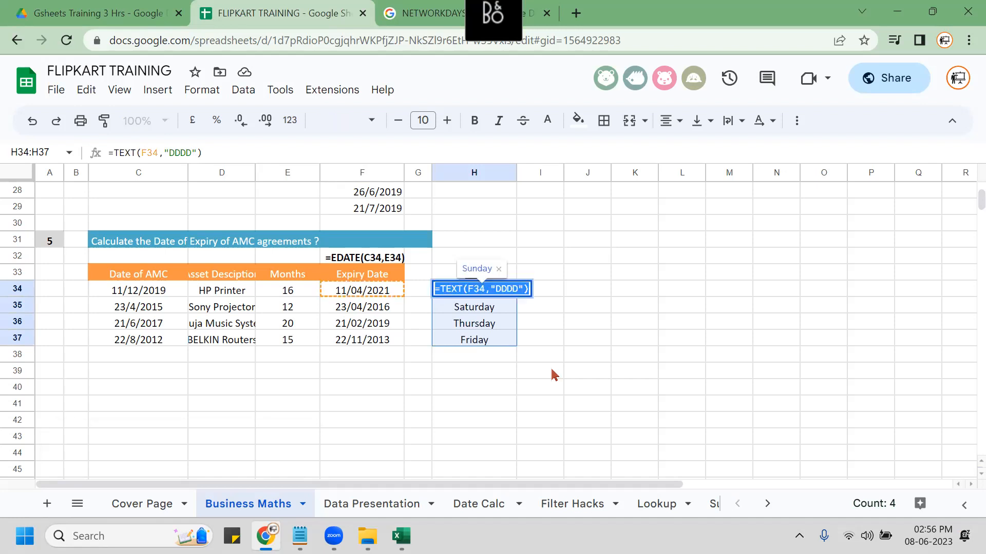
key("Escape")
key("Down")
key("Down")
key("Down")
key("Down")
key("Up")
key("Up")
key("Up")
key("Up")
key("Up")
key("Up")
type("'")
type("=TEXT(F34,\"DDDD\")")
key("Return")
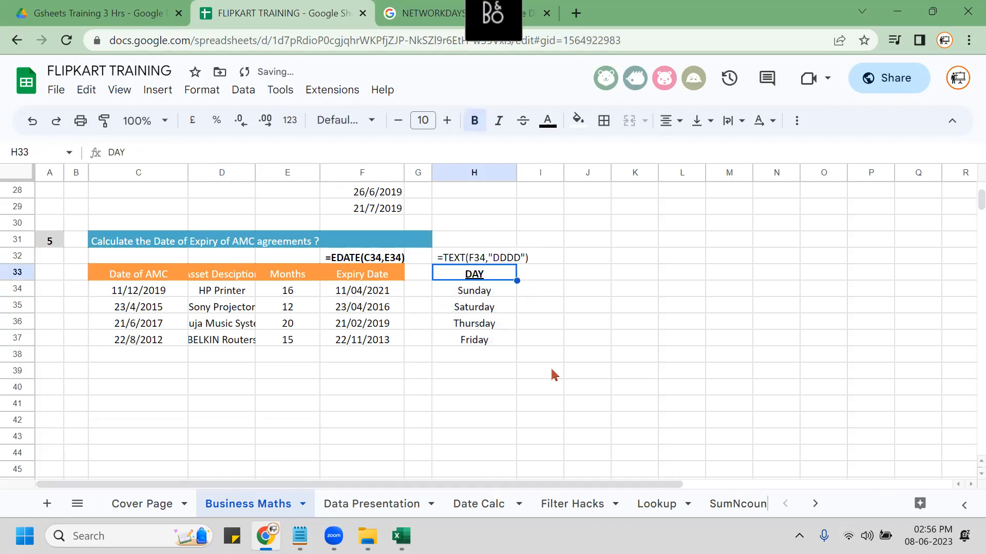
key("Up")
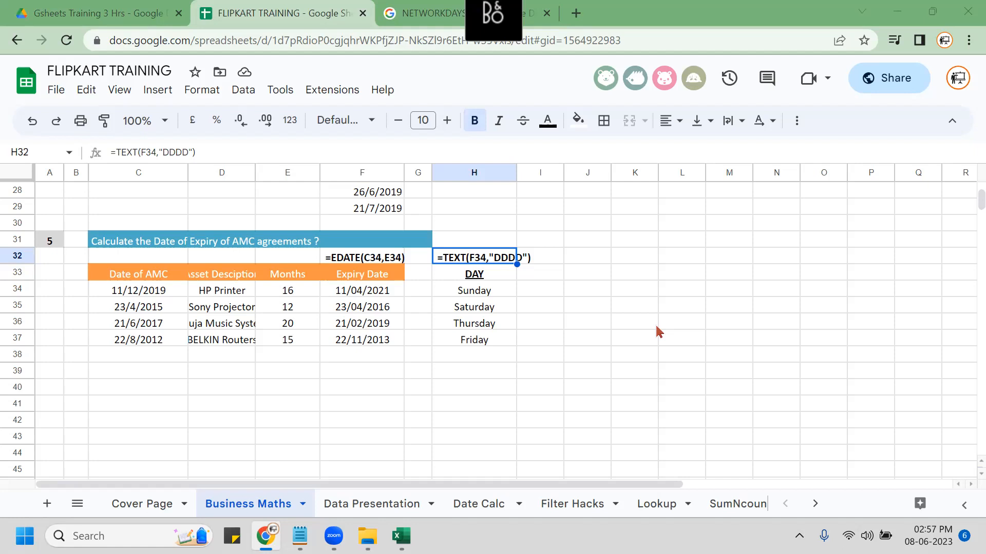
left_click(56, 90)
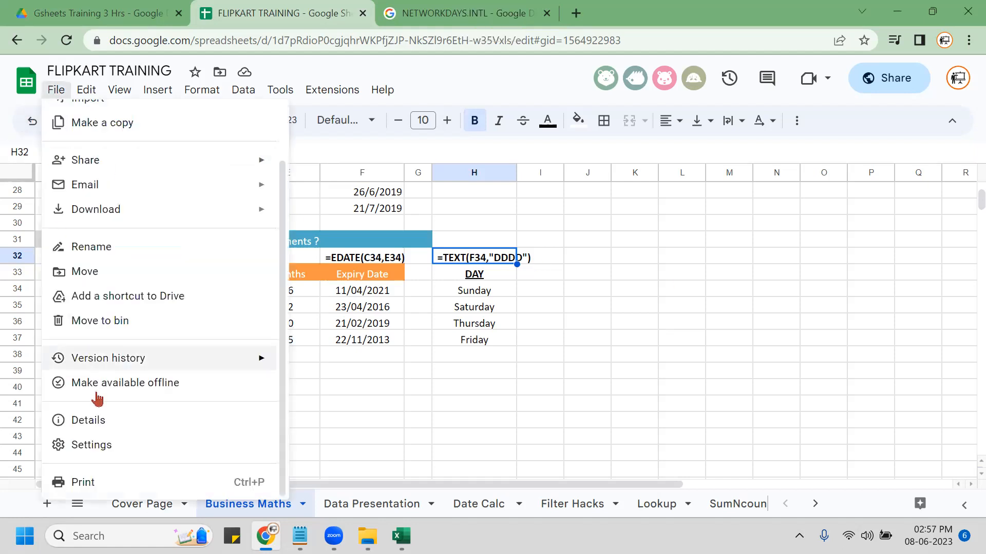
left_click(101, 450)
key("ctrl")
key("ctrl")
key("ctrl")
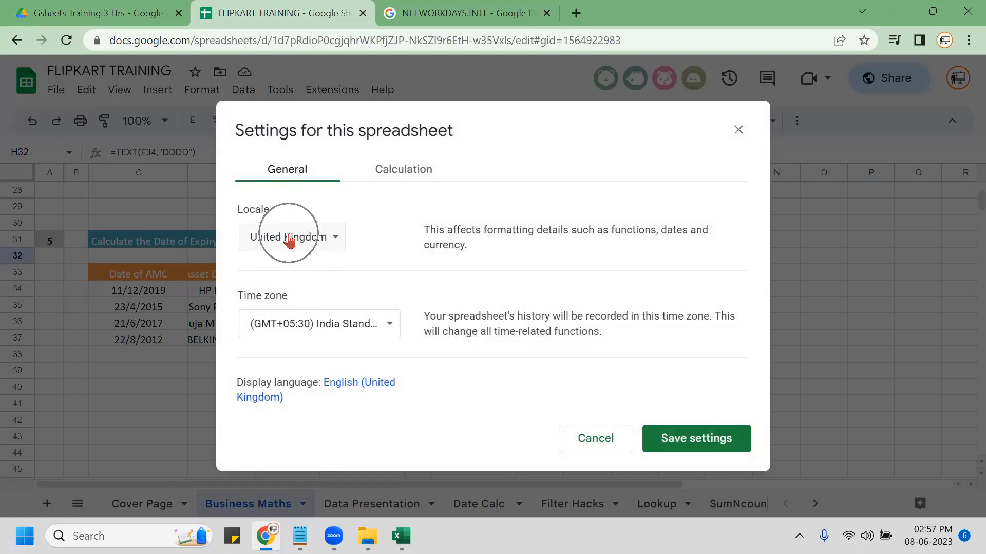
key("ctrl")
key("ctrl")
key("ctrl")
key("ctrl")
key("ctrl")
key("ctrl")
key("ctrl")
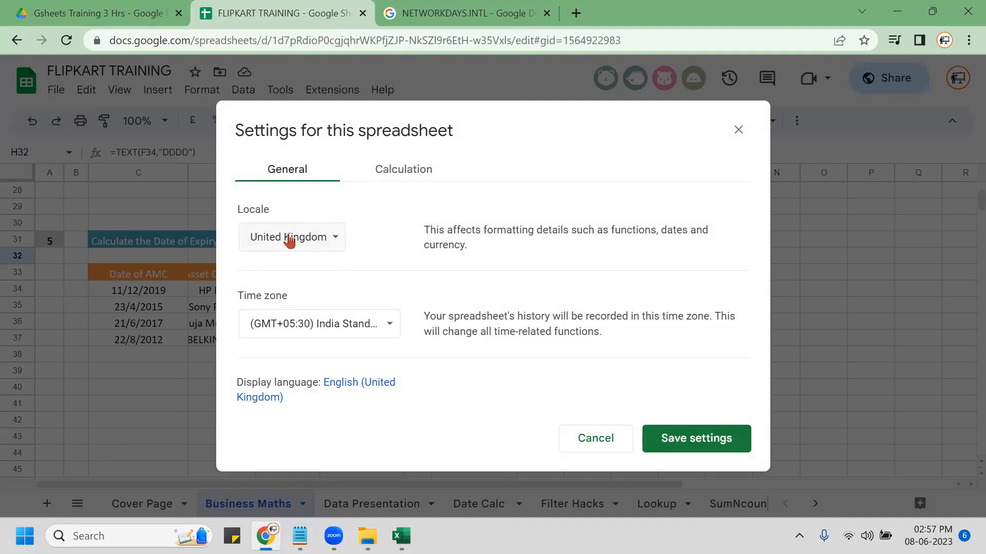
key("Escape")
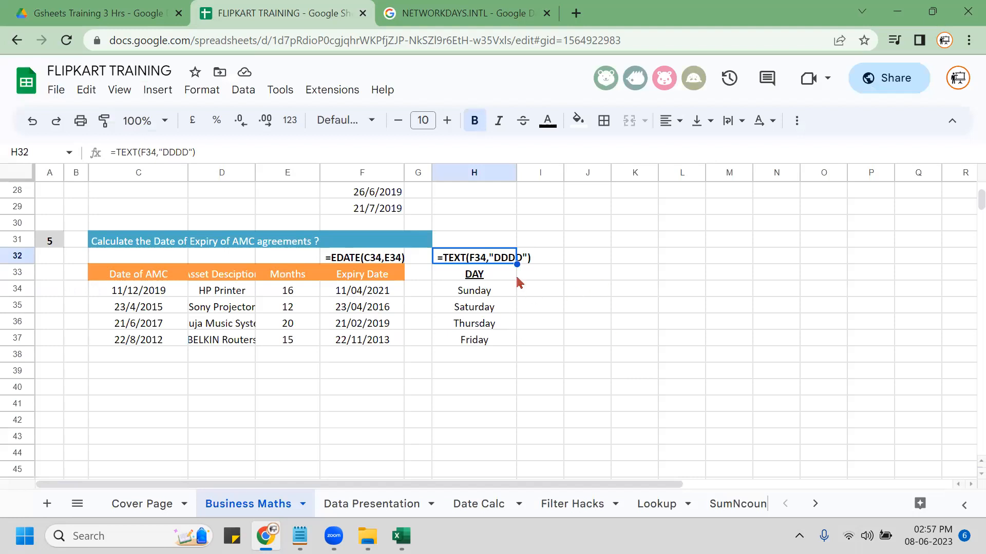
left_click(499, 277)
left_click(544, 276)
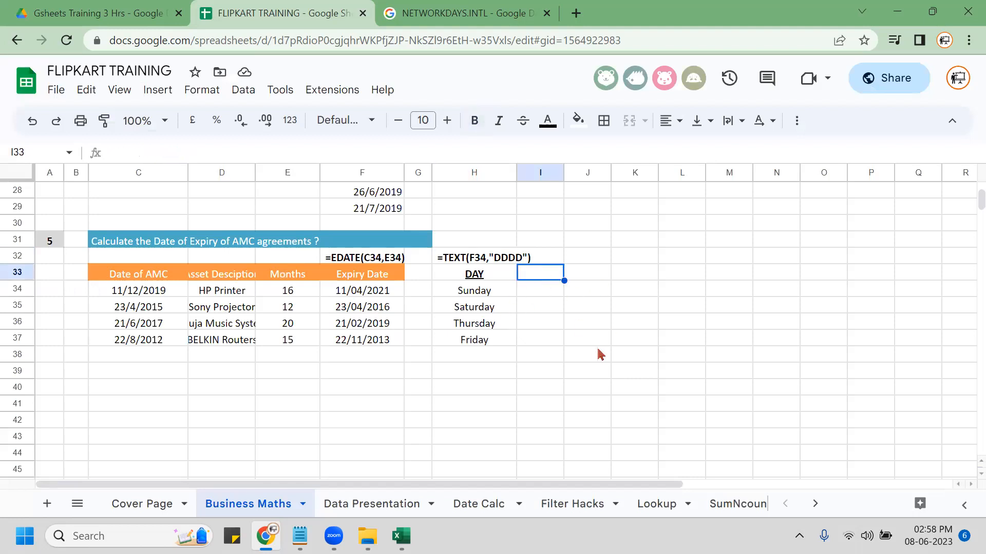
Add Month (I33) and Year (J33) headings, bold, underlined and centred.
type("Month")
key("Tab")
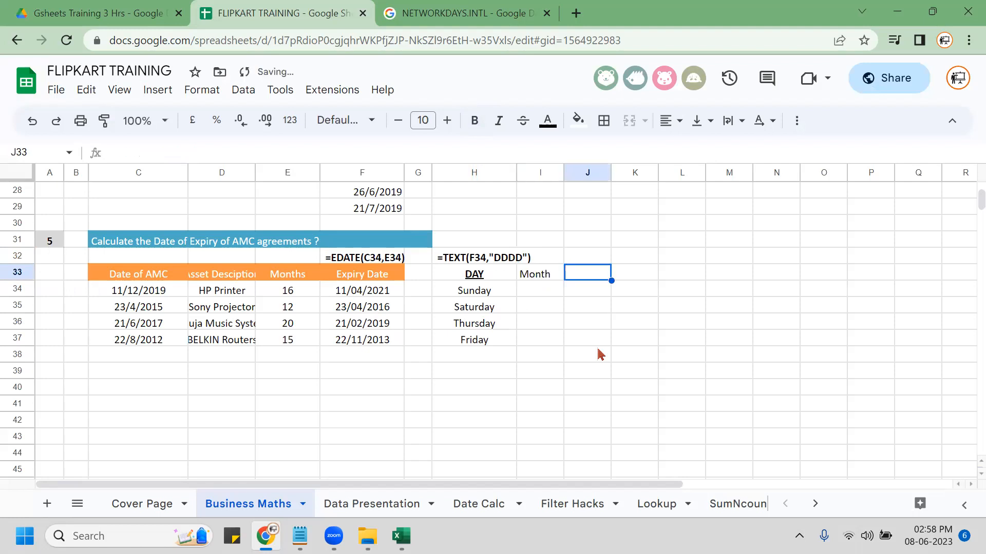
type("Year")
key("Return")
key("Up")
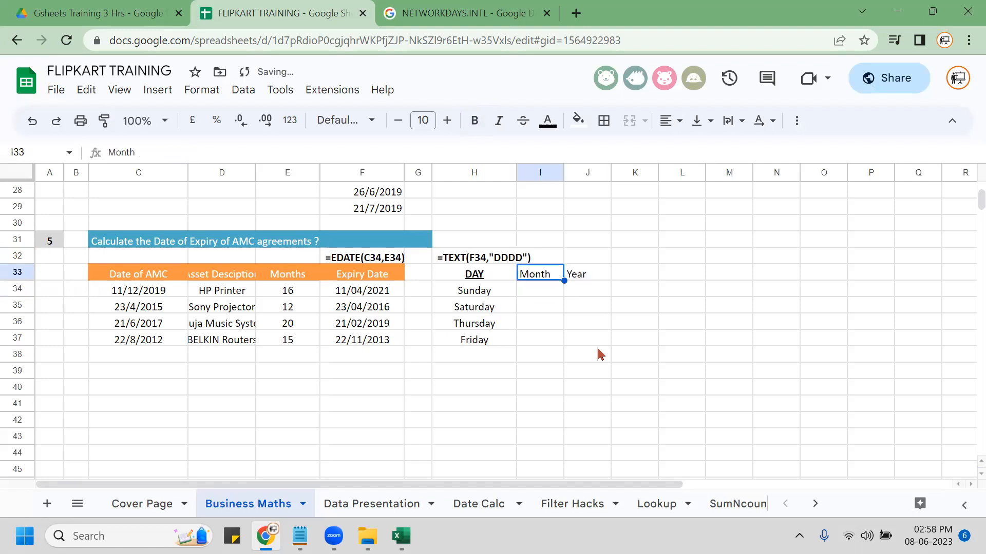
key("shift+Right")
key("ctrl+shift+e")
key("ctrl+b")
key("ctrl+u")
Enter a TEXT month-name formula on F34 in I34 and auto-fill it down to I37.
key("Down")
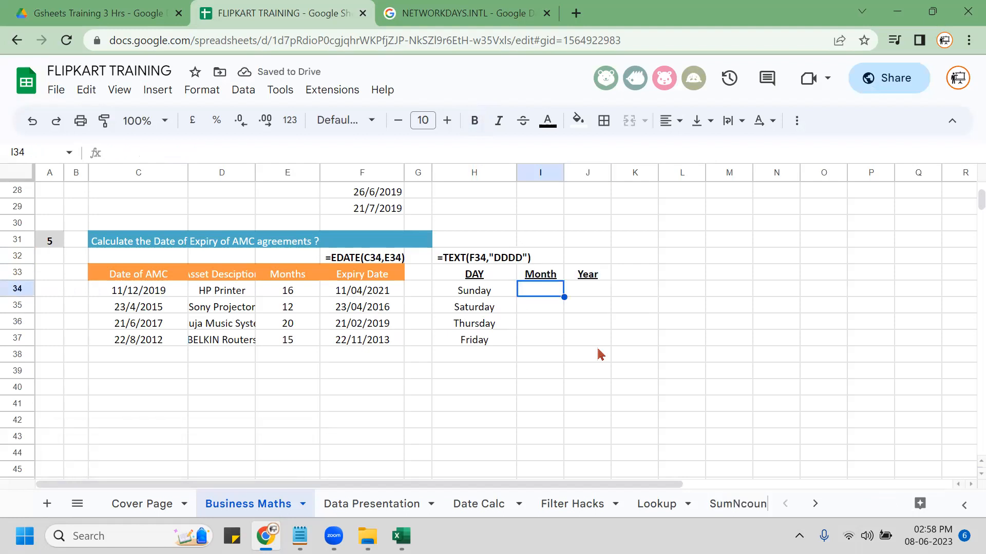
key("shift+Down")
key("shift+Down")
key("shift+Down")
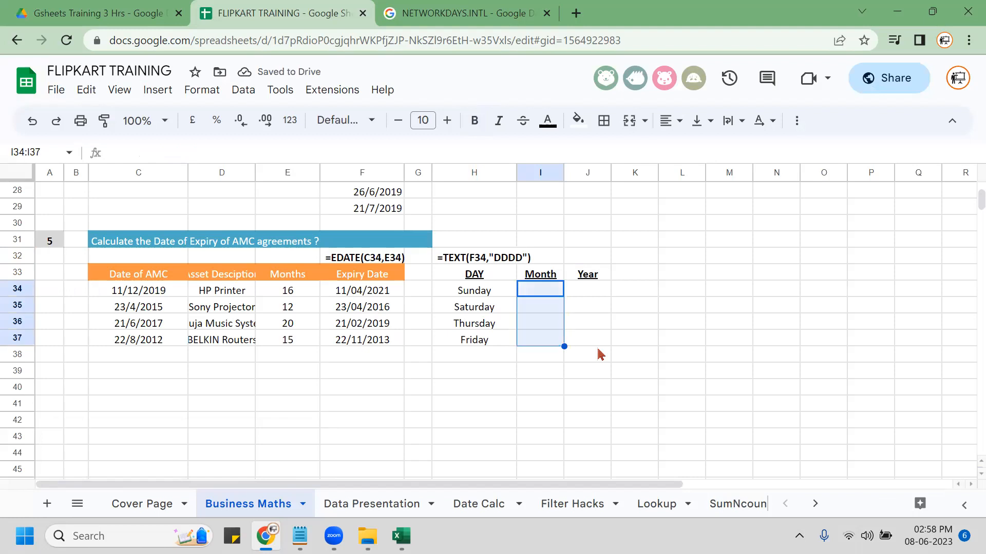
key("Up")
key("Down")
type("=")
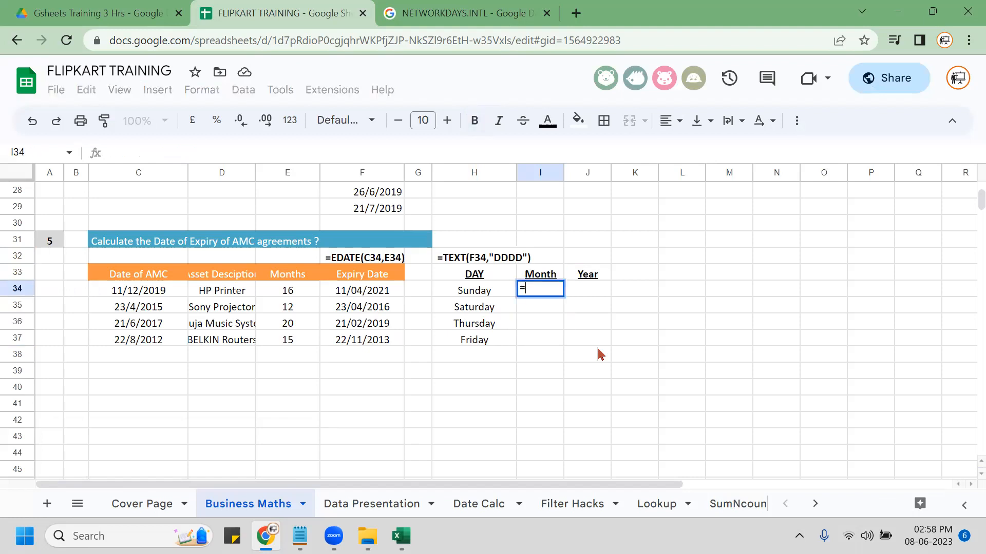
type("tex")
key("Tab")
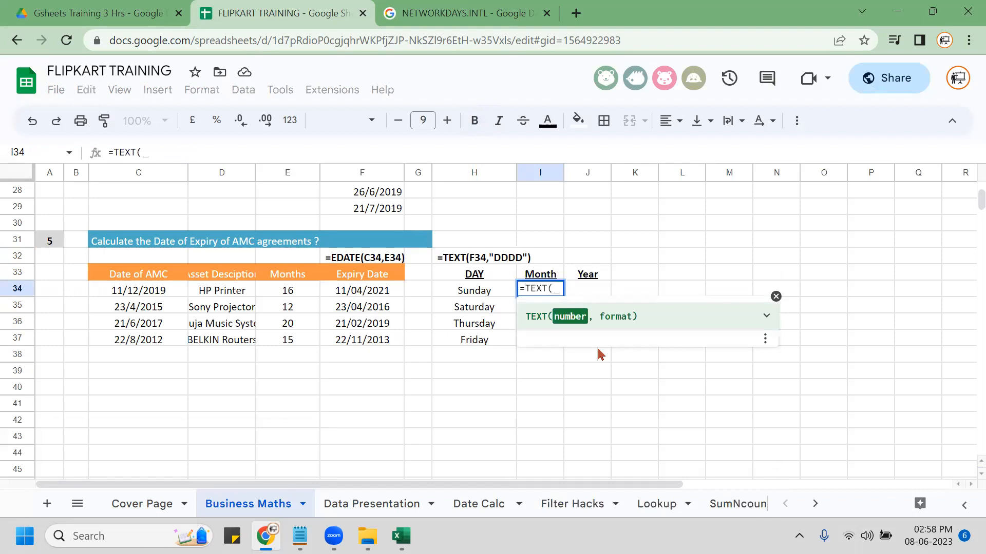
key("Left")
key("Left")
key("Left")
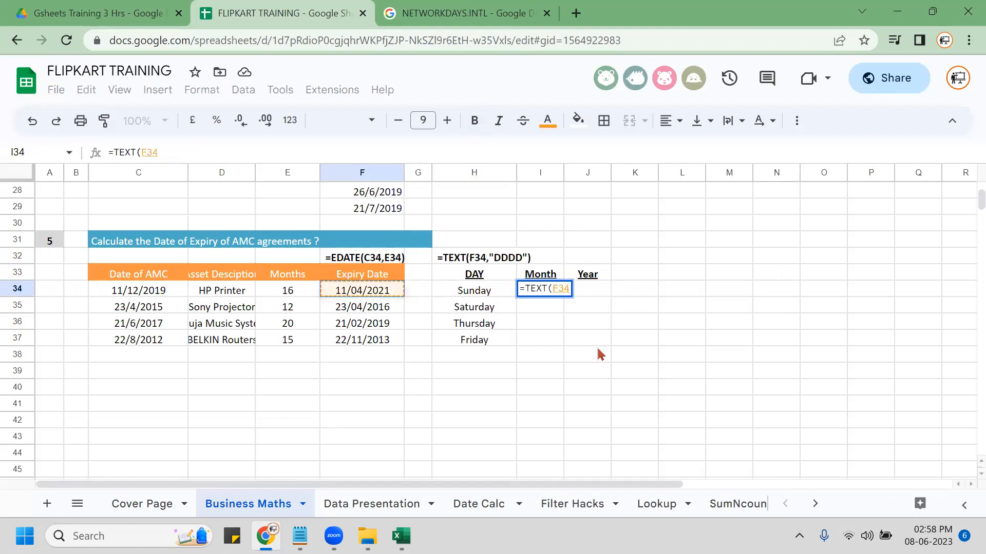
type(",\"mmmmm")
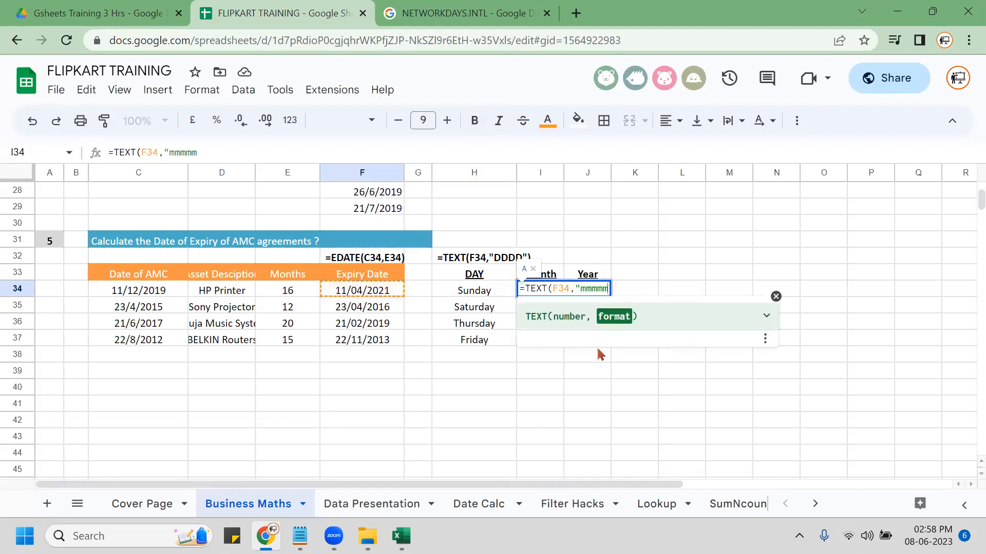
type("\"")
key("Return")
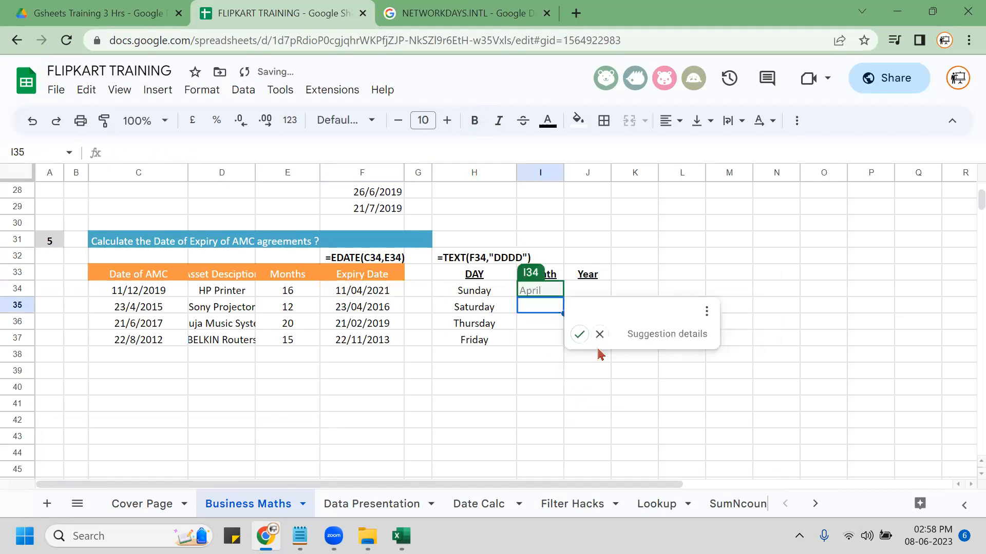
key("ctrl+Return")
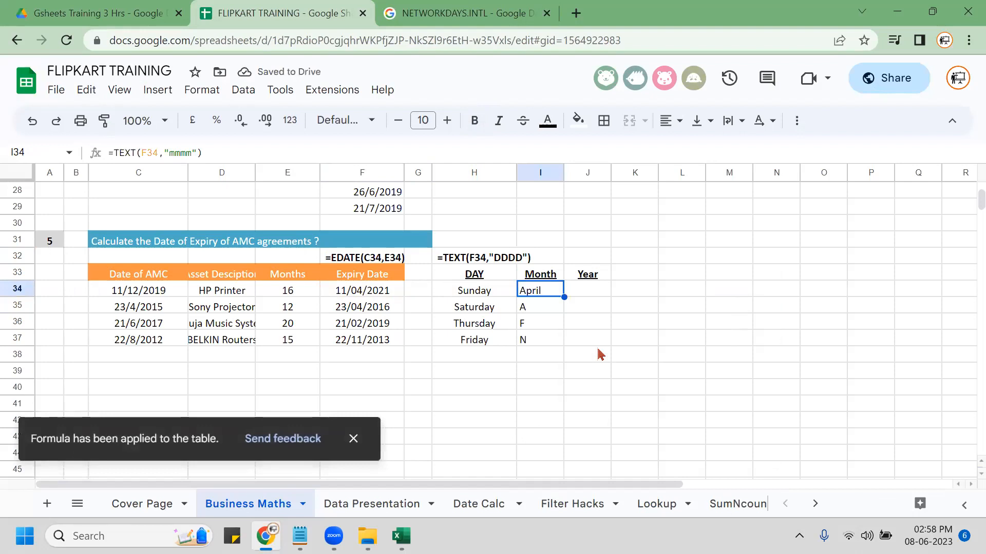
key("Down")
key("Up")
key("shift+Down")
key("shift+Down")
key("shift+Down")
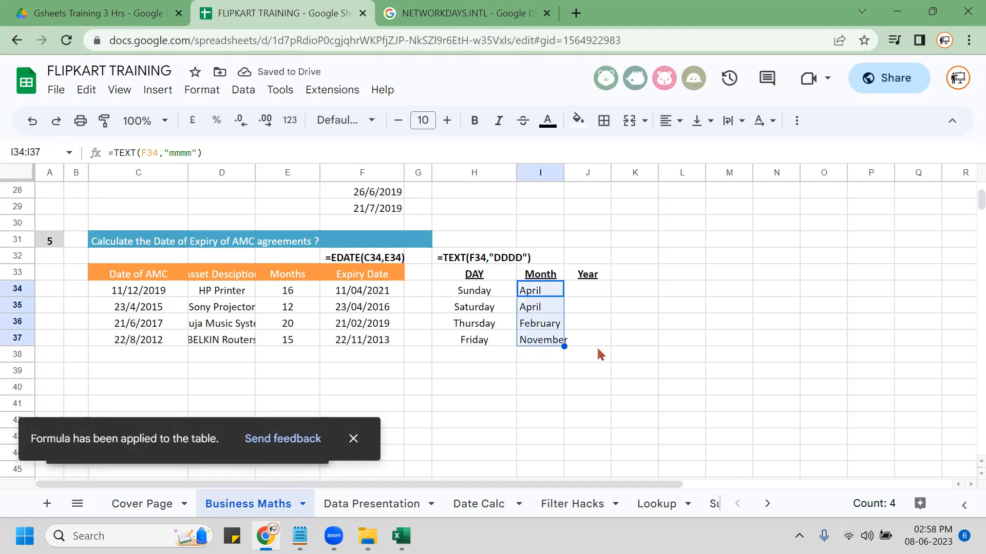
Paste the month formula as a bold text note in I38 and widen the Month column.
left_click(469, 374)
left_click(550, 296)
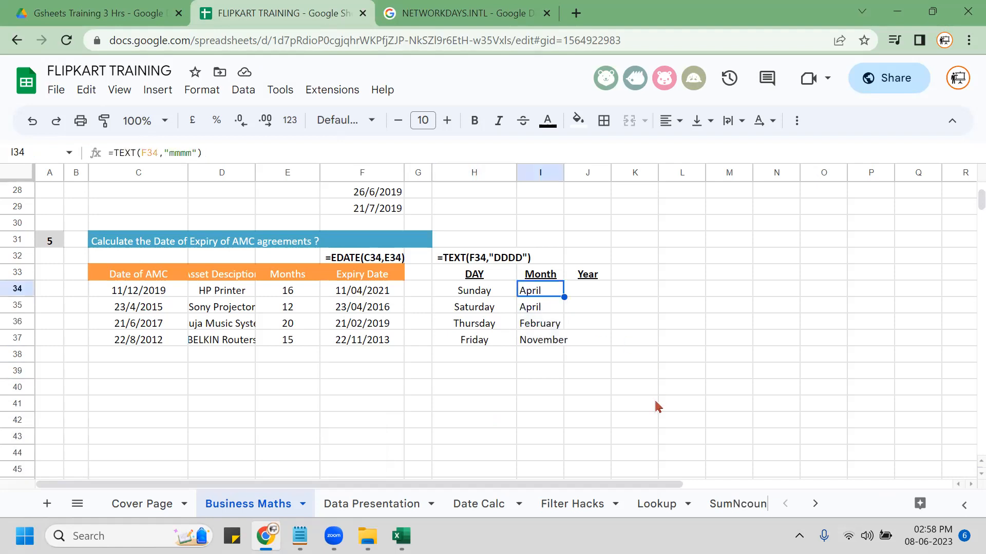
key("F2")
key("ctrl+a")
key("ctrl+c")
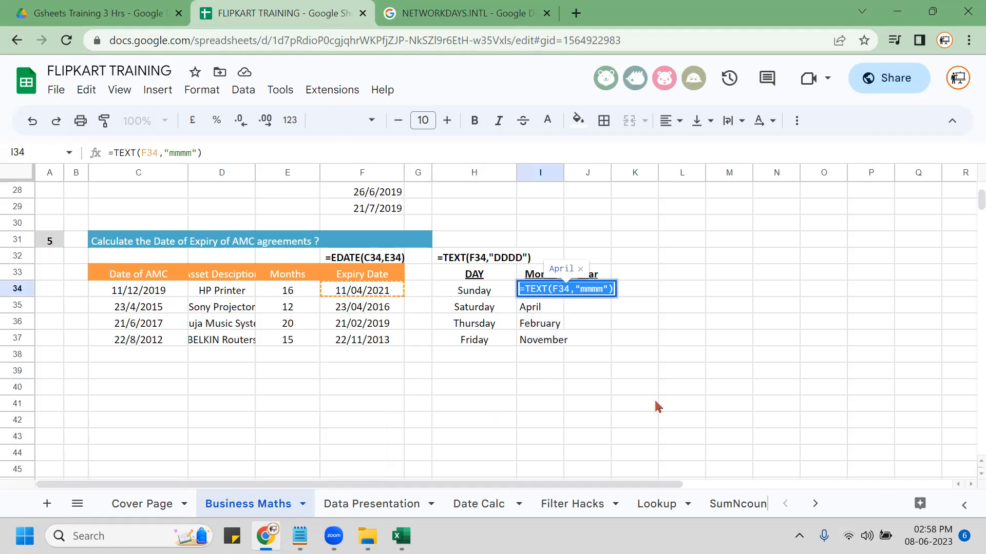
key("Escape")
key("Down")
key("Down")
key("Down")
key("Down")
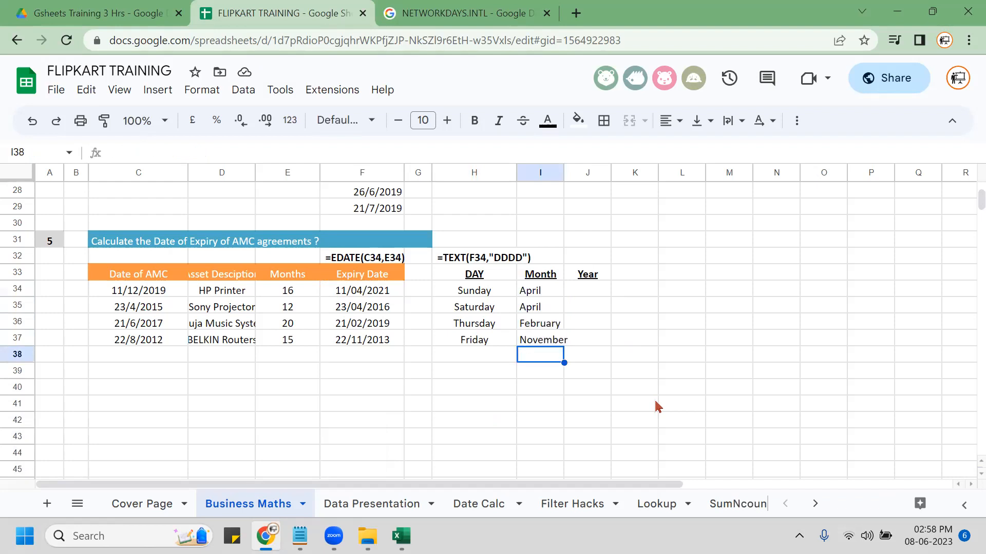
key("F2")
key("ctrl+v")
key("Return")
key("Up")
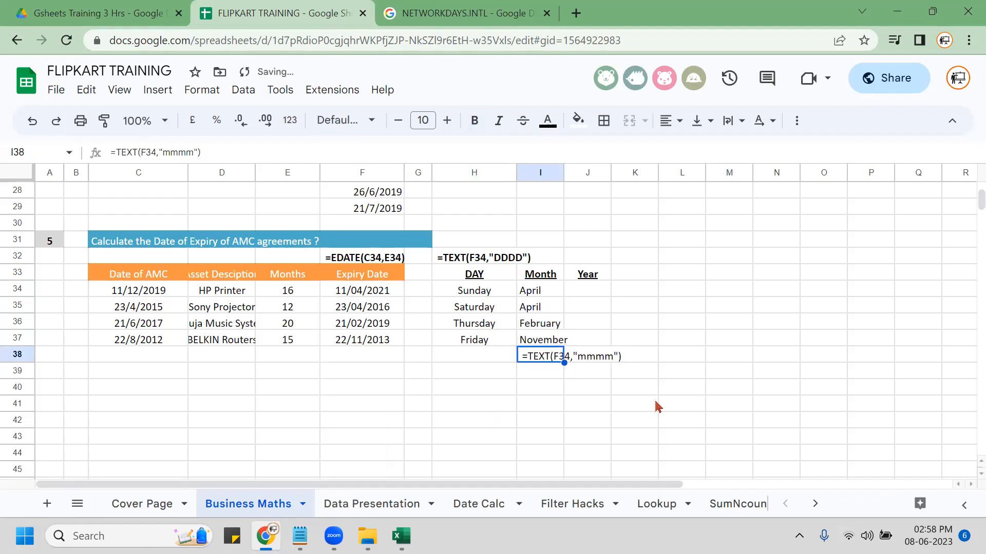
key("ctrl+b")
key("Up")
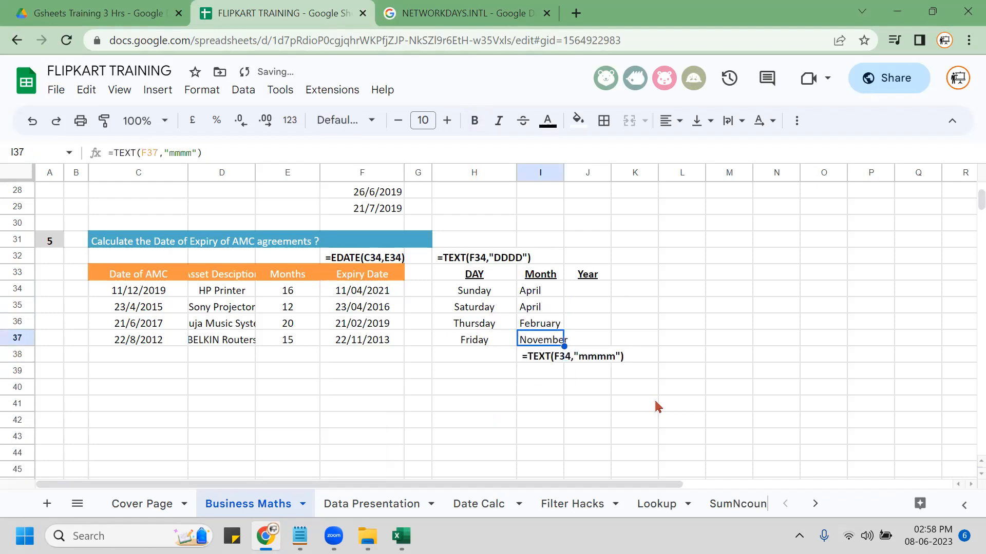
double_click(564, 170)
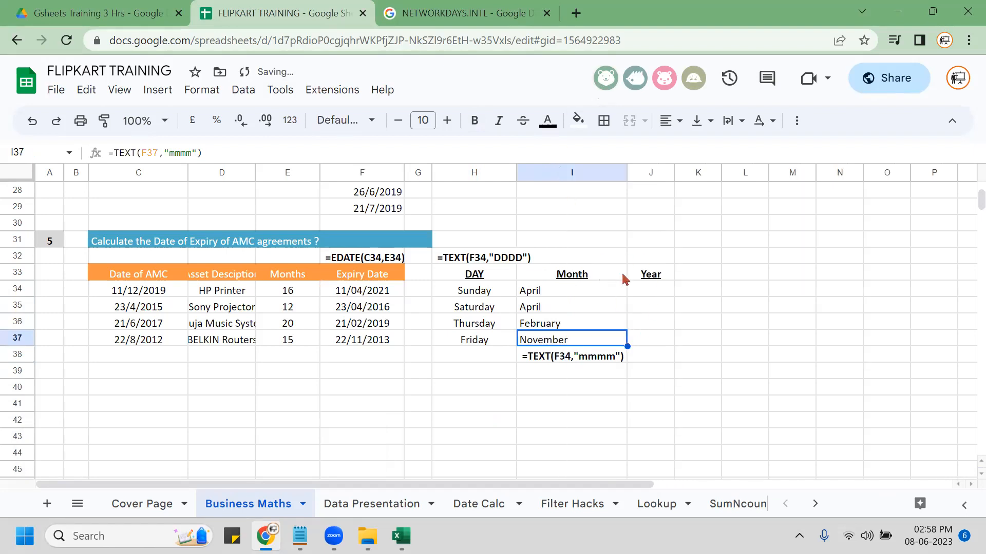
Select the four month results, then move to the first Year cell, J34.
left_click(643, 291)
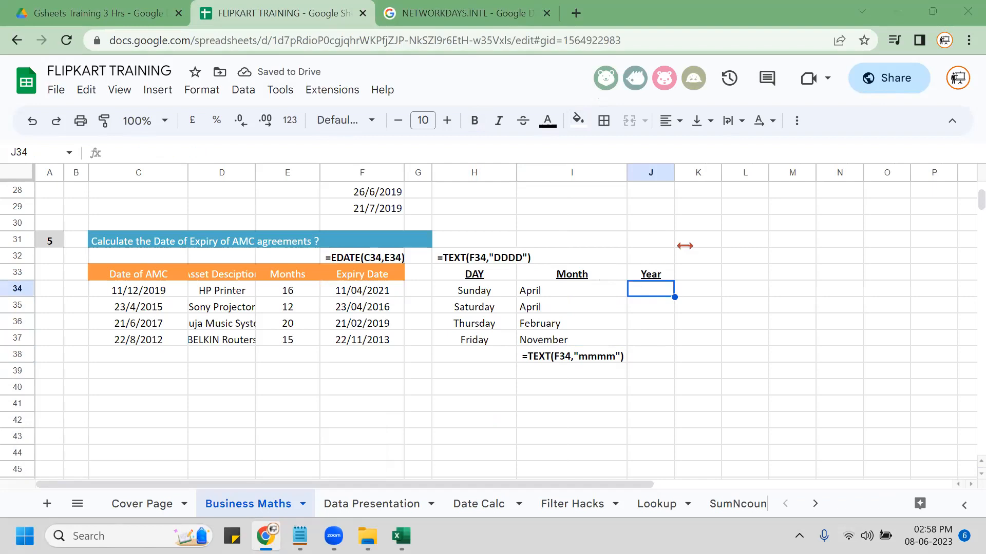
left_click(562, 293)
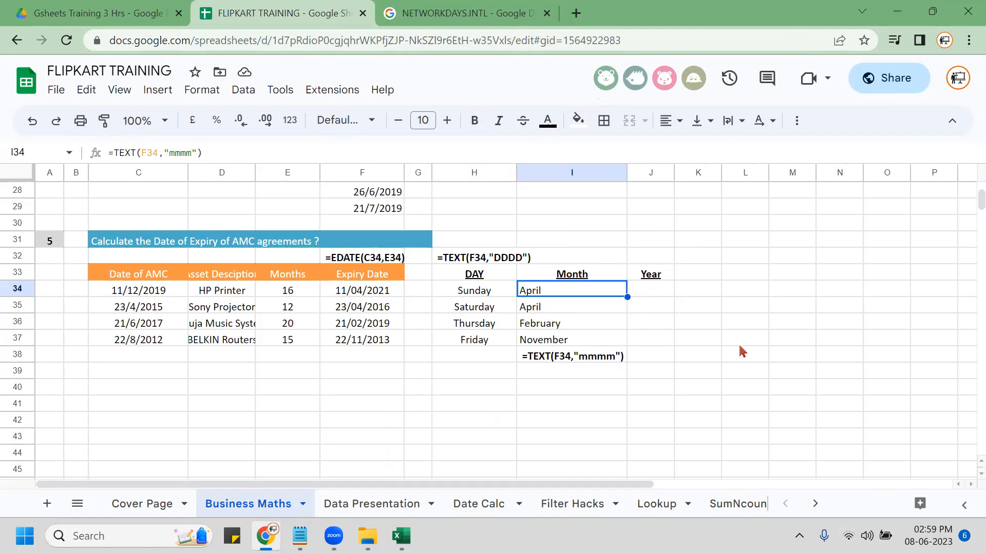
key("shift+Down")
key("shift+Down")
key("shift+Down")
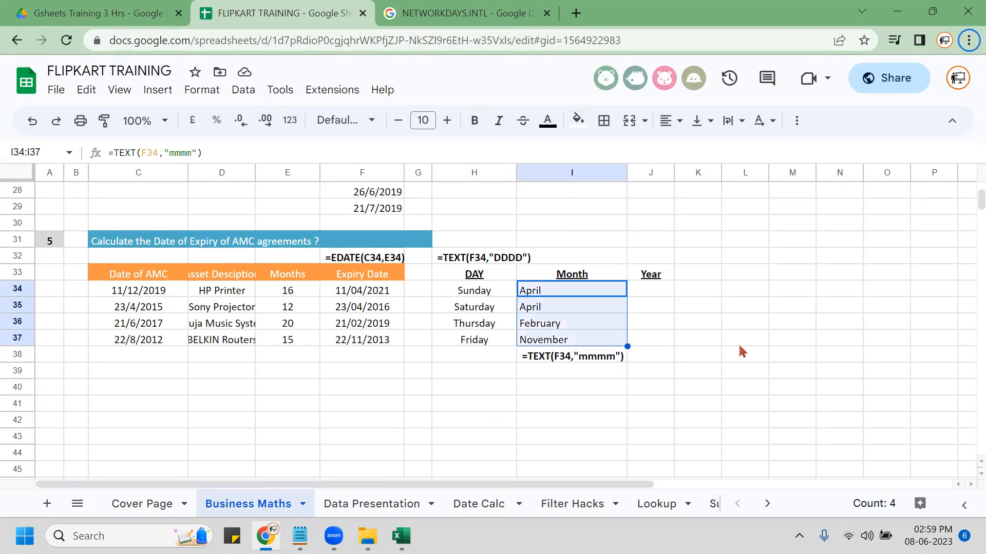
key("shift+Up")
key("shift+Up")
key("shift+Up")
key("shift+Down")
key("shift+Down")
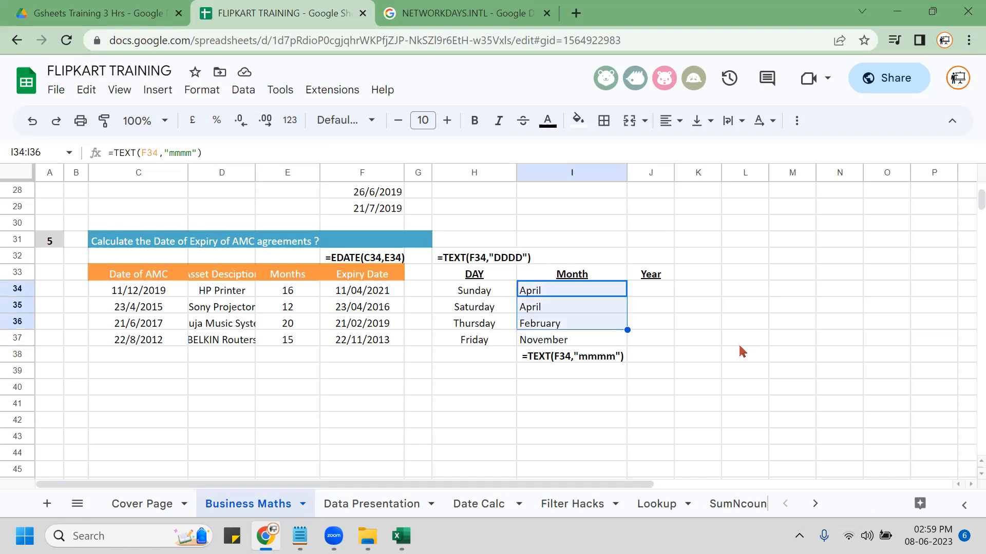
key("shift+Down")
key("alt")
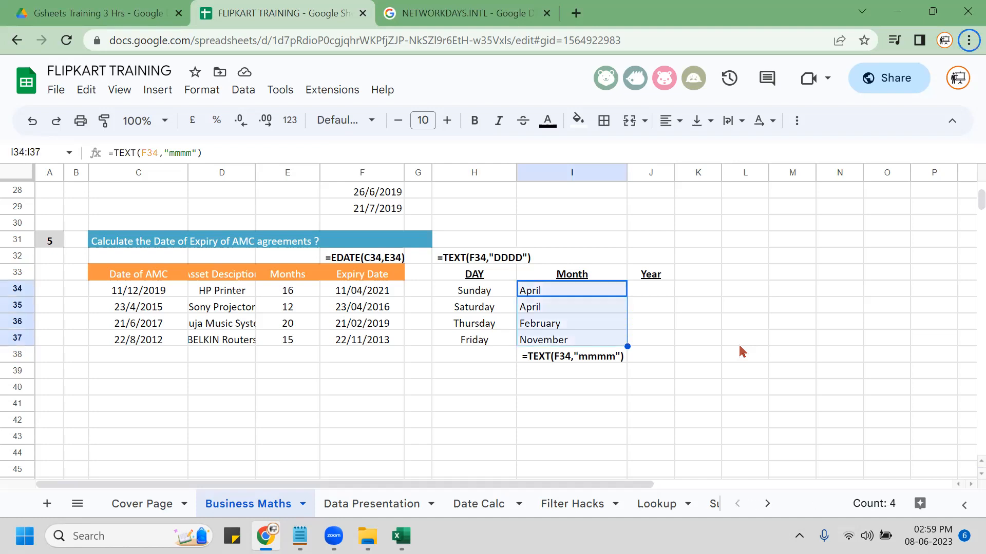
key("Right")
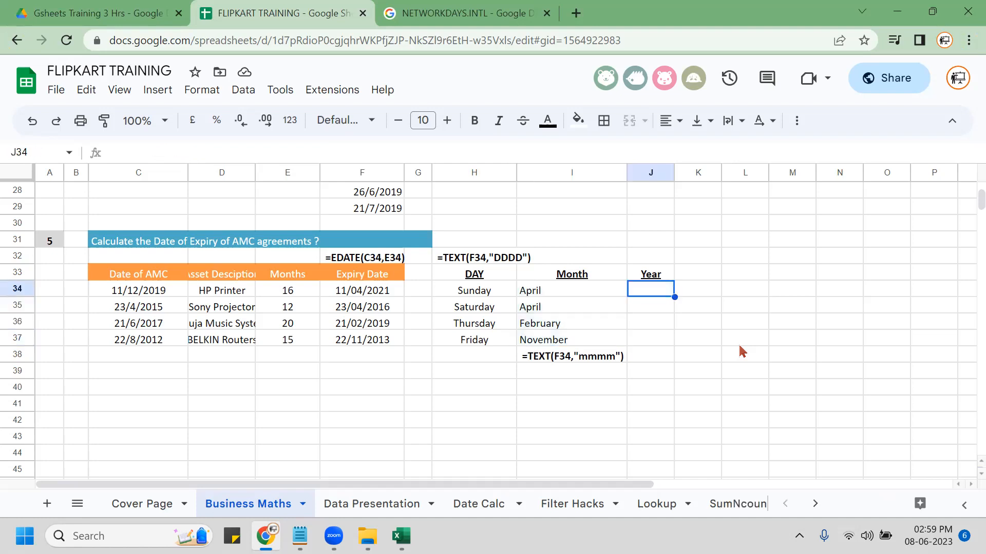
Enter =YEAR(F34) in J34 and auto-fill it down to get 2021, 2016, 2019, 2013.
type("=")
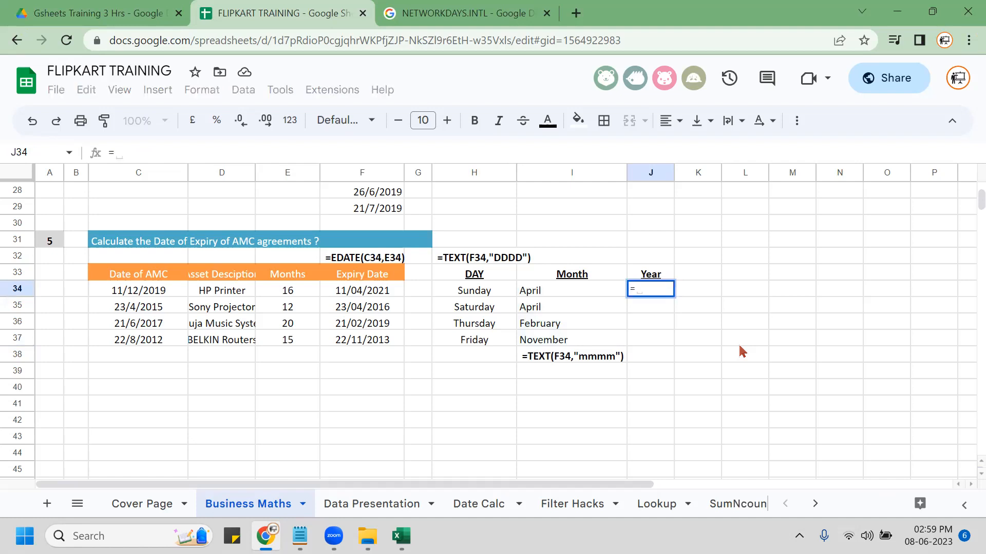
type("year")
key("Tab")
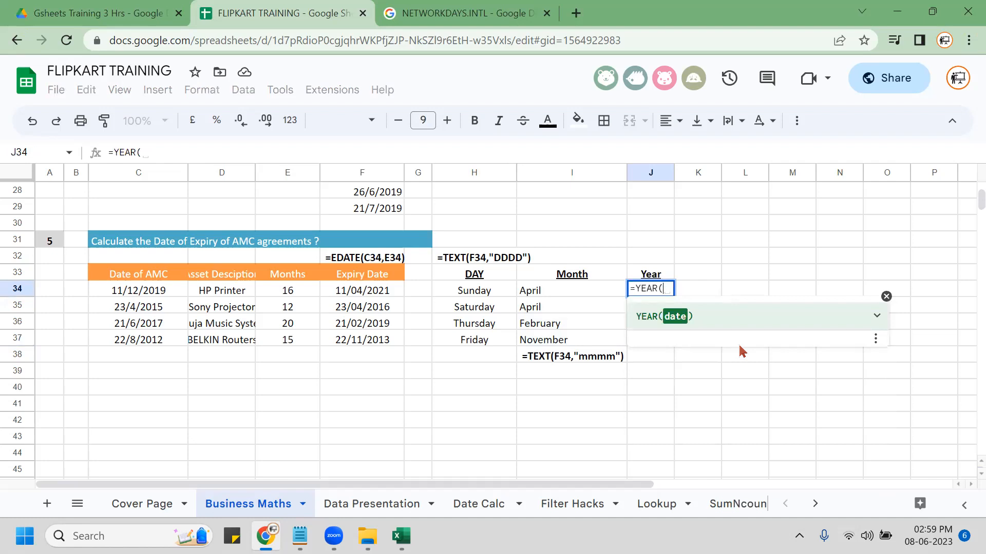
key("Left")
key("Left")
key("Left")
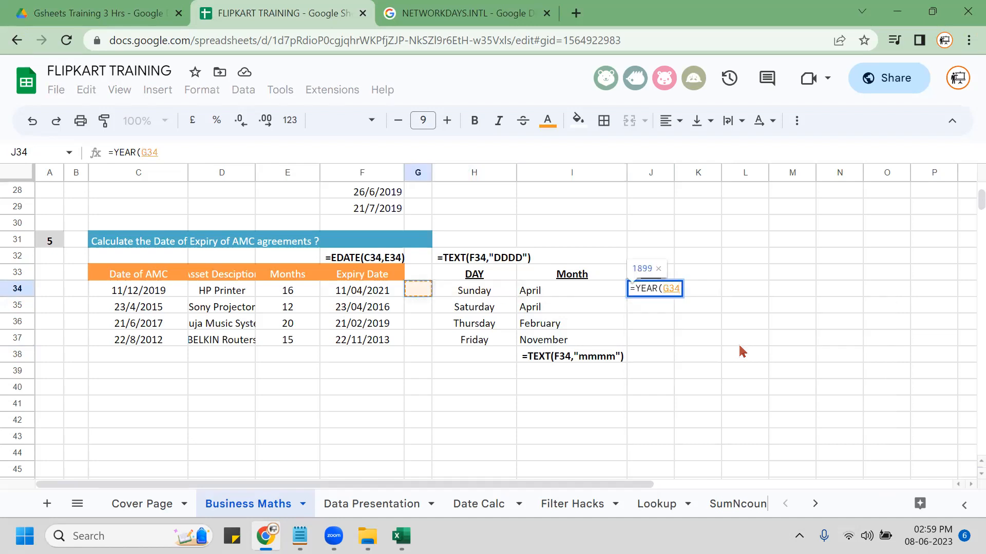
key("Left")
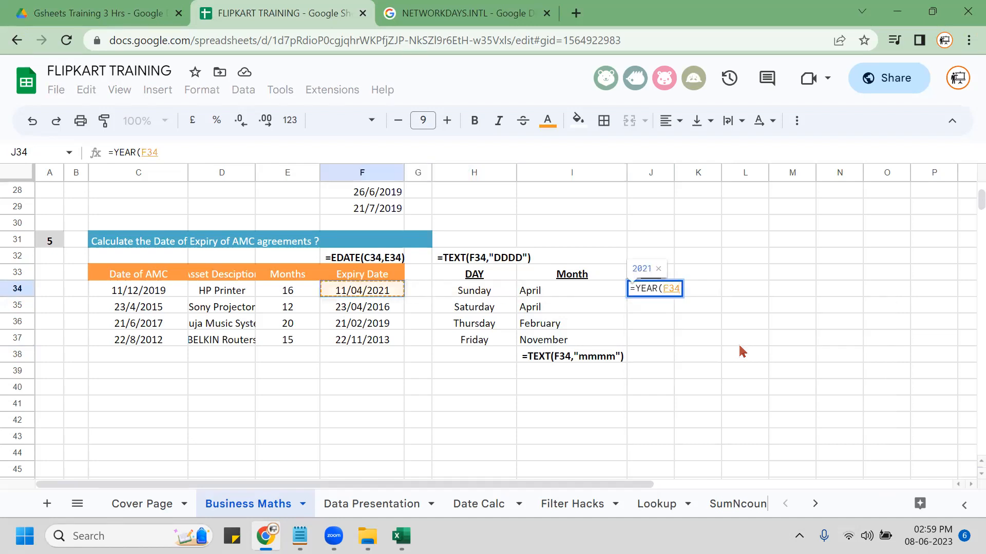
key("Return")
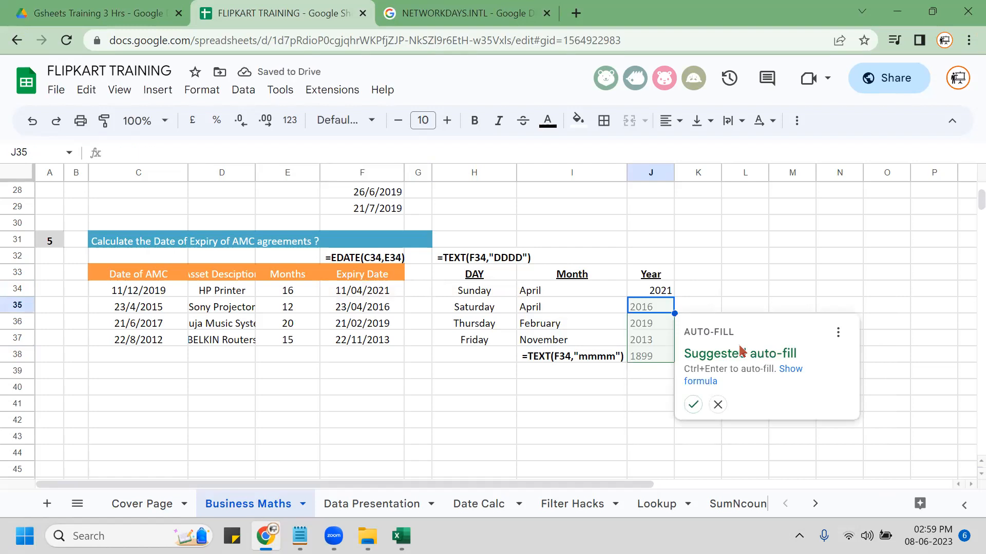
key("ctrl+Return")
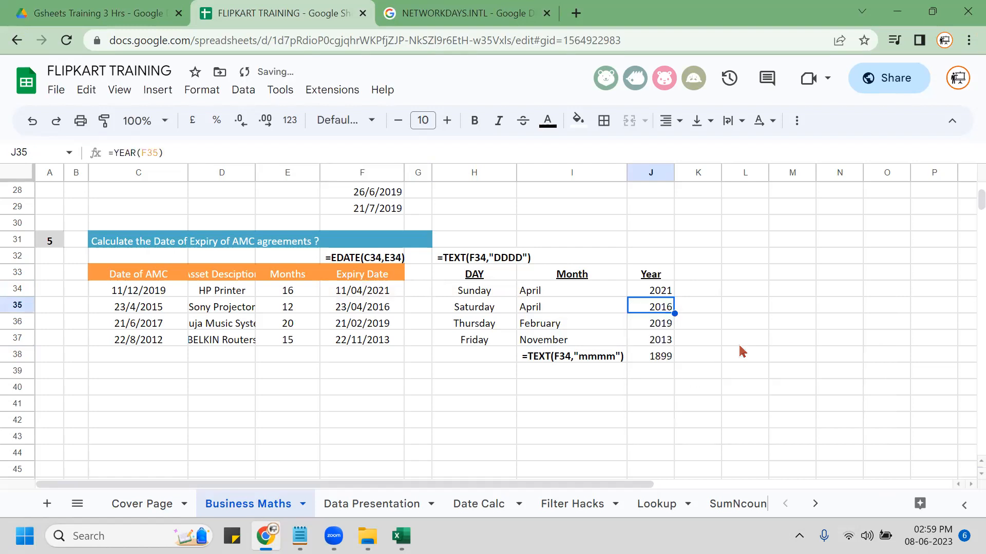
Check the J34 formula, then write '=YEAR(F34) as a text label in J32.
key("Up")
key("F2")
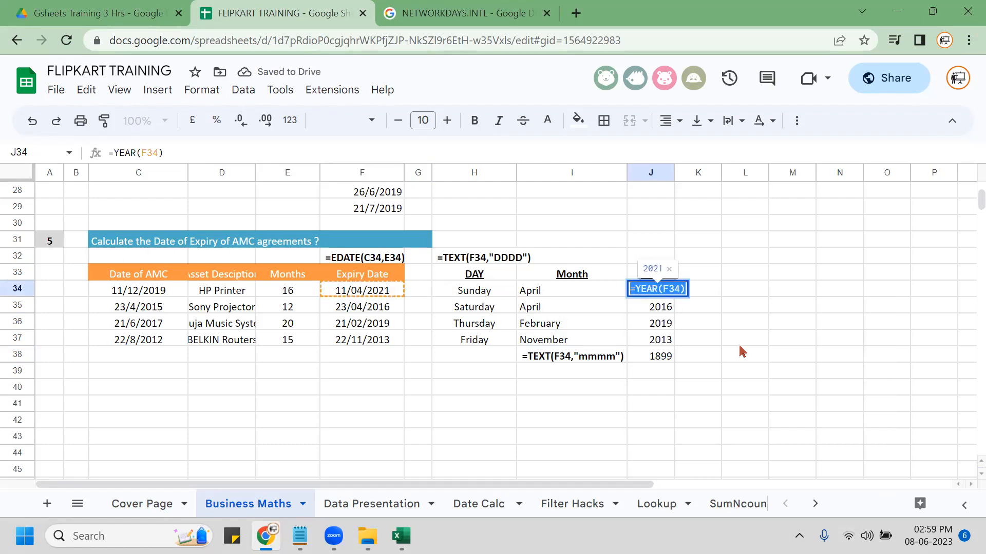
key("Escape")
key("Up")
key("Up")
type("'=YEAR(F34)")
key("Return")
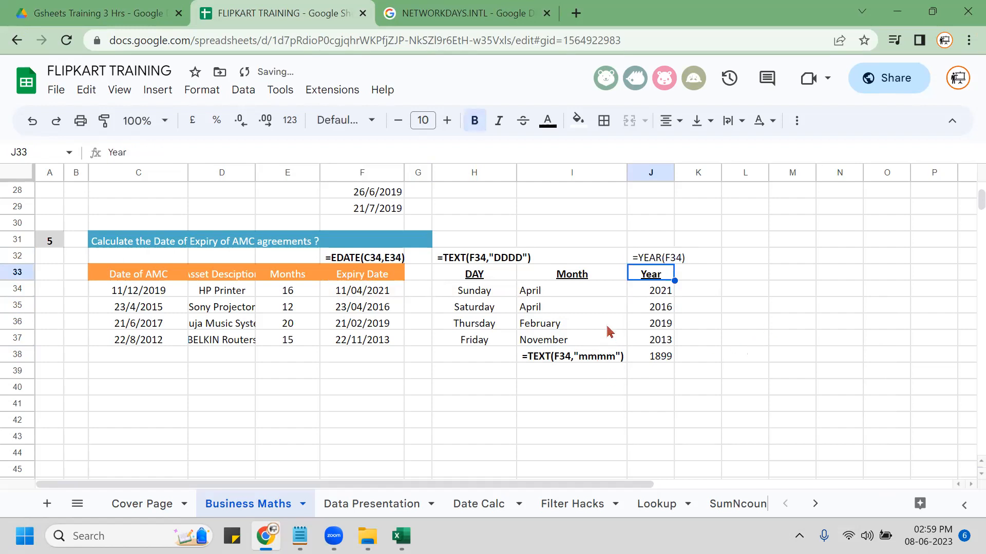
Centre-align the month names in I34:I37.
left_click(573, 299)
key("shift+Down")
key("shift+Down")
key("shift+Down")
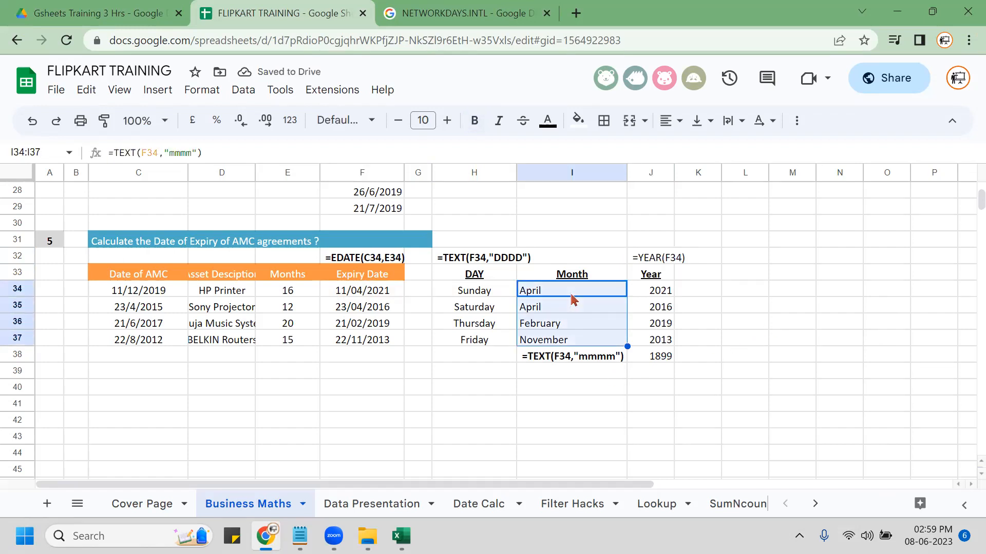
left_click(678, 122)
left_click(696, 150)
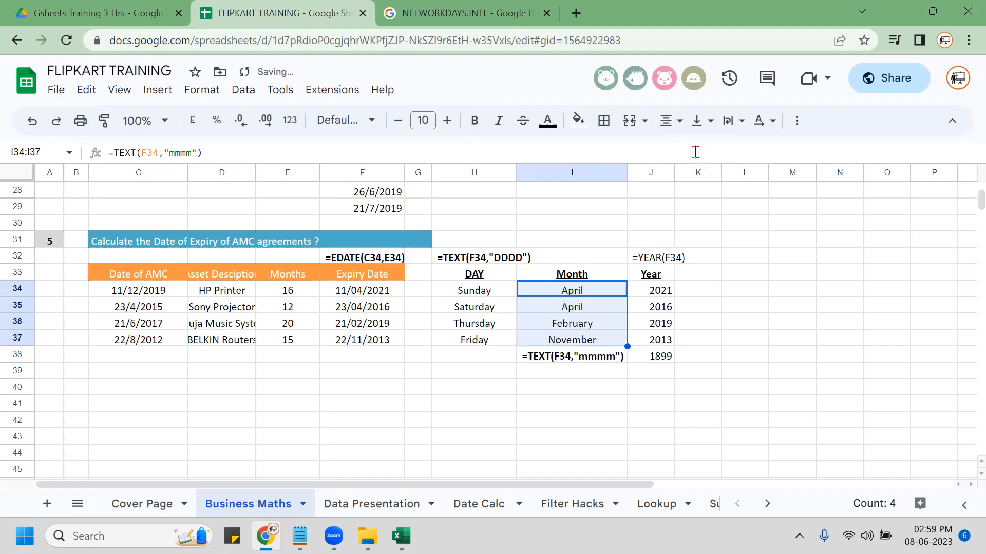
left_click(706, 328)
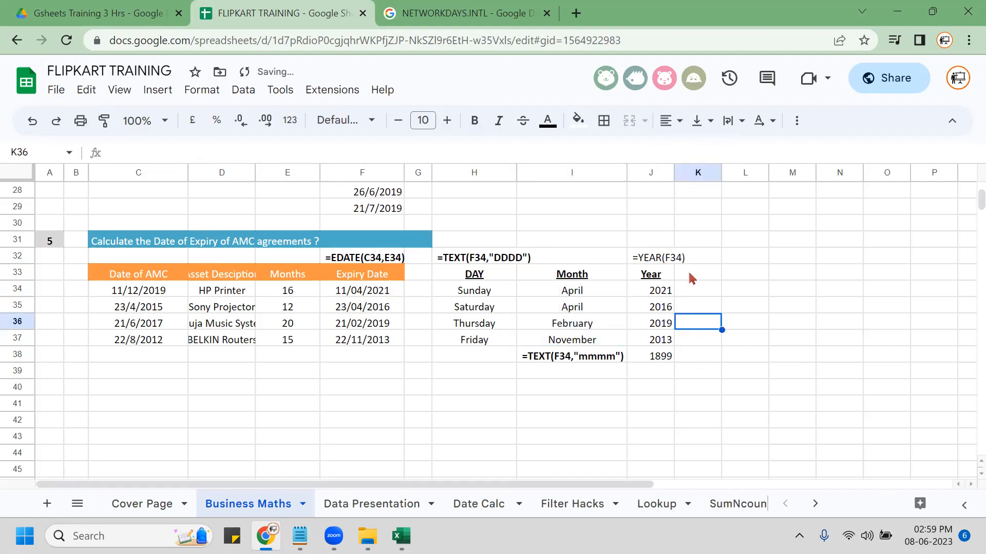
Make the =YEAR(F34) label in J32 bold, then bring the Excel workbook forward.
left_click(660, 259)
key("ctrl+b")
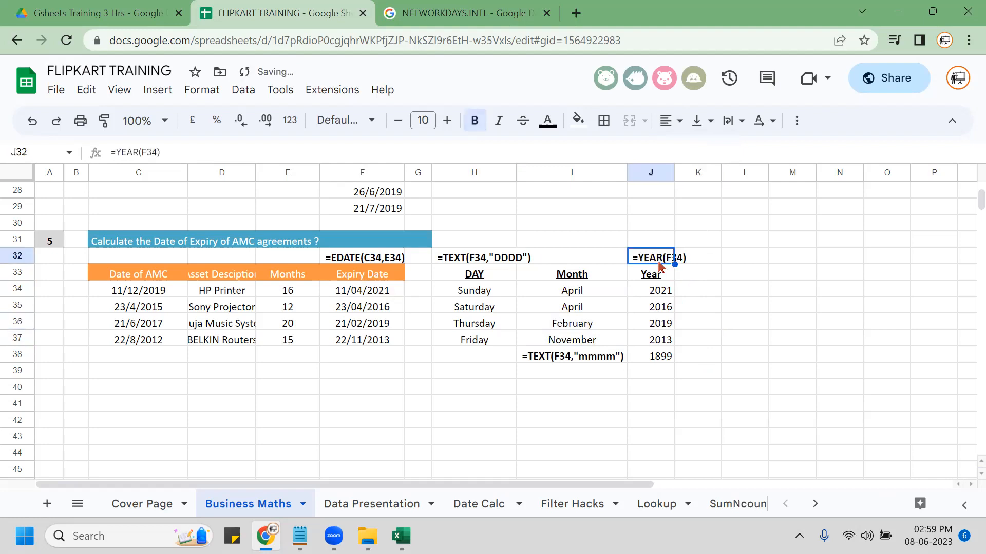
left_click(456, 359)
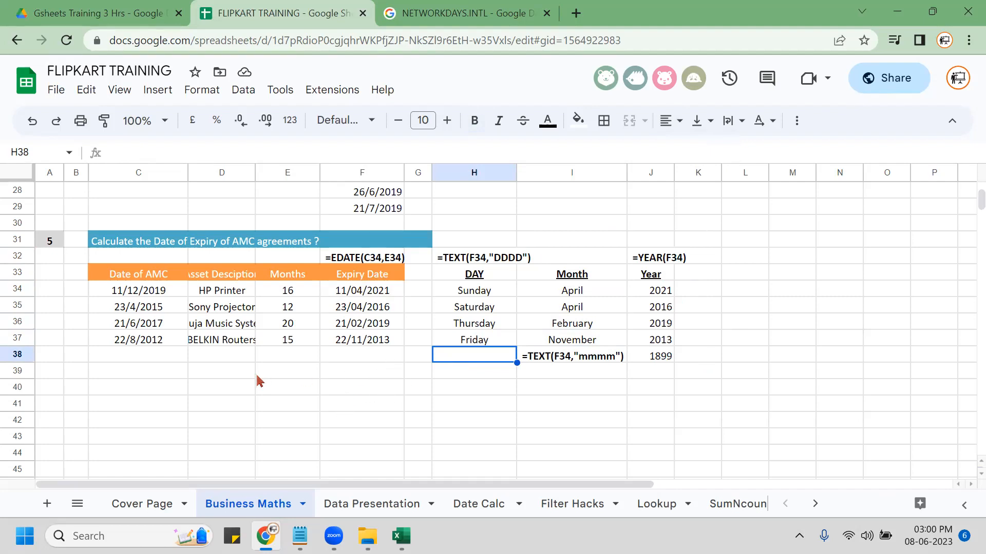
scroll(255, 382, "up", 4)
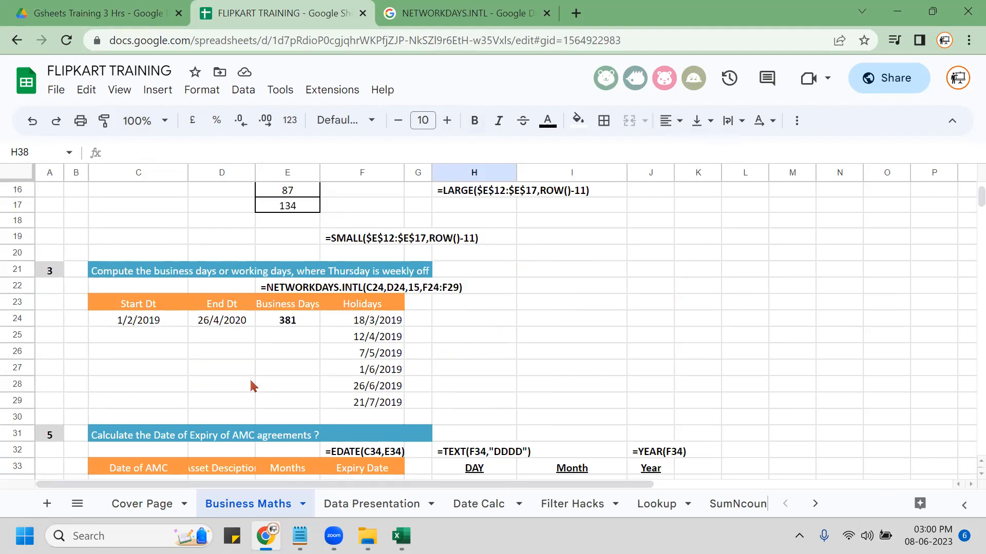
left_click(400, 536)
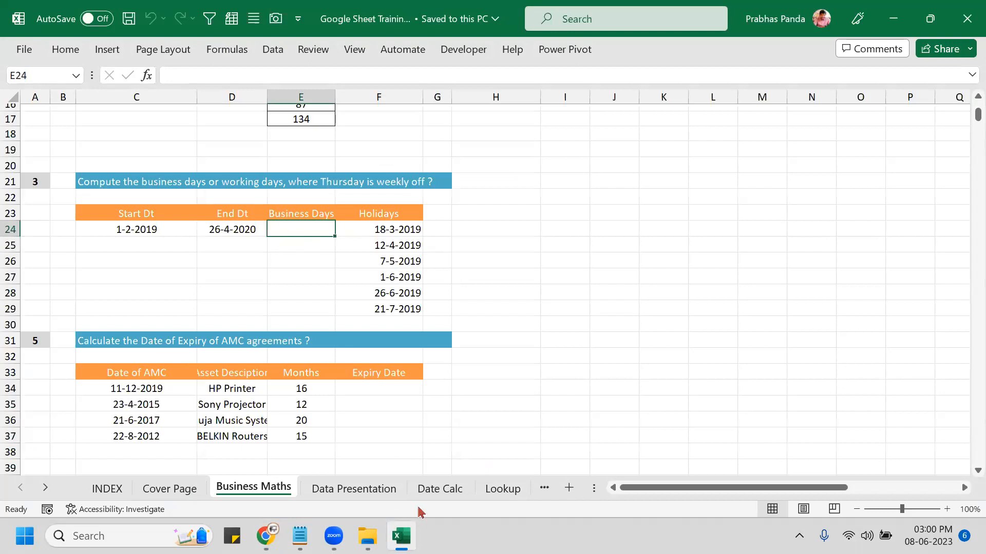
Switch from Excel back to the FLIPKART TRAINING spreadsheet in Chrome.
left_click(400, 536)
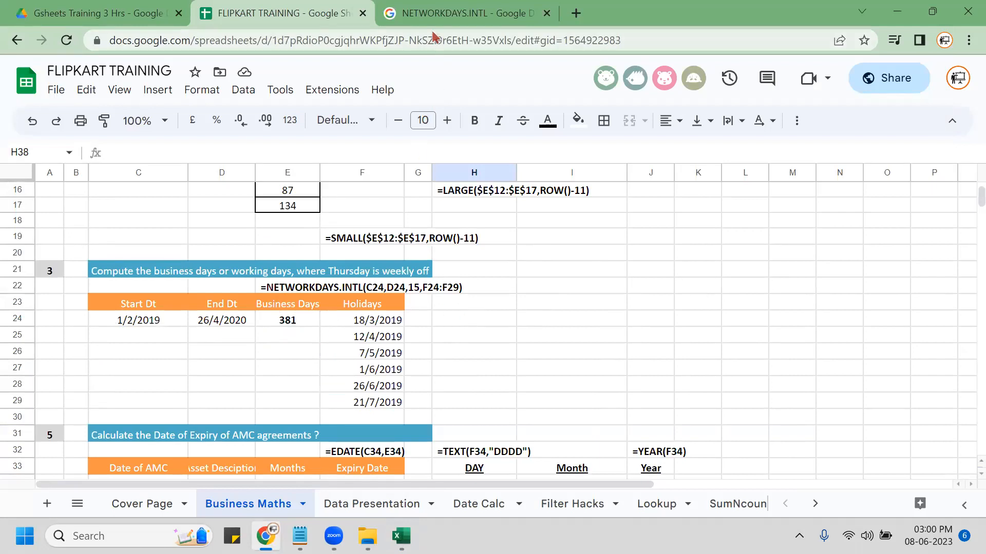
Start a NETWORKDAYS.INTL formula in cell H18 with the =net alias.
left_click(456, 315)
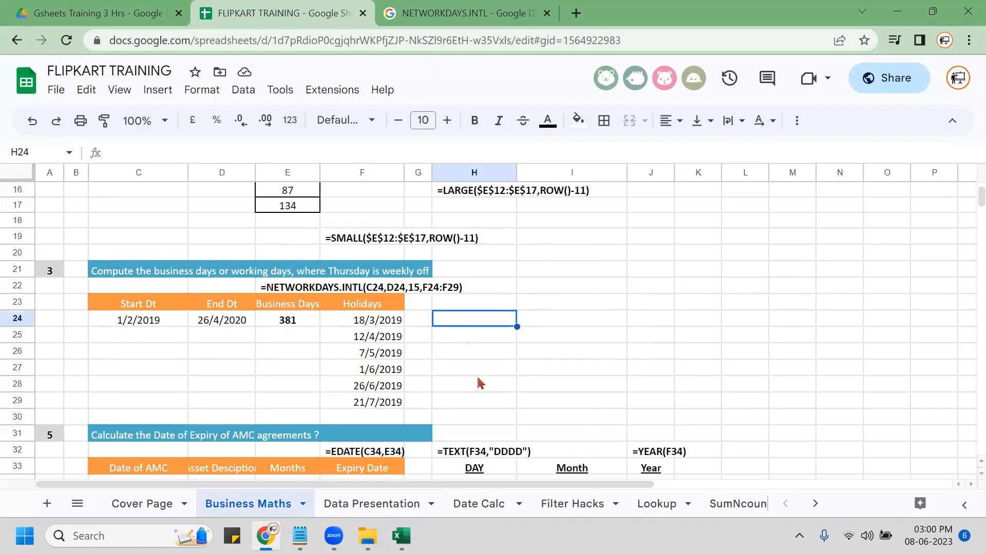
left_click(460, 221)
type("=net")
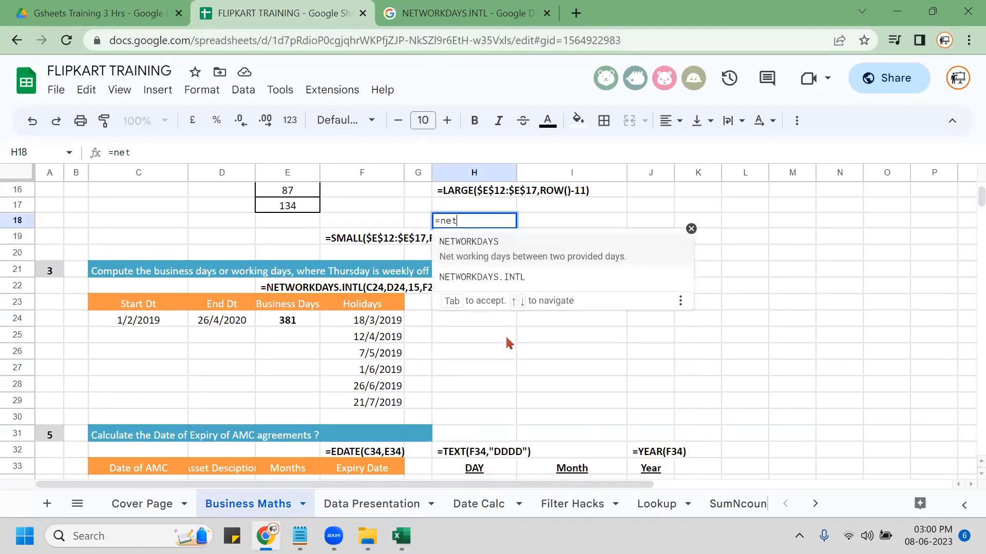
key("Down")
key("Tab")
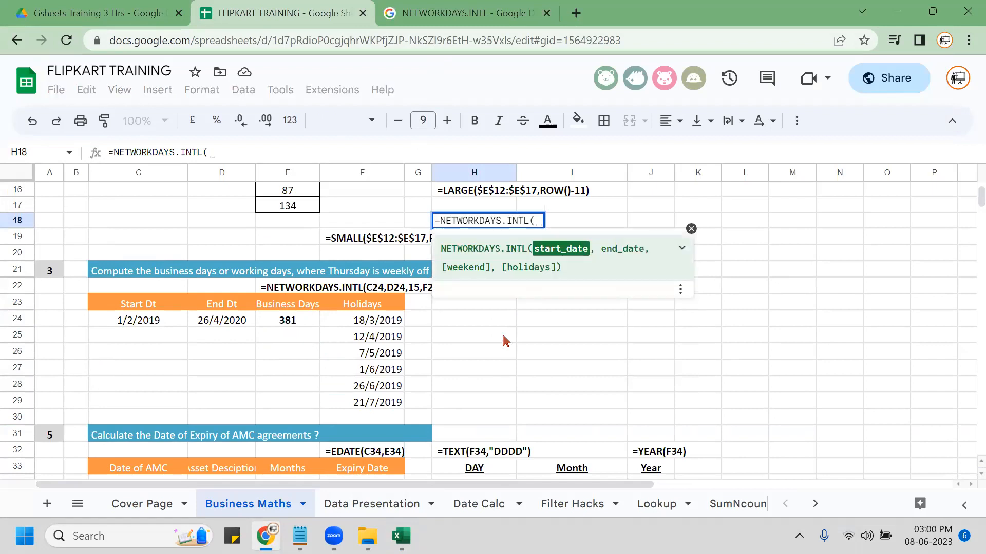
Expand the NETWORKDAYS.INTL argument help and open its full Learn more article.
left_click(681, 291)
left_click(680, 290)
left_click(682, 251)
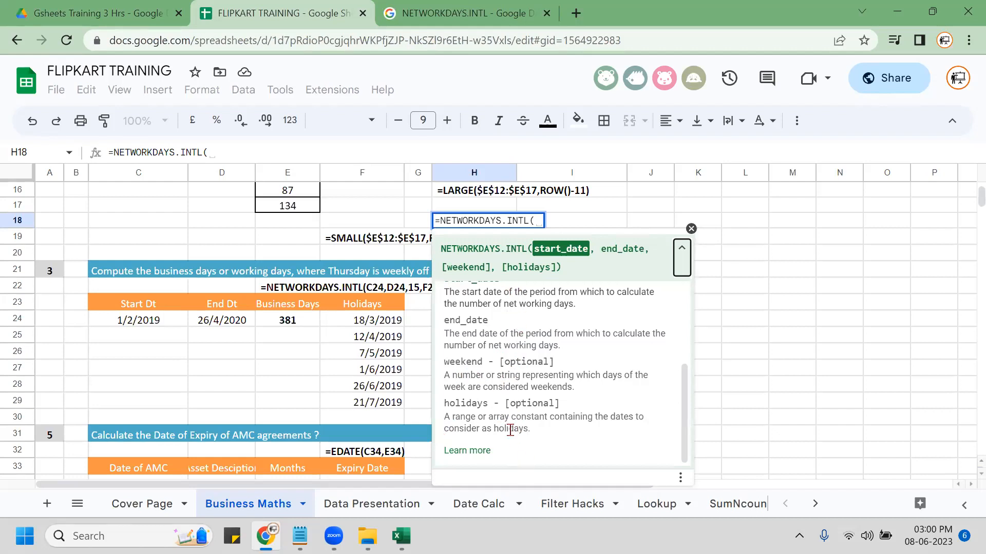
left_click(470, 453)
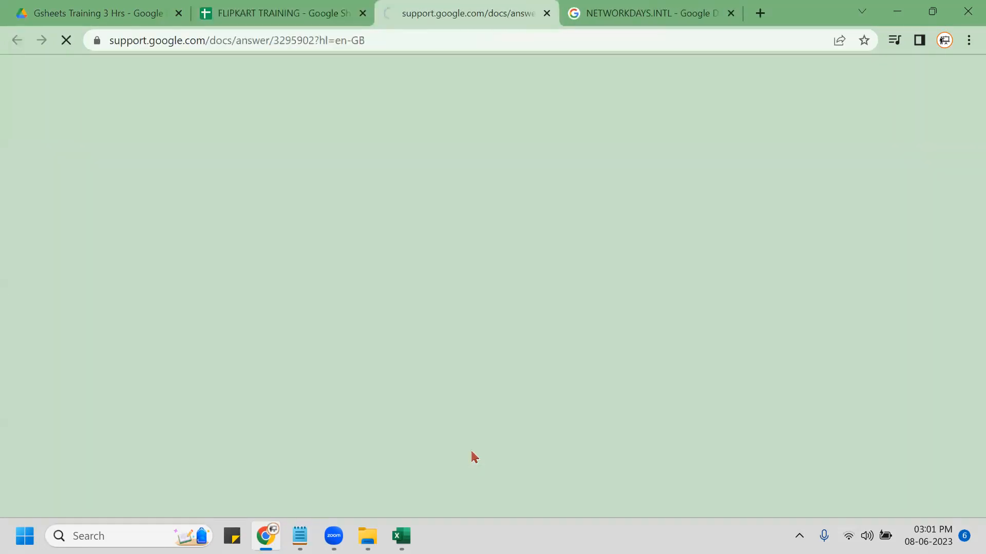
Read the NETWORKDAYS.INTL weekend number codes on the help page, then close it.
scroll(308, 337, "down", 10)
scroll(200, 287, "up", 3)
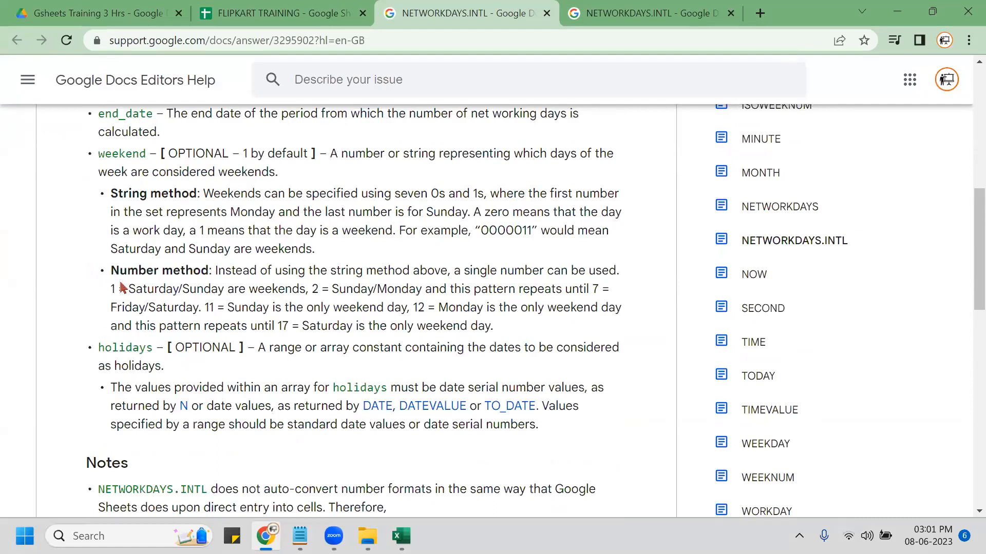
key("ctrl+2")
mouse_move(72, 252)
left_mouse_down()
mouse_move(98, 279)
mouse_move(645, 343)
left_mouse_up()
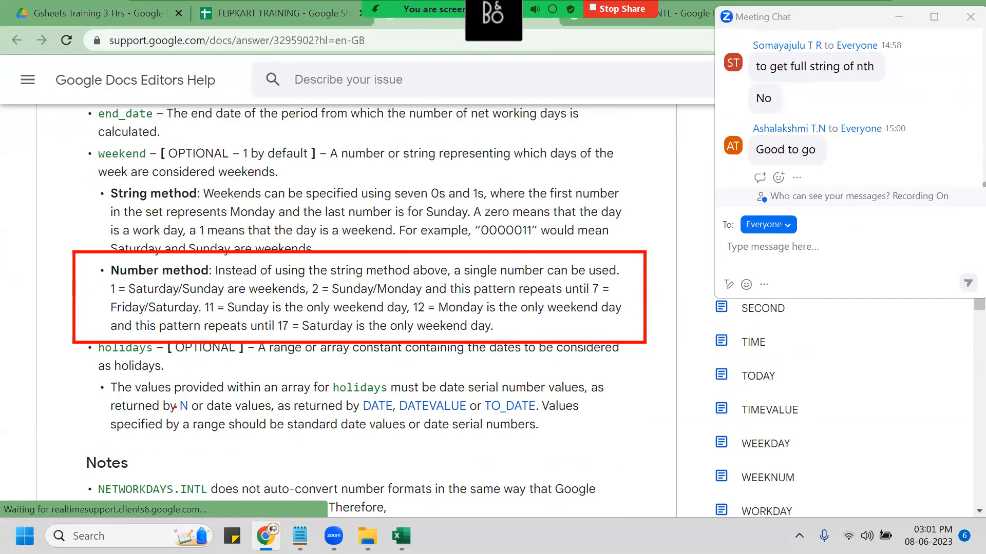
key("Escape")
key("ctrl+w")
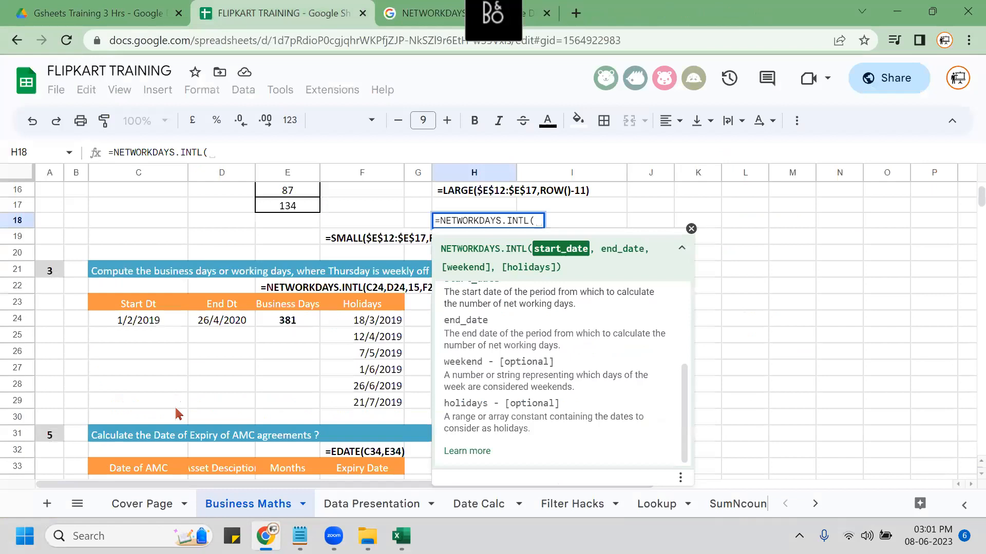
Discard the partial formula in H18 and insert today's date, 08/06/2023, into I23.
key("Escape")
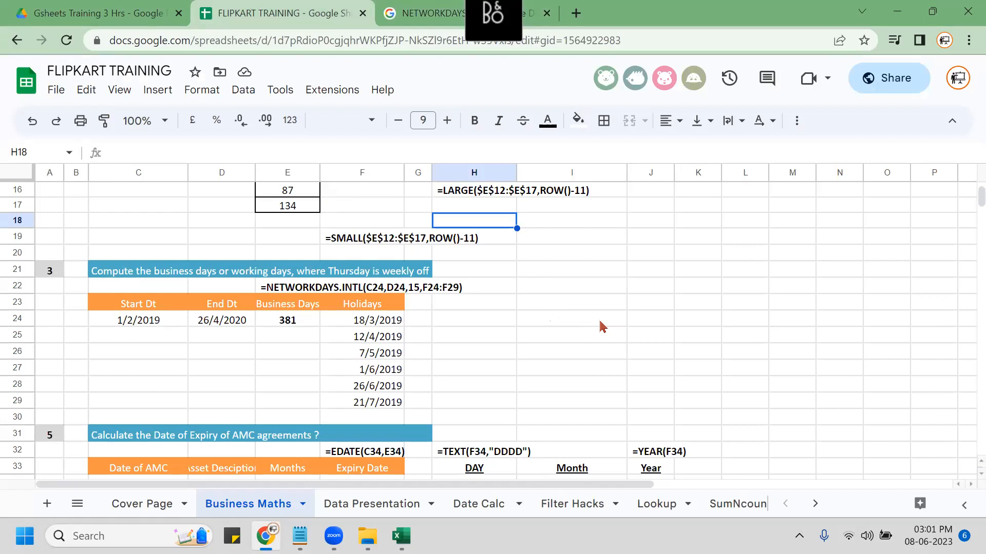
left_click(563, 308)
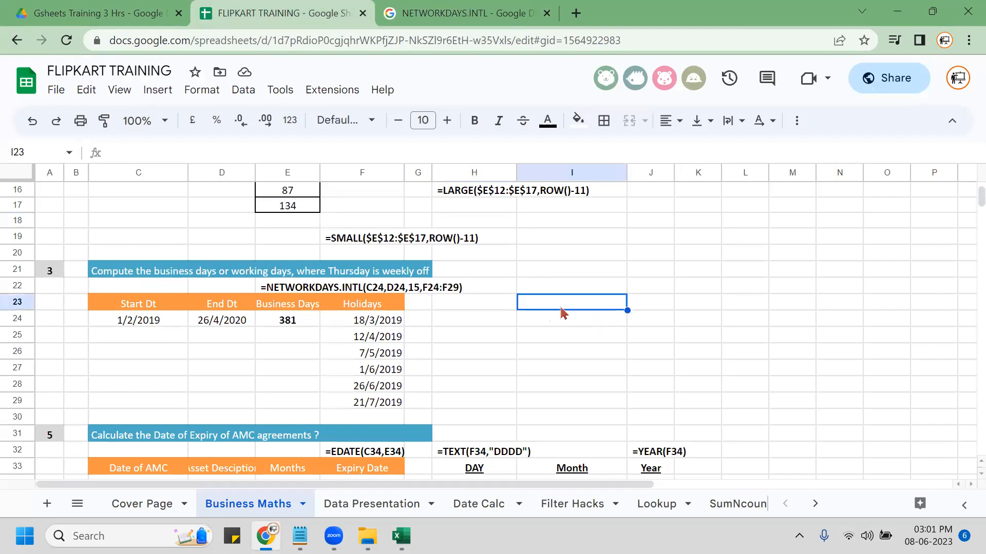
key("ctrl+semicolon")
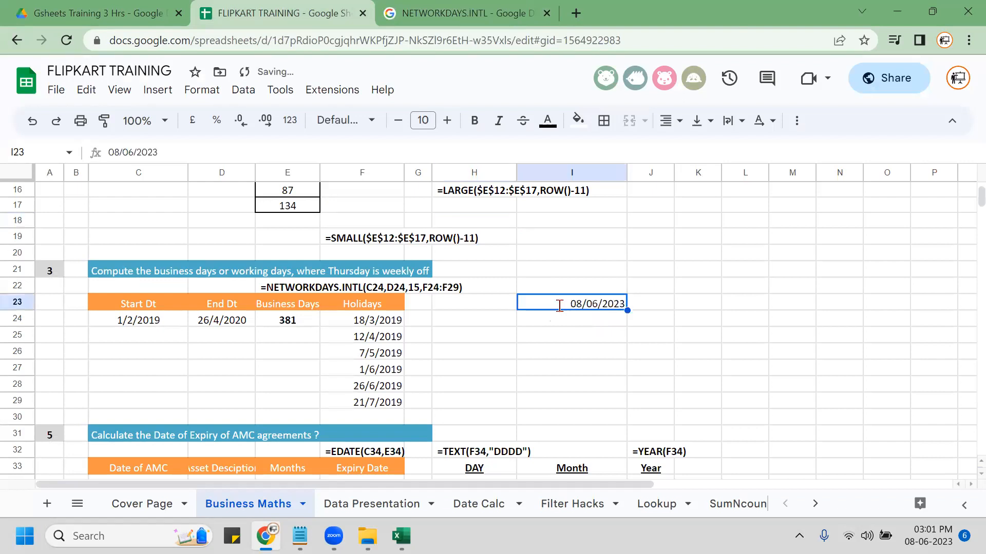
key("Return")
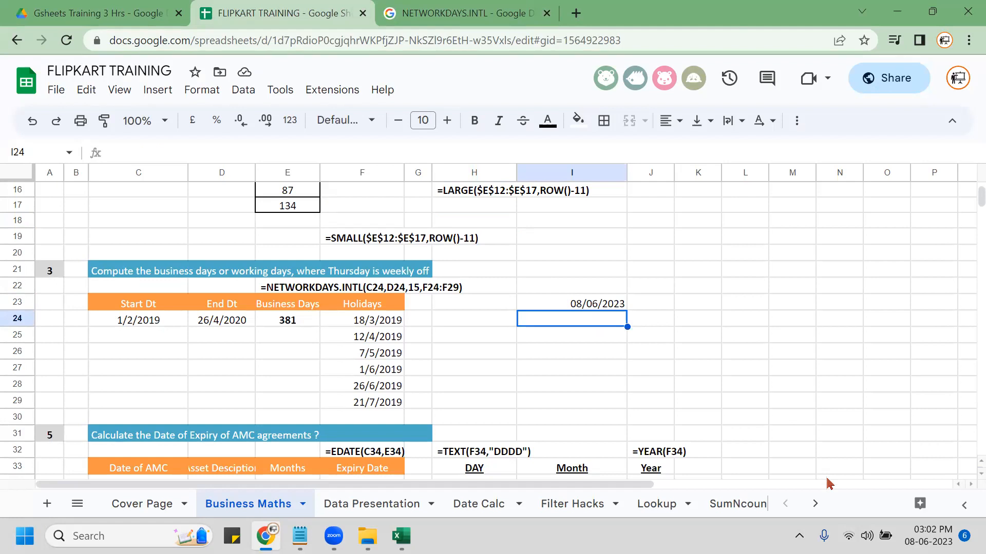
left_click(587, 308)
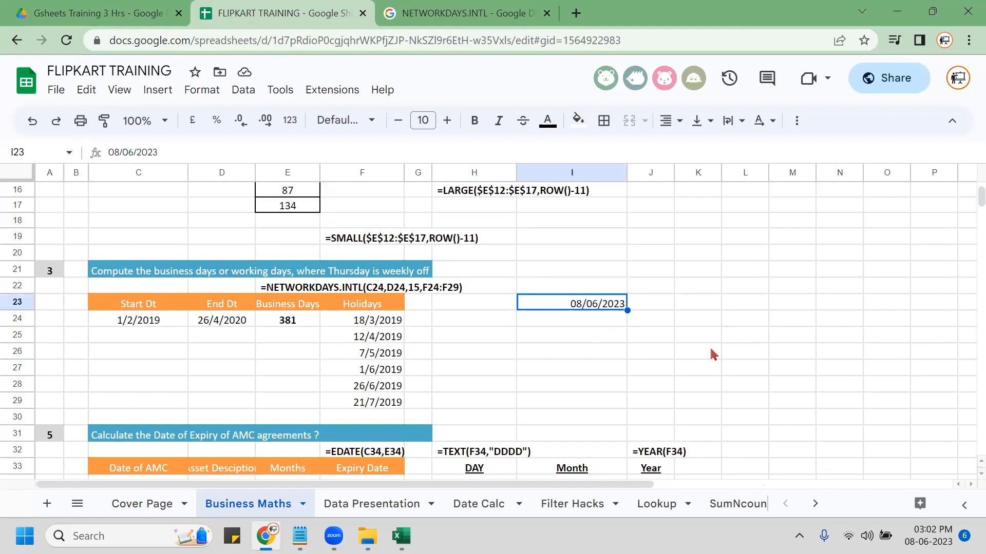
key("ctrl")
key("ctrl")
key("ctrl")
key("ctrl")
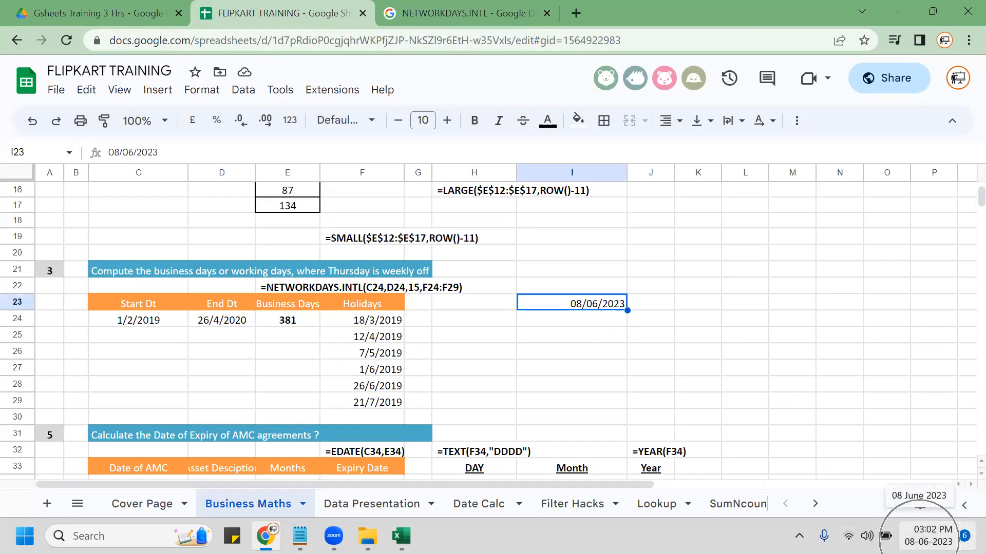
key("ctrl")
key("ctrl")
key("ctrl")
key("ctrl")
key("ctrl")
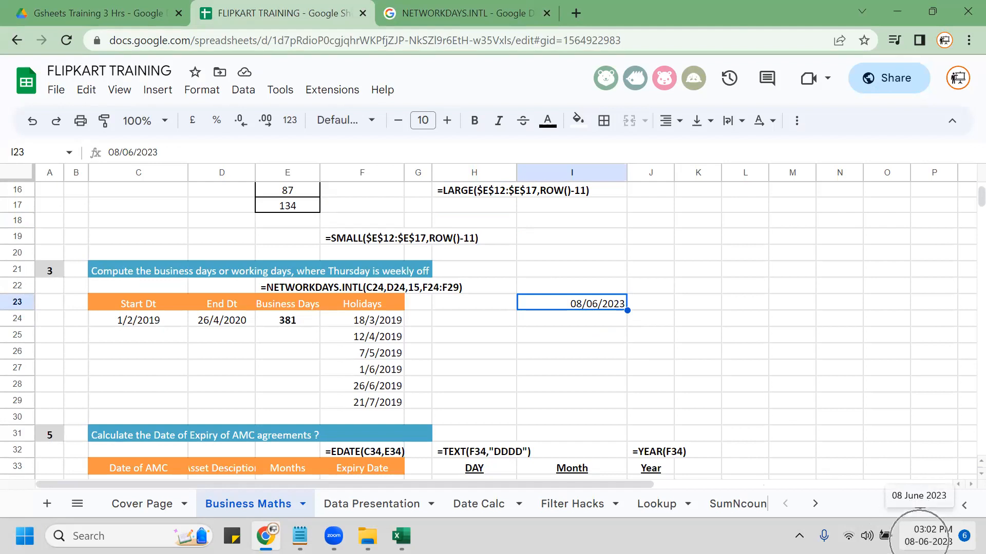
key("ctrl")
key("ctrl")
key("ctrl")
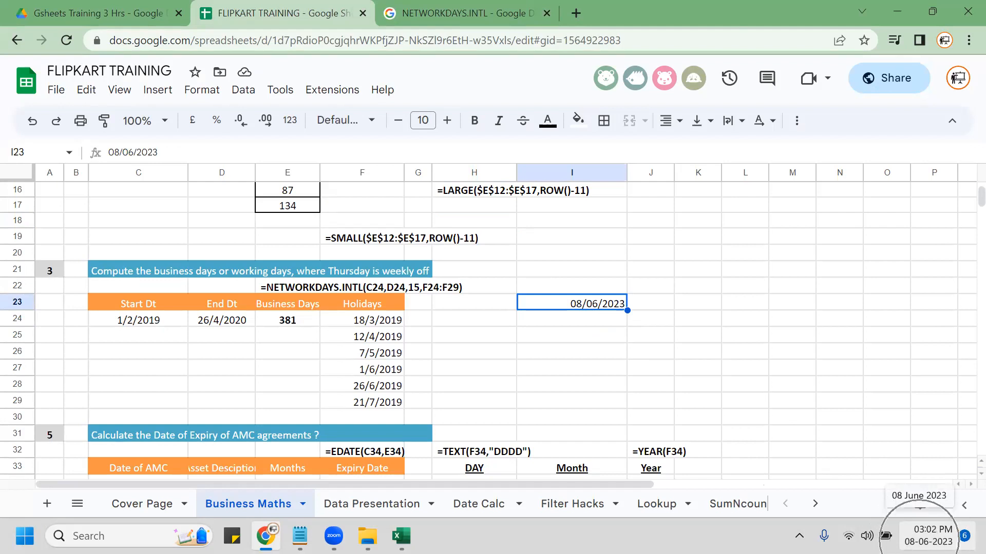
key("ctrl")
key("ctrl")
key("ctrl")
key("ctrl")
key("ctrl")
key("ctrl")
key("ctrl")
key("ctrl")
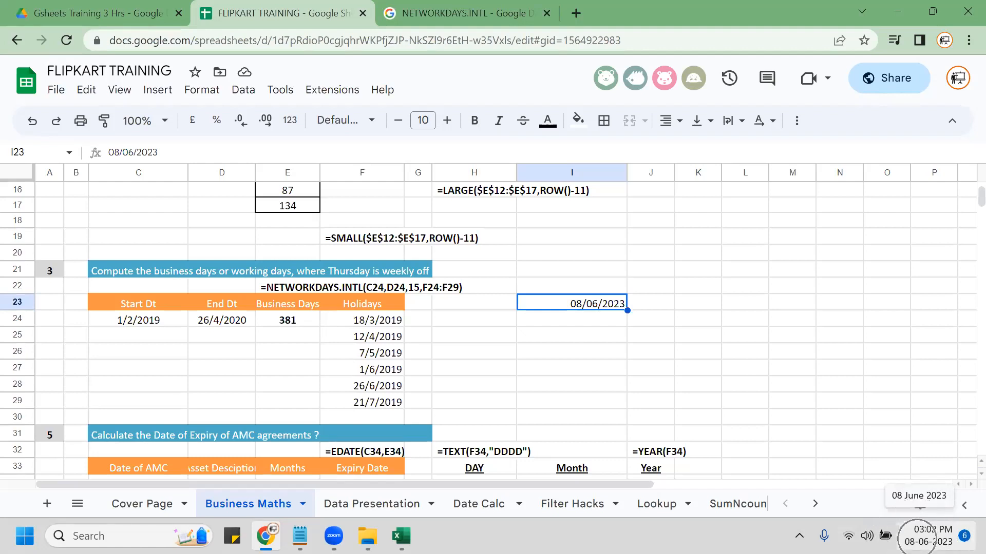
key("ctrl")
key("ctrl")
key("ctrl")
key("ctrl")
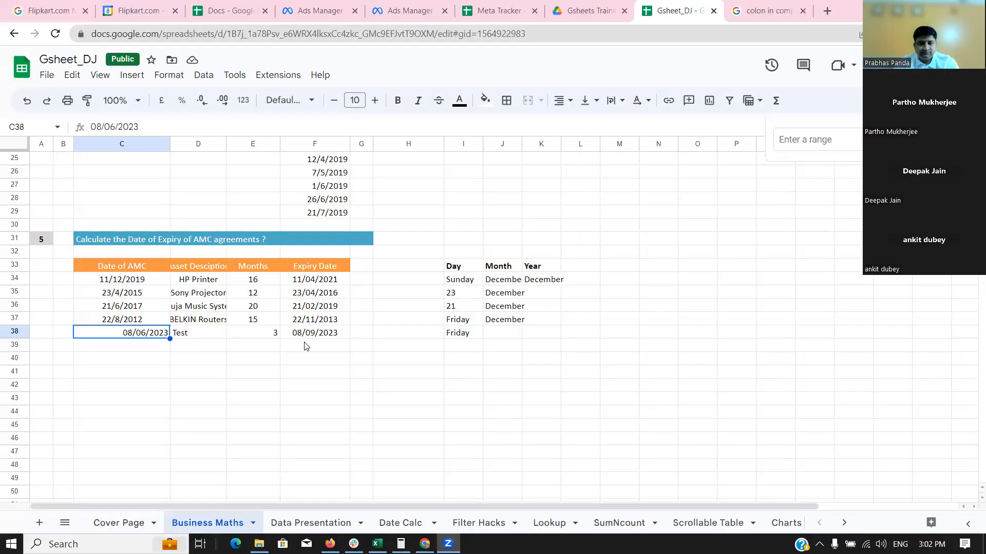
left_click(157, 337)
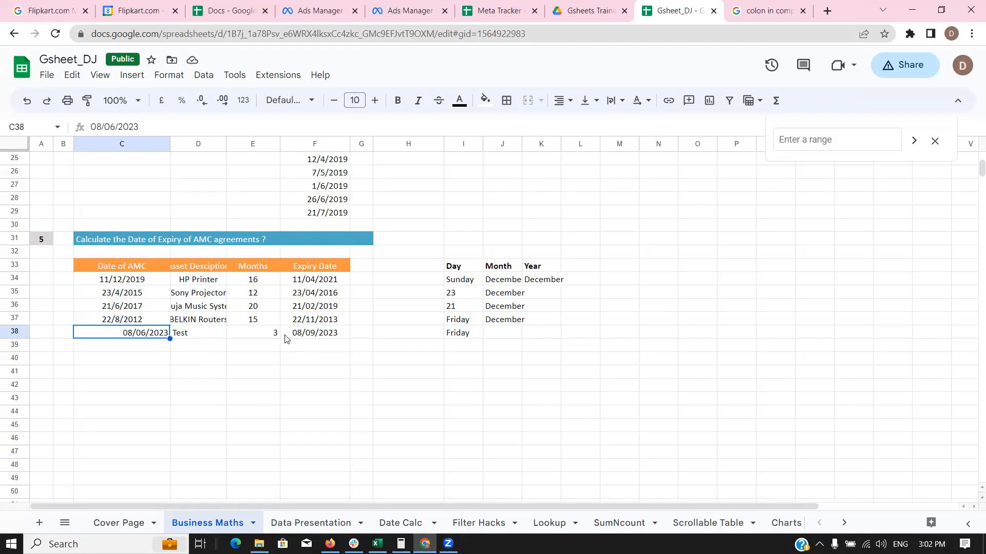
left_click(455, 340)
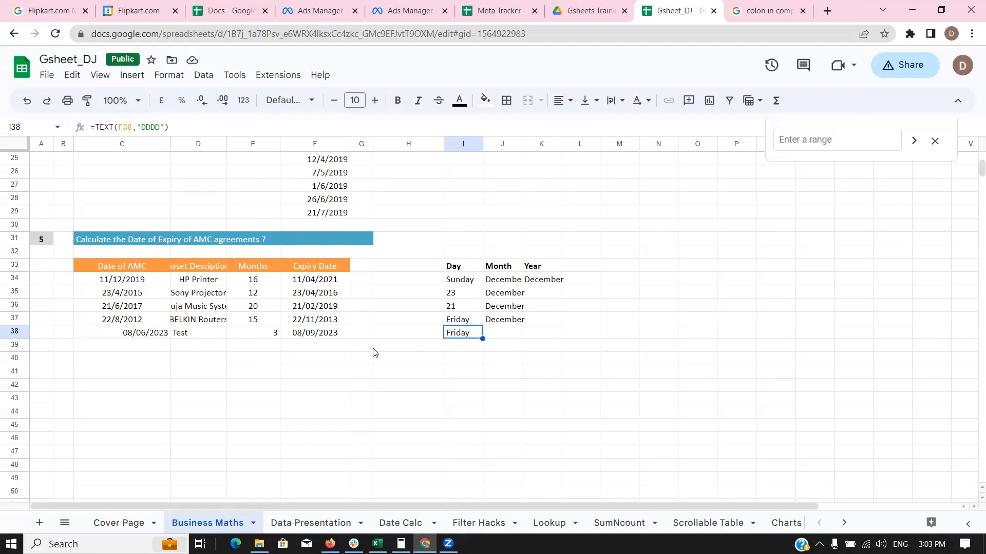
left_click(142, 339)
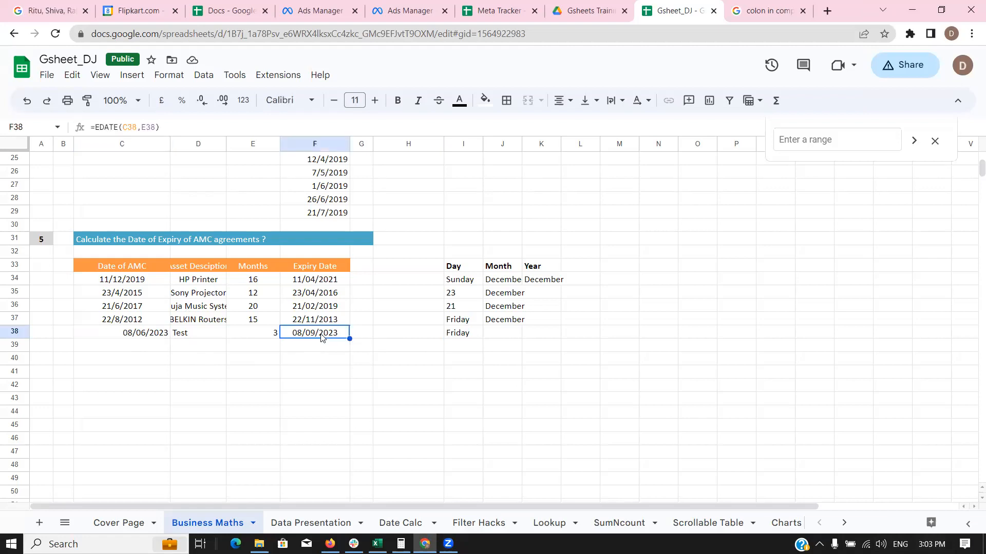
left_click(274, 338)
left_click(299, 339)
left_click(460, 340)
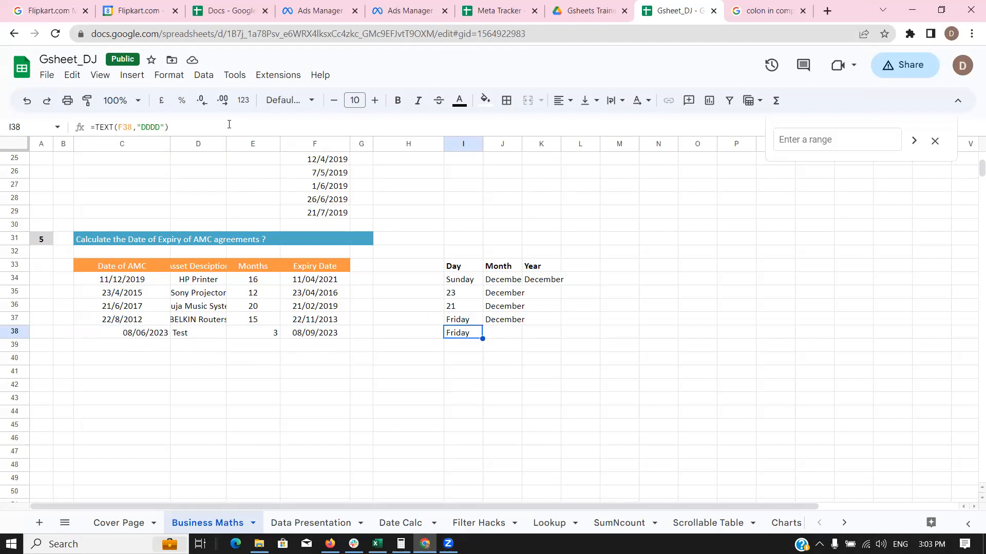
left_click(137, 333)
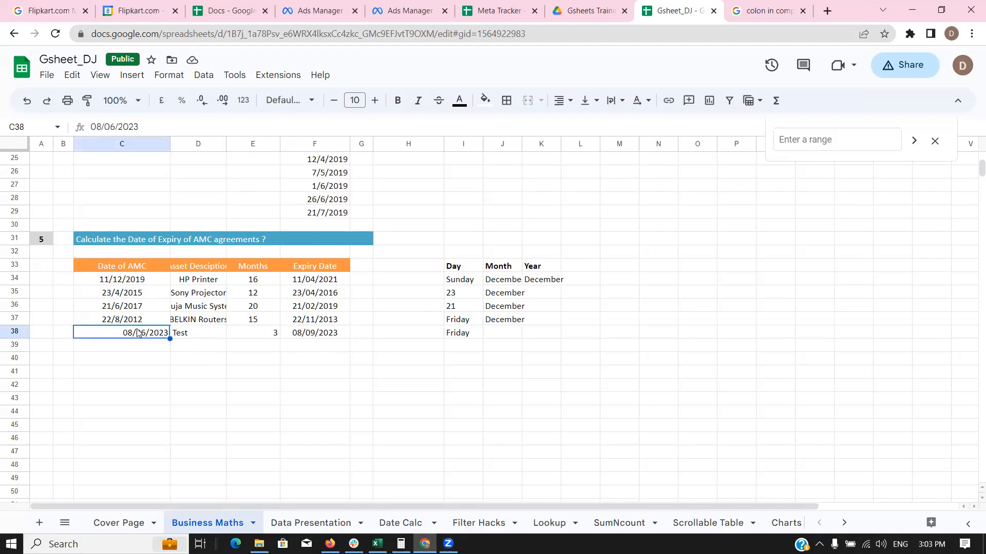
left_click(455, 344)
left_click(465, 333)
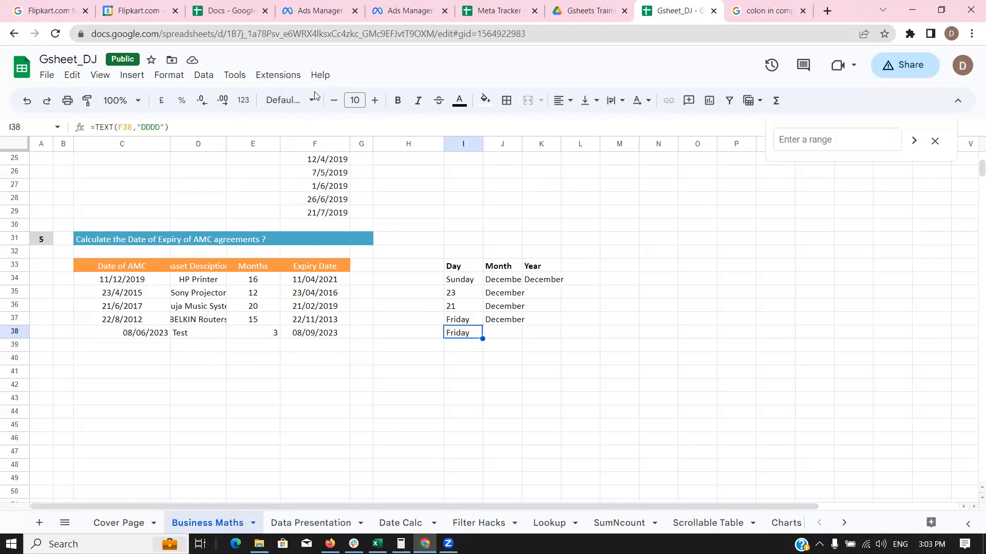
left_click(287, 124)
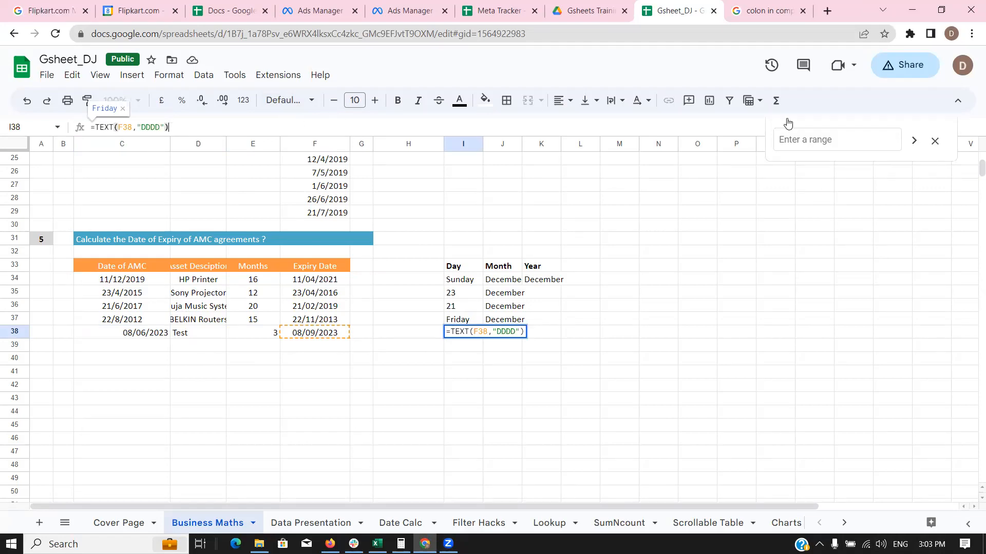
left_click(930, 544)
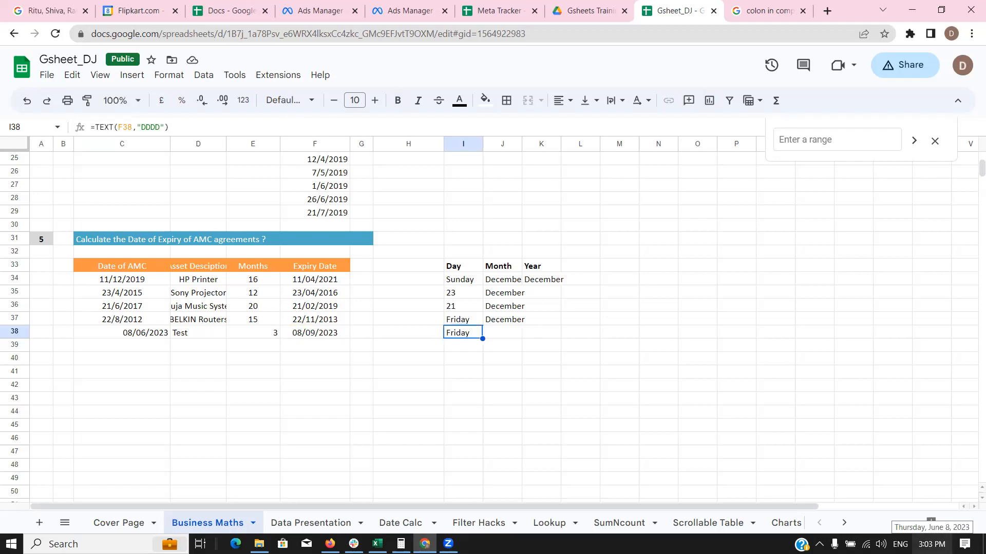
left_click(595, 380)
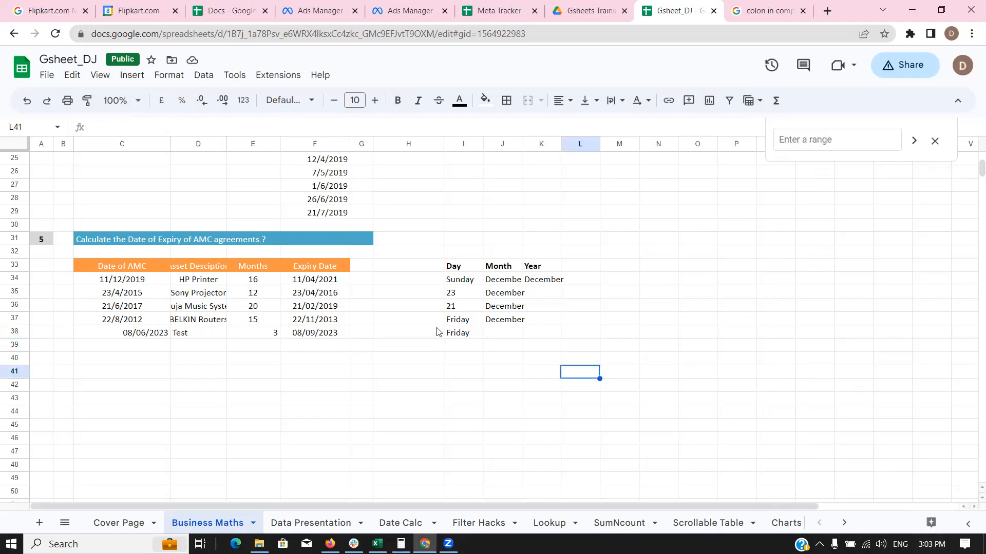
left_click(198, 337)
left_click(165, 338)
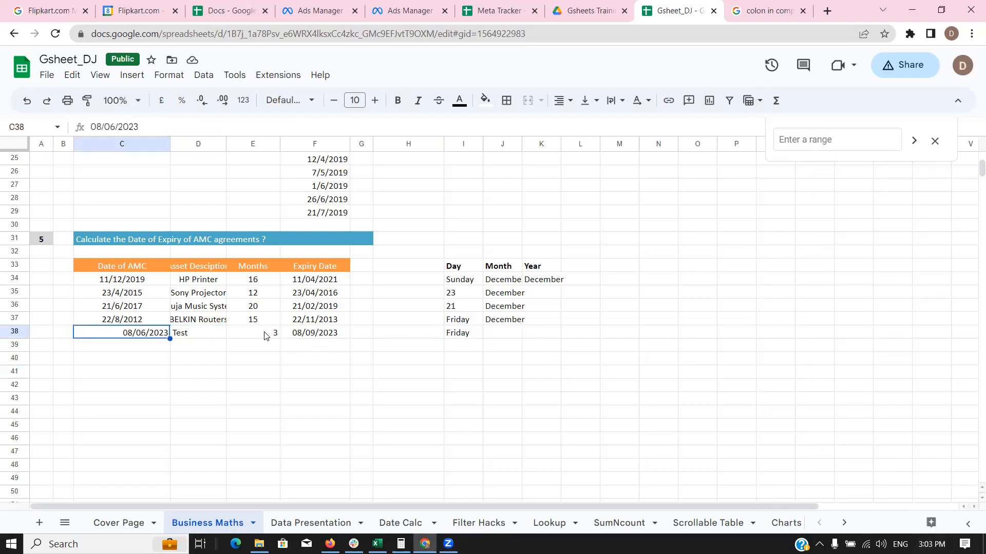
Change the spreadsheet time zone to (GMT+05:30) India Standard Time in Settings, then save and reload.
left_click(44, 76)
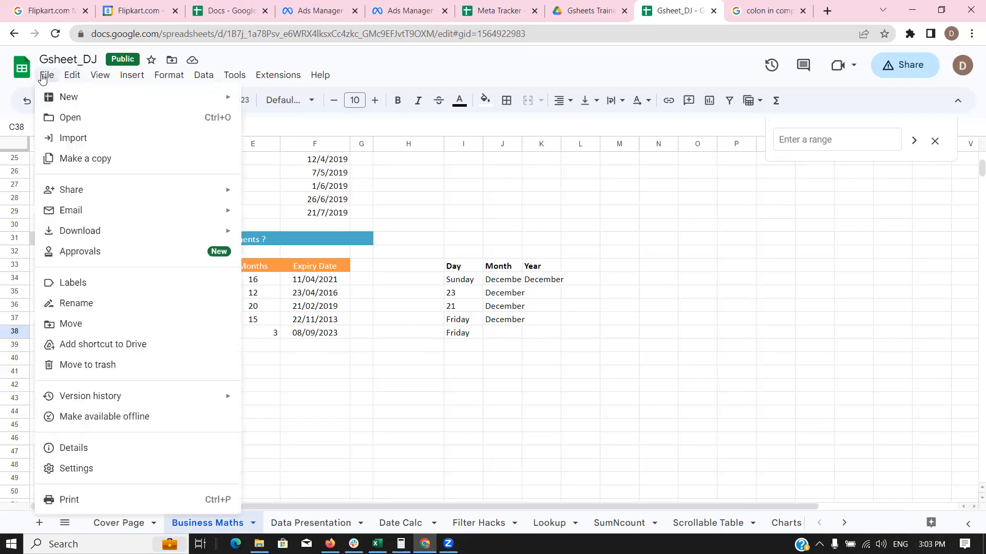
left_click(87, 469)
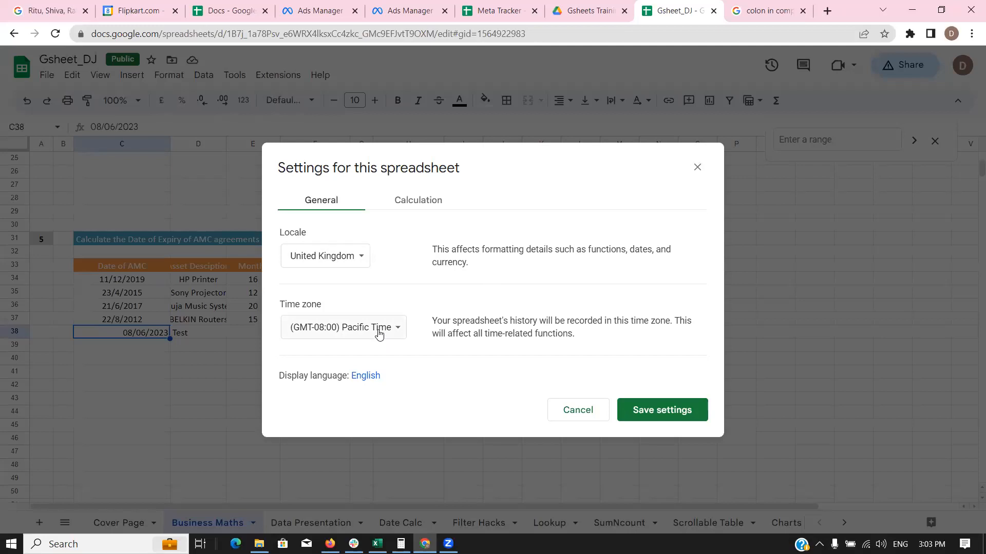
left_click(379, 334)
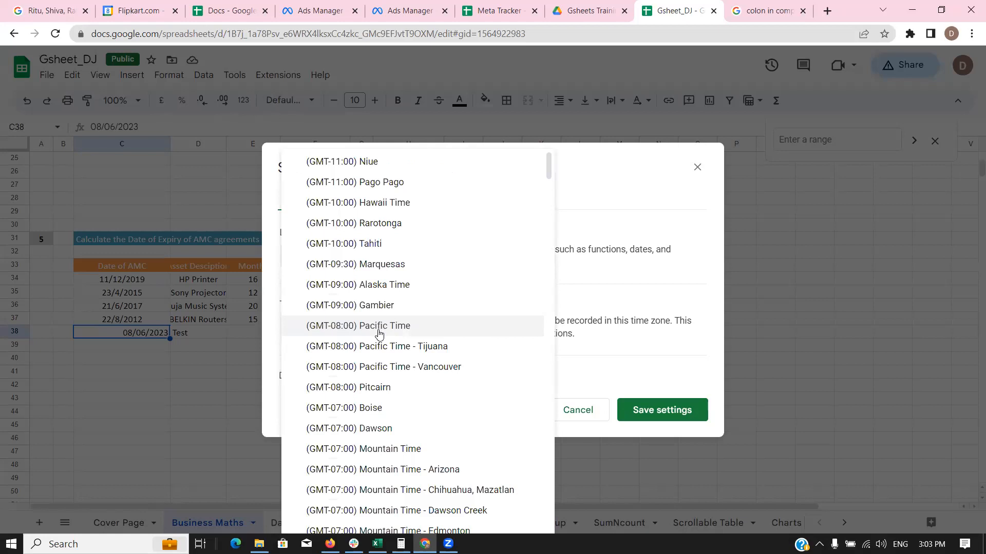
scroll(390, 337, "down", 9)
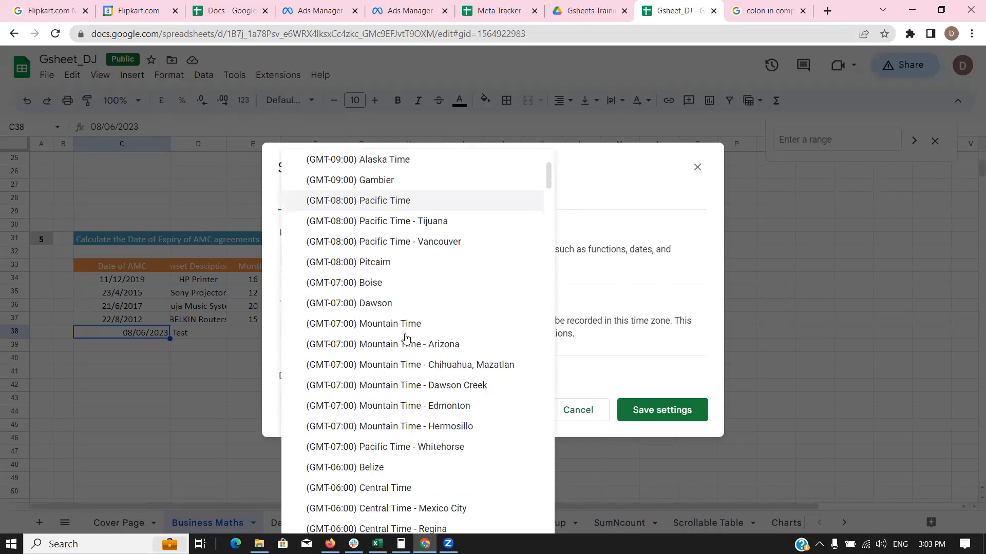
scroll(407, 370, "down", 20)
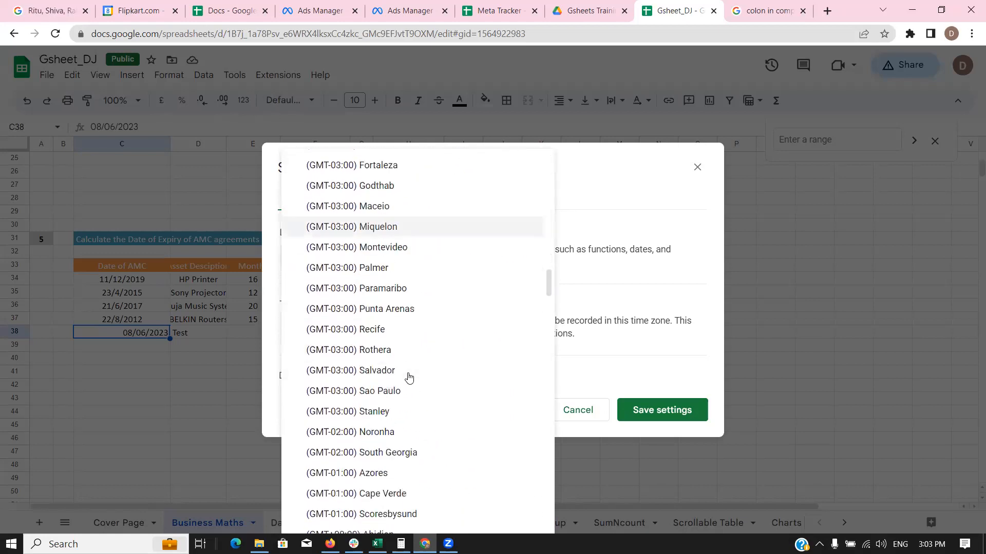
scroll(455, 369, "down", 20)
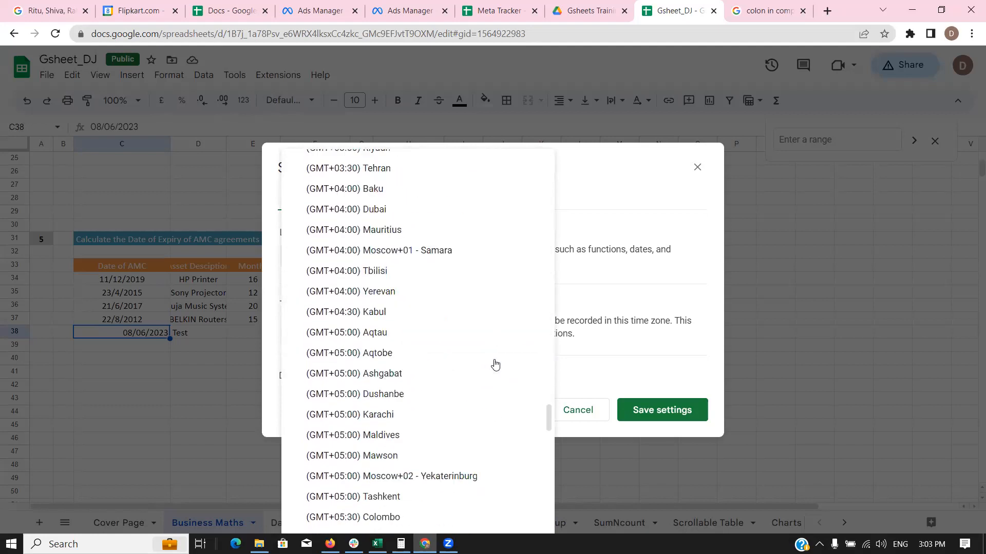
scroll(410, 221, "up", 3)
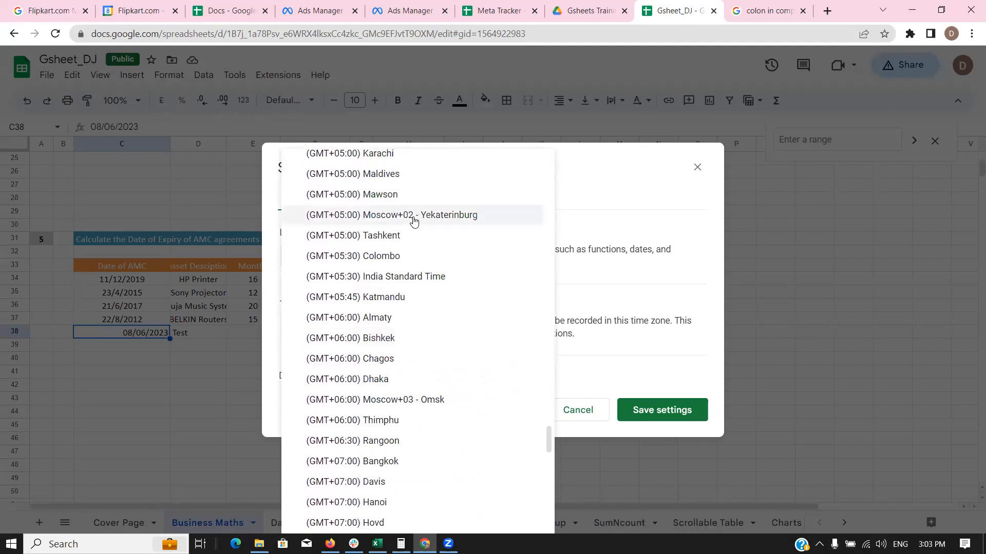
left_click(430, 273)
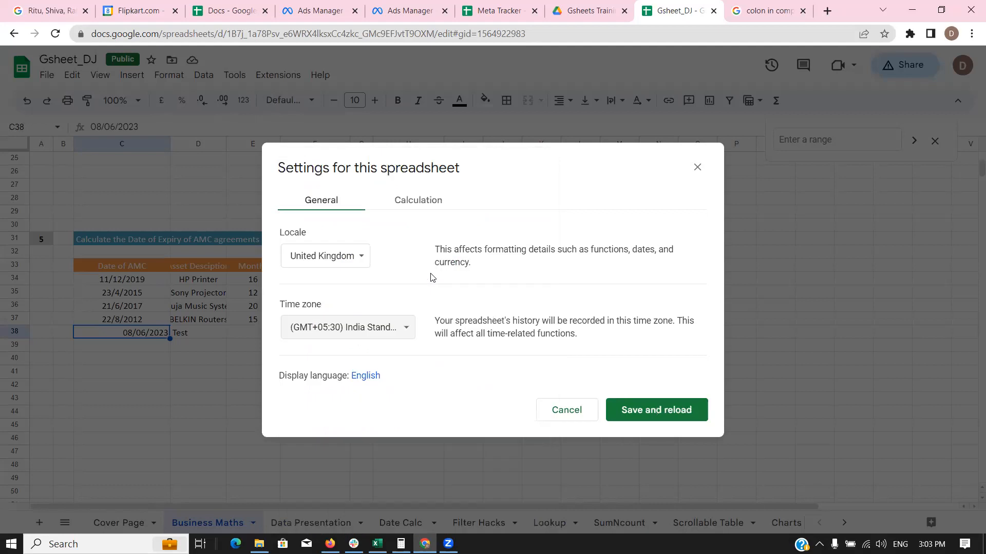
left_click(647, 413)
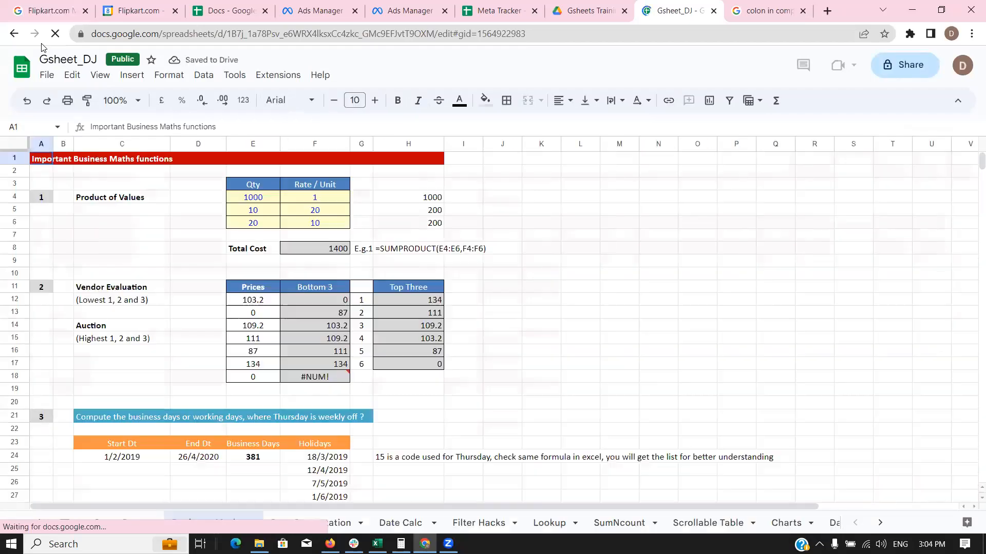
scroll(397, 356, "down", 5)
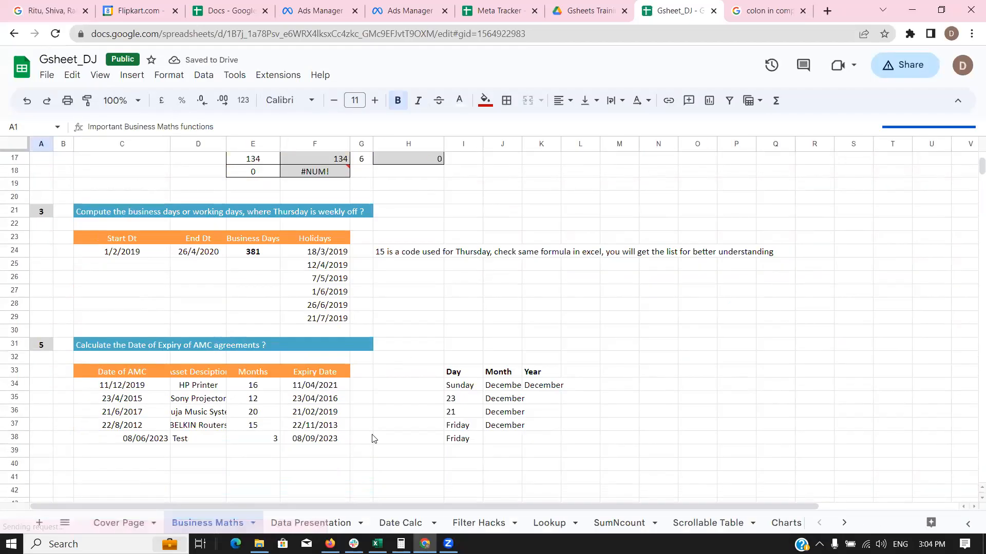
left_click(327, 439)
left_click(448, 440)
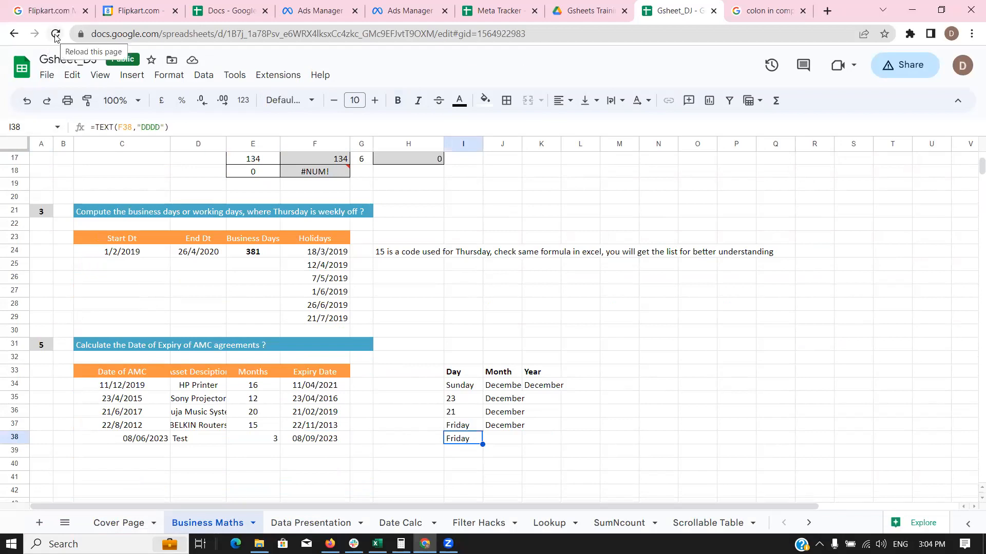
left_click(144, 438)
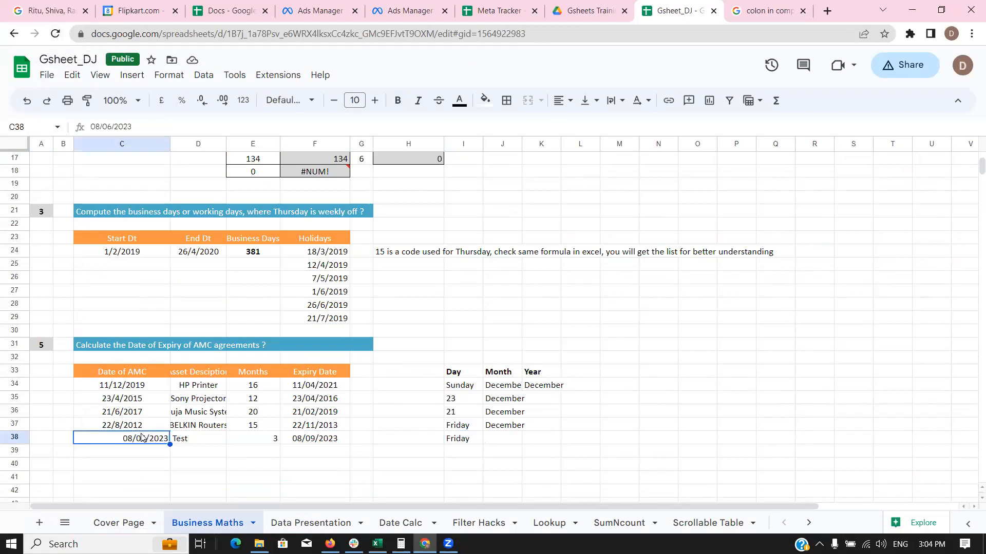
double_click(143, 439)
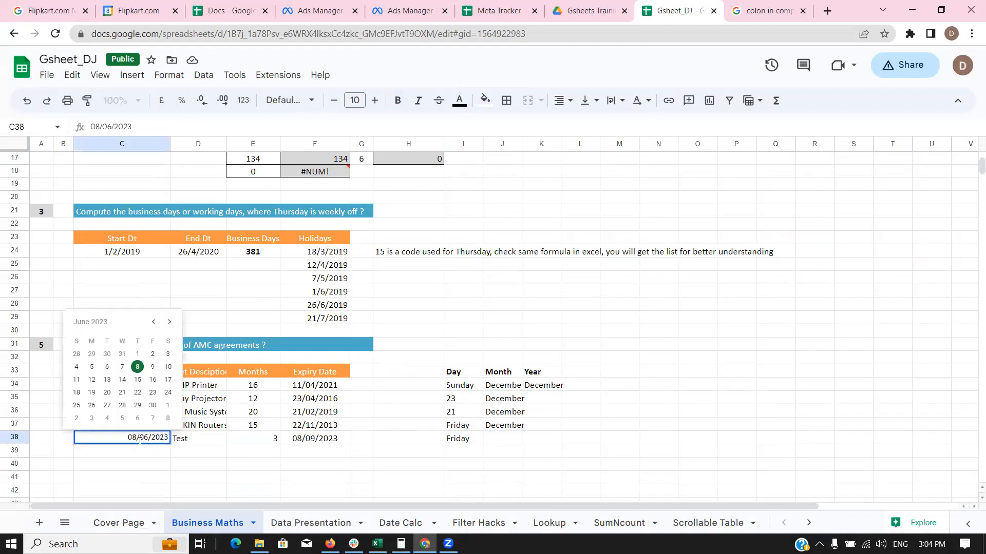
left_click(211, 442)
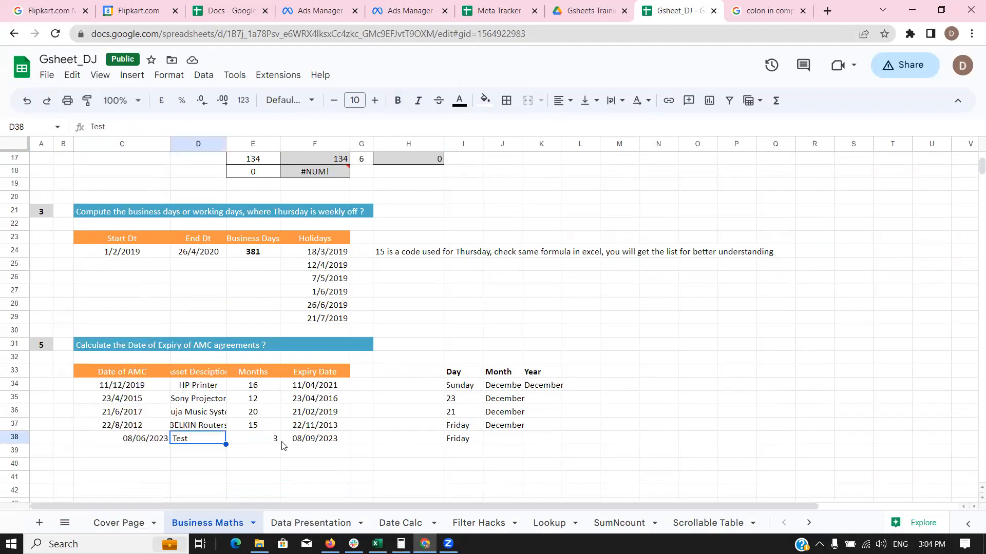
double_click(312, 441)
key("Escape")
double_click(313, 439)
key("Escape")
left_click(460, 444)
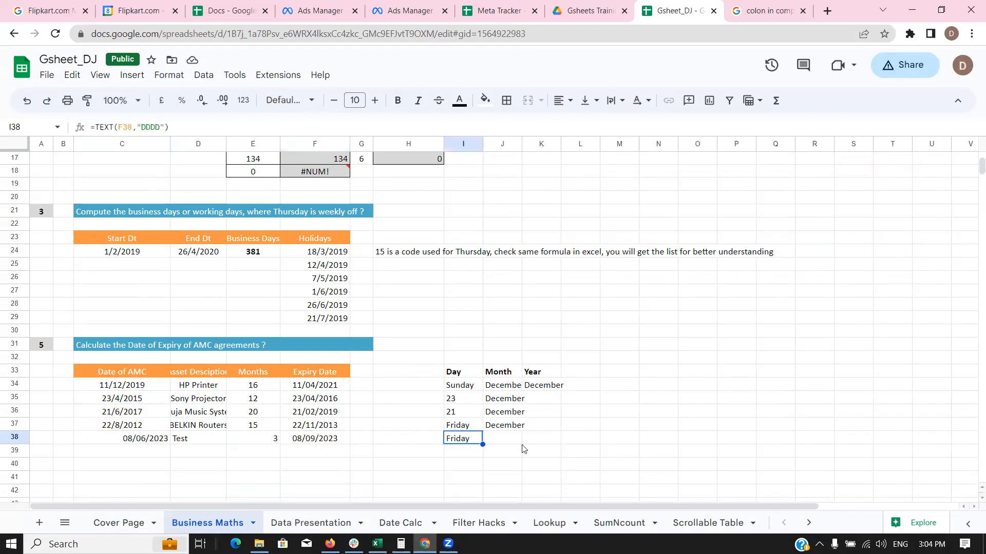
left_click(209, 126)
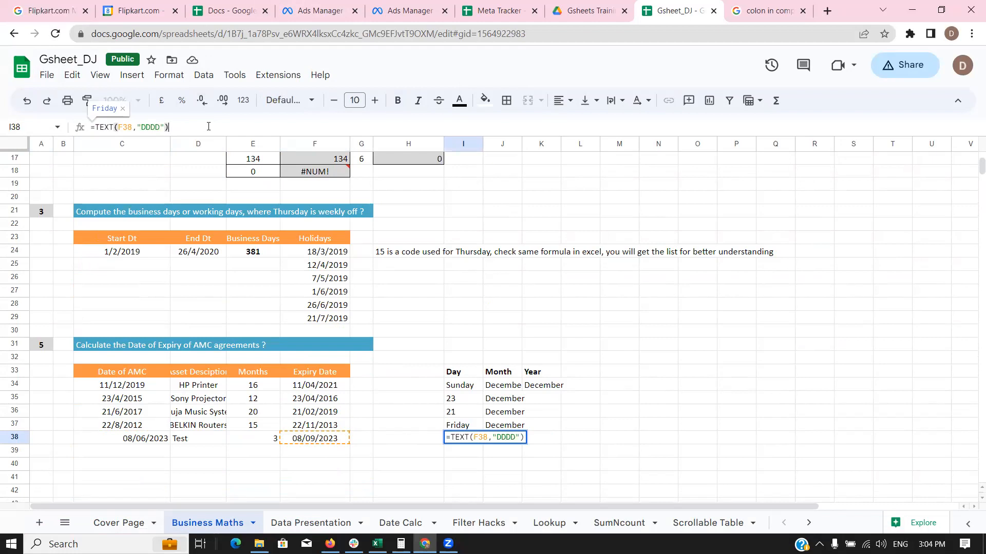
key("Escape")
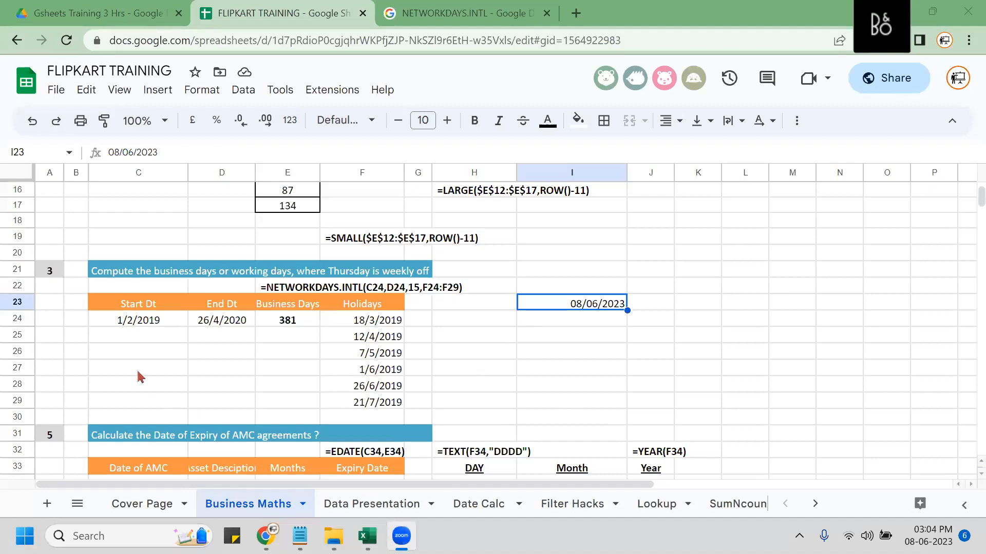
left_click(365, 505)
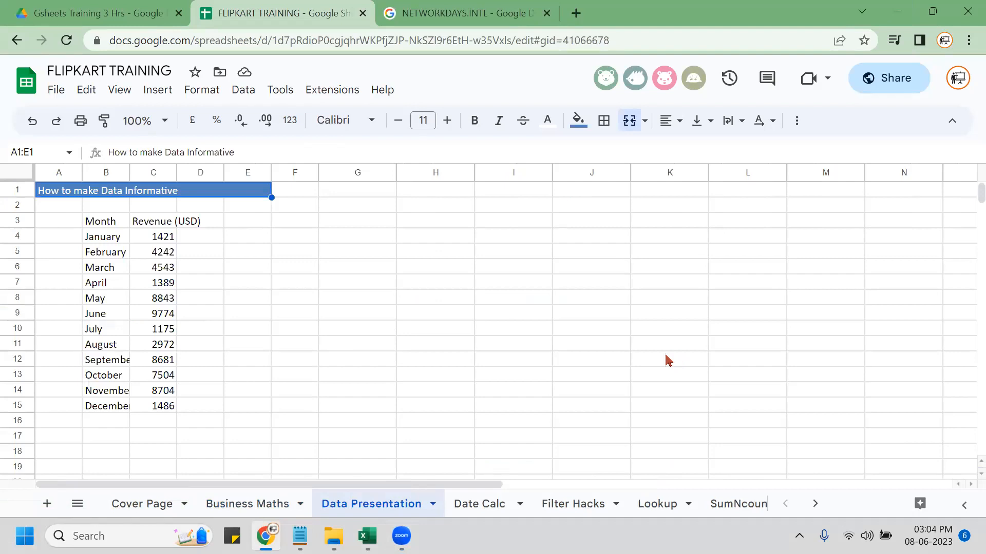
Switch to the NETWORKDAYS.INTL help tab, then close it.
key("ctrl+Tab")
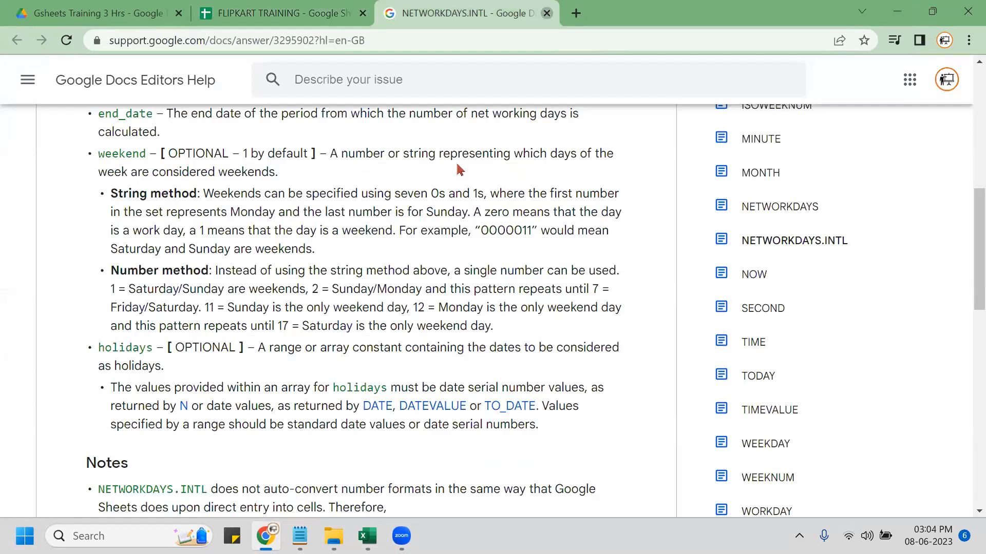
key("ctrl+w")
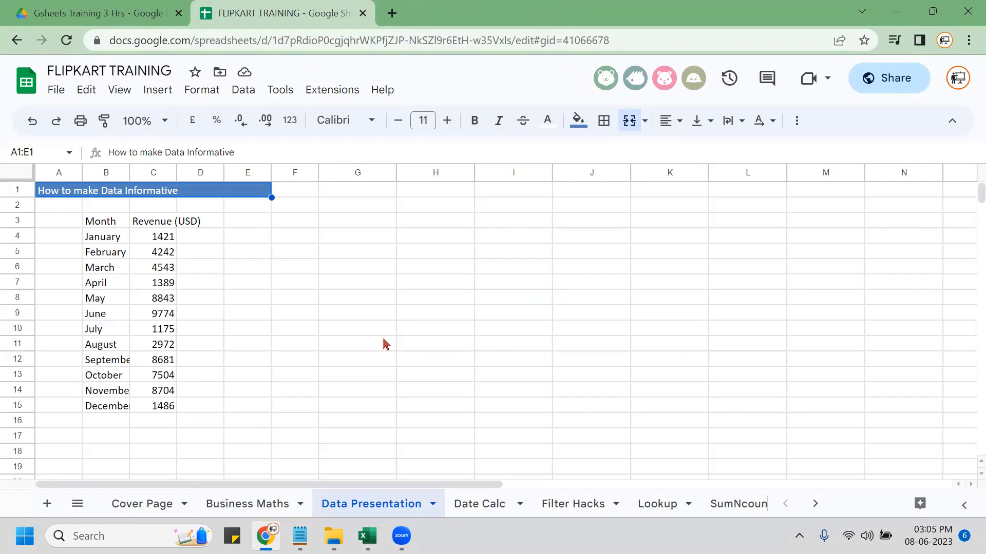
Select the March cell B6 in the Data Presentation revenue table.
left_click(96, 271)
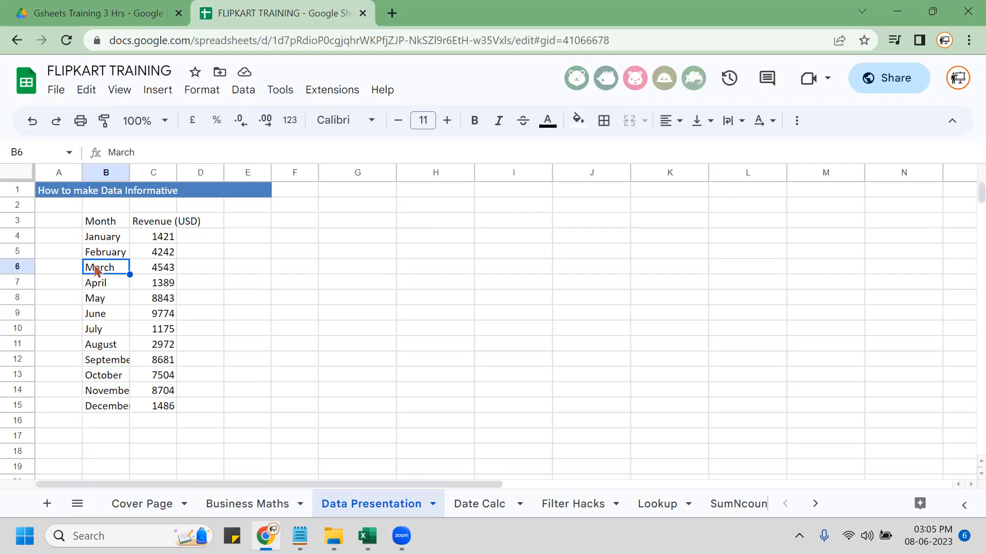
Enter =SUM(C4:C15) in C16 to total the monthly revenues, giving 60734.
key("ctrl+a")
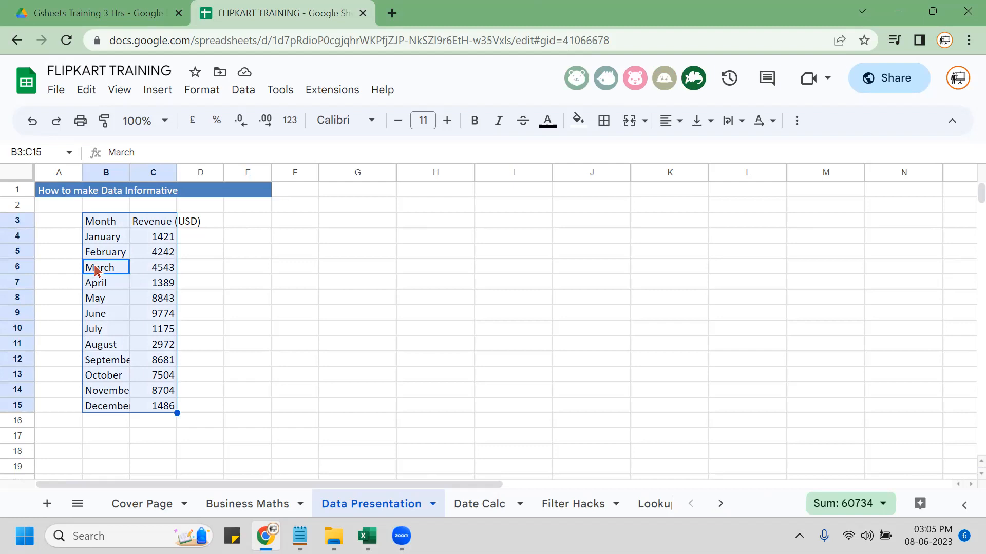
key("Down")
key("Down")
key("Right")
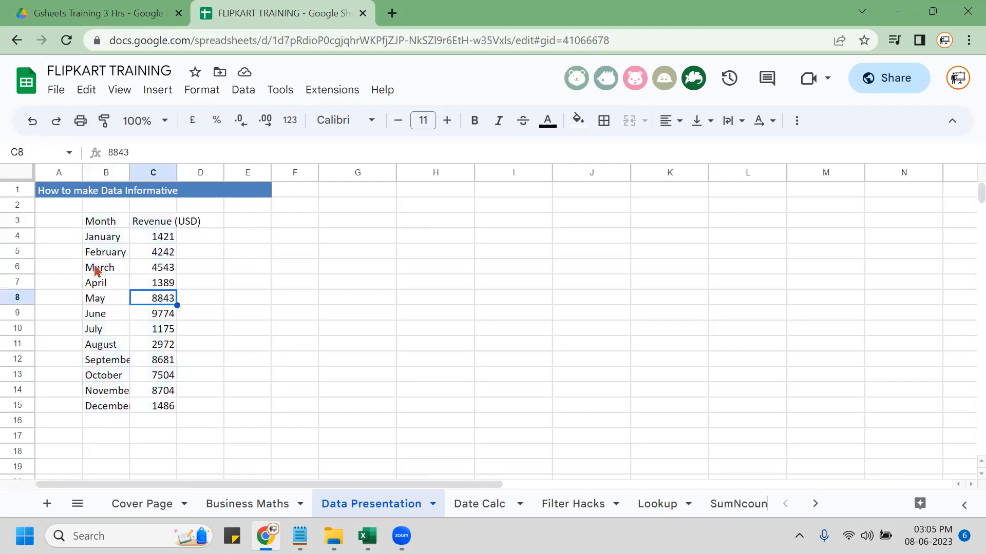
key("ctrl+Down")
key("Down")
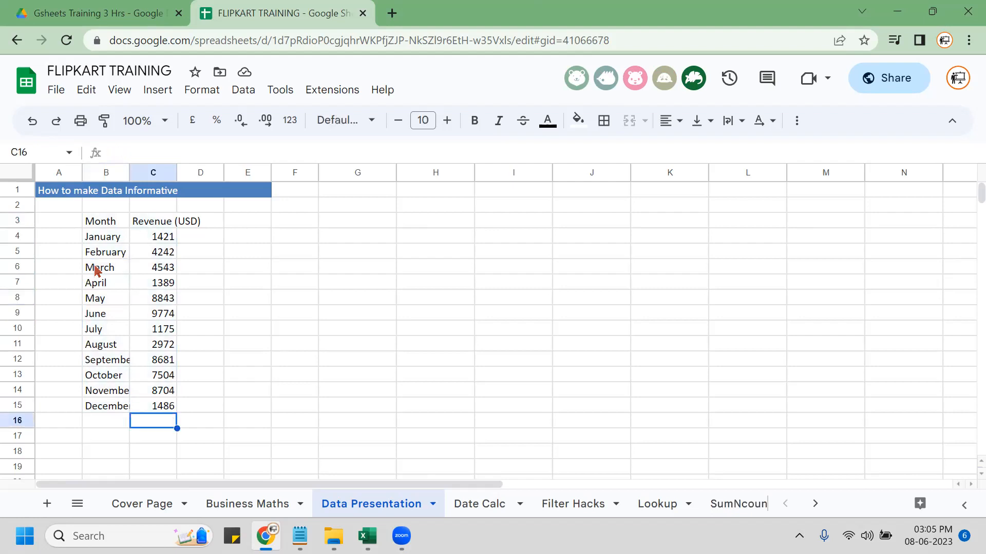
key("Return")
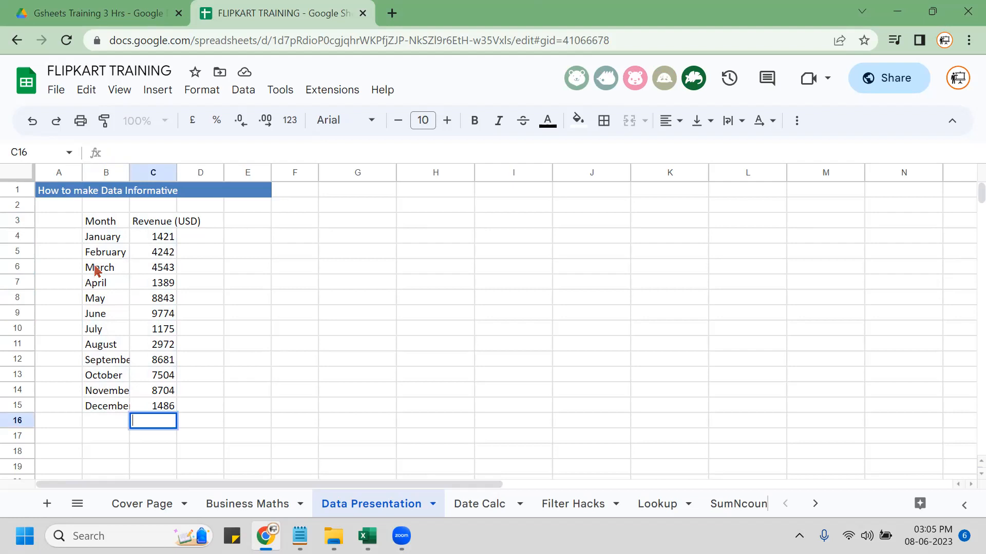
type("=sum")
key("Tab")
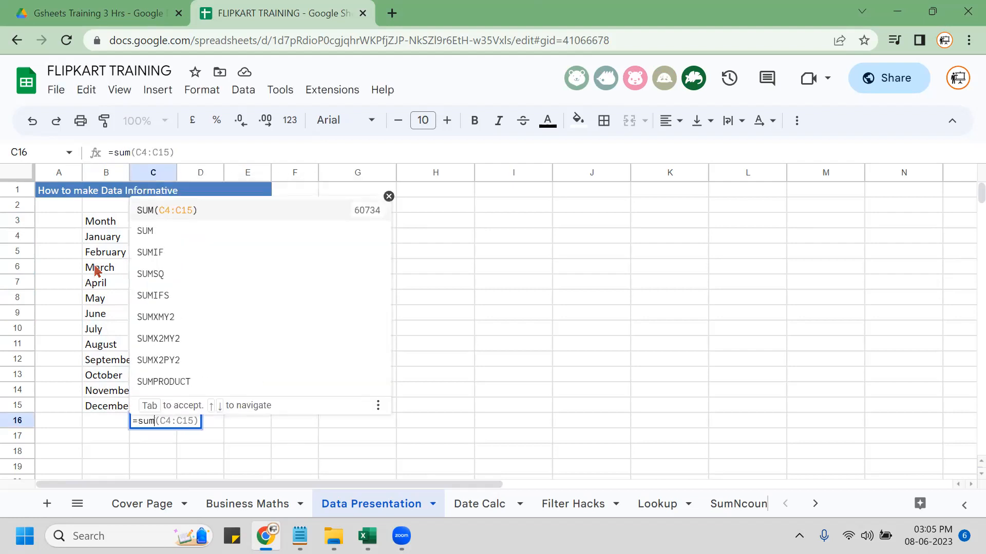
key("Return")
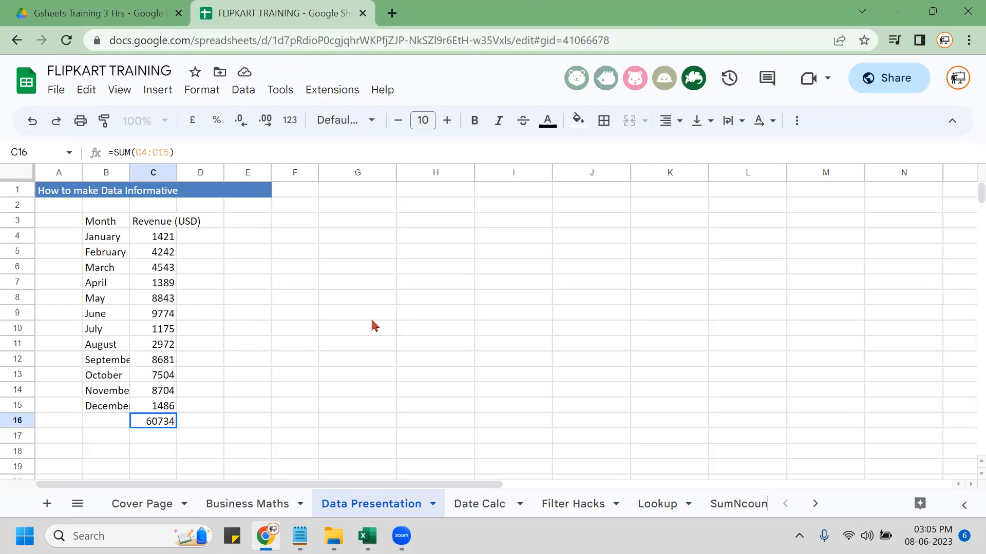
Reopen the C16 total formula several times to show its C4:C15 range.
key("F2")
key("Escape")
key("F2")
key("Escape")
key("F2")
key("Escape")
key("F2")
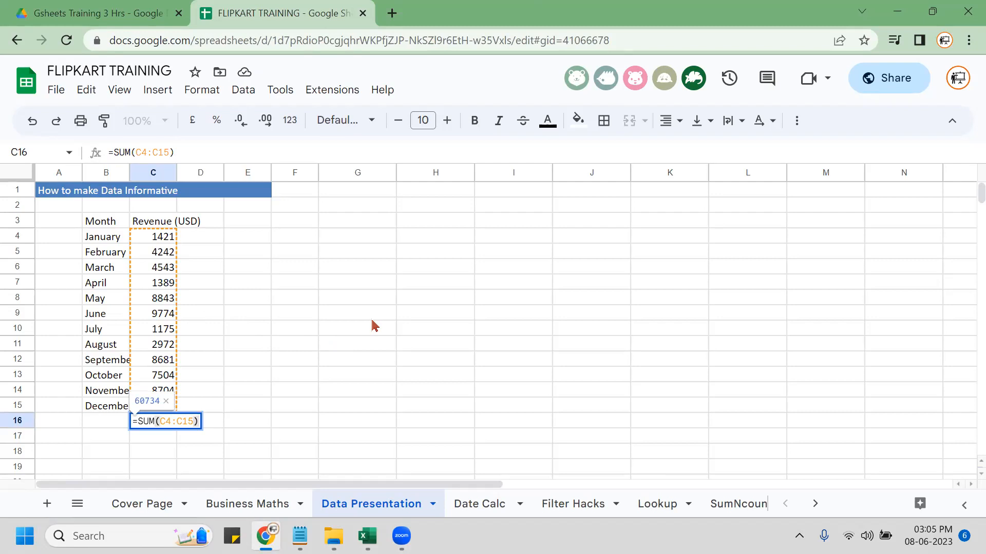
Copy the Revenue (USD) heading from C3 into D3.
key("Escape")
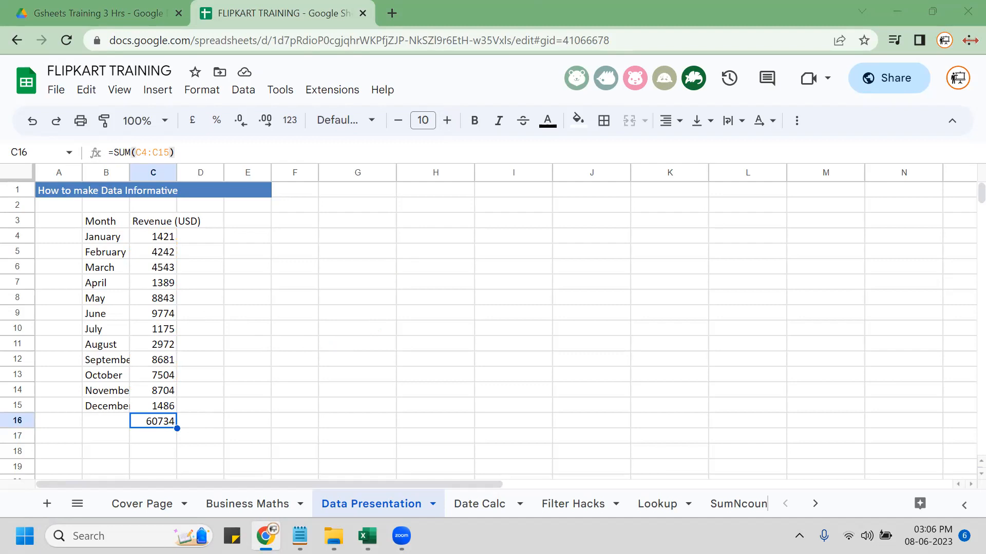
left_click(144, 170)
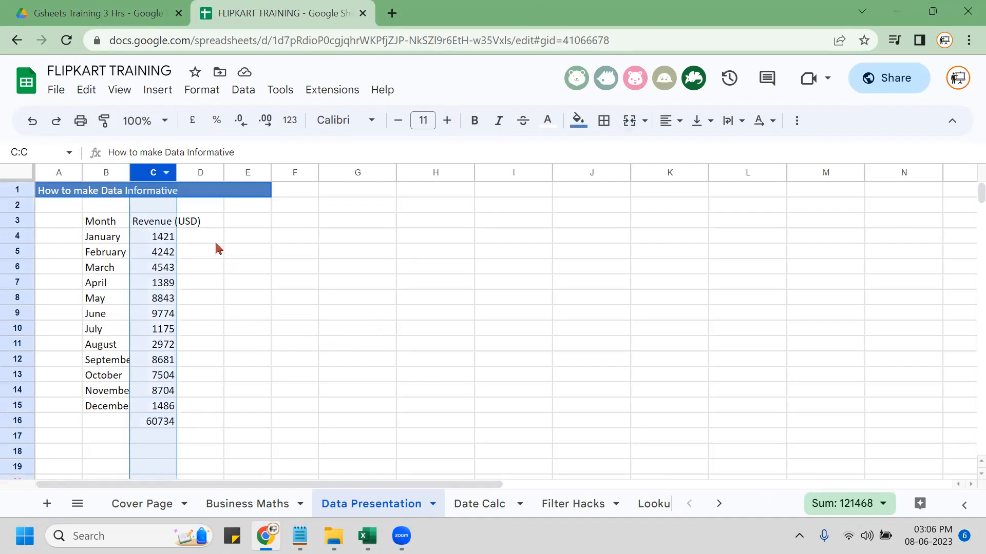
left_click(201, 238)
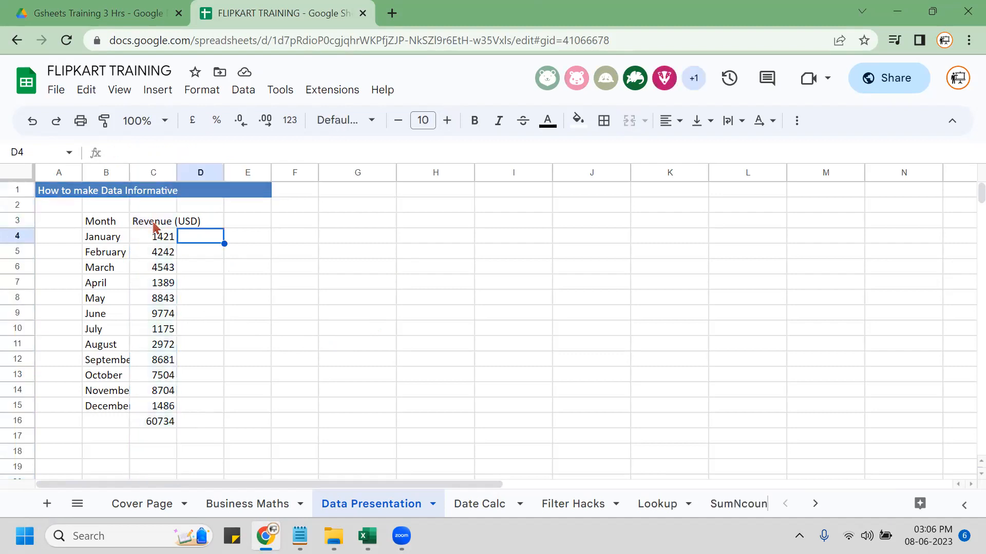
left_click(157, 222)
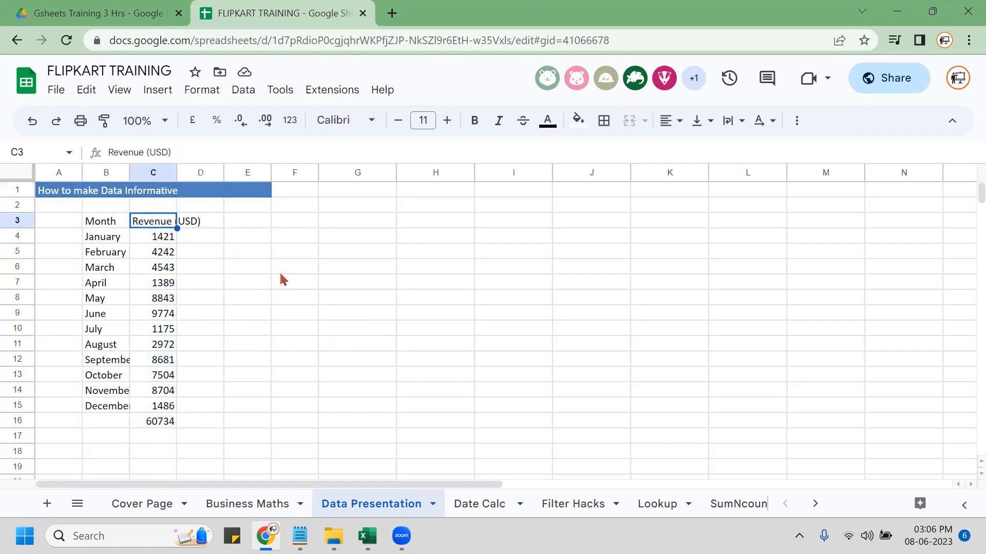
key("Right")
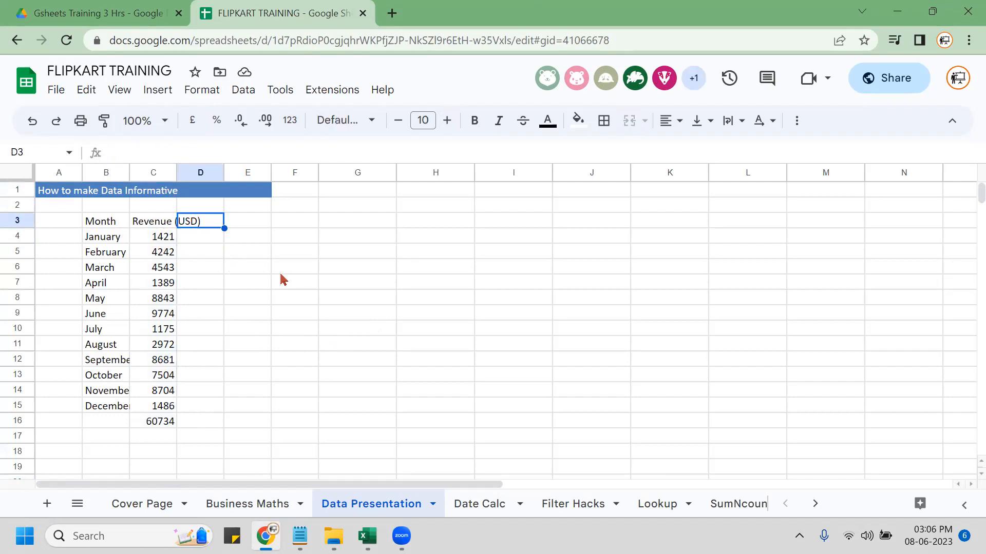
type("Revenue (USD)")
Change the D3 heading to 'Revenue %' and widen columns C and D to fit.
key("F2")
key("BackSpace")
key("BackSpace")
key("BackSpace")
key("BackSpace")
key("BackSpace")
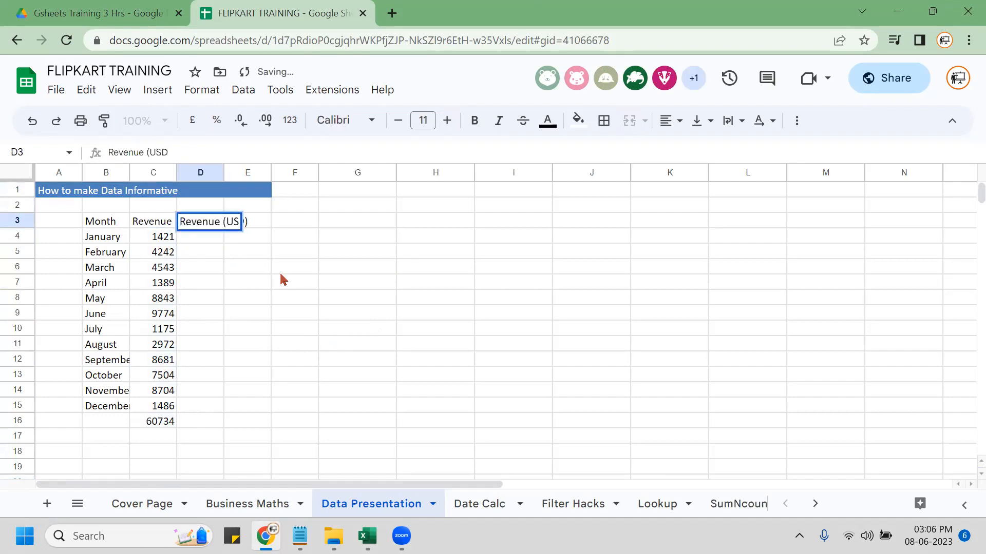
type("%")
key("Return")
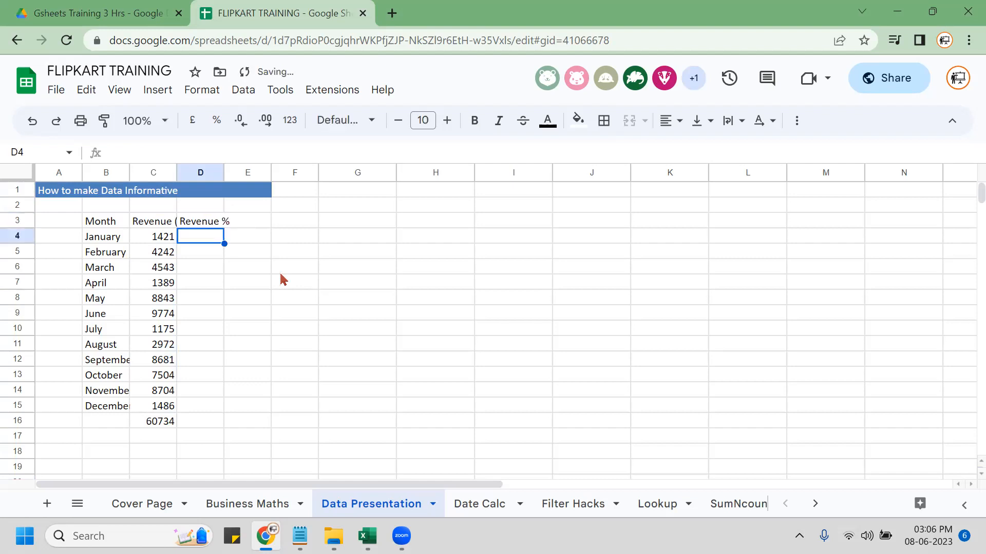
key("Up")
left_click_drag(226, 172, 240, 173)
left_click_drag(178, 170, 211, 169)
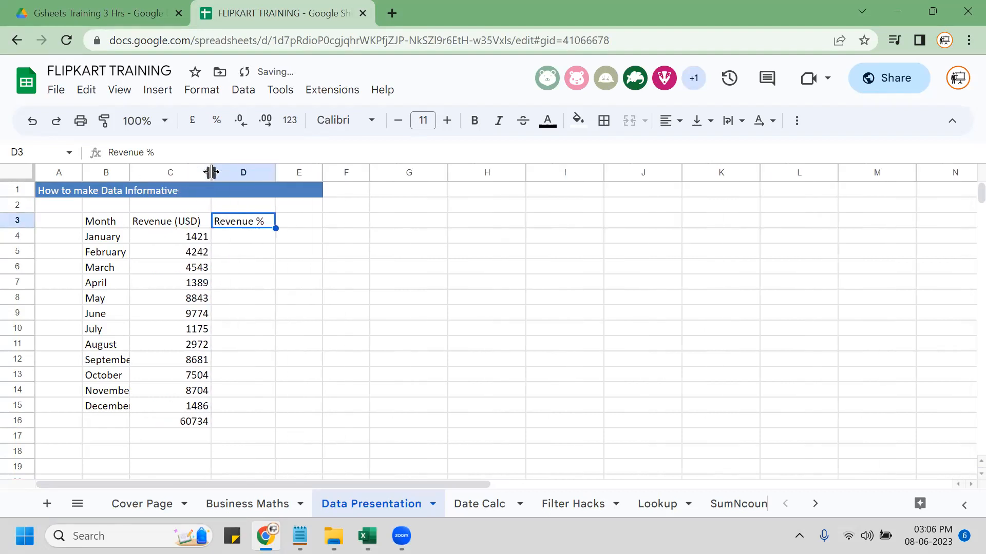
Inspect the C16 total formula's range without changing it.
key("Down")
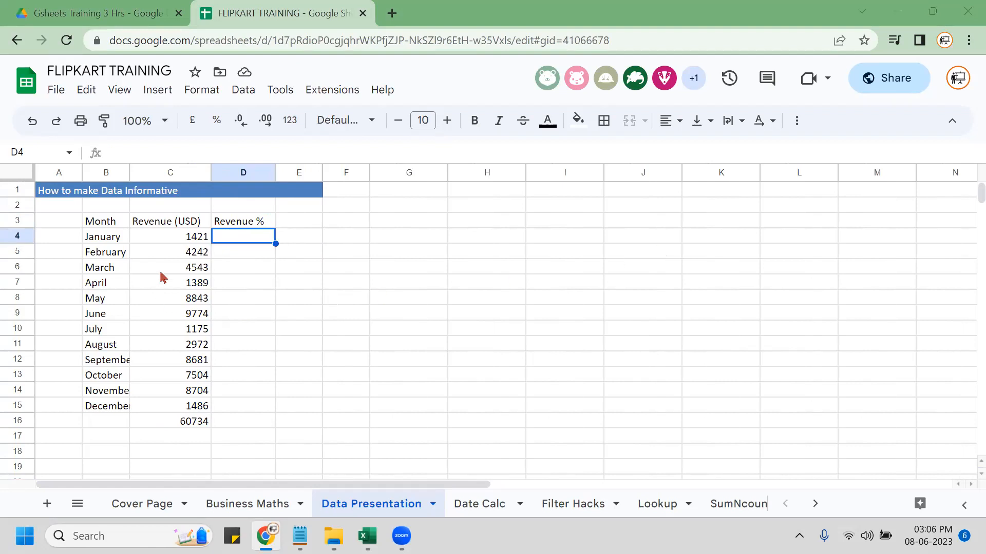
left_click(180, 426)
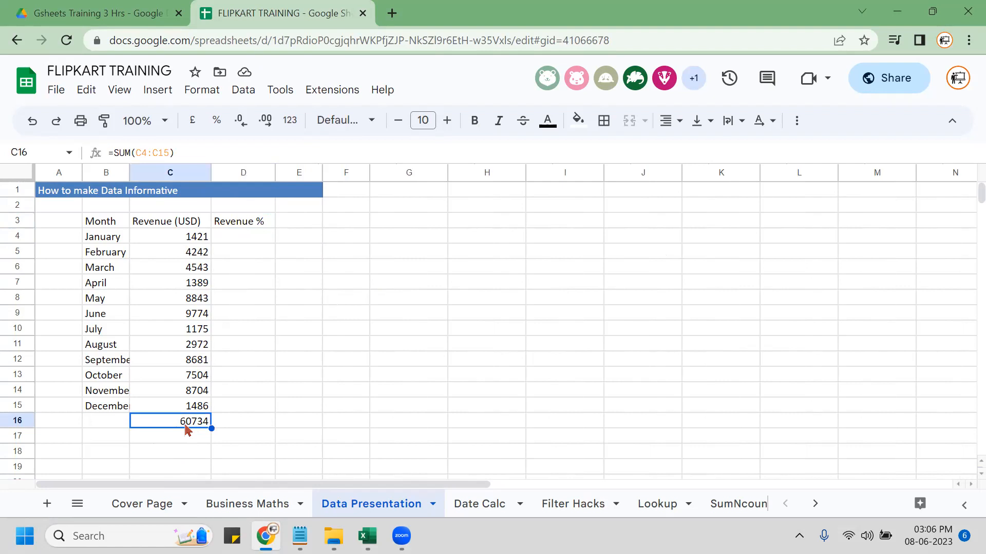
double_click(186, 429)
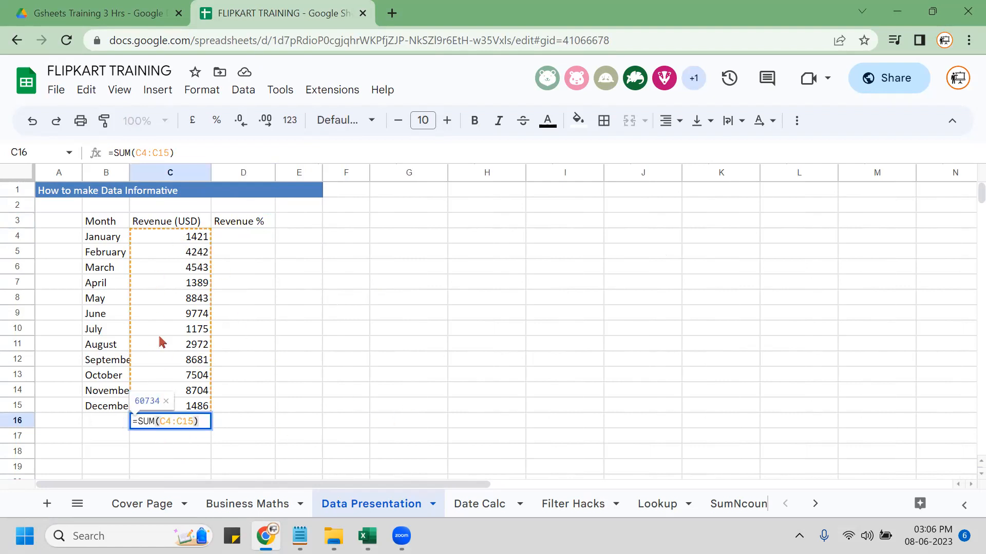
key("Escape")
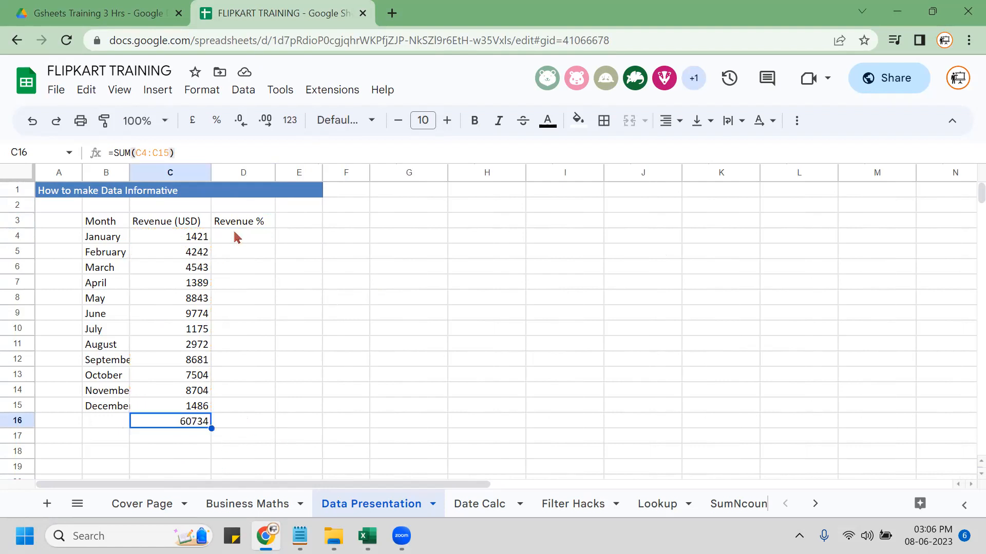
Enter =C4/$C$16 in D4 for January's revenue share.
left_click(242, 238)
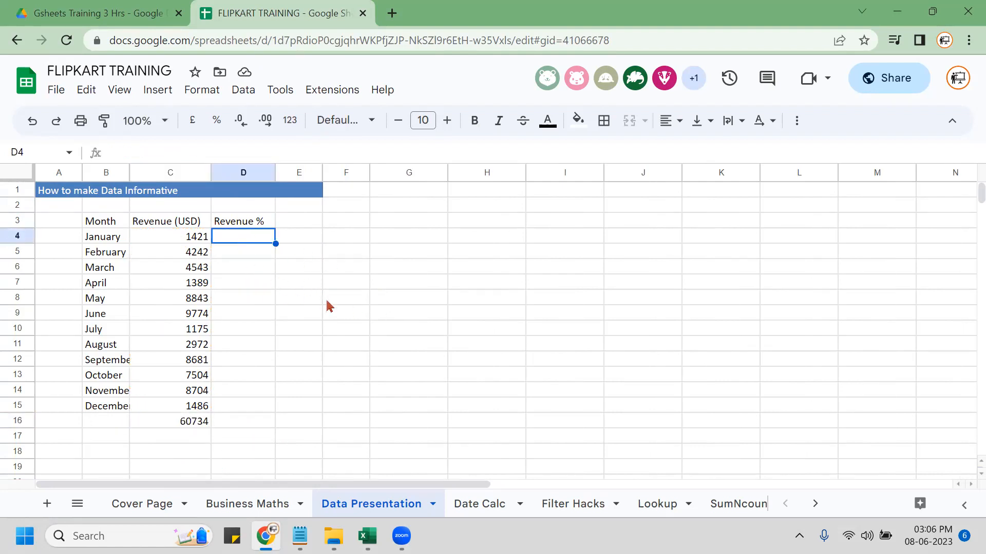
type("=")
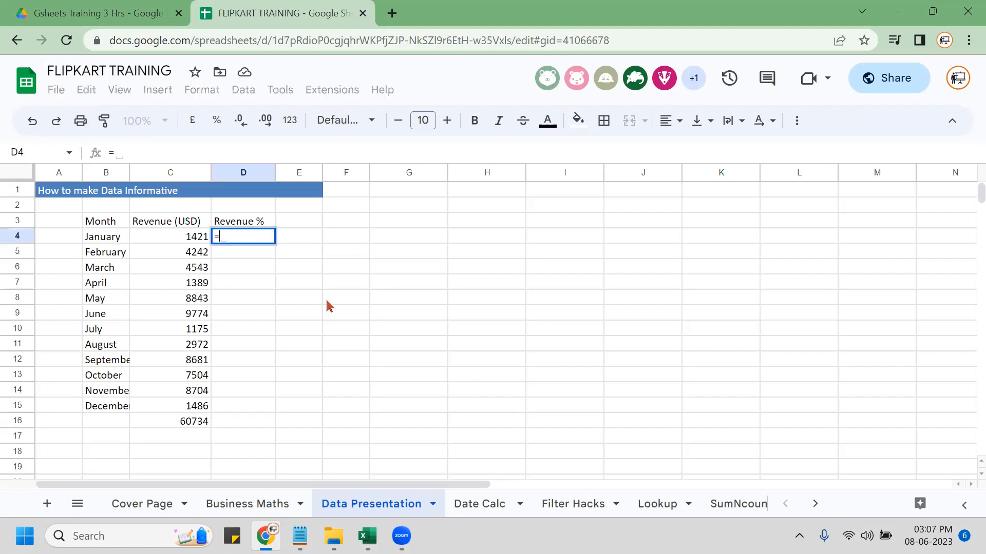
type("C4")
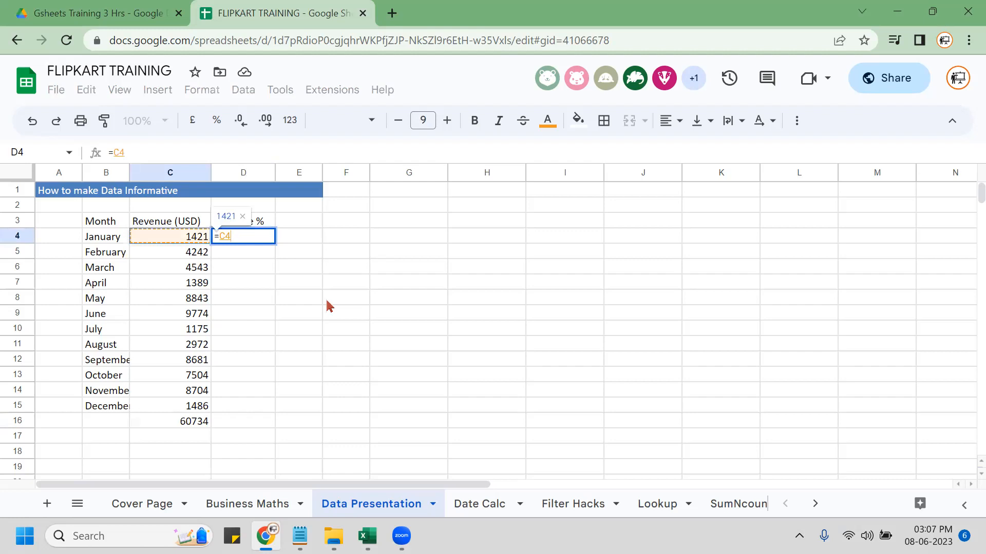
type("/")
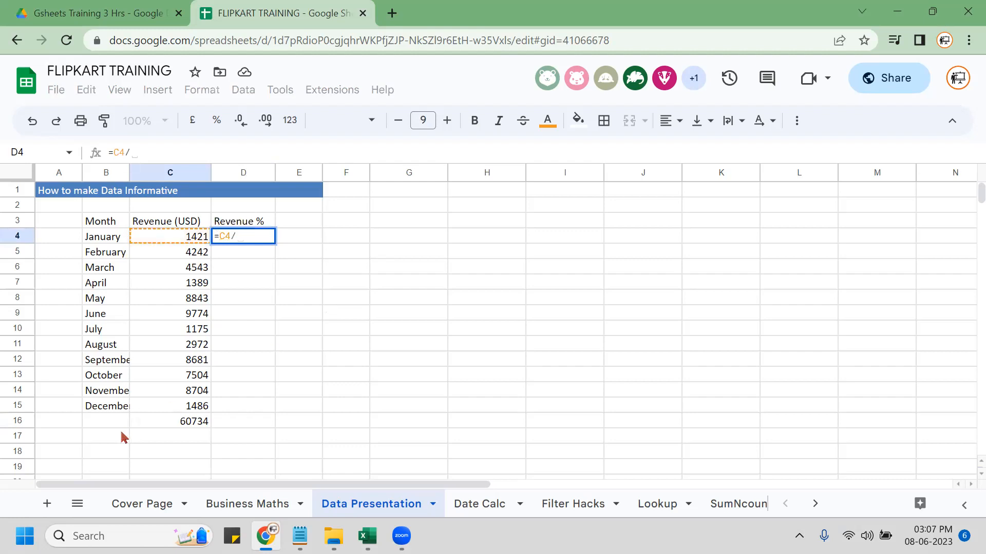
left_click(164, 422)
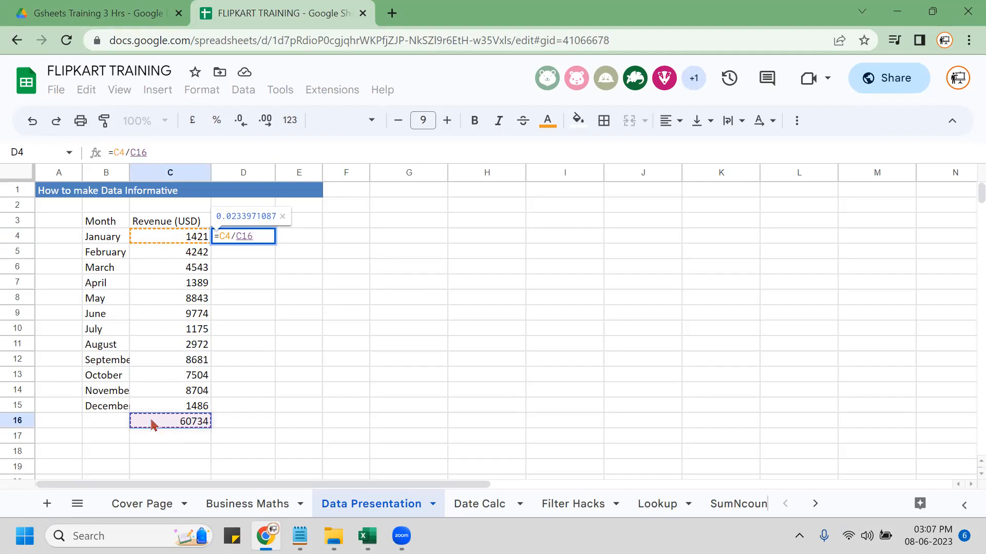
key("F4")
key("Return")
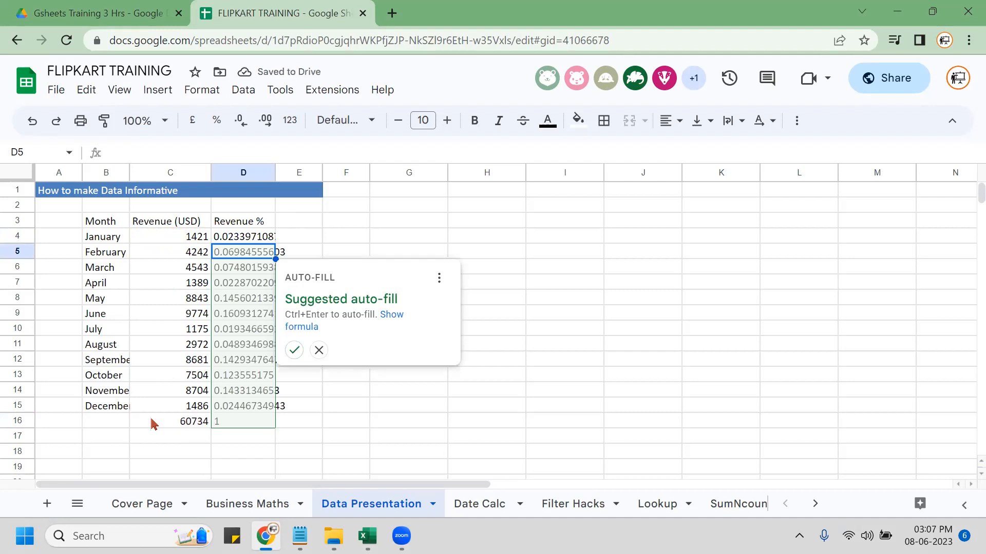
Fill the share formula down to D16 and format D4:D16 as percentages.
key("ctrl+Return")
key("Up")
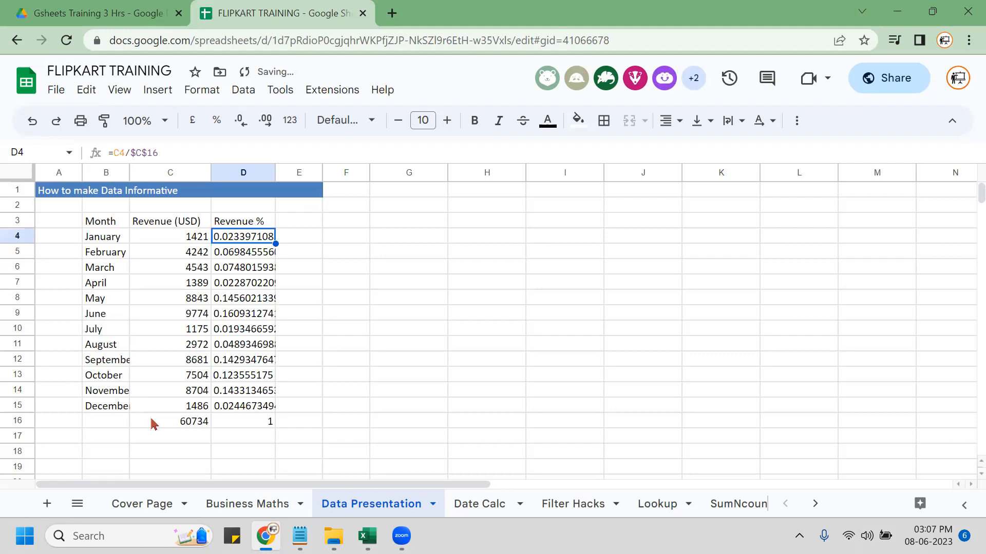
key("ctrl+shift+Down")
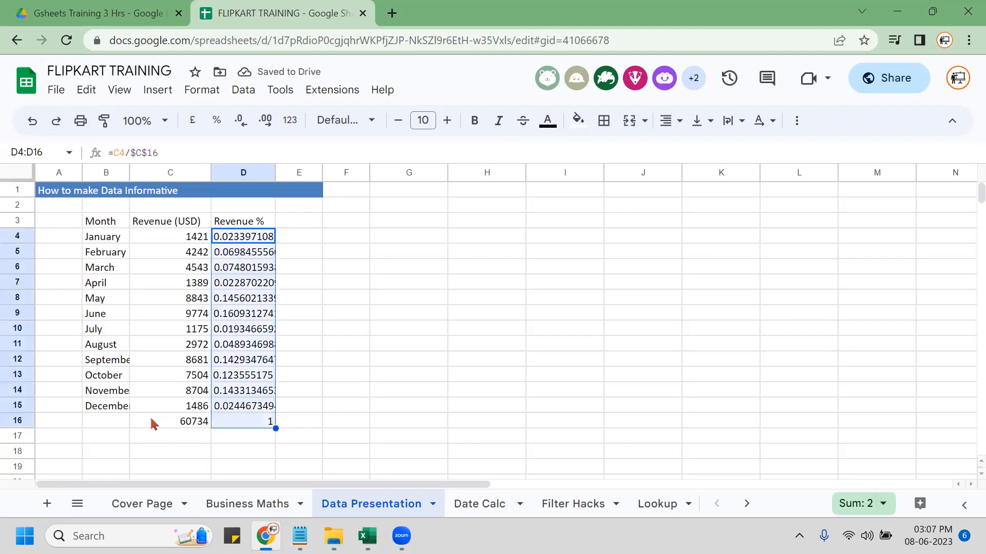
key("ctrl+shift+5")
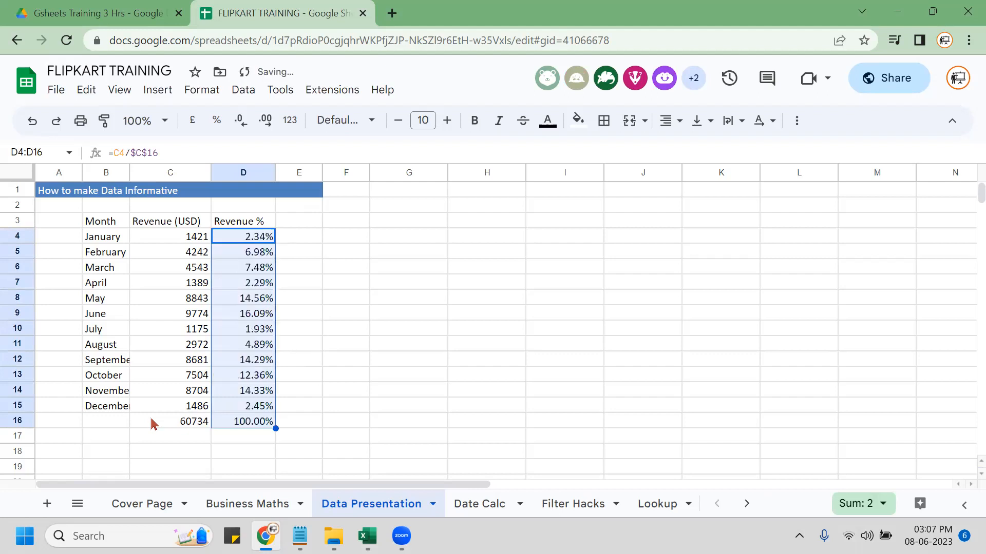
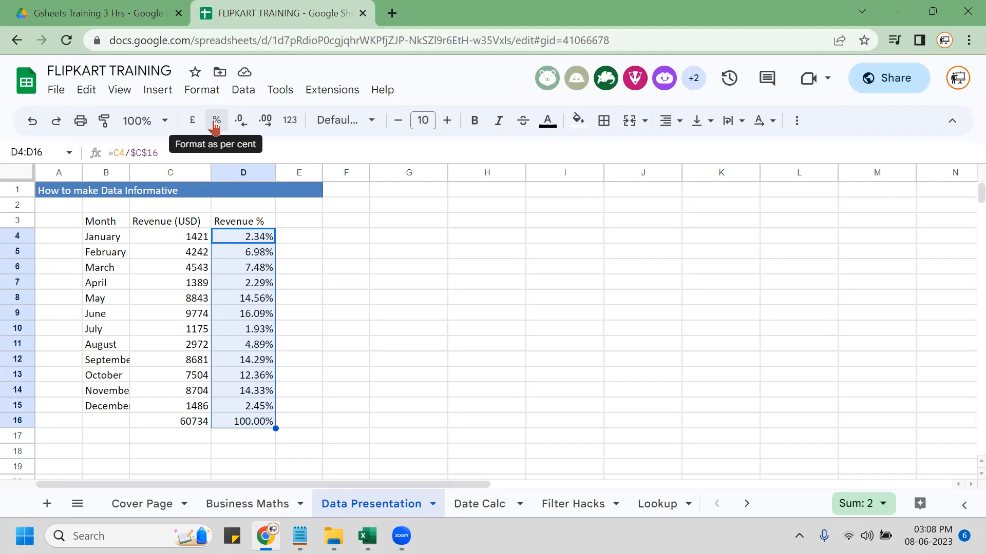
Add the header 'Growth' in E3.
left_click(297, 227)
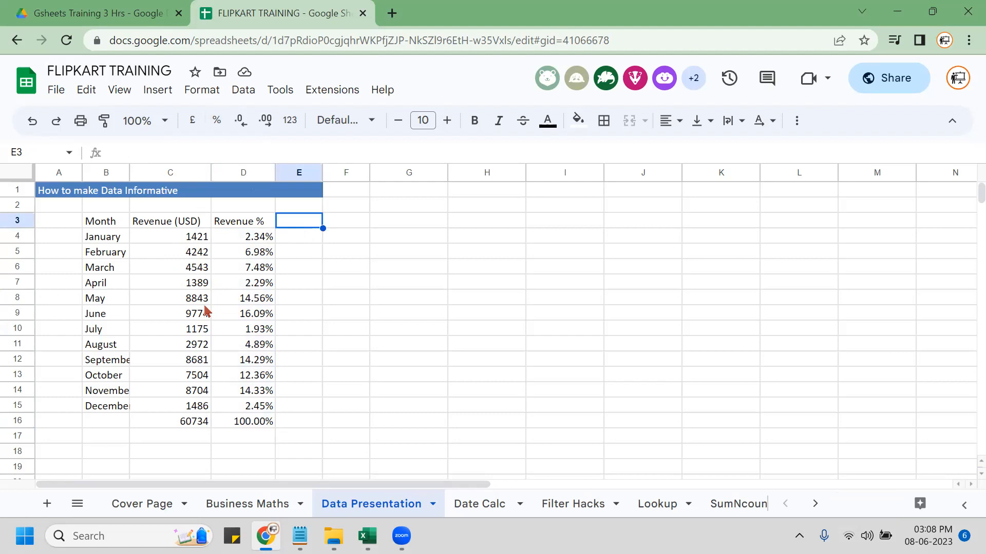
type("Growth")
key("Return")
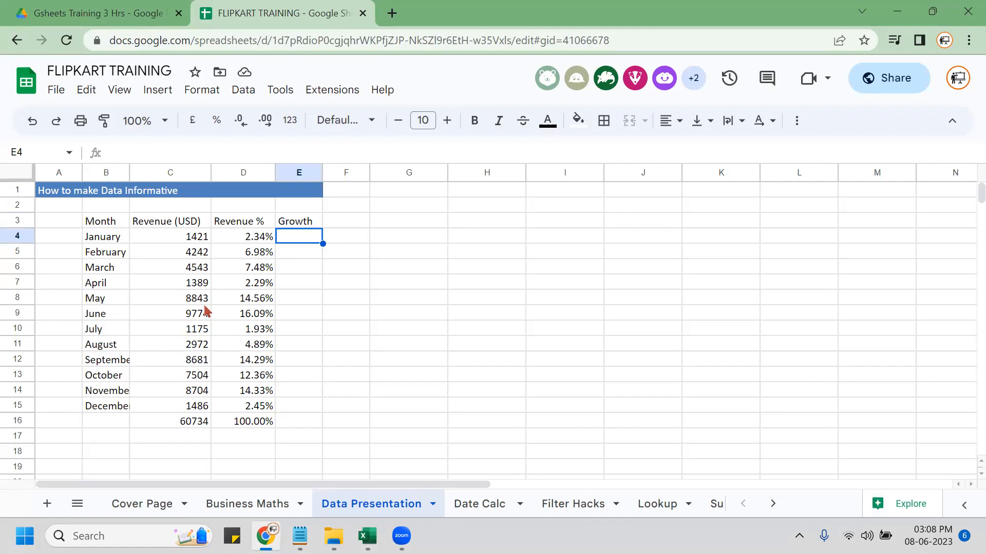
key("ctrl+shift+Left")
key("ctrl+shift+Left")
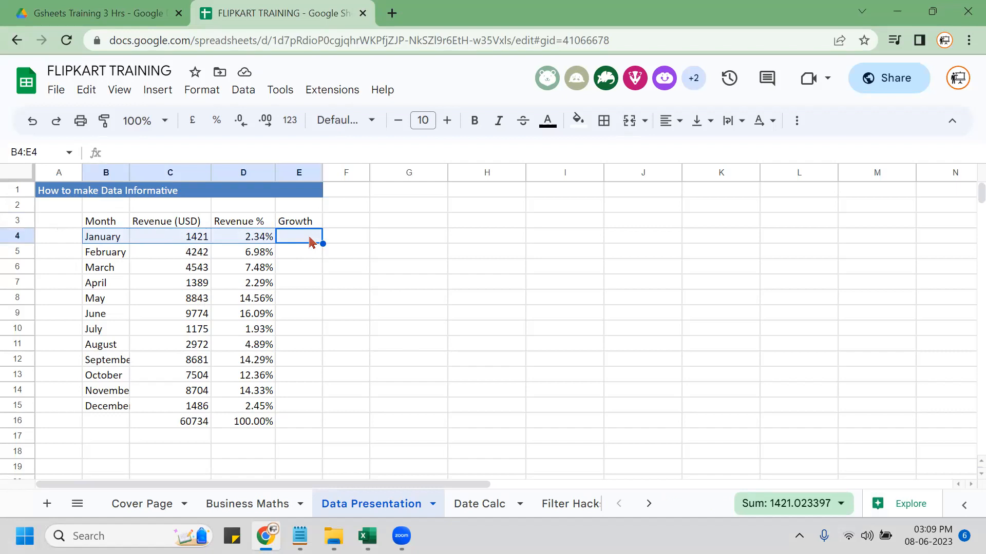
Enter =C5-C4 in E5 and accept the auto-fill down column E.
left_click(304, 260)
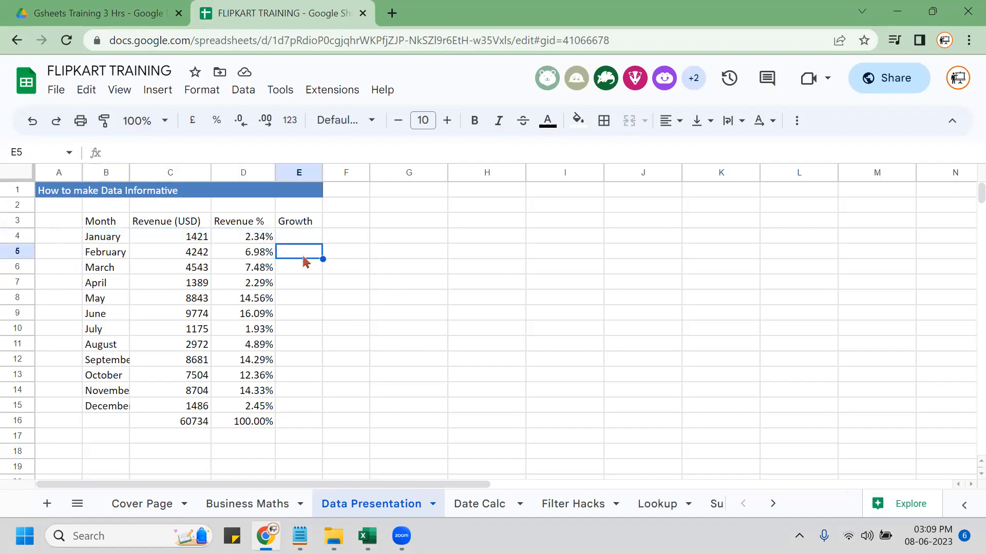
type("=")
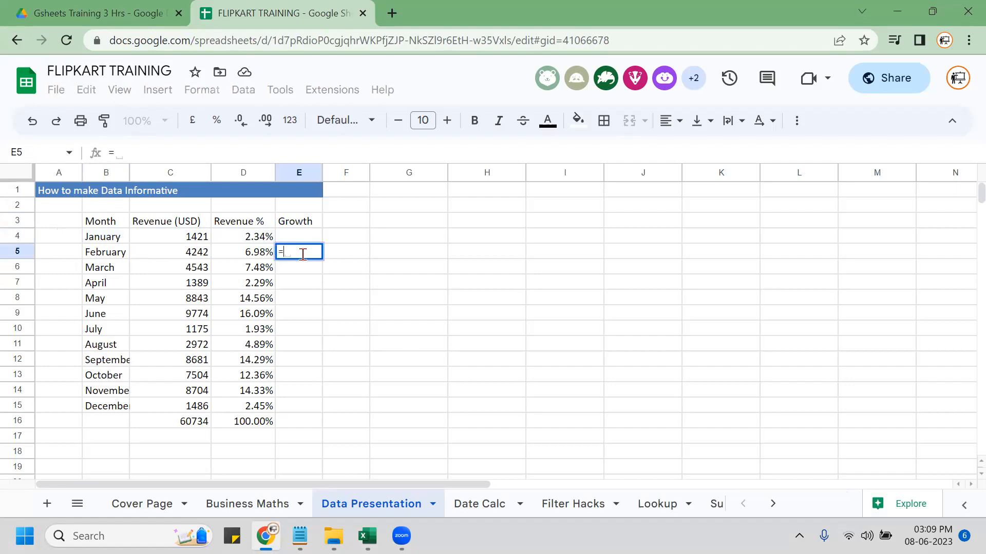
left_click(178, 252)
type("-")
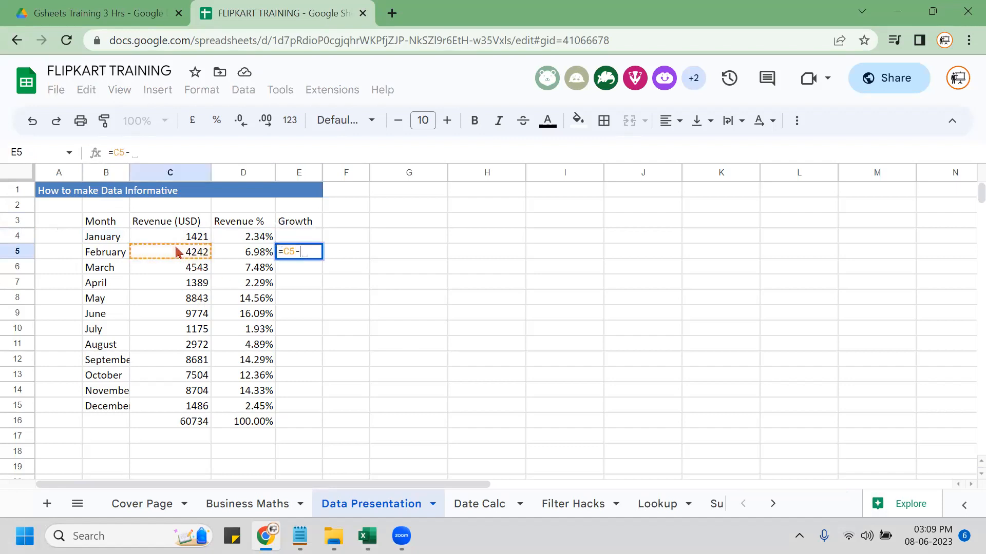
left_click(194, 236)
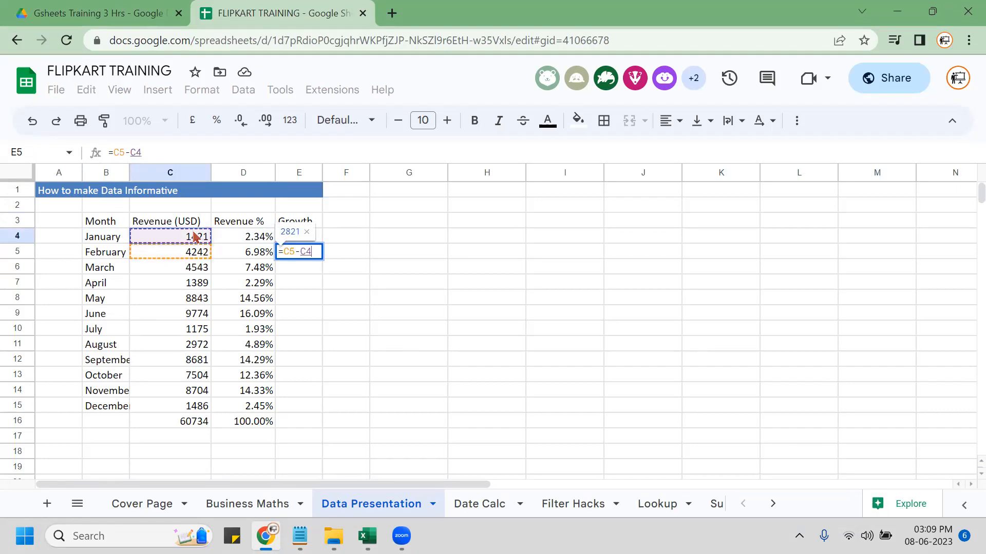
key("Return")
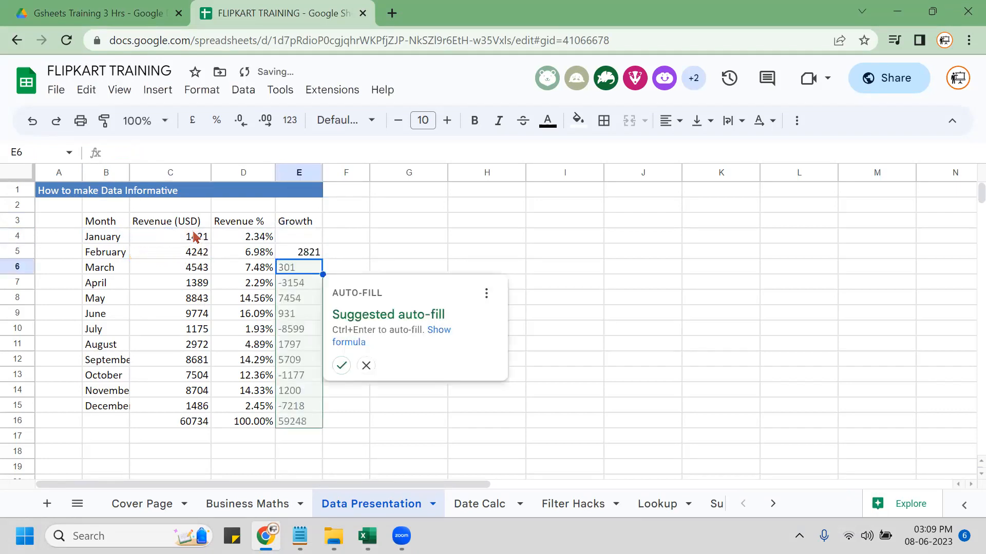
key("ctrl+Return")
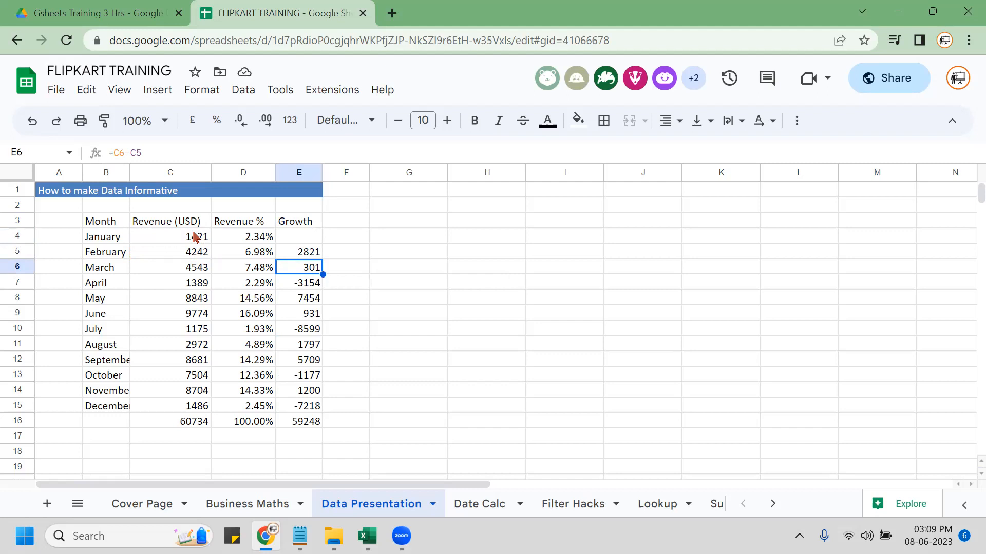
Check the copied growth formulas and clear the total-row value in E16.
key("Up")
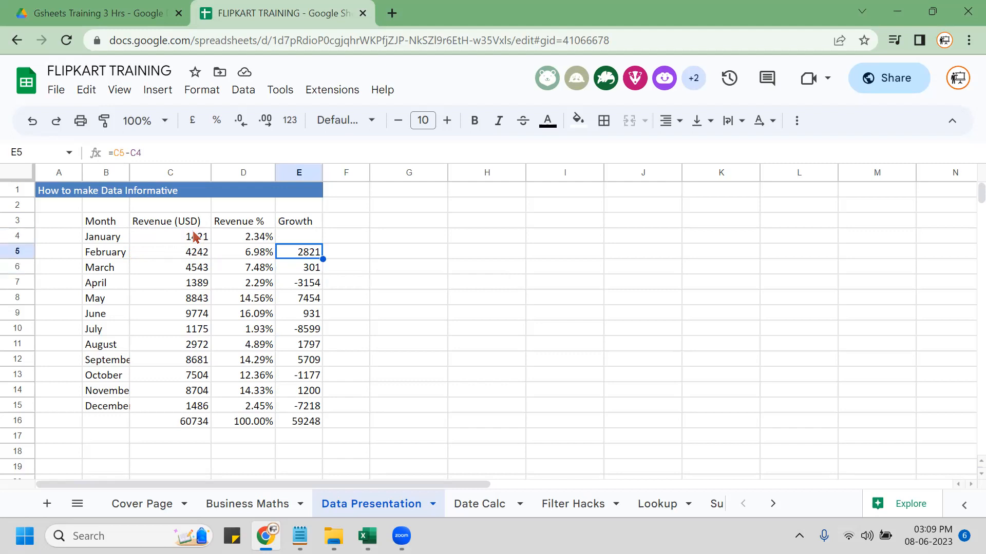
key("Down")
key("Down")
key("Down")
key("Down")
key("Down")
key("Down")
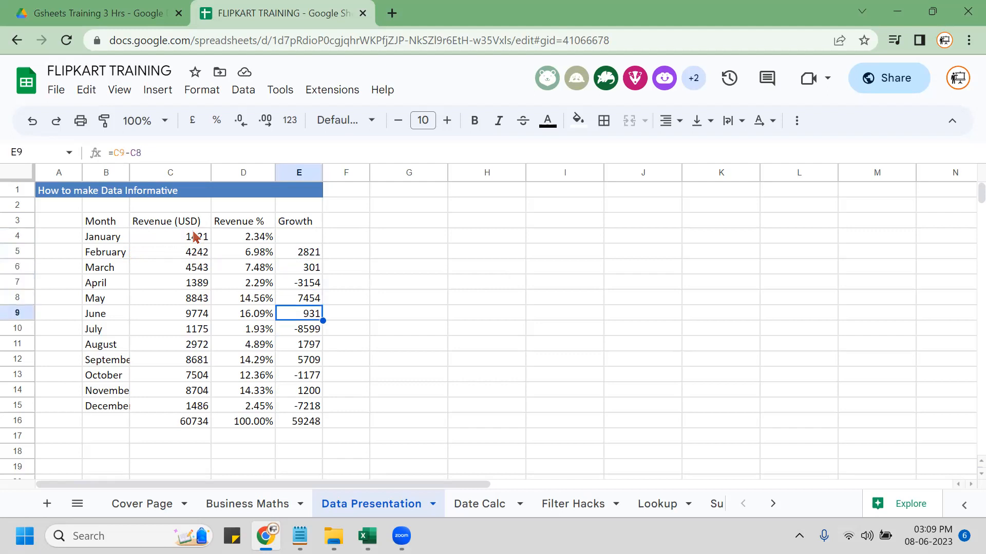
key("Down")
key("Down")
key("Down")
key("Down")
key("Down")
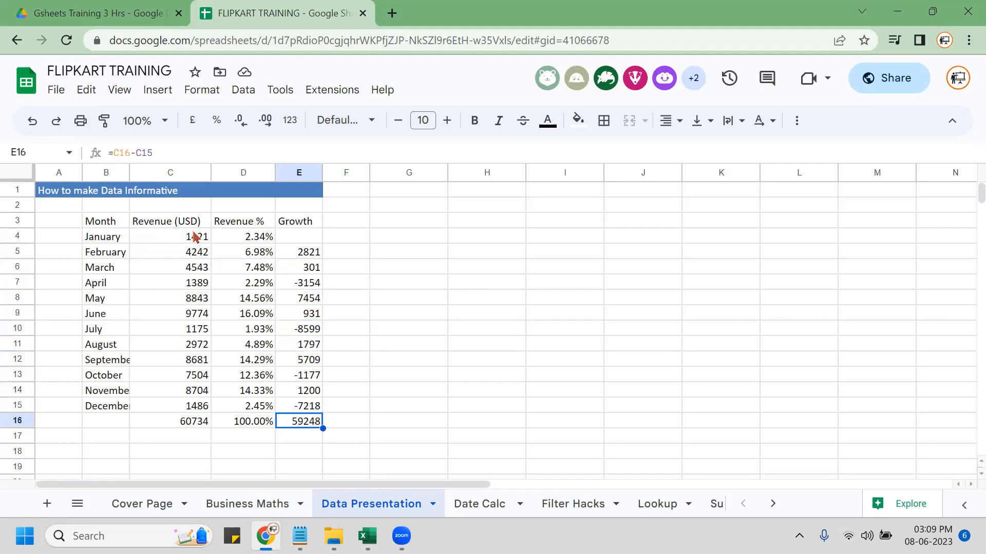
key("Delete")
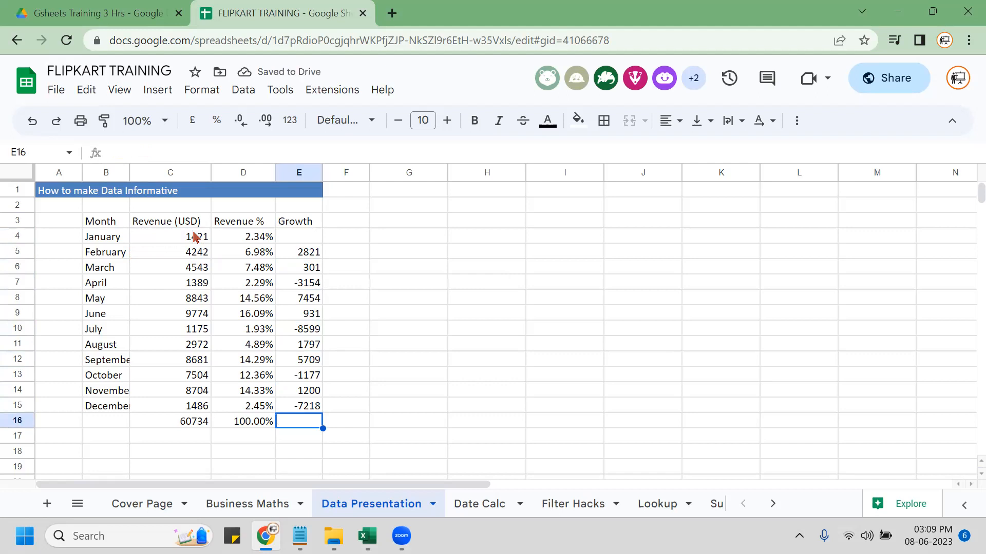
key("Up")
key("ctrl+Up")
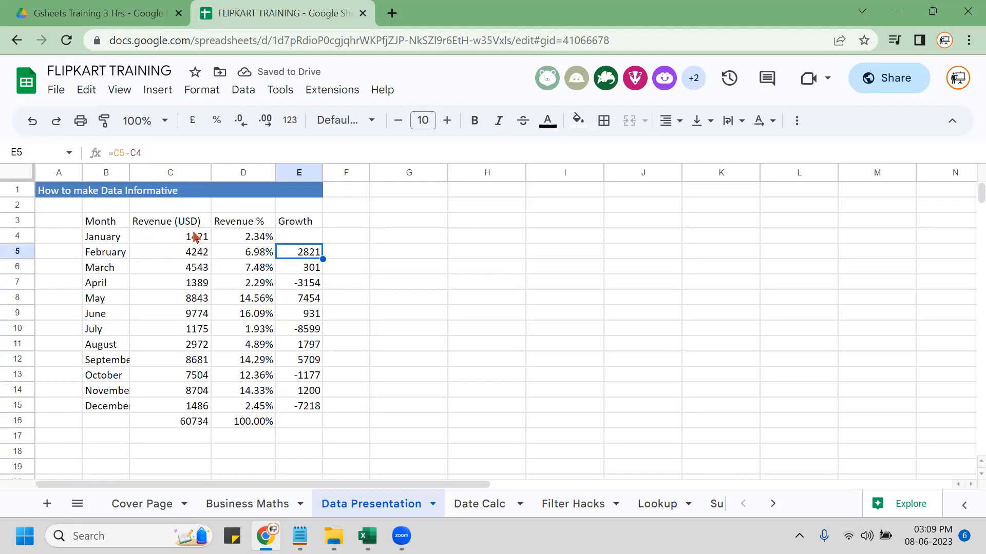
key("F2")
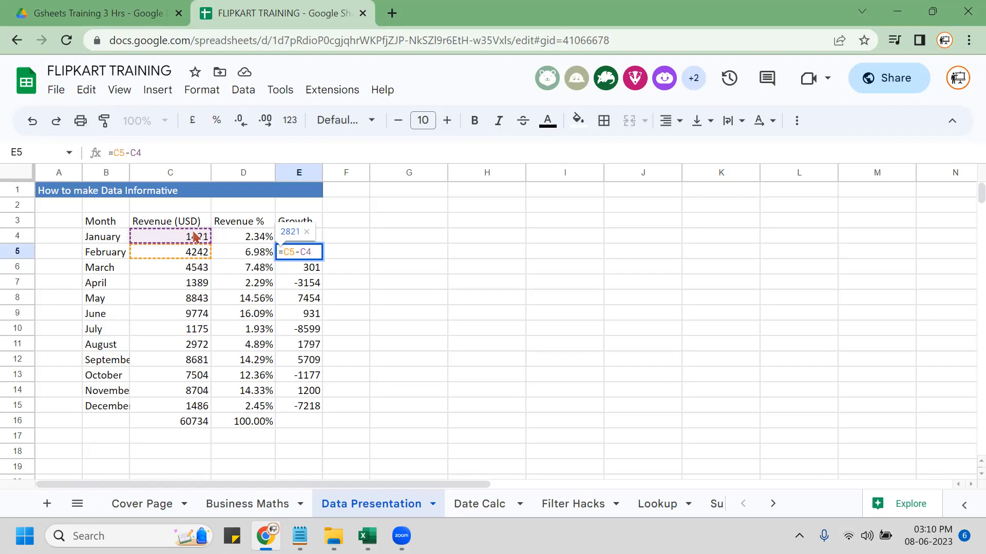
key("Up")
key("Up")
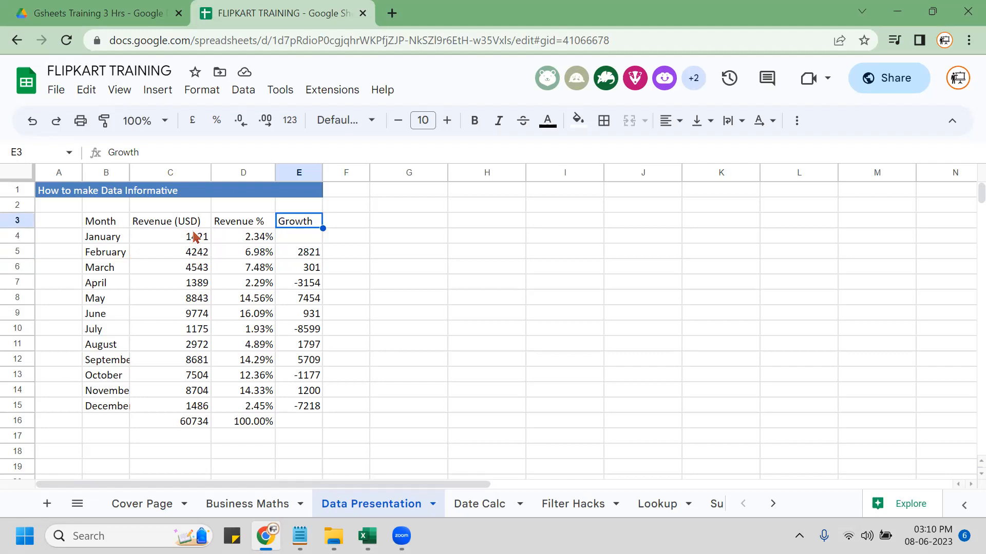
key("ctrl+shift+Down")
key("ctrl+shift+Down")
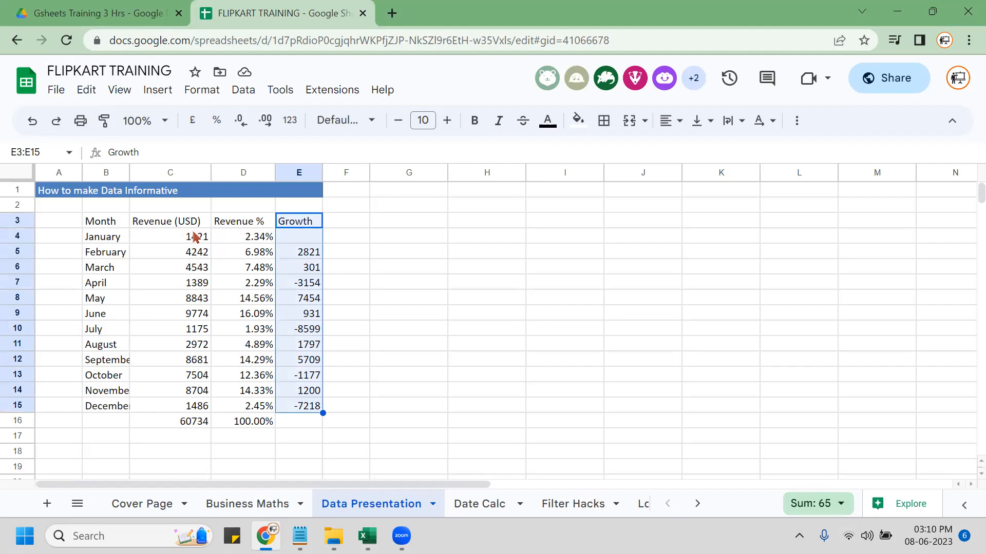
key("Right")
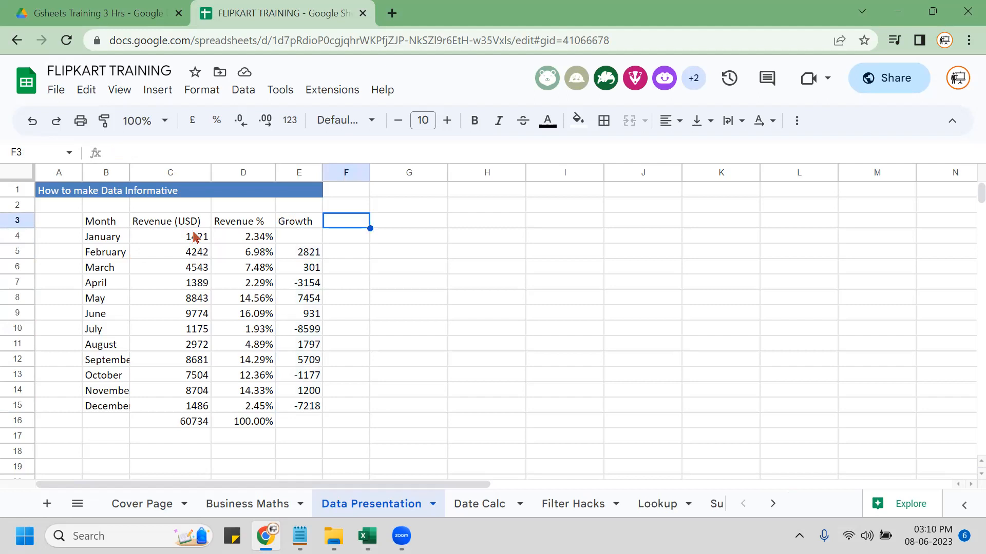
Add the header 'Growth %' in F3.
key("ctrl+r")
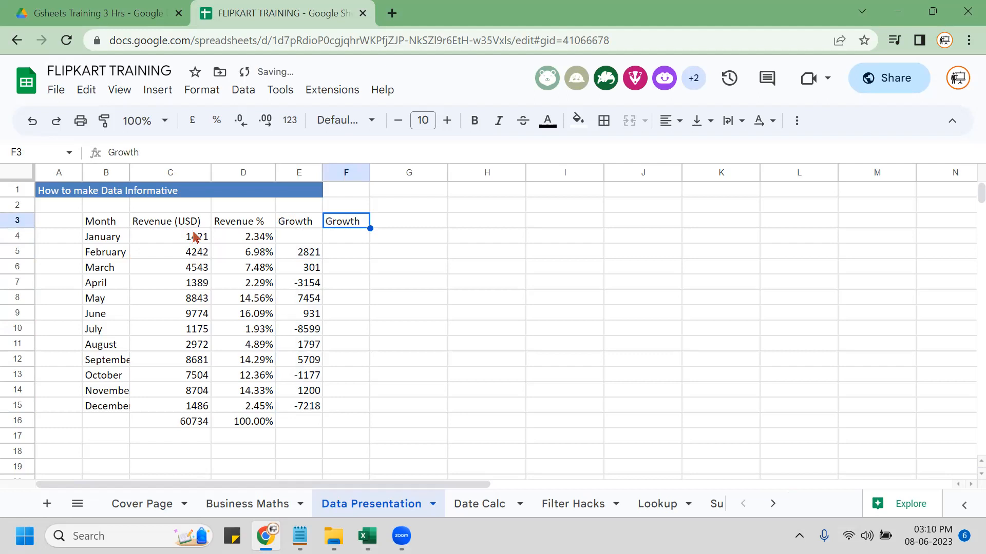
key("F2")
type("%")
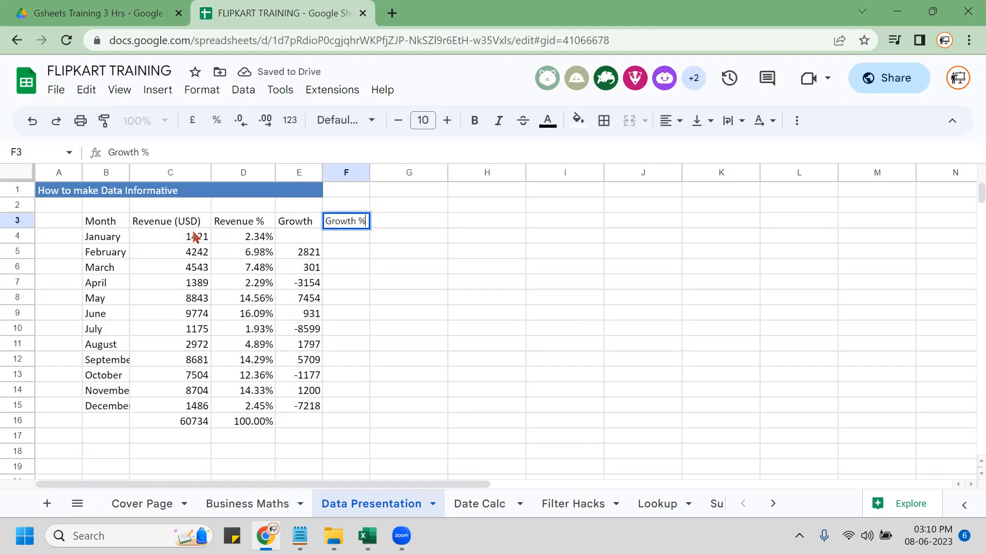
key("Return")
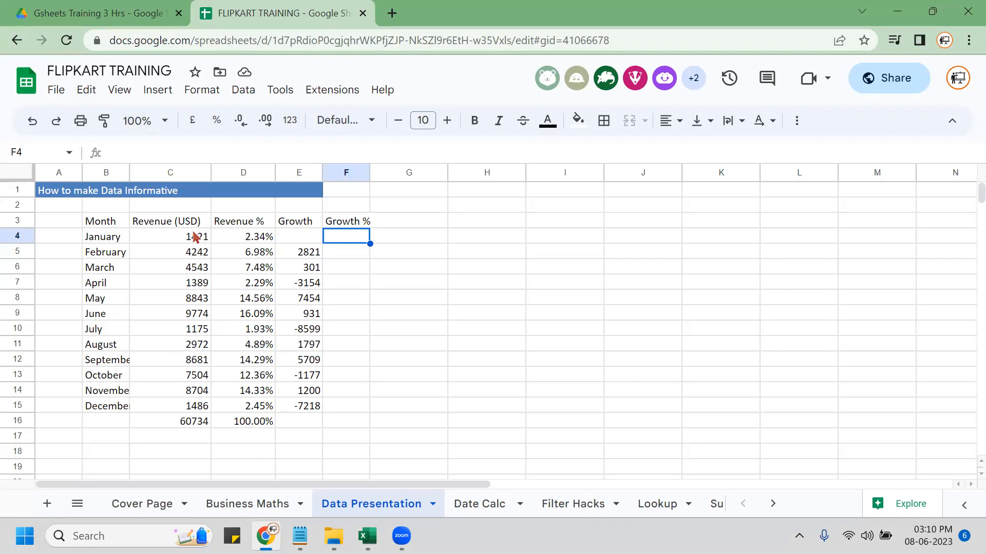
key("shift+Left")
key("shift+Left")
key("shift+Left")
key("shift+Left")
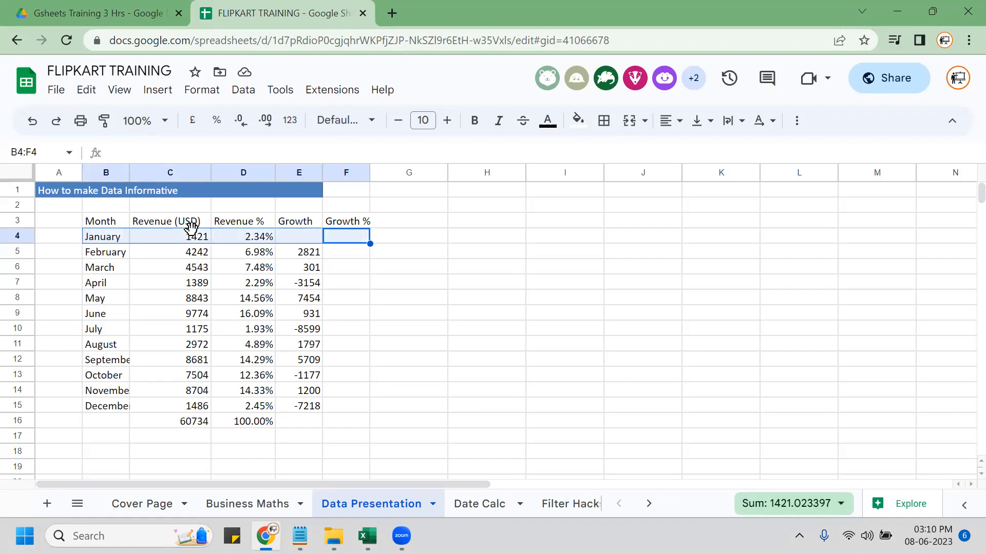
Enter =E5/C4 in F5 for February's growth percentage.
key("Down")
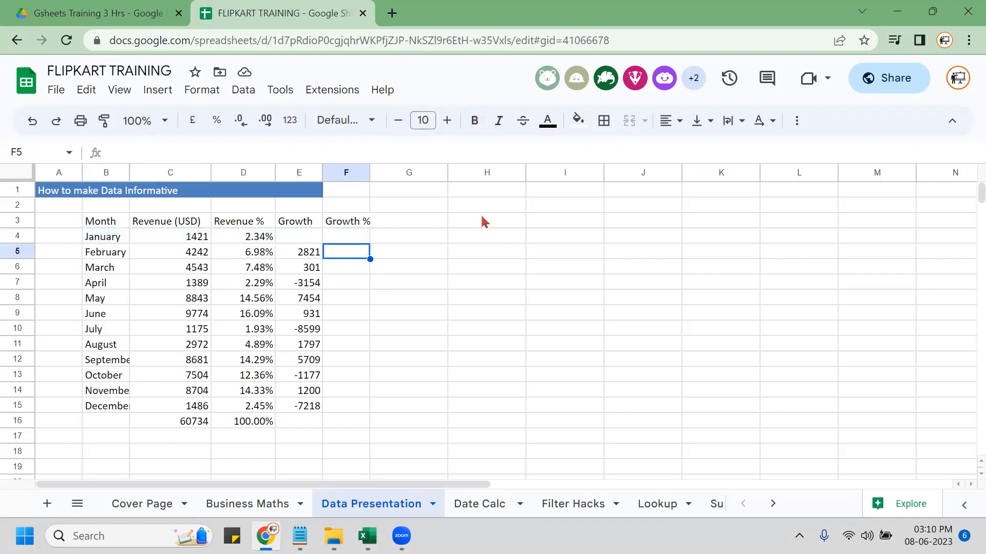
type("=")
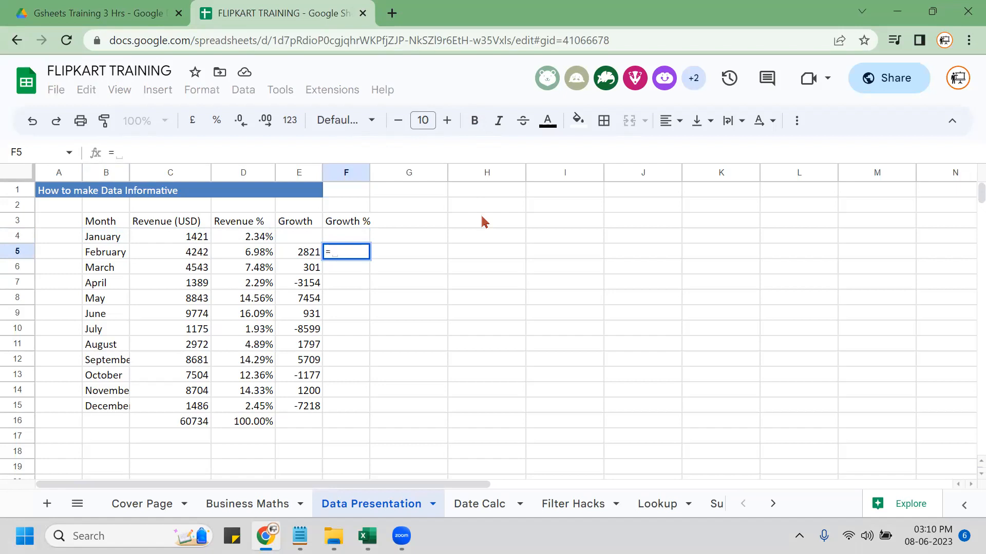
key("Left")
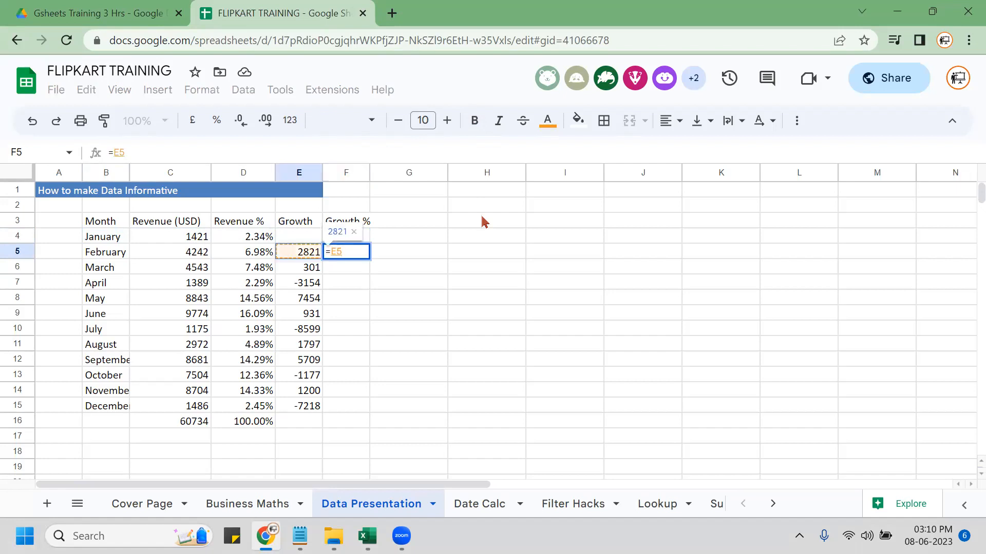
type("/")
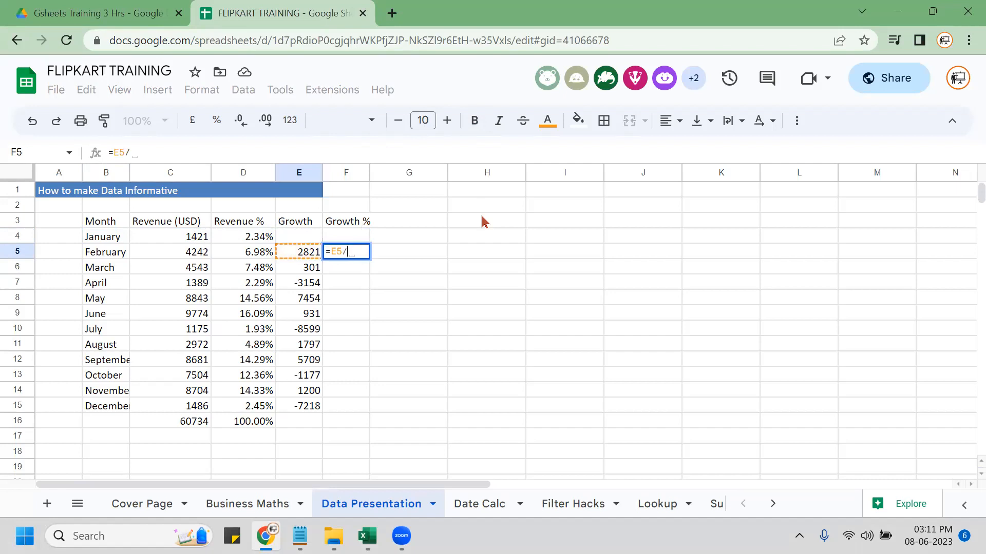
left_click(191, 242)
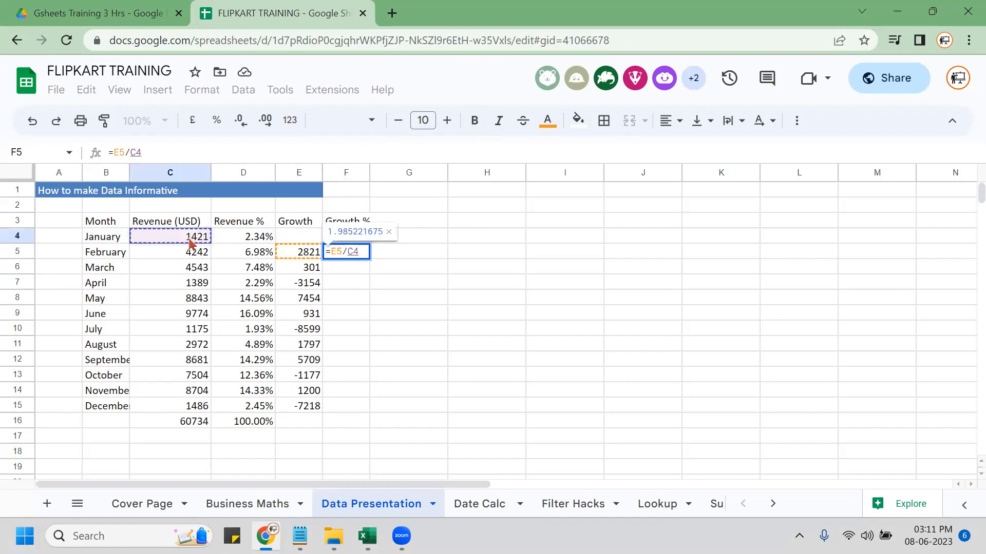
key("Return")
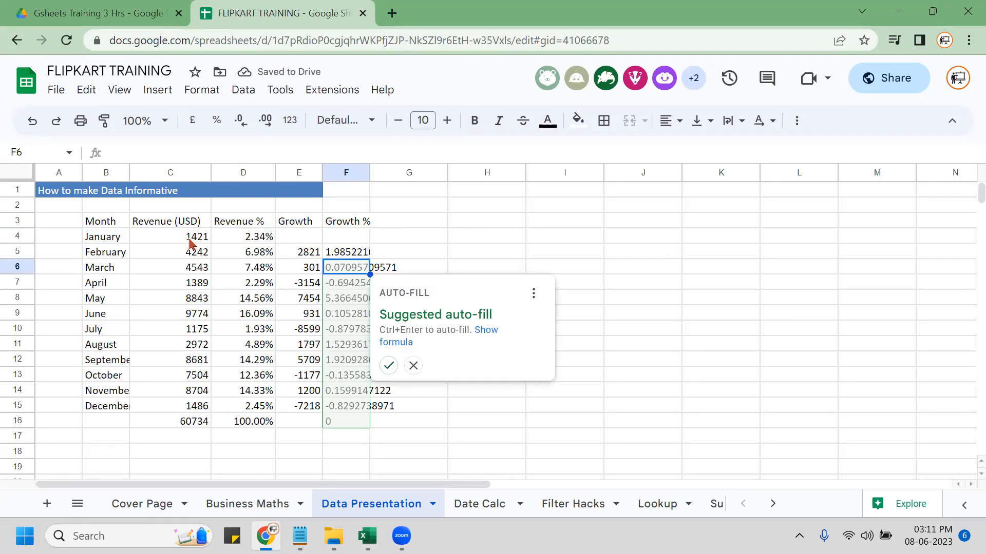
Fill the formula down to F15, format it as percentages, and review F5.
key("Up")
key("shift+Down")
key("shift+Down")
key("shift+Down")
key("shift+Down")
key("shift+Down")
key("shift+Down")
key("shift+Down")
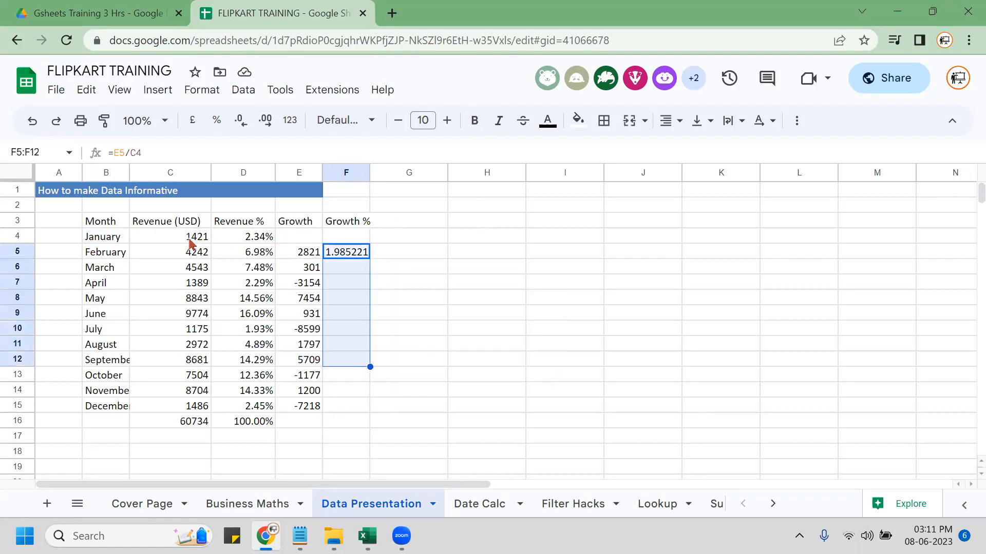
key("shift+Down")
key("shift+Down")
key("shift+Down")
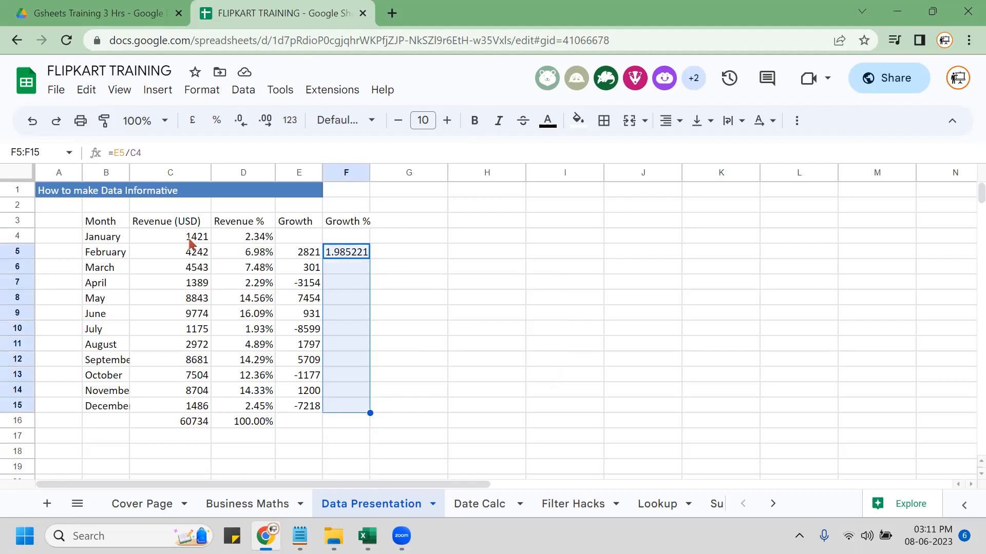
key("ctrl+d")
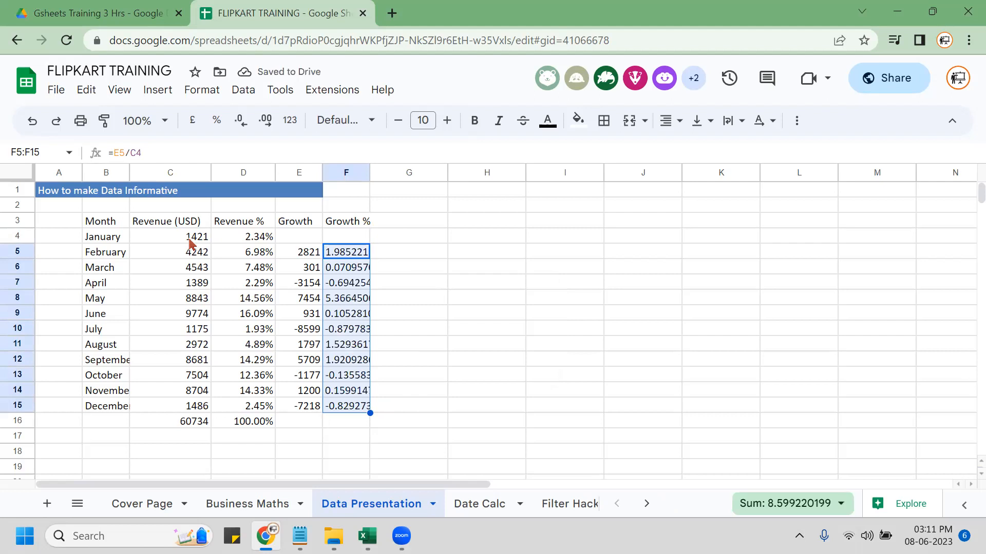
key("ctrl+shift+5")
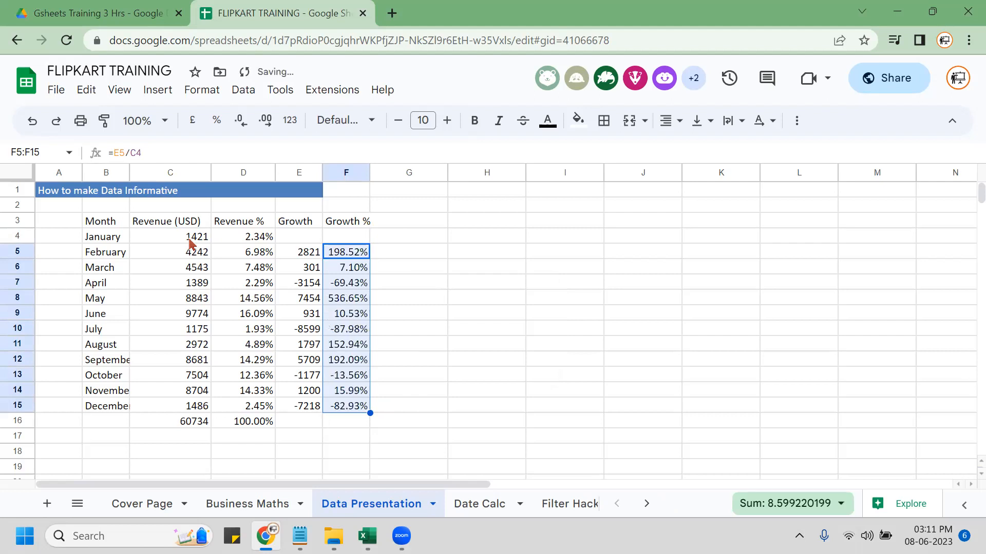
key("F2")
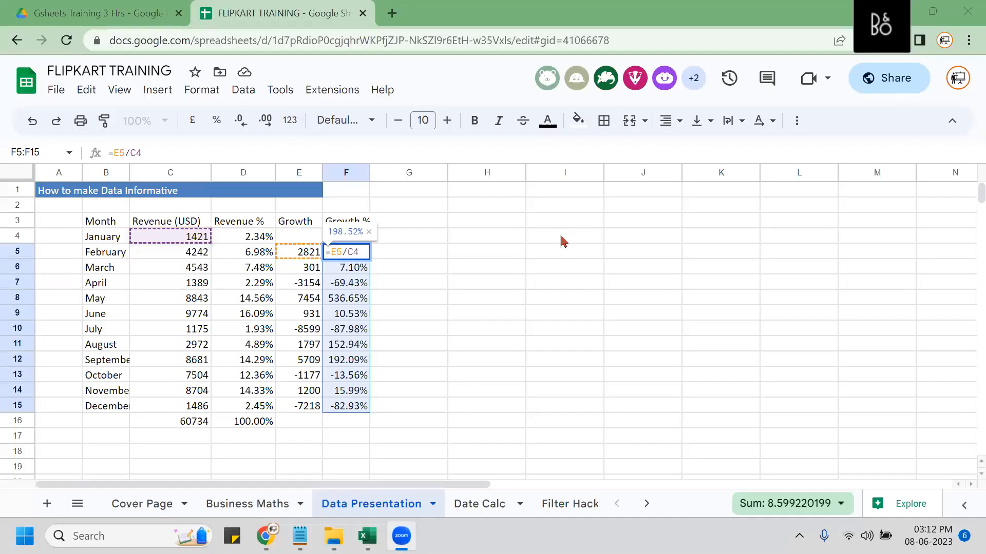
left_click(414, 256)
left_click(431, 226)
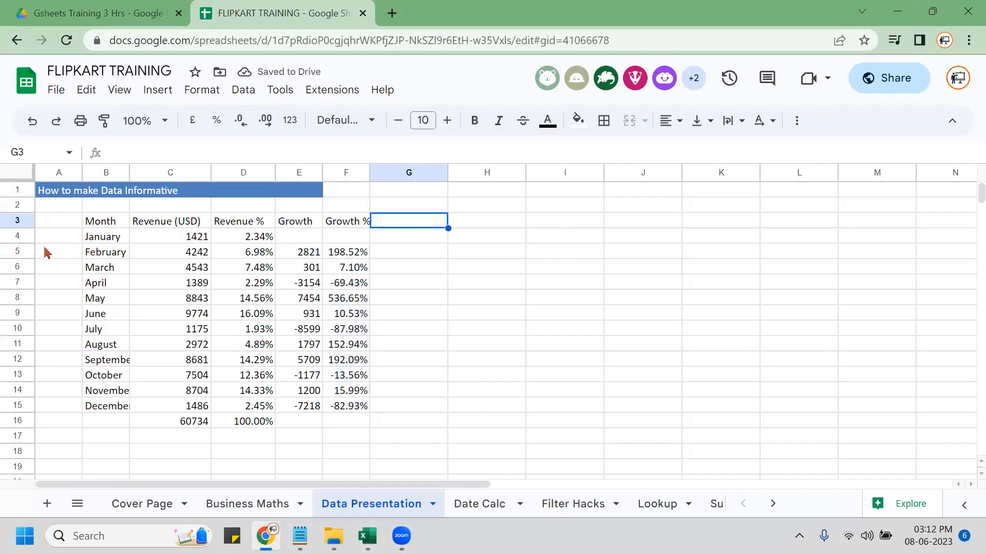
left_click(17, 234)
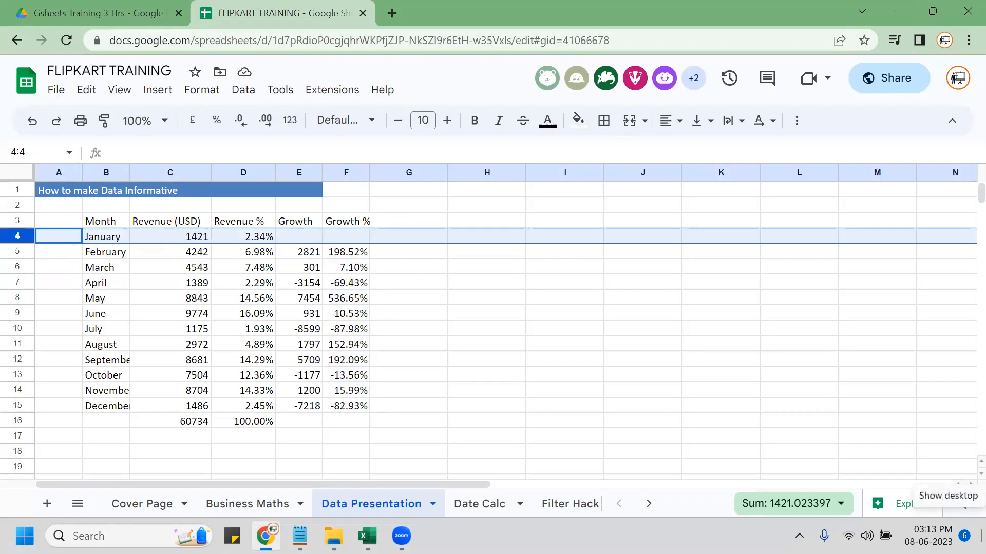
key("shift+Down")
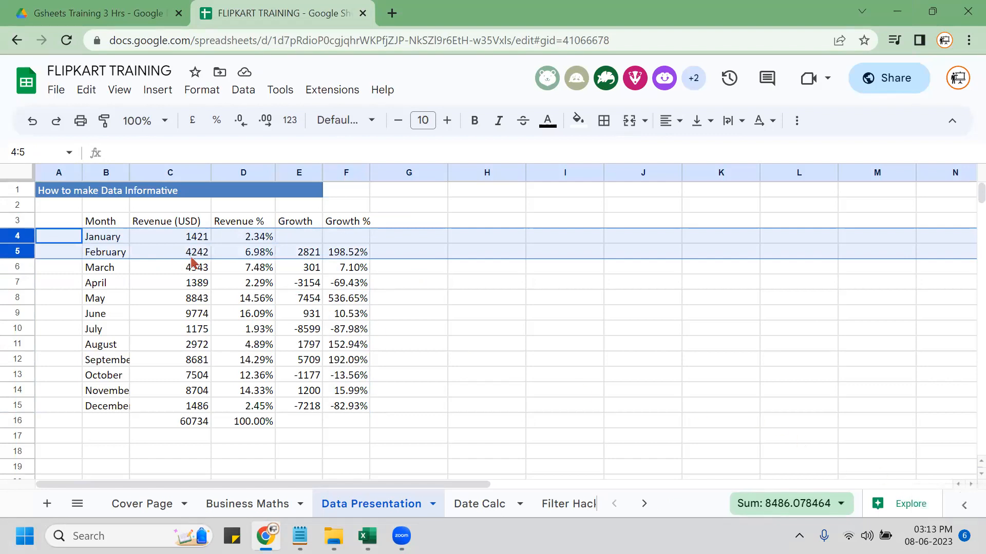
key("shift+Down")
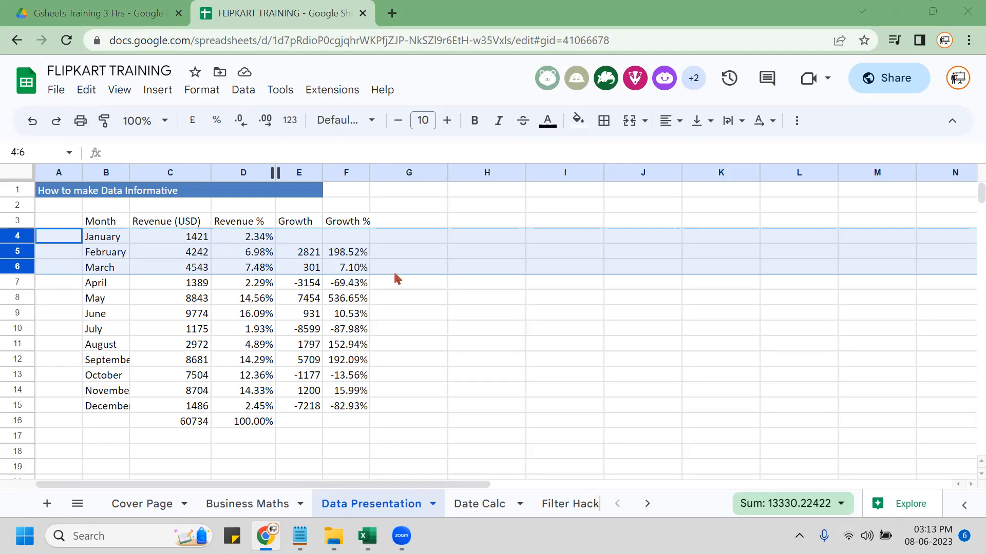
left_click(414, 216)
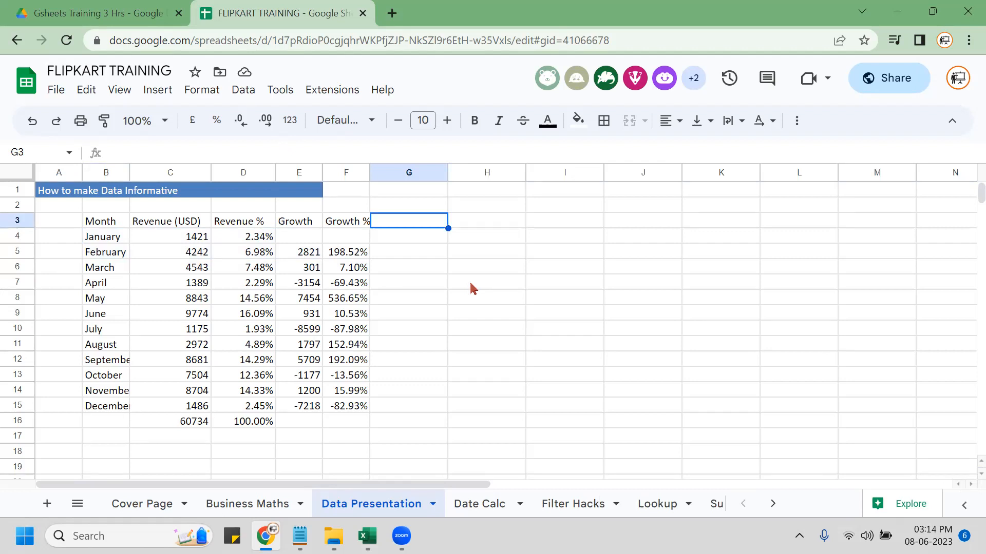
Enter the heading 'YTD' in G3.
type("YTD")
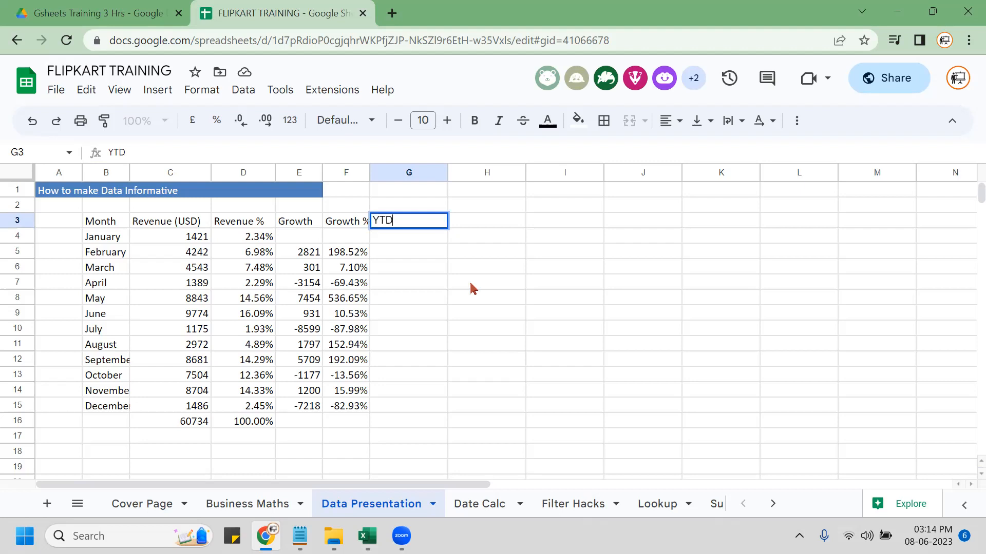
key("Return")
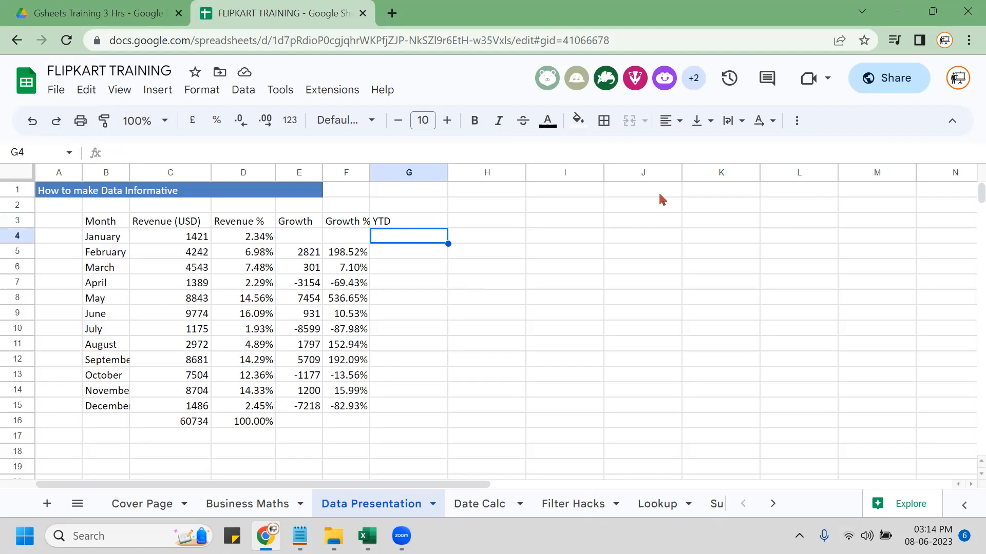
left_click(192, 240)
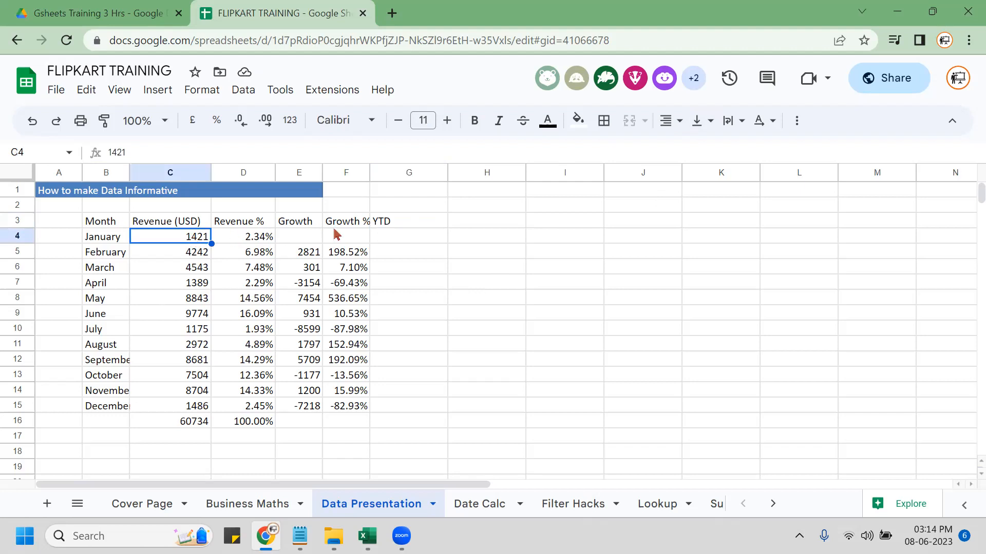
Set G4 to =C4 so January's YTD equals its revenue.
left_click_drag(393, 228, 402, 234)
key("ctrl+c")
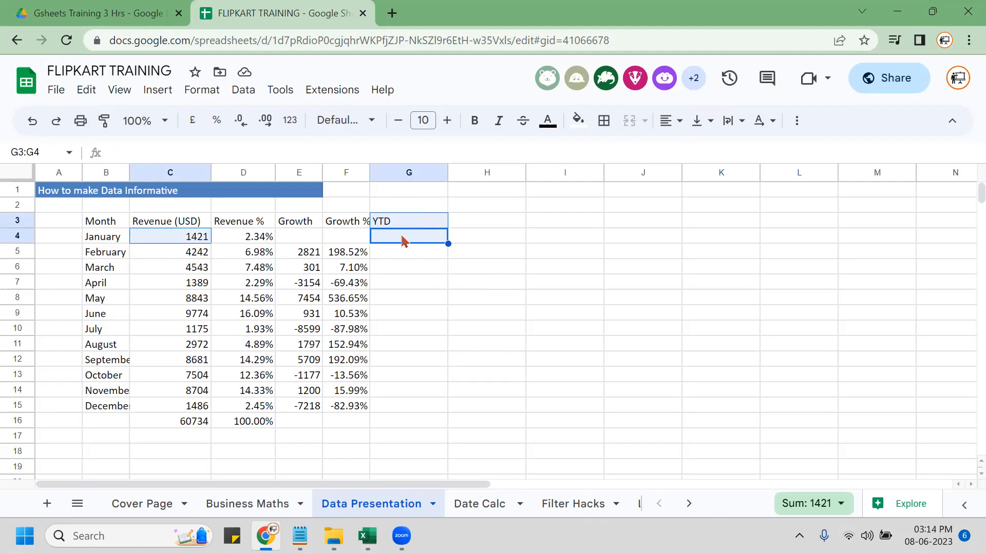
left_click(403, 241)
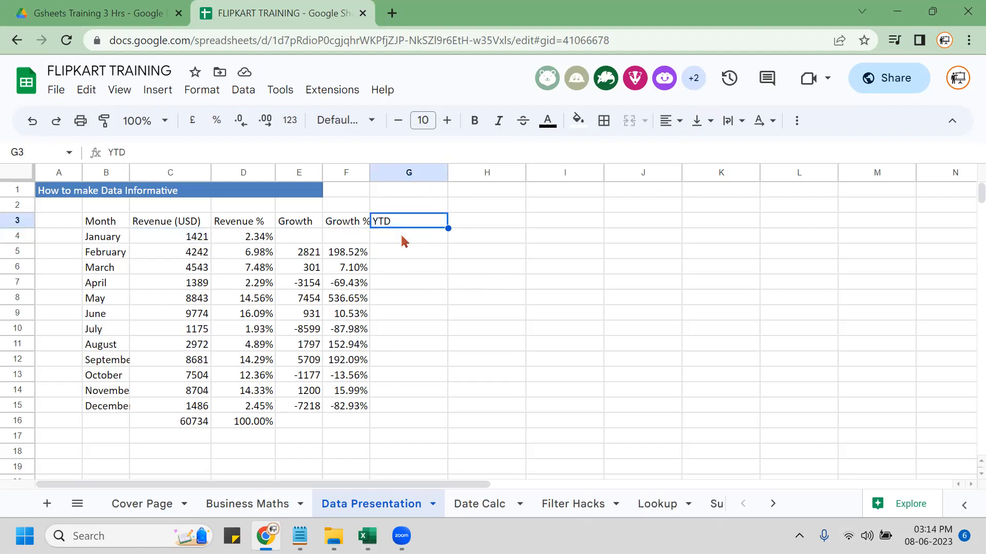
type("=")
key("Left")
key("Left")
key("Left")
key("Left")
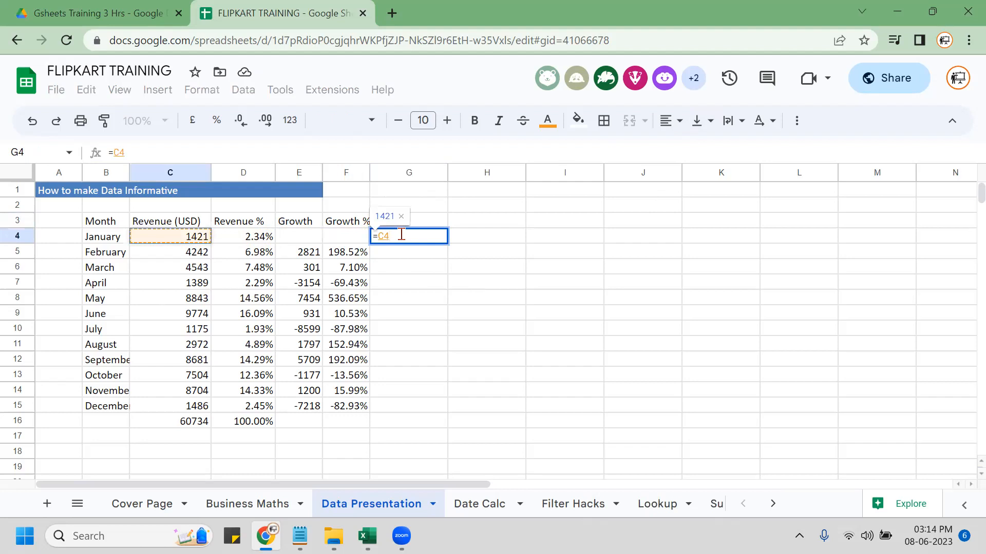
key("Return")
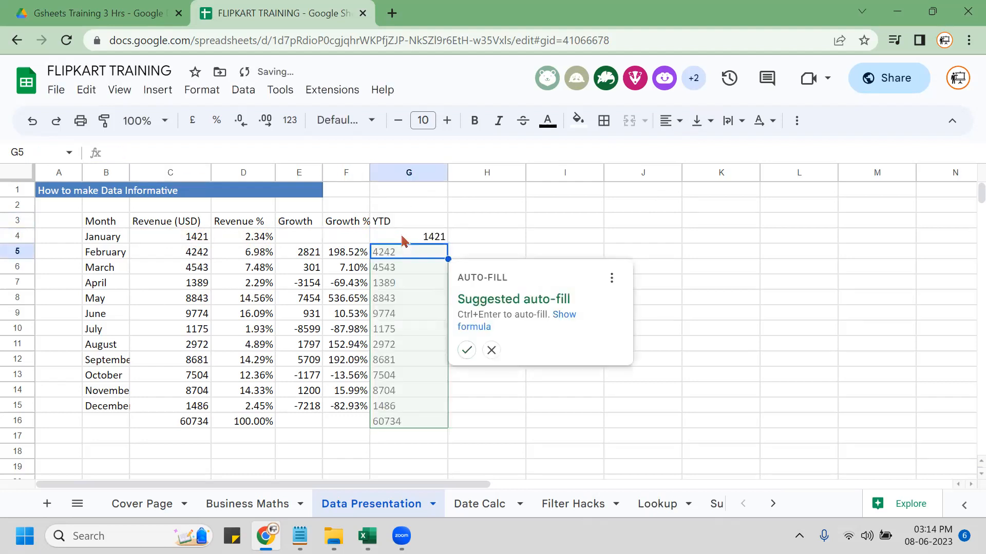
Enter =G4+C5 in G5 for February's running total.
type("=")
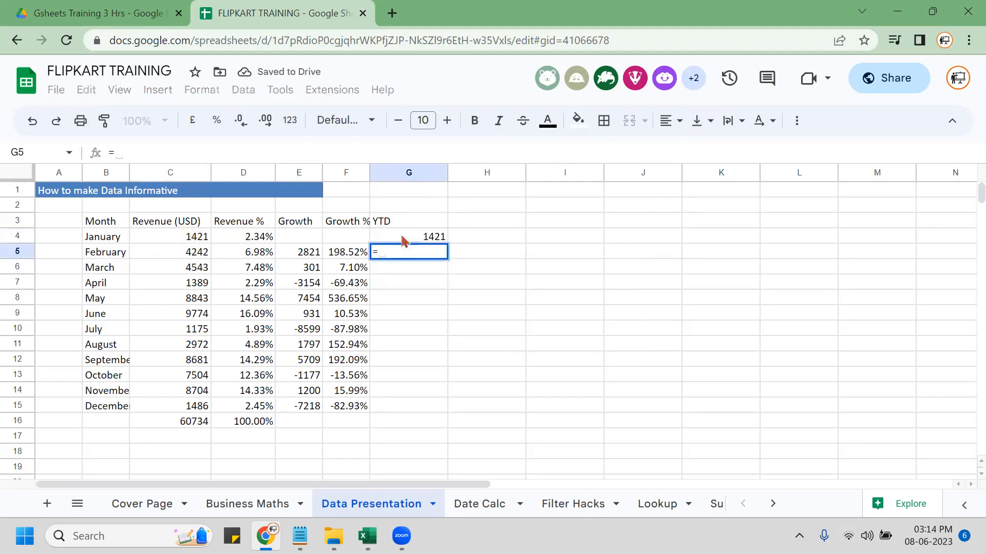
left_click(404, 240)
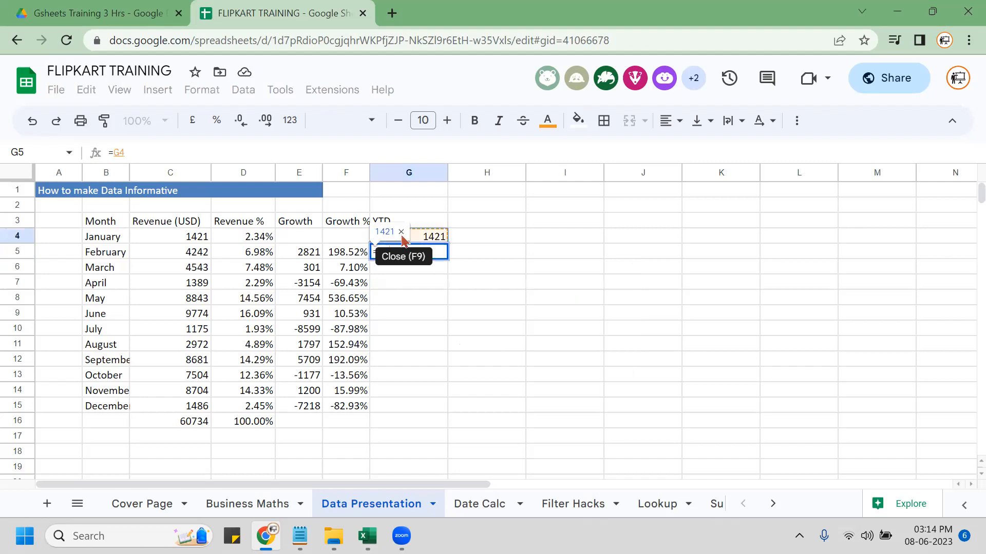
type("+")
key("Left")
key("Left")
key("Left")
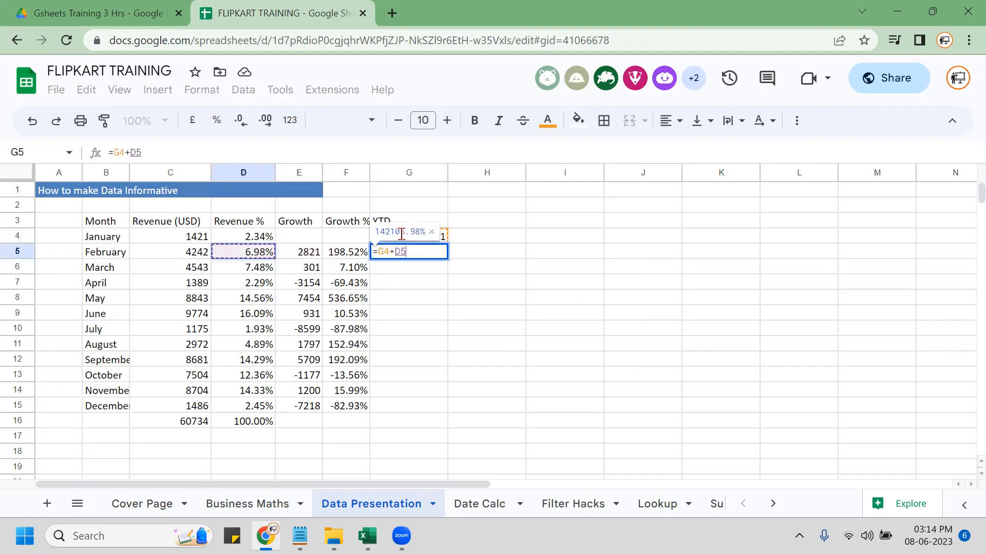
key("Left")
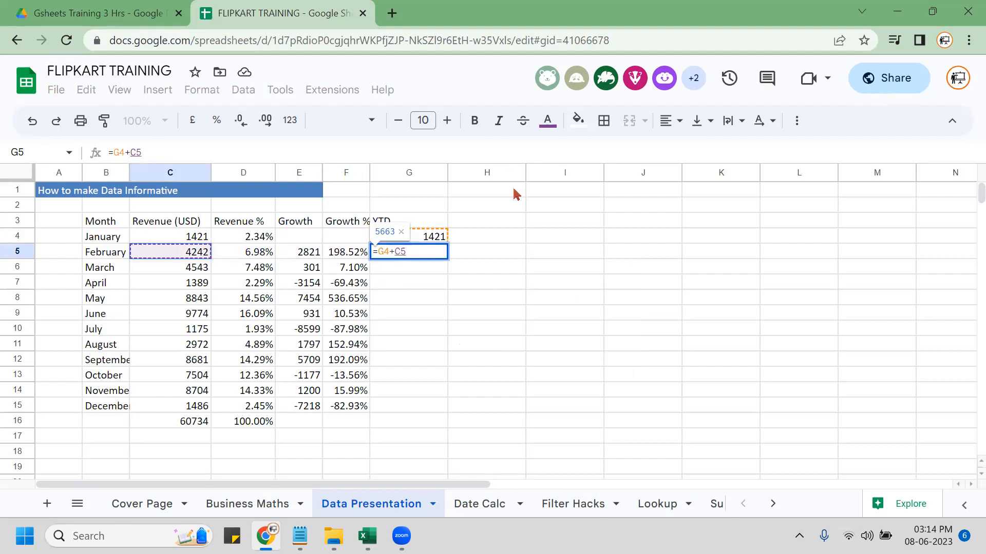
key("Return")
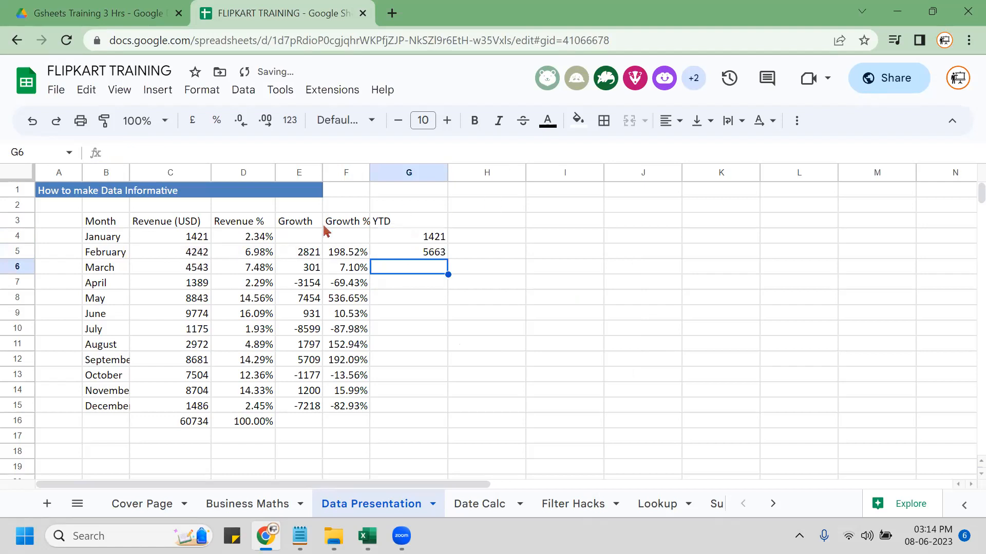
Fill the running total down to G15, reaching 60734 in December.
left_click(400, 257)
key("shift+Down")
key("shift+Down")
key("shift+Down")
key("shift+Down")
key("shift+Down")
key("shift+Down")
key("shift+Down")
key("shift+Down")
key("shift+Down")
key("shift+Down")
key("shift+Down")
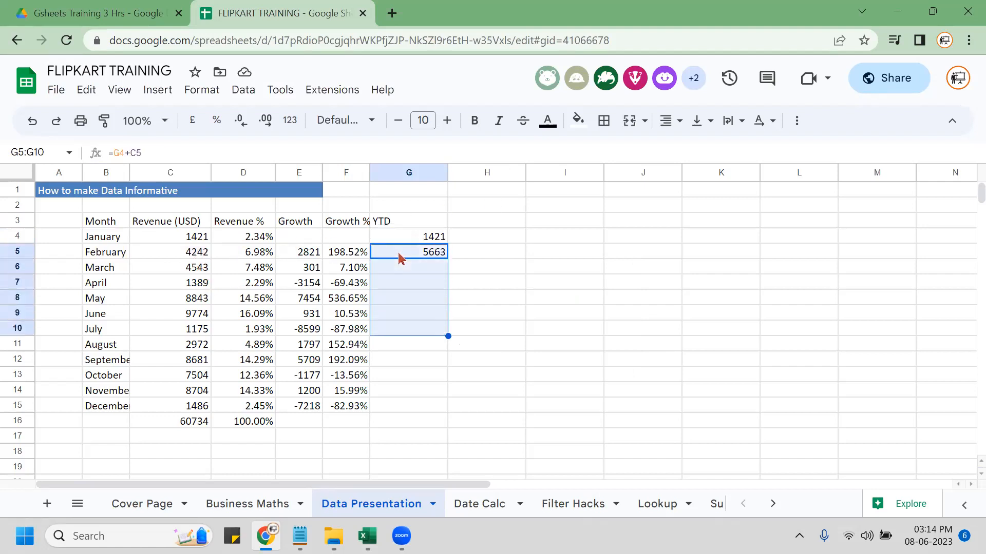
key("shift+Up")
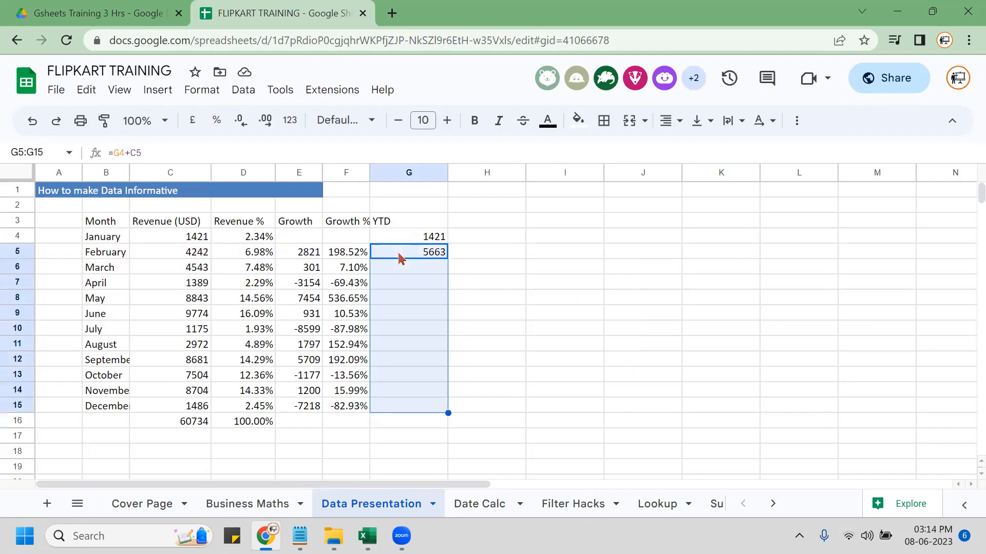
key("ctrl+d")
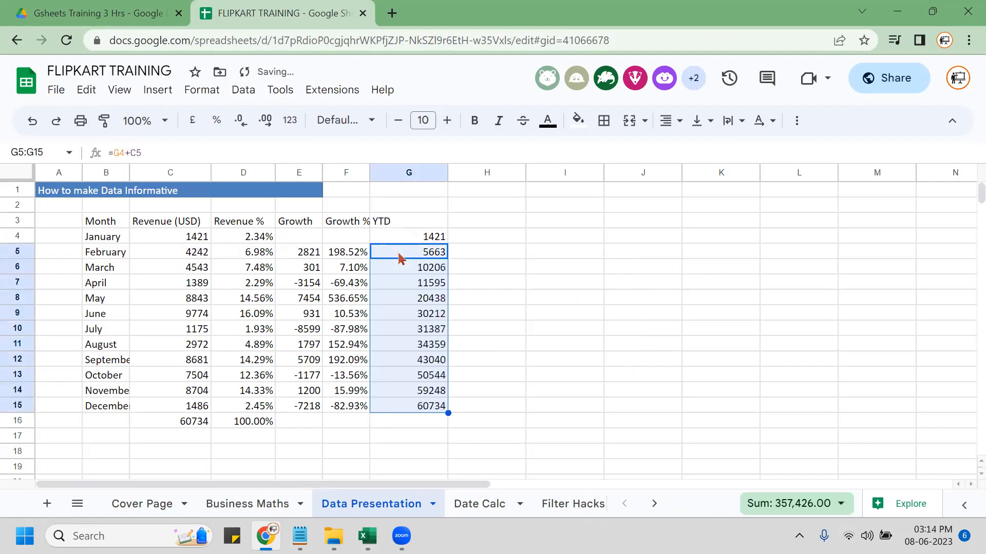
left_click(391, 410)
key("ctrl")
key("ctrl")
key("ctrl")
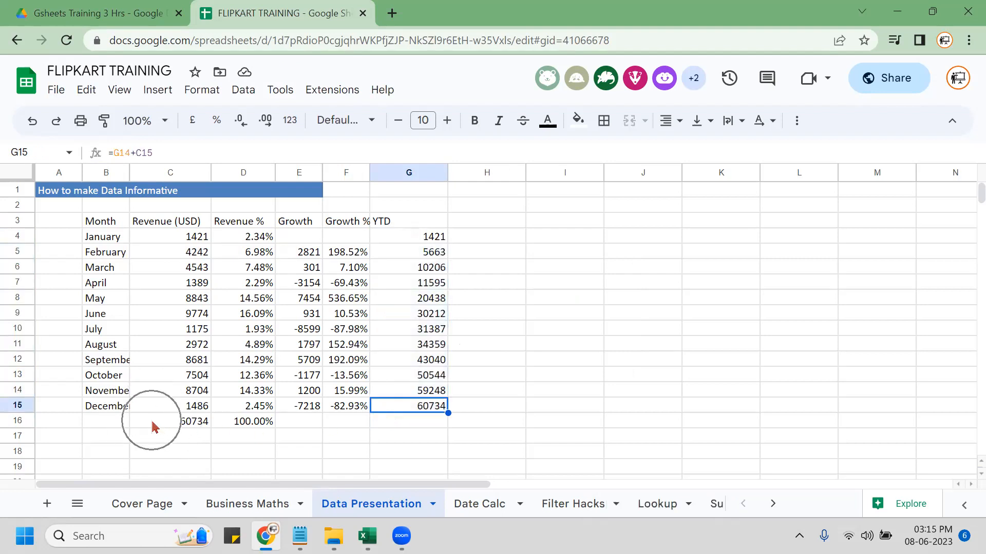
key("ctrl")
key("ctrl")
key("ctrl")
key("ctrl")
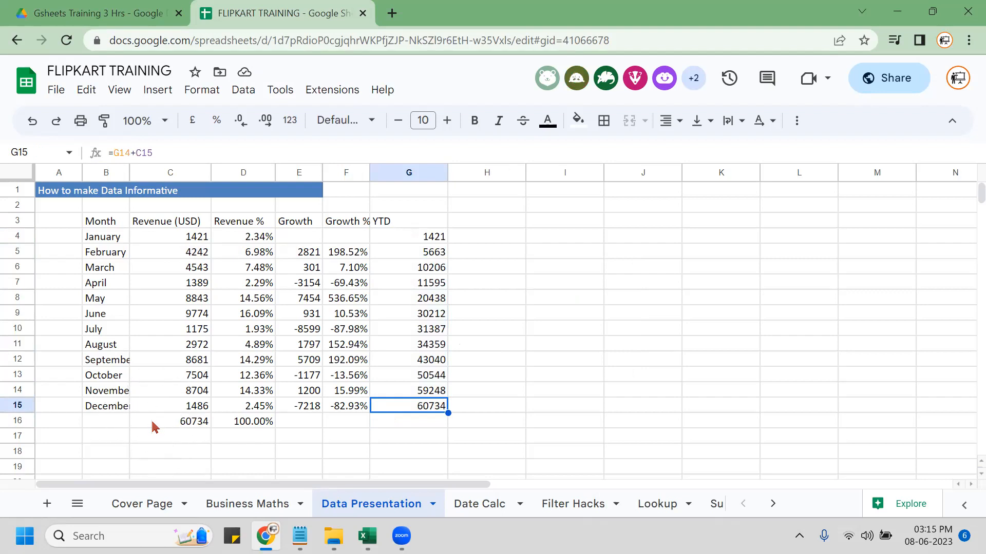
key("ctrl")
key("ctrl")
key("ctrl")
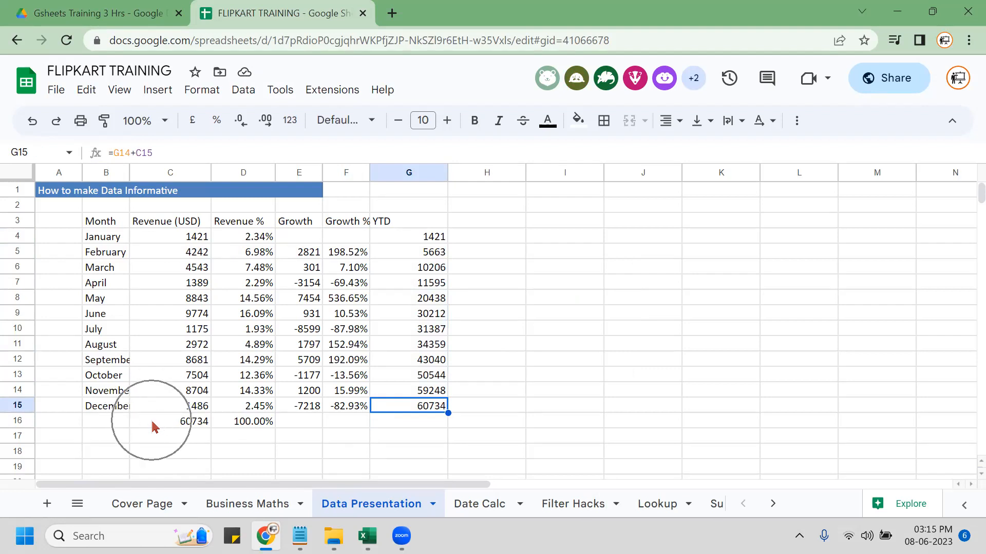
key("ctrl")
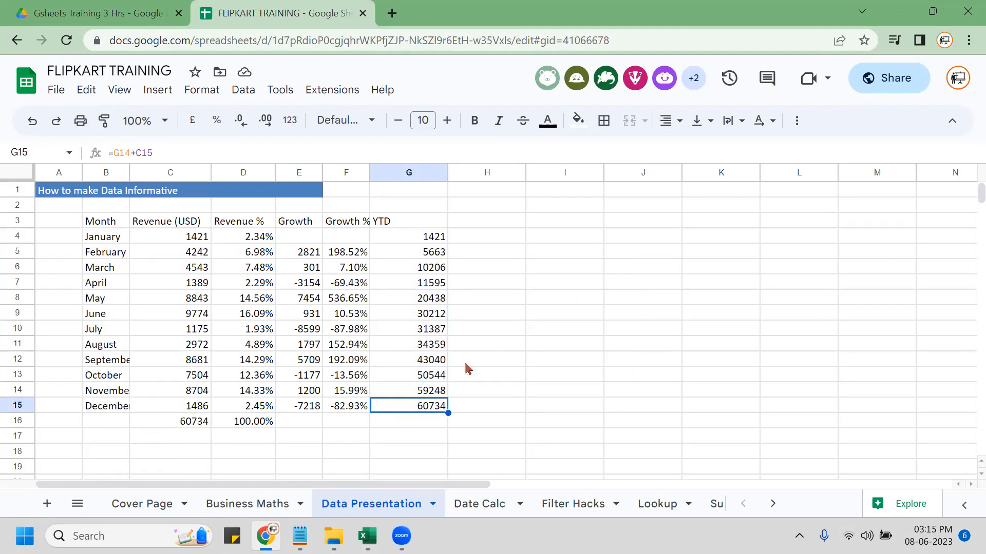
left_click(477, 236)
left_click(431, 225)
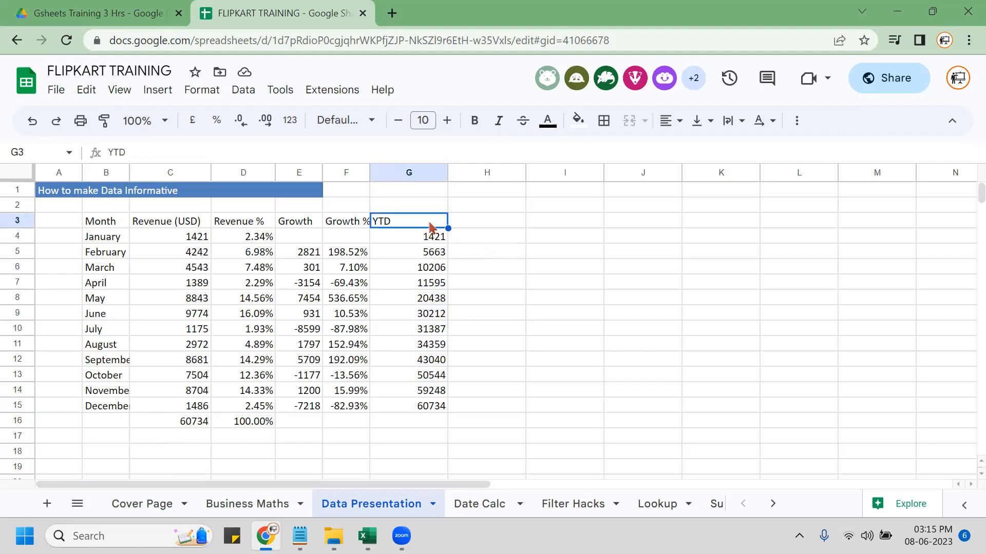
key("Down")
key("Down")
key("F2")
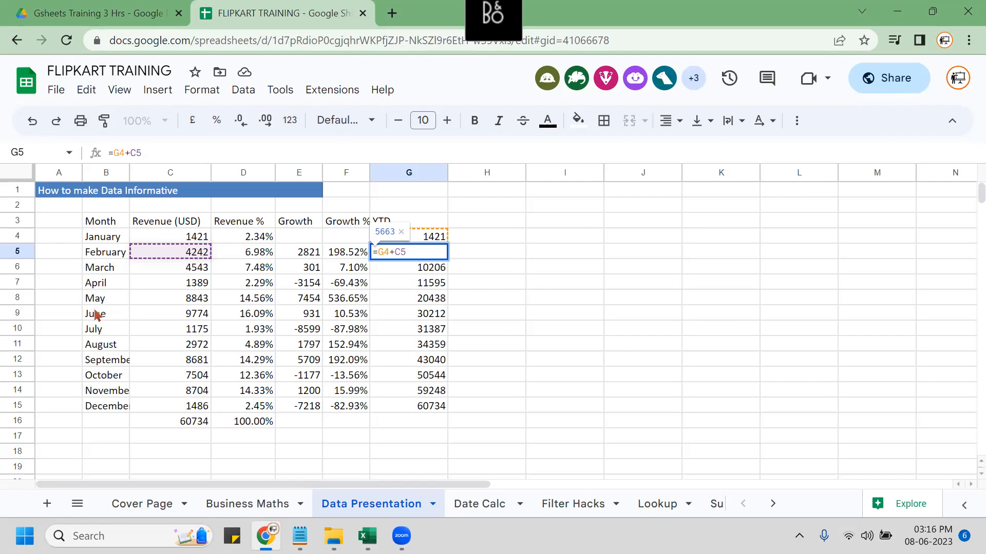
left_click(467, 297)
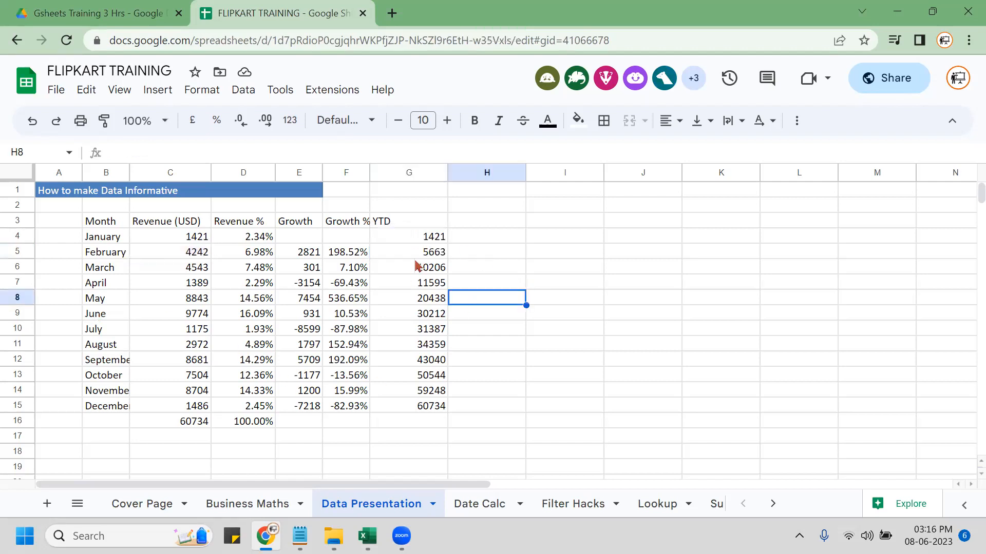
left_click(417, 209)
left_click(409, 222)
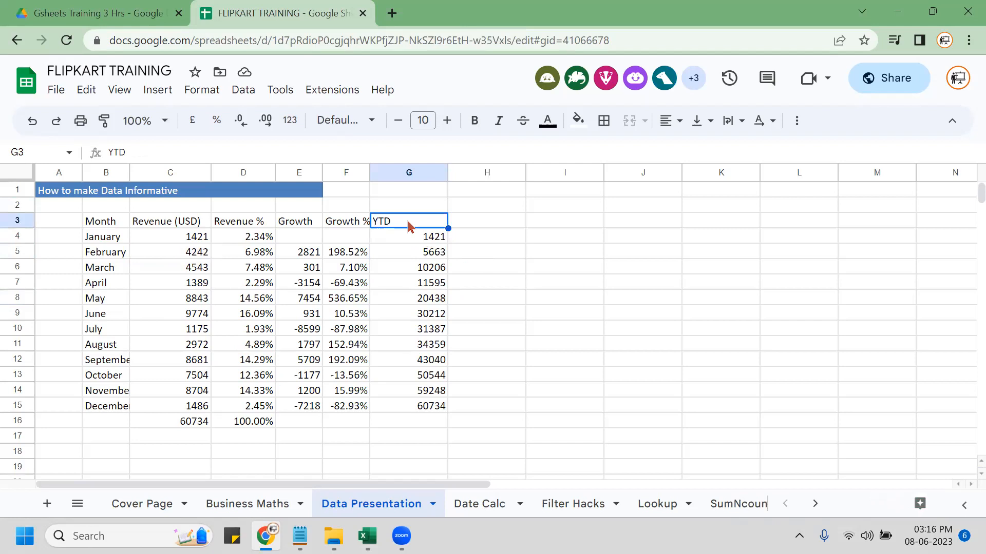
key("ctrl+shift+Down")
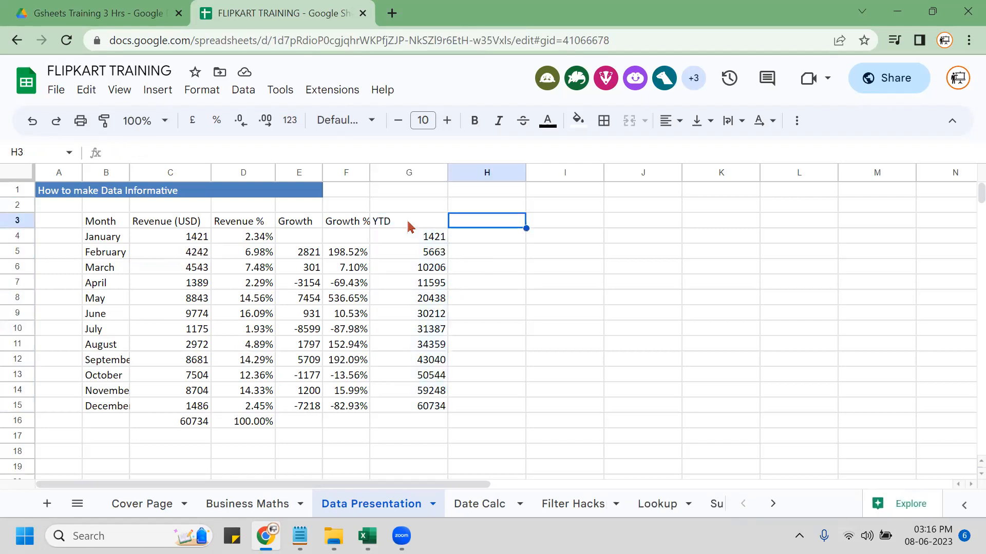
key("ctrl+v")
key("F2")
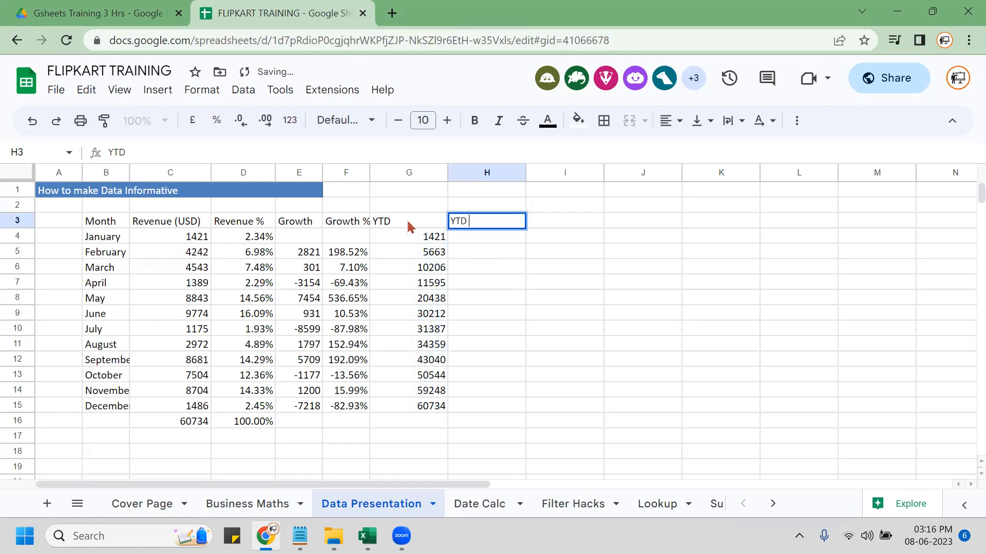
type("%")
key("Return")
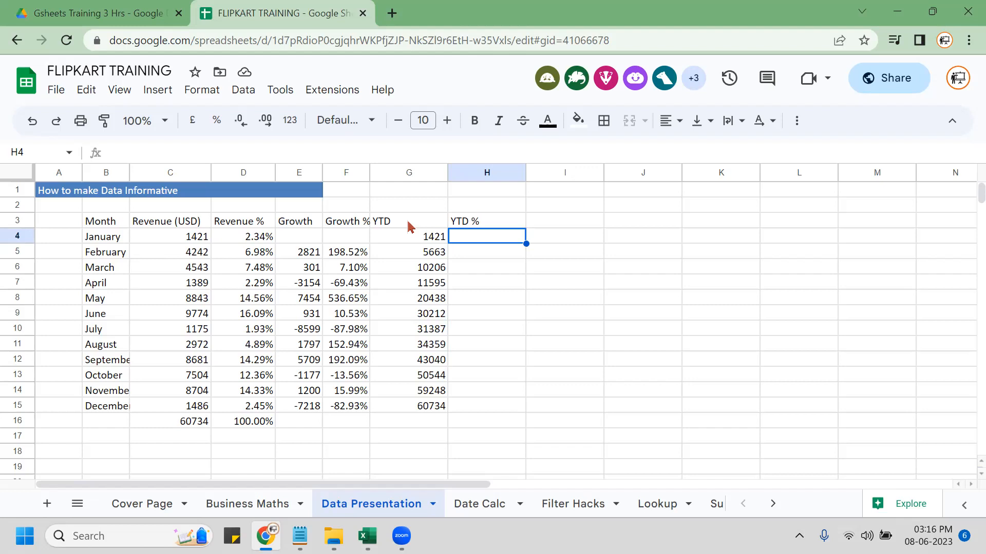
key("shift+Down")
key("shift+Down")
key("shift+Down")
key("shift+Down")
key("shift+Down")
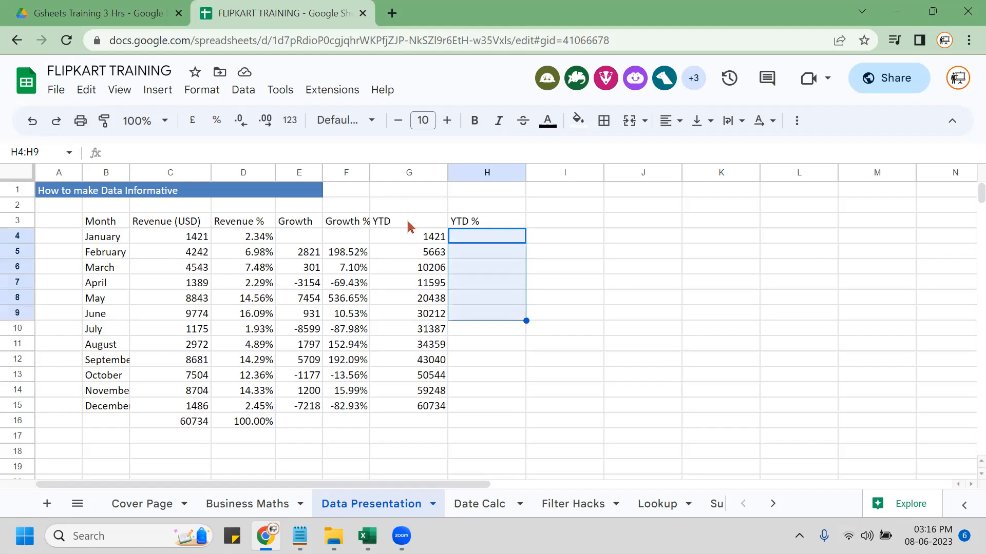
key("shift+Down")
key("shift+Down")
key("shift+Down")
key("shift+Down")
key("shift+Down")
key("shift+Down")
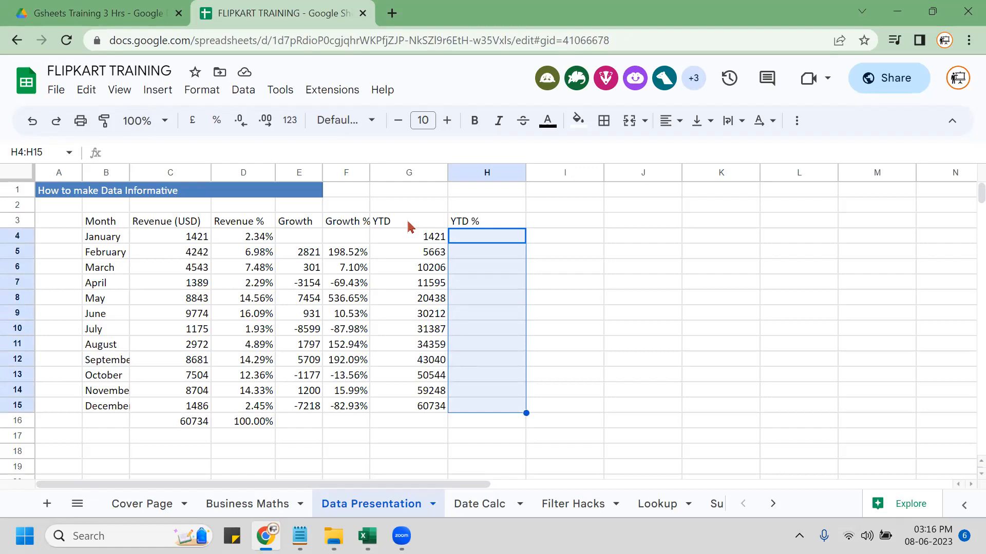
left_click(146, 237)
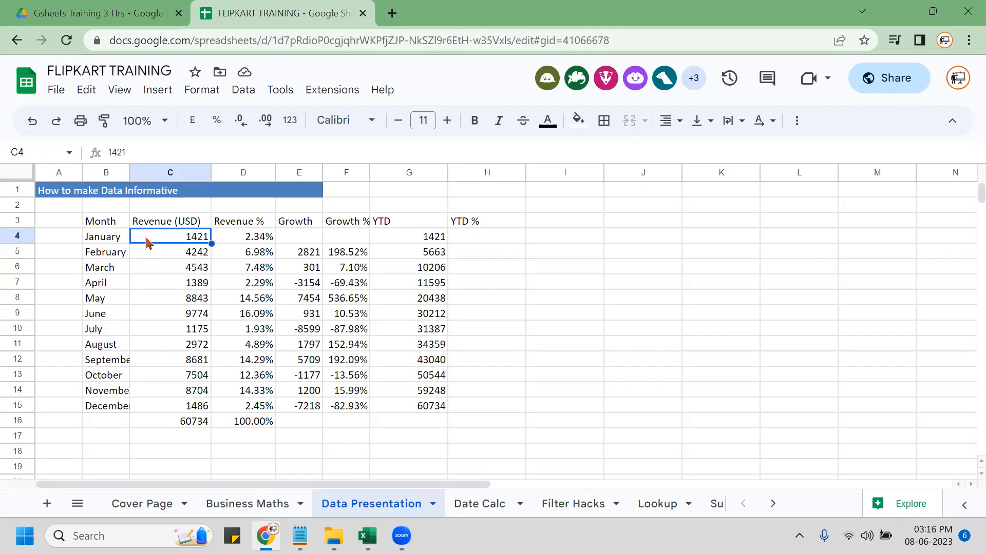
left_click(409, 241, "ctrl")
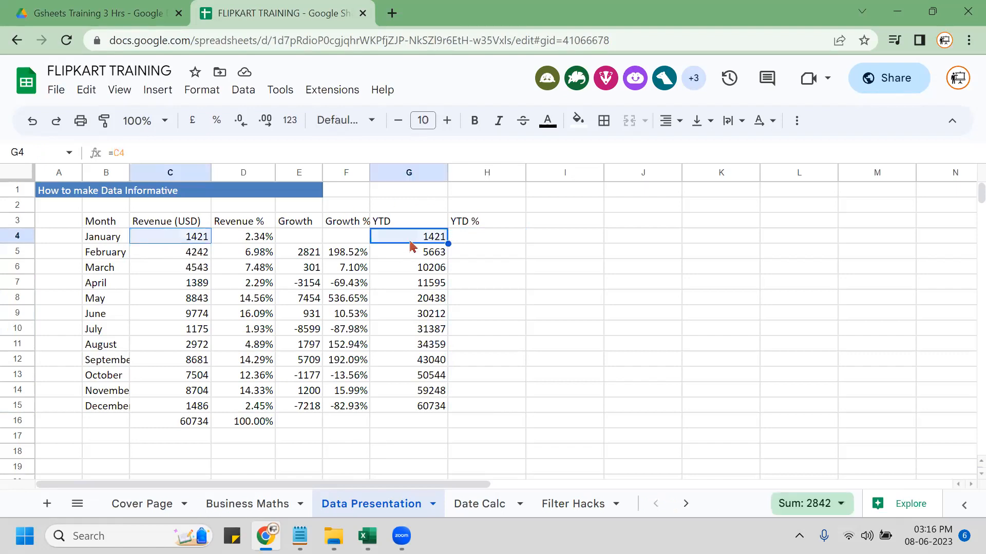
left_click(246, 242)
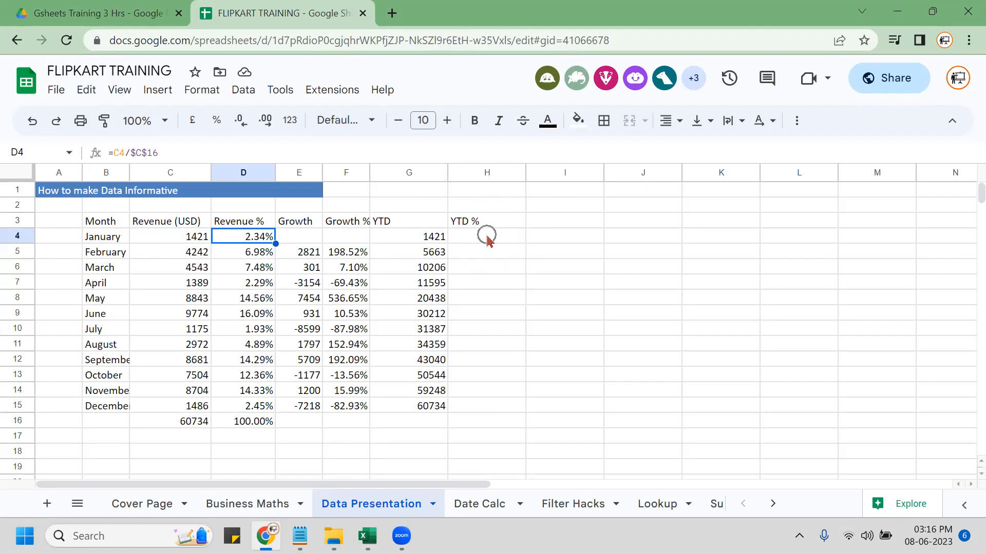
left_click(193, 240)
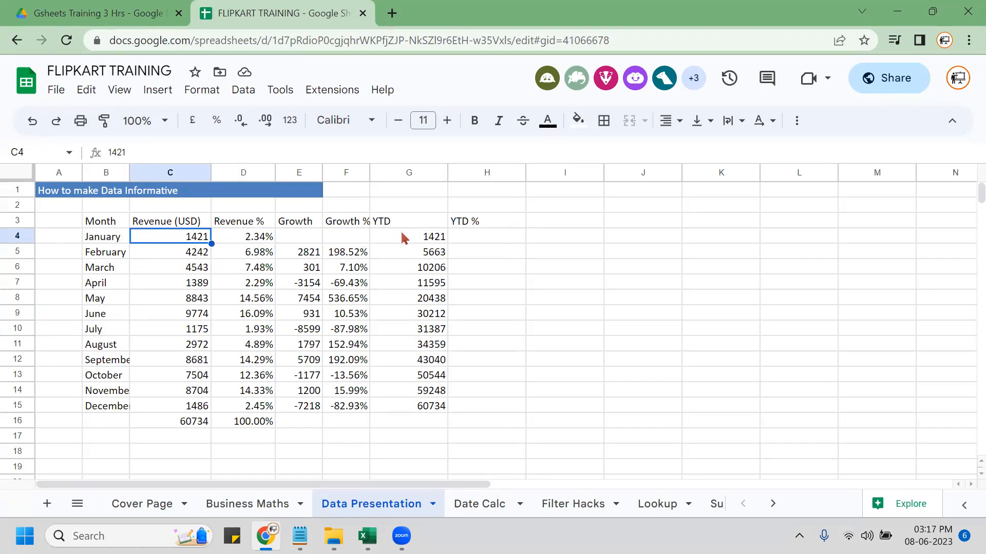
left_click(261, 241)
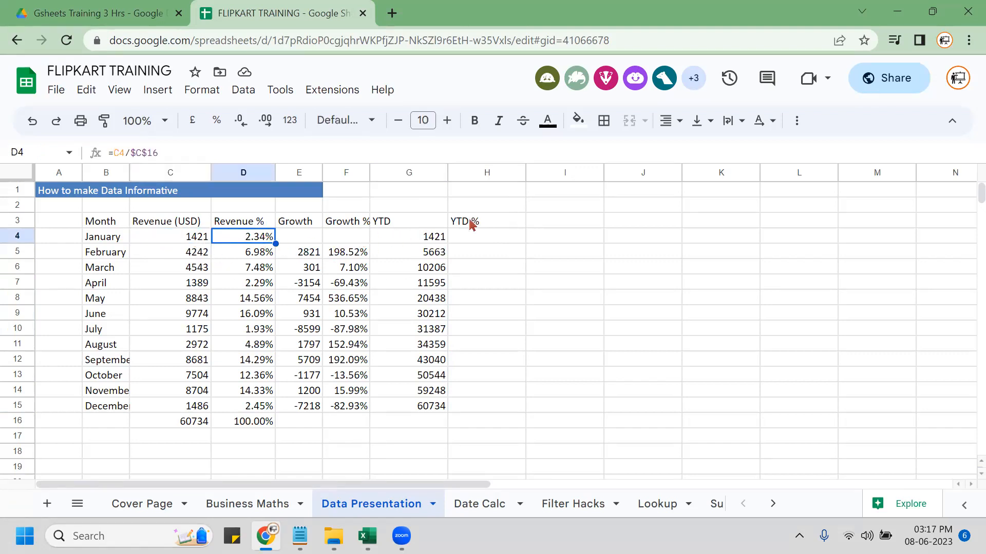
left_click(492, 243)
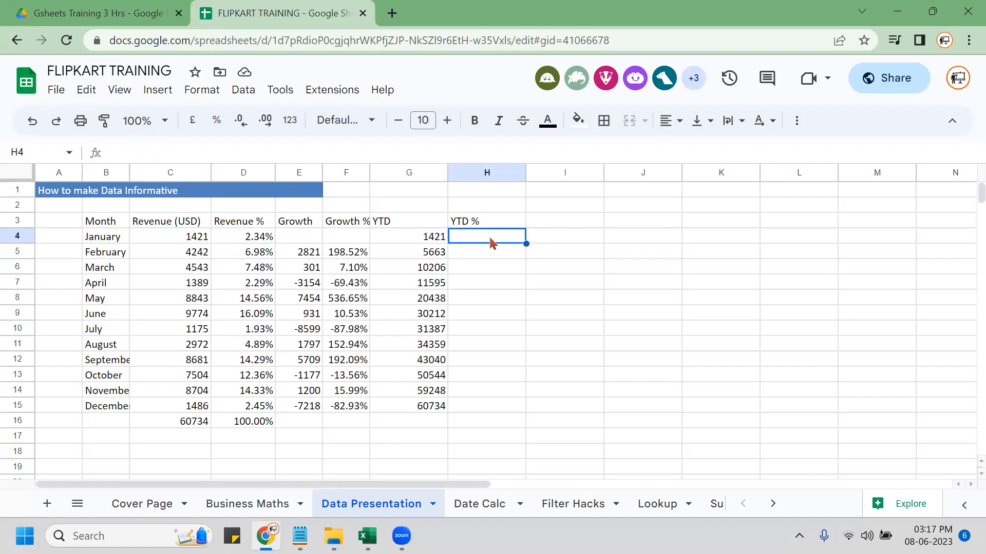
Set H4 to =D4 and fill H5:H15 with =H4+D5, ending at 100.00%.
type("=")
key("Left")
key("Left")
key("Left")
key("Left")
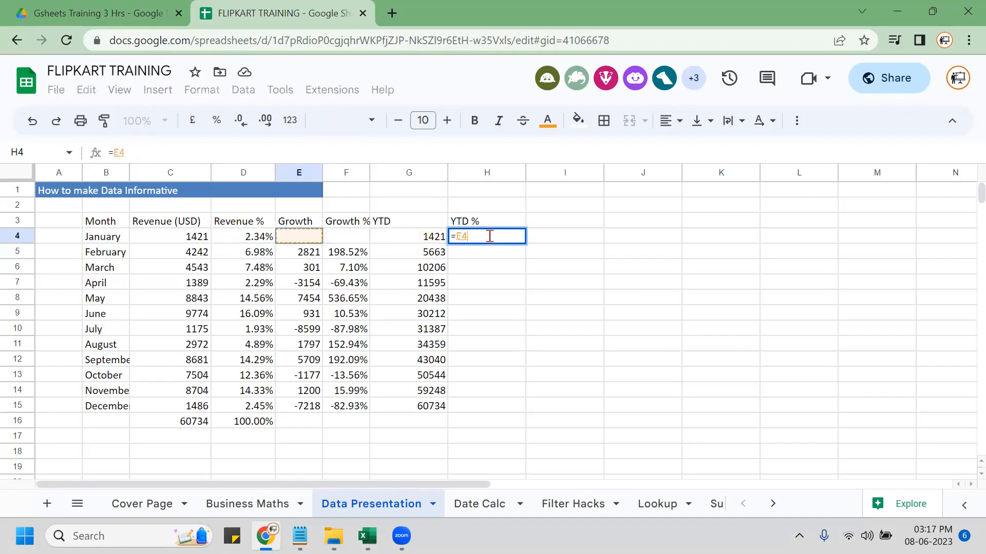
key("Return")
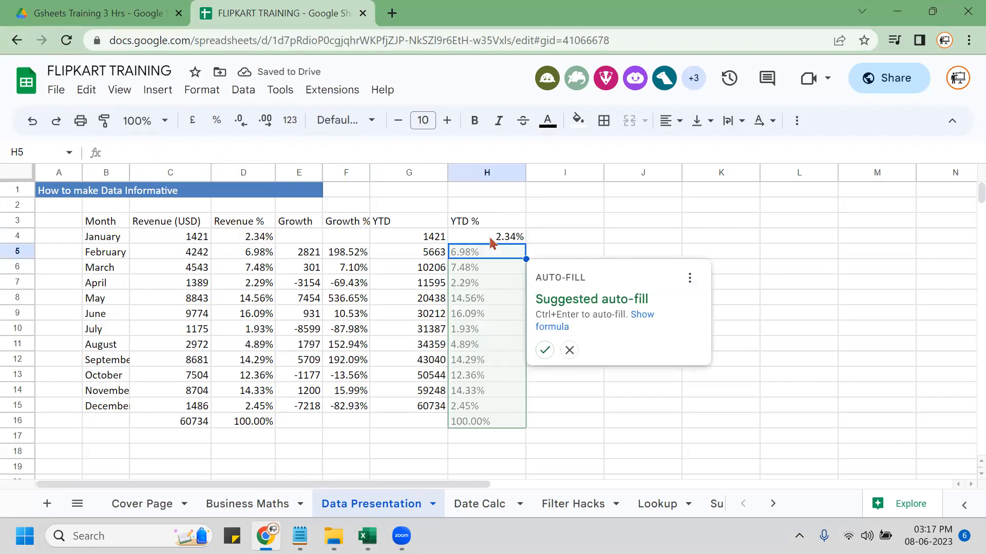
key("Escape")
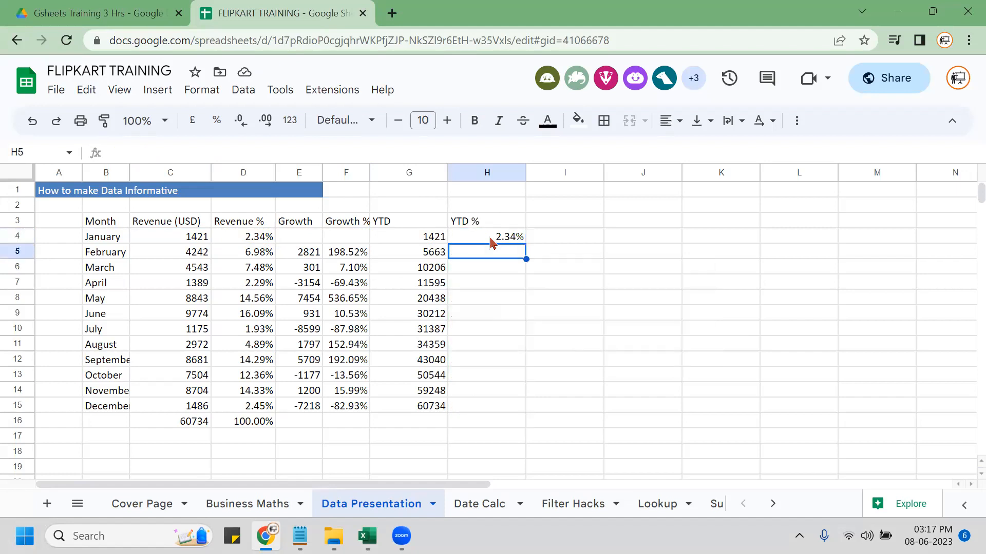
key("shift+Down")
key("shift+Down")
key("shift+Down")
key("shift+Down")
key("shift+Down")
key("shift+Down")
key("shift+Down")
key("shift+Down")
key("shift+Down")
key("shift+Down")
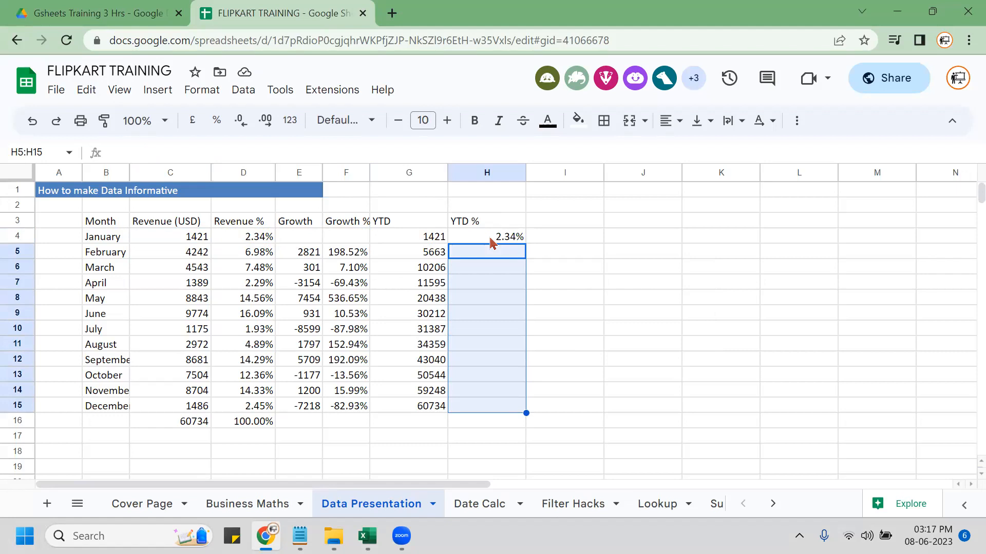
key("ctrl+v")
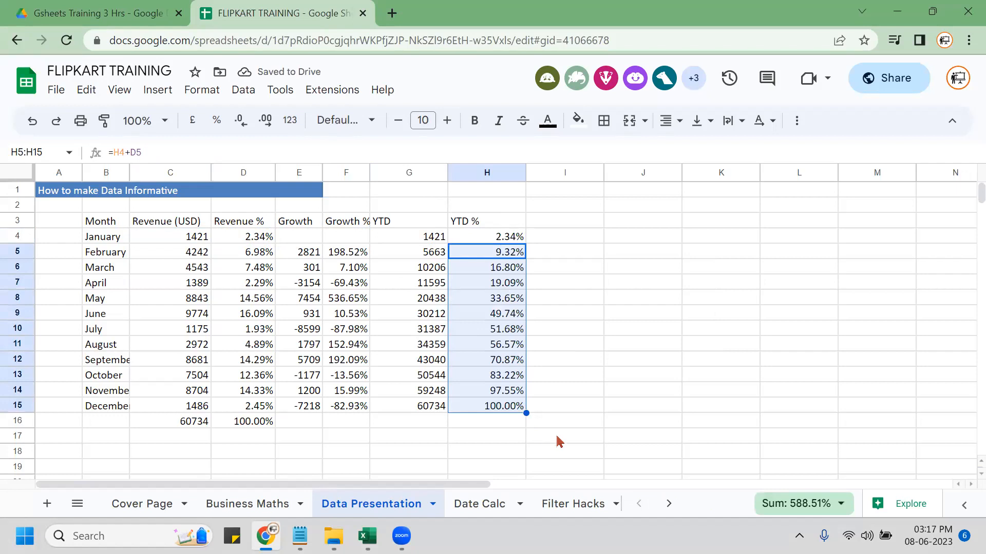
left_click(463, 407)
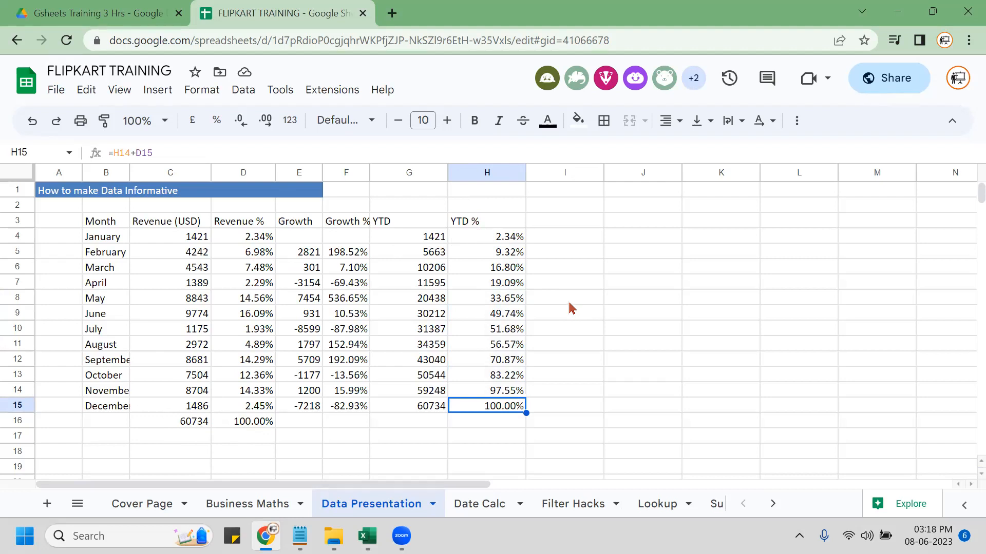
Select the revenue table B3:H16, starting from the Month header.
left_click(116, 220)
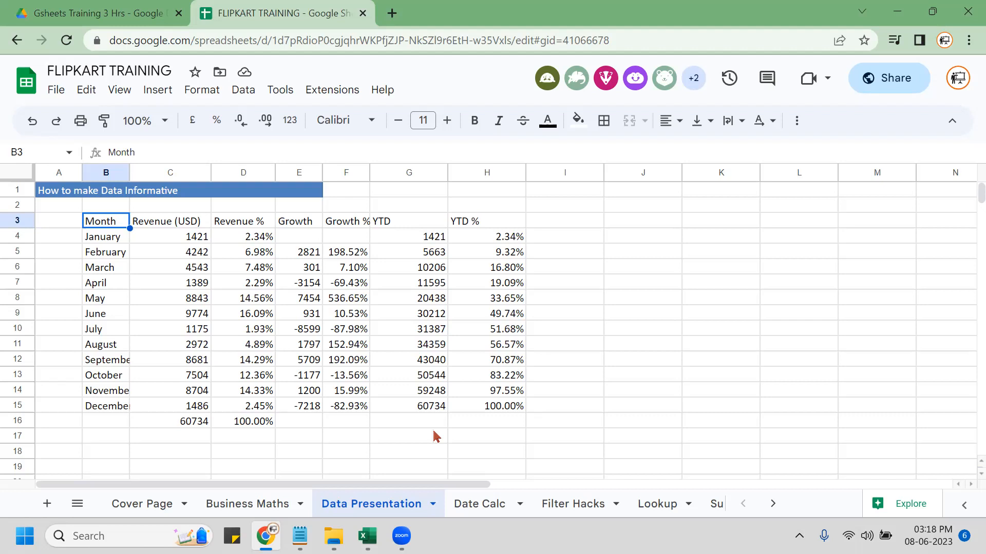
key("ctrl+a")
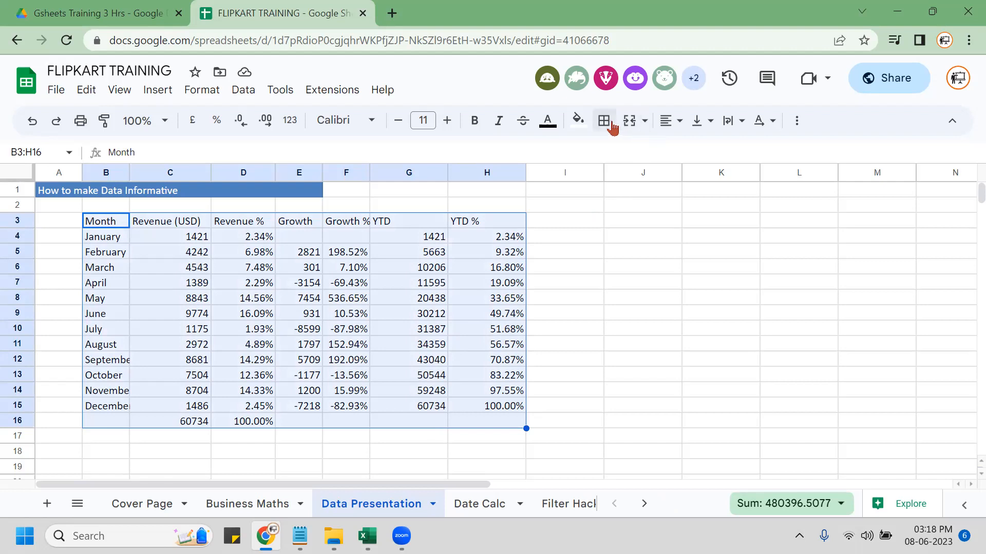
key("alt+h")
Apply All Borders to every cell in B3:H16.
key("b")
key("a")
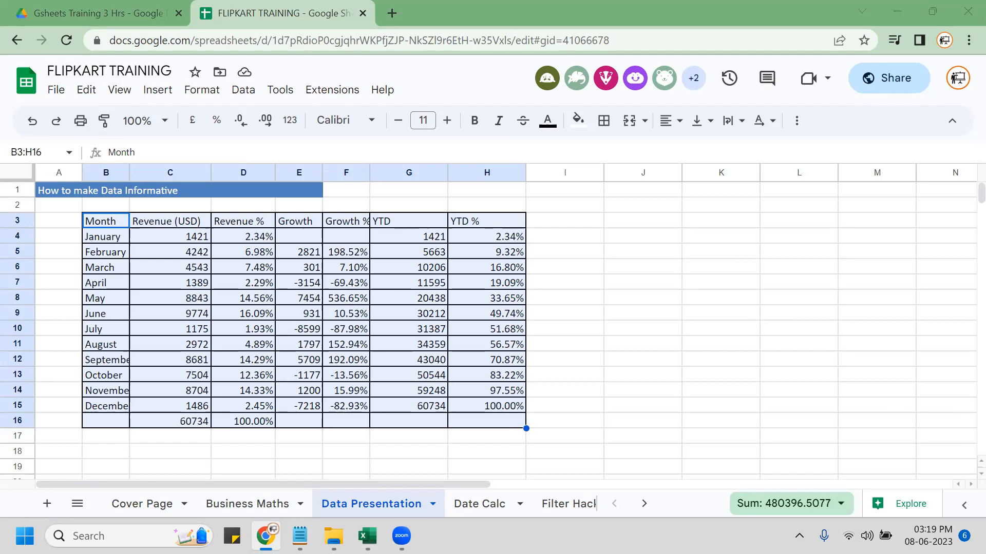
left_click(465, 237)
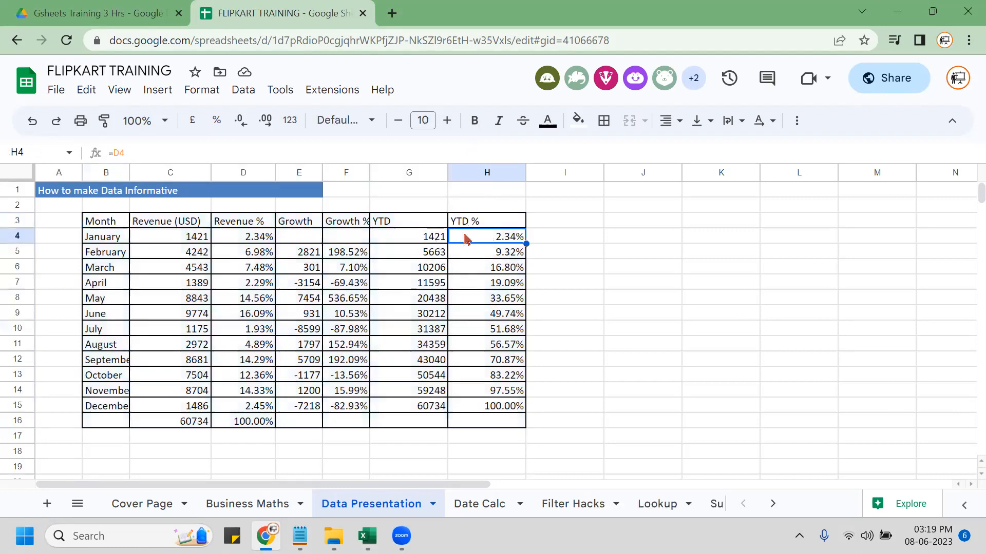
key("shift+Down")
key("shift+Down")
key("shift+Down")
key("shift+Down")
key("shift+Down")
key("shift+Down")
key("shift+Down")
key("shift+Down")
key("shift+Down")
key("shift+Down")
key("shift+Down")
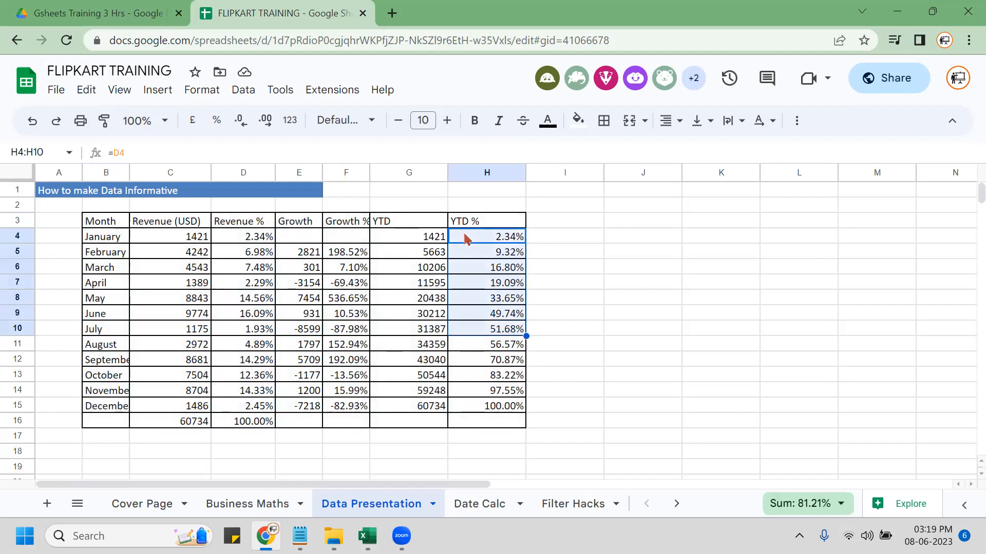
key("Delete")
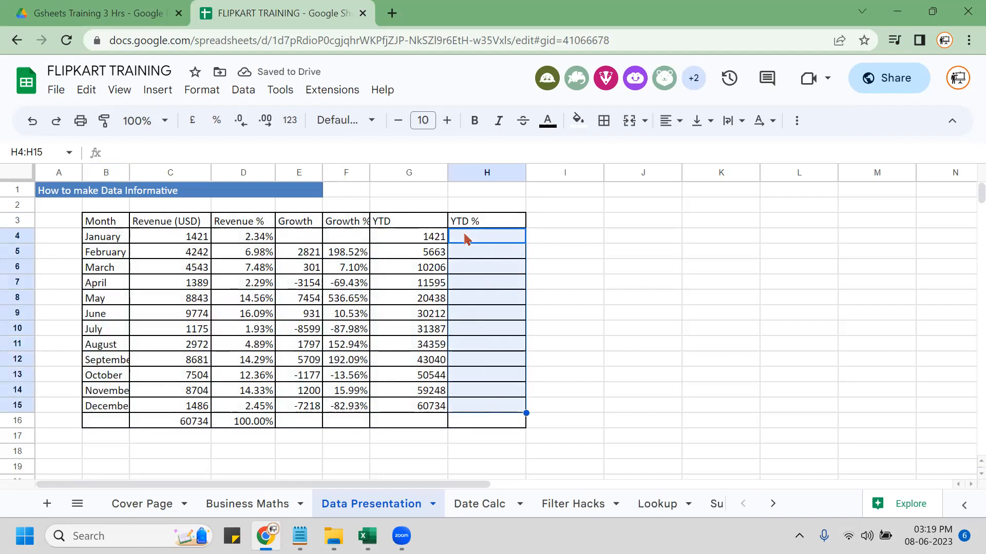
key("ctrl+v")
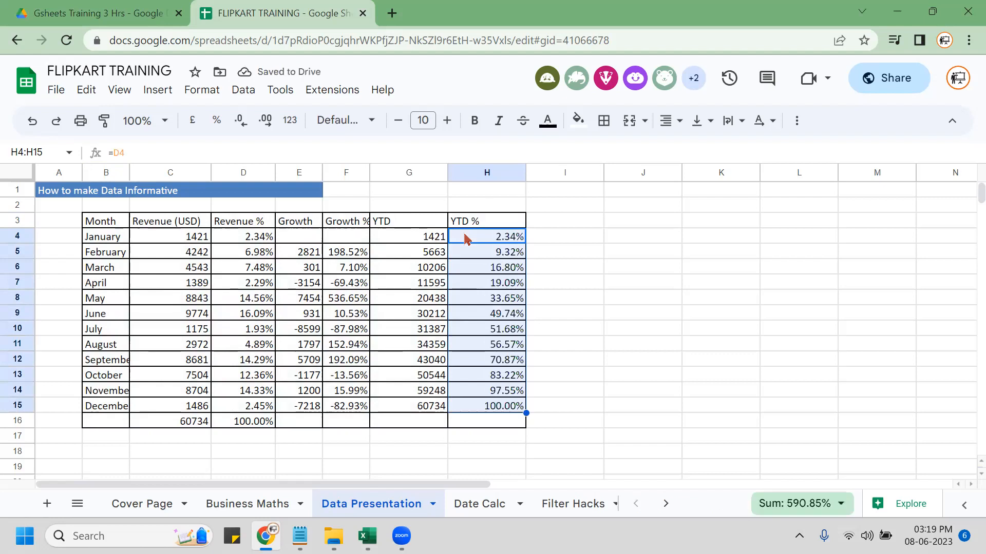
left_click(388, 319)
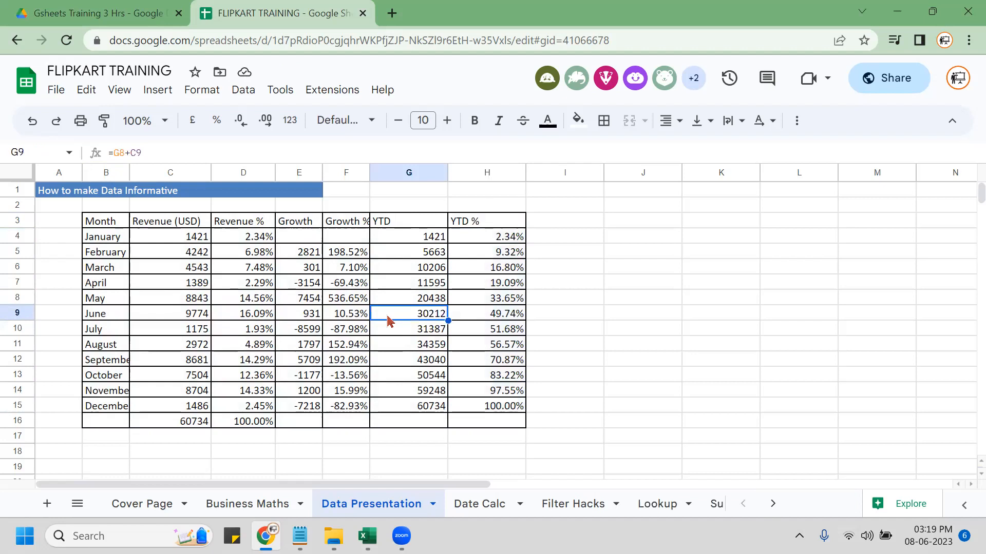
left_click(170, 225)
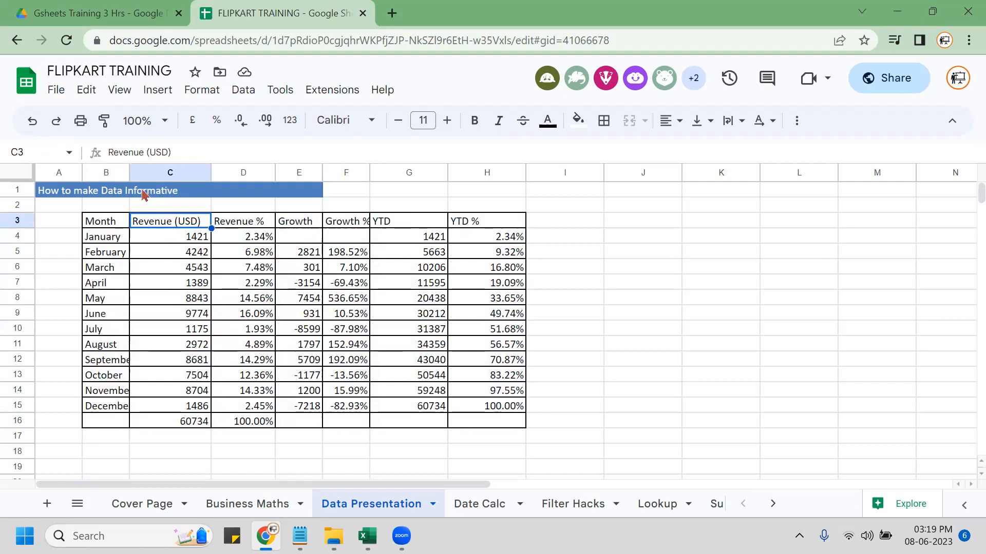
left_click(389, 272)
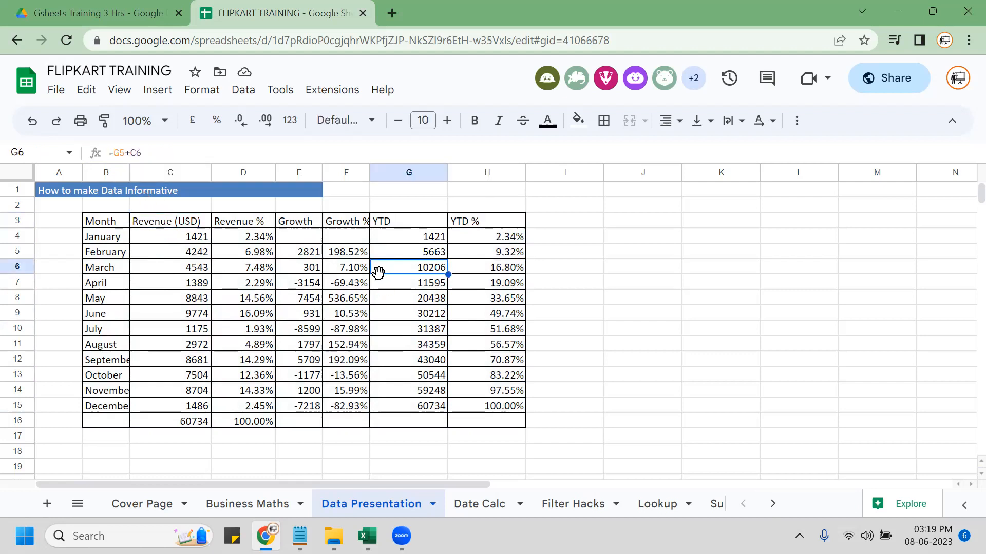
left_click(394, 95)
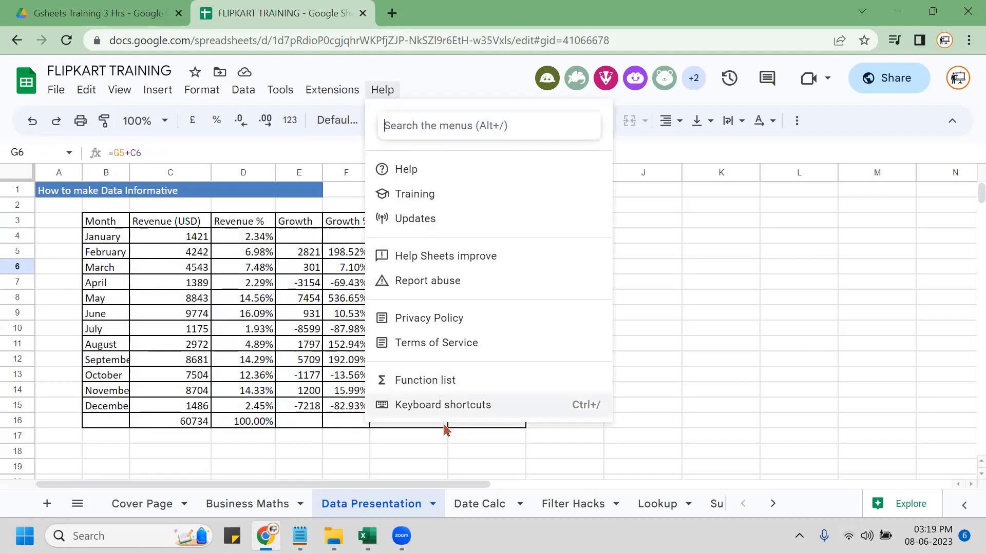
left_click(478, 407)
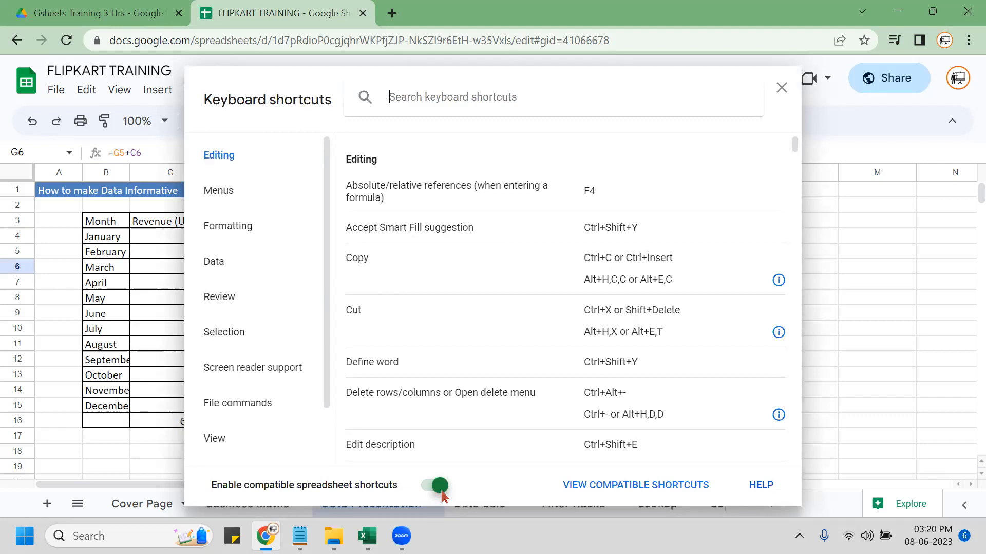
key("Escape")
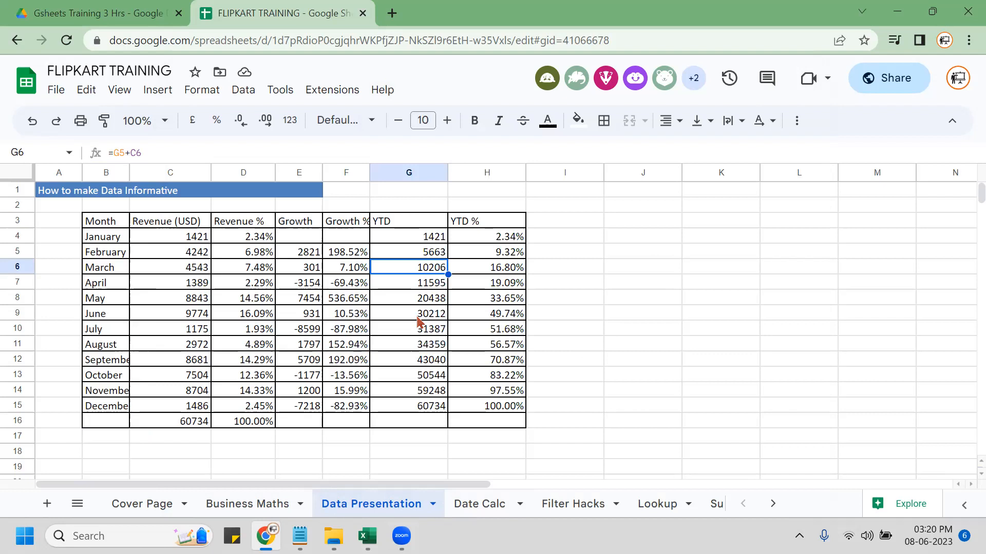
Widen column B for the month names and centre-align C3:H16.
left_click_drag(128, 173, 143, 173)
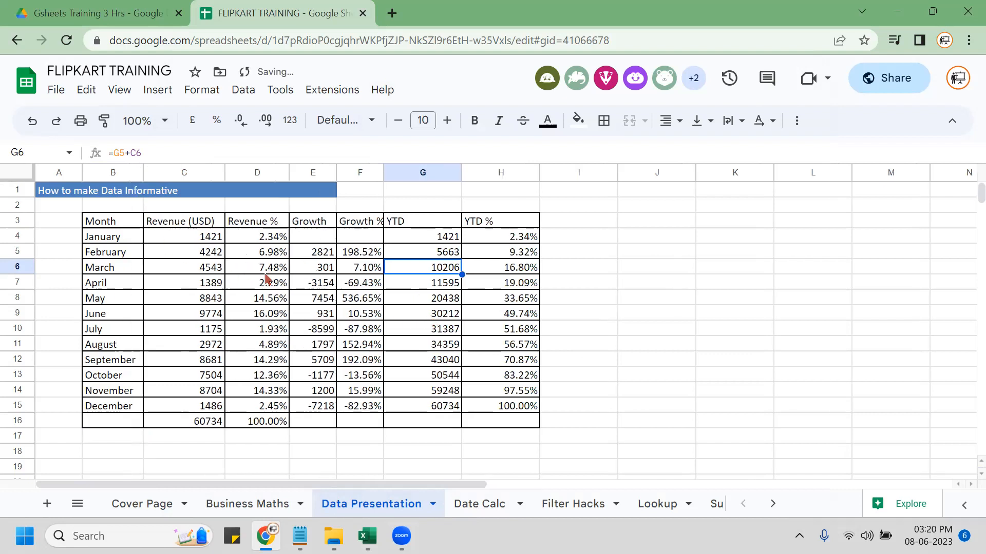
left_click(113, 226)
key("ctrl+shift+Down")
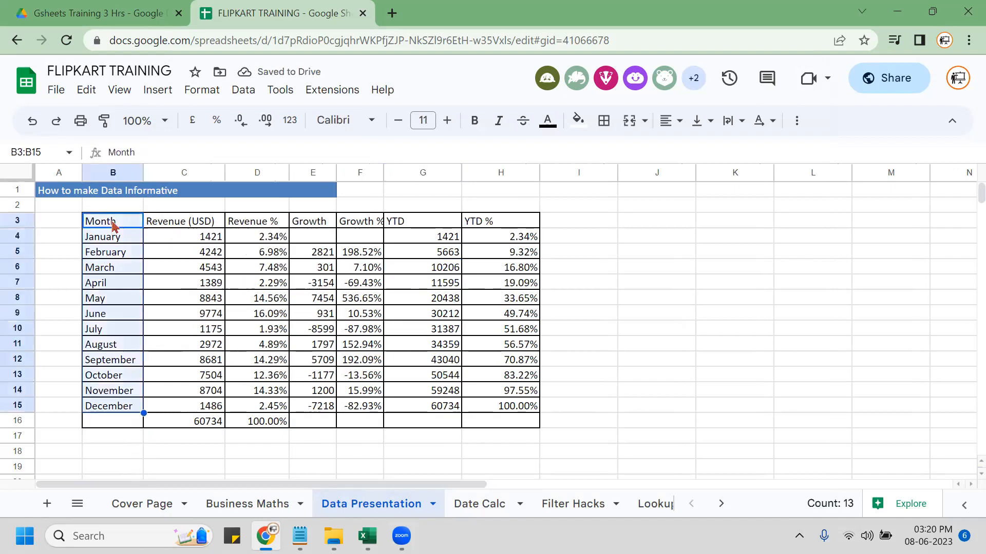
key("Right")
key("ctrl+shift+Right")
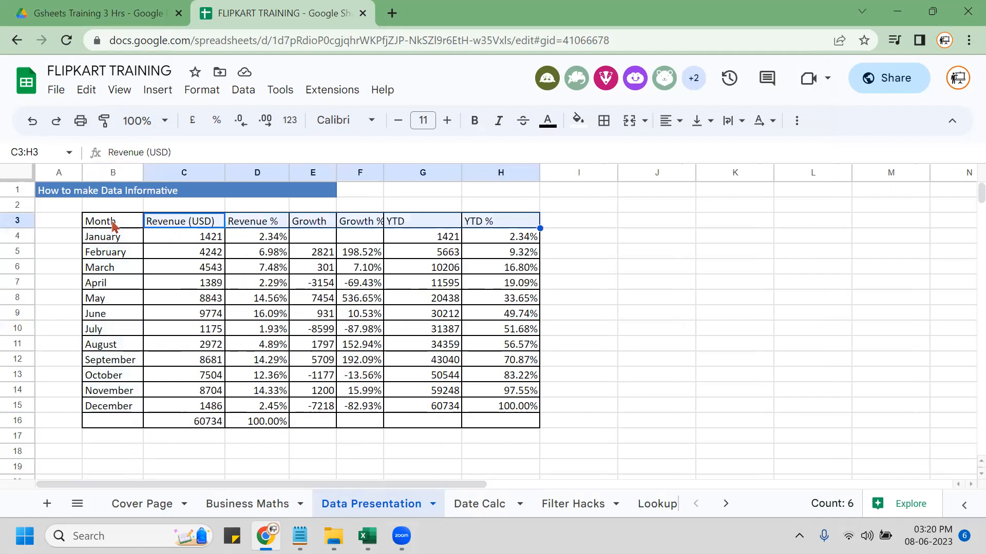
key("ctrl+shift+Down")
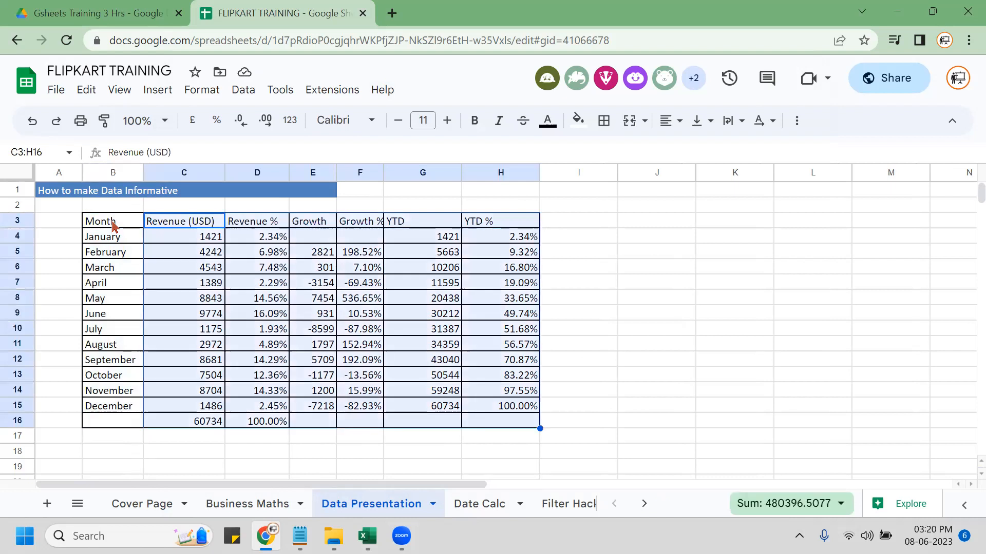
key("alt+h")
key("a")
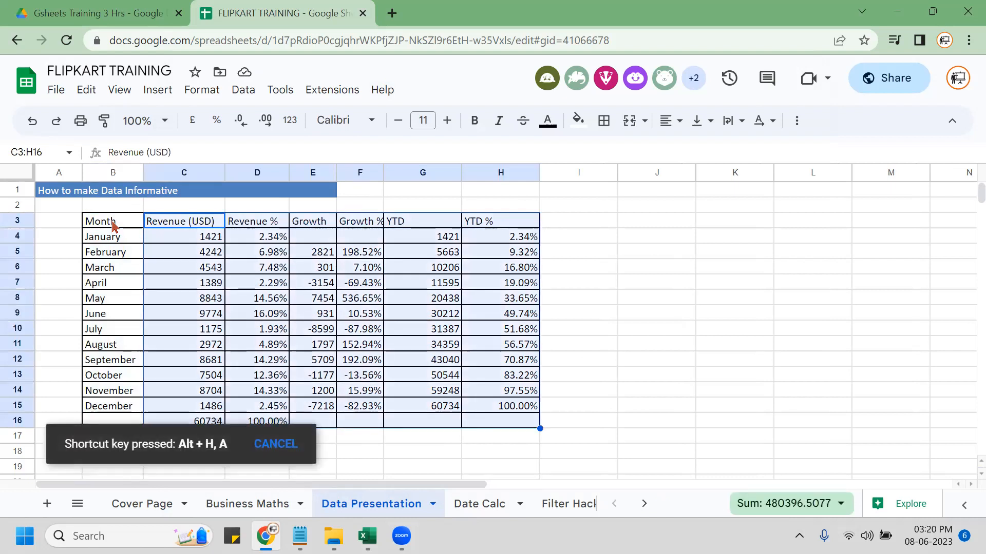
key("c")
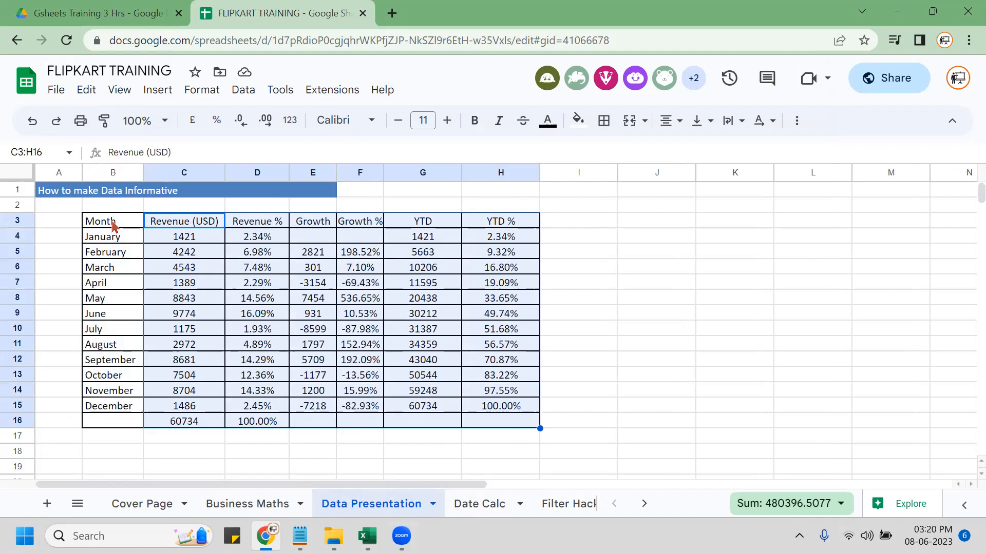
Make the header row C3:H3 bold.
key("Up")
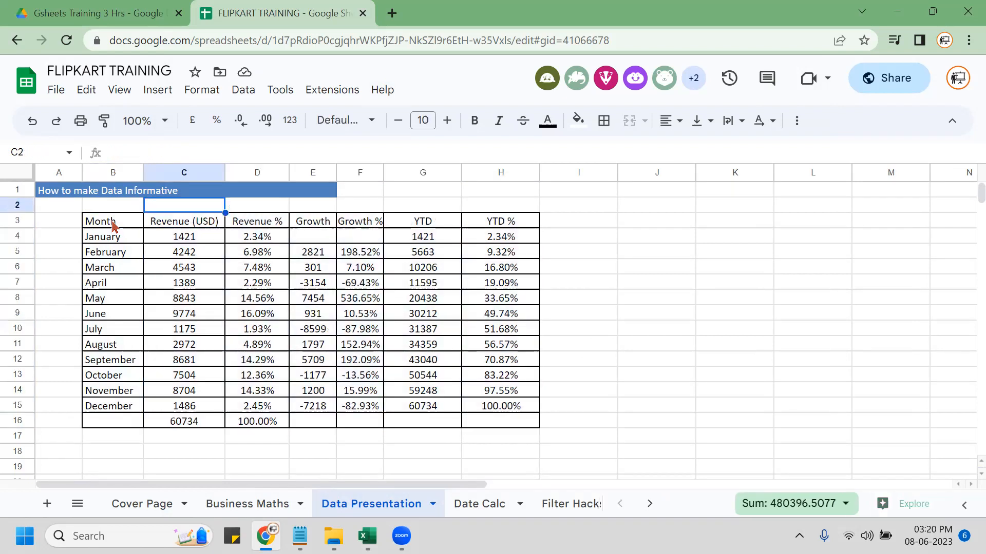
key("Down")
key("ctrl+shift+Right")
key("ctrl+b")
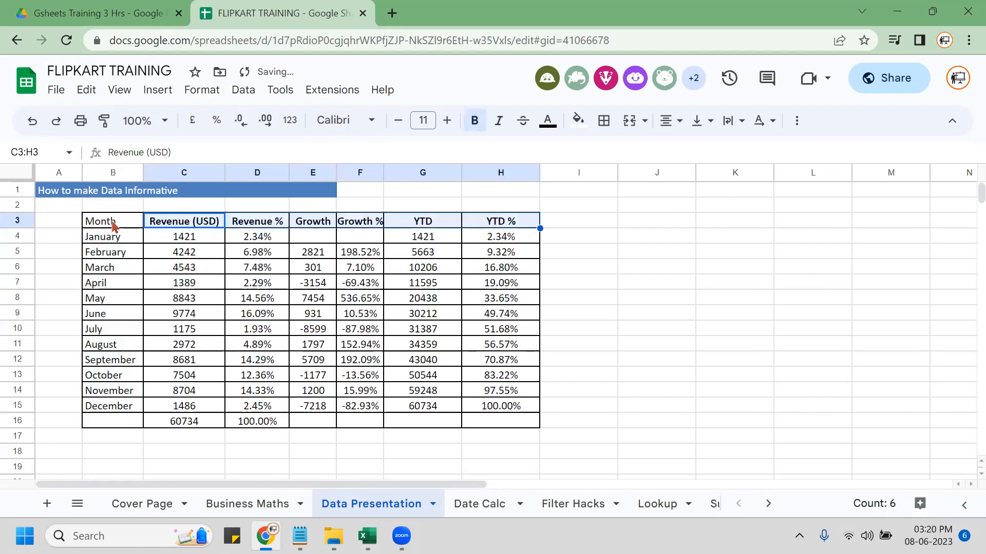
Widen the Growth column slightly.
left_click(333, 174)
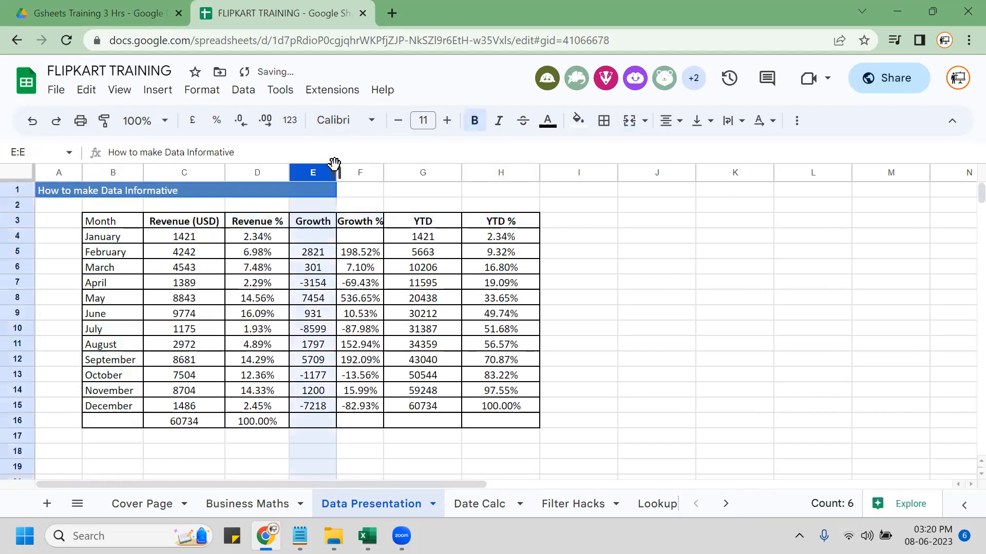
left_click_drag(339, 177, 408, 173)
left_click(167, 274)
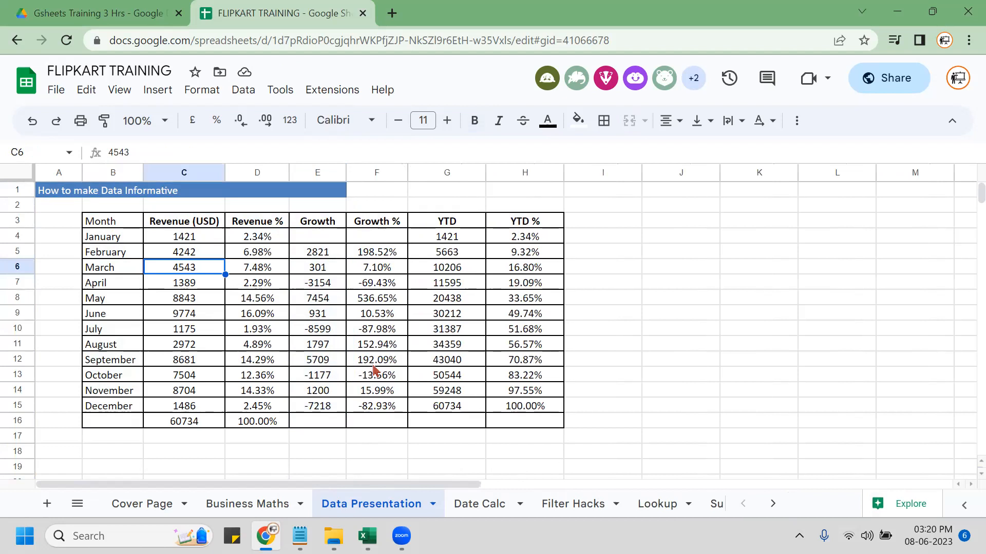
Select B3:D15, covering Month, Revenue (USD) and Revenue % for January–December.
left_click(296, 408)
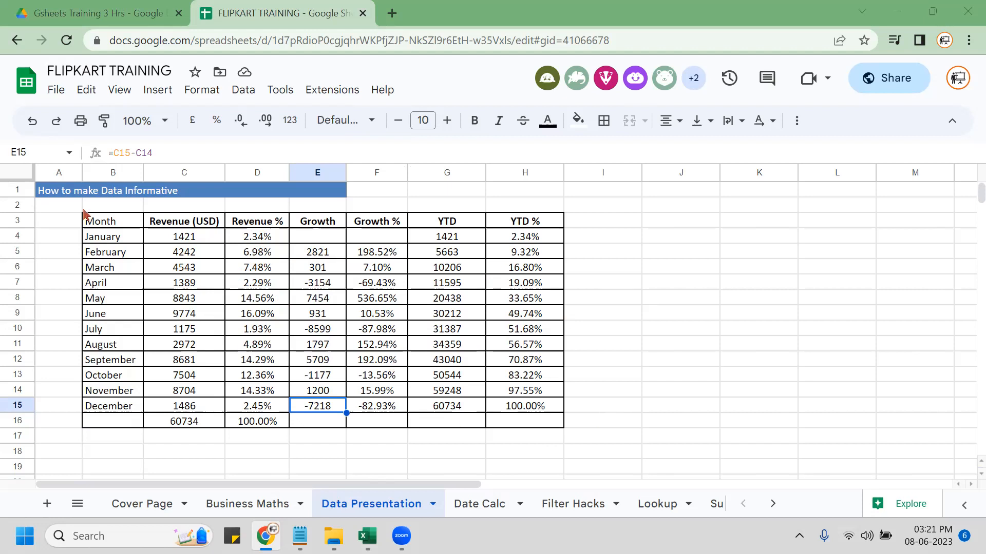
left_click(110, 222)
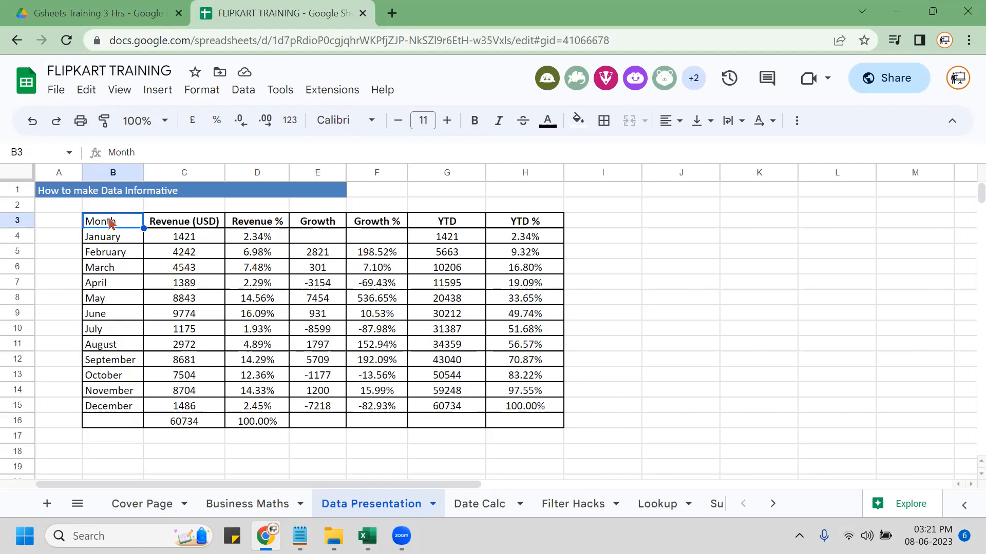
key("shift+Right")
key("shift+Right")
key("ctrl+shift+Down")
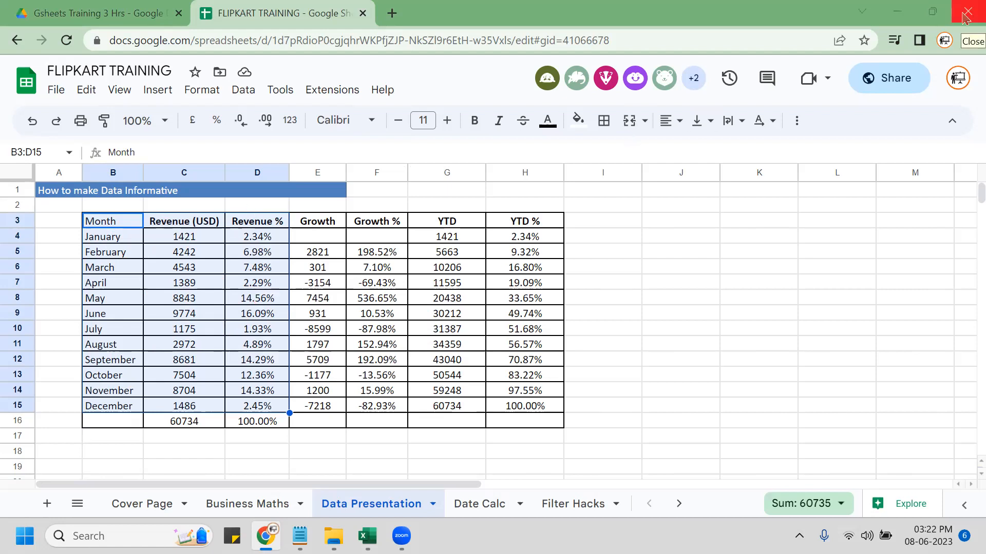
left_click(159, 90)
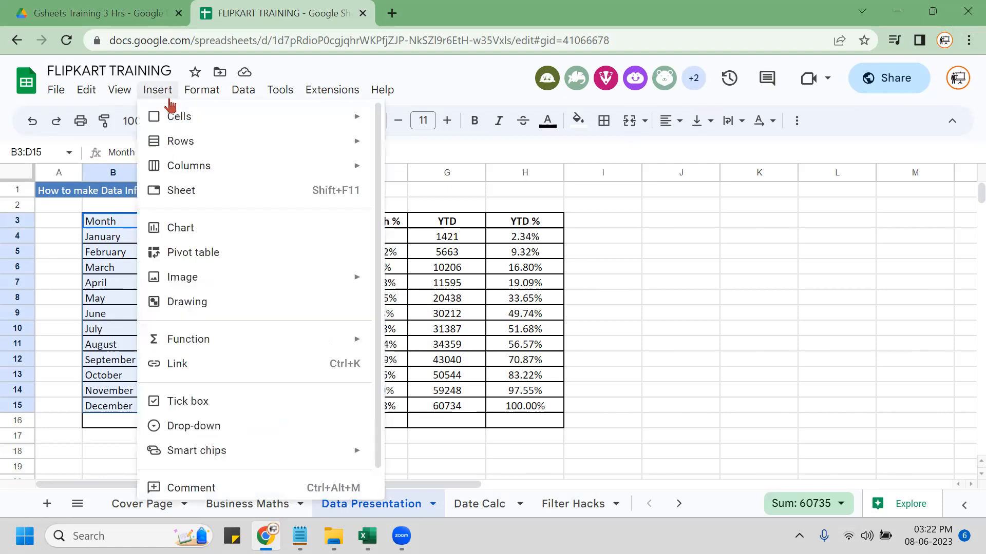
Insert a chart from B3:D15 and change its type to Combo chart.
left_click(214, 235)
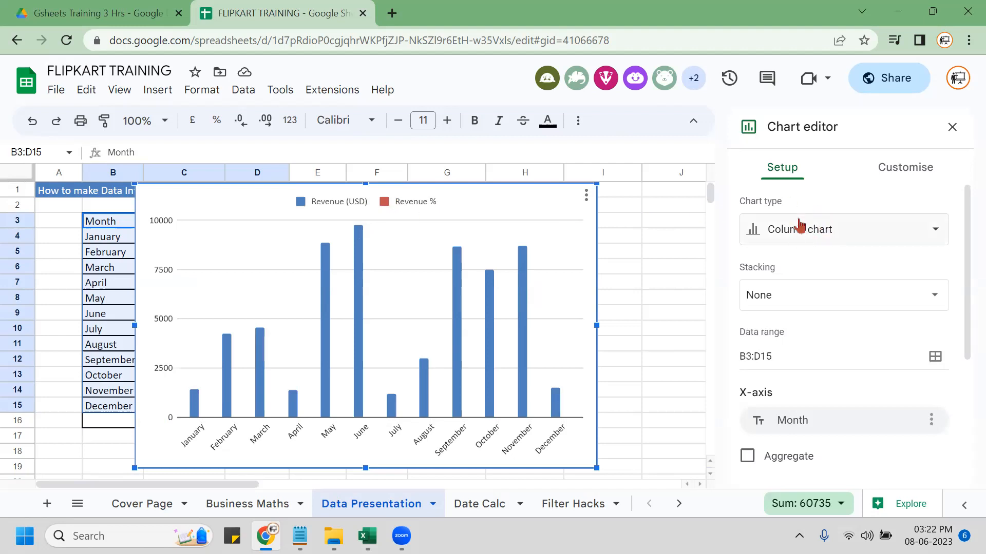
left_click(820, 235)
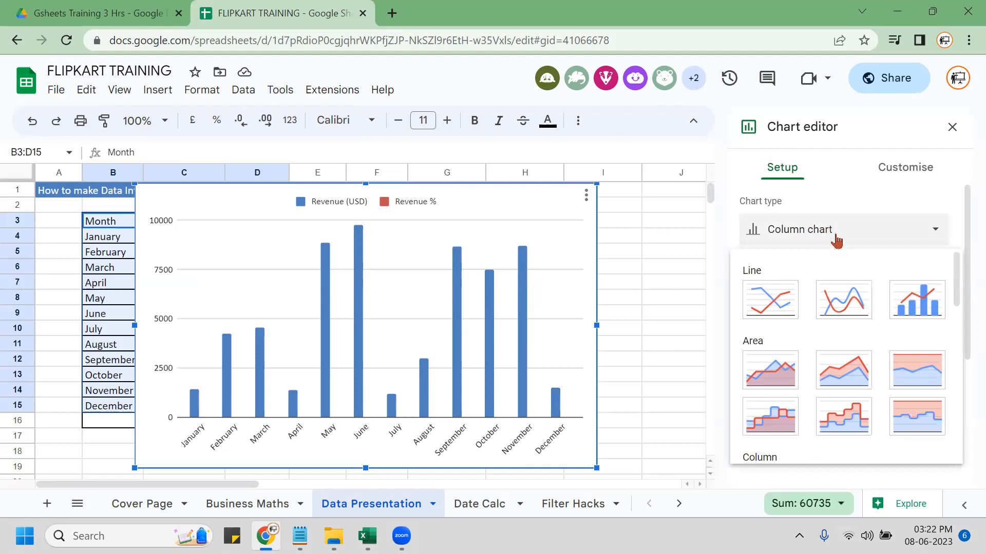
left_click_drag(956, 296, 953, 273)
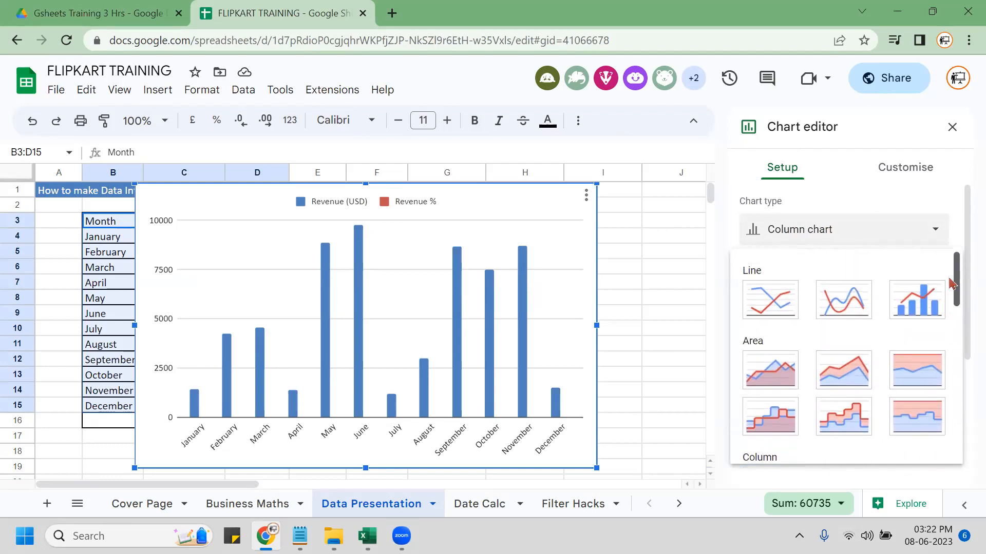
left_click(907, 299)
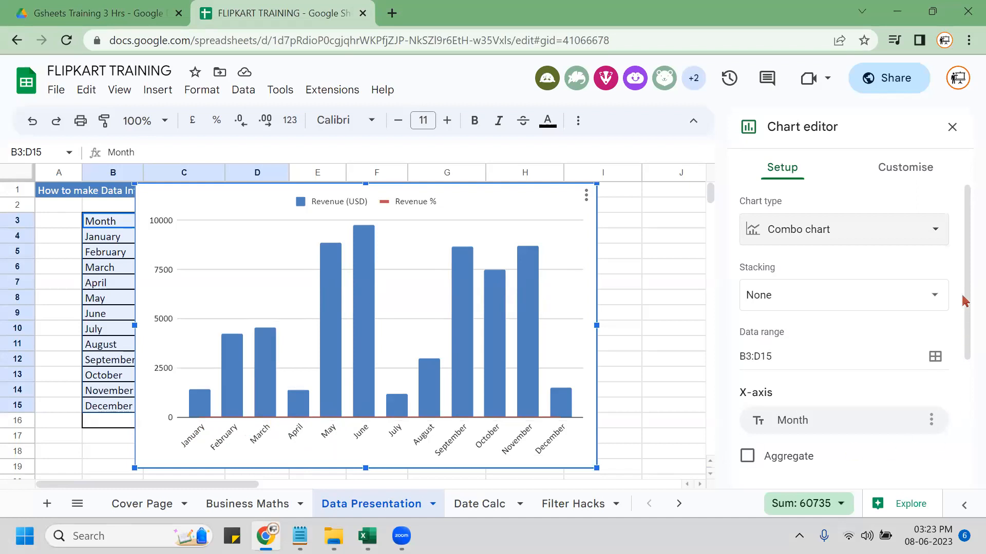
In the Customise options, expand the vertical axis and the Chart and axis titles sections.
left_click_drag(962, 284, 960, 418)
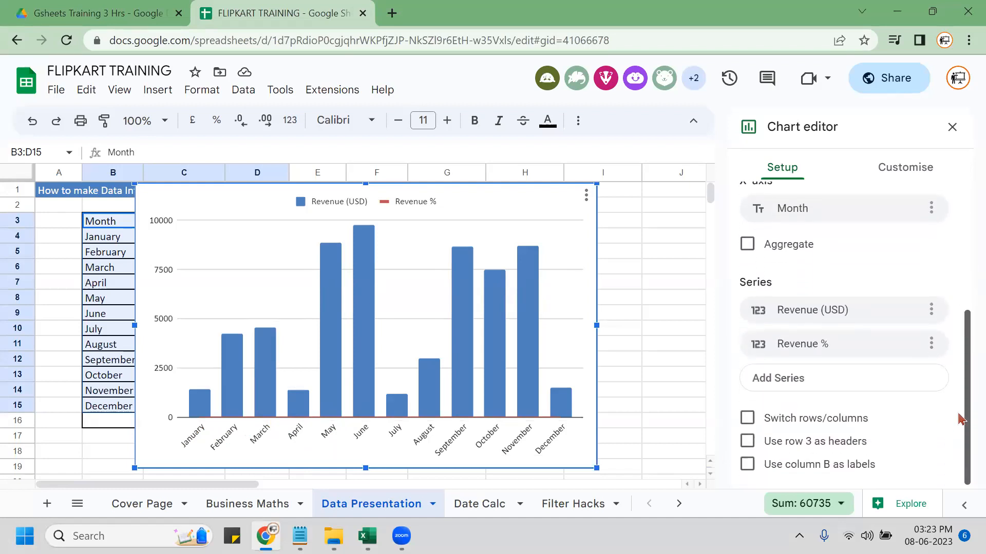
scroll(962, 386, "up", 5)
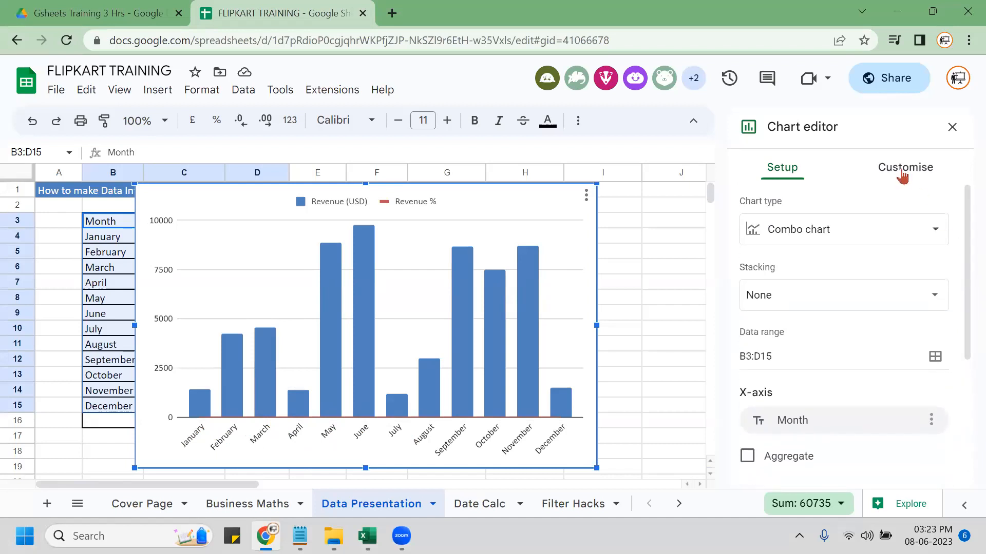
left_click(902, 174)
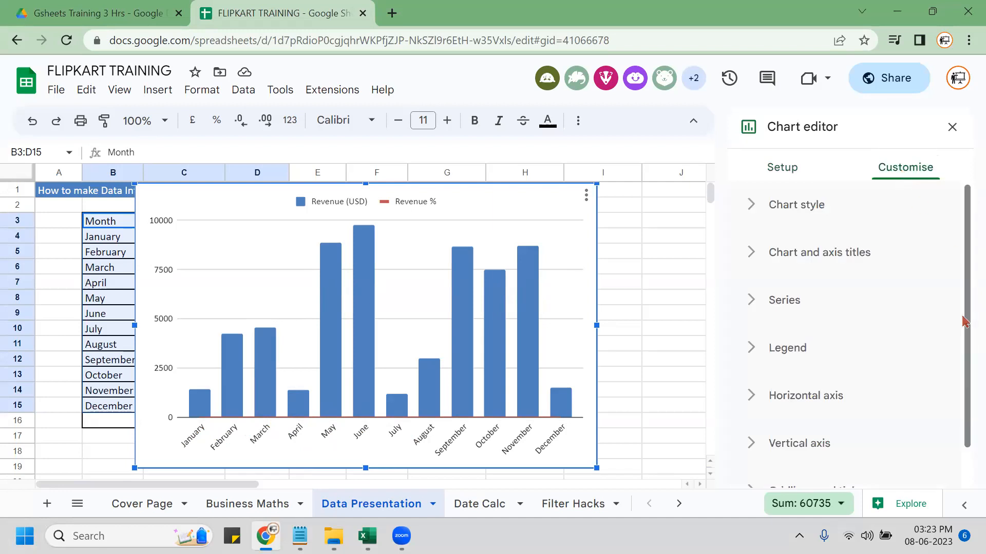
scroll(961, 359, "down", 1)
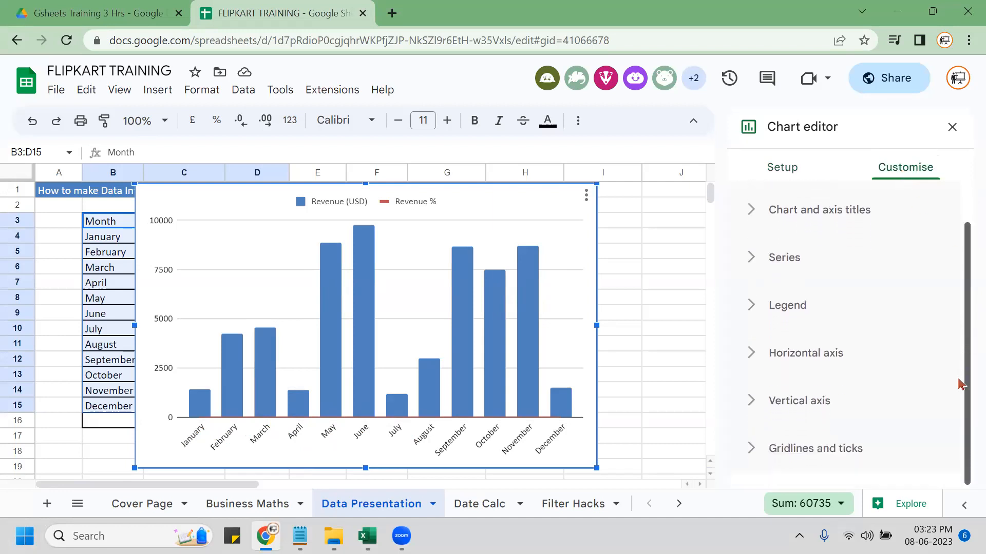
left_click(745, 399)
left_click_drag(965, 290, 958, 335)
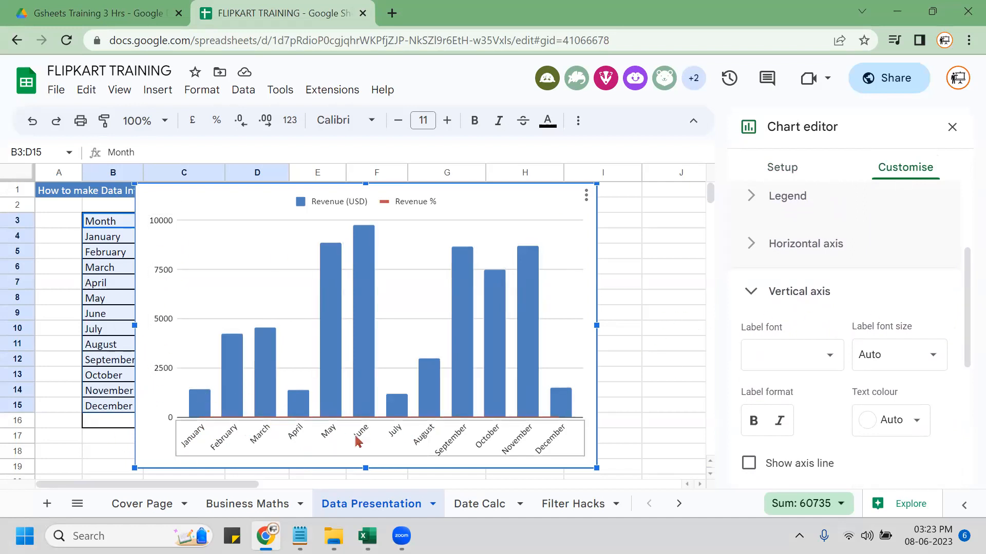
left_click_drag(964, 341, 964, 465)
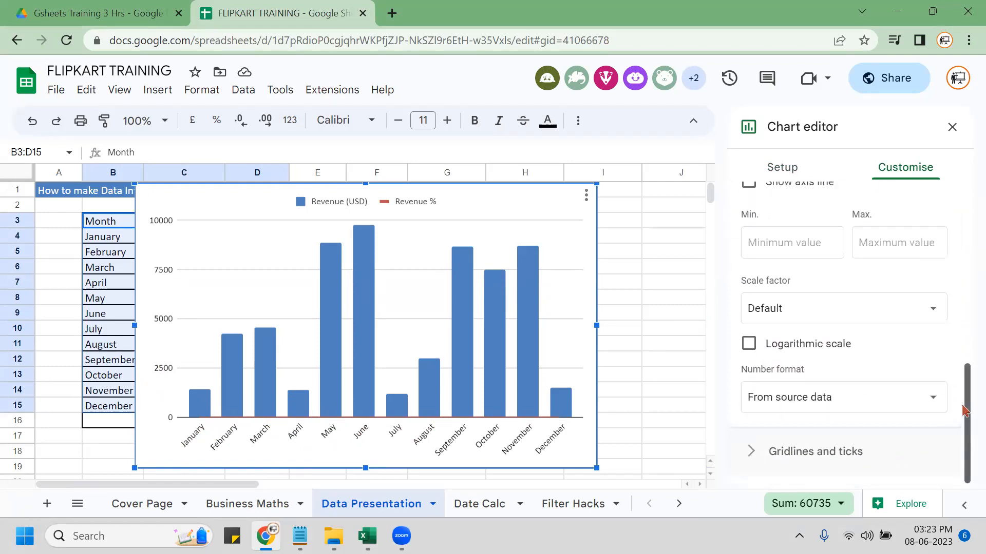
left_click_drag(964, 411, 965, 233)
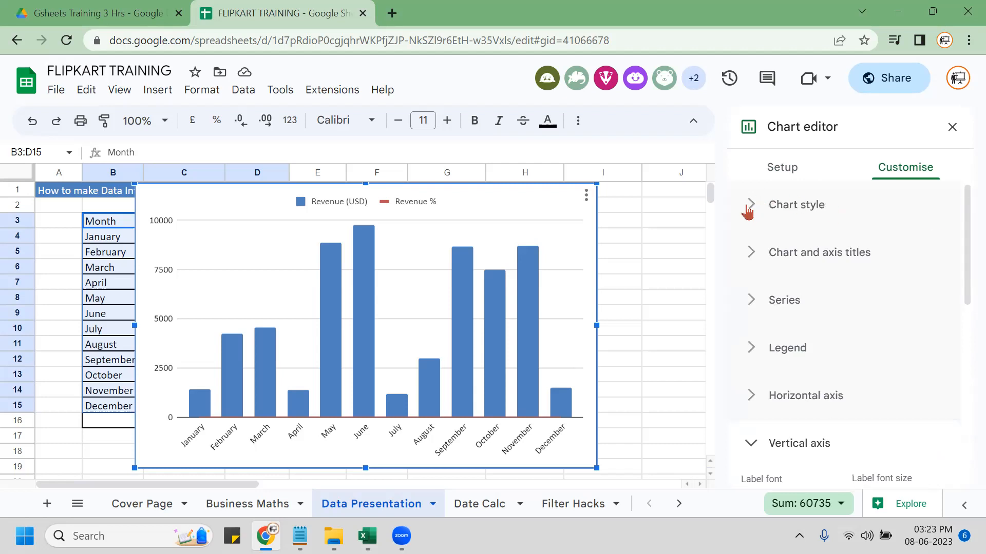
left_click(756, 253)
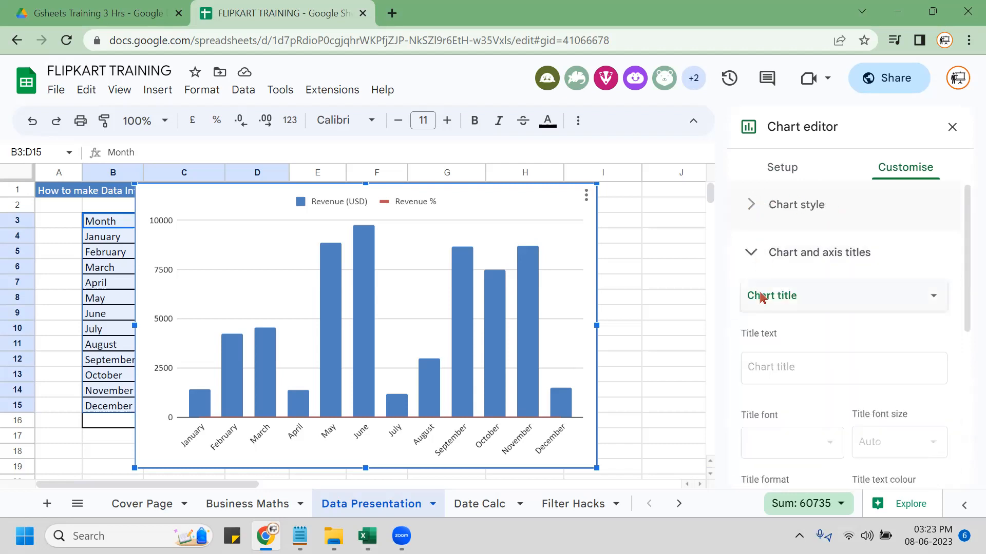
Glance at the chart's Setup options, then return to the Customise options.
scroll(861, 353, "down", 3)
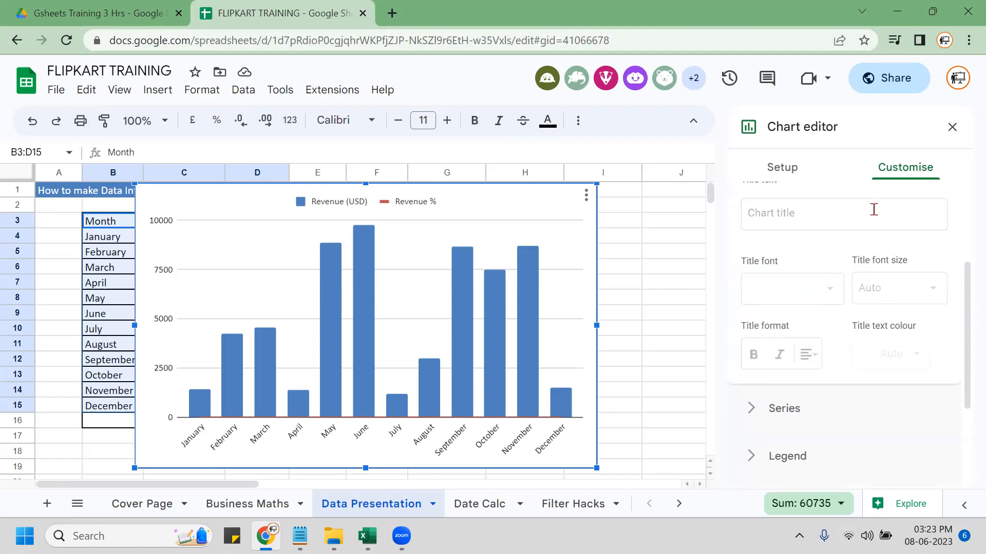
left_click(904, 182)
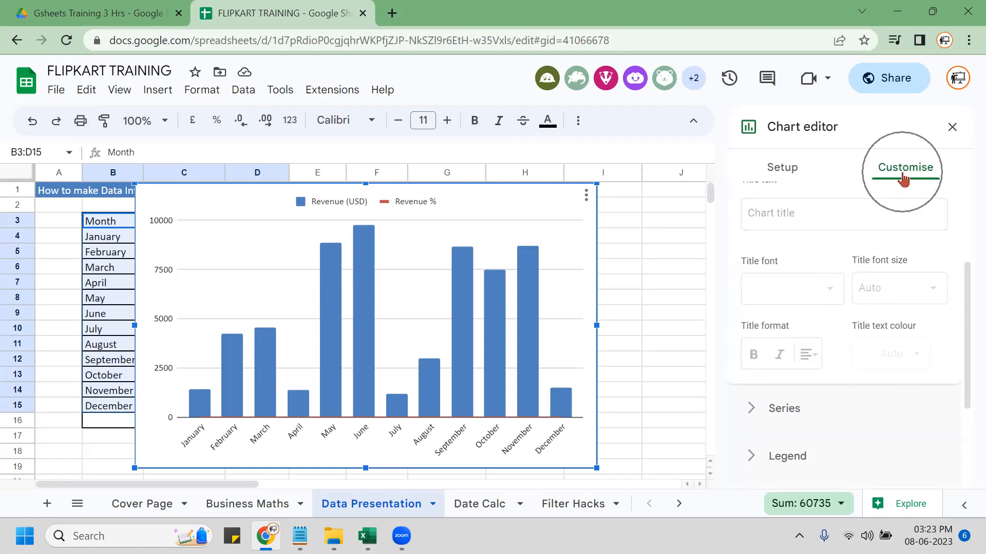
left_click(904, 180)
left_click(904, 180)
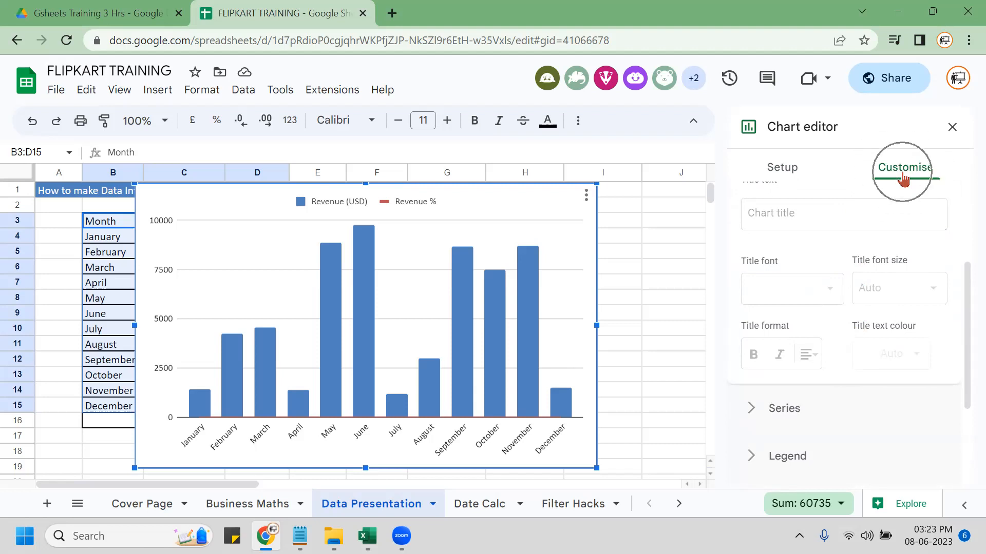
left_click(782, 175)
key("ctrl")
key("ctrl")
key("ctrl")
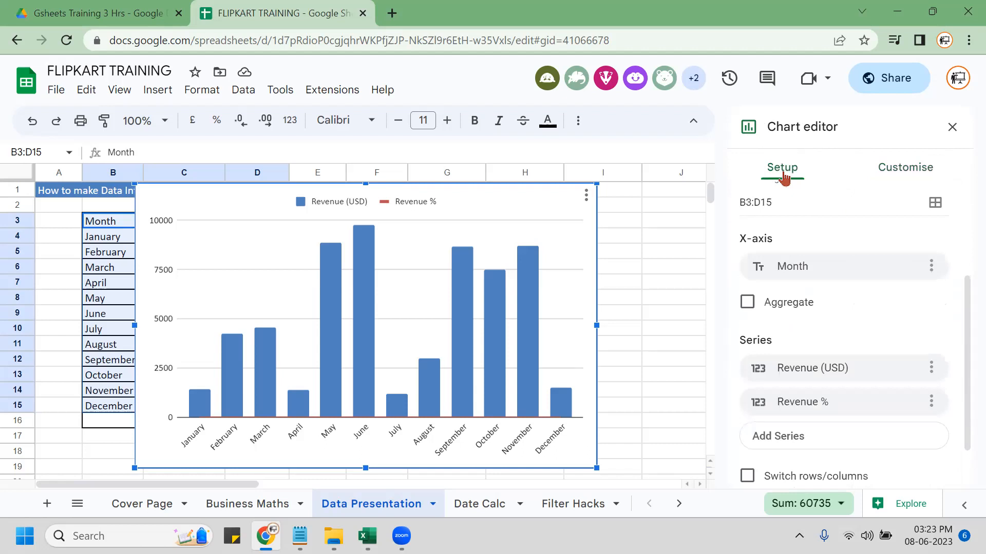
key("ctrl")
key("ctrl")
left_click(923, 170)
key("ctrl")
key("ctrl")
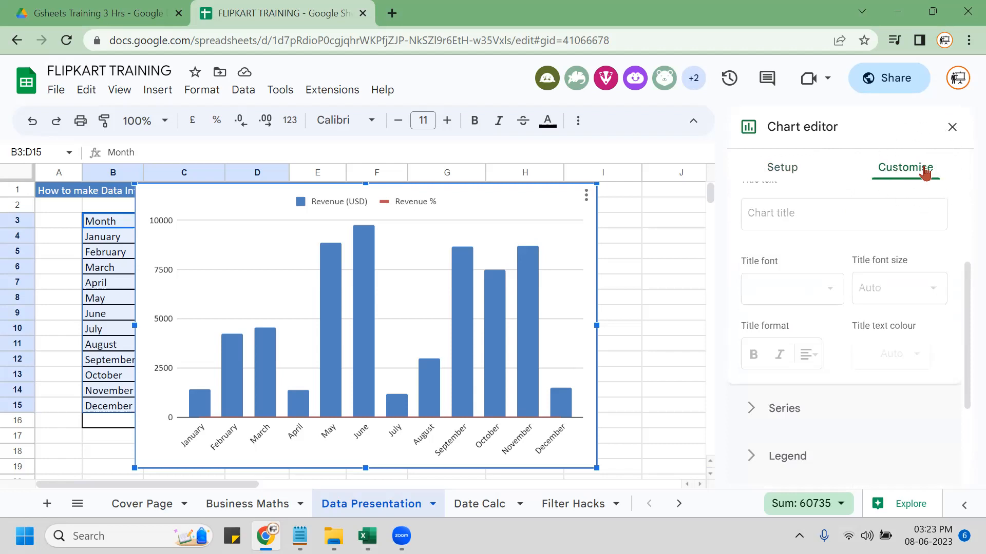
left_click_drag(964, 330, 950, 249)
In the Series section, show all series as lines on the right axis.
left_click(751, 255)
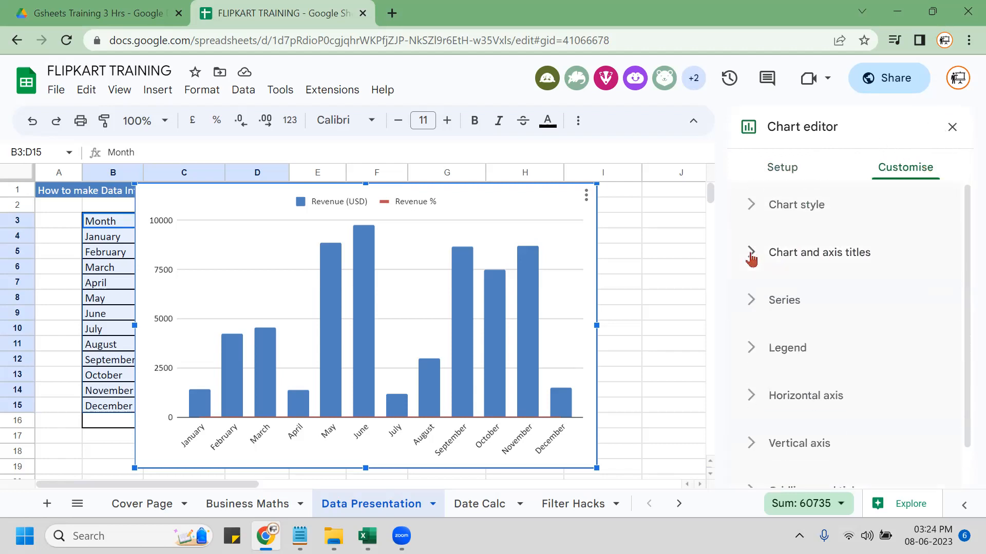
left_click(752, 305)
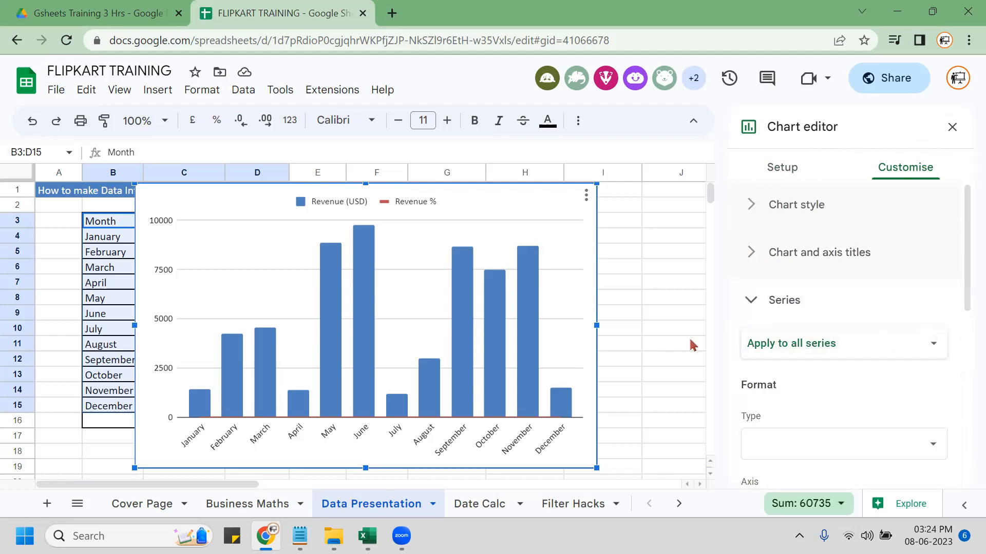
left_click_drag(965, 303, 962, 363)
left_click(815, 288)
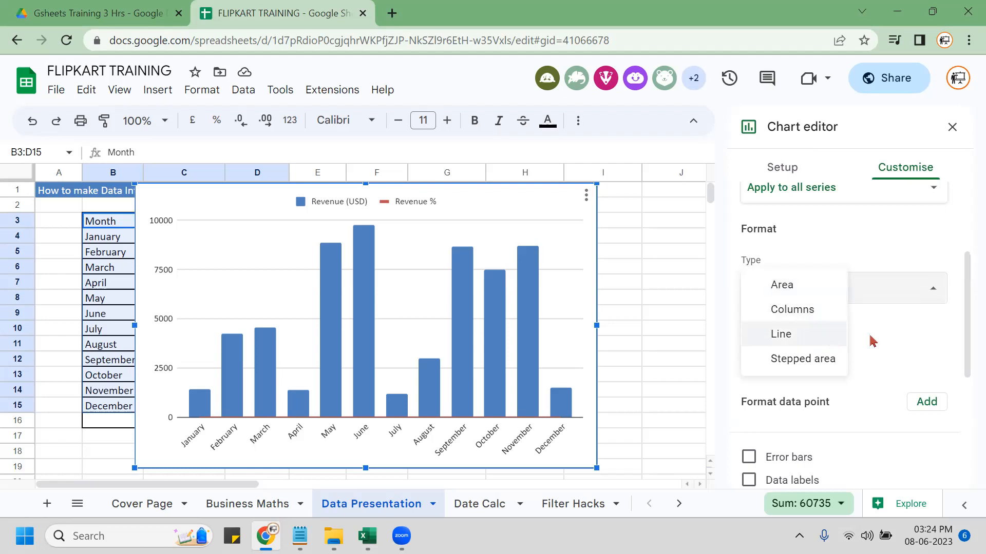
left_click(866, 237)
left_click(786, 290)
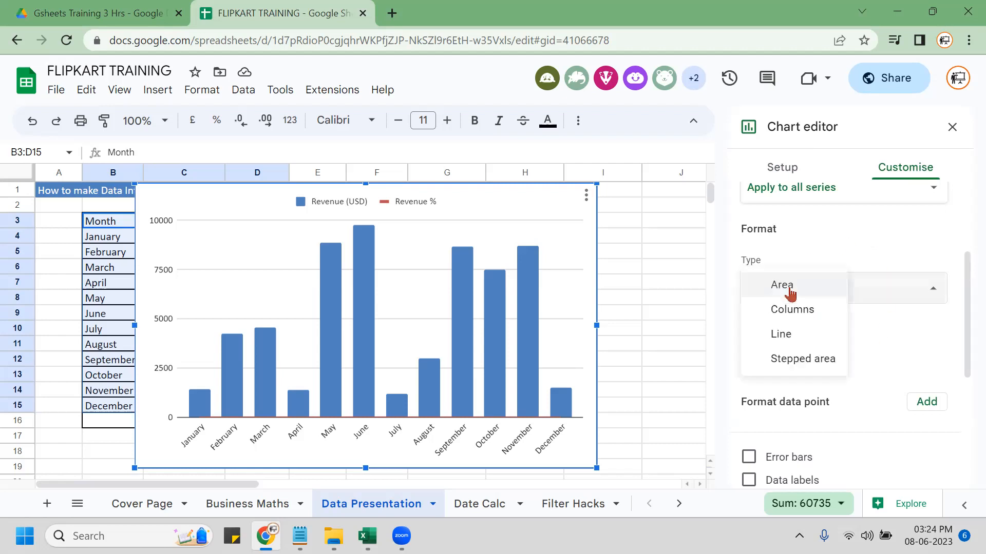
left_click(800, 341)
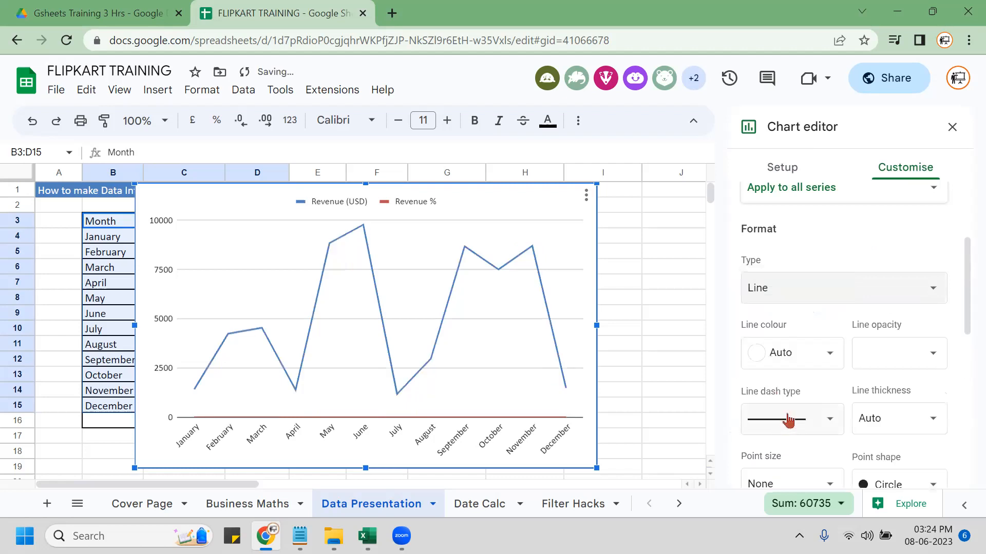
scroll(822, 293, "down", 5)
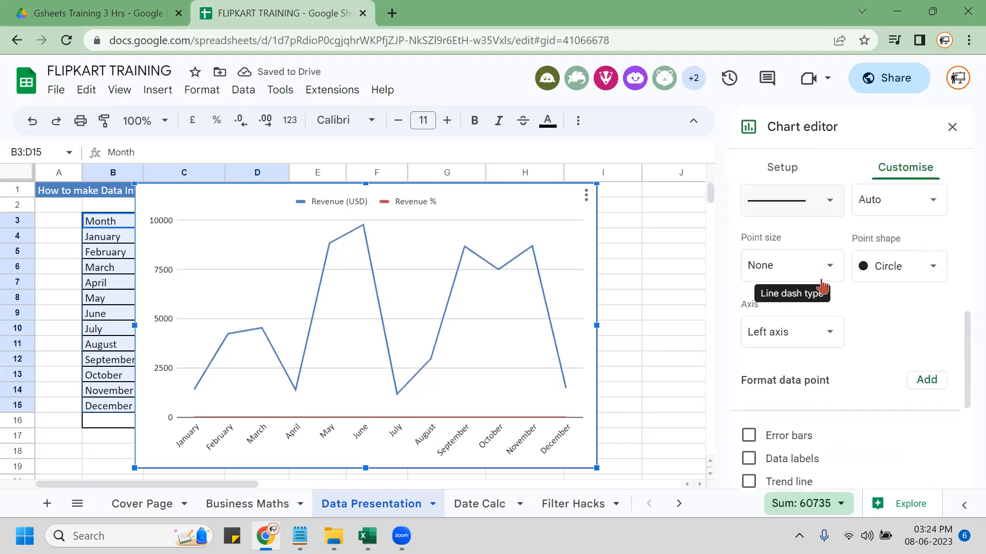
left_click(805, 322)
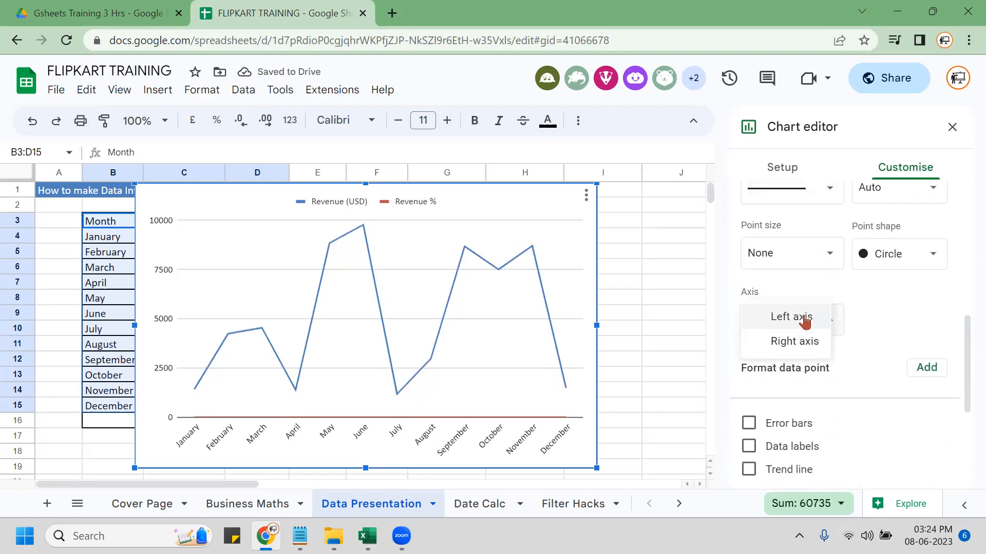
left_click(796, 341)
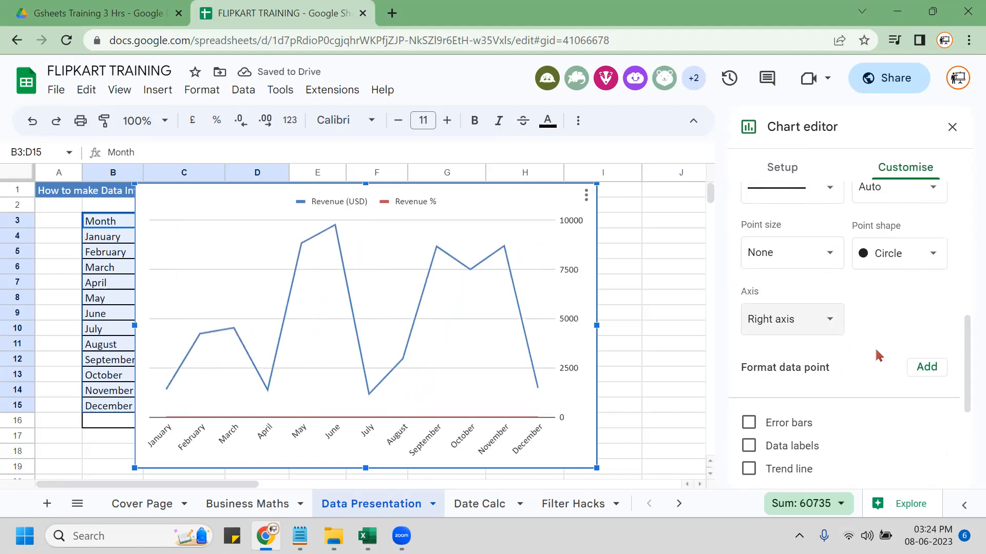
Undo the series type and axis changes, then go to the chart's Setup options.
scroll(879, 356, "down", 5)
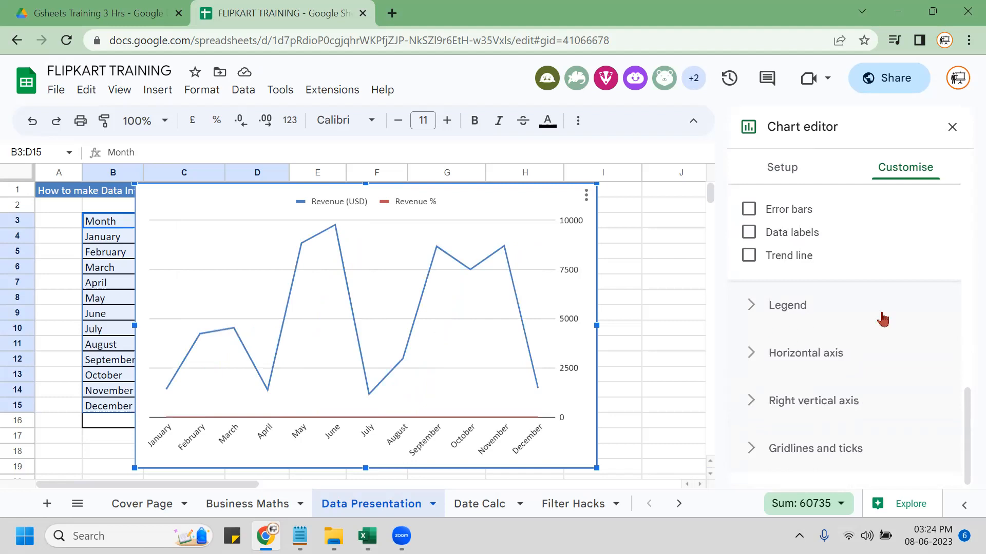
scroll(860, 327, "up", 10)
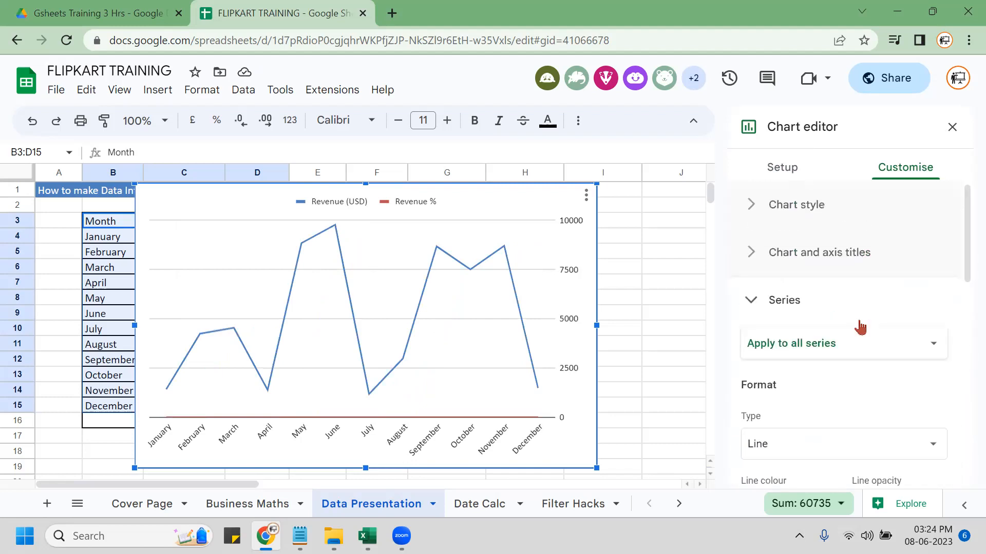
key("ctrl+z")
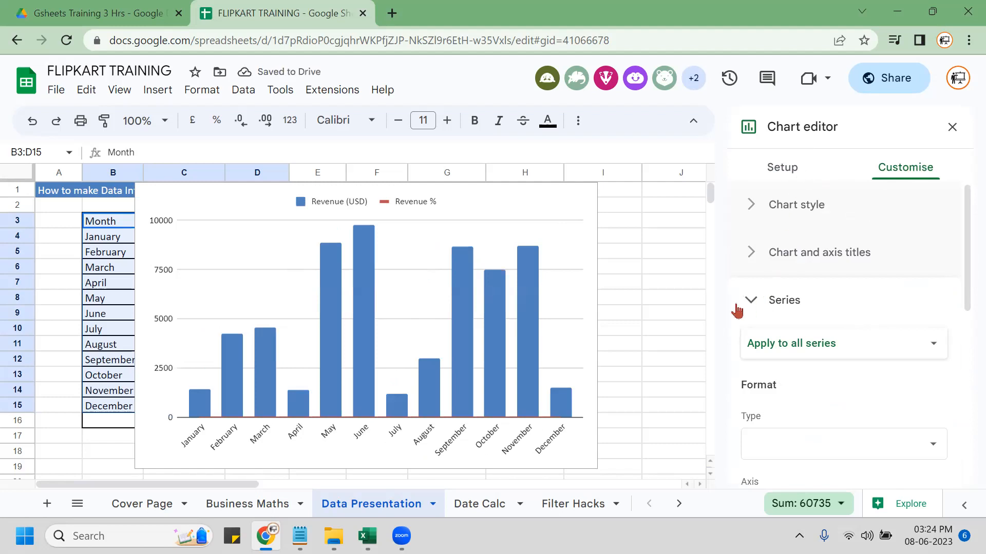
left_click(780, 168)
scroll(874, 347, "down", 2)
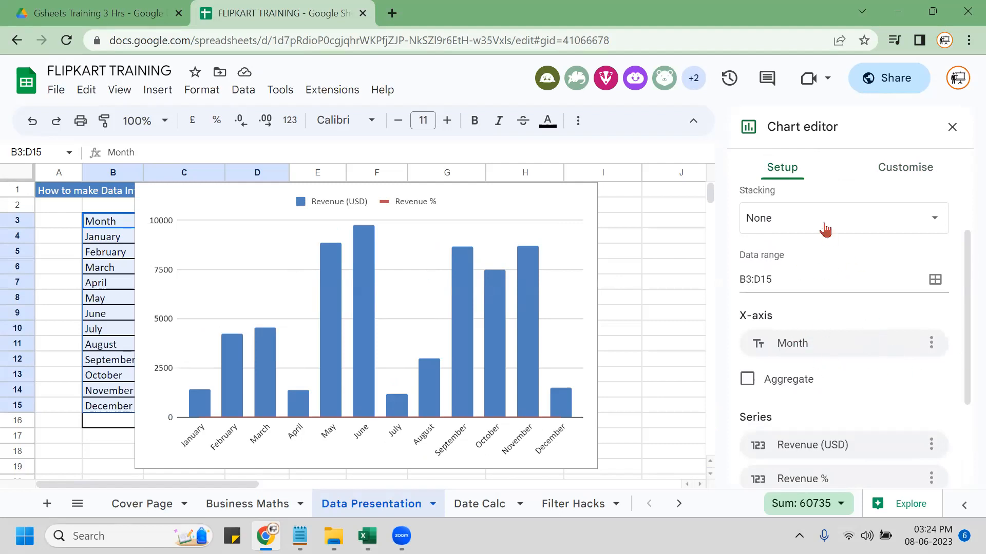
scroll(831, 312, "up", 2)
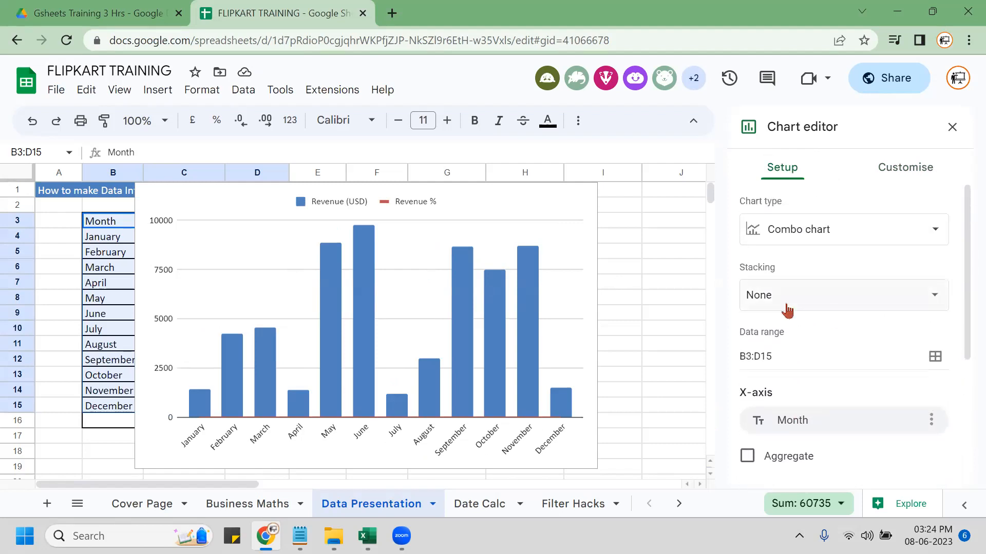
left_click(834, 297)
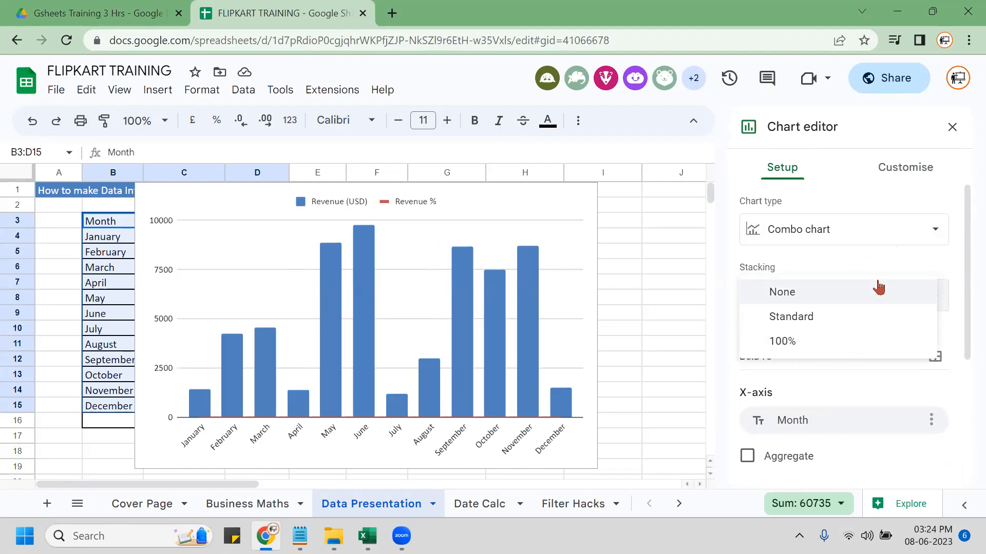
left_click(864, 260)
scroll(873, 369, "down", 3)
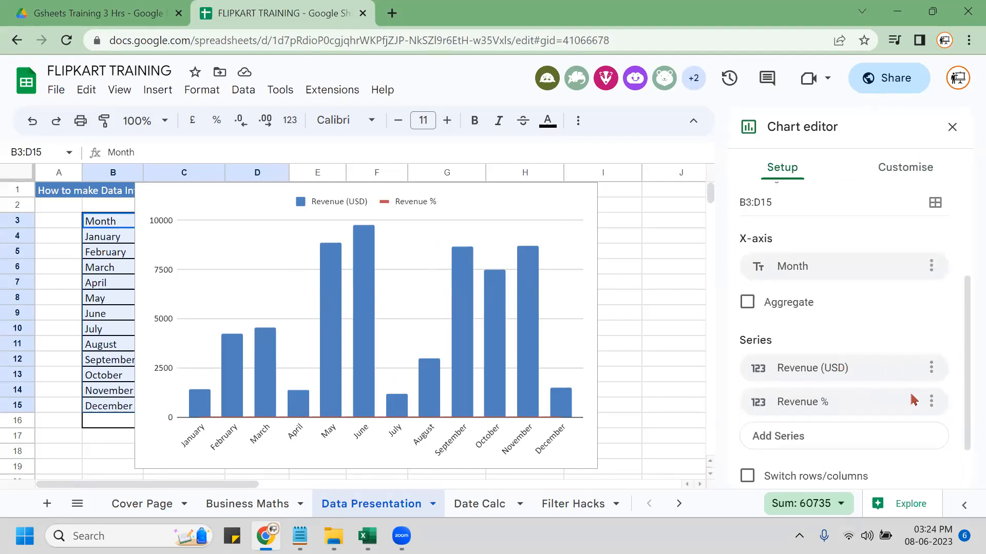
left_click(931, 402)
left_click(930, 403)
scroll(872, 392, "down", 1)
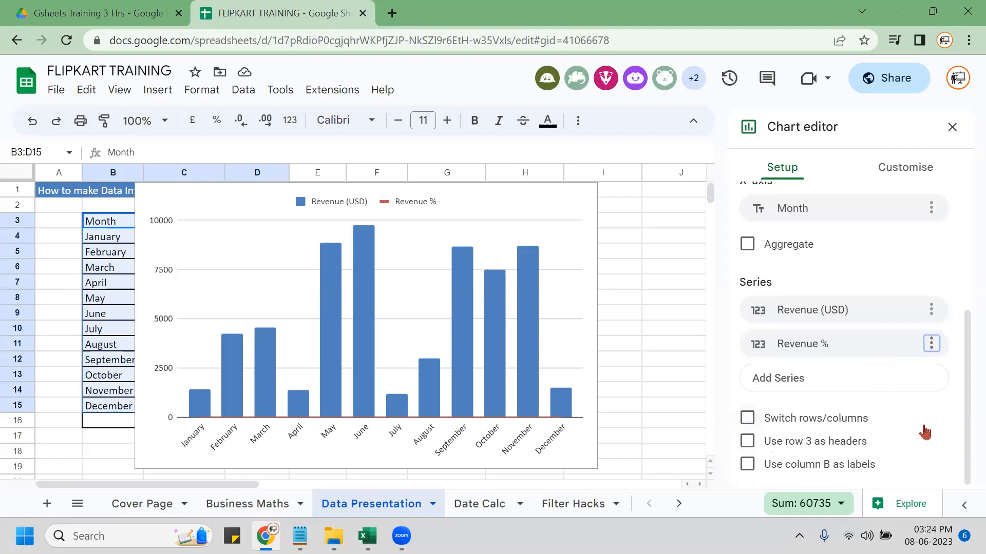
scroll(935, 413, "up", 4)
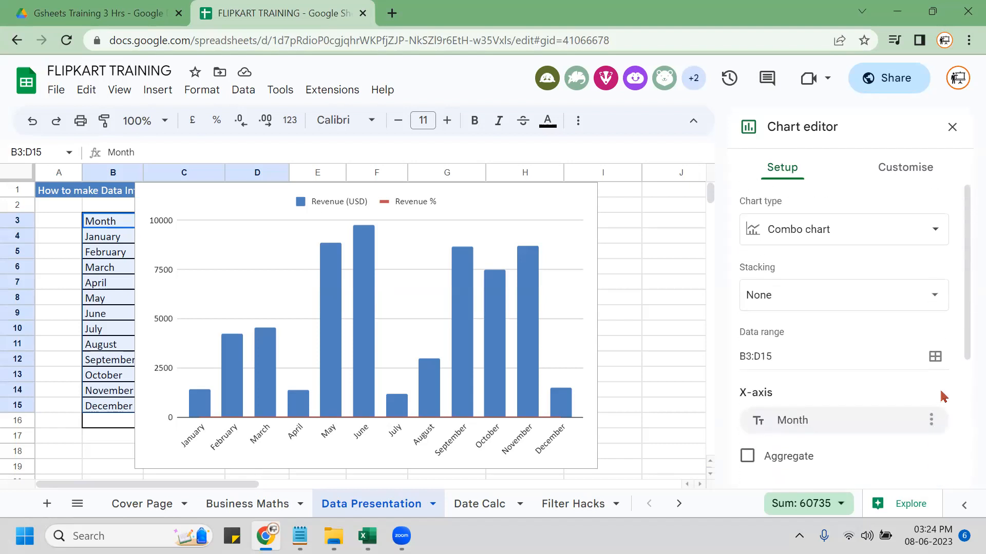
left_click(935, 356)
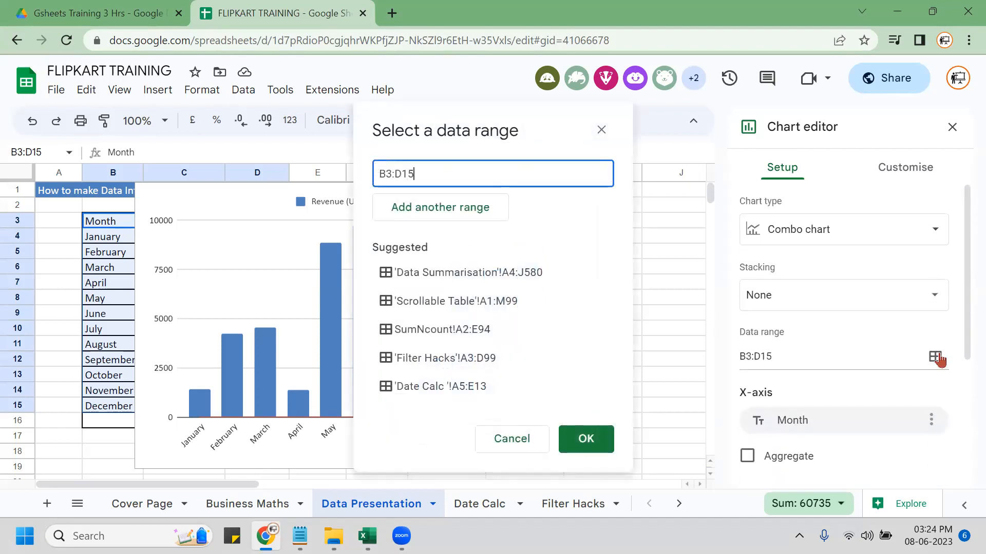
left_click(601, 130)
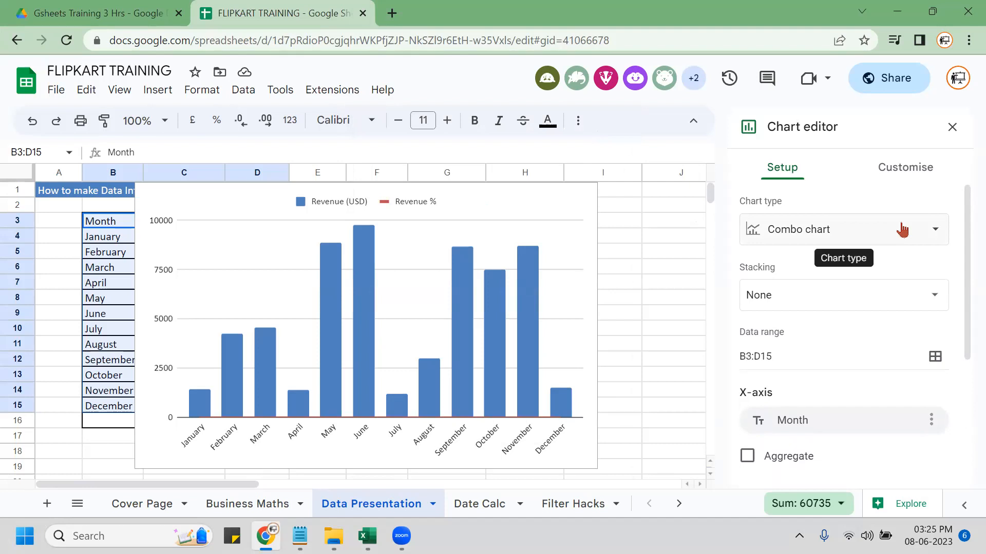
left_click(879, 302)
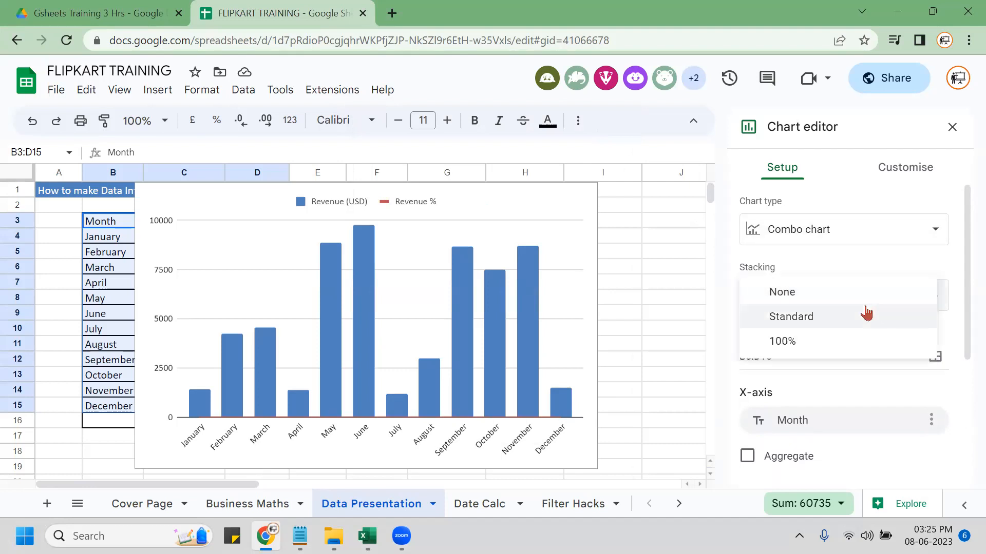
left_click(863, 315)
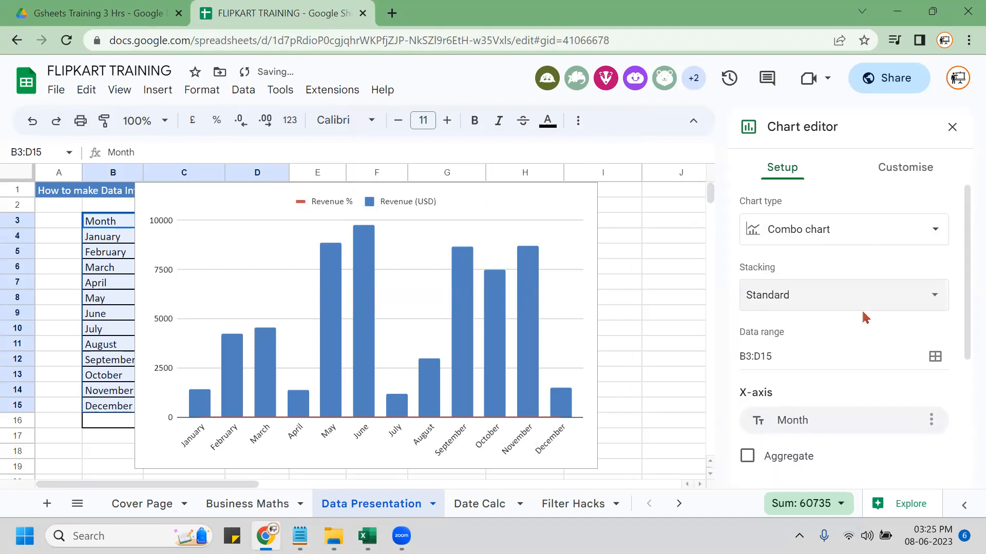
left_click(903, 293)
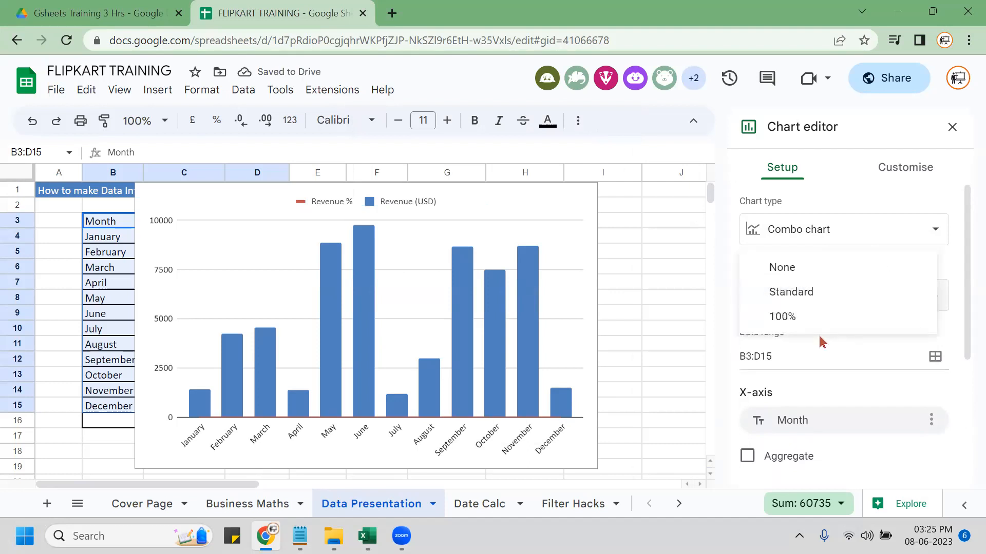
left_click(804, 324)
left_click(871, 303)
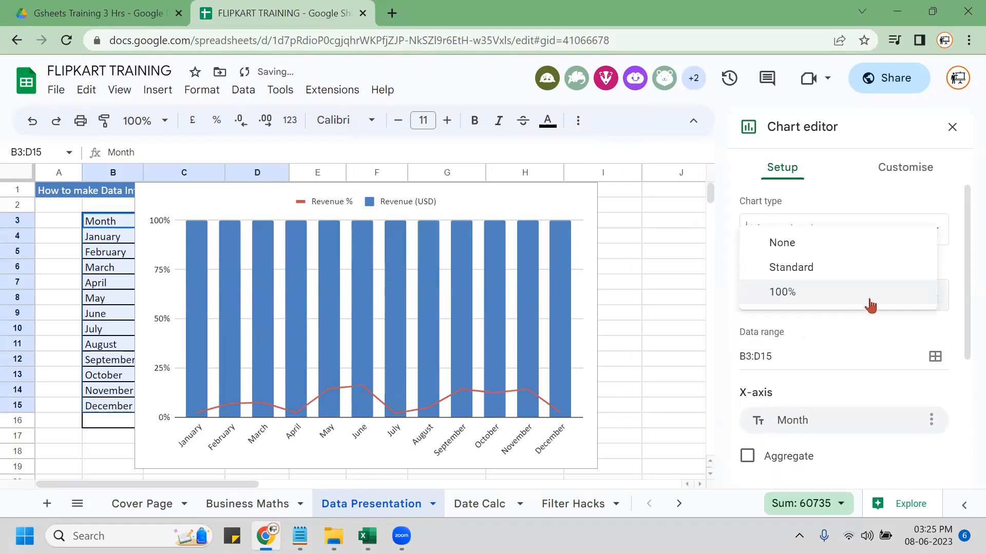
left_click(815, 255)
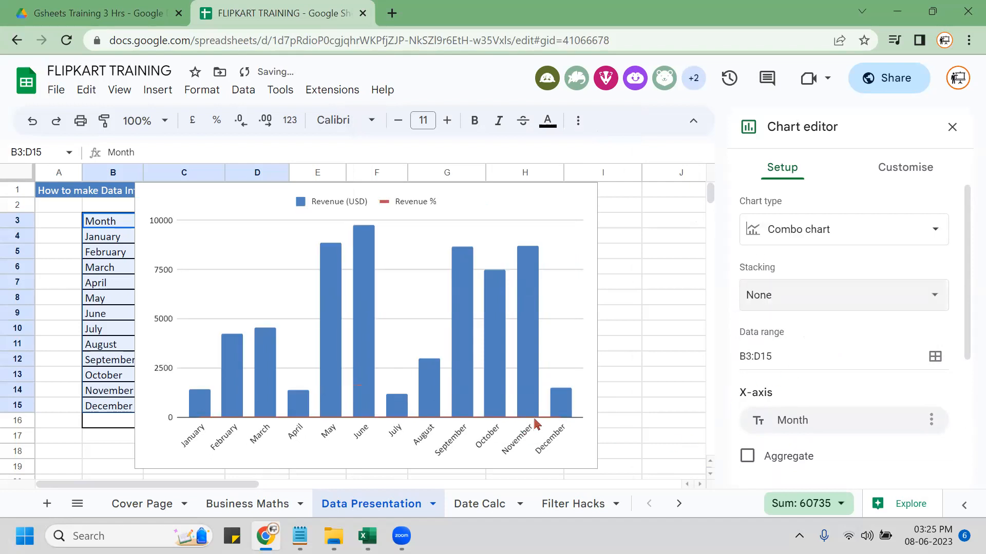
left_click(874, 167)
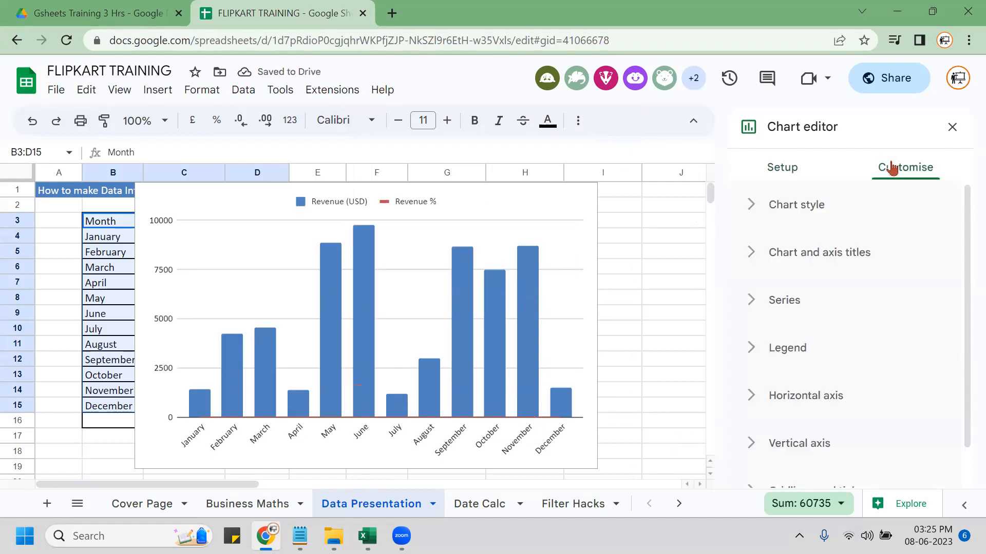
Look through the vertical axis and the Chart and axis titles settings in Customise.
left_click(749, 253)
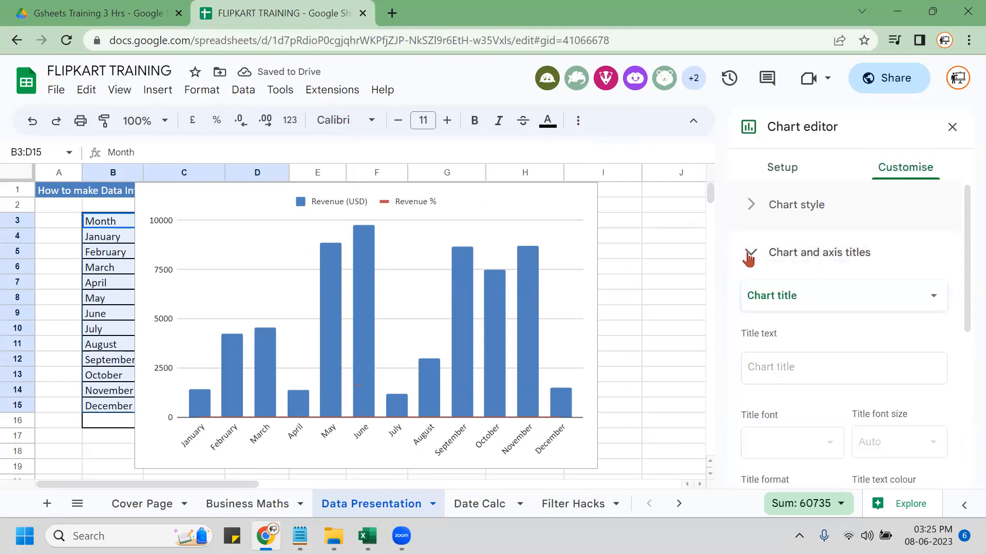
scroll(853, 369, "down", 3)
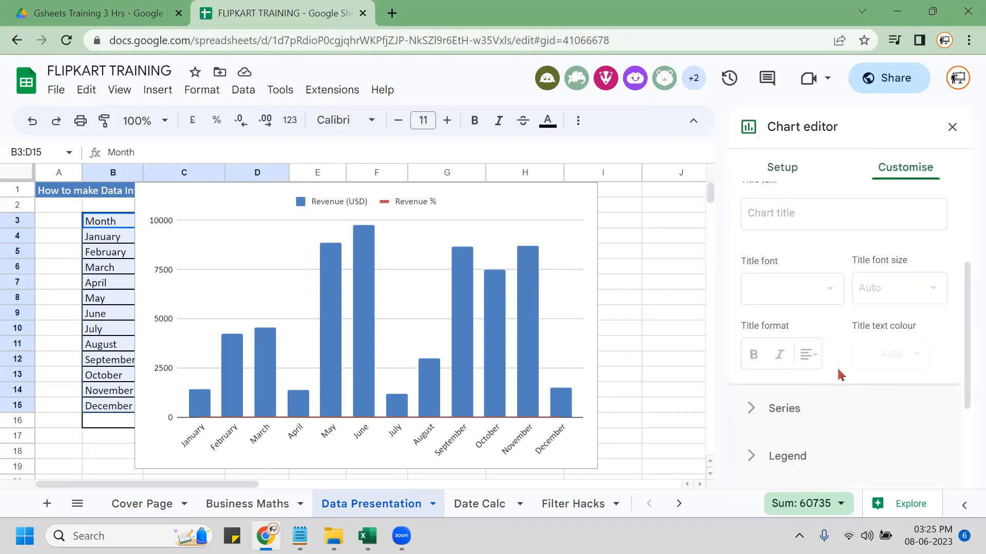
scroll(842, 378, "down", 3)
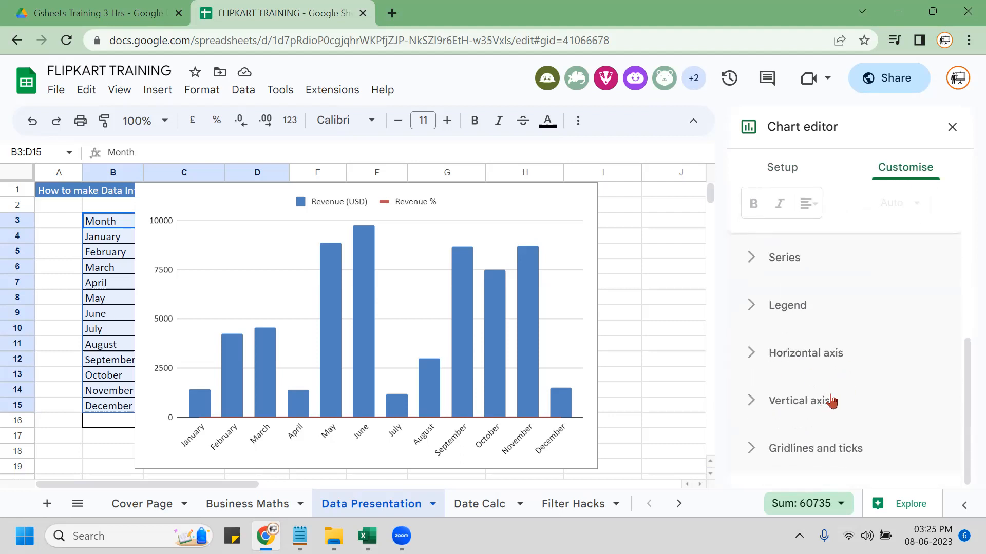
left_click(751, 406)
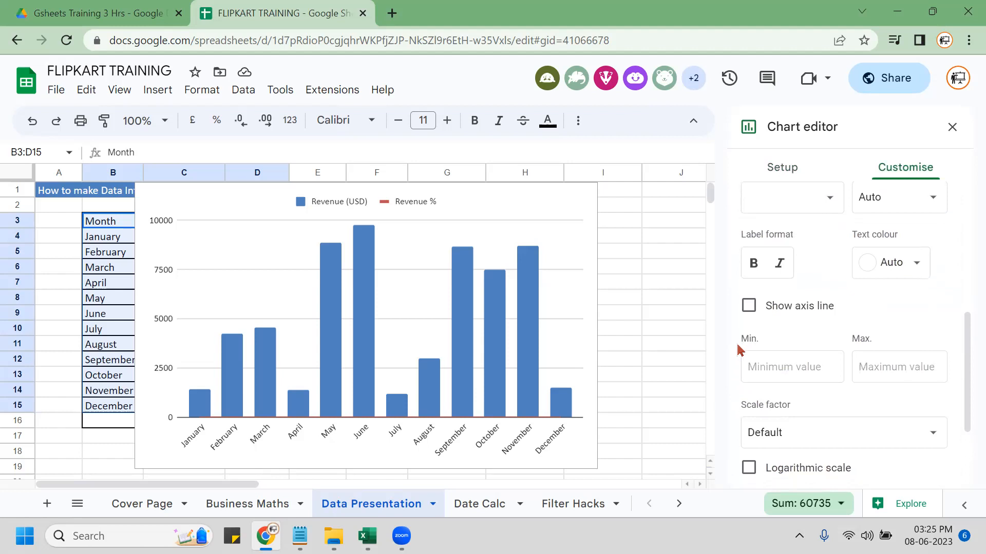
scroll(737, 350, "down", 2)
scroll(738, 349, "down", 1)
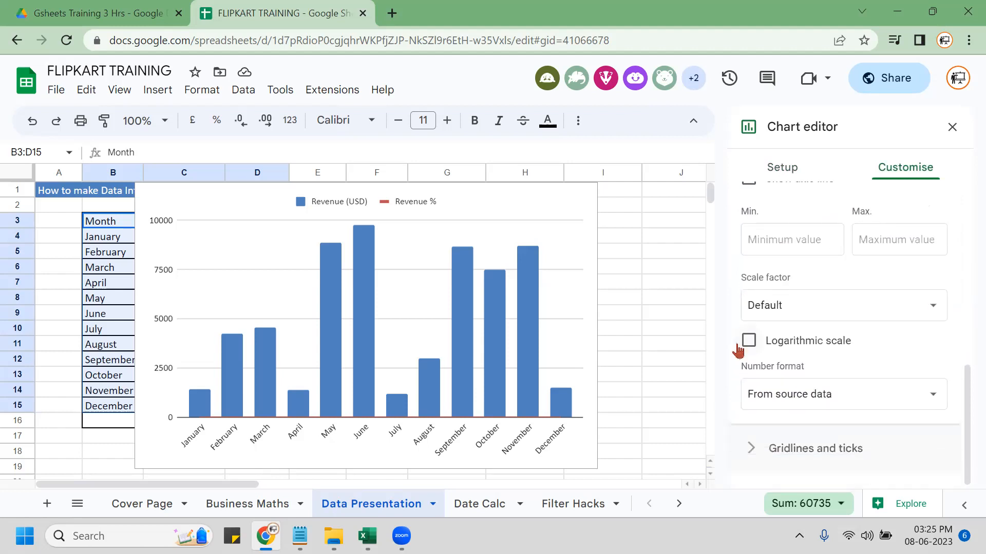
scroll(738, 351, "up", 2)
scroll(747, 345, "up", 3)
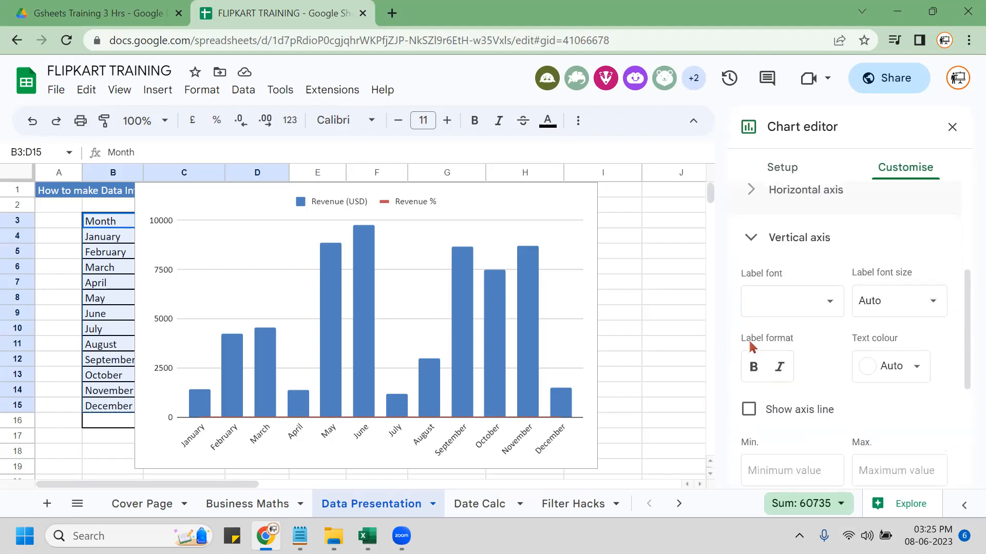
scroll(752, 347, "up", 2)
left_click(750, 320)
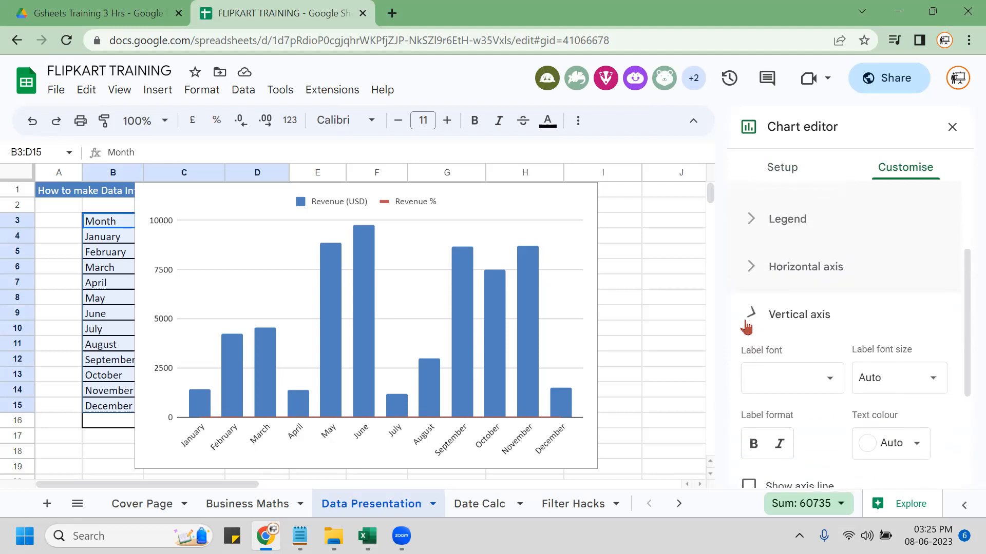
scroll(746, 376, "up", 1)
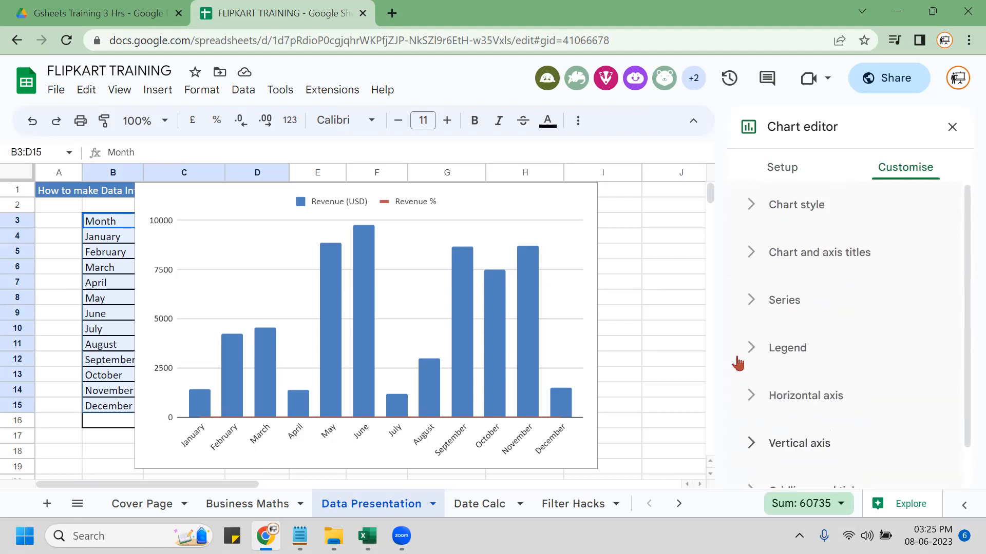
left_click(748, 254)
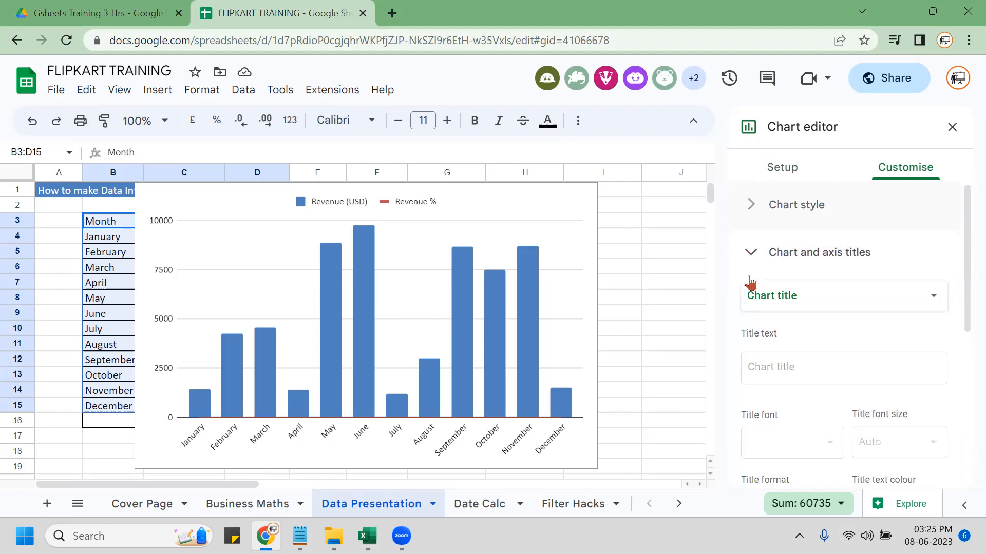
left_click(814, 310)
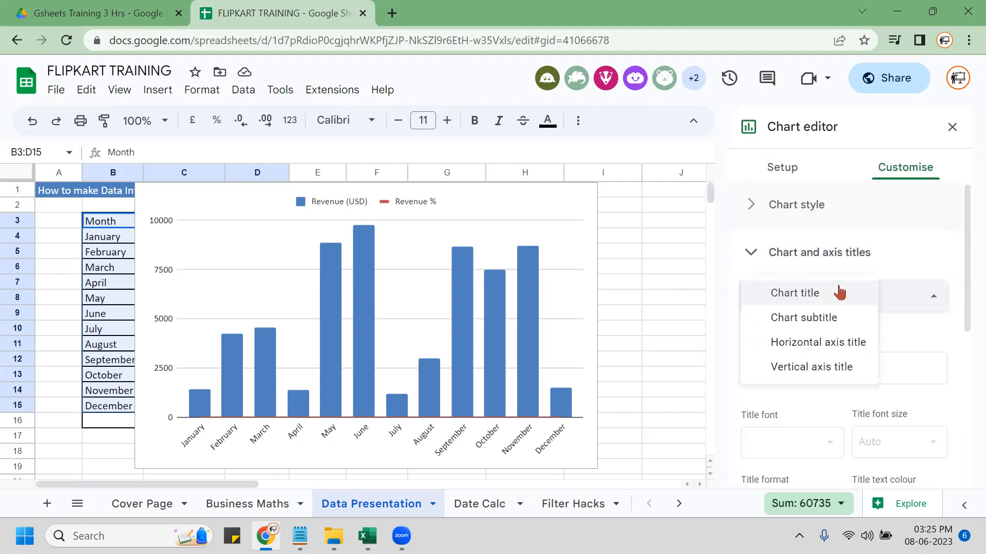
left_click(906, 267)
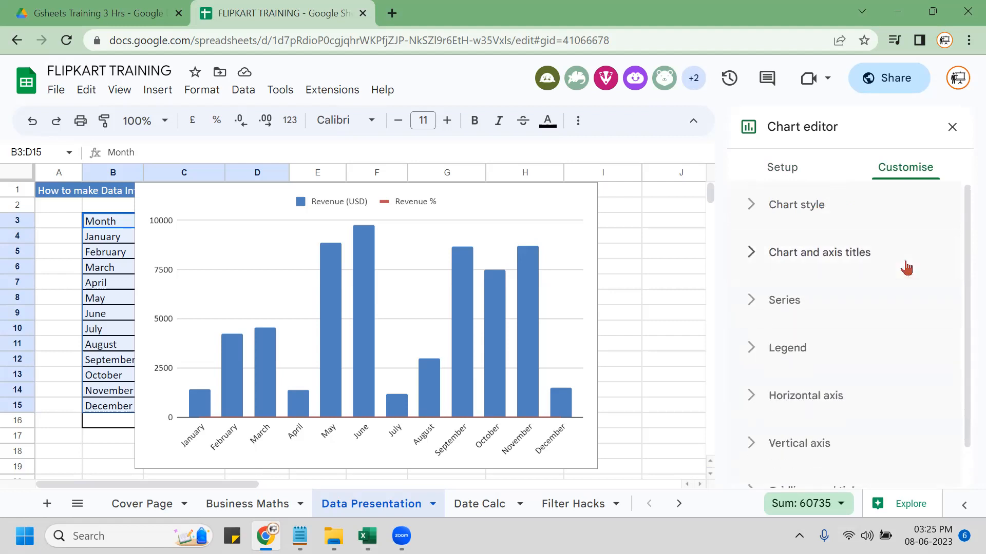
left_click(762, 264)
scroll(893, 334, "down", 5)
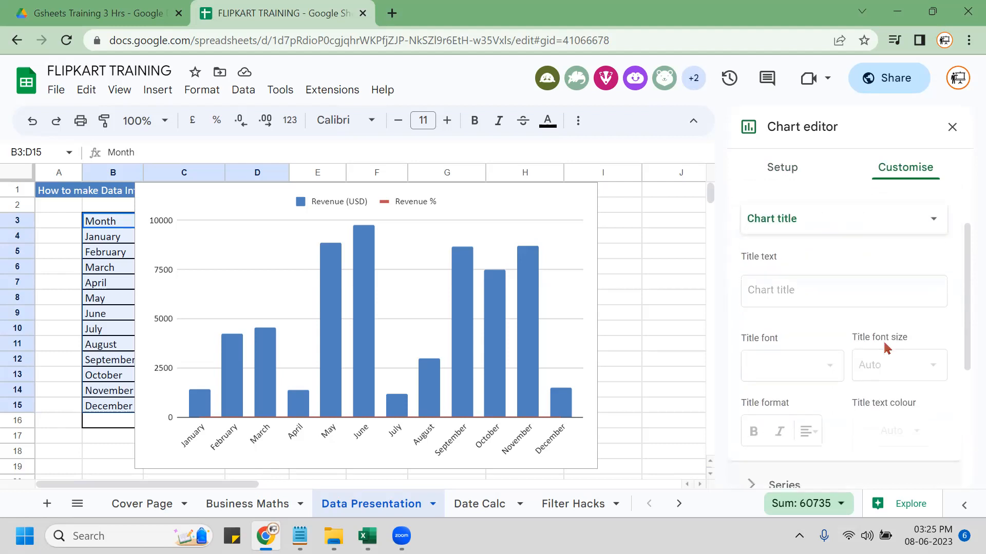
Set the series to Line type, plotted against the right axis.
left_click(755, 336)
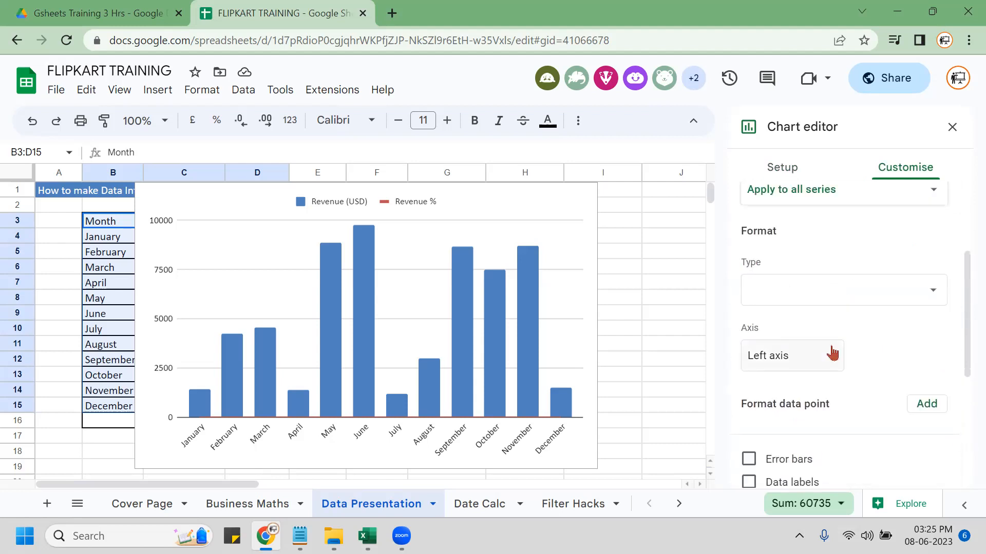
left_click(927, 300)
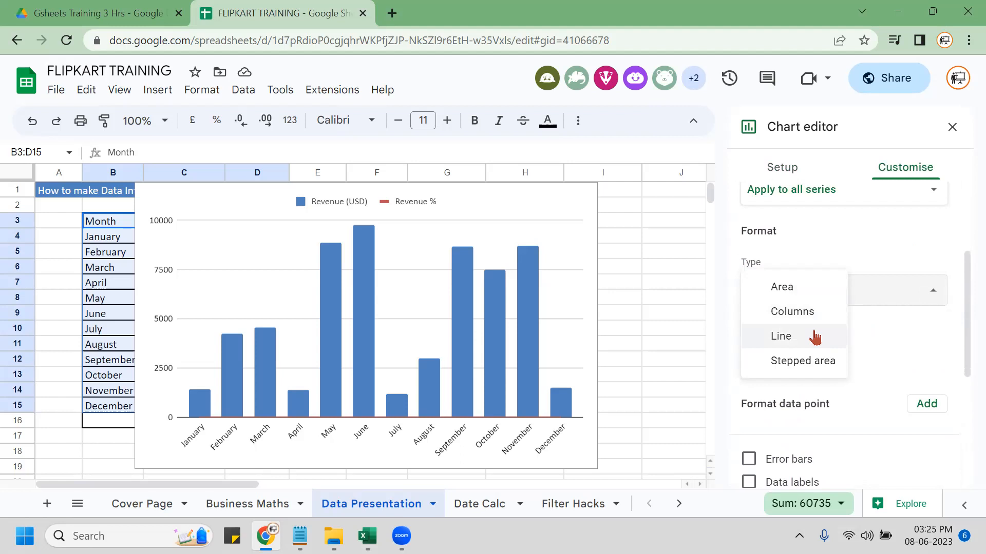
left_click(909, 343)
left_click(799, 366)
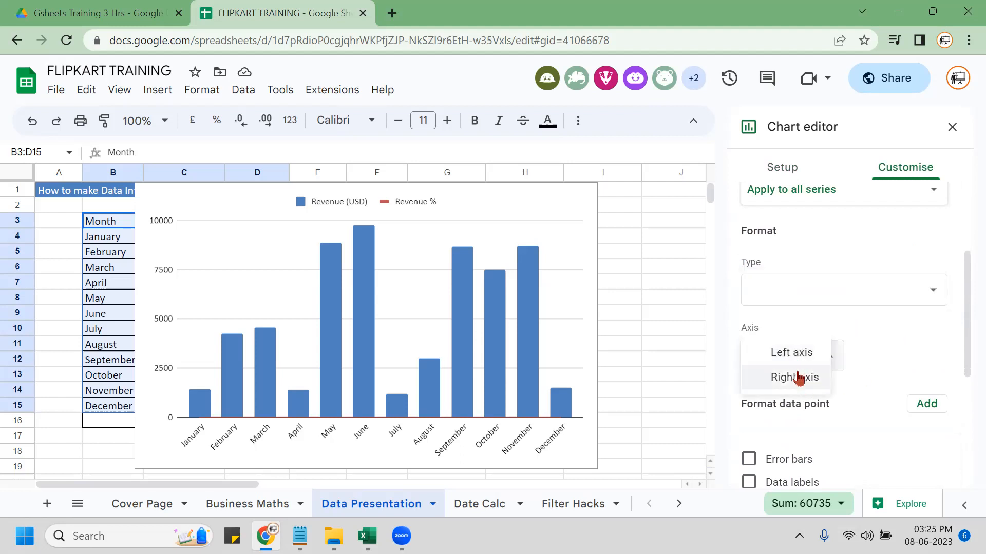
left_click(797, 378)
left_click(830, 296)
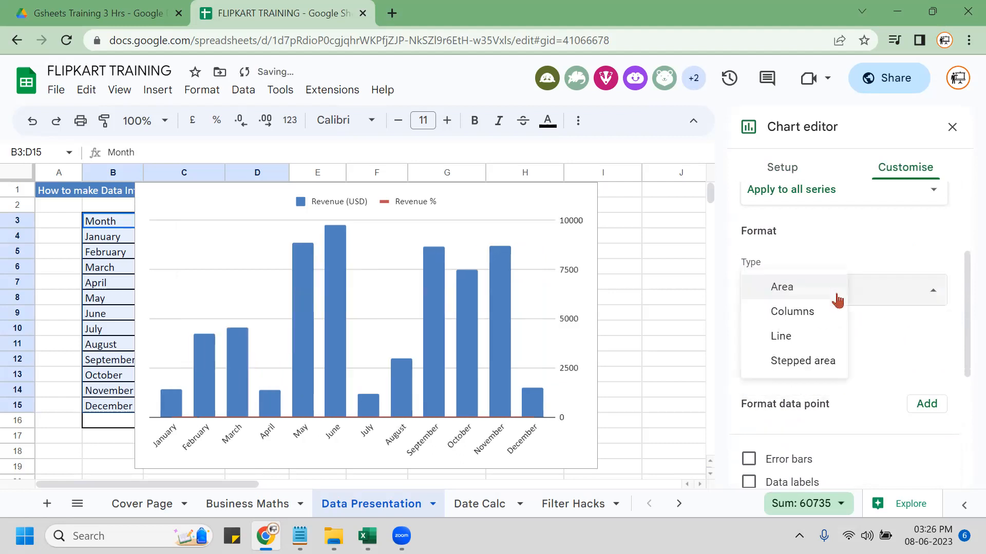
left_click(791, 337)
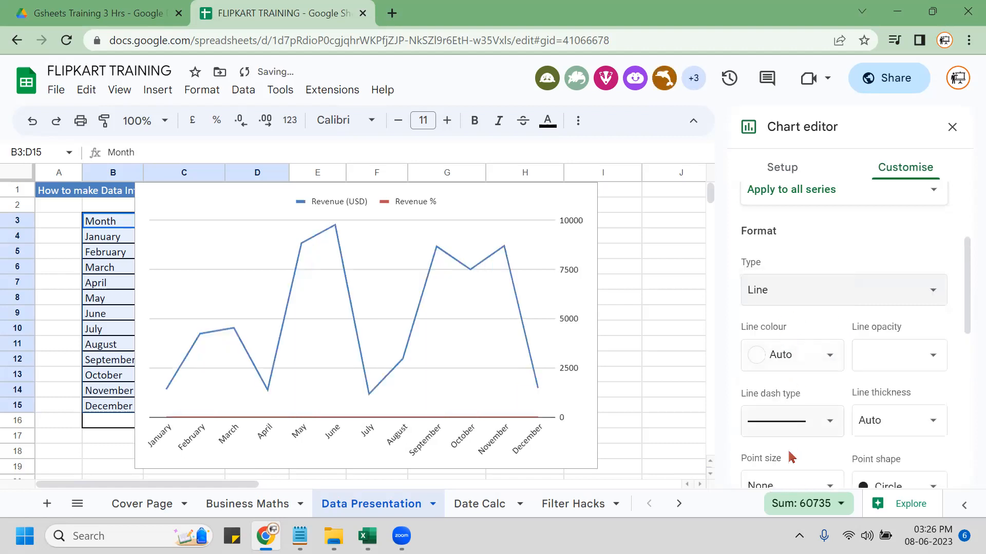
scroll(880, 381, "down", 3)
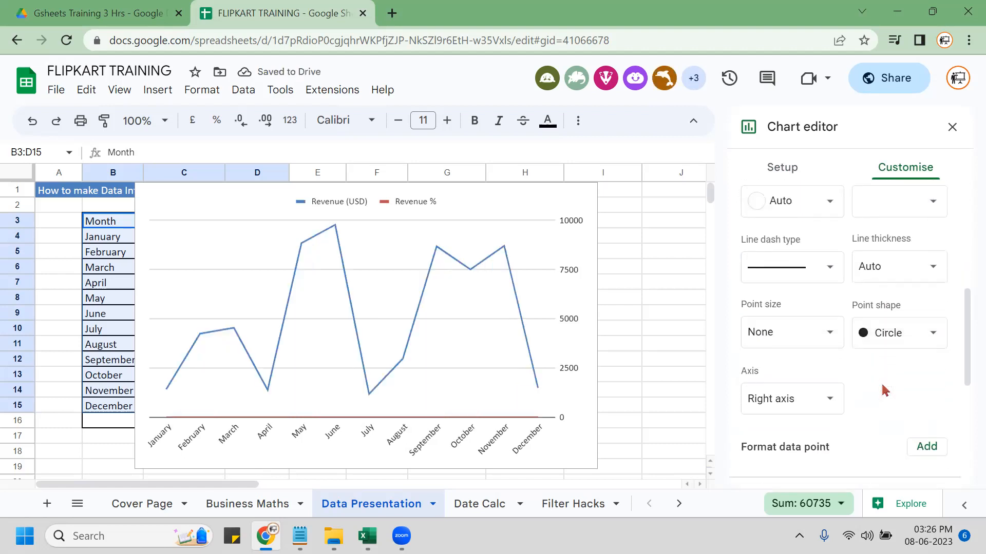
left_click(804, 399)
left_click(783, 399)
scroll(812, 429, "down", 2)
scroll(873, 434, "down", 2)
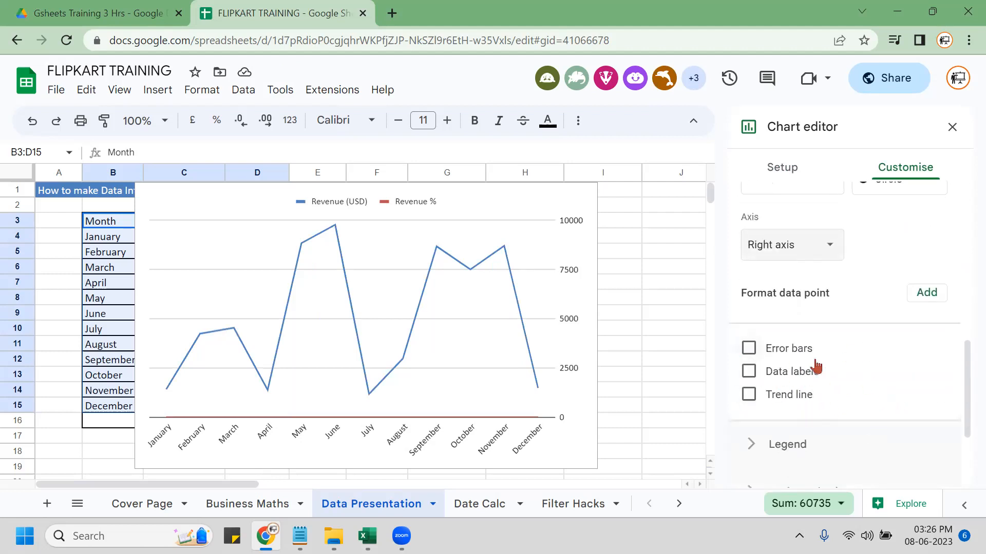
Check the Revenue % series options in Setup, then close the chart editor.
left_click(782, 170)
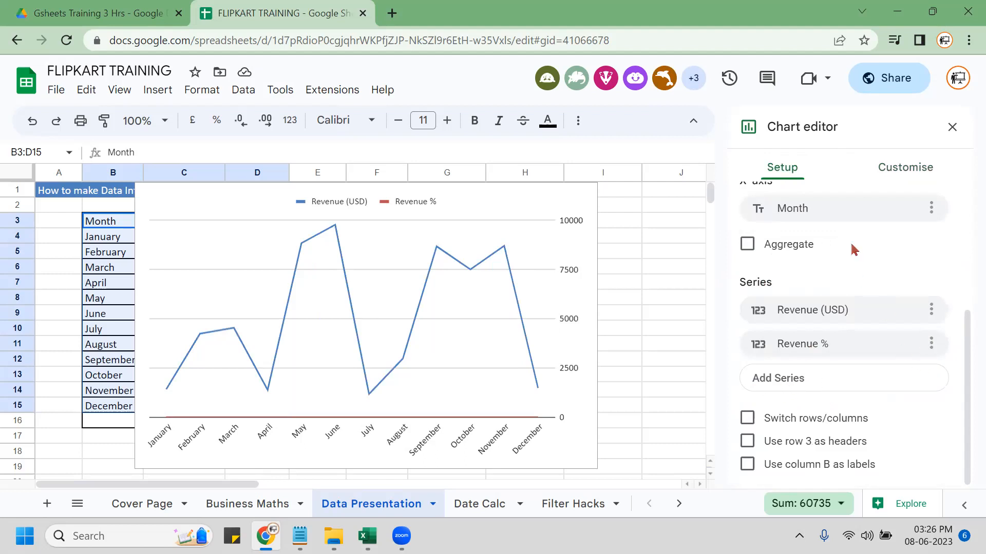
left_click(931, 343)
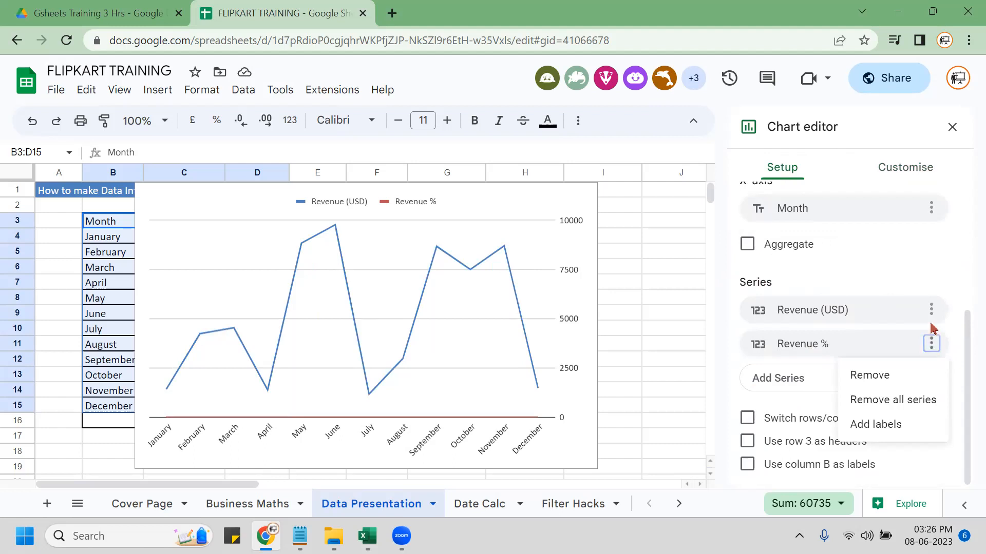
left_click(930, 240)
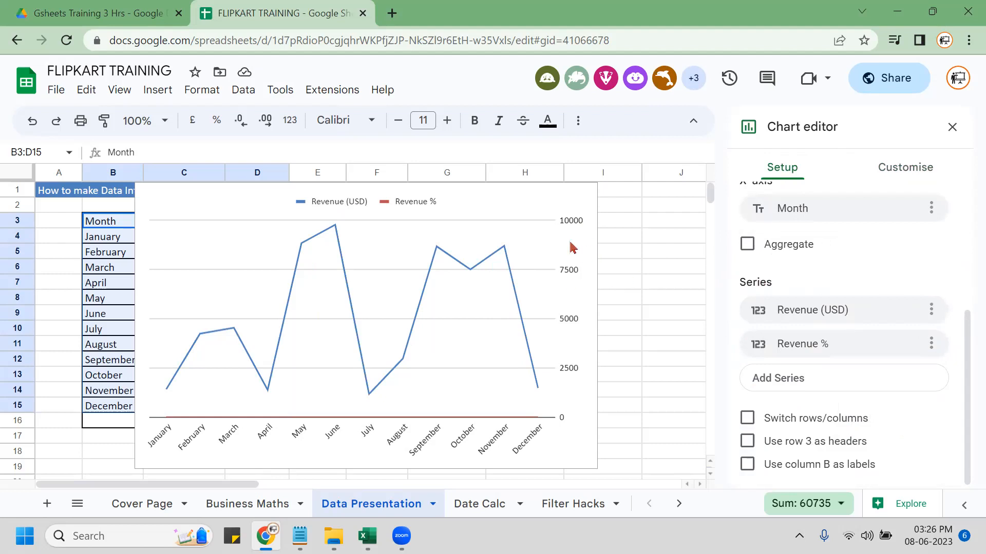
left_click(908, 169)
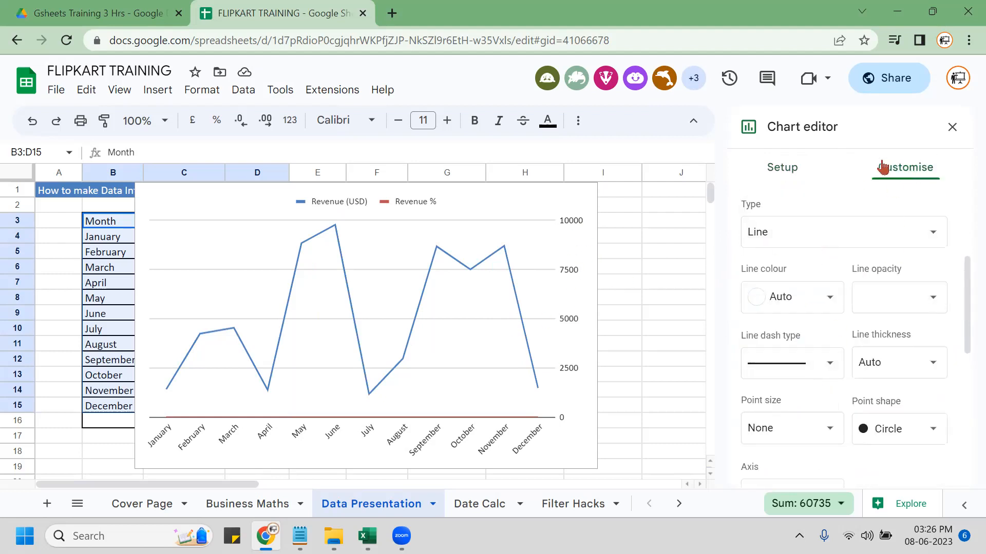
left_click(962, 132)
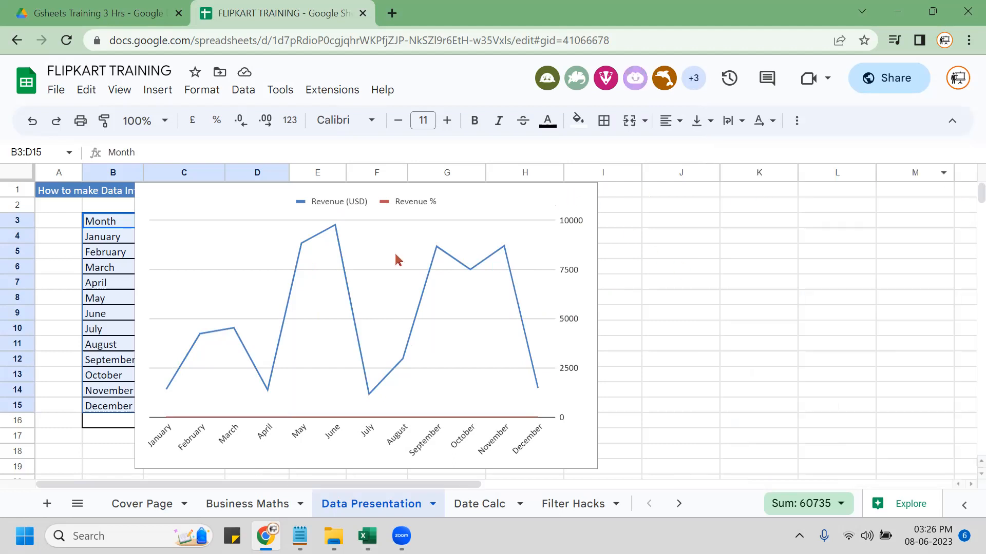
Delete the line chart and briefly visit the Date Calc sheet before returning.
left_click(584, 200)
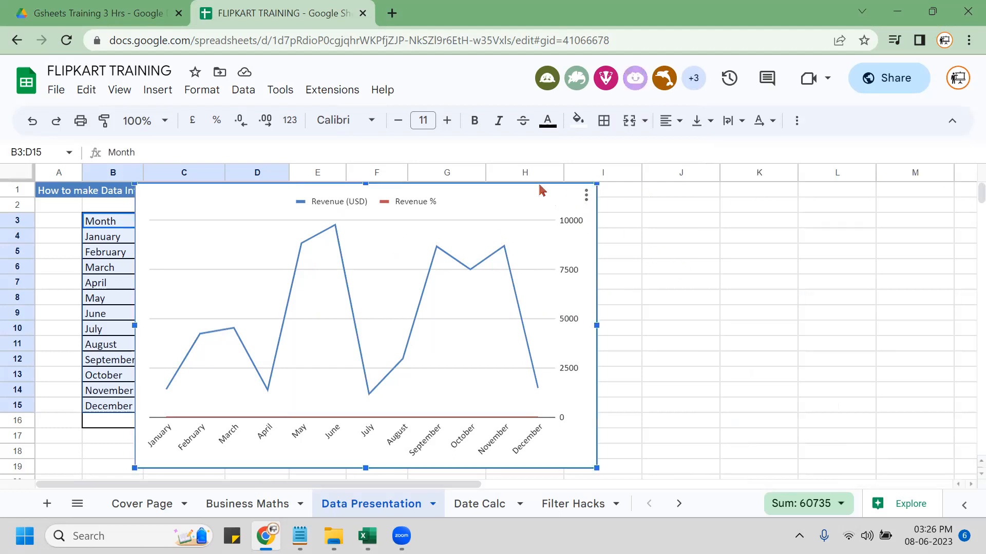
key("Delete")
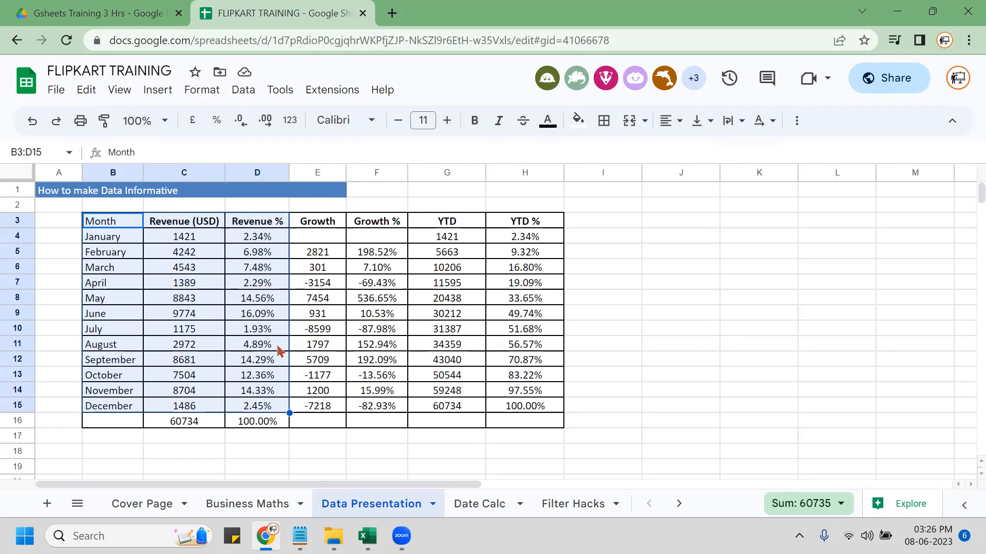
left_click(508, 441)
left_click(479, 504)
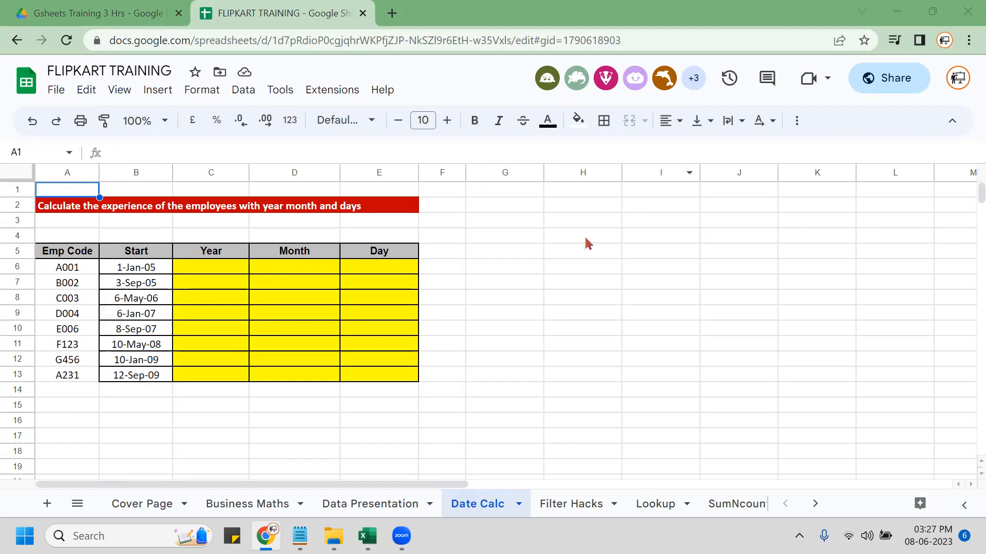
left_click(378, 505)
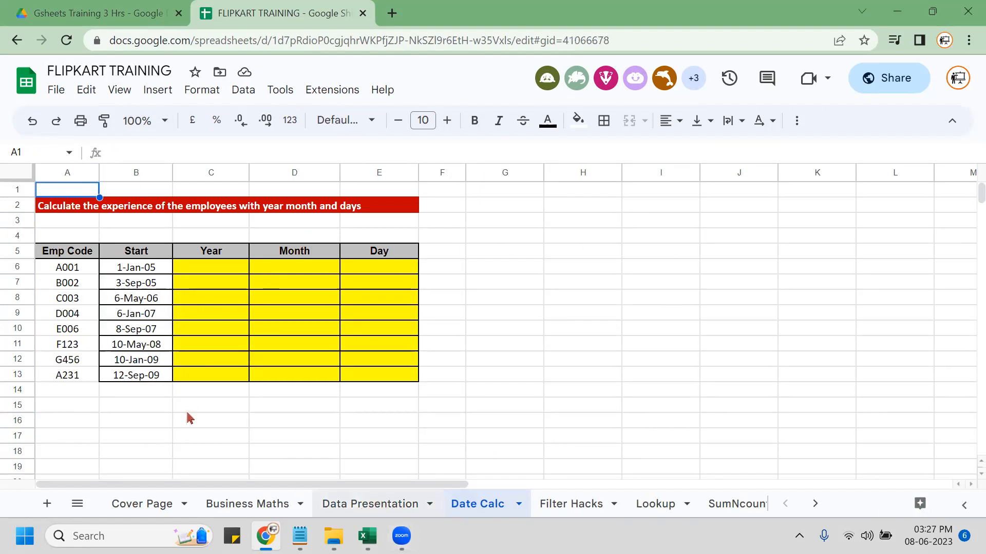
Select B3:D15 on Data Presentation and insert a new chart with Alt+F1.
left_click(127, 226)
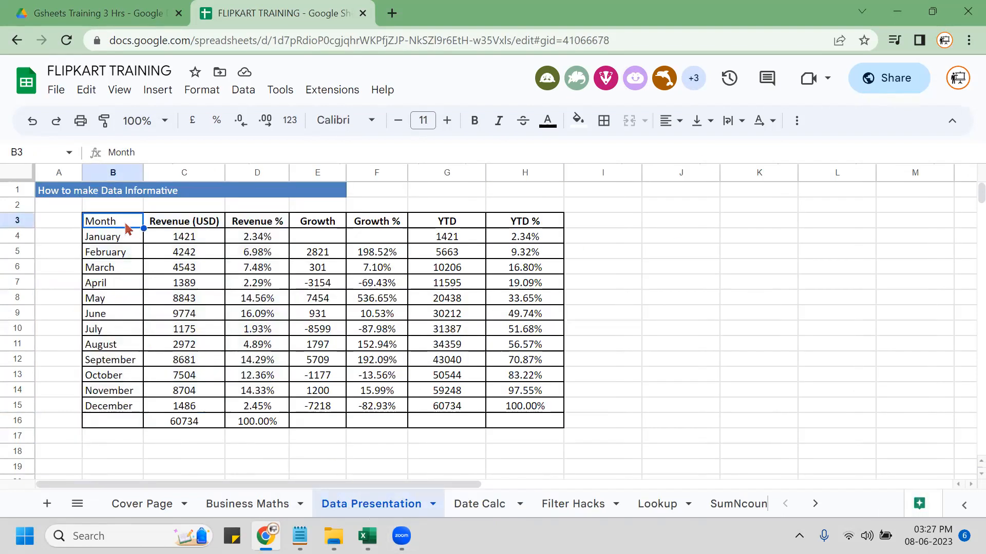
key("shift+Right")
key("shift+Right")
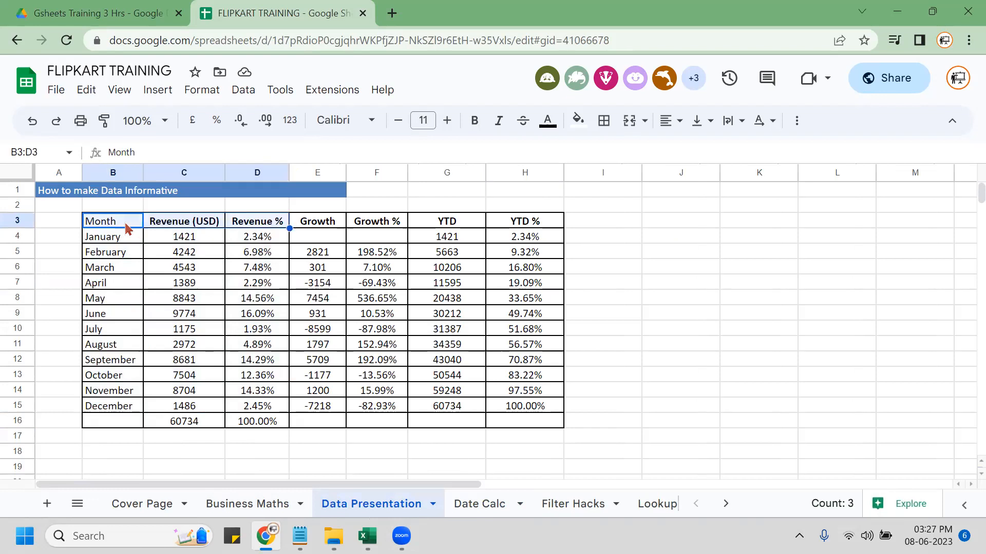
key("ctrl+shift+Down")
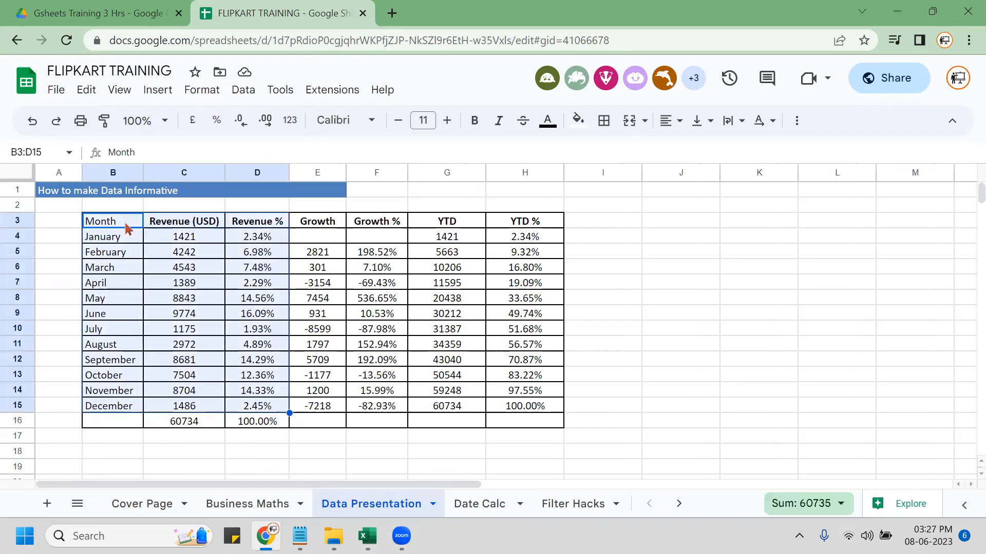
key("alt+F1")
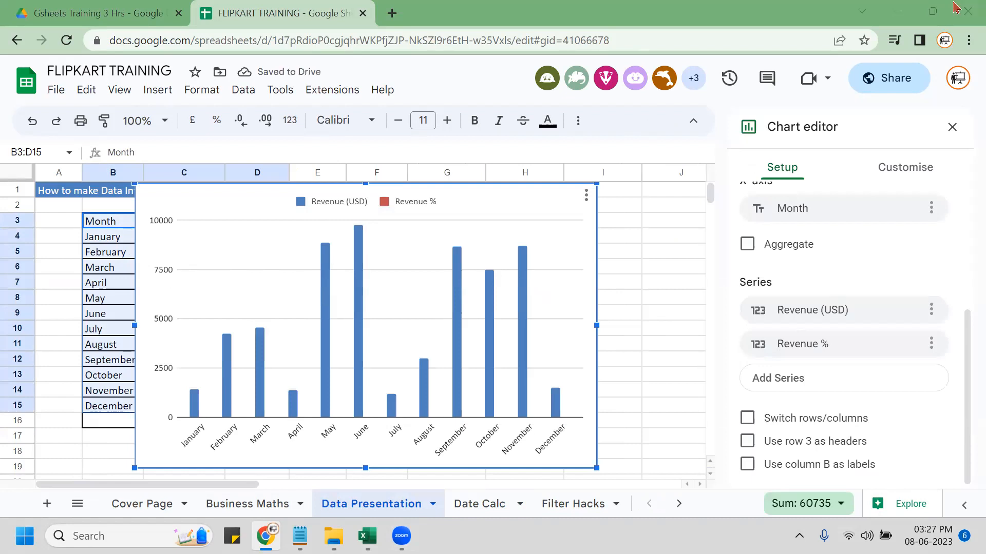
In Customise > Series, set the Revenue % series to use the right axis.
left_click(894, 167)
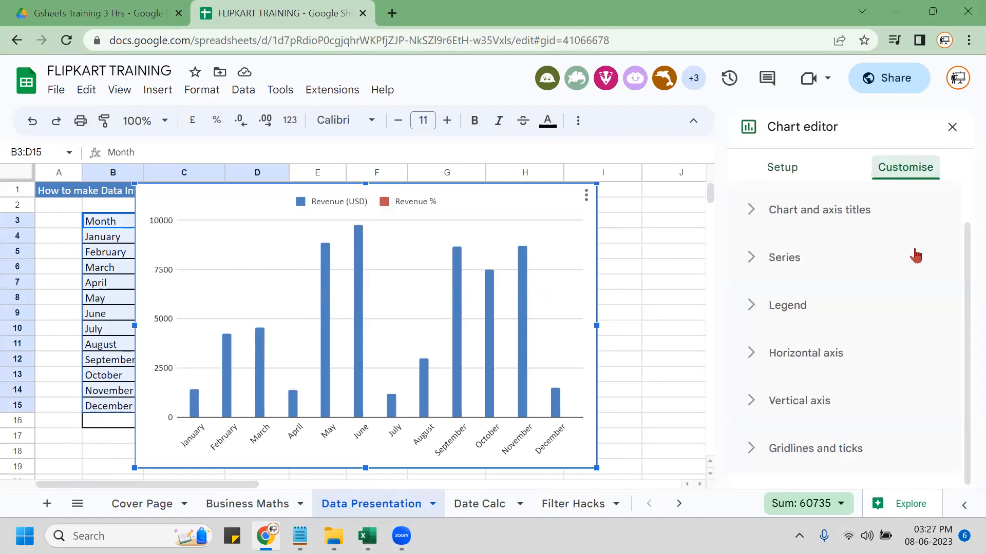
left_click(753, 258)
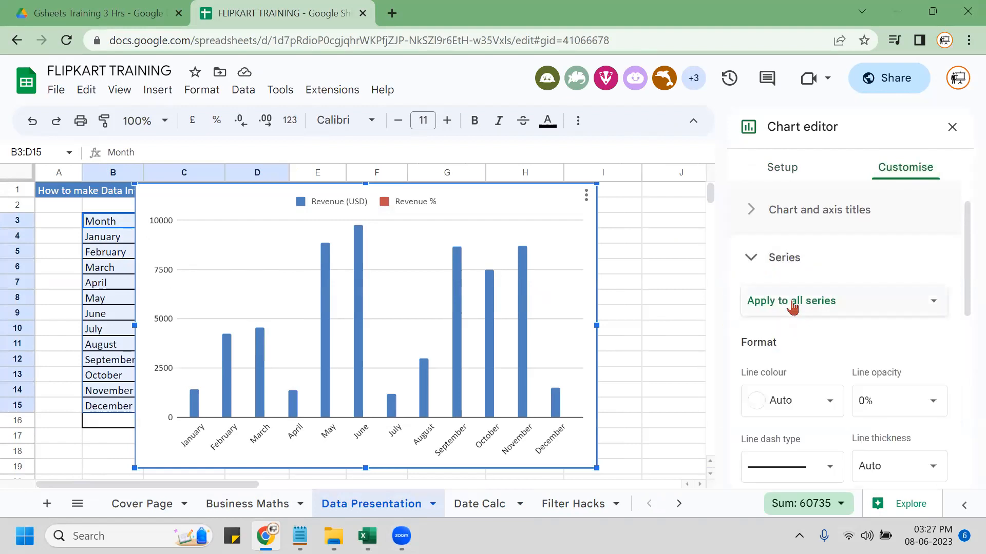
left_click(841, 304)
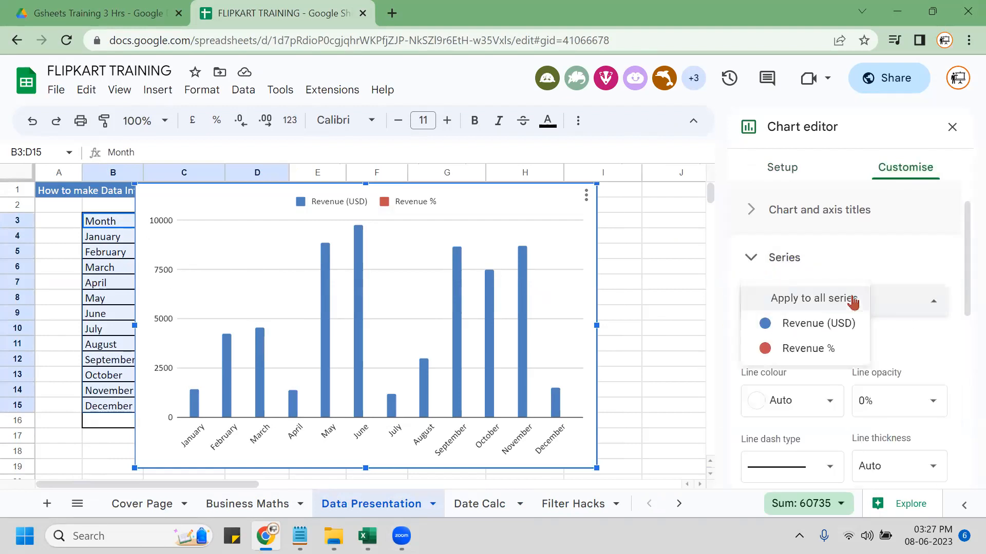
left_click(821, 349)
scroll(857, 351, "down", 3)
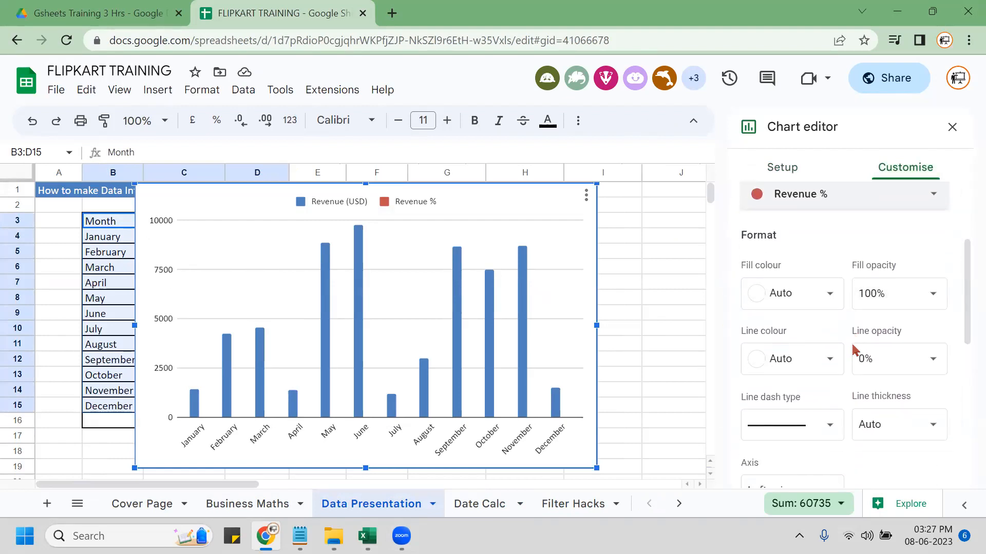
left_click(810, 444)
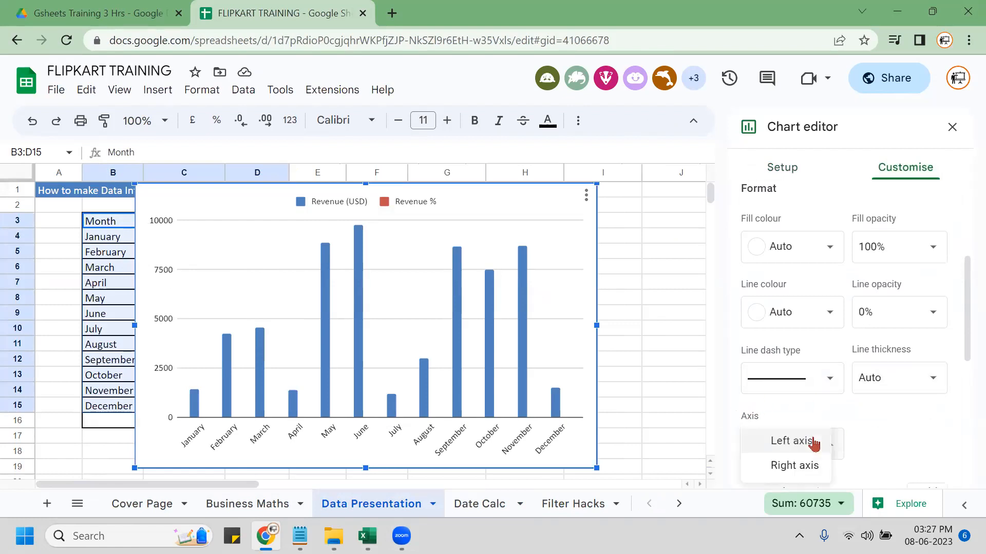
left_click(798, 466)
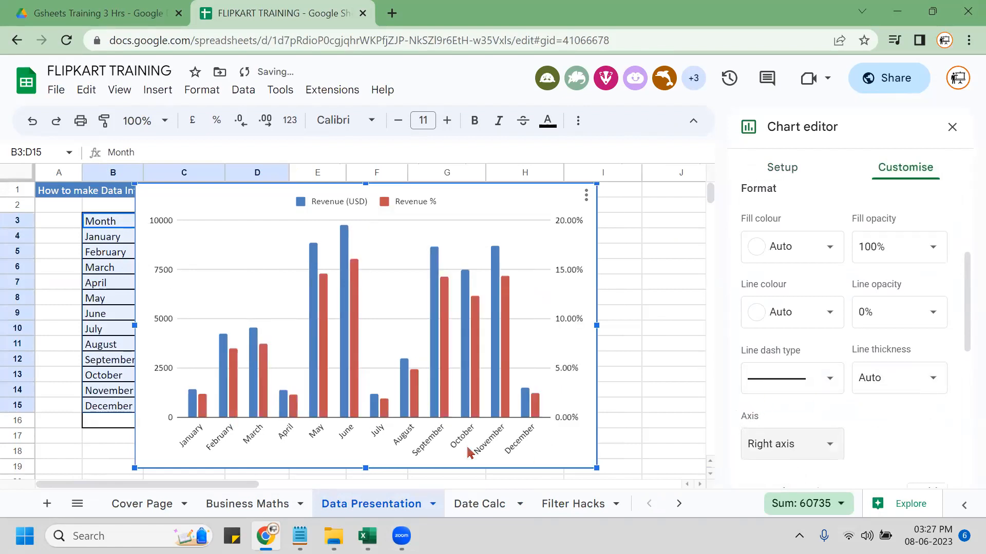
Confirm Revenue % remains the selected series and stays on the right axis.
scroll(924, 413, "up", 3)
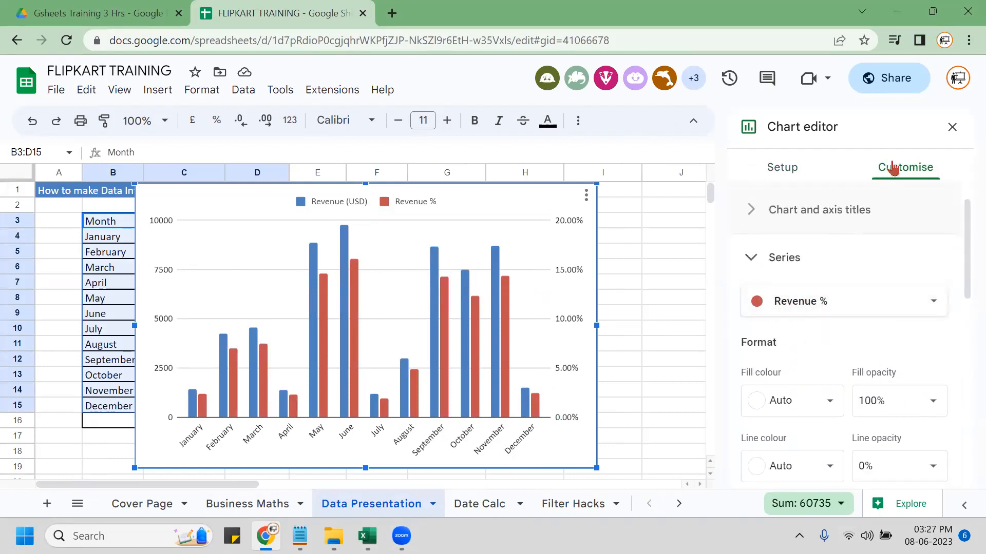
left_click(836, 306)
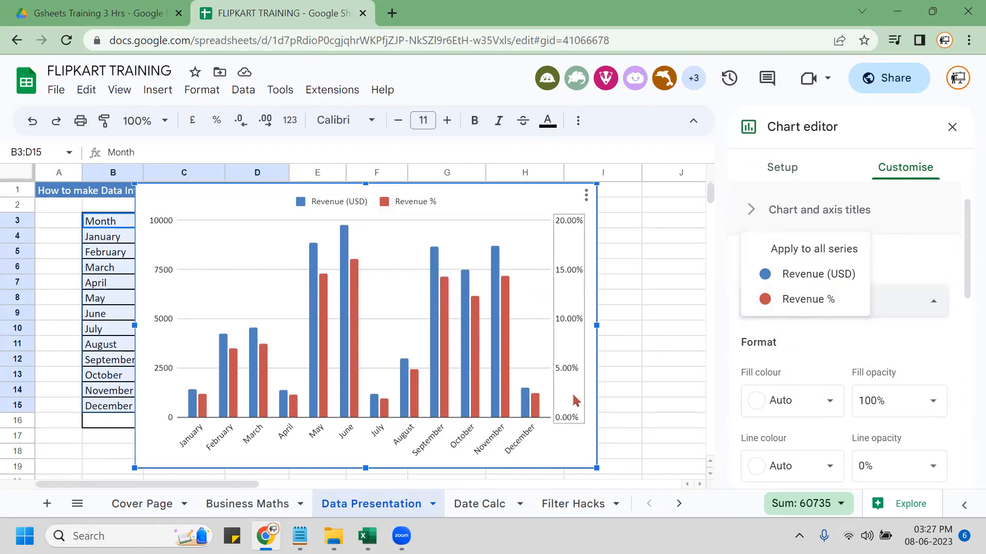
left_click(833, 300)
scroll(814, 368, "down", 2)
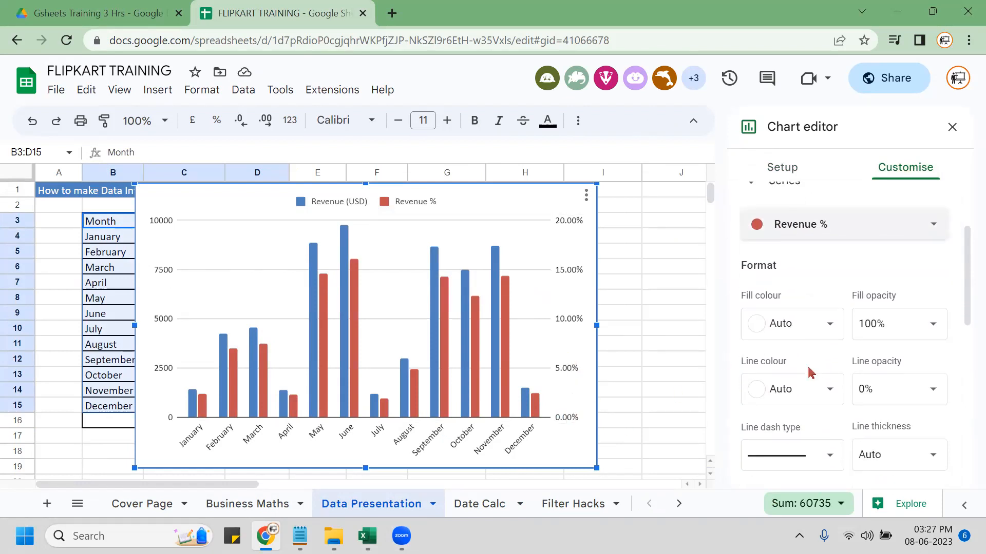
scroll(810, 370, "down", 3)
left_click(808, 454)
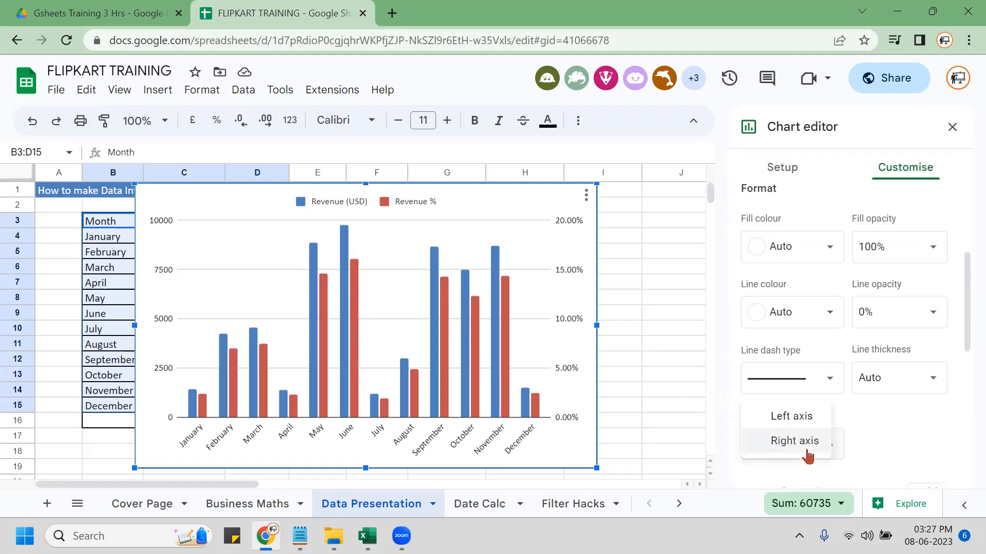
left_click(808, 455)
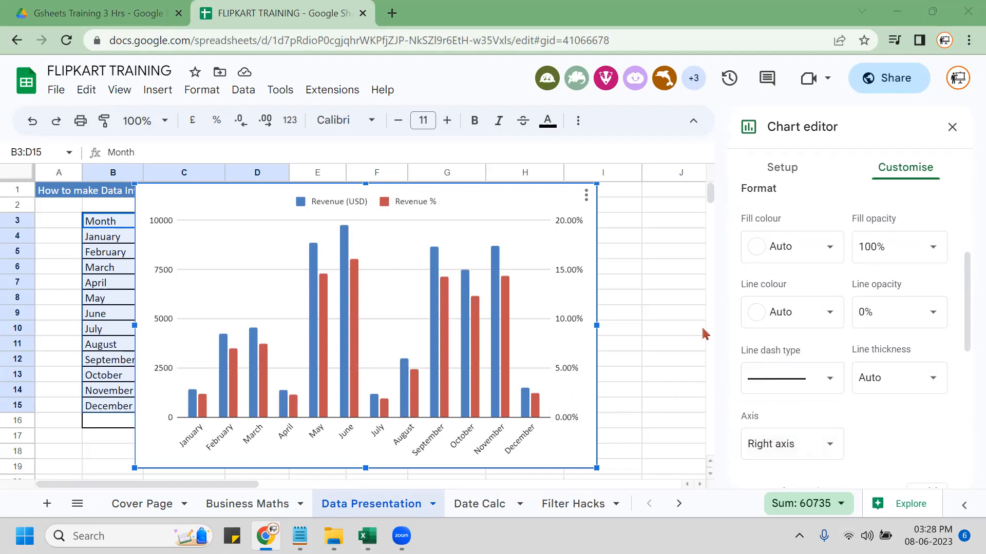
Browse the Series and Chart and axis titles sections of the Customise options.
scroll(919, 431, "down", 2)
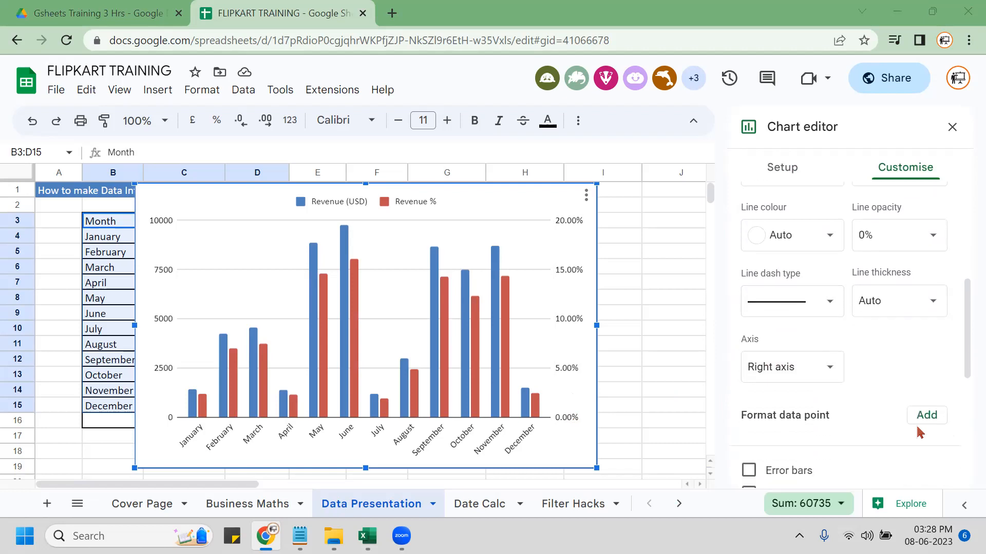
scroll(802, 442, "up", 5)
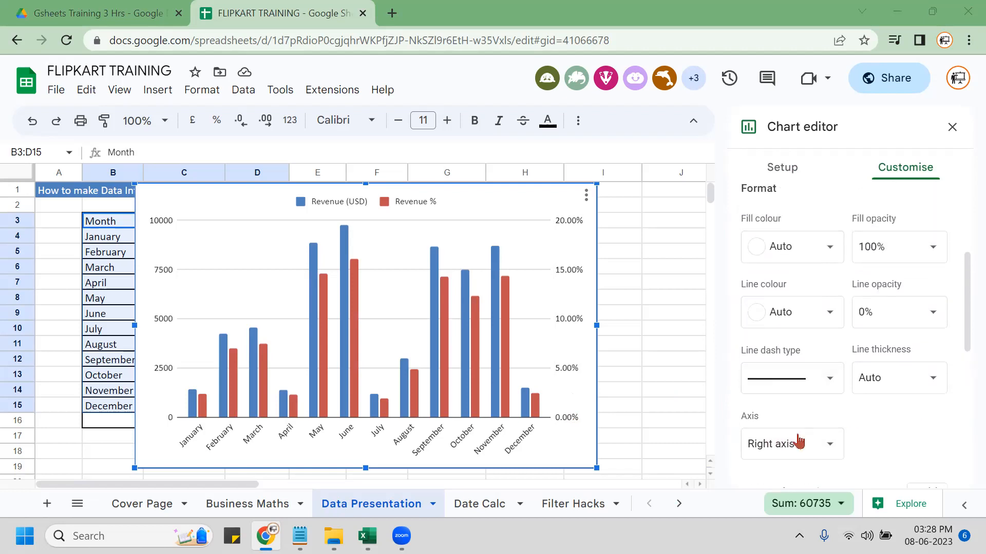
scroll(754, 303, "down", 2)
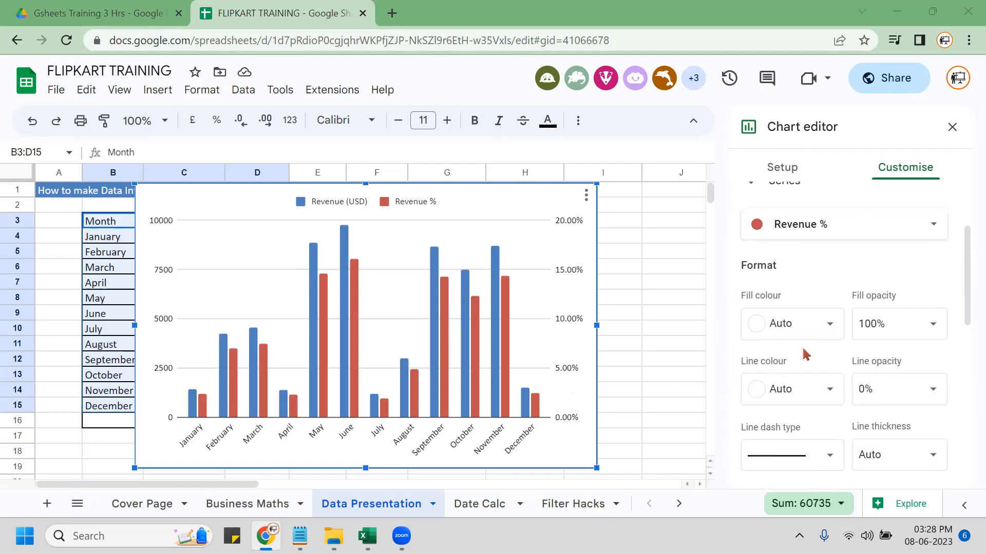
scroll(893, 385, "down", 4)
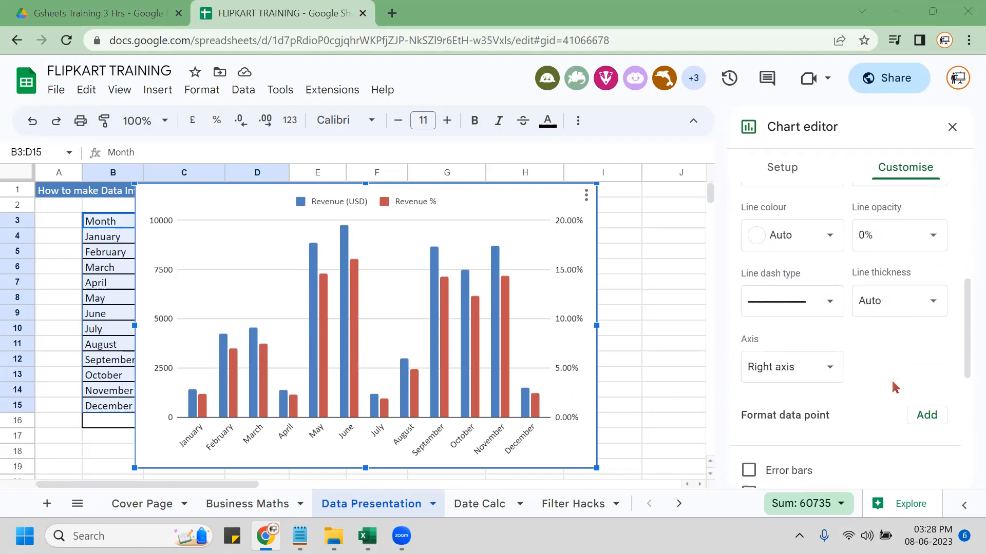
scroll(898, 377, "down", 4)
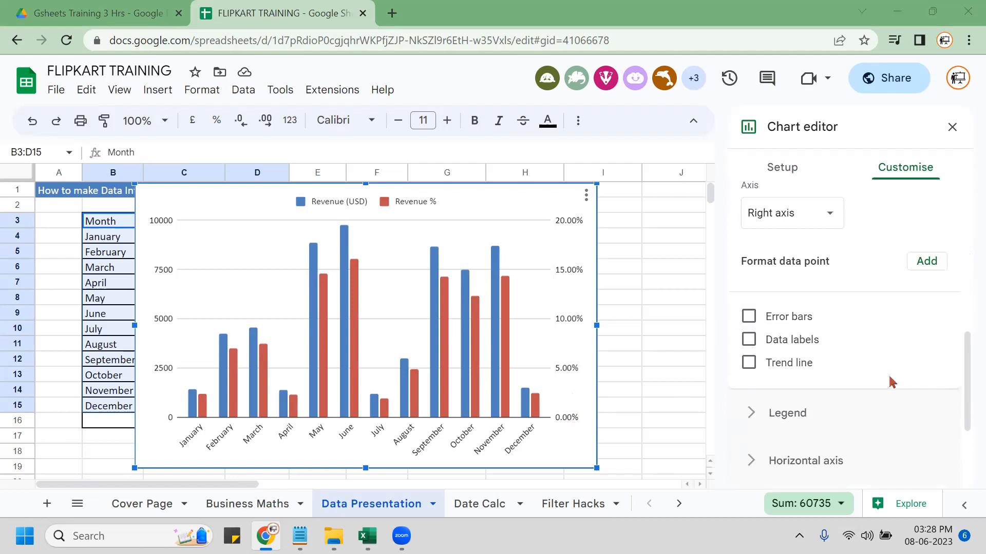
scroll(892, 382, "up", 4)
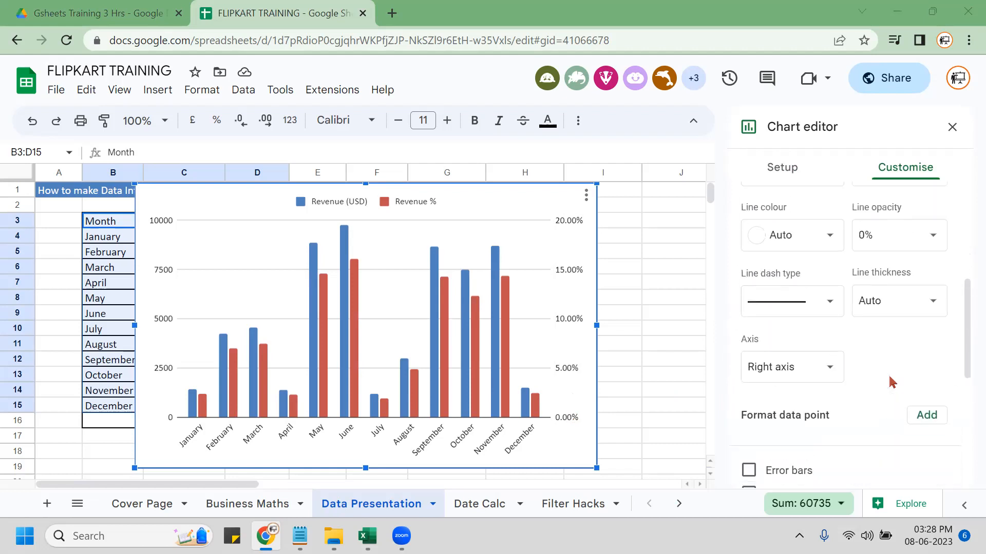
scroll(892, 382, "up", 4)
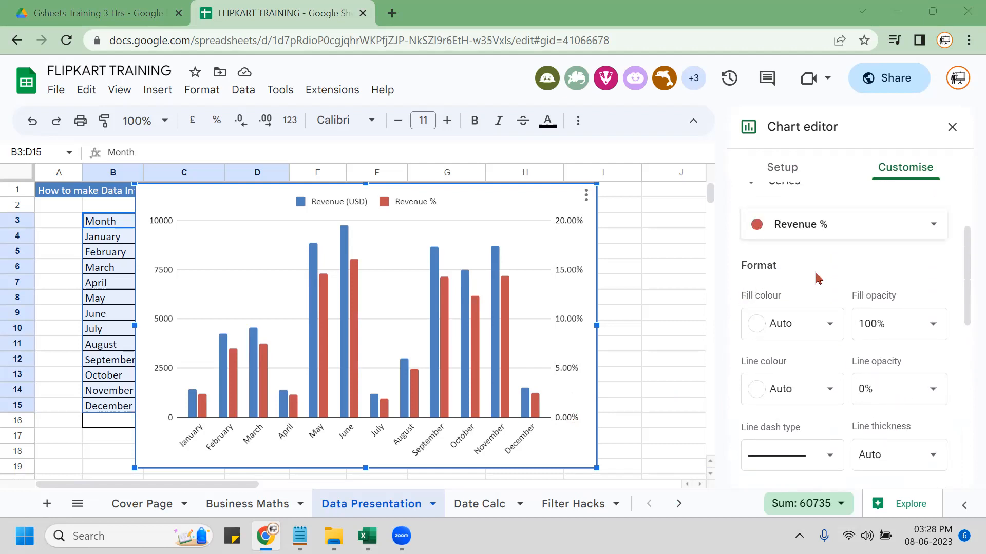
scroll(818, 278, "up", 3)
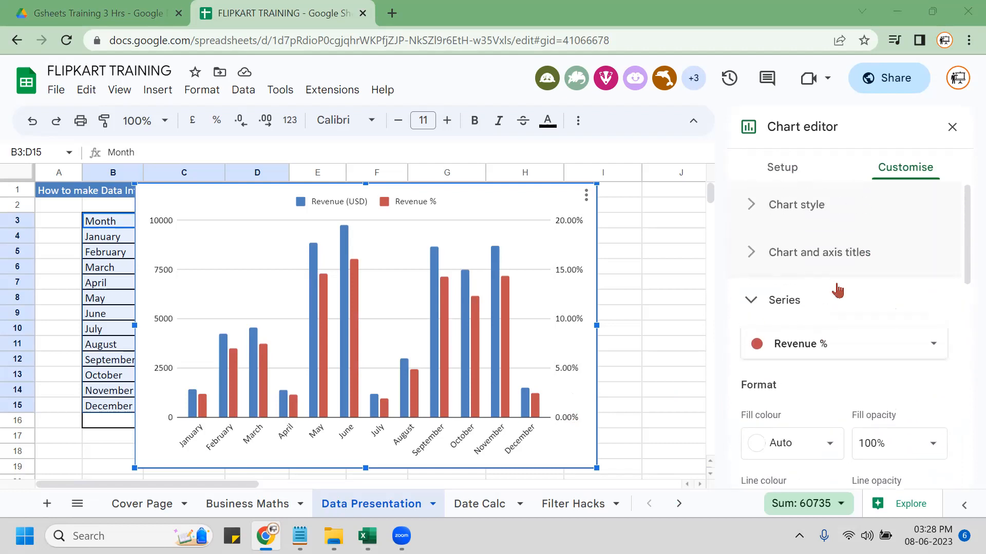
left_click(748, 302)
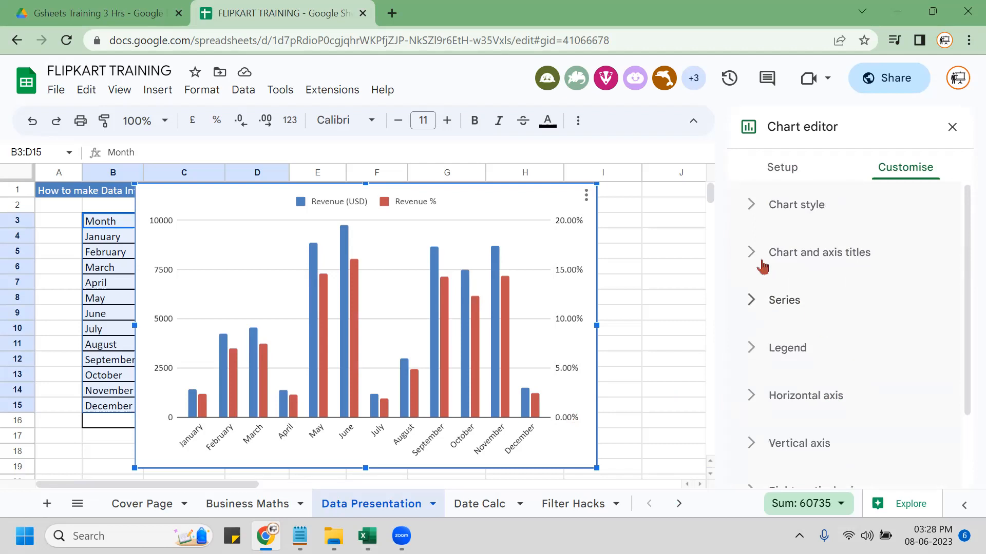
left_click(763, 266)
scroll(881, 321, "down", 4)
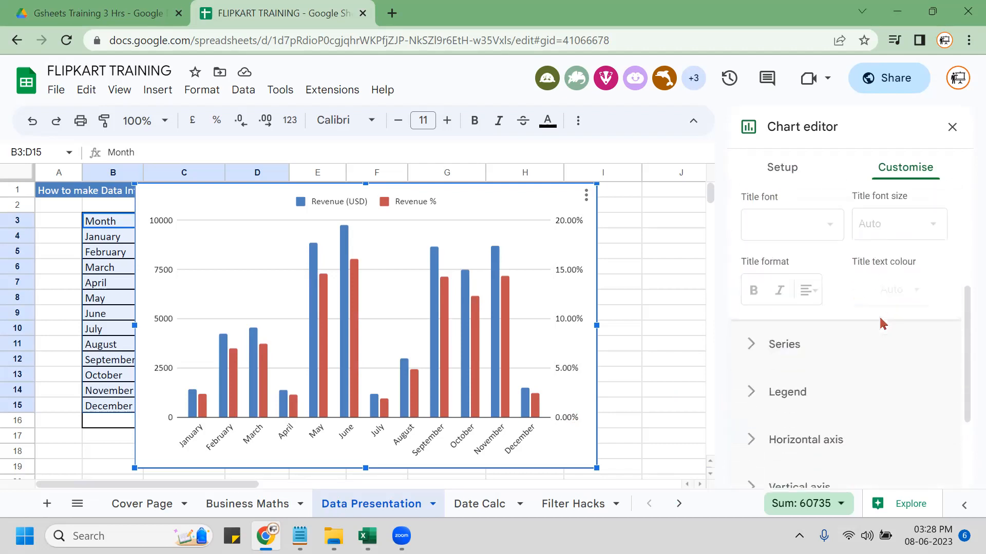
scroll(881, 323, "down", 2)
scroll(881, 325, "down", 1)
scroll(880, 323, "up", 3)
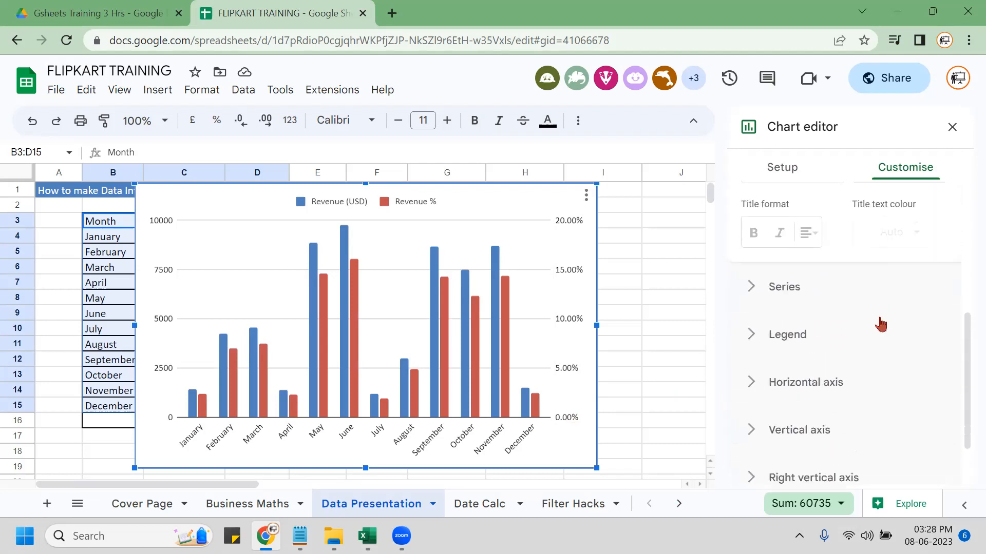
left_click(753, 366)
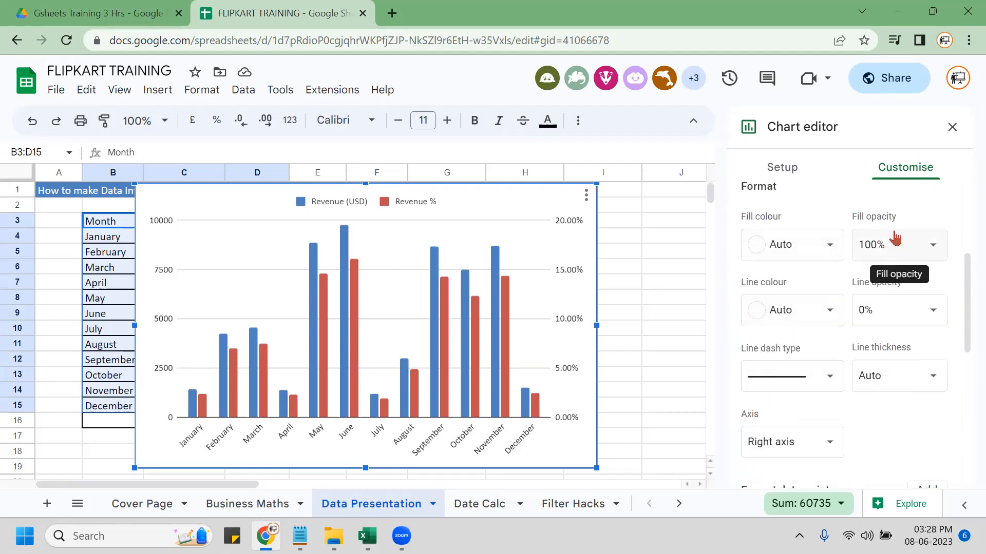
scroll(923, 406, "down", 3)
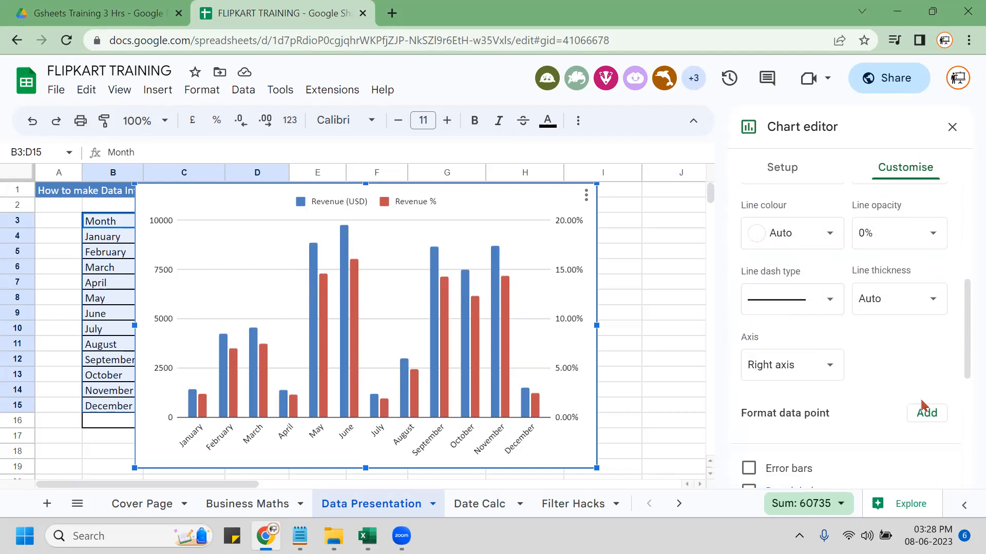
scroll(920, 408, "down", 1)
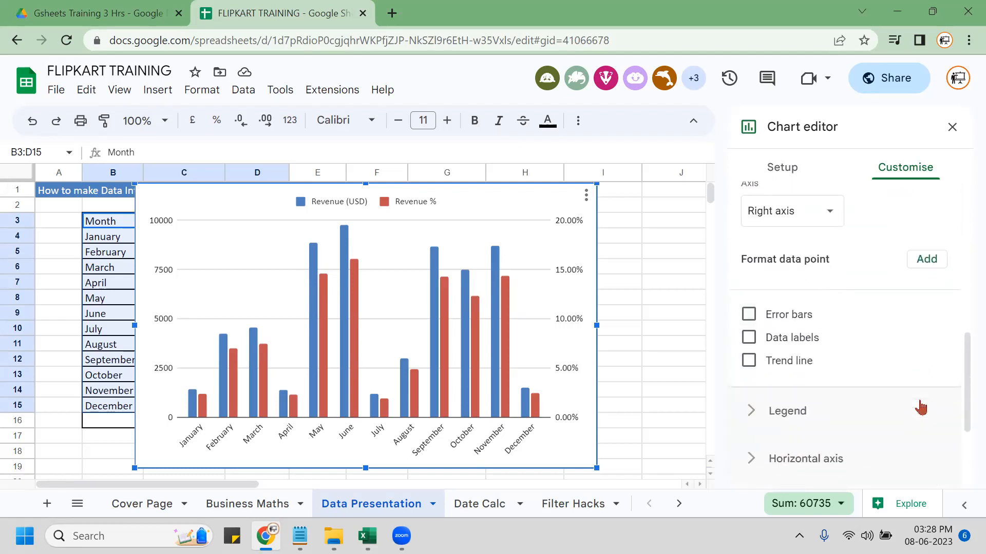
scroll(920, 407, "down", 3)
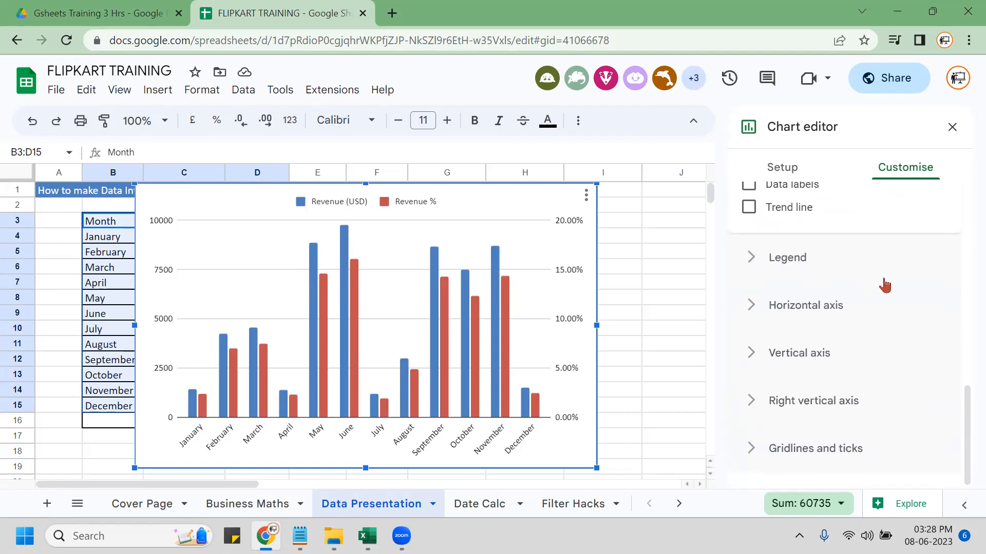
scroll(905, 267, "up", 3)
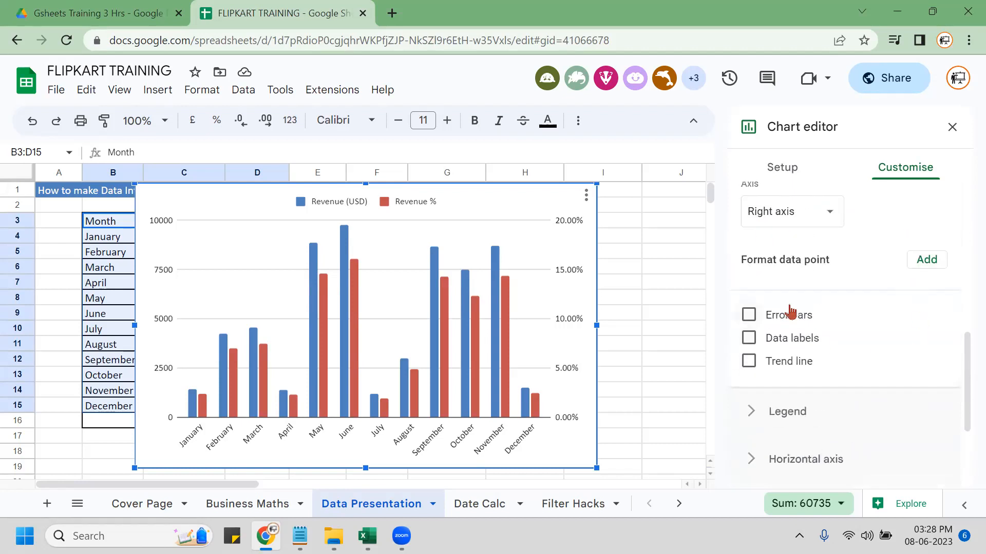
scroll(847, 290, "up", 2)
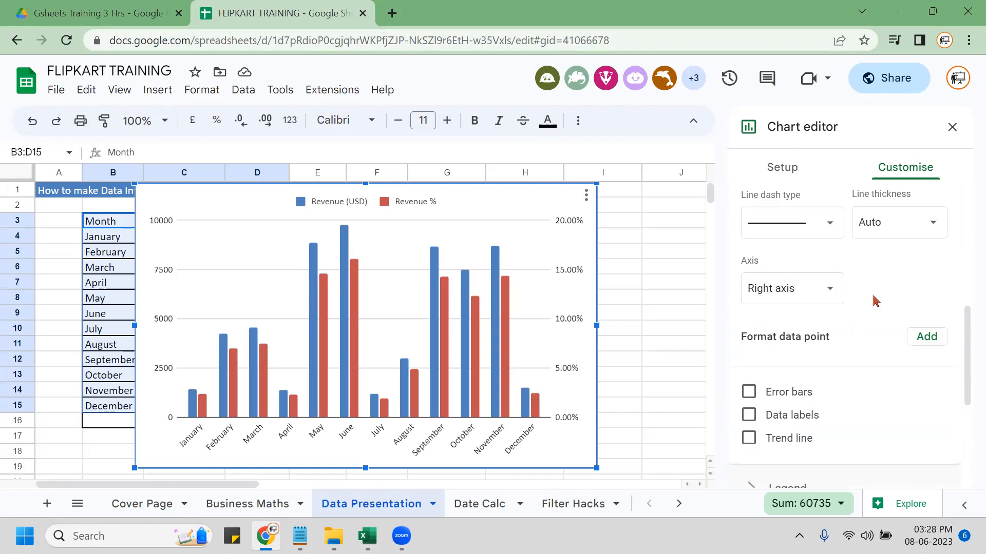
scroll(873, 298, "up", 5)
scroll(840, 285, "up", 3)
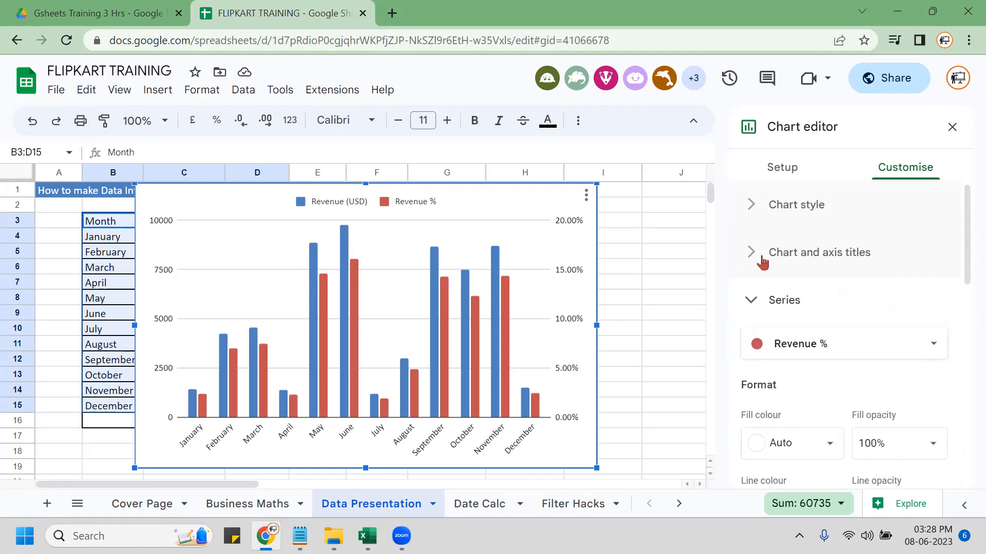
Review the Chart style, Series and Right vertical axis settings.
left_click(822, 272)
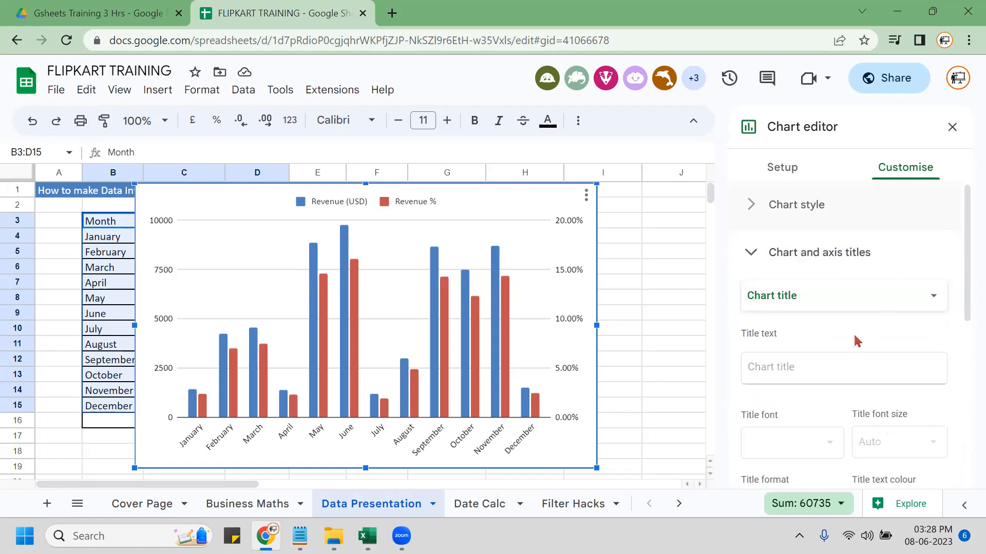
scroll(838, 393, "down", 5)
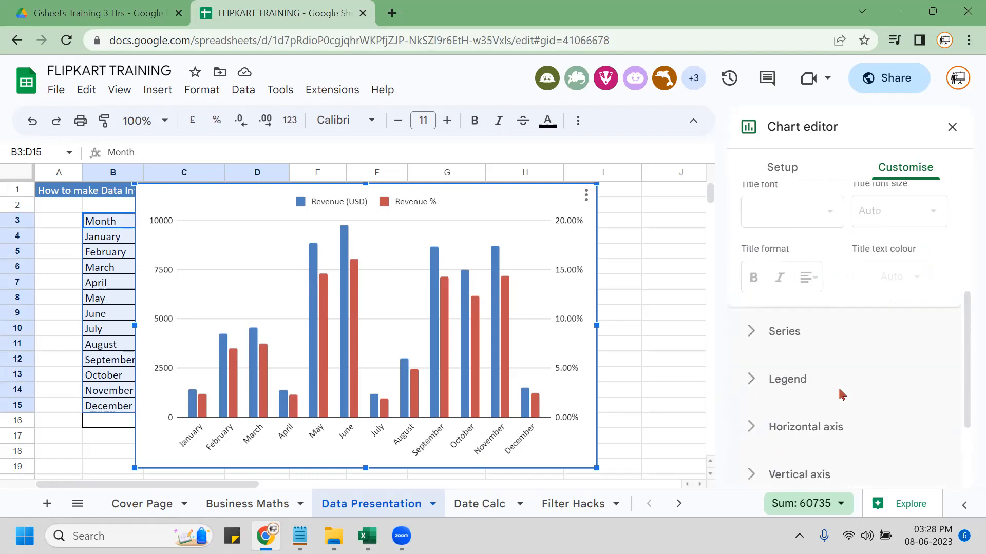
scroll(836, 390, "up", 5)
left_click(750, 205)
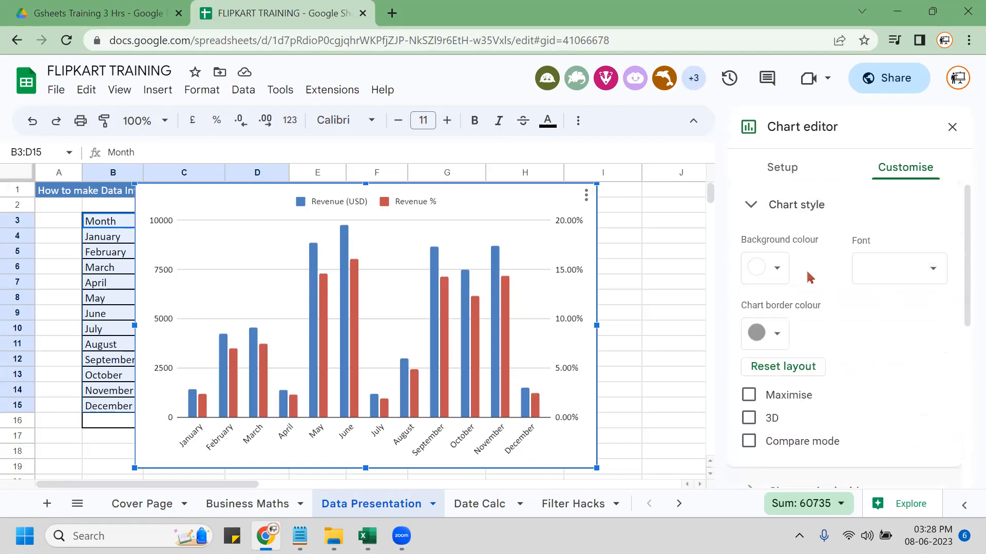
scroll(820, 260, "down", 1)
scroll(833, 287, "down", 1)
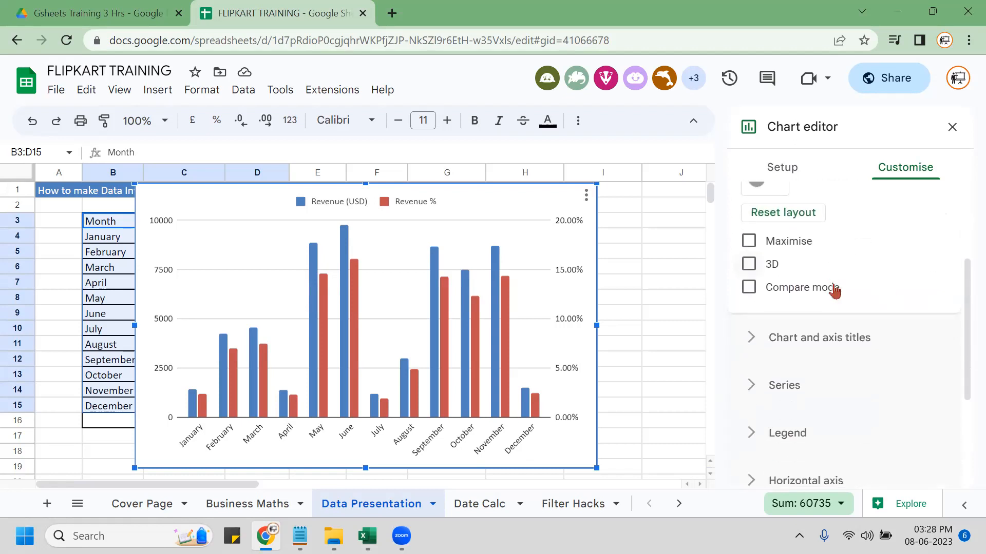
scroll(860, 333, "down", 1)
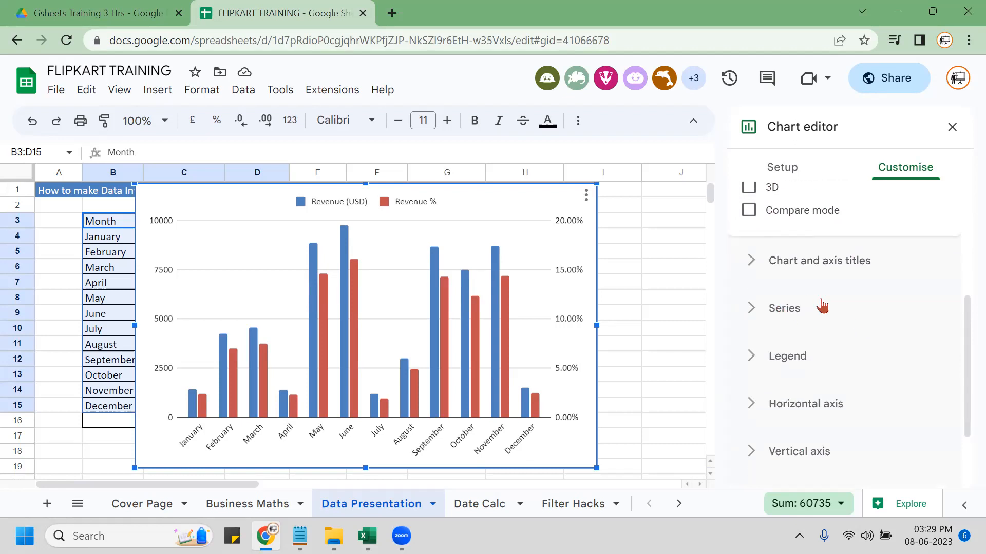
left_click(772, 310)
scroll(842, 359, "down", 4)
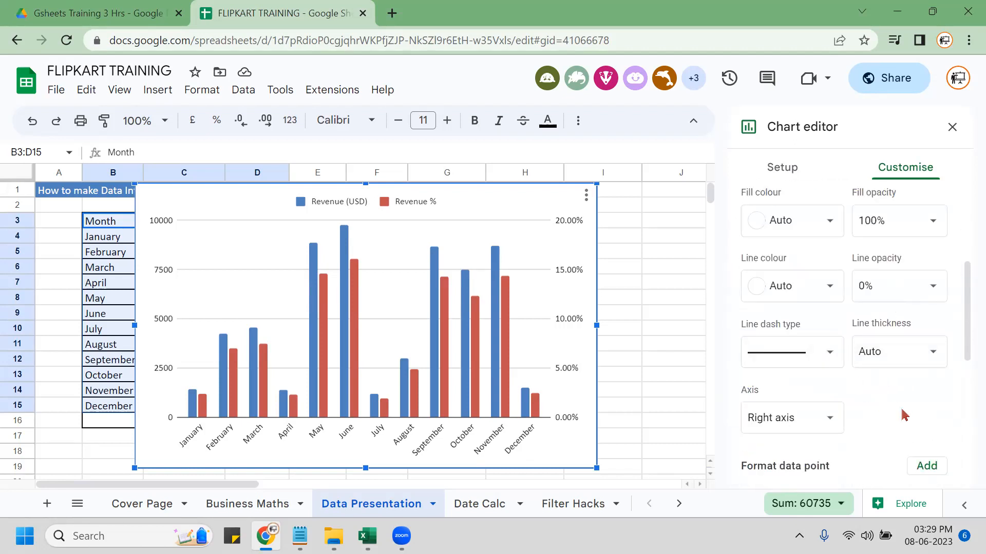
scroll(903, 413, "down", 2)
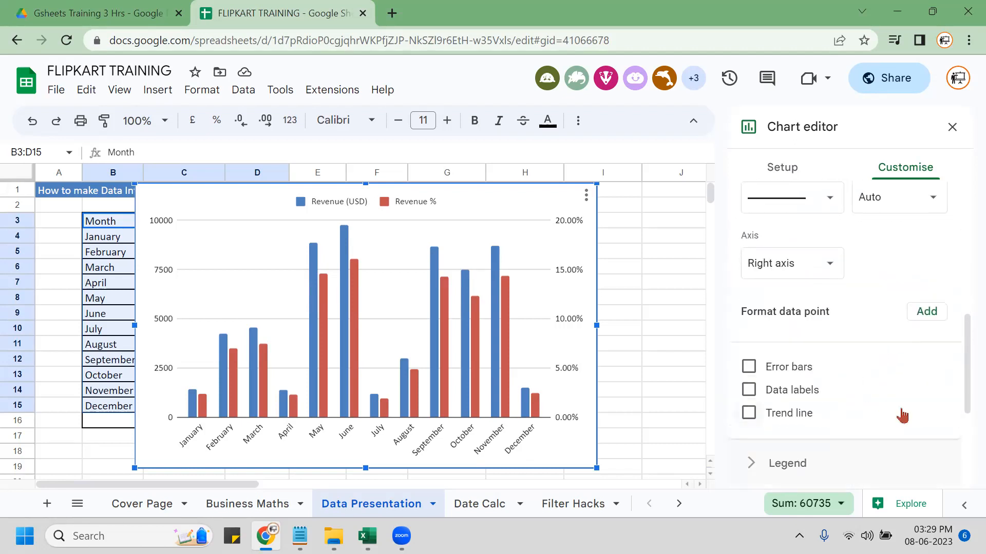
scroll(902, 415, "down", 3)
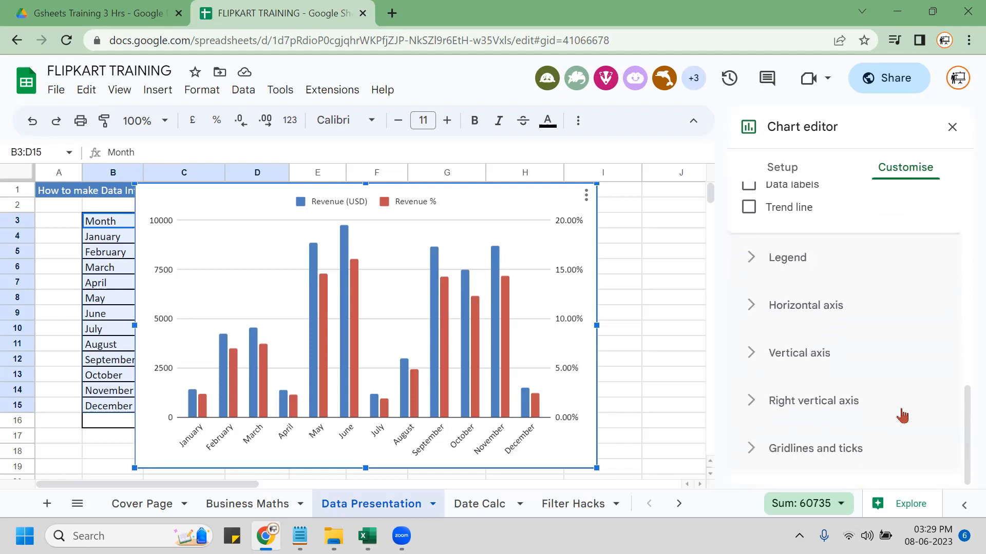
left_click(745, 402)
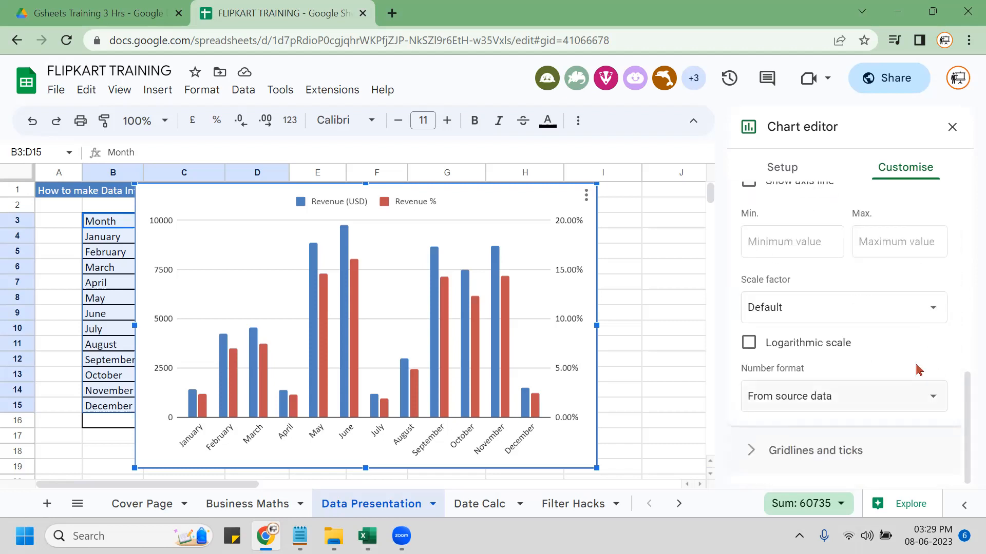
scroll(916, 369, "up", 5)
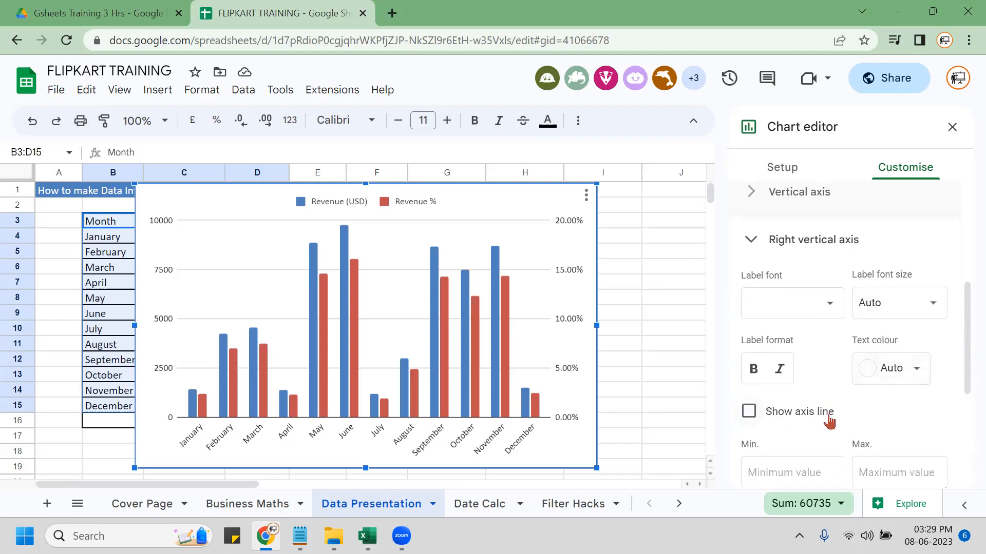
scroll(828, 420, "up", 2)
scroll(829, 422, "up", 4)
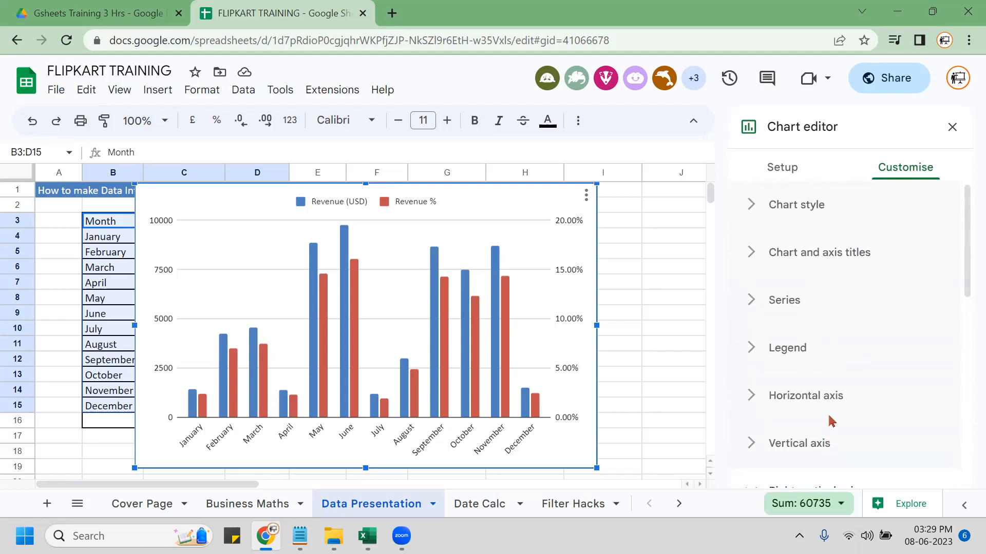
Pick the Revenue % series, leave its line thickness Auto, and view Setup.
left_click(510, 329)
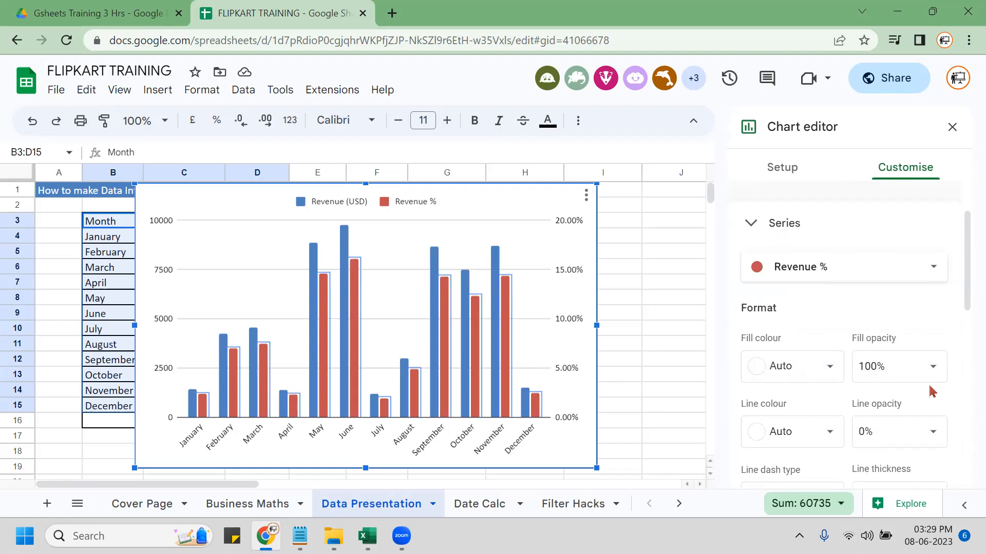
scroll(932, 392, "down", 1)
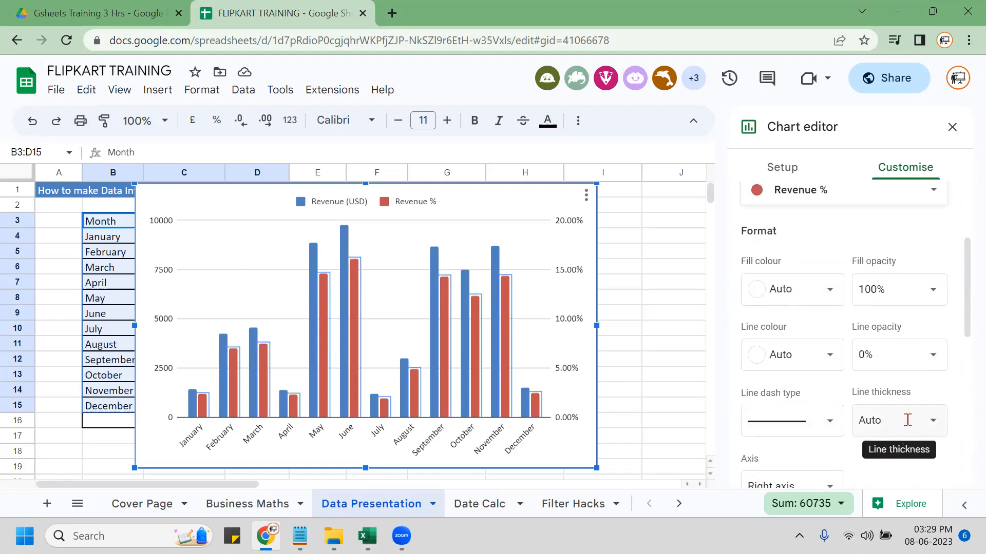
left_click(938, 431)
left_click(938, 430)
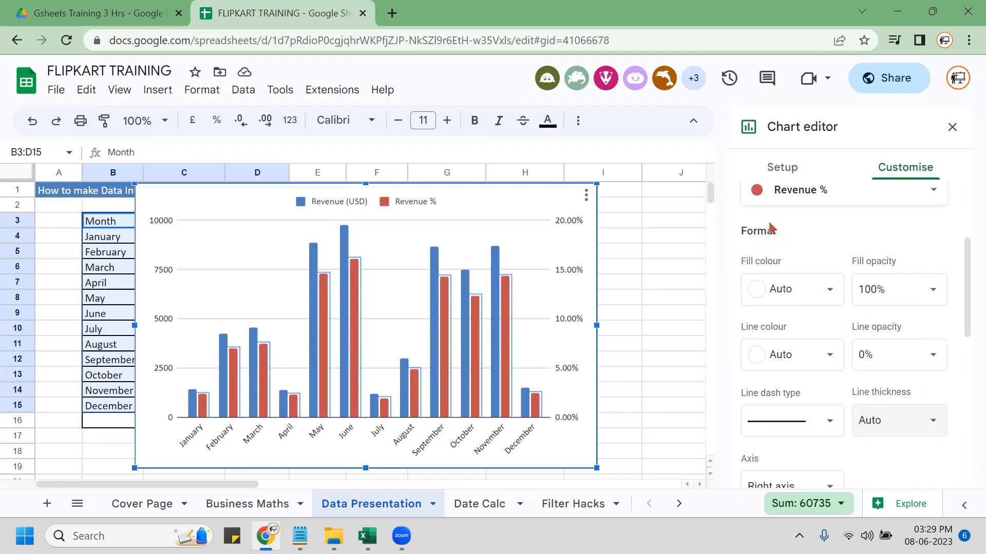
left_click(794, 170)
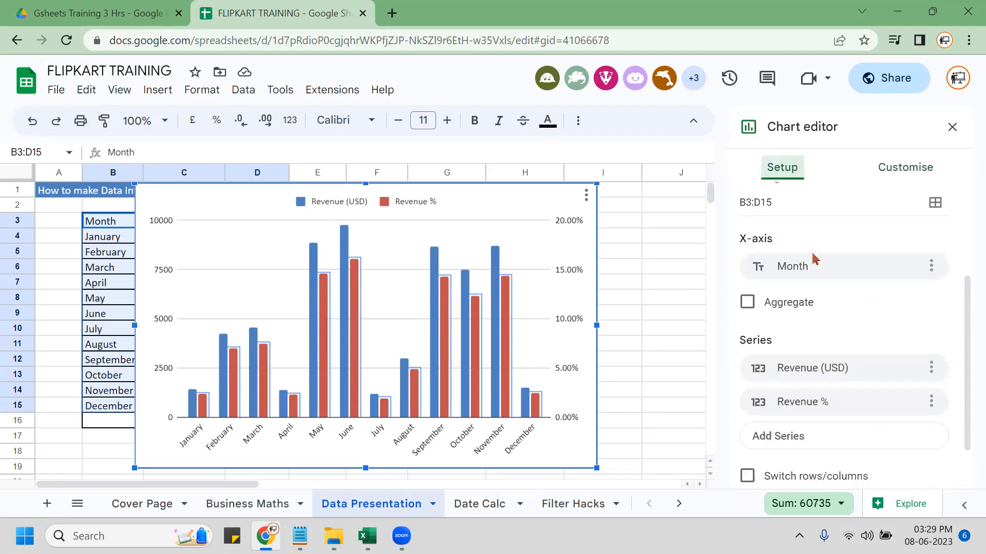
Change the chart type to Combo chart, drawing Revenue % as a line over the revenue columns.
scroll(913, 366, "up", 1)
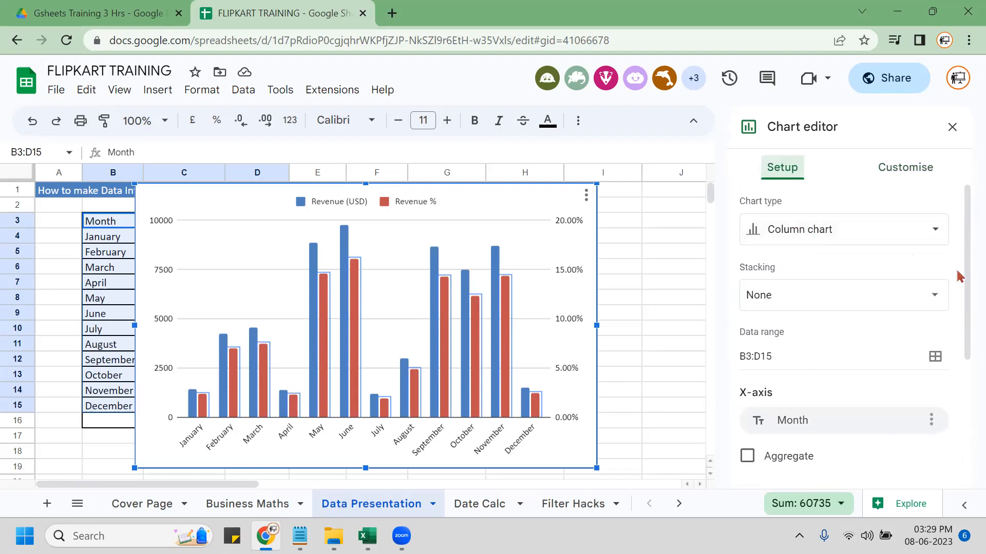
left_click(905, 244)
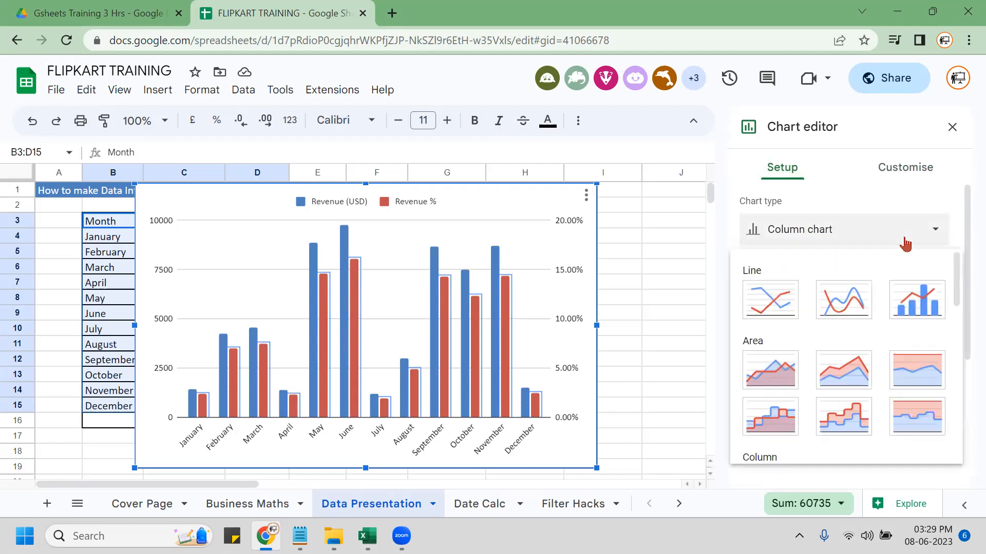
left_click(909, 307)
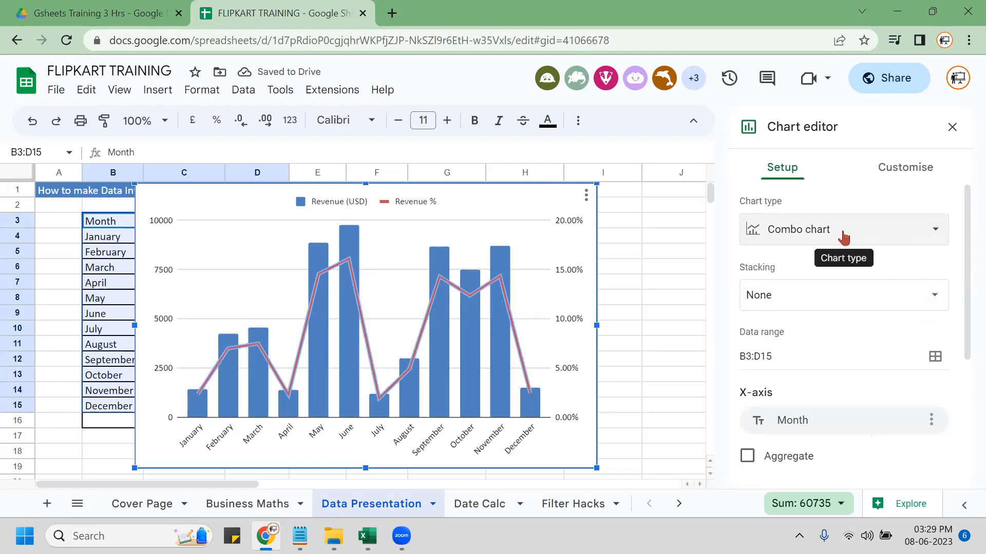
left_click(920, 171)
Review the Revenue % series' line and right-axis settings under Customise.
scroll(826, 365, "down", 5)
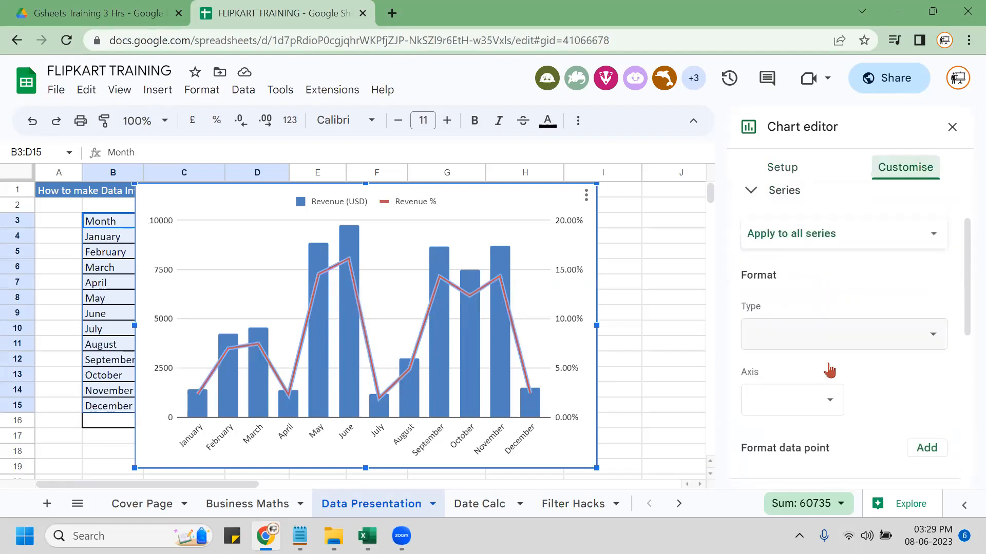
scroll(807, 350, "up", 5)
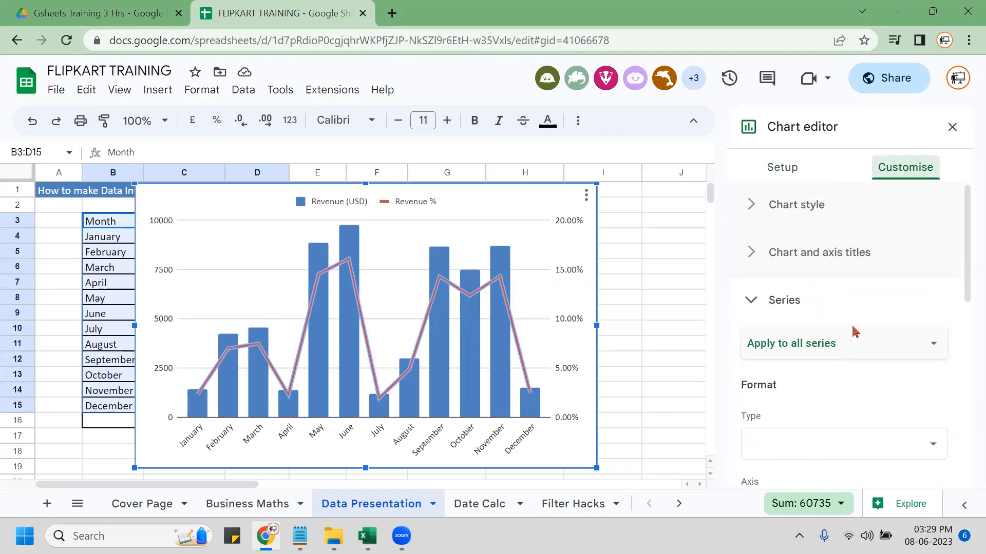
left_click(871, 343)
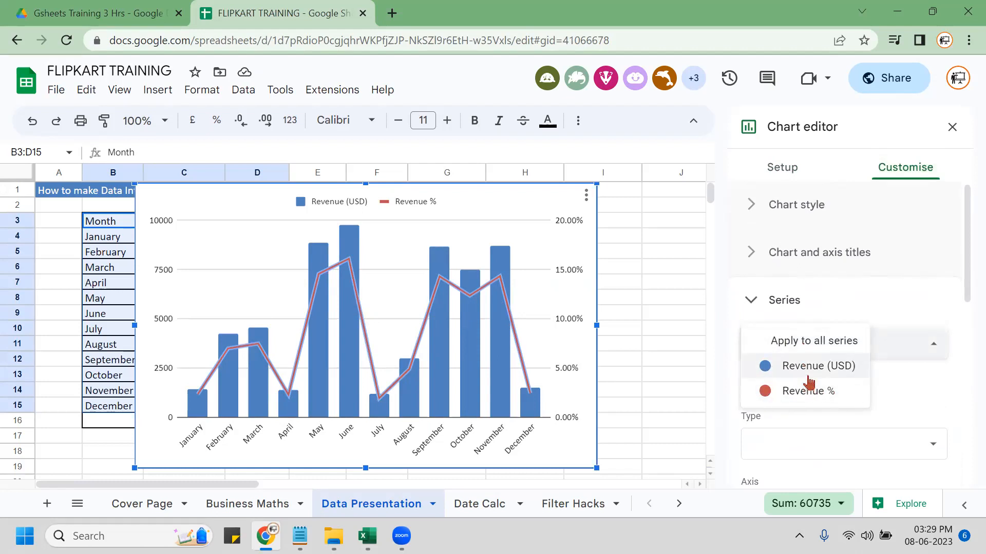
left_click(812, 393)
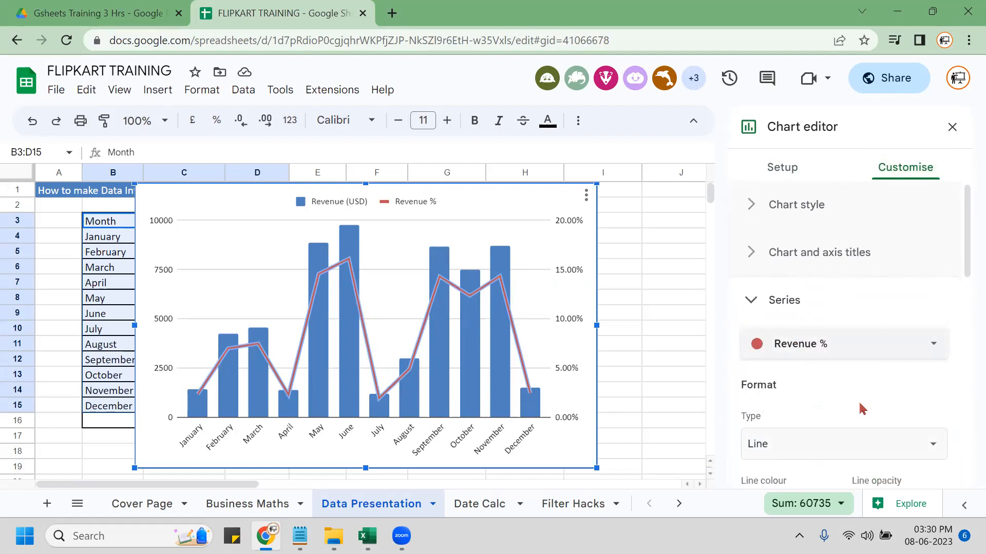
scroll(847, 401, "down", 4)
scroll(788, 408, "down", 3)
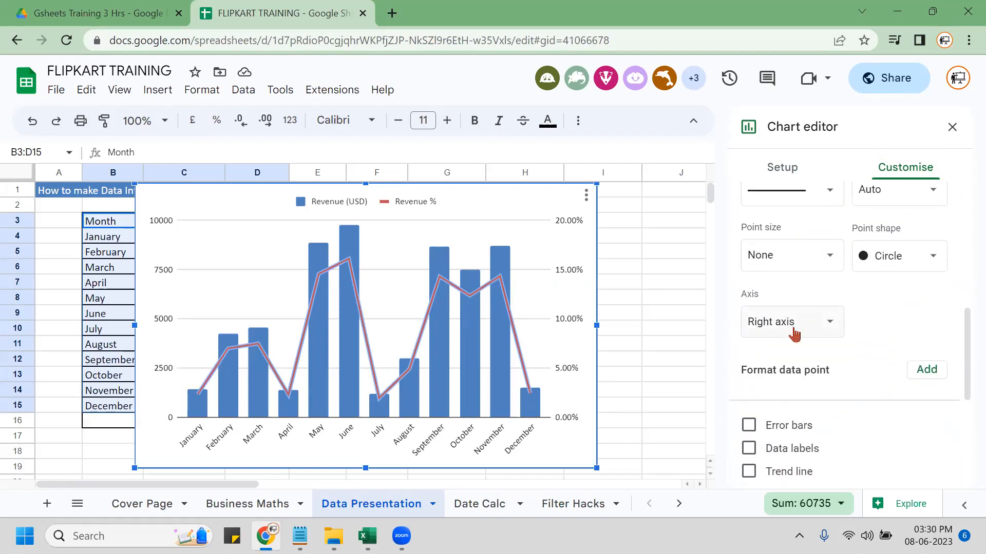
Return to the Setup settings and close the Chart editor, leaving the combo chart.
left_click(780, 172)
scroll(818, 286, "up", 4)
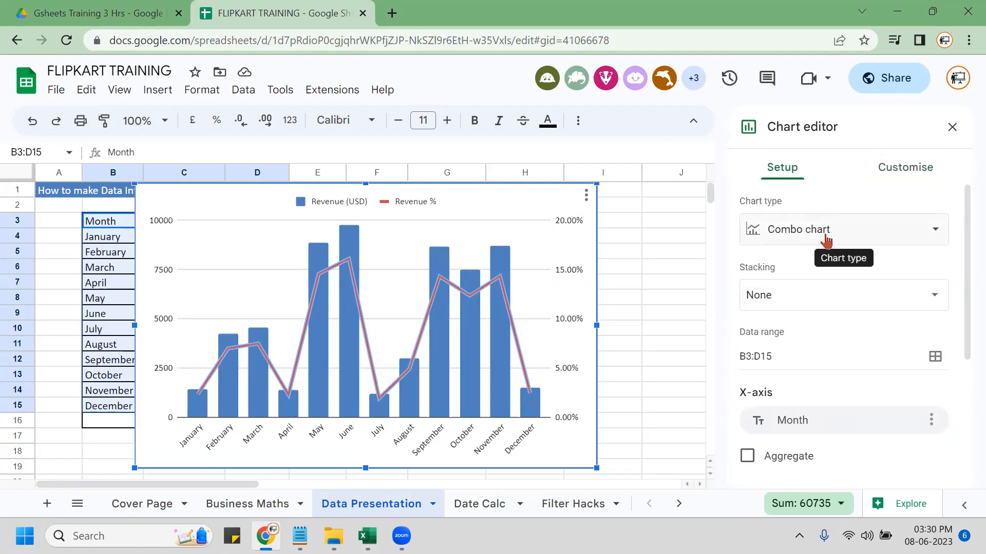
left_click(899, 169)
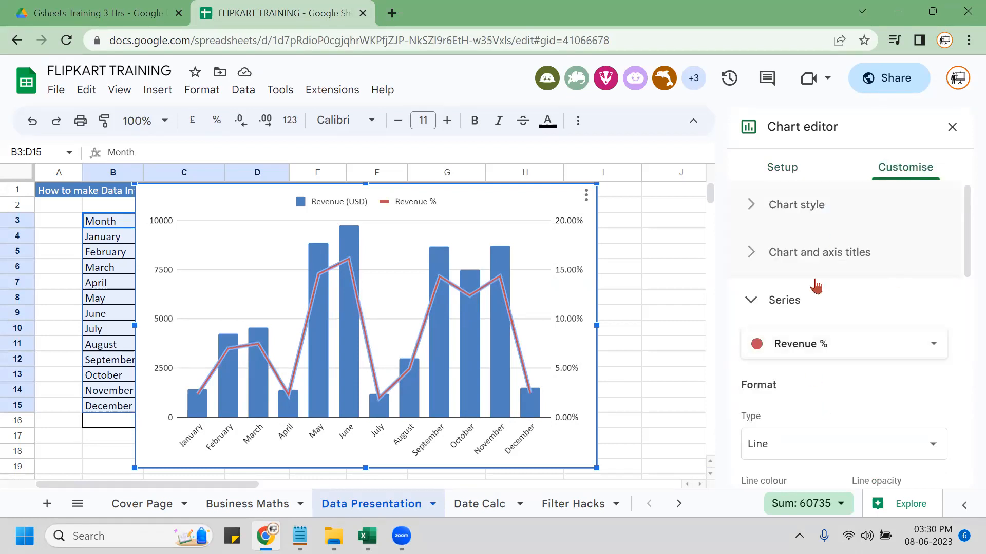
scroll(781, 378, "down", 5)
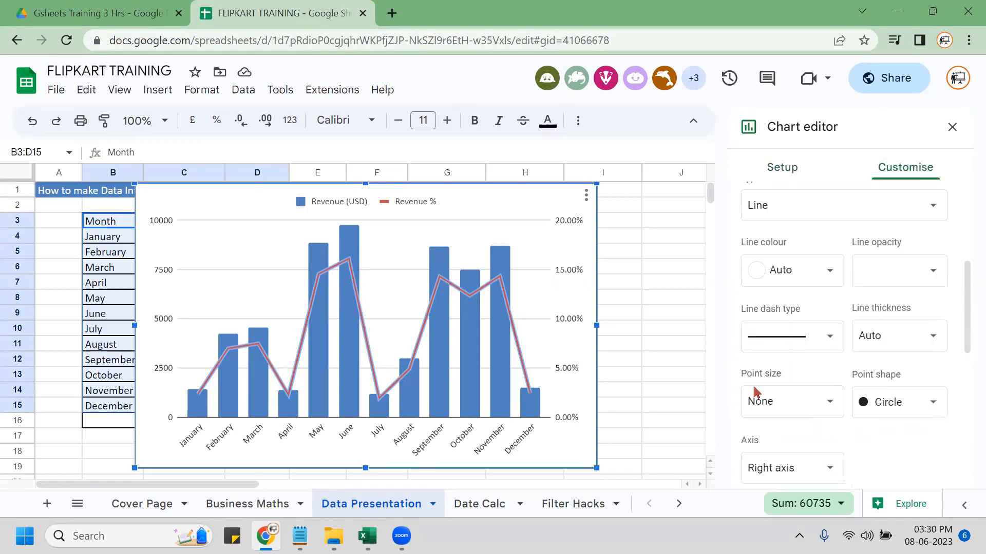
scroll(757, 393, "down", 4)
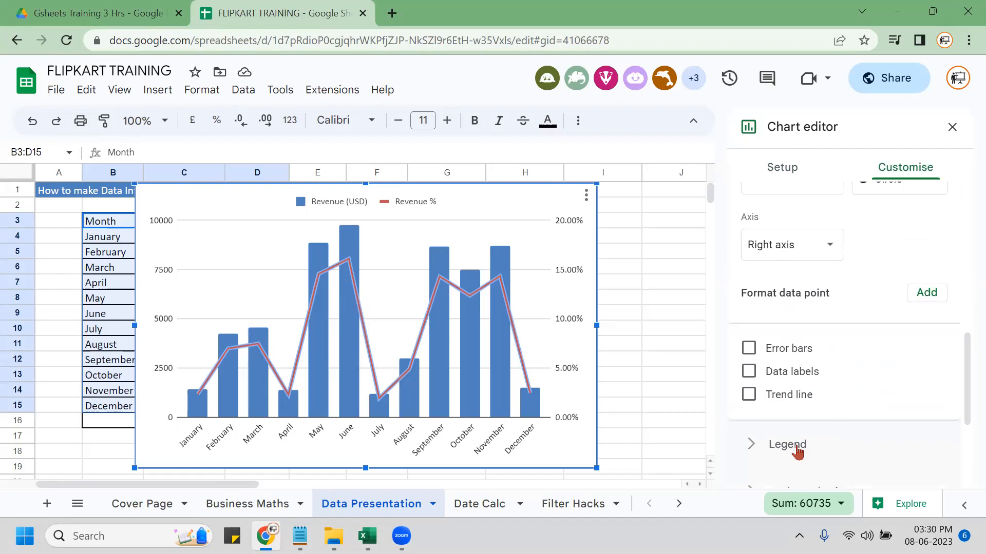
scroll(797, 392, "up", 5)
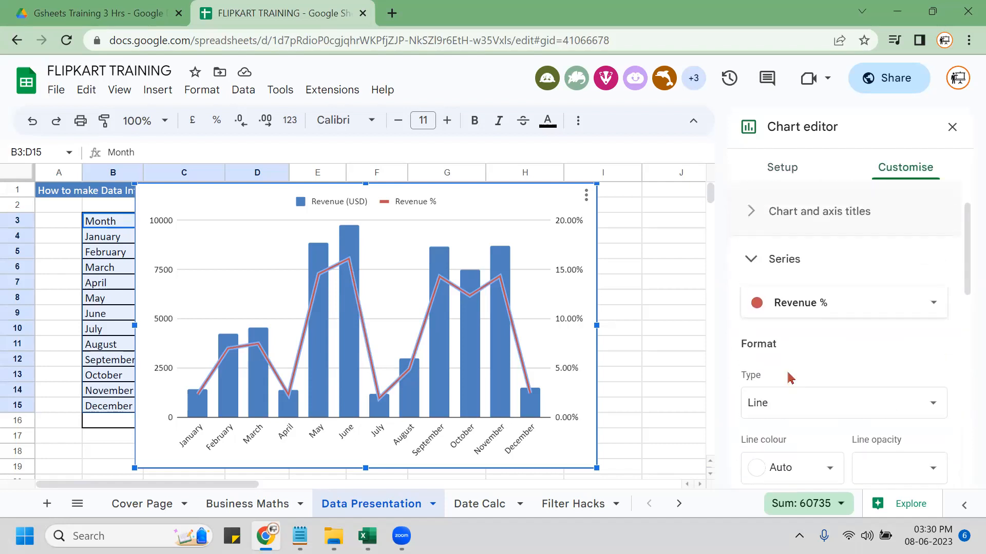
scroll(790, 378, "up", 1)
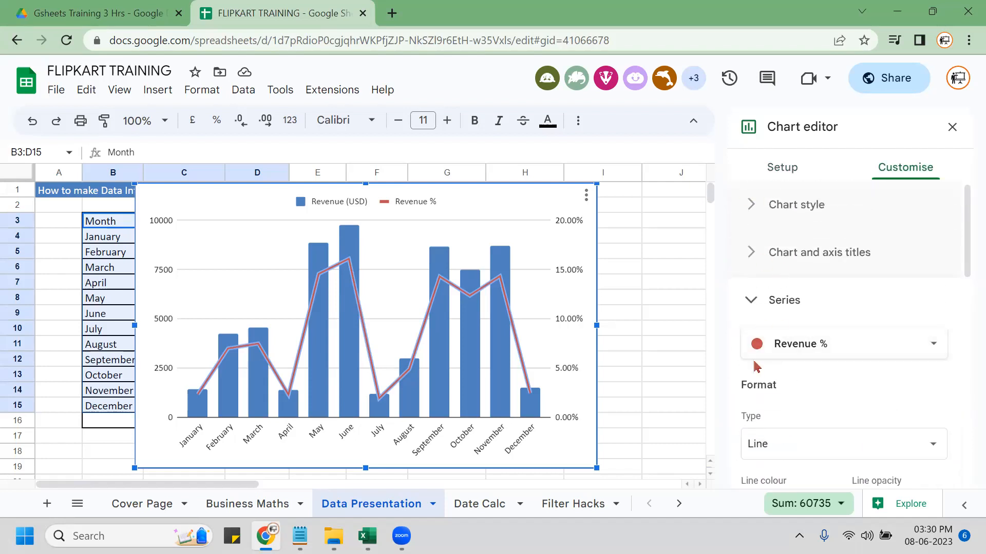
left_click(784, 170)
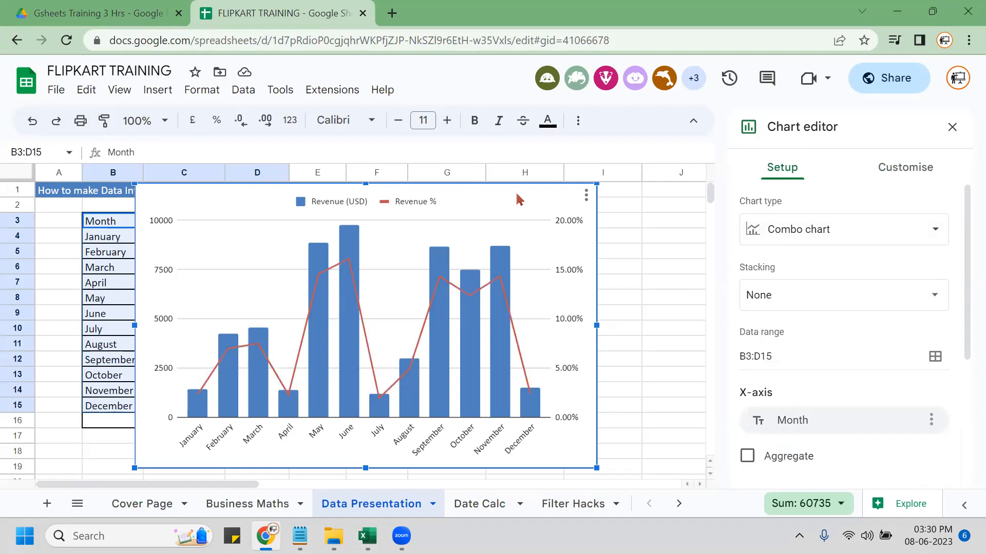
left_click(953, 128)
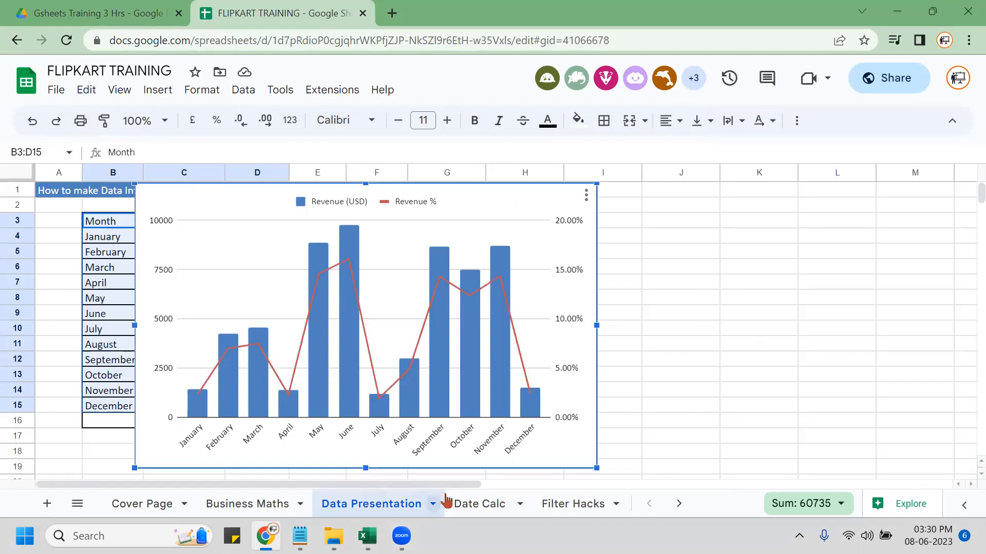
Switch to the Date Calc sheet and select a cell in the Emp Code column.
left_click(475, 506)
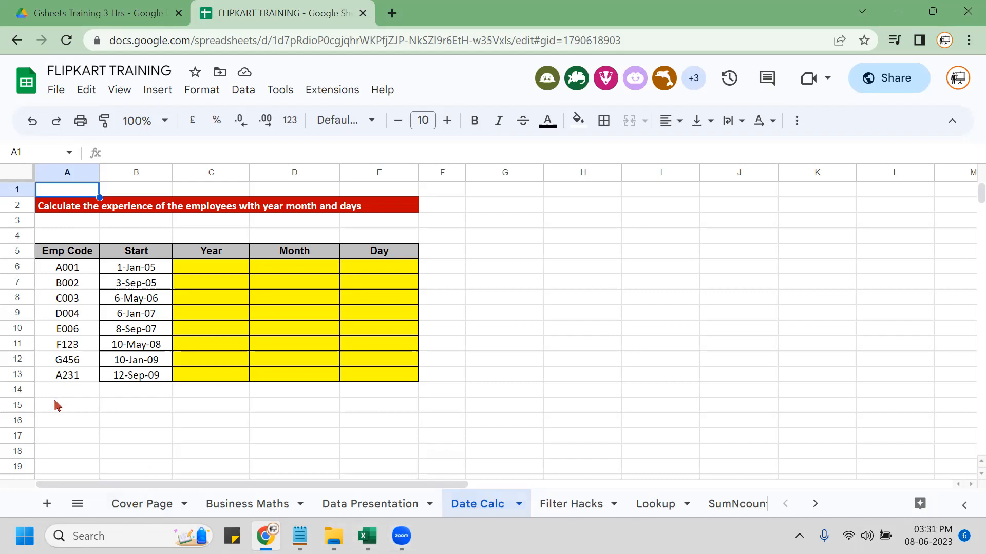
left_click(73, 285)
left_click(80, 253)
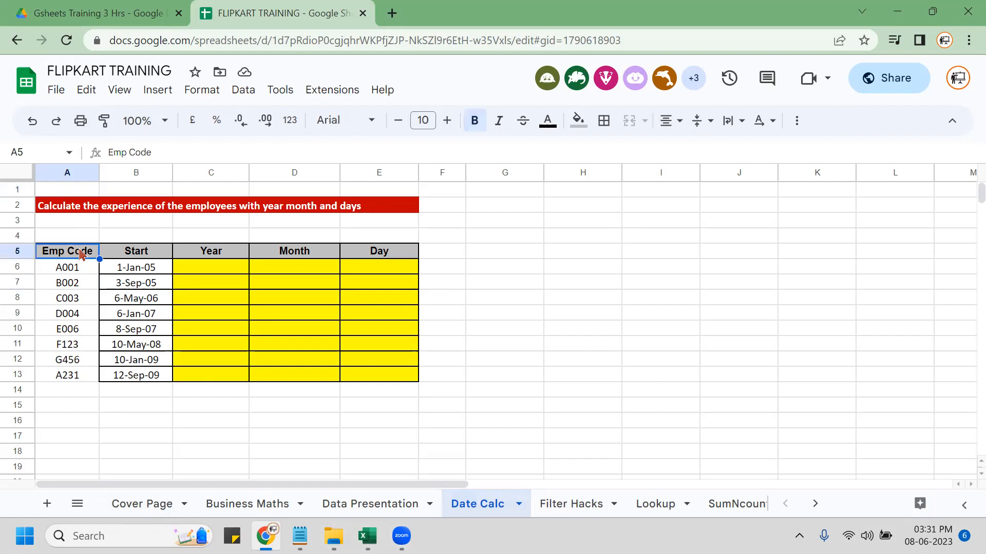
key("ctrl+shift+Down")
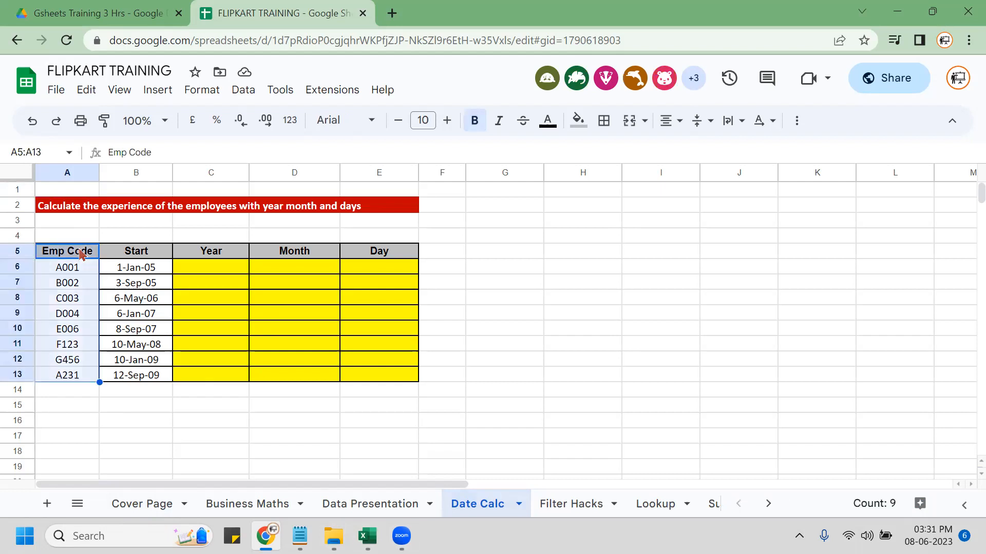
left_click(151, 256)
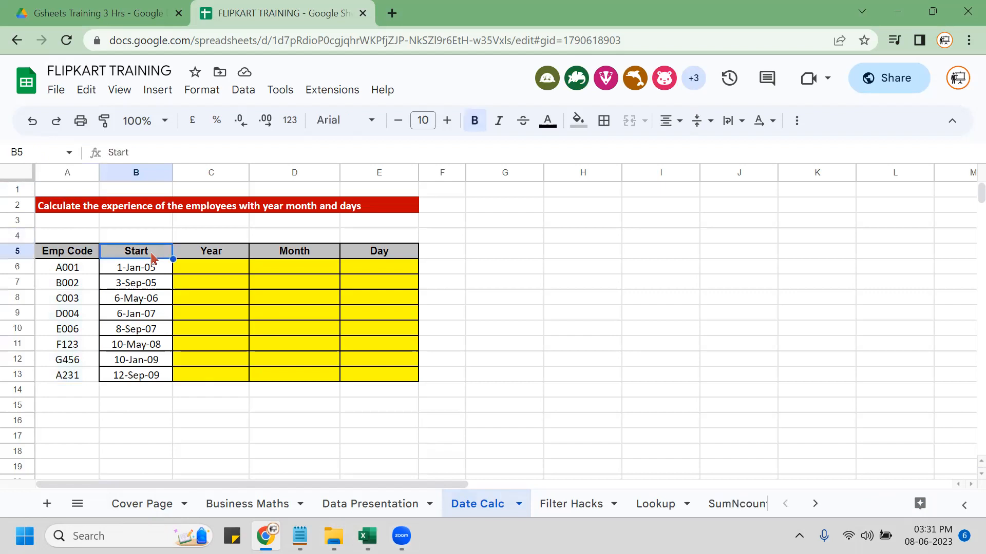
key("ctrl+shift+Down")
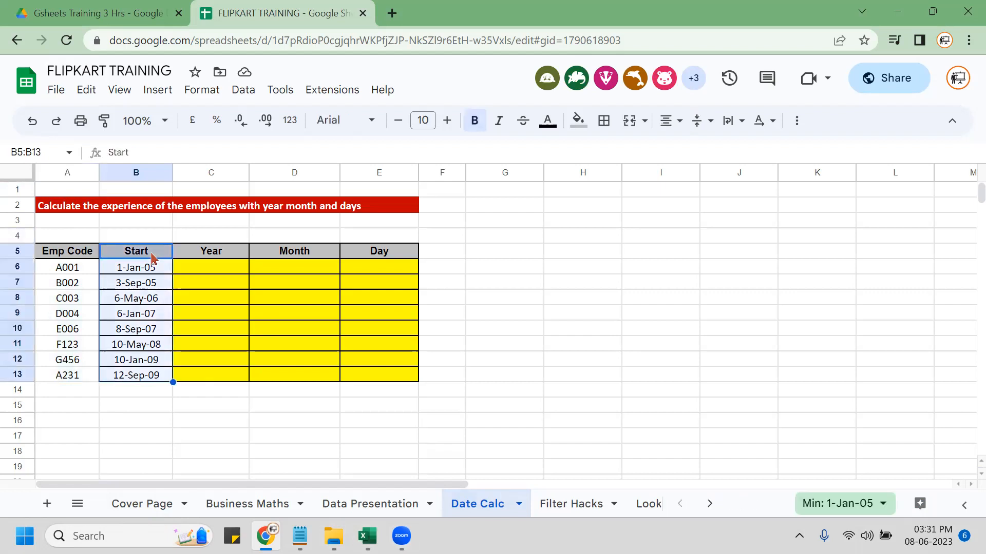
key("Down")
key("Right")
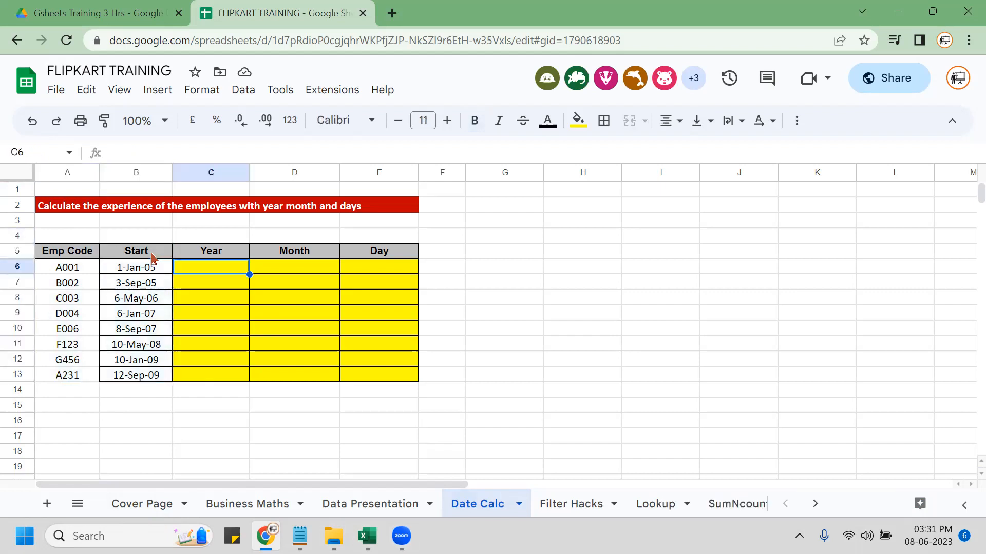
key("shift+Right")
key("shift+Right")
key("shift+Down")
key("shift+Down")
key("shift+Down")
key("shift+Down")
key("shift+Down")
key("shift+Down")
key("shift+Down")
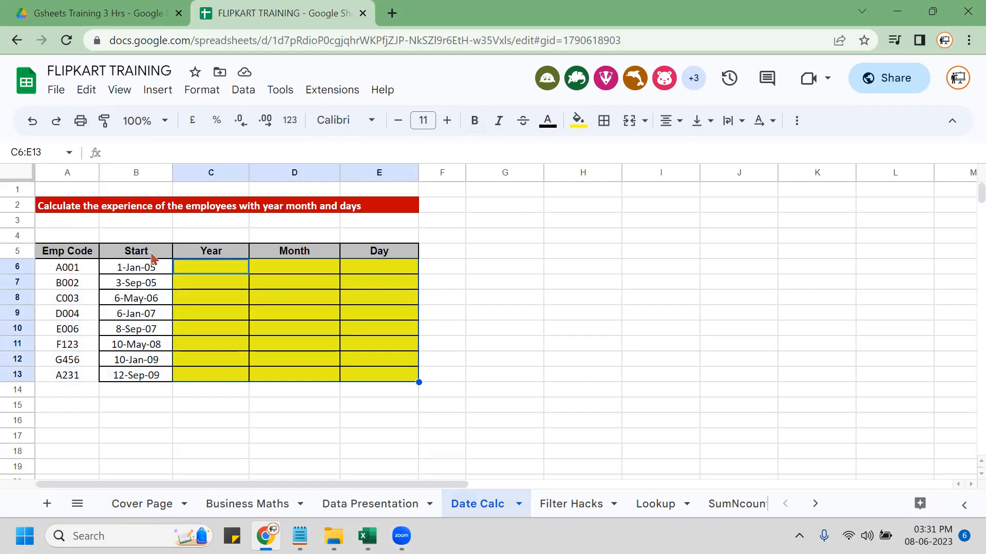
left_click(222, 284)
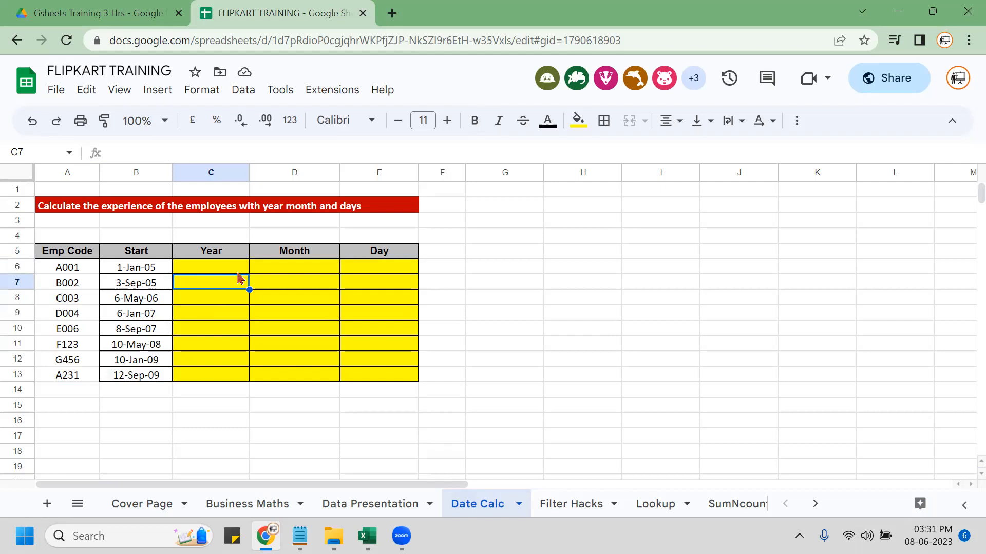
Add a bold, centred 'DATEDIF' label in cell G2.
left_click(527, 209)
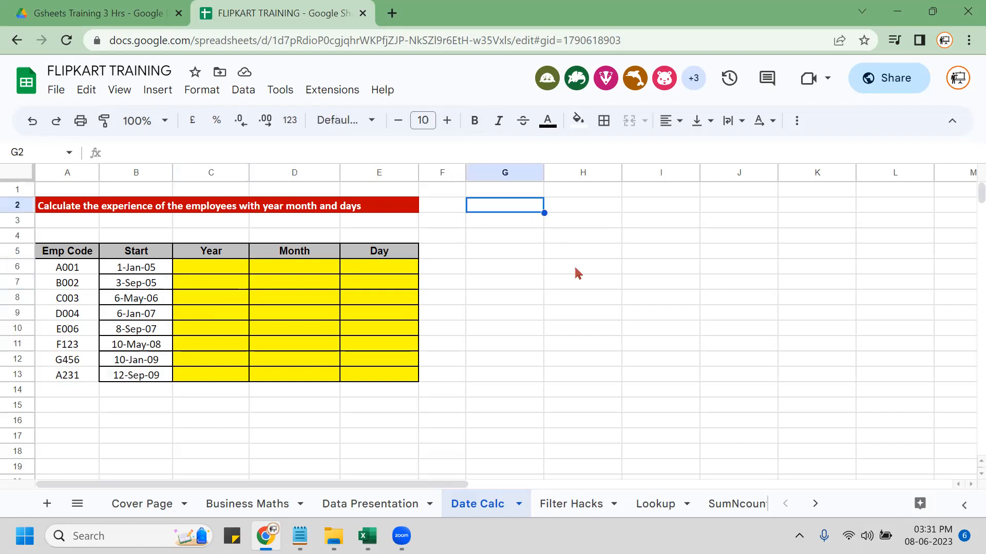
type("DATEDIF")
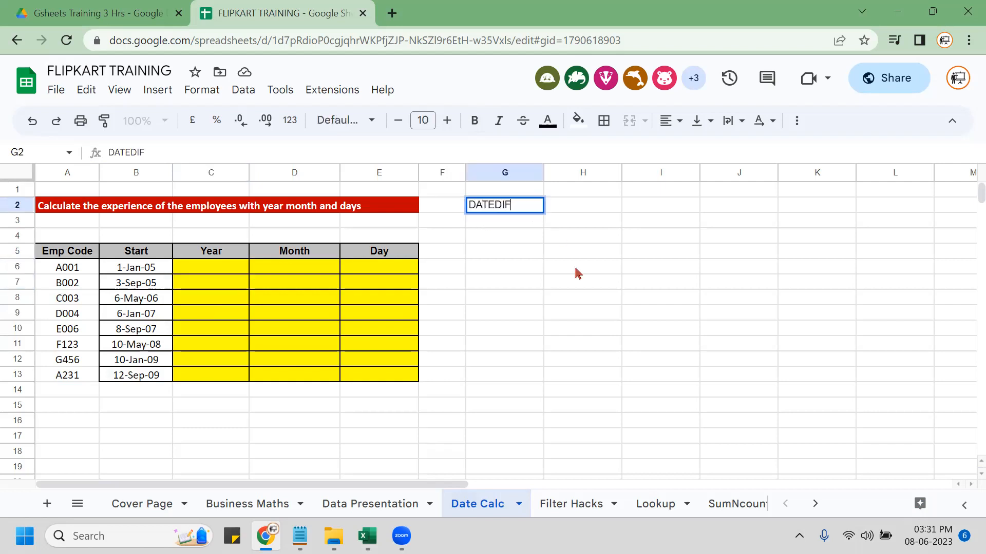
key("Return")
key("Up")
key("ctrl+b")
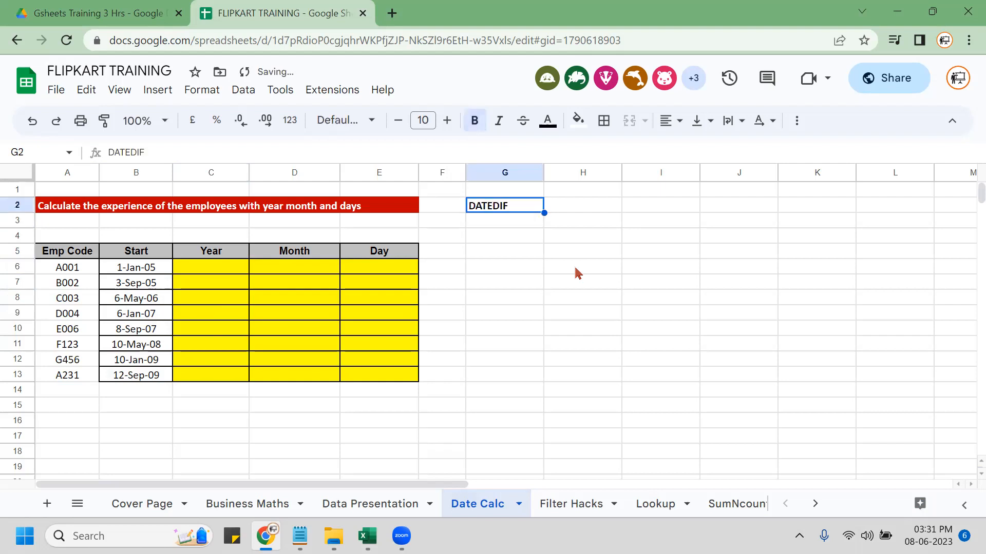
key("alt+h")
key("a")
key("c")
Start a =DATEDIF( formula in C6, cancel it, and switch to the Excel workbook.
key("Down")
key("Down")
key("Down")
key("Down")
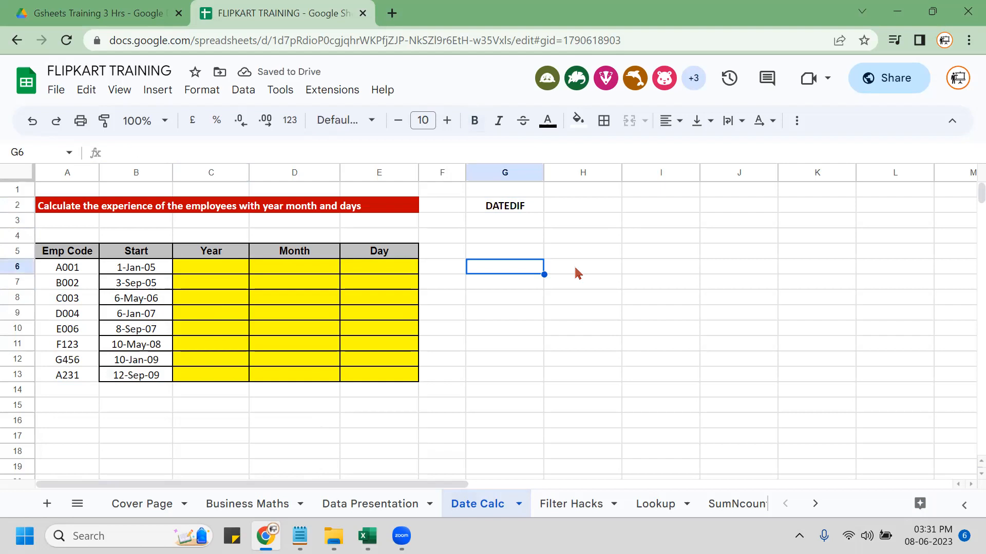
key("Left")
key("Left")
key("Left")
key("Left")
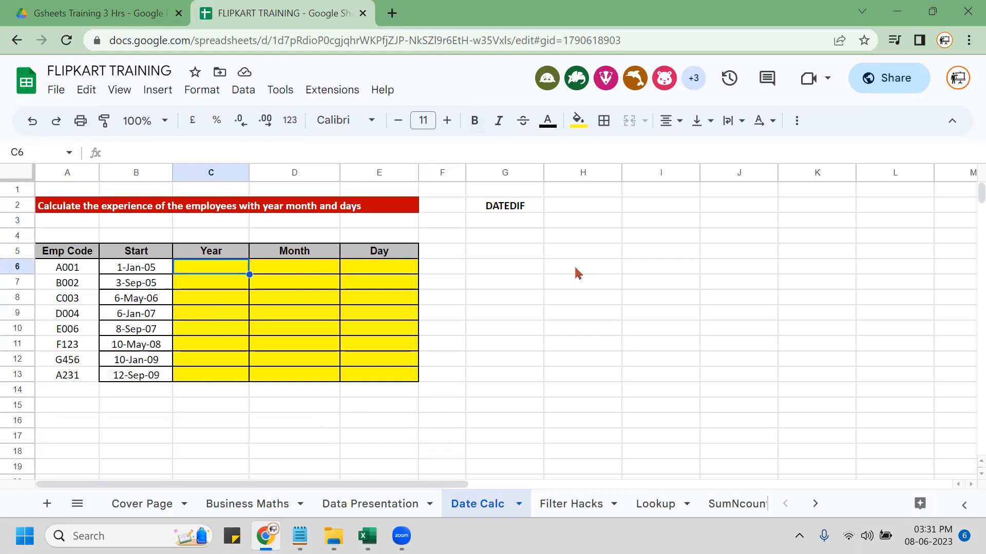
type("=")
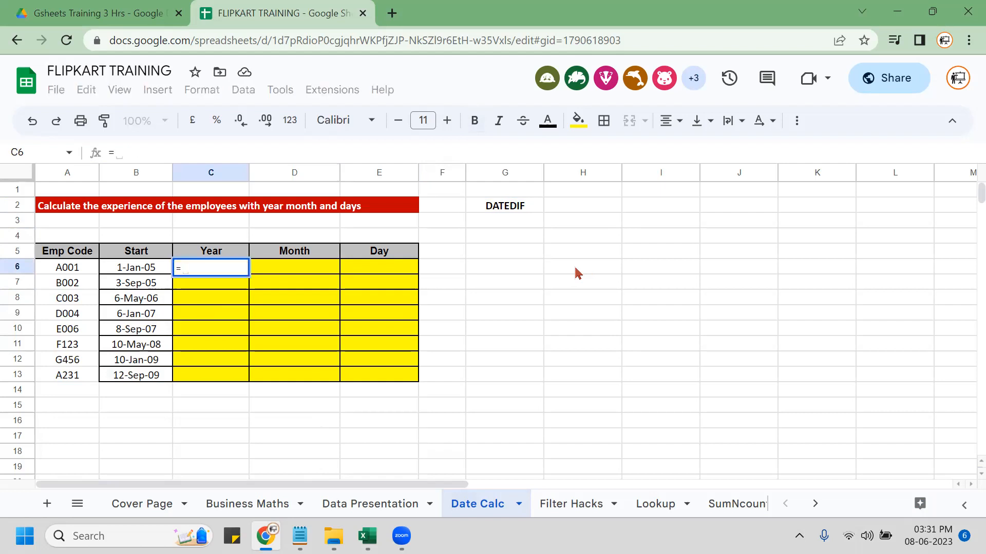
type("DATEDIF(")
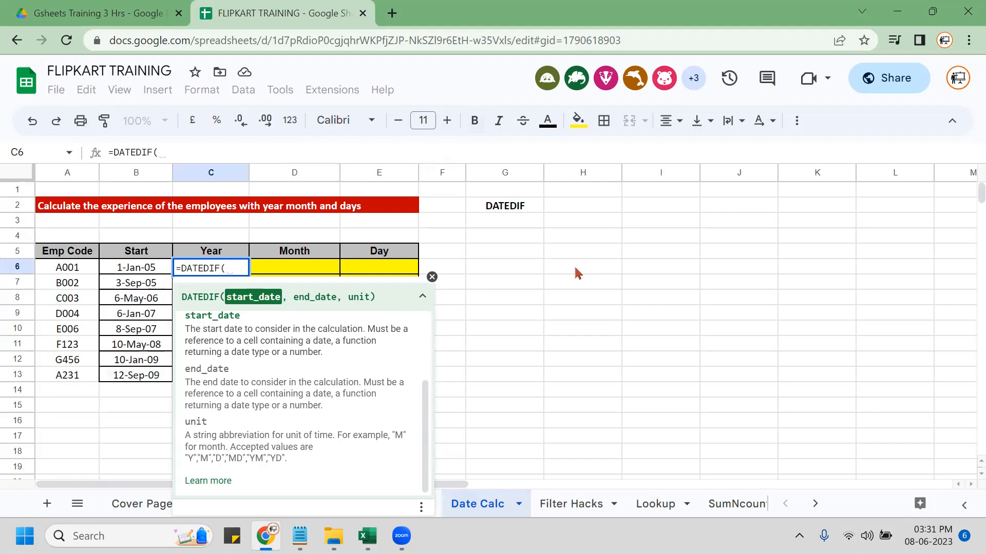
key("Escape")
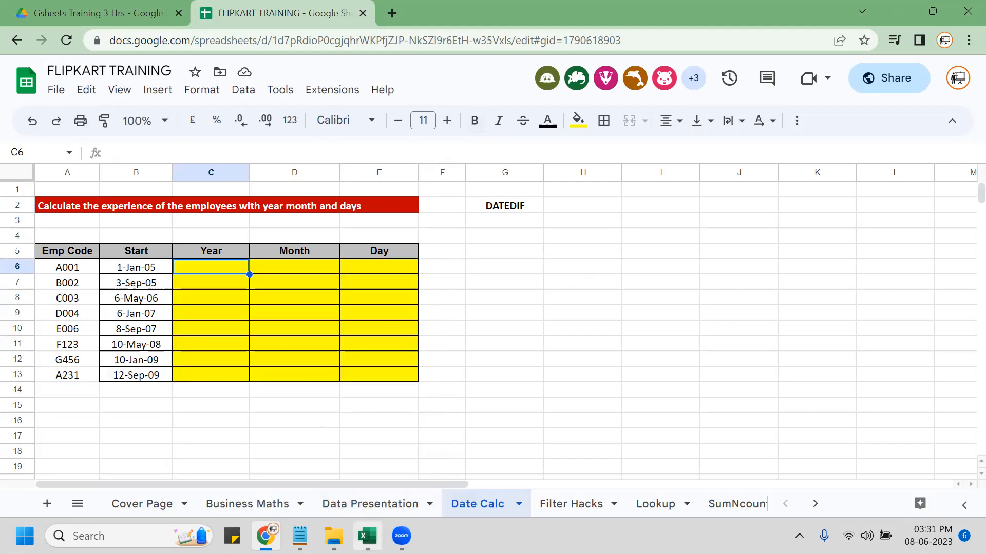
left_click(368, 536)
left_click(498, 226)
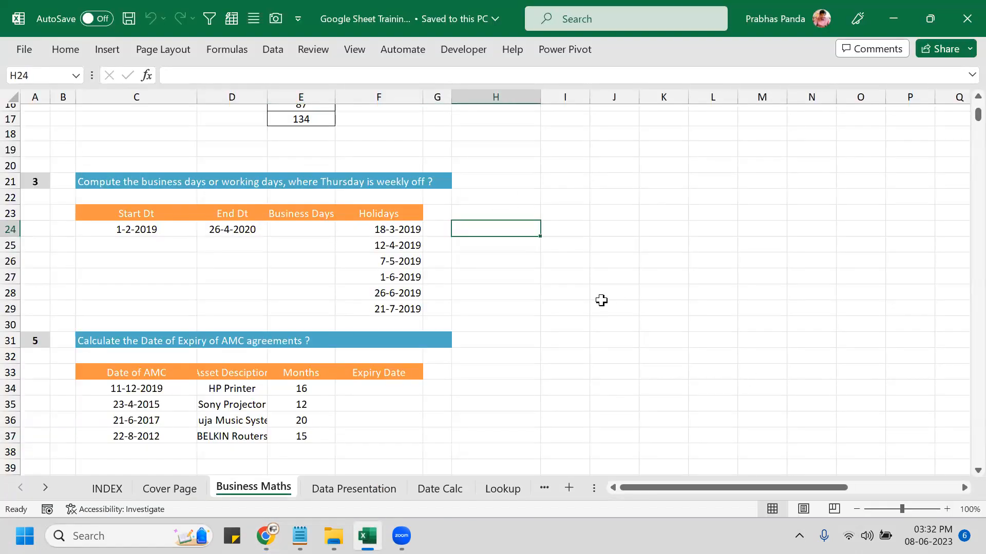
Open Excel's Date Calc sheet and start a =DATEDIF( entry in C6.
left_click(436, 488)
left_click(217, 190)
type("=")
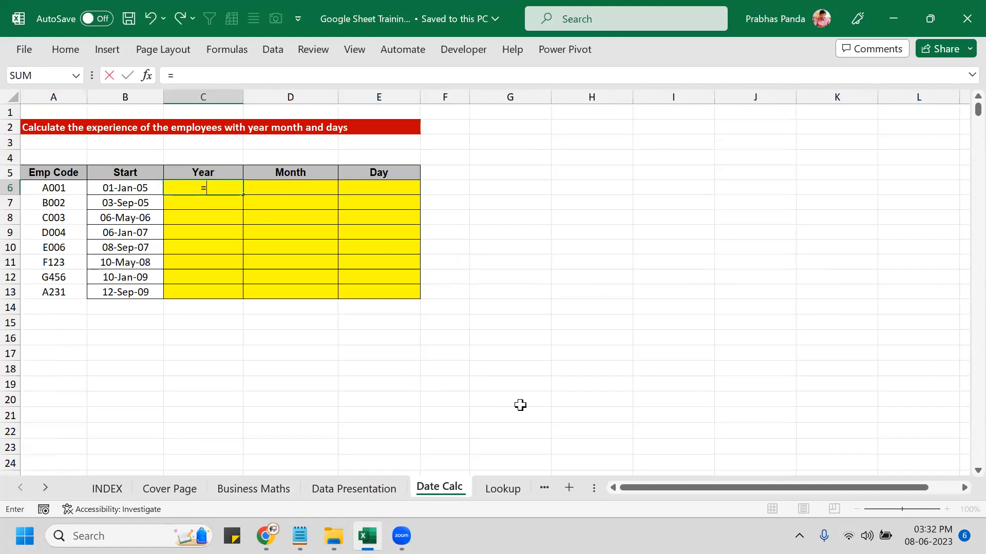
type("DATEDIF(")
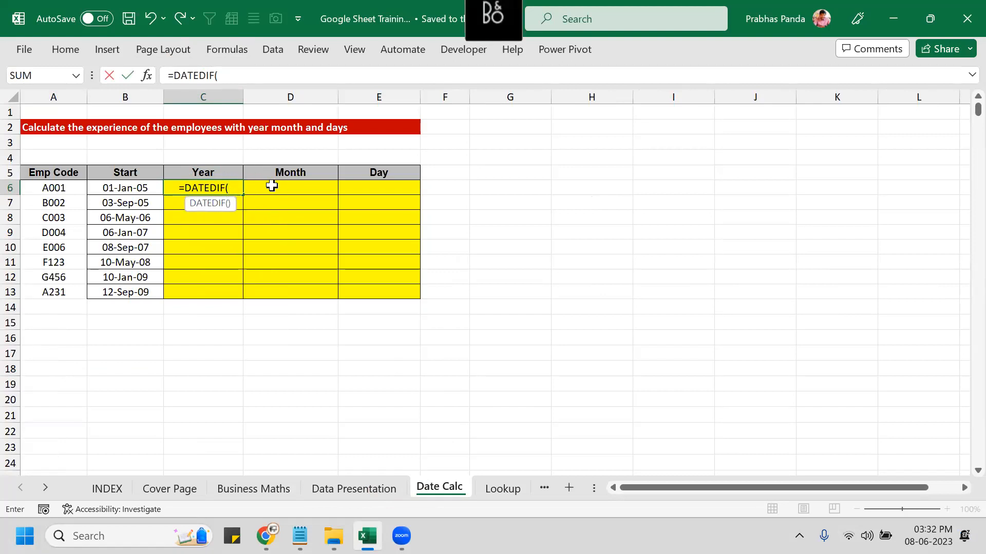
left_click(901, 24)
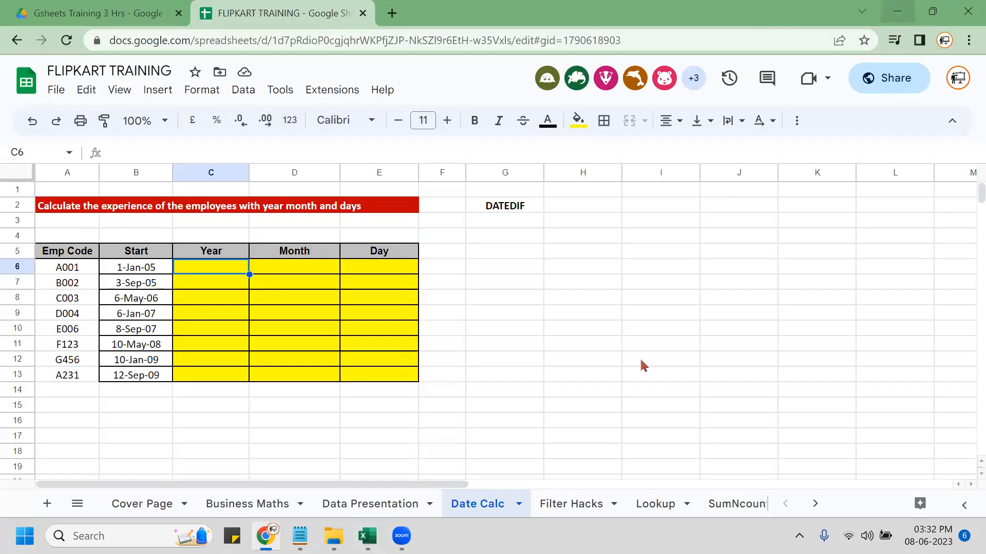
Cancel the Excel DATEDIF entry, minimise Excel, and begin =DATEDIF( in Google Sheets.
key("alt+Tab")
key("Escape")
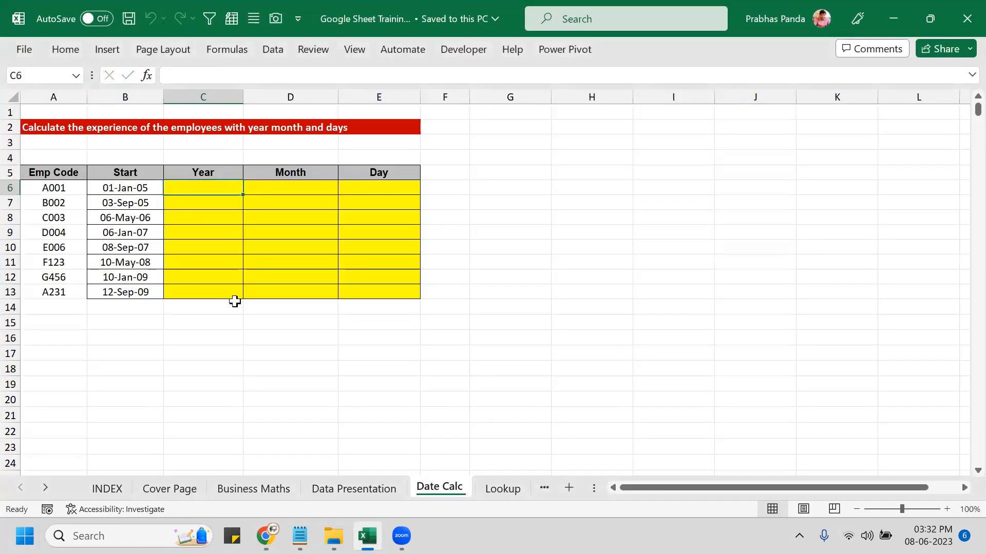
left_click(893, 19)
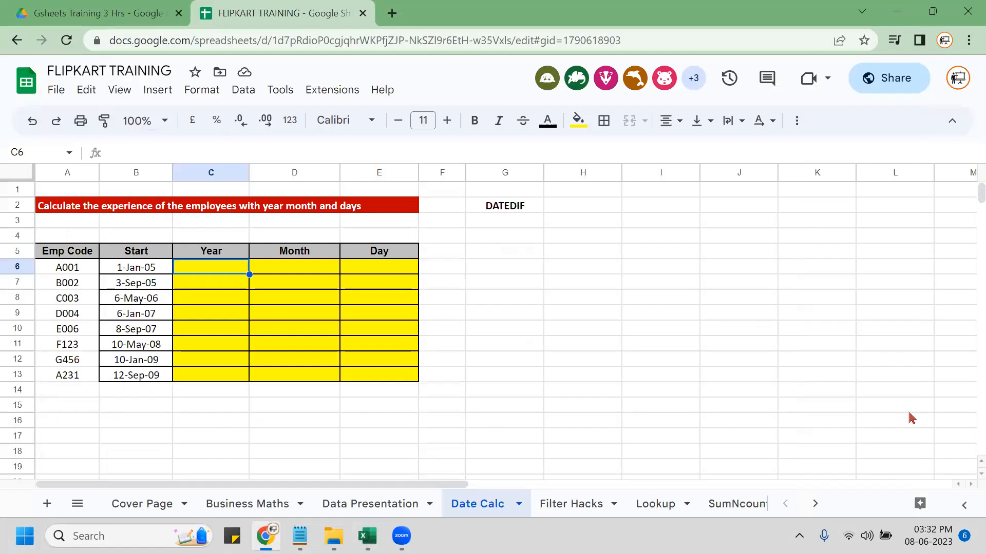
type("=DATEDIF(")
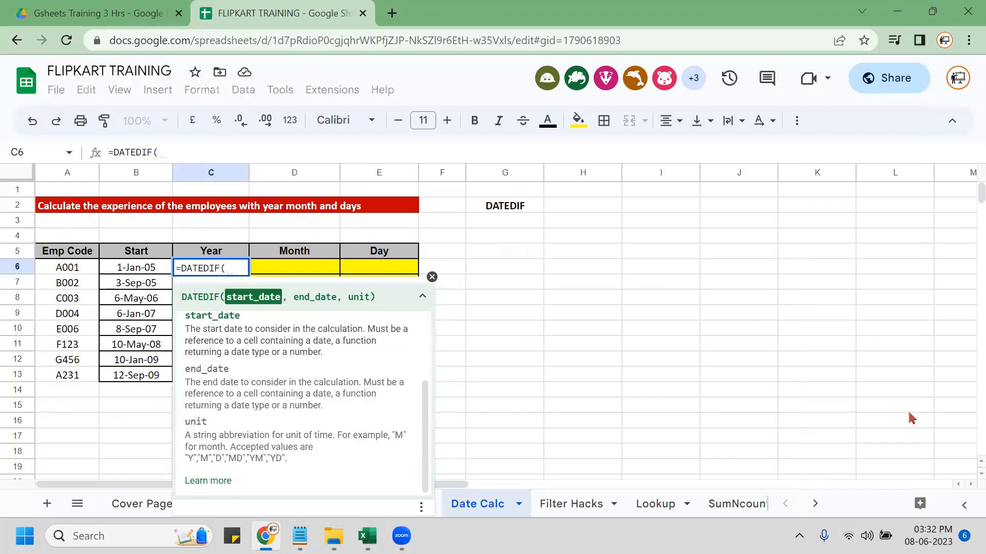
Complete =DATEDIF(B6,TODAY(),C4) in C6 and inspect its #NUM! error.
key("Left")
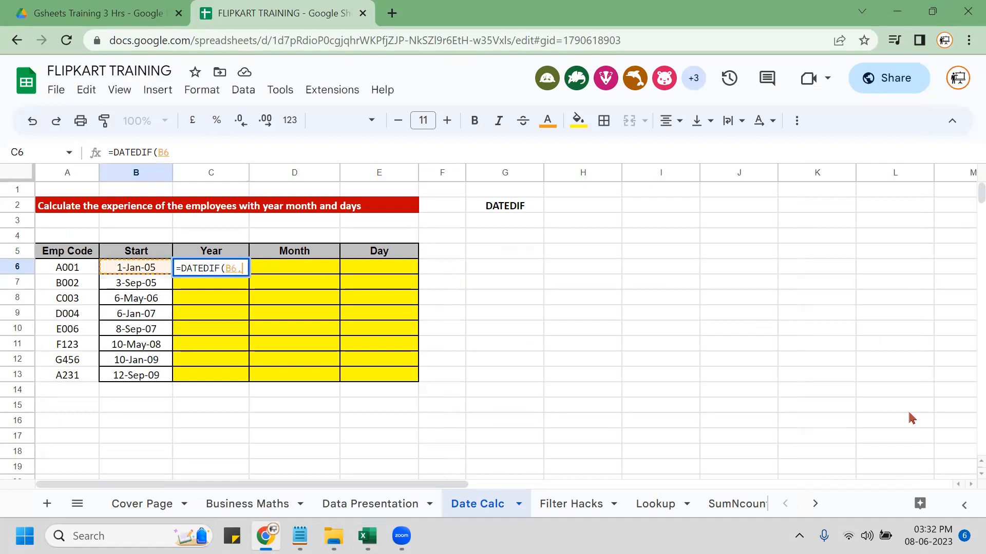
type(",")
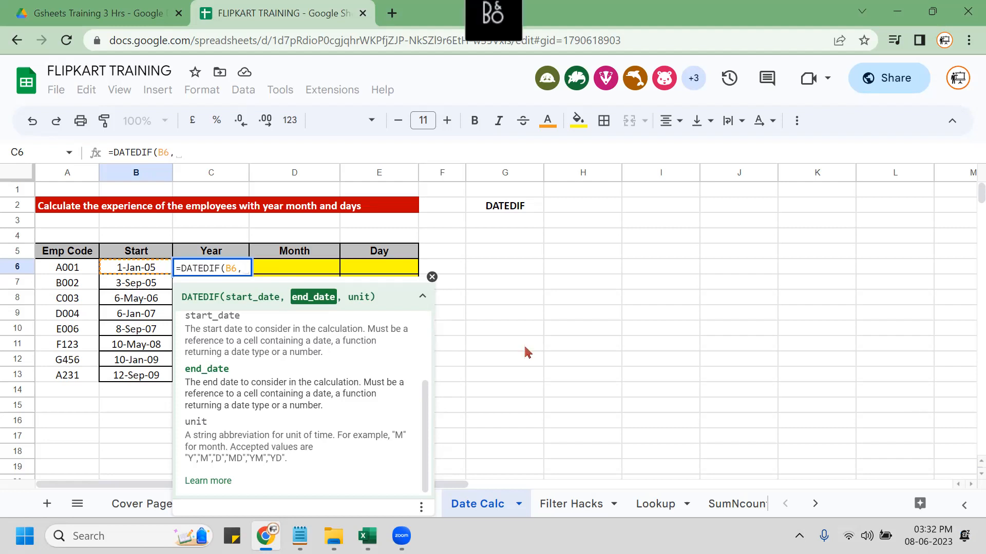
type("TODAY()")
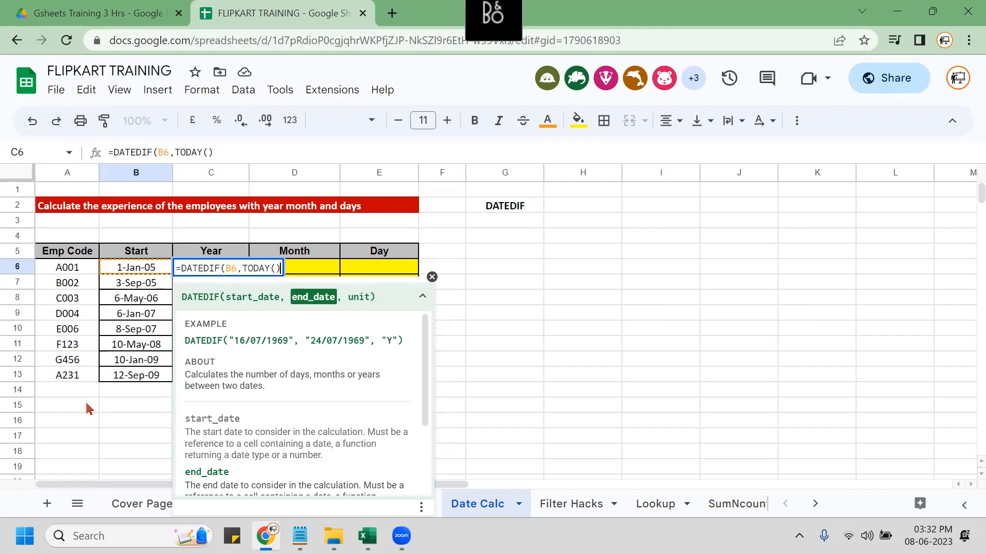
type(",")
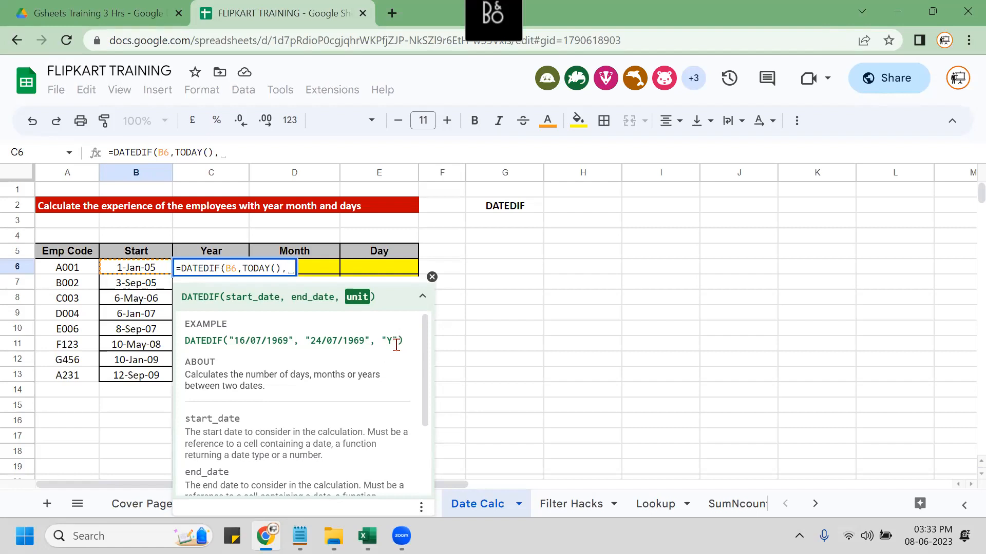
left_click(220, 237)
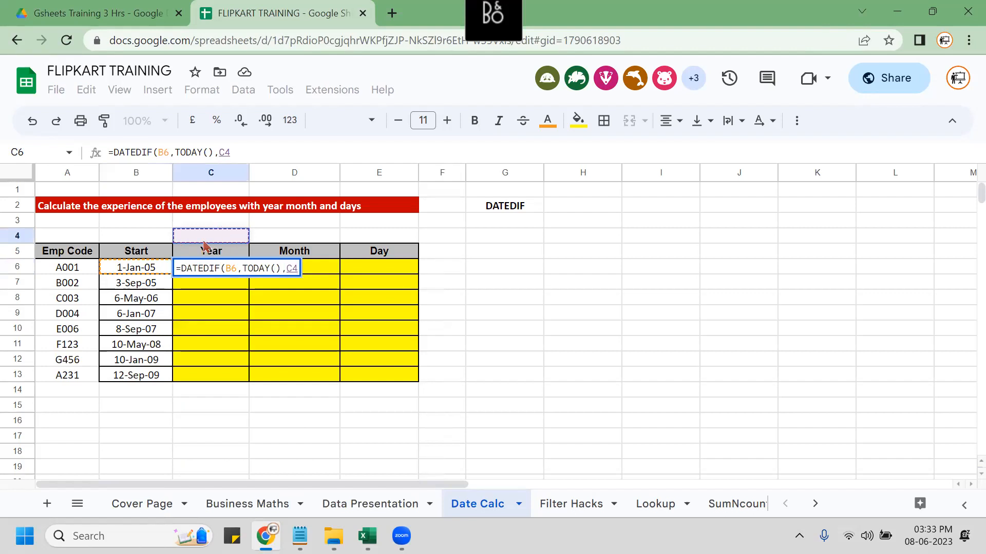
type(")")
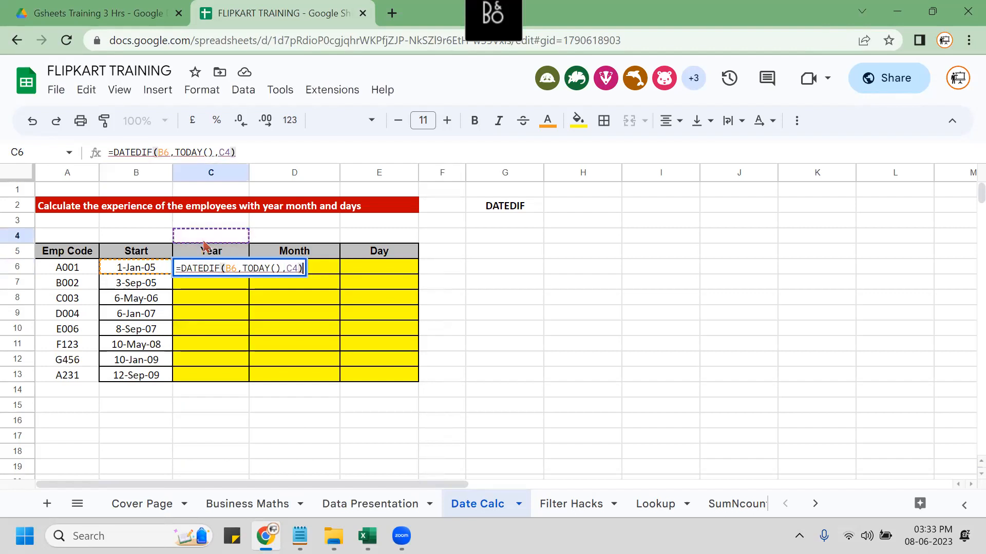
key("Return")
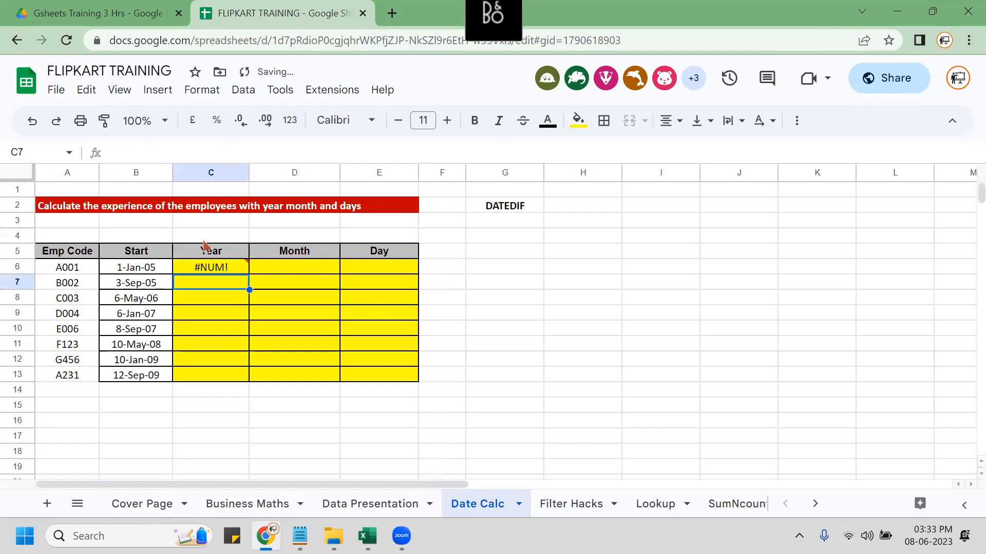
left_click(224, 272)
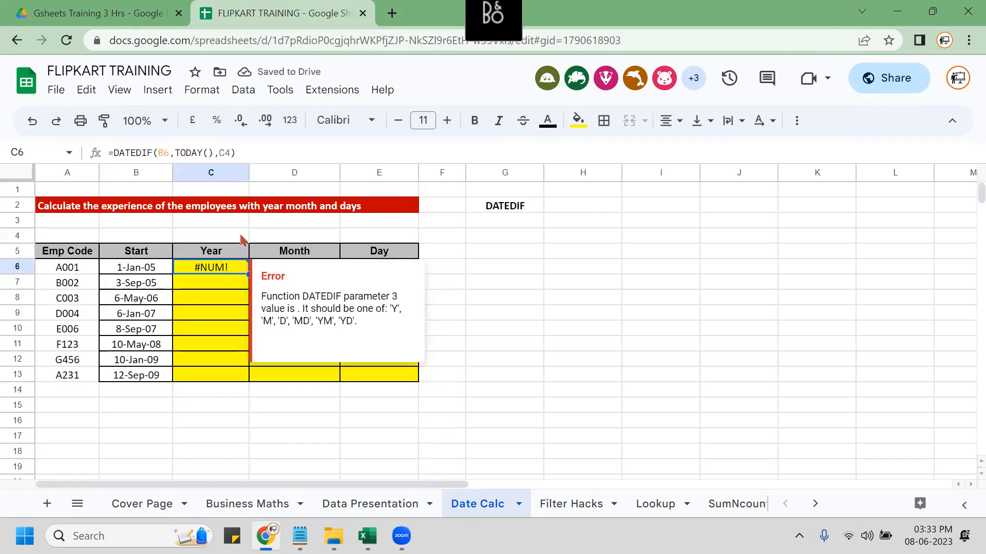
Enter the unit code Y in C4 and centre the C4:E4 unit row.
left_click(215, 239)
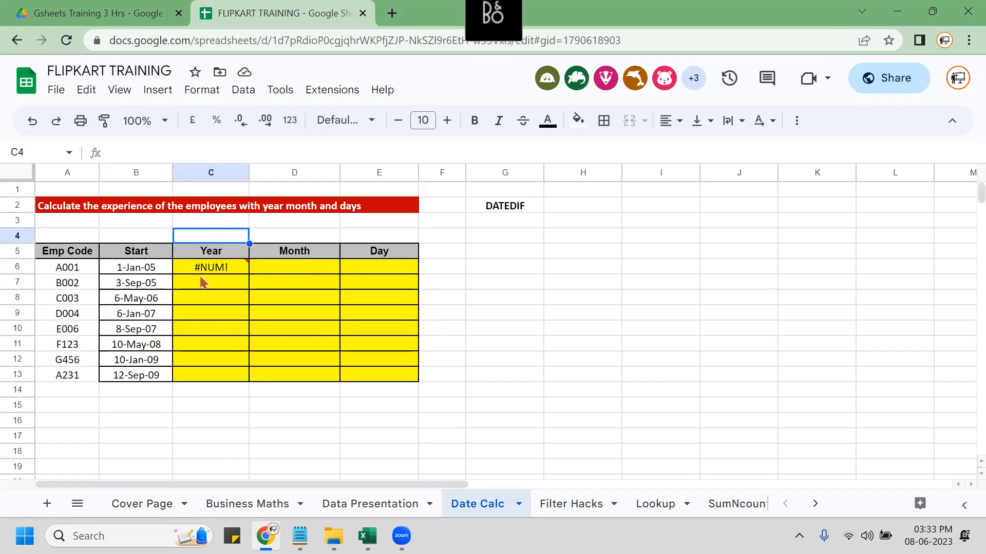
type("Y")
key("BackSpace")
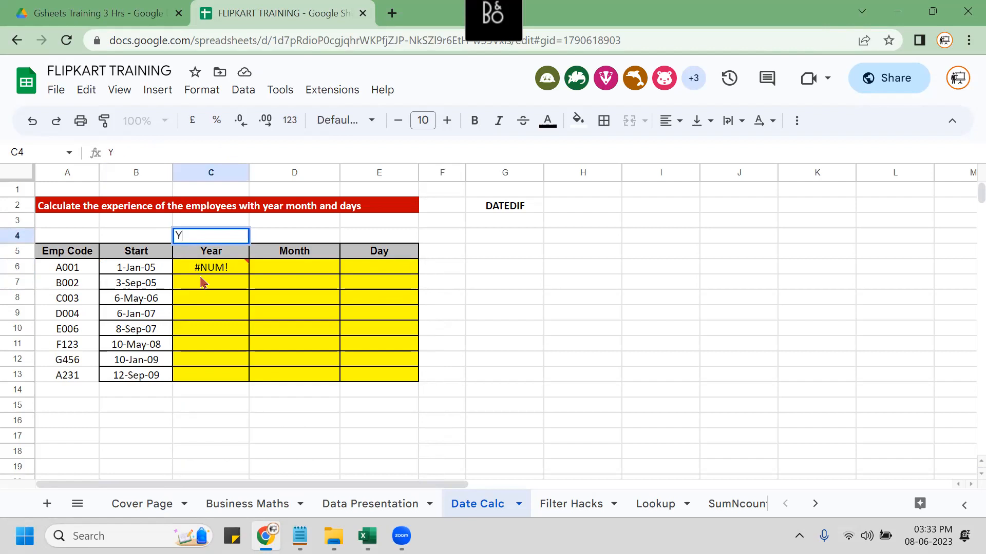
key("Return")
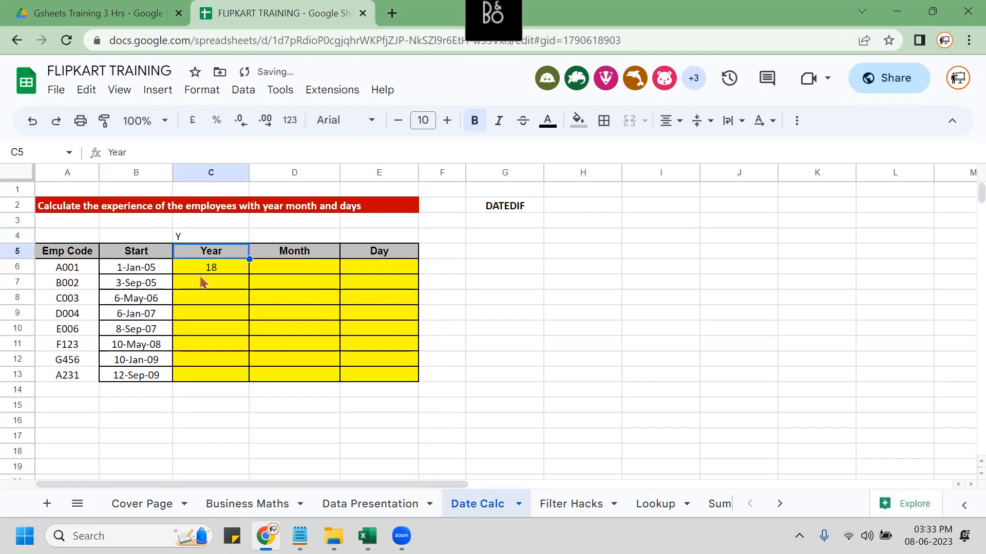
key("Up")
key("shift+Right")
key("shift+Right")
key("alt+h")
key("a")
key("c")
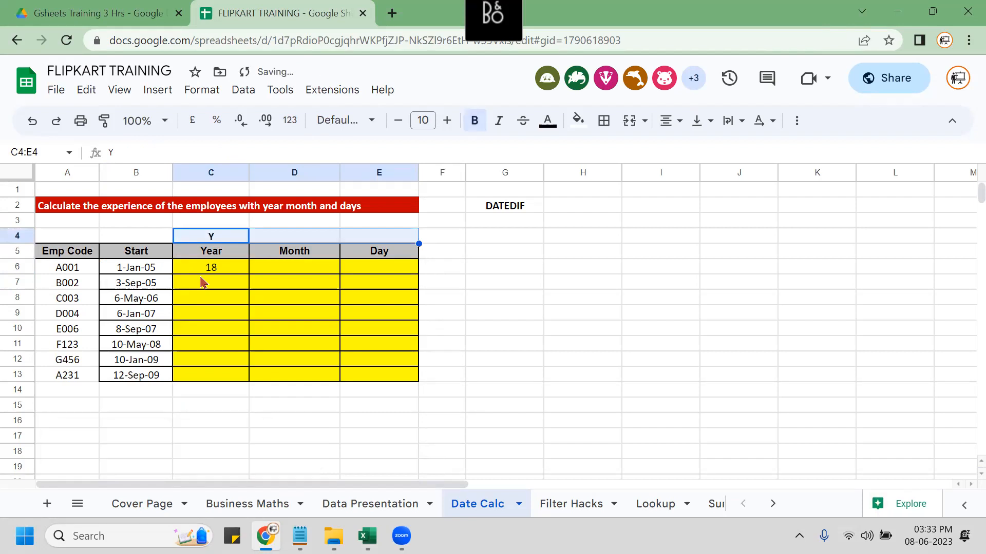
Paste C6's DATEDIF formula as bold text into C15.
key("Down")
key("Down")
key("F2")
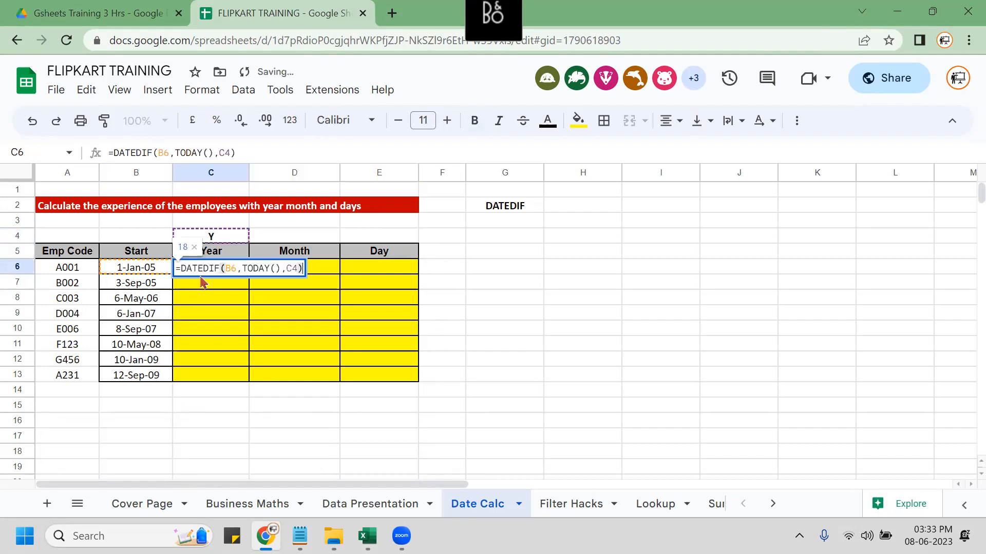
key("ctrl+a")
key("ctrl+c")
key("Return")
key("Down")
key("Down")
key("Down")
key("Down")
key("Down")
key("Down")
key("Down")
key("Down")
type("'")
key("ctrl+v")
key("Return")
key("Up")
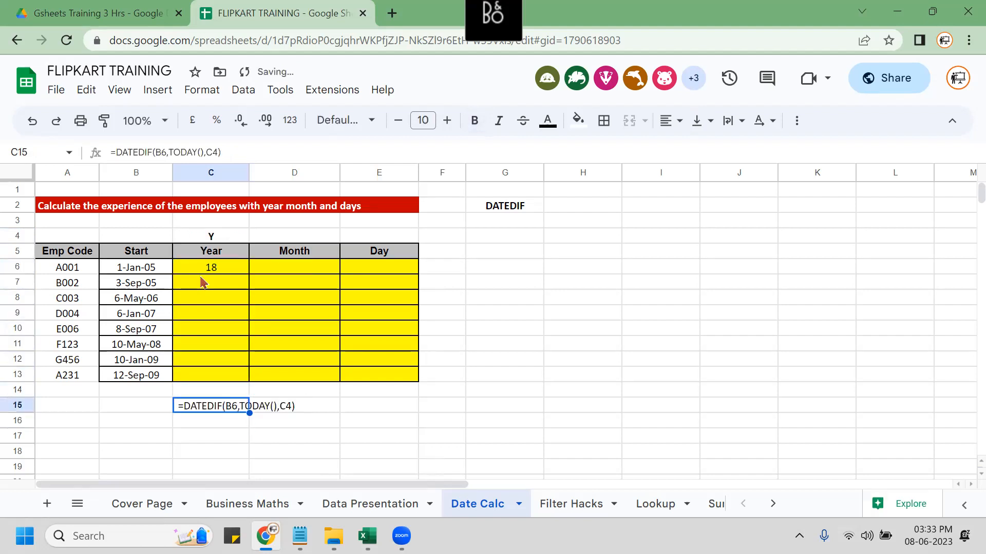
key("ctrl+b")
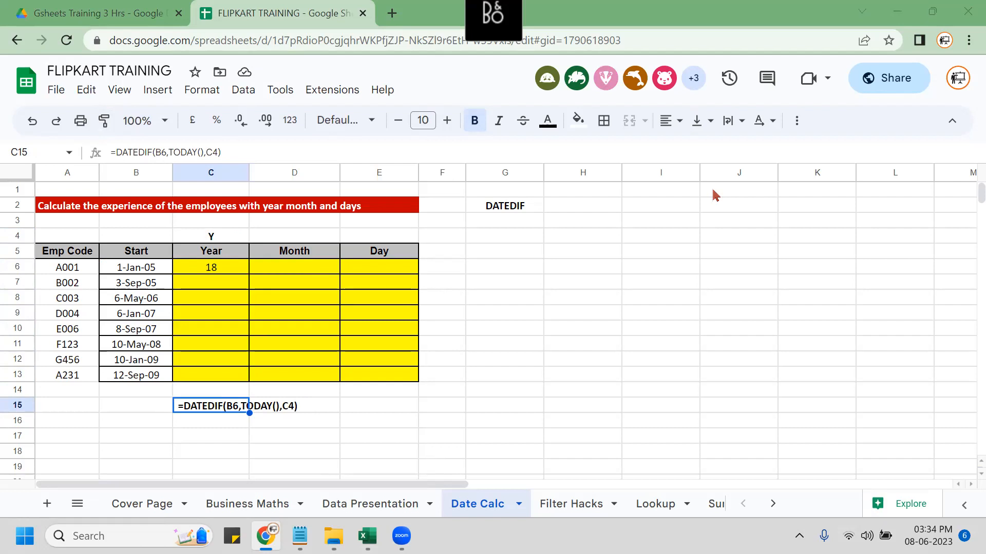
Enter unit codes M in D4 and D in E4.
left_click(300, 313)
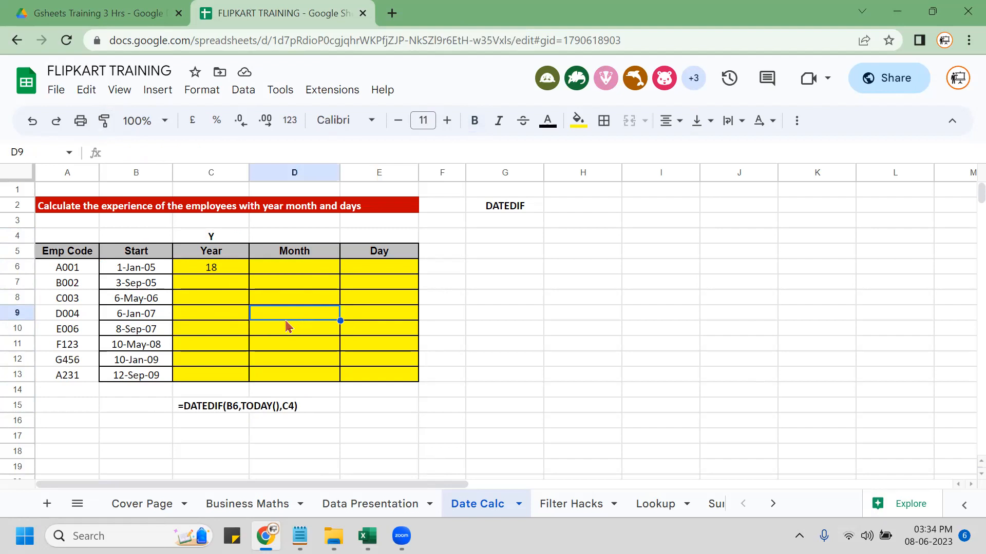
left_click(292, 271)
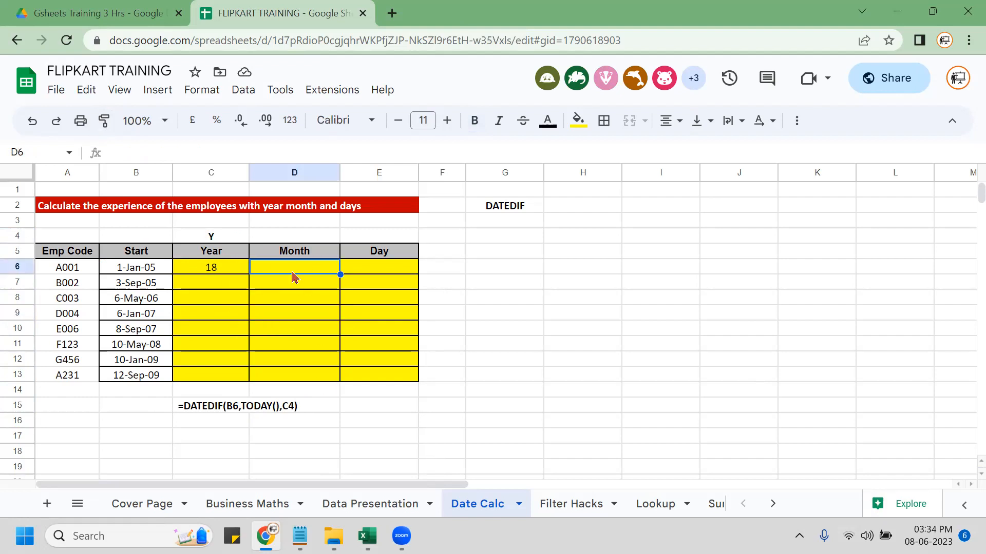
left_click(299, 235)
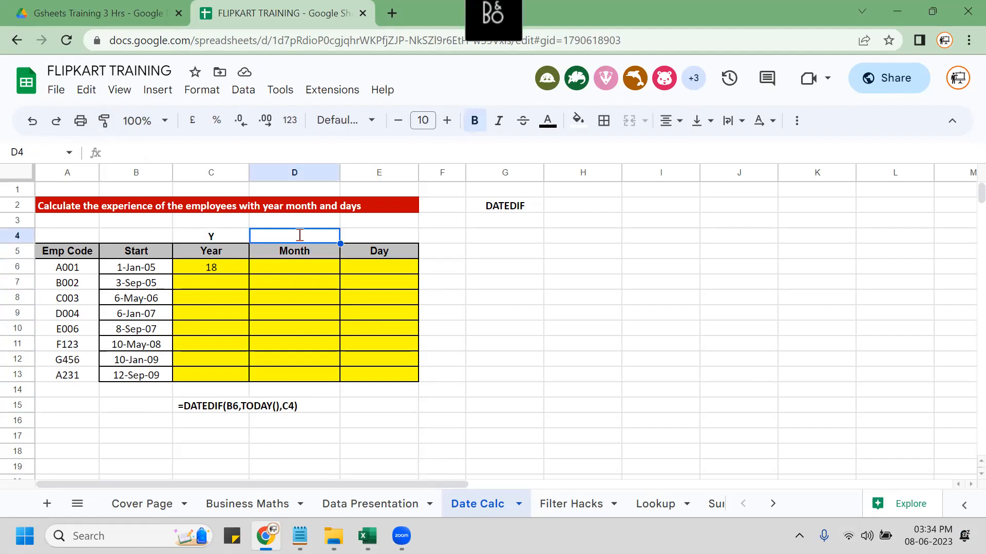
type("M")
key("Delete")
key("Tab")
type("D")
key("Delete")
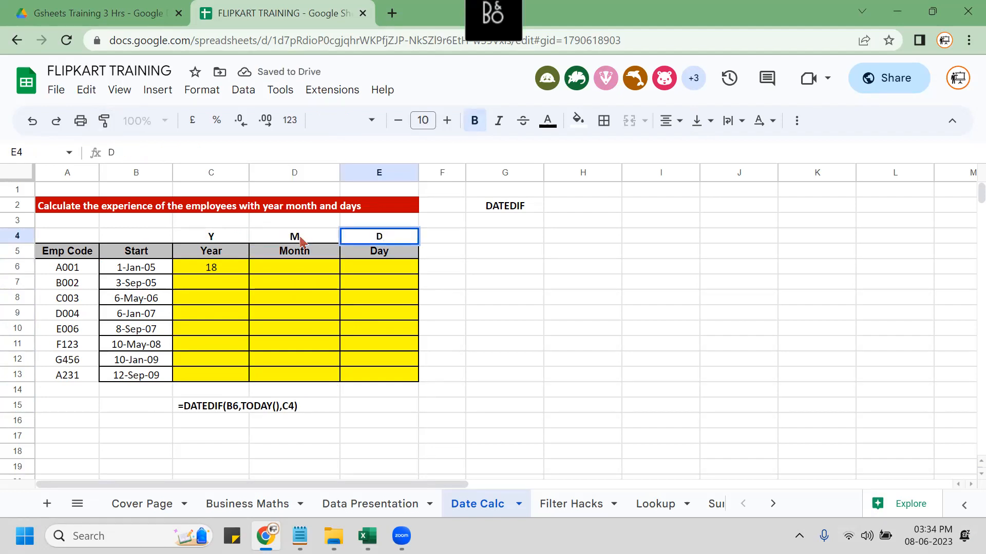
key("Down")
key("Down")
Re-pick C4 as the unit argument in C6's =DATEDIF(B6,TODAY(),C4) formula.
left_click(216, 272)
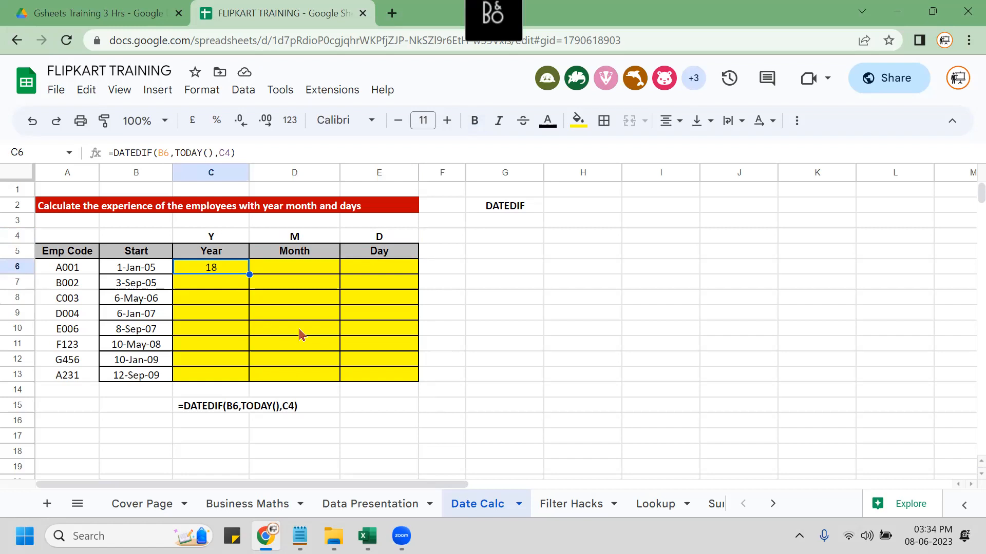
key("F2")
key("BackSpace")
key("BackSpace")
key("BackSpace")
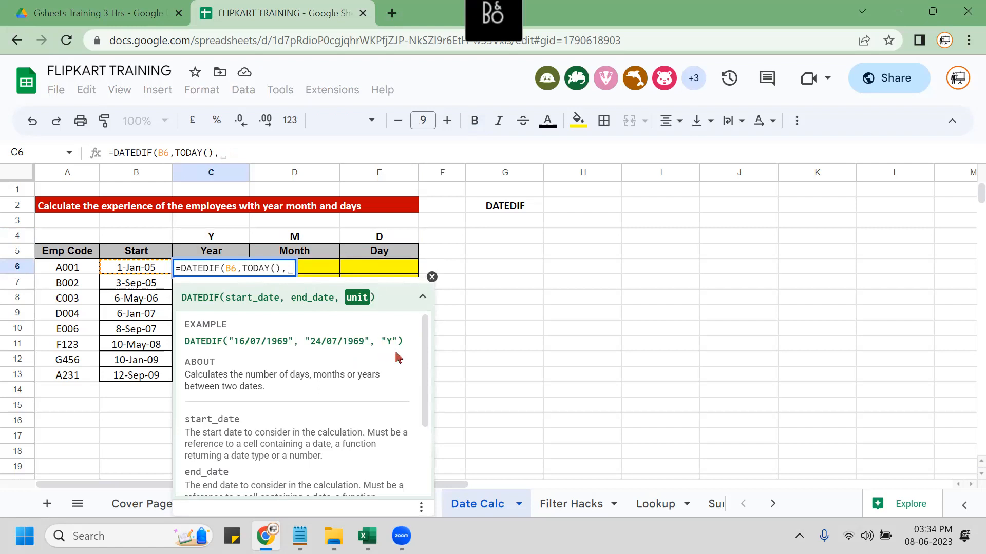
left_click(201, 239)
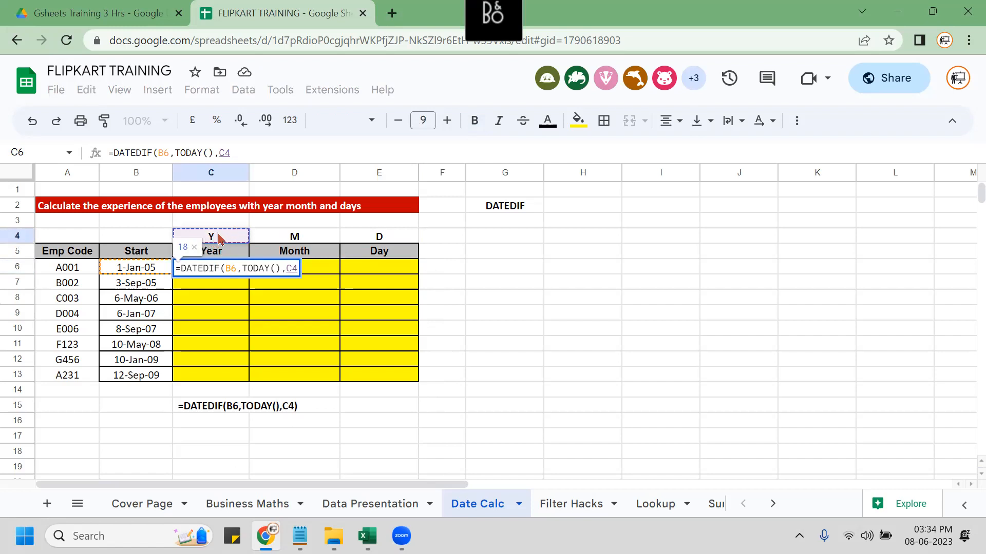
type(")")
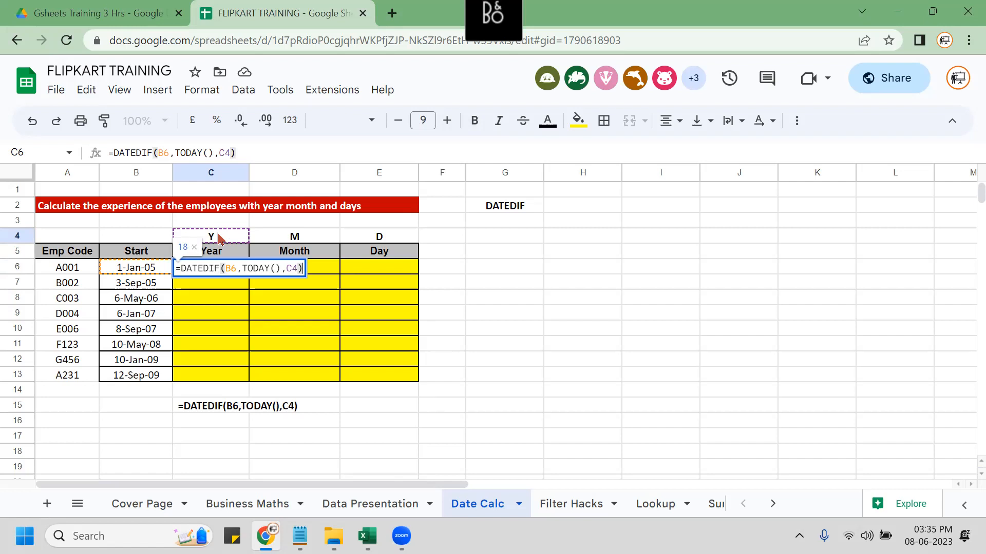
Commit =DATEDIF(B6,TODAY(),C4) in C6 and reselect C6.
key("Return")
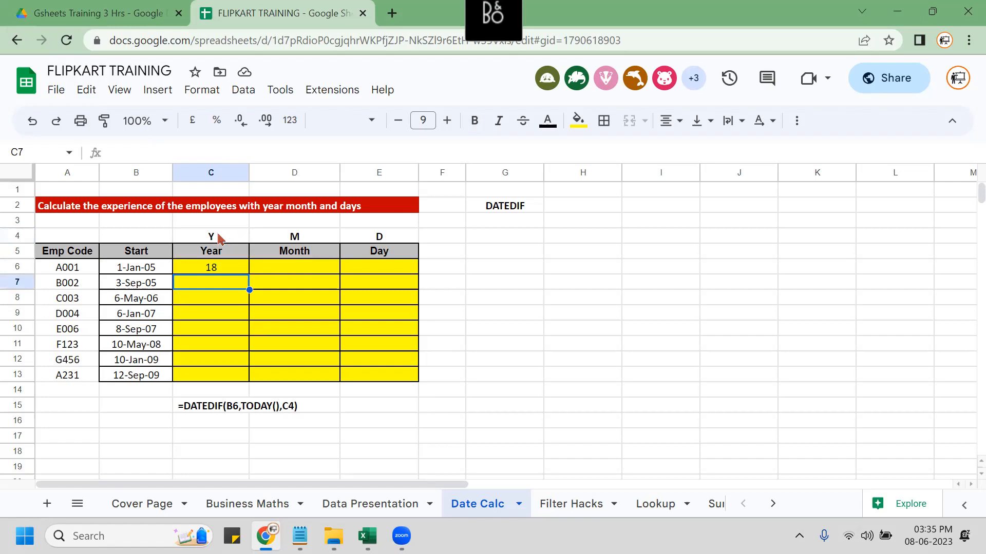
key("Up")
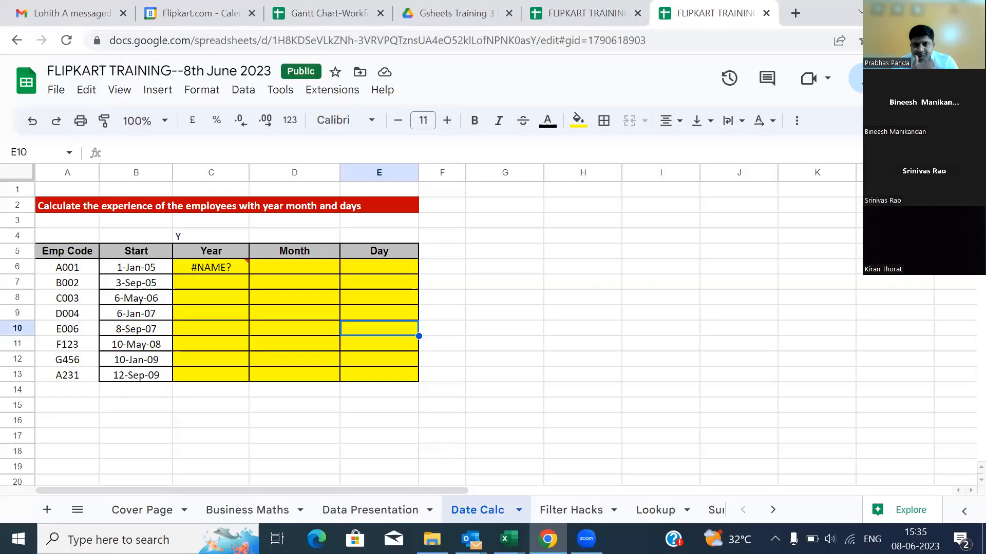
Enter a DATEDIF formula in C6 counting years from B6's start date to today.
left_click(210, 254)
left_click(209, 267)
type("=")
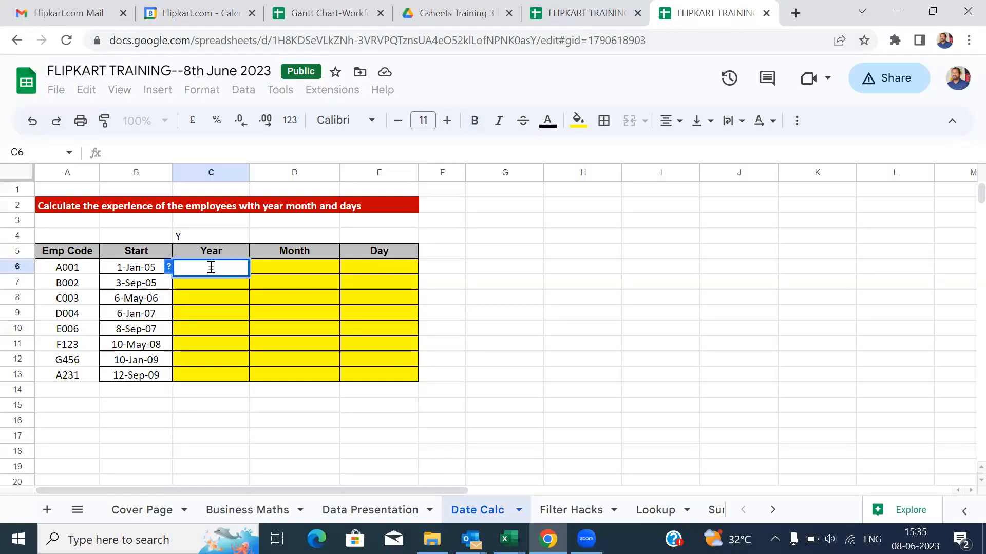
type("datedif(")
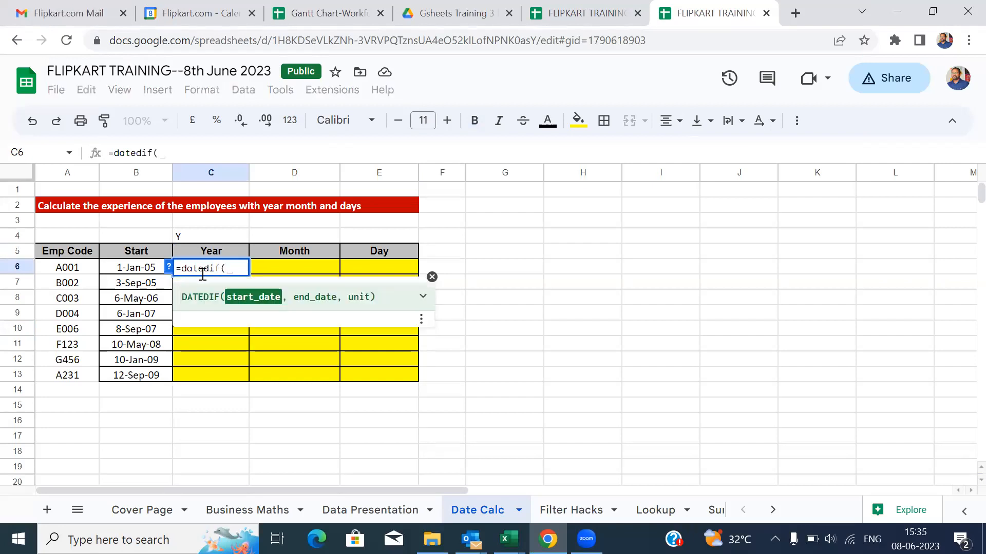
left_click(154, 269)
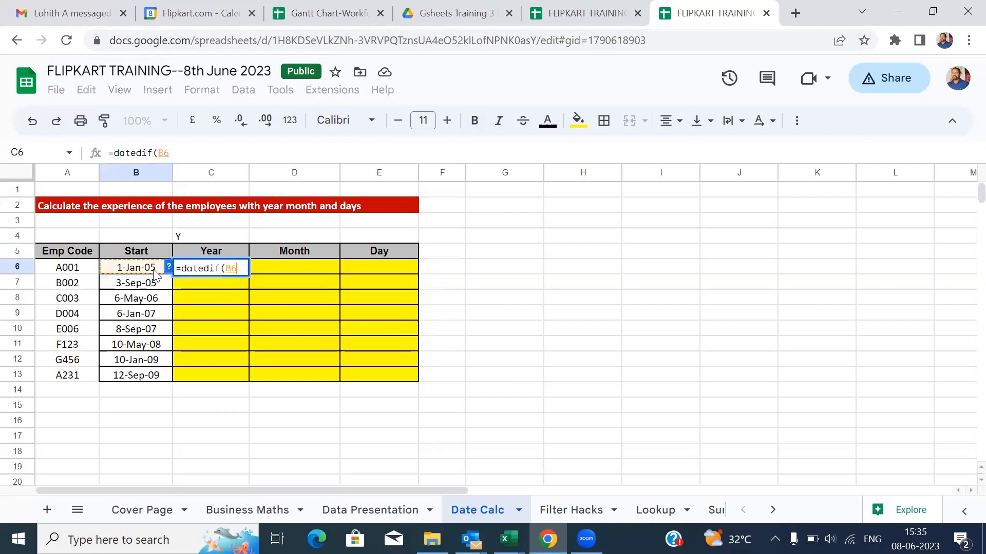
type(",")
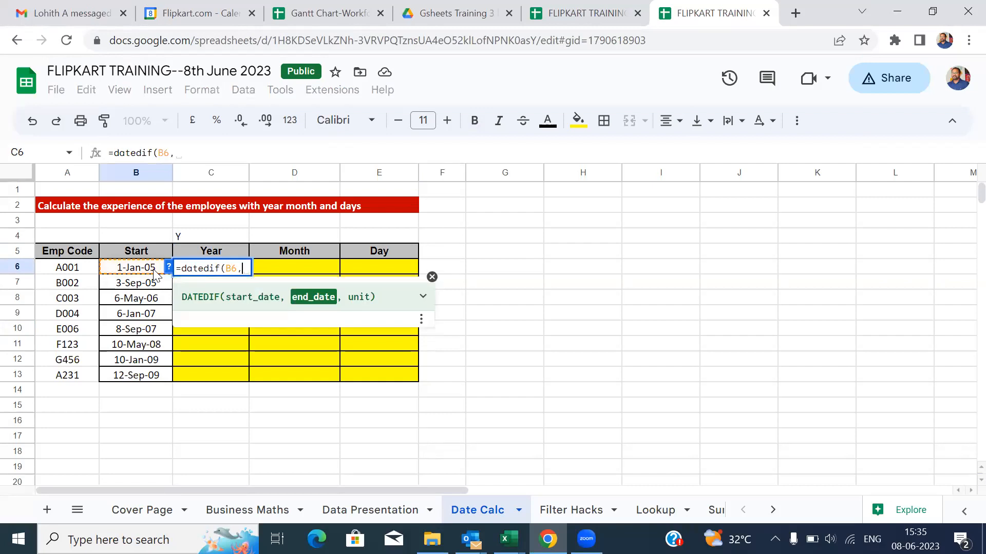
type("today()")
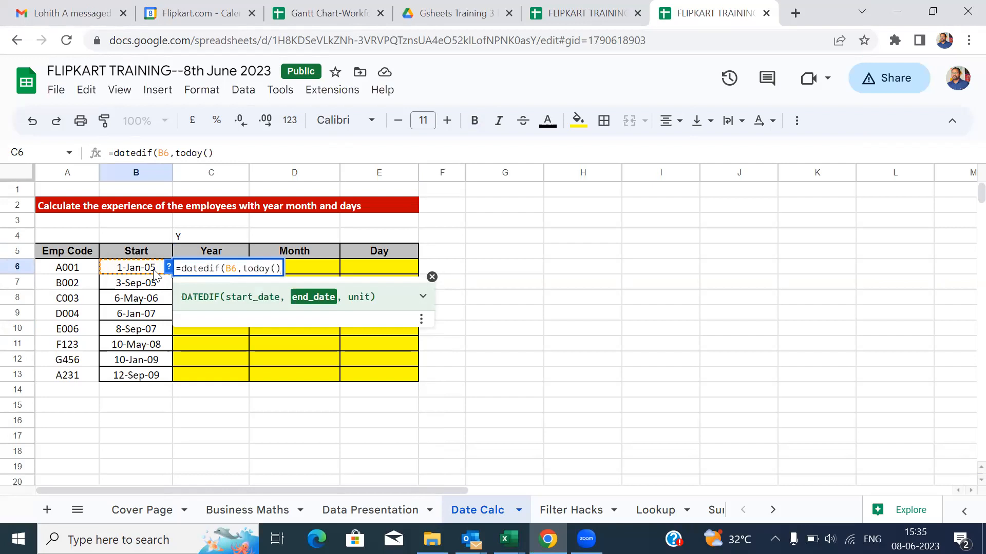
type(",")
type("\"y\")")
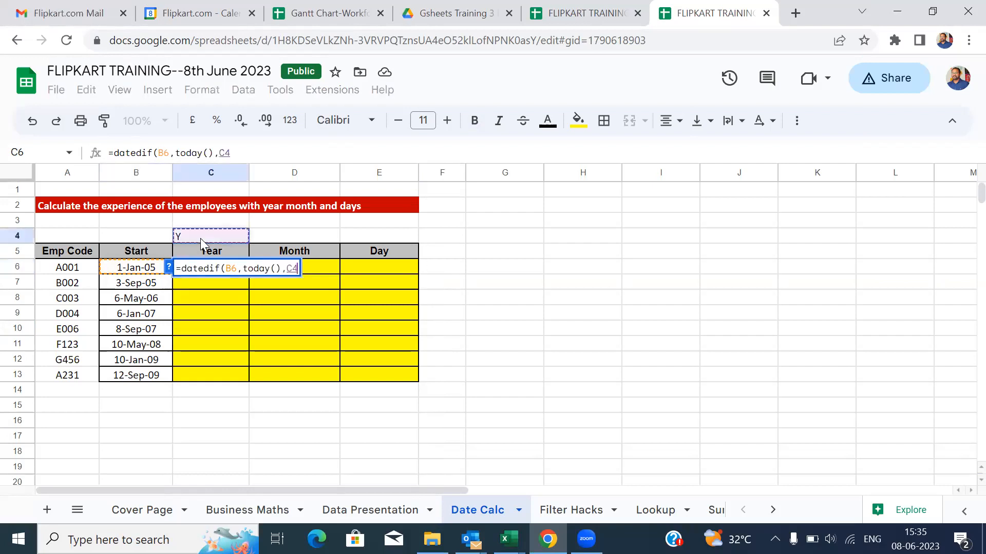
key("Return")
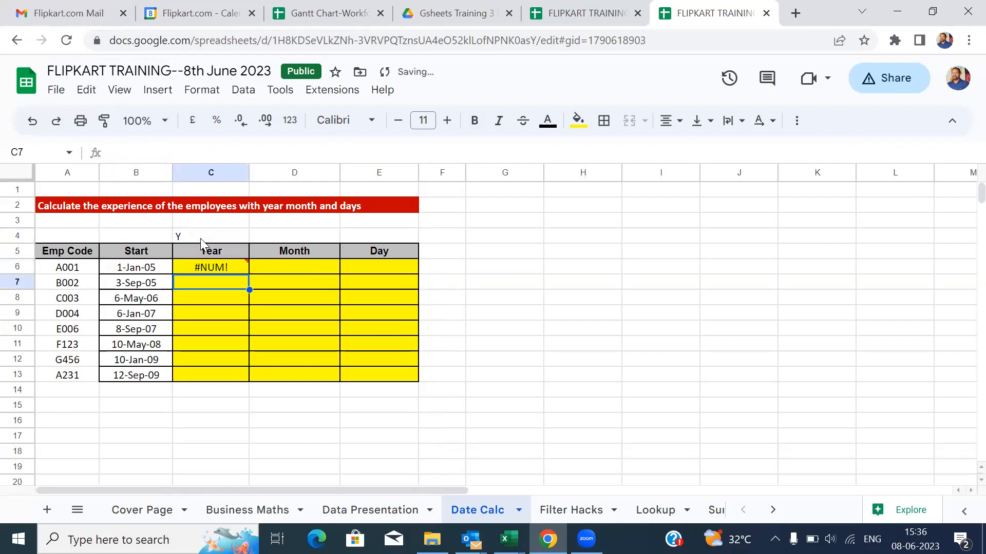
key("Up")
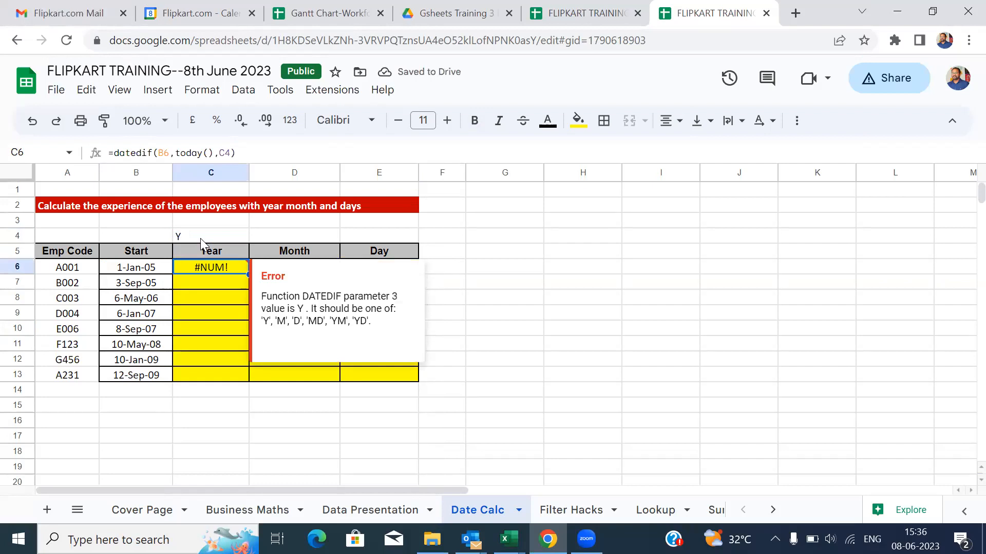
Replace the faulty unit text in C4 with a clean Y so C6 shows 18.
left_click(200, 238)
double_click(201, 238)
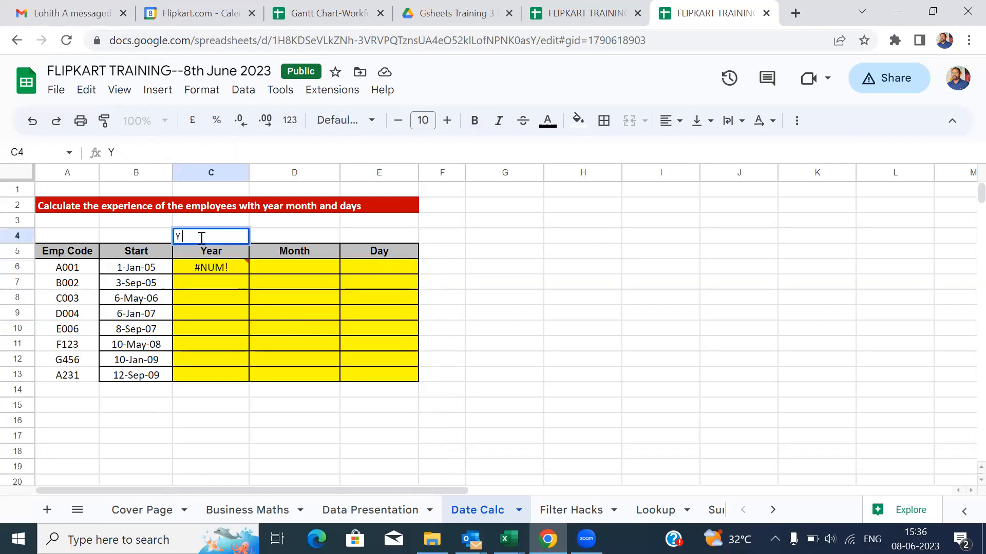
key("BackSpace")
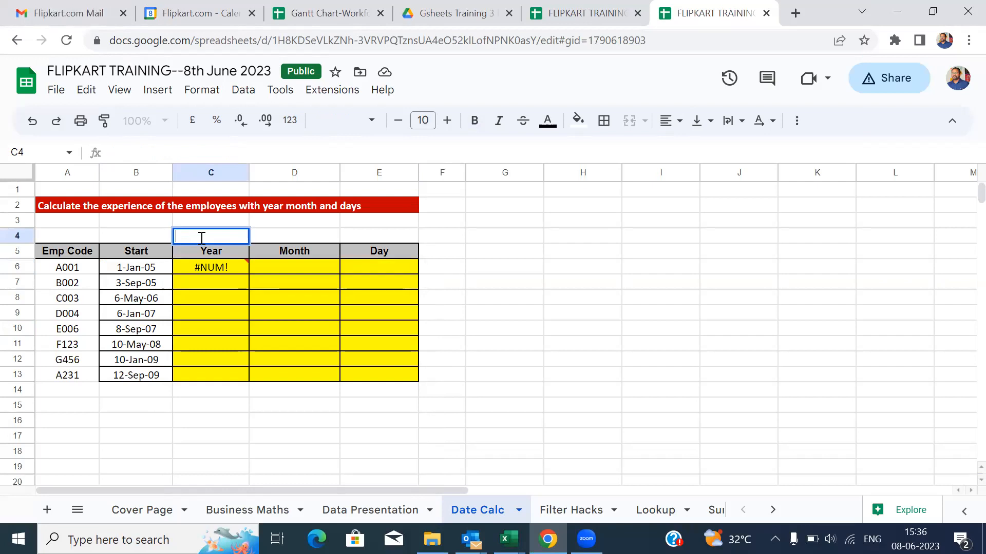
type("Y")
key("Return")
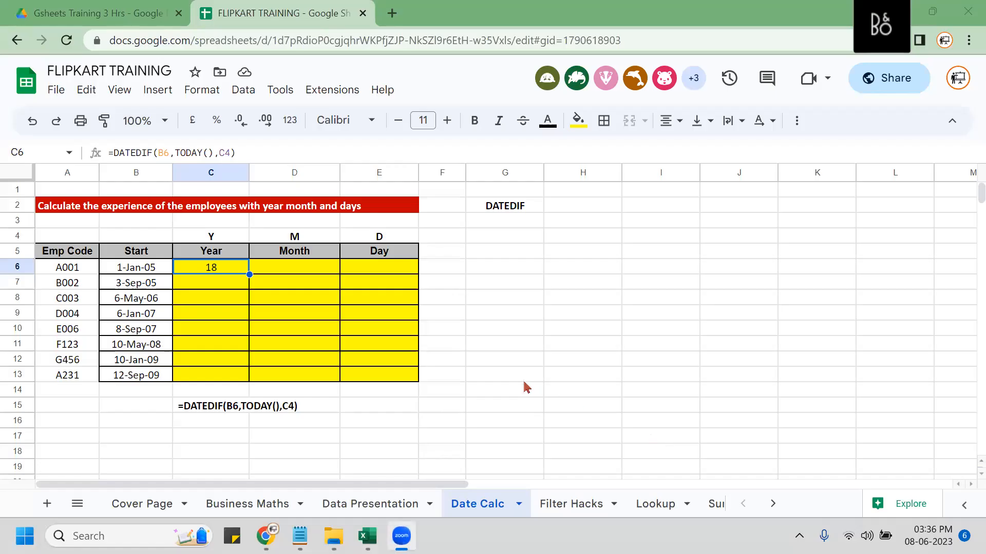
Enter =DATEDIF(B6,TODAY(),D4) in D6 to get 221 months.
left_click(283, 272)
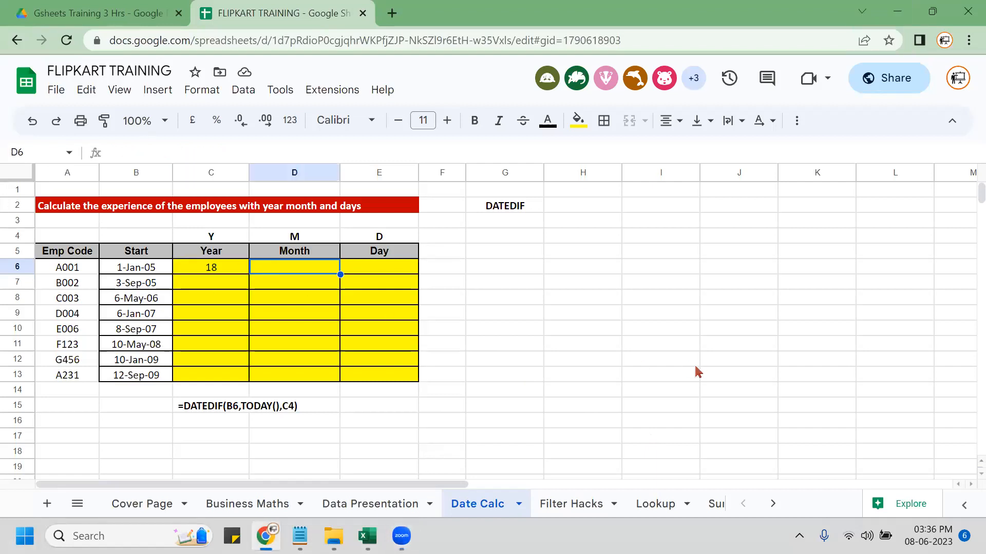
type("=DAT")
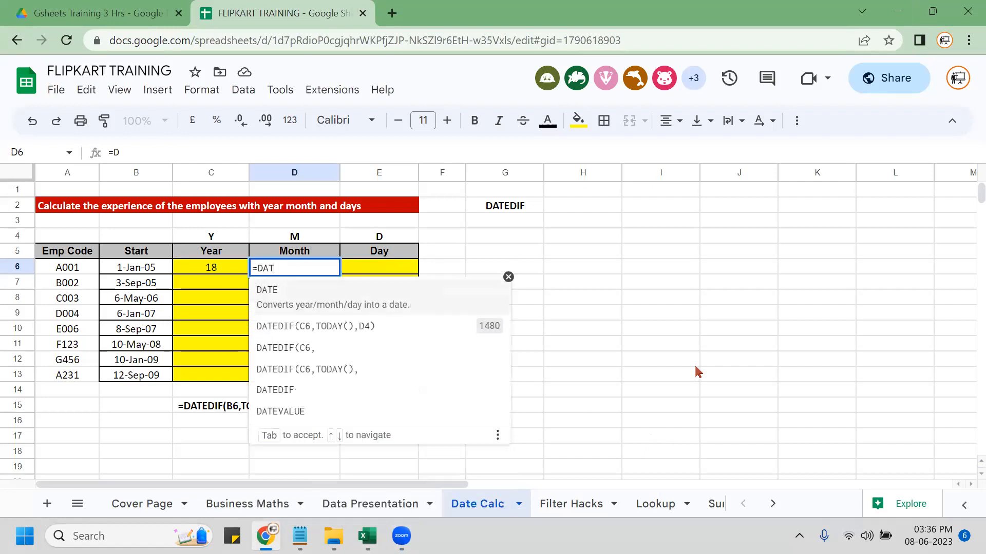
type("EDIF(")
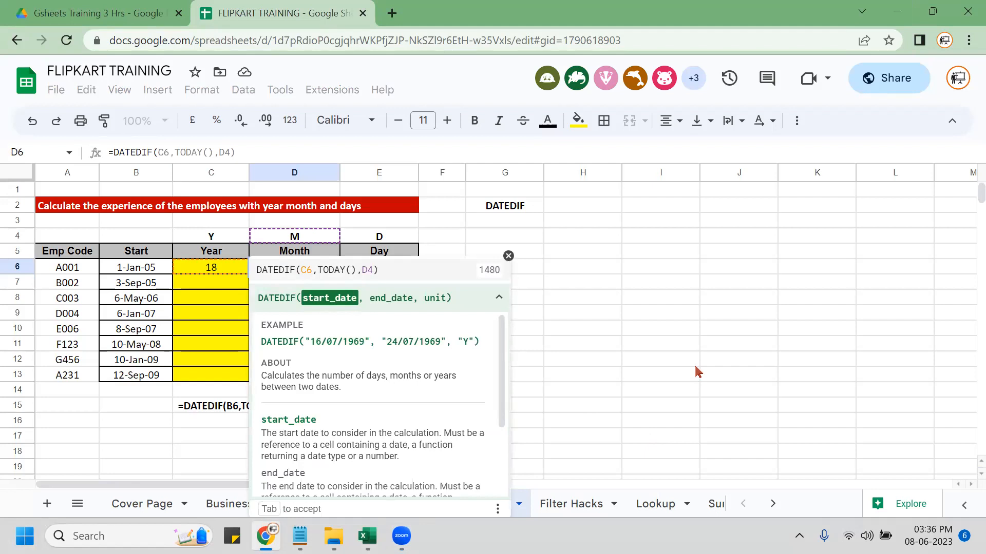
key("Left")
key("Left")
type(",")
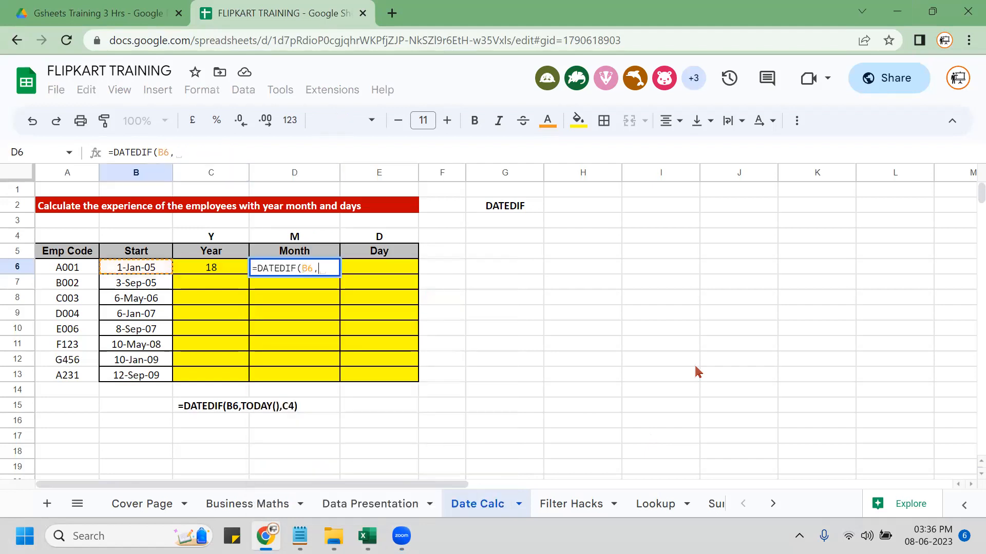
type("TODAY(")
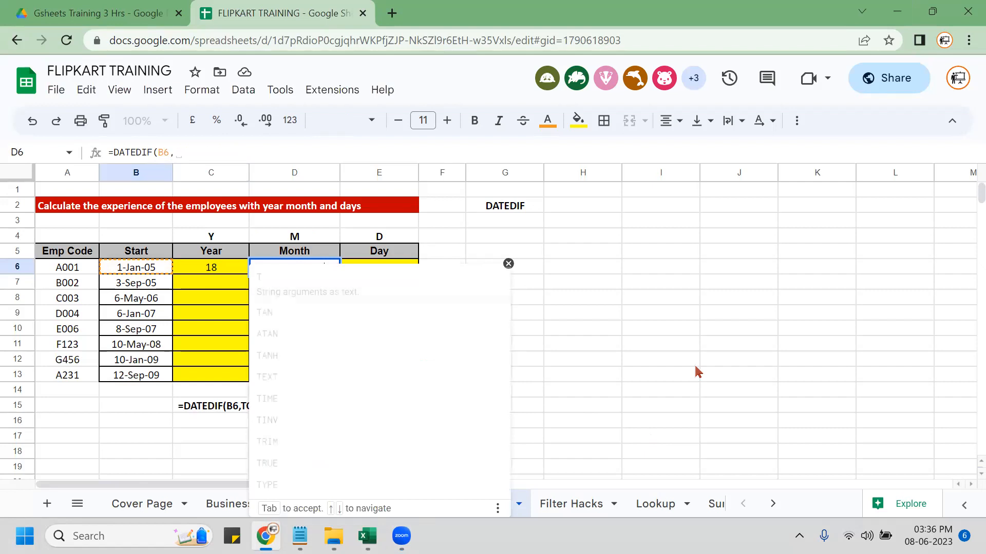
type(")")
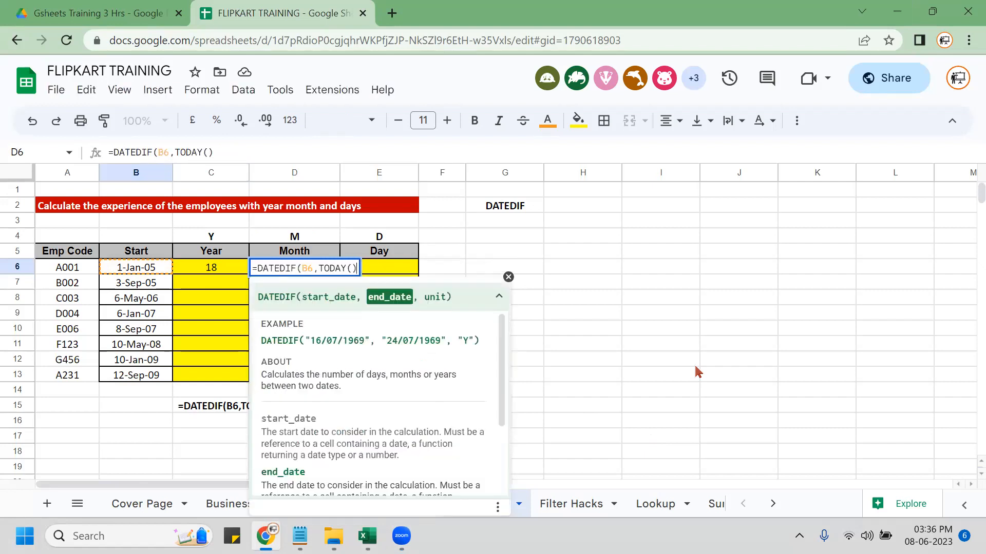
type(",")
key("Up")
key("Up")
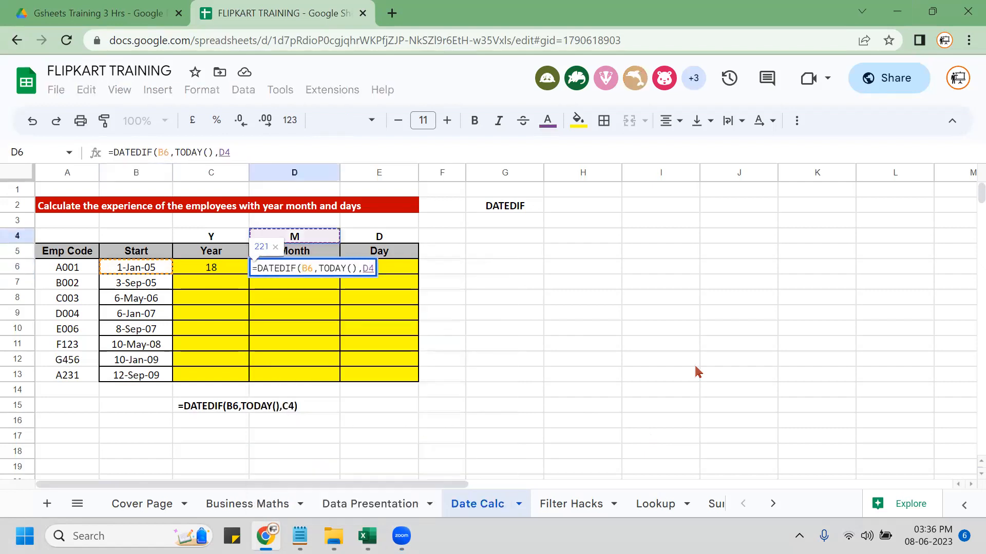
key("Return")
Enter =DATEDIF(B6,TODAY(),E4) in E6 to get 6732 days.
key("Up")
key("Right")
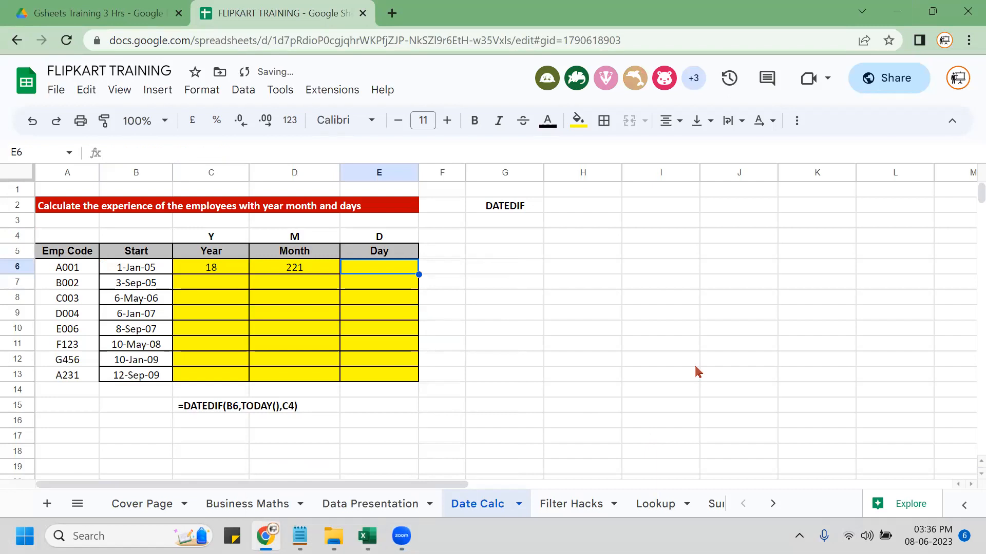
type("=DATEDIF(")
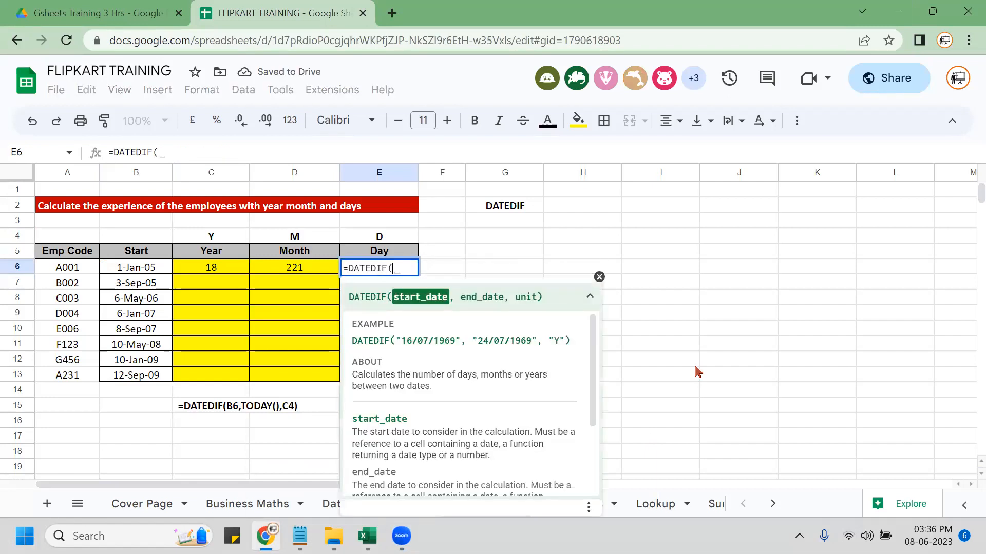
key("Left")
key("Left")
key("Left")
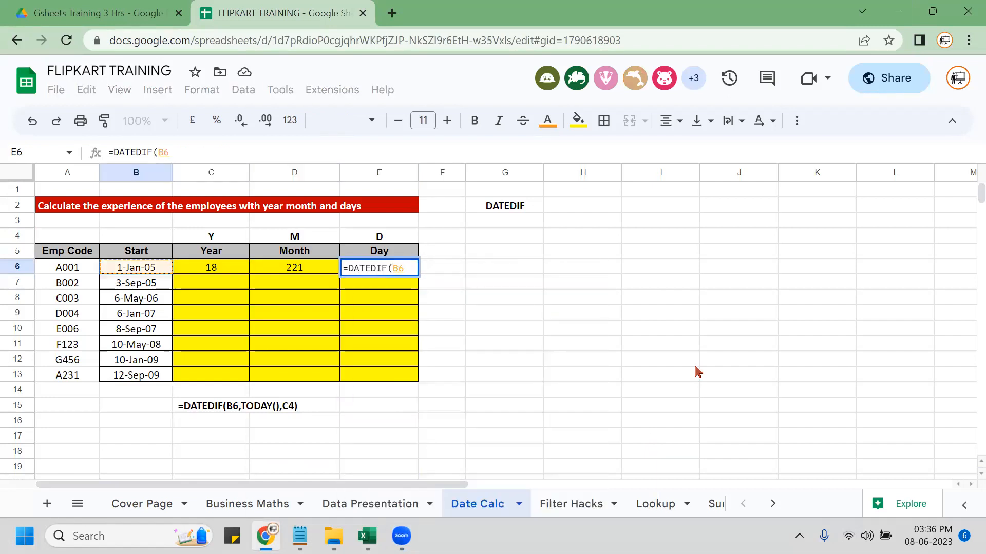
type(",TODAY(")
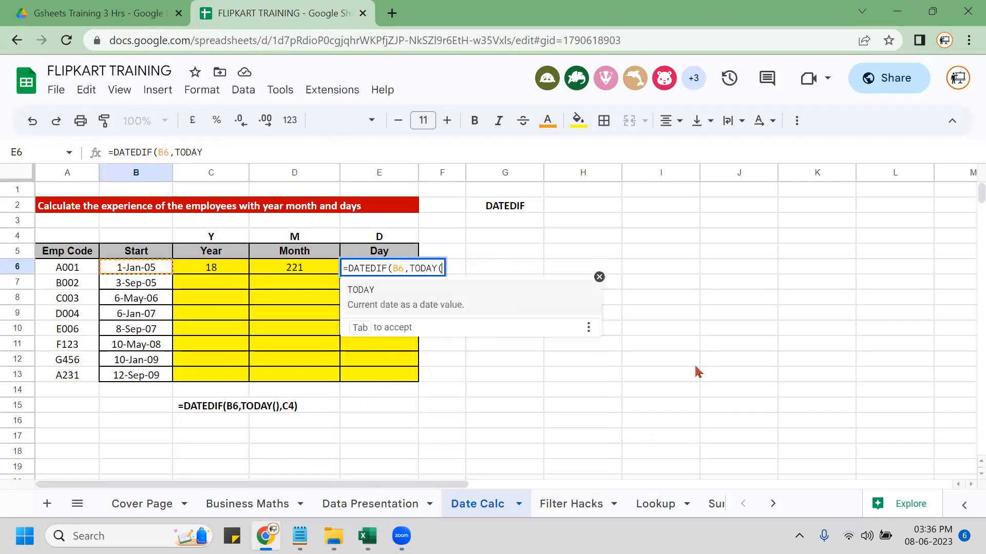
type("),")
key("Up")
key("Up")
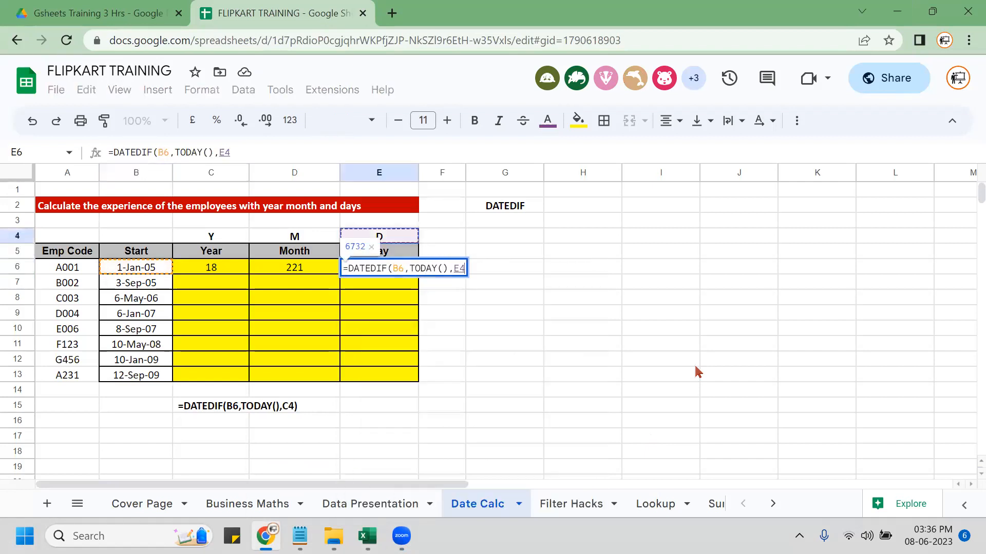
key("Return")
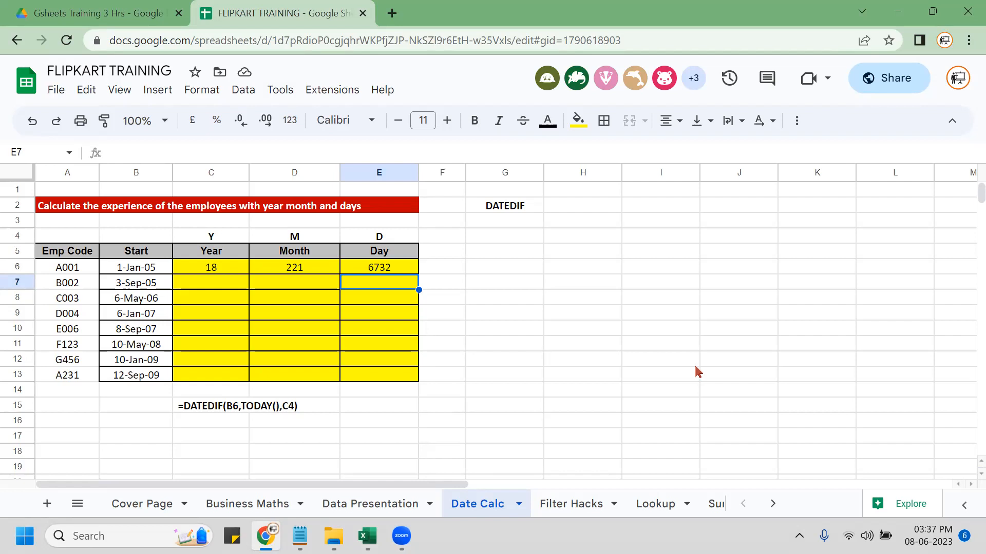
Select the three experience results C6 through E6.
key("Left")
key("Left")
key("Left")
key("Up")
key("Right")
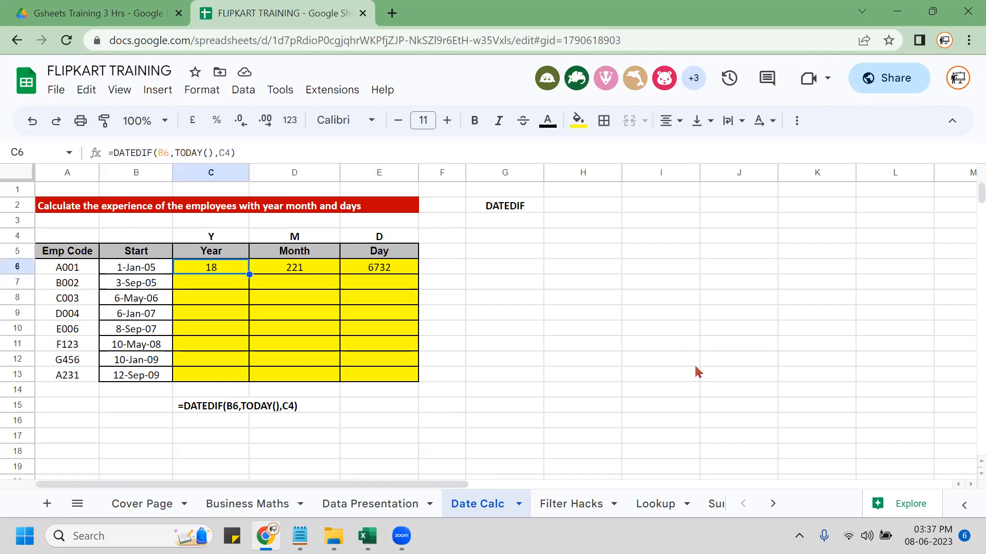
key("shift+Right")
key("shift+Right")
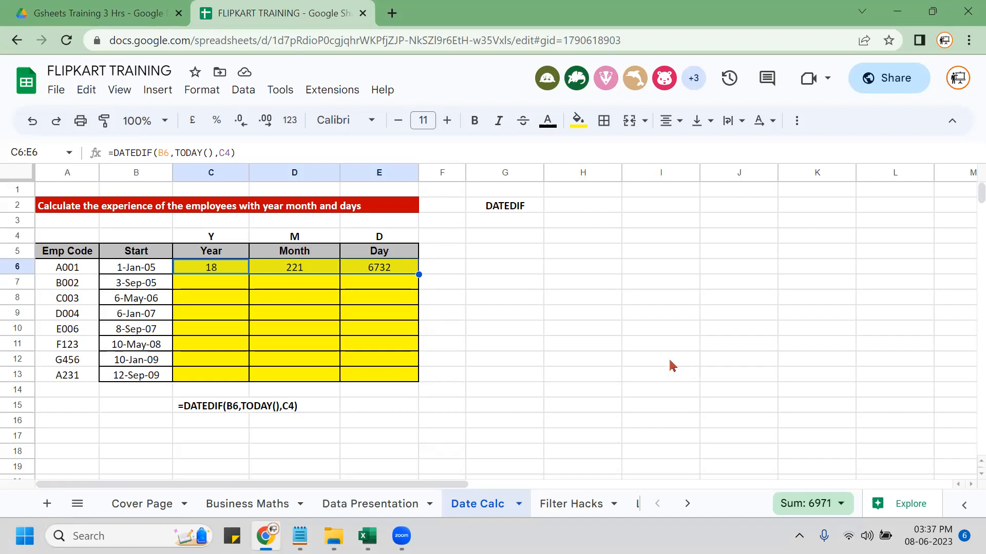
left_click(386, 285)
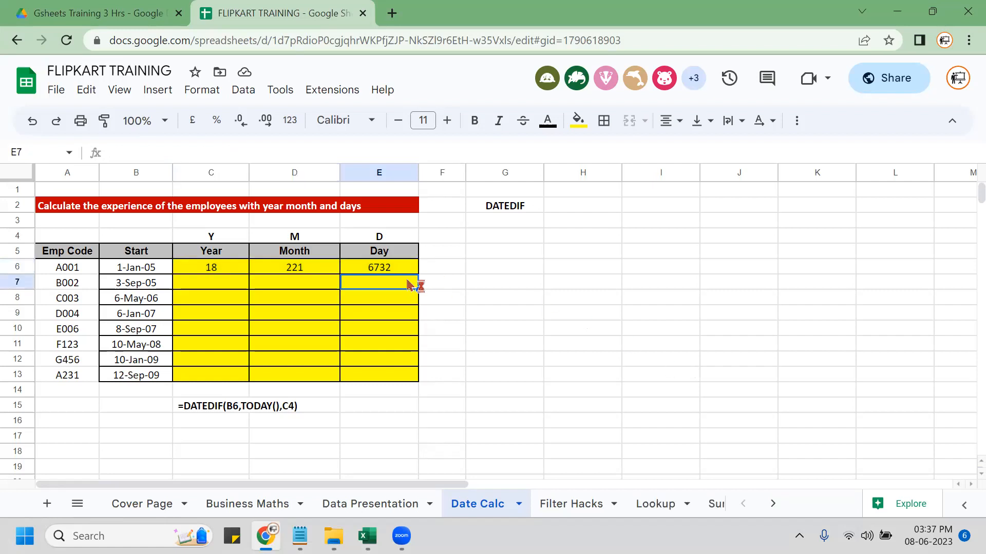
left_click(297, 172)
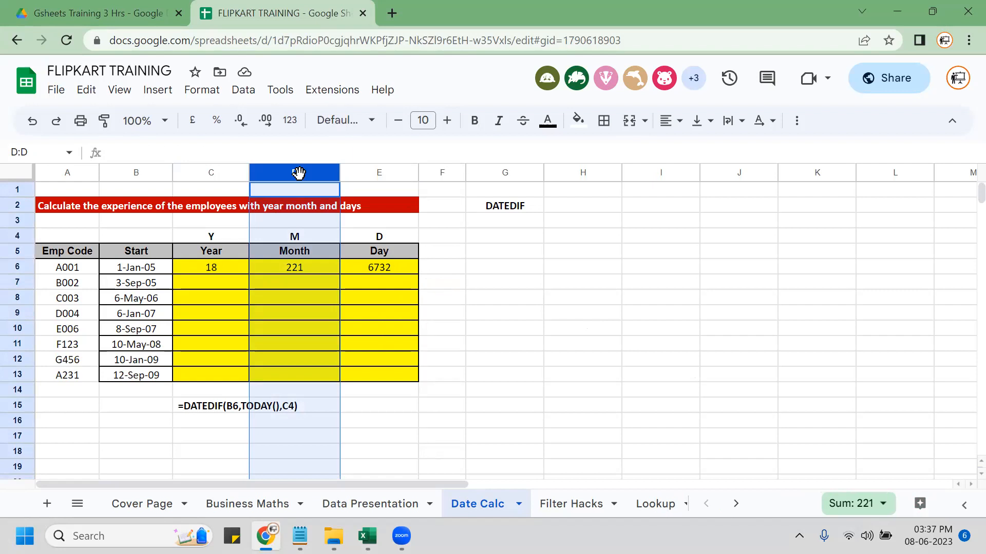
left_click(291, 222)
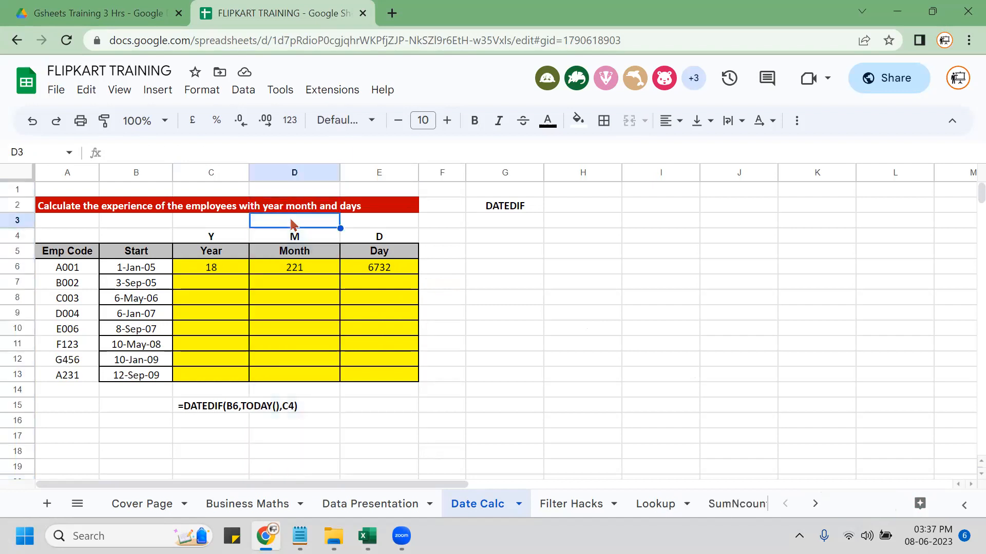
Enter =D6/12 in D3 to convert 221 months into 18.41666667 years.
type("=")
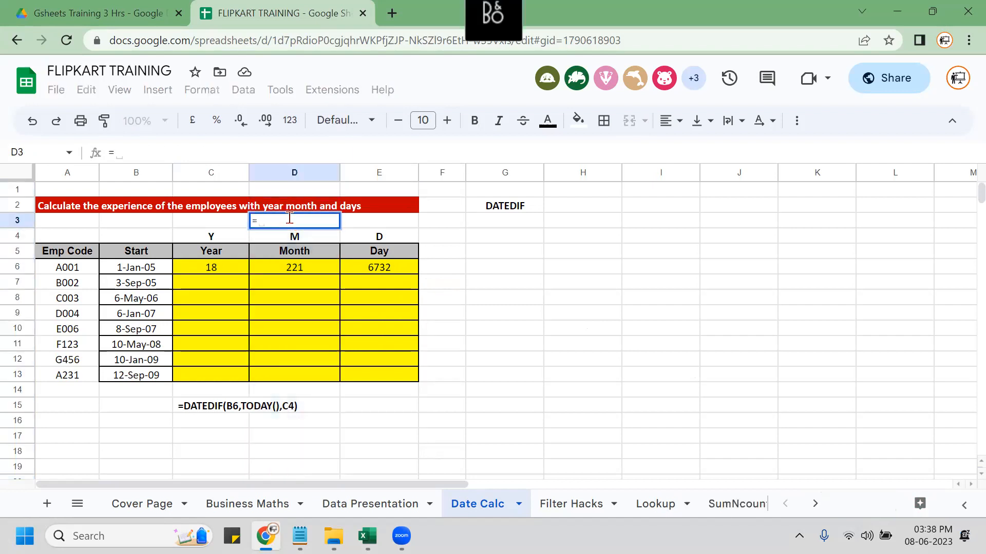
key("Down")
key("Down")
key("Down")
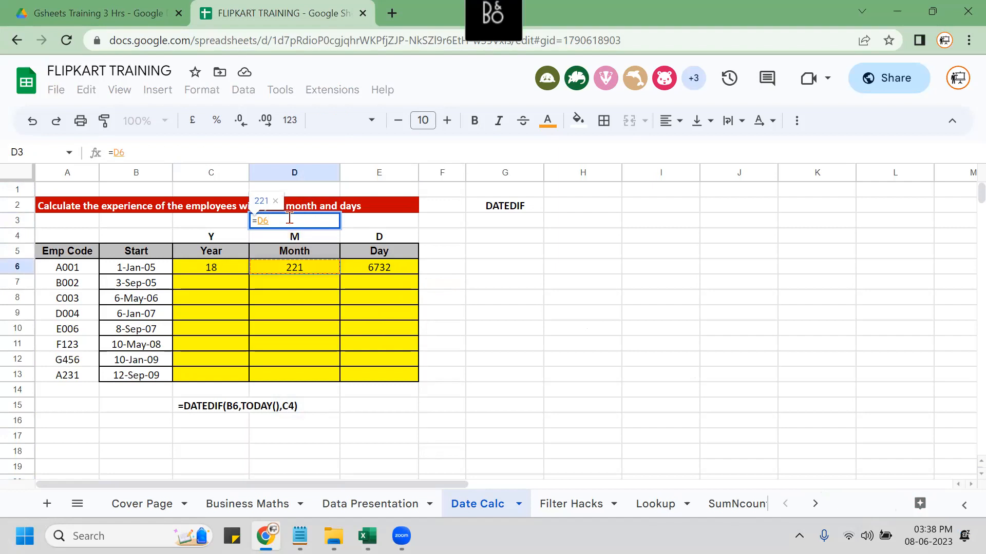
type("/12")
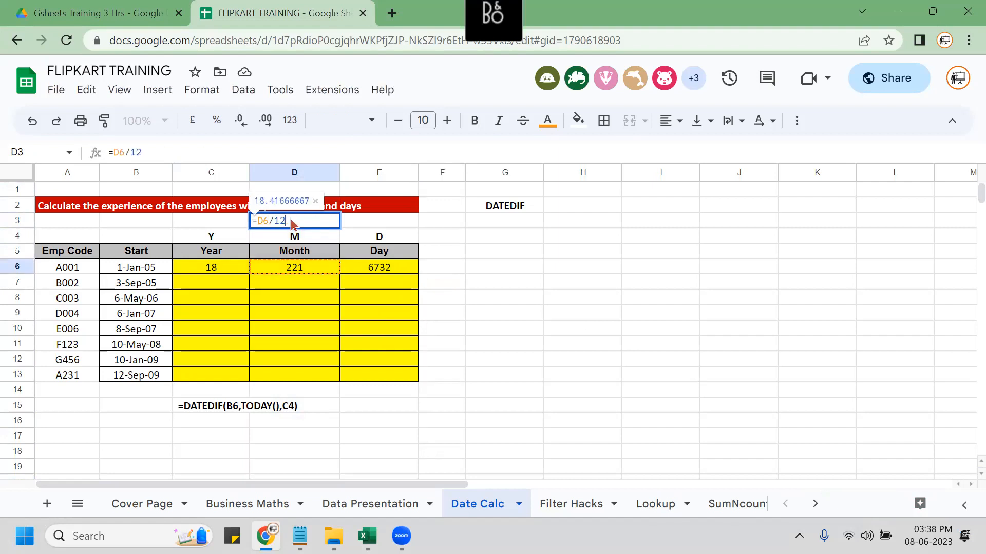
key("Return")
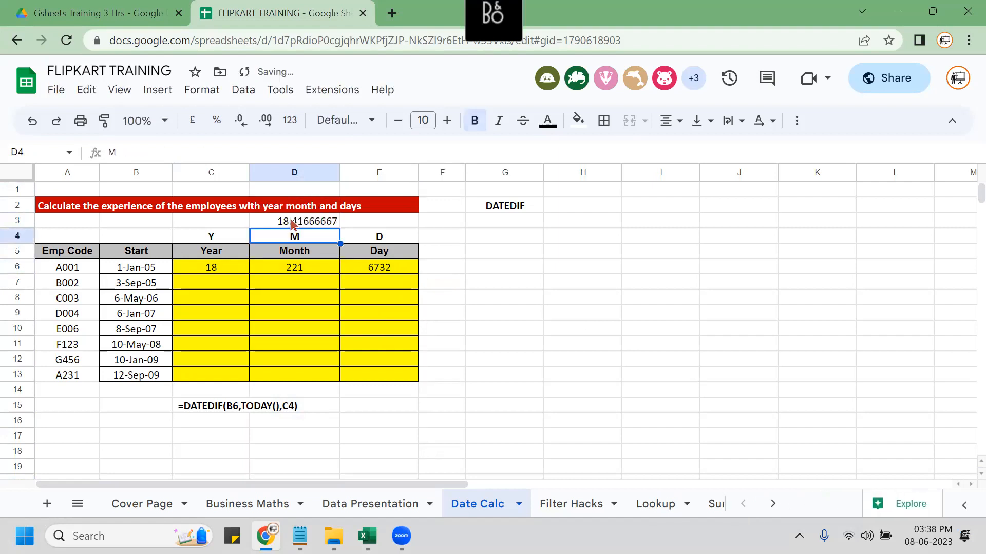
left_click(291, 225)
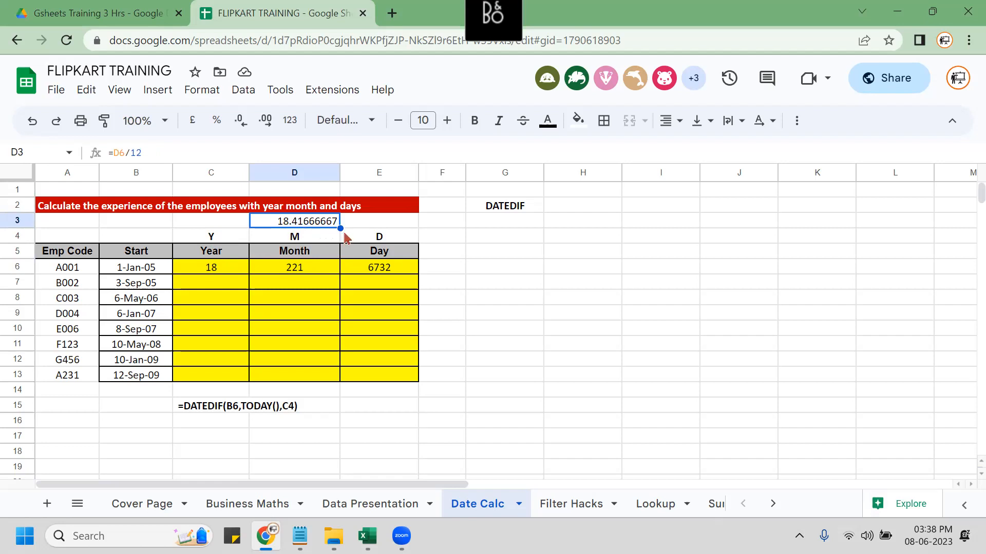
Change unit codes to YM in D4 and MD in E4, then start a =DATEDIF formula in F4.
key("Down")
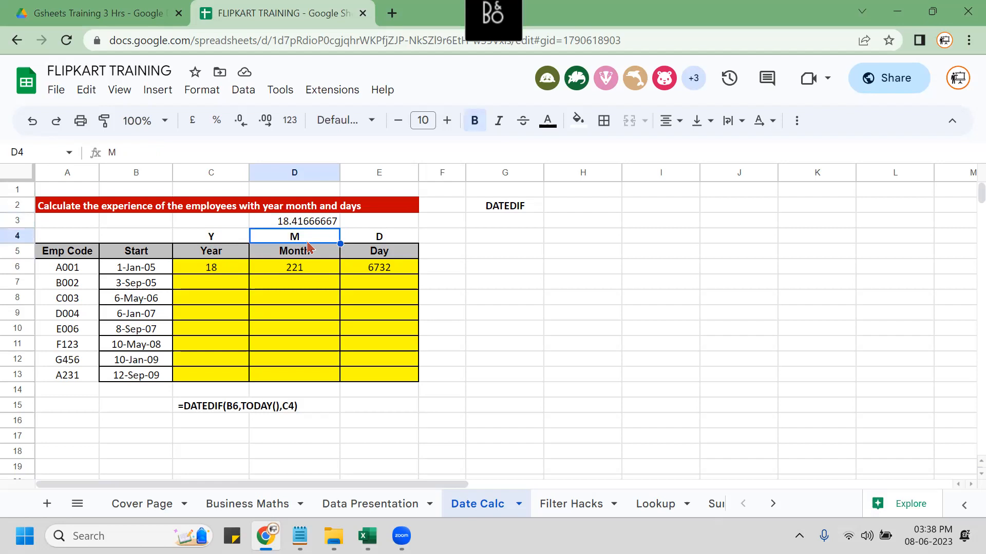
type("YM")
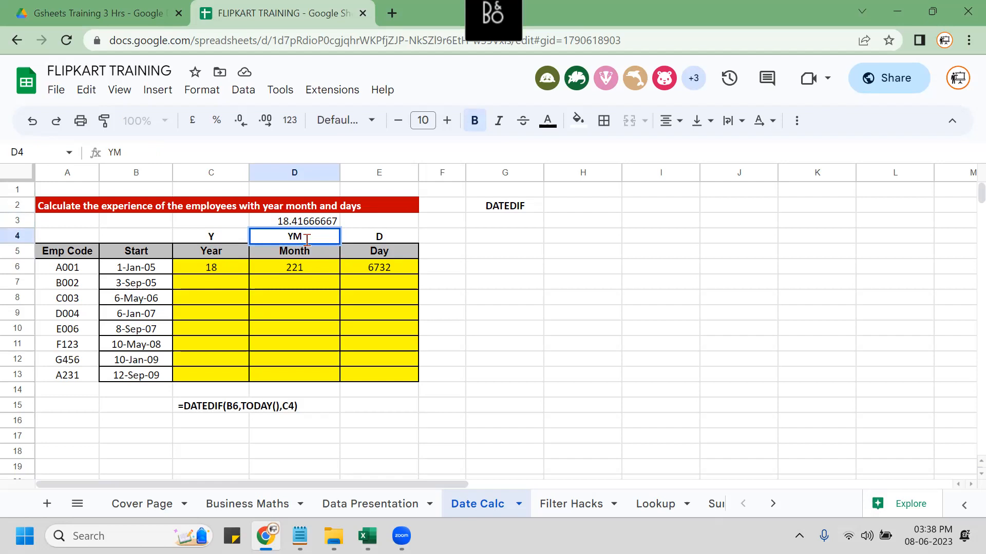
left_click(310, 248)
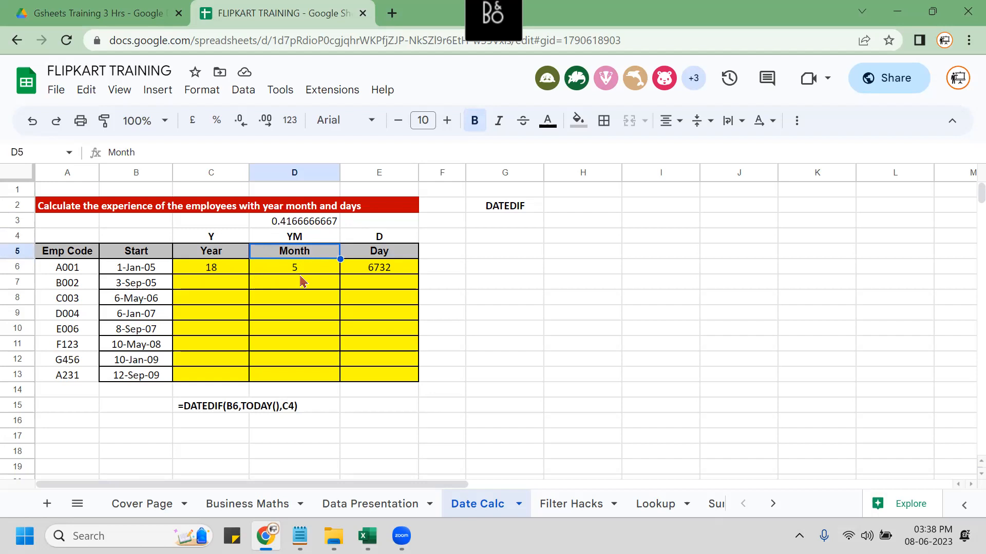
left_click(386, 235)
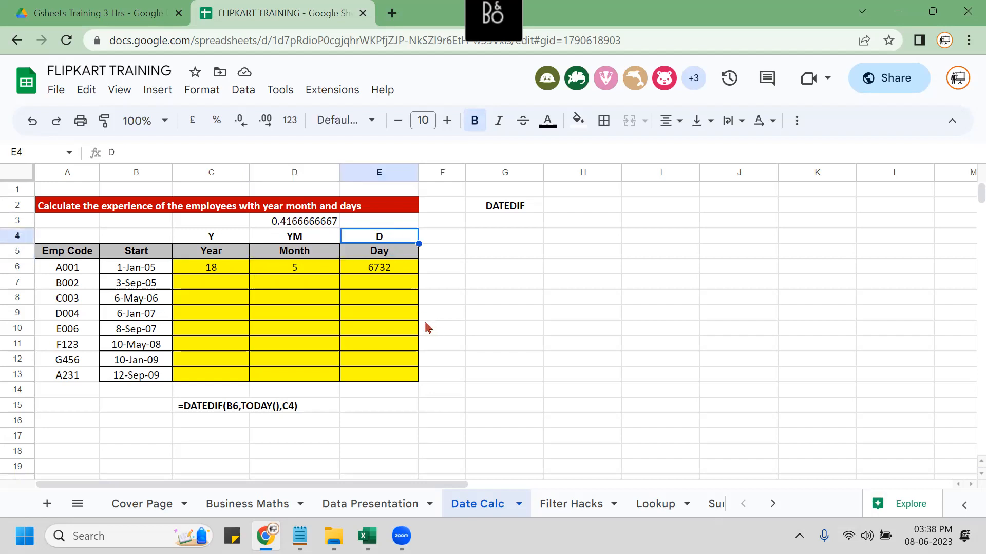
type("MD")
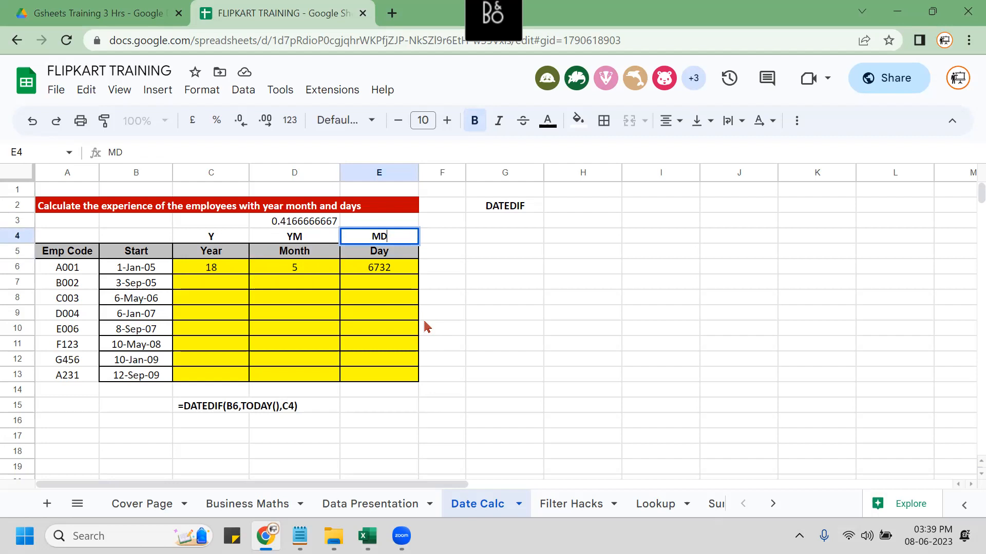
key("Return")
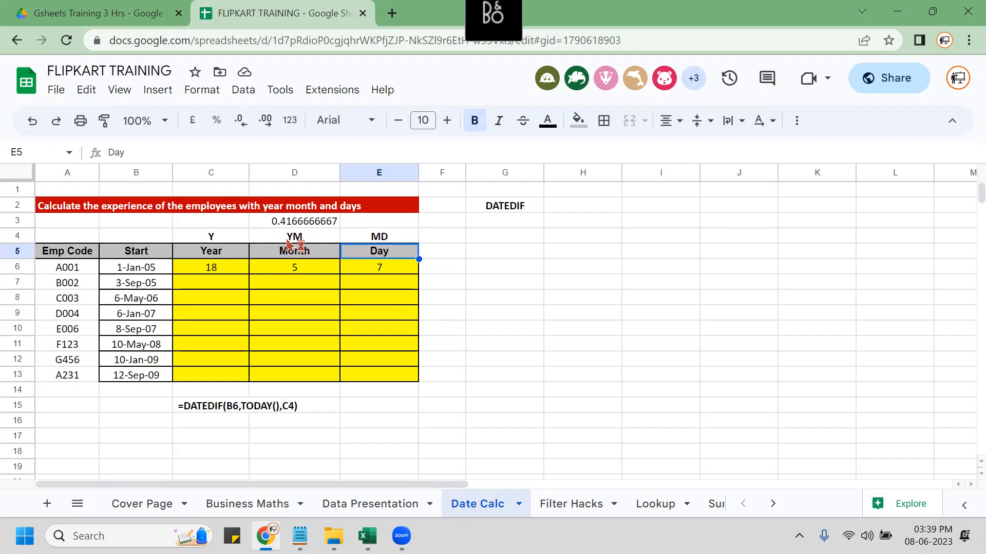
left_click(445, 239)
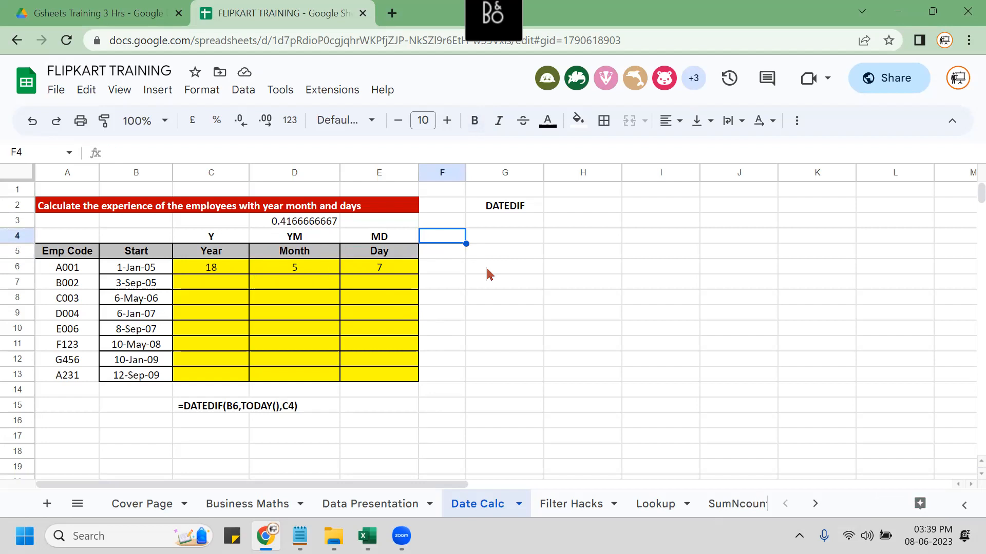
type("=DATEDIF")
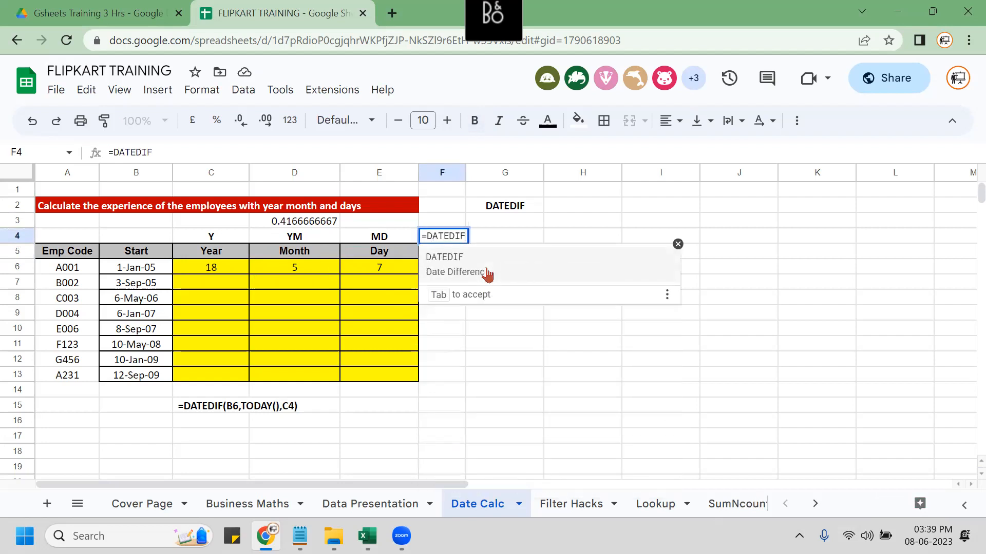
left_click(487, 275)
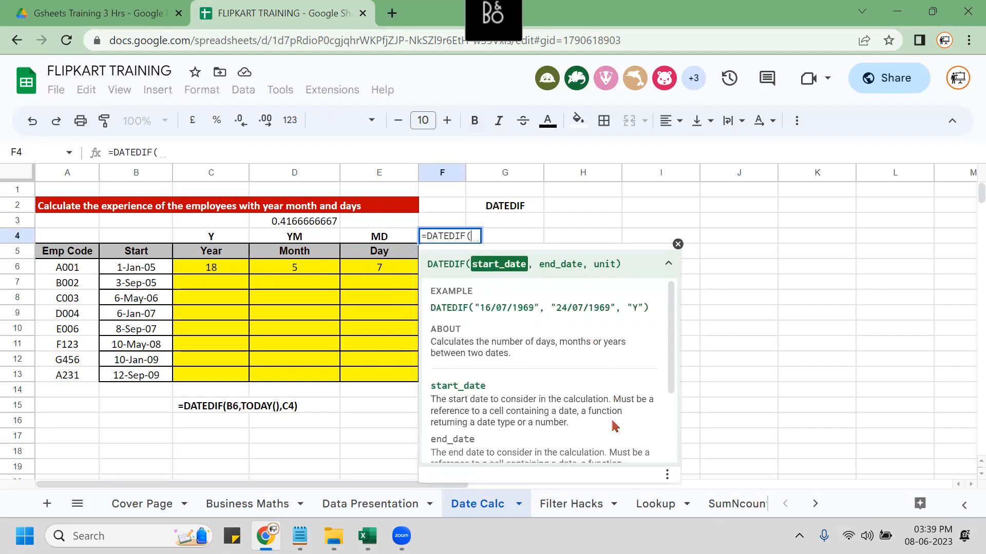
scroll(618, 386, "down", 2)
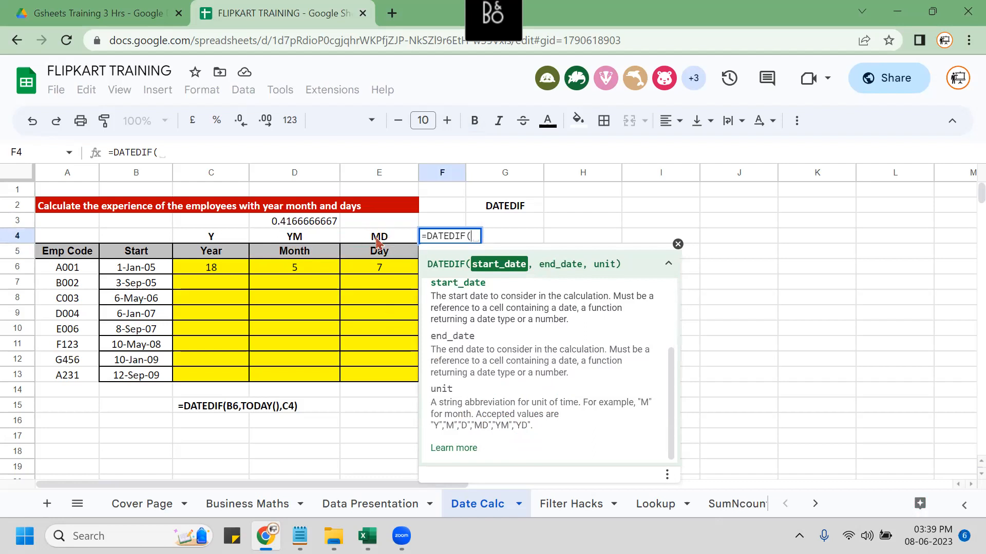
left_click(678, 244)
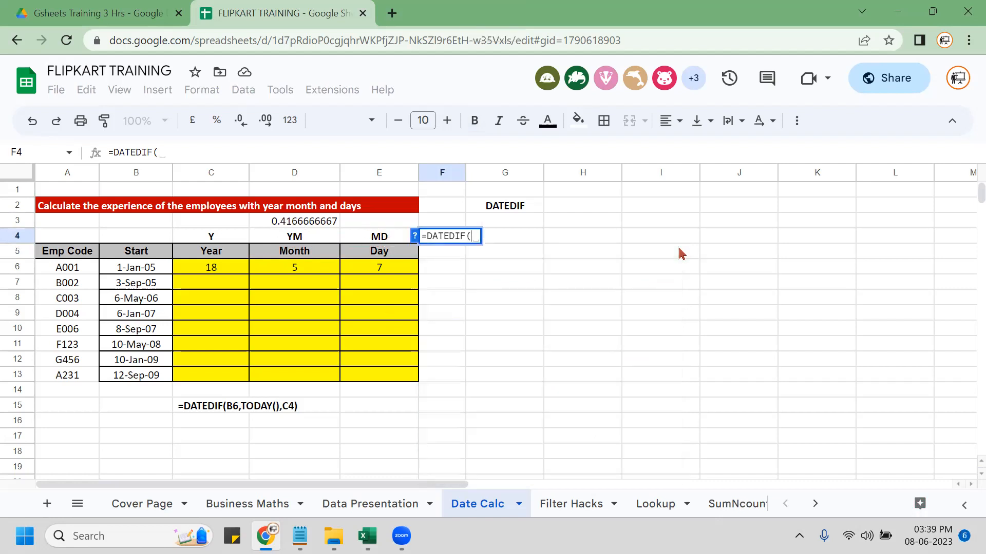
key("Escape")
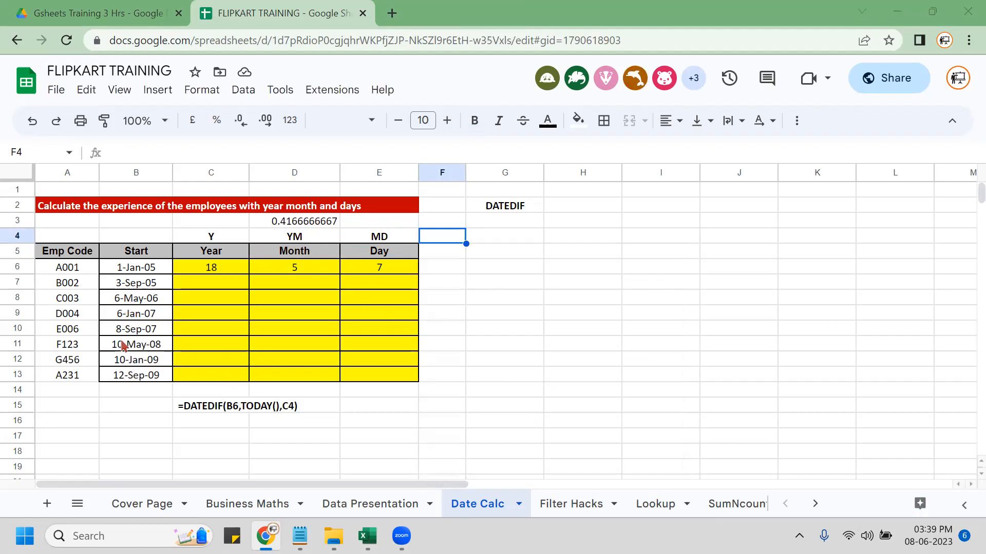
left_click(211, 268)
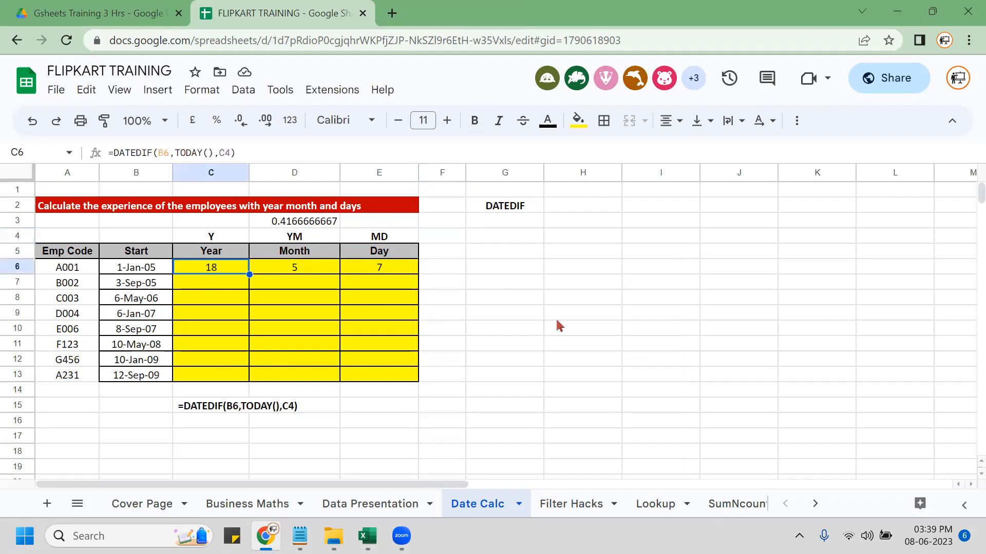
Fill the Year, Month and Day formulas down from C6:E6 to row 13.
key("shift+Right")
key("shift+Right")
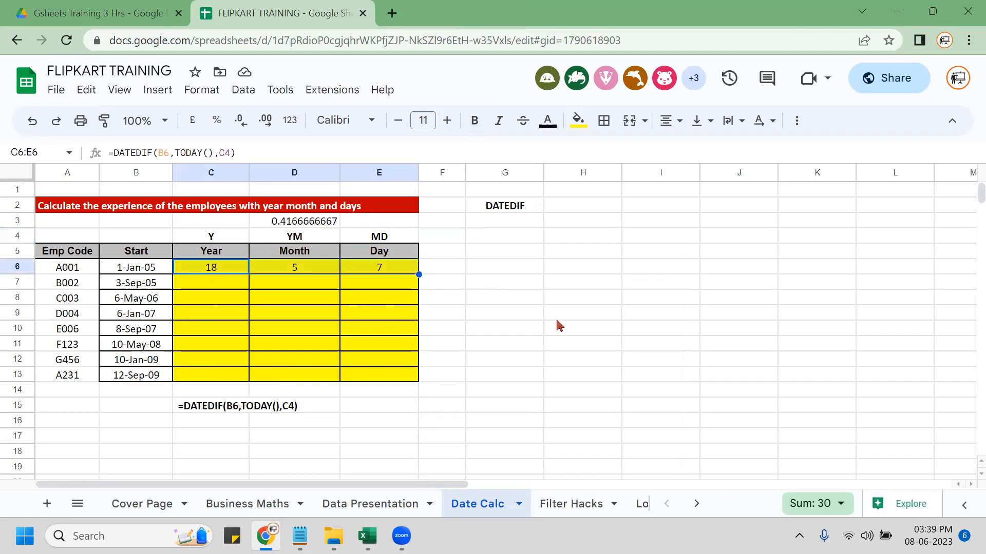
key("shift+Down")
key("shift+Down")
key("shift+Down")
key("shift+Down")
key("shift+Down")
key("shift+Down")
key("shift+Down")
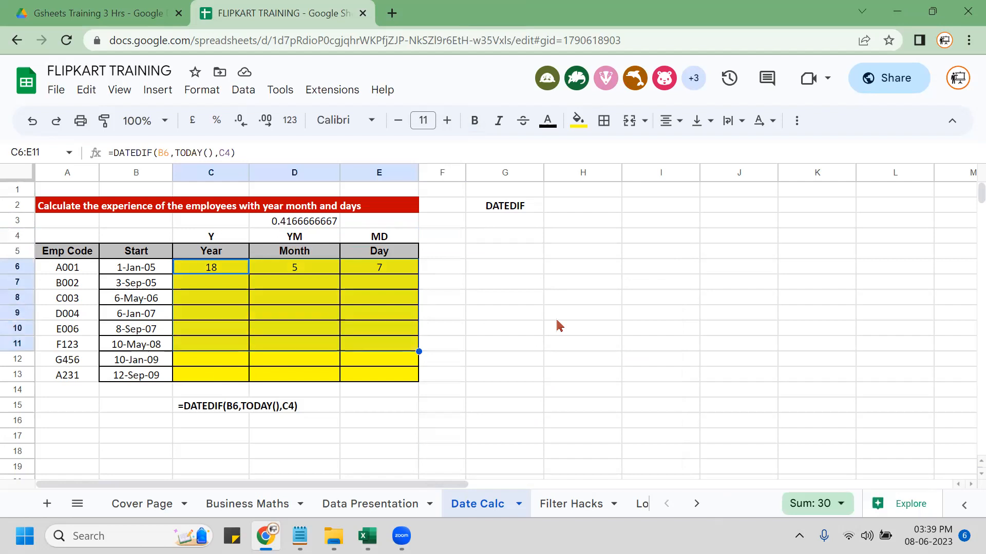
key("ctrl+d")
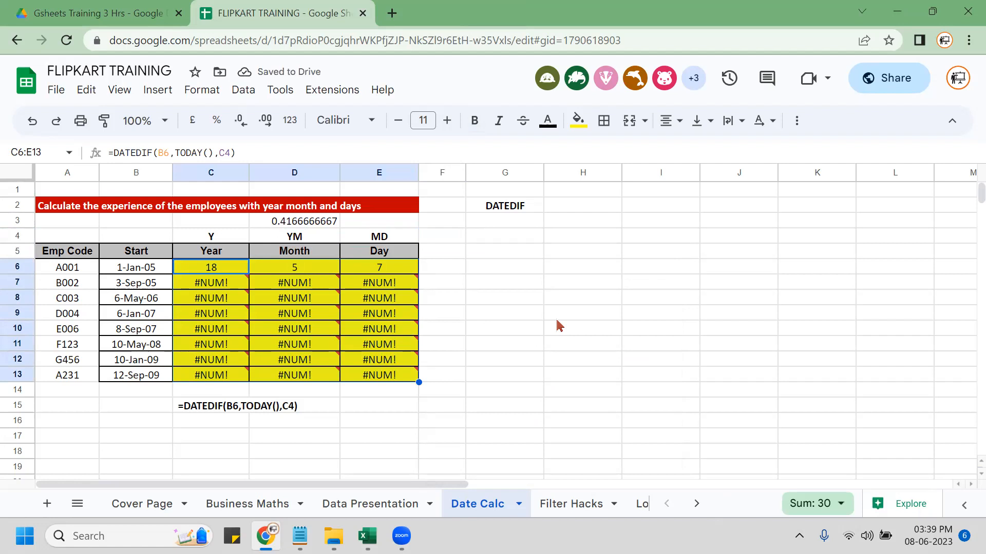
Inspect C7's #NUM! formula references, then reopen C6's Year formula for editing.
mouse_move(218, 281)
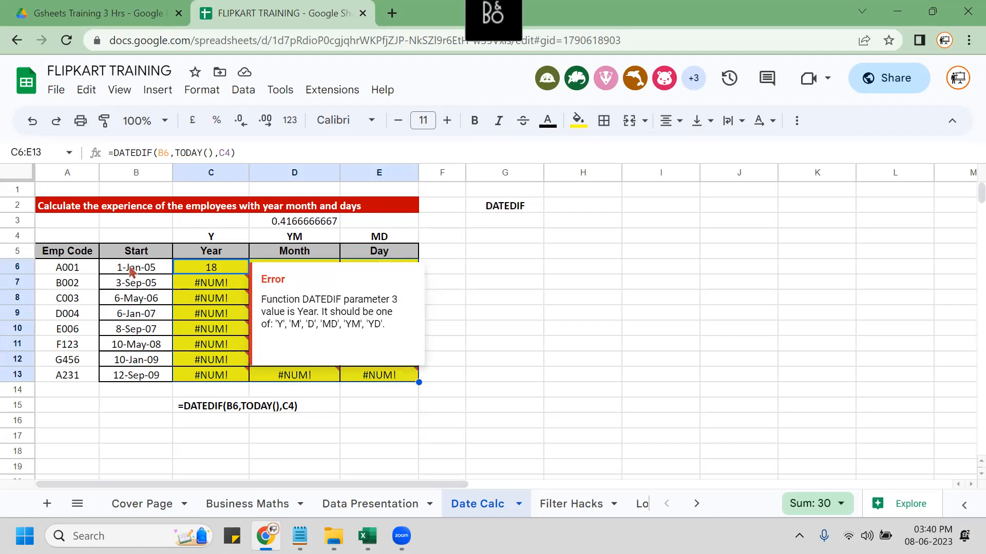
left_click(217, 239)
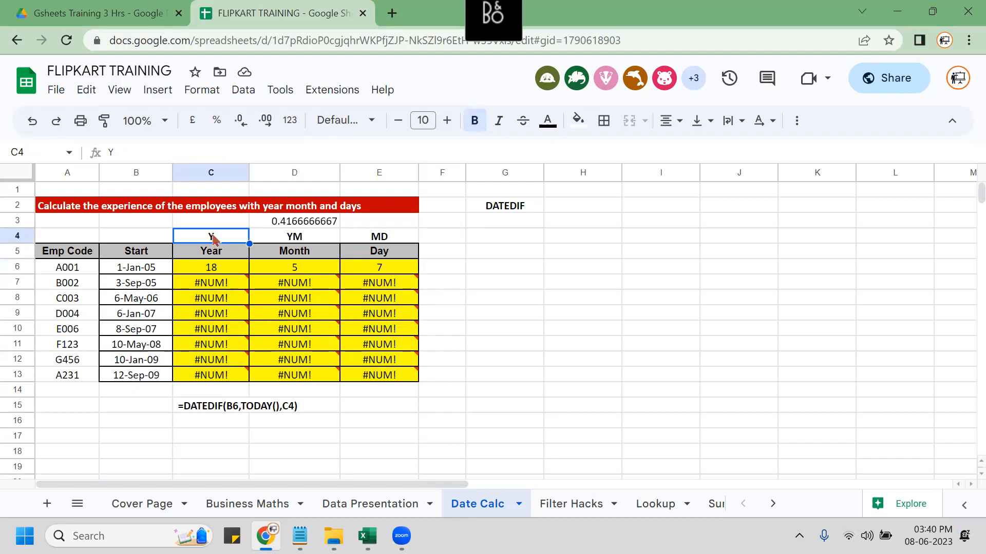
left_click(218, 267)
key("Down")
left_click(216, 271, "shift")
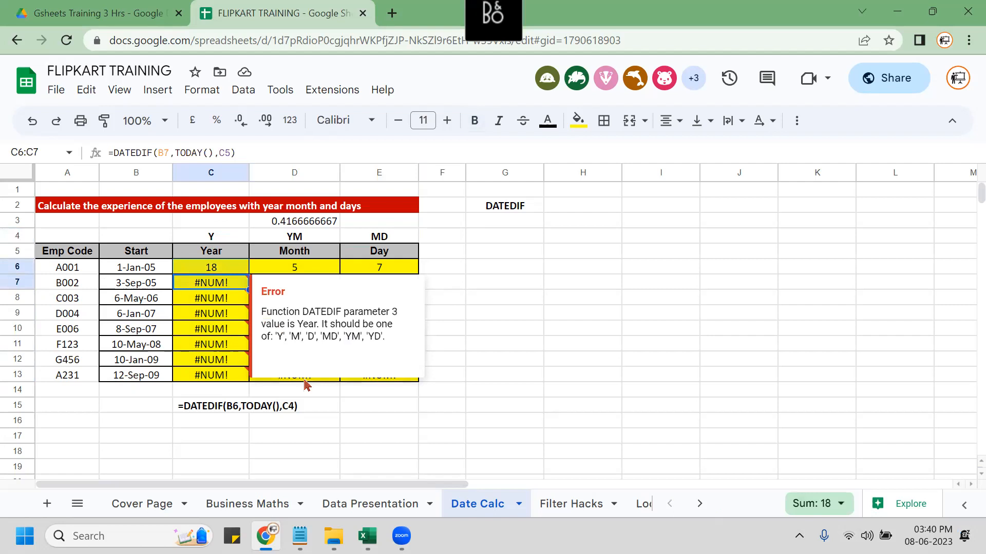
key("F2")
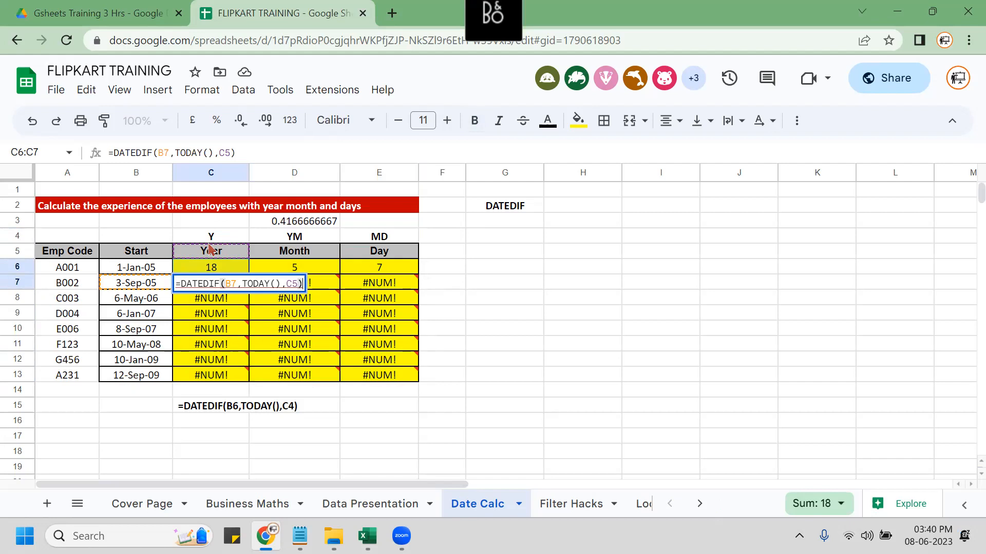
key("Escape")
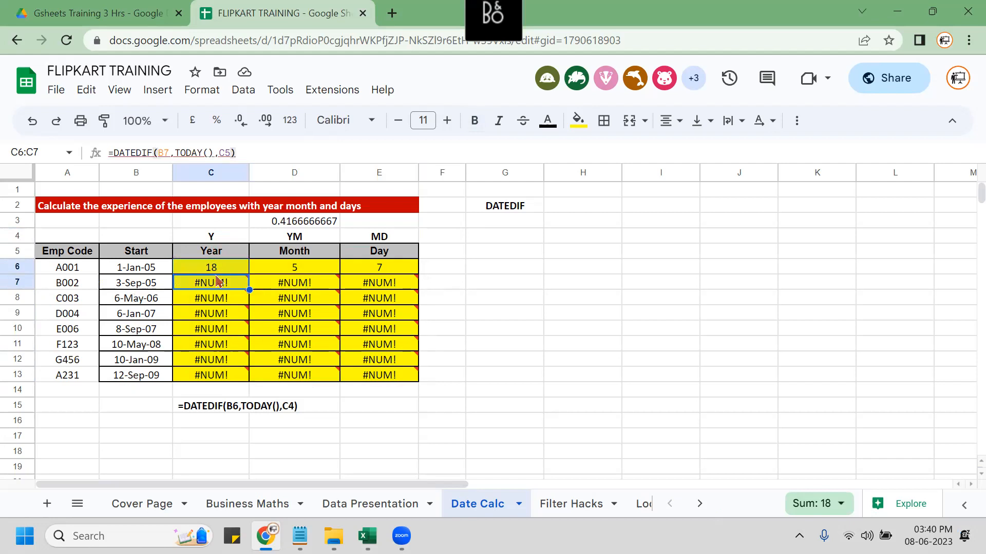
left_click(220, 271)
key("ctrl+shift+Down")
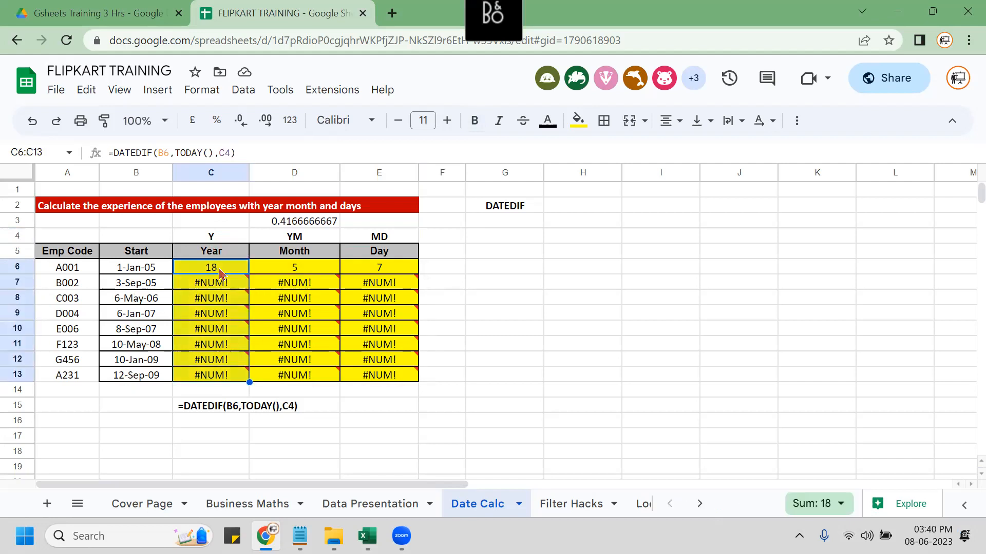
left_click(220, 271)
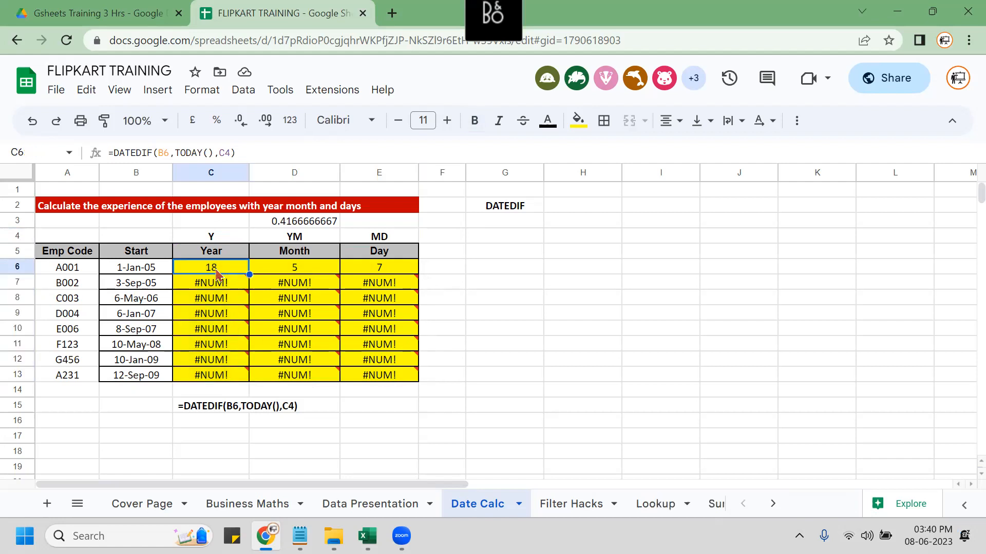
key("F2")
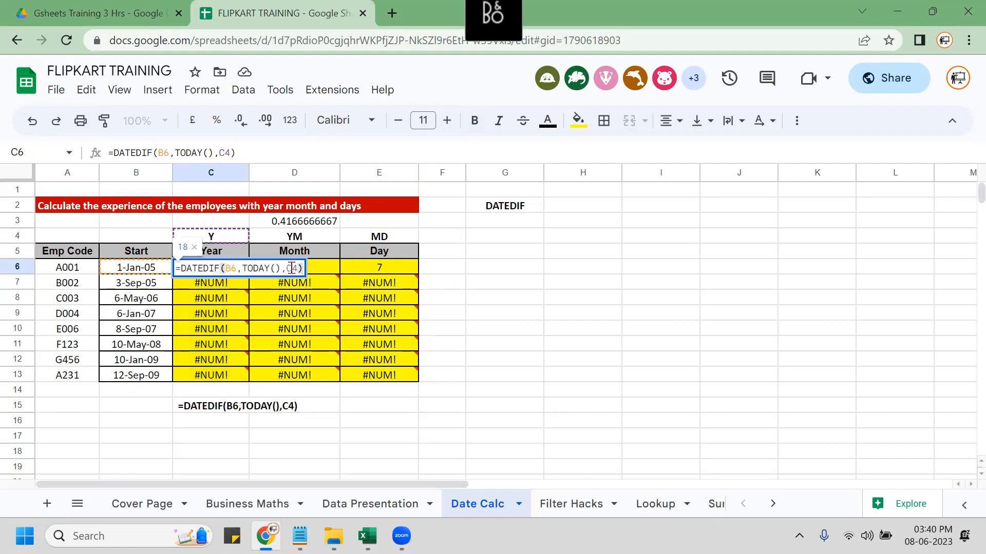
Lock C6's unit reference as $C$4 and fill the Year formula down to C13.
mouse_move(291, 353)
key("F4")
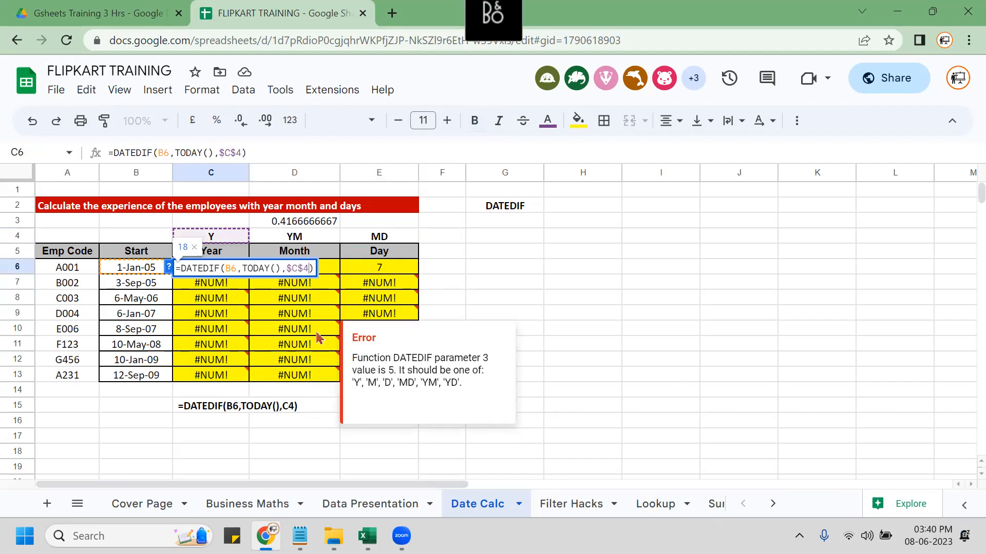
key("Return")
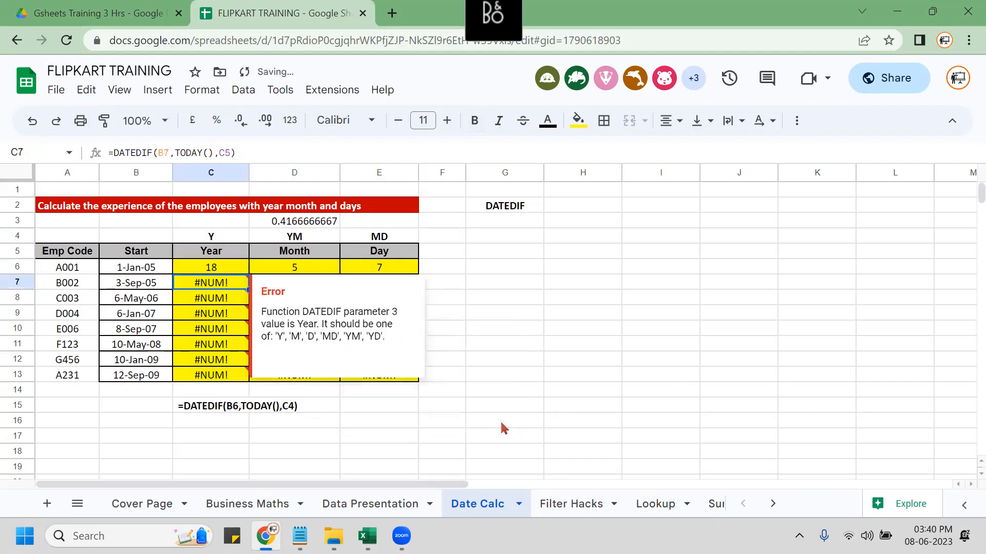
key("Up")
key("shift+Down")
key("shift+Down")
key("shift+Down")
key("shift+Down")
key("shift+Down")
key("shift+Down")
key("shift+Down")
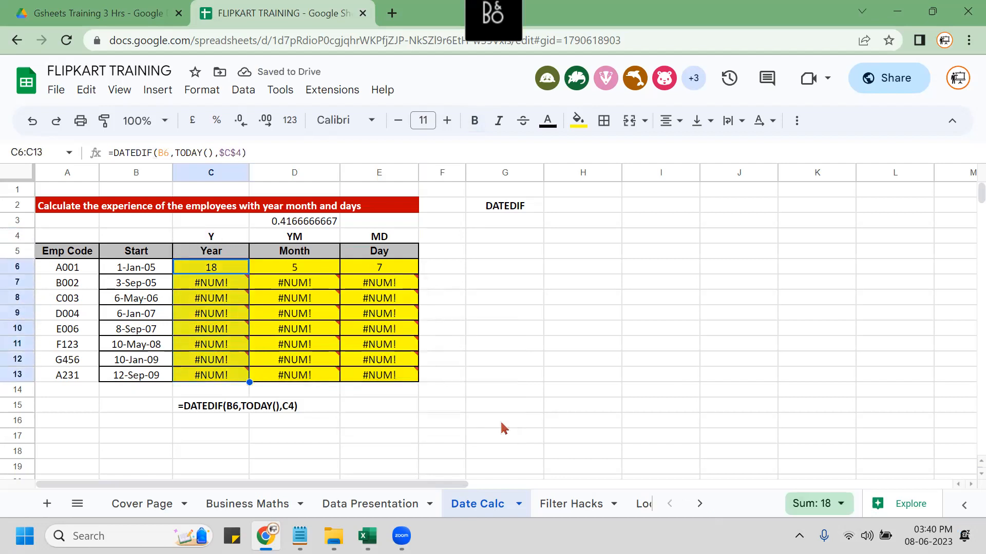
key("ctrl+d")
Lock D6's unit reference as $D$4 and fill the Month formula down to D13.
key("Right")
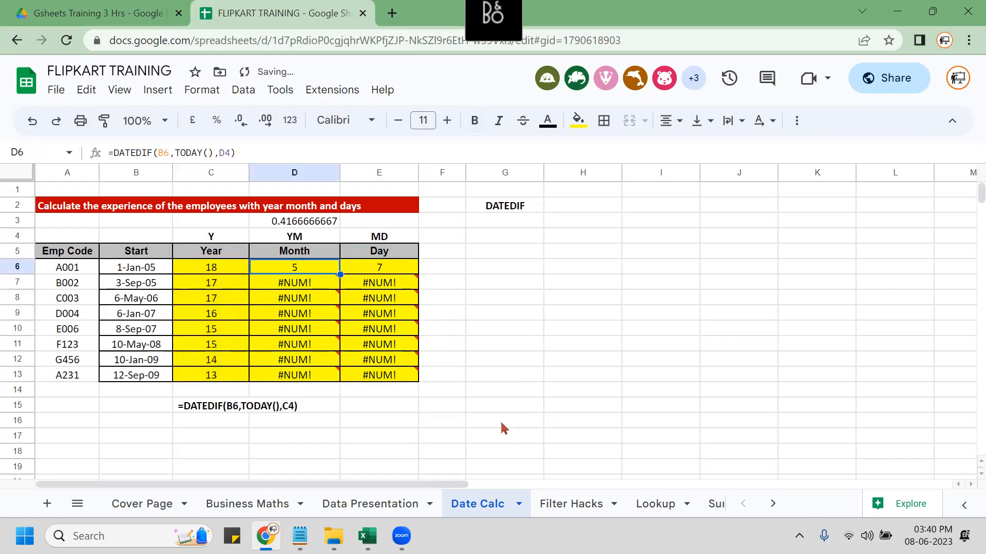
key("F2")
key("Left")
key("Left")
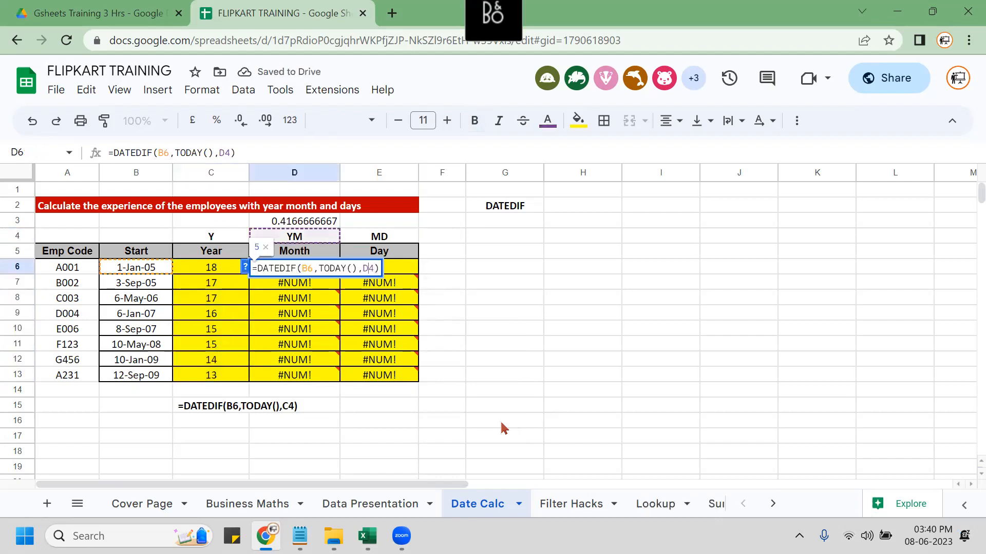
key("F4")
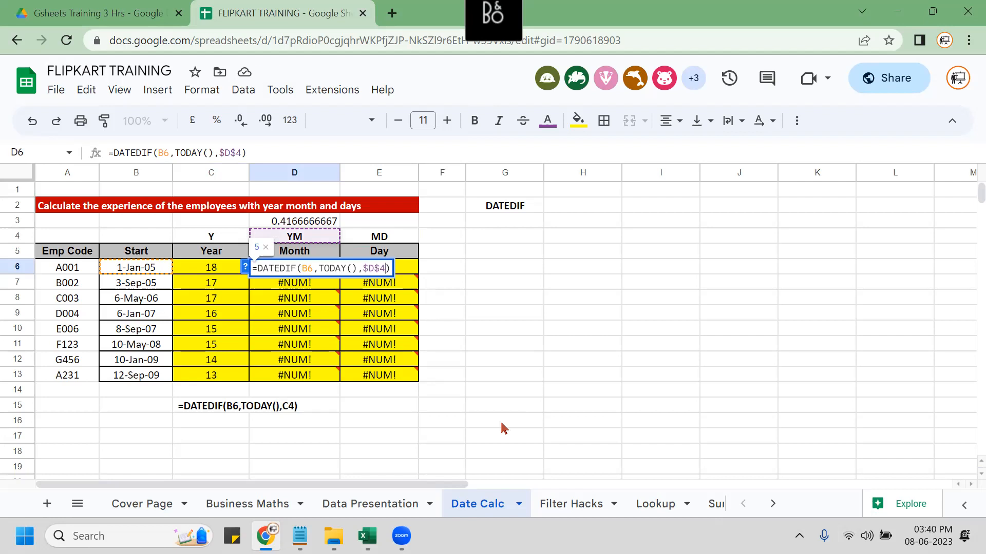
key("Return")
key("Up")
key("shift+Down")
key("shift+Down")
key("shift+Down")
key("shift+Down")
key("shift+Down")
key("shift+Down")
key("shift+Down")
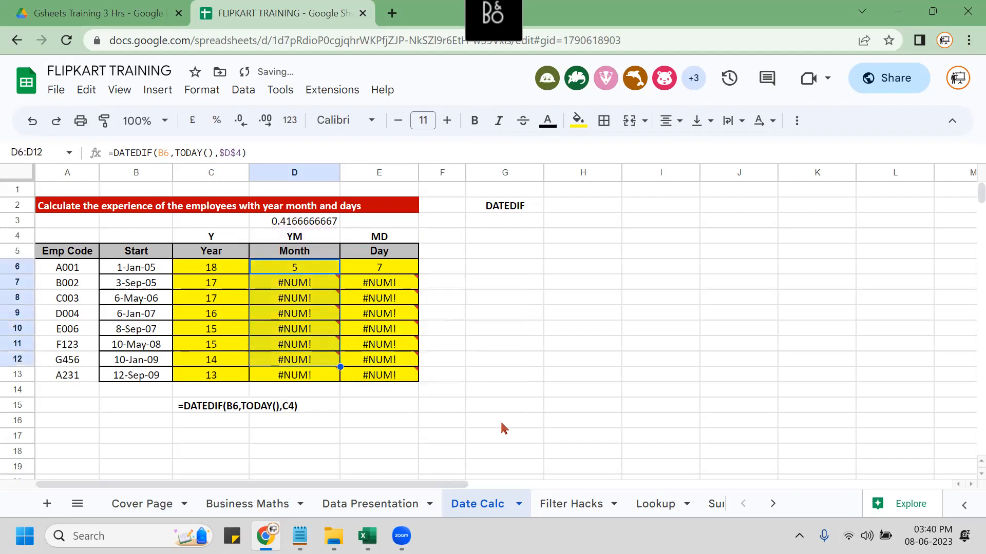
key("ctrl+d")
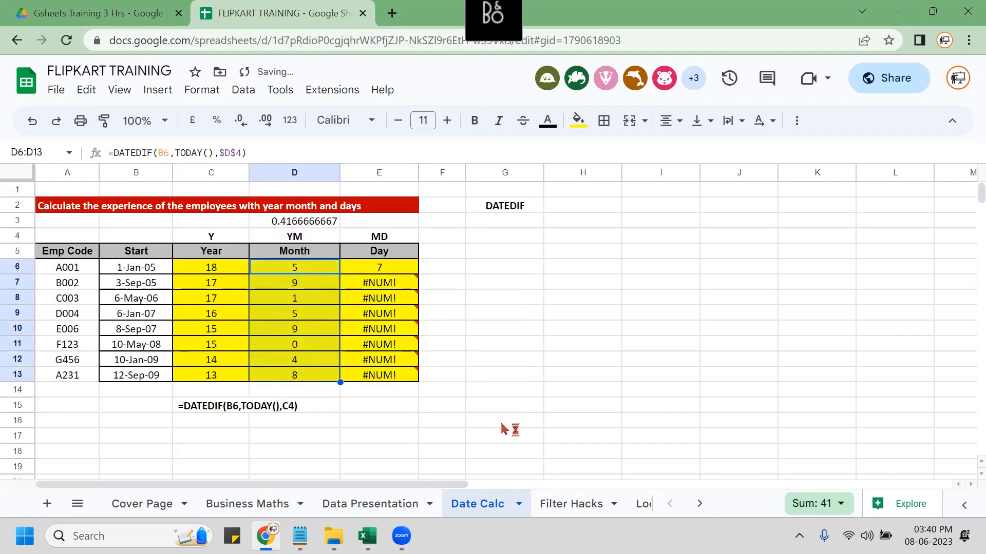
Lock E6's unit as $E$4, fill the Day formula to E13, and show formulas.
key("Right")
key("F2")
key("Left")
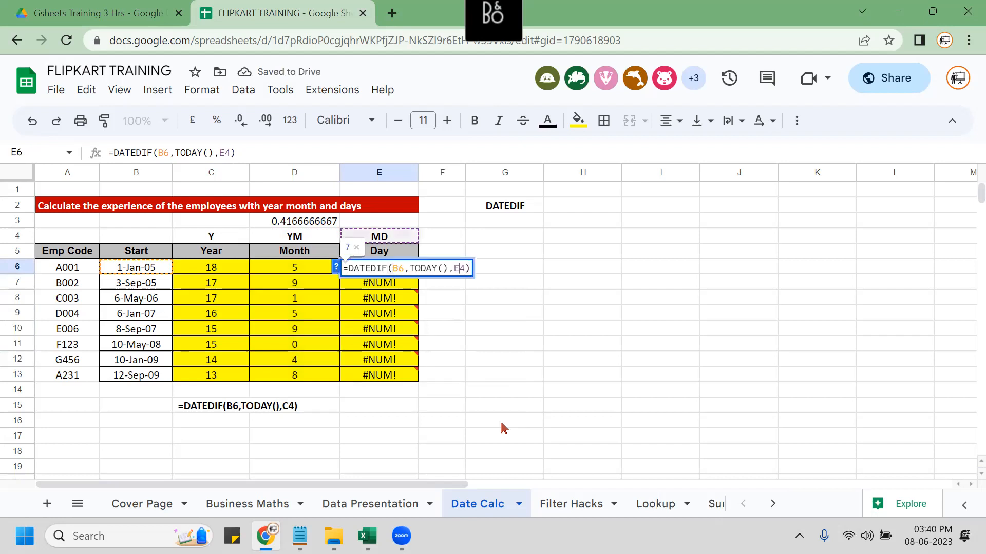
key("F4")
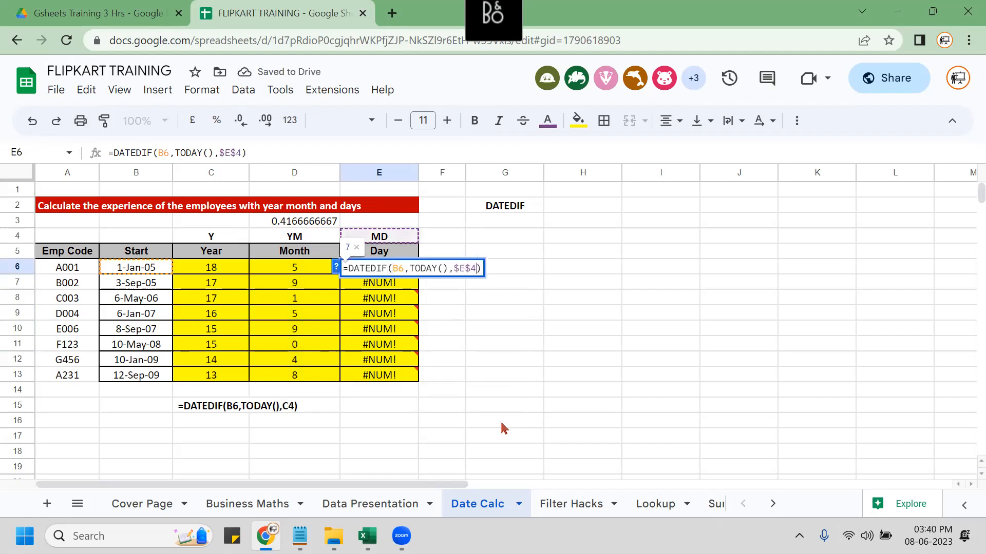
key("Return")
key("Up")
key("shift+Down")
key("shift+Down")
key("shift+Down")
key("shift+Down")
key("shift+Down")
key("shift+Down")
key("shift+Down")
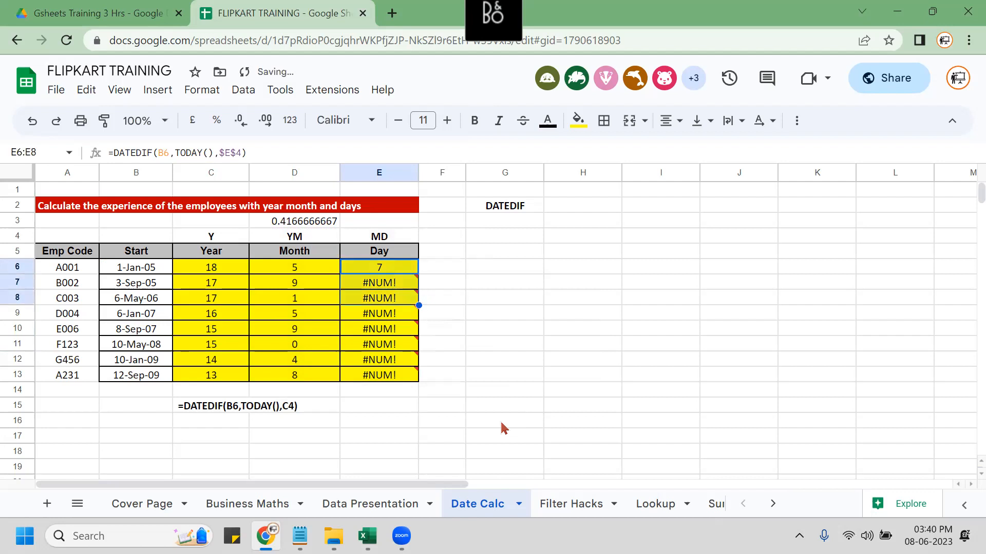
key("ctrl+d")
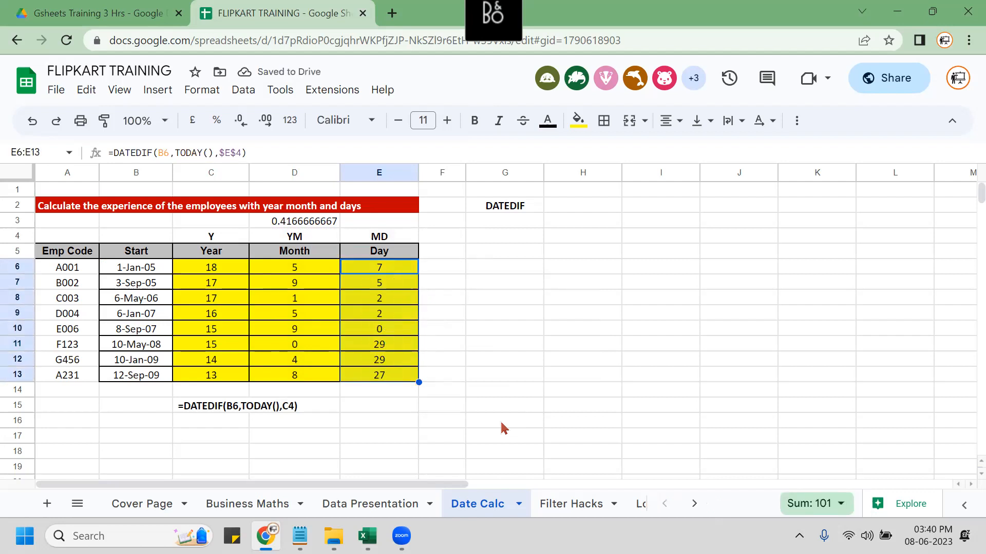
key("Left")
key("Left")
key("ctrl+grave")
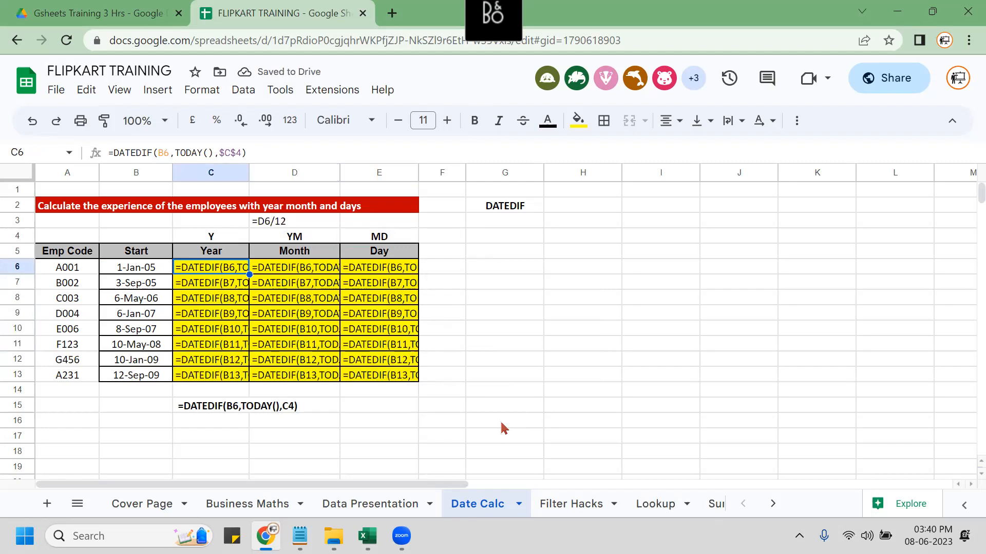
Widen columns C, D and E so the full DATEDIF formulas are readable.
left_click_drag(250, 174, 252, 175)
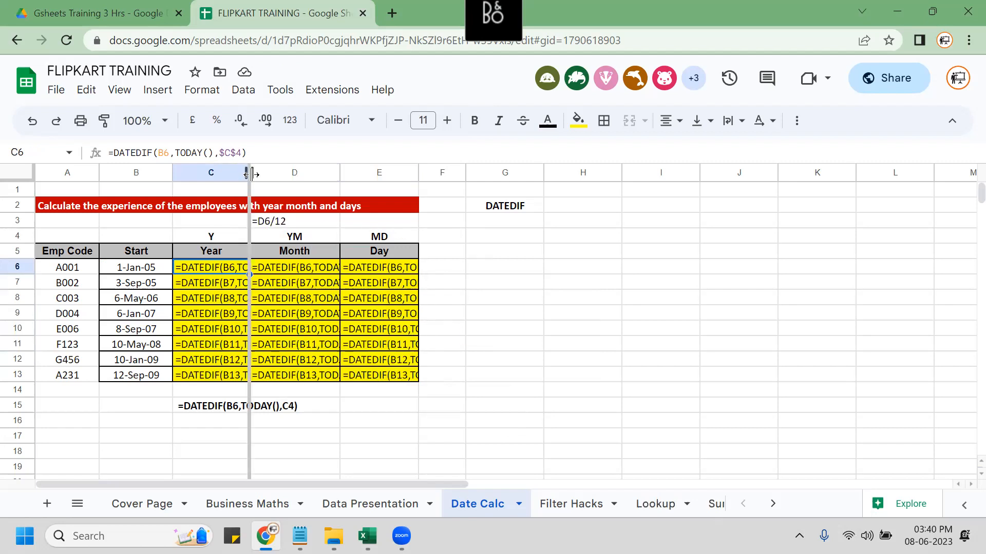
double_click(251, 174)
left_click_drag(390, 173, 372, 174)
left_click_drag(451, 173, 536, 174)
left_click_drag(373, 173, 462, 175)
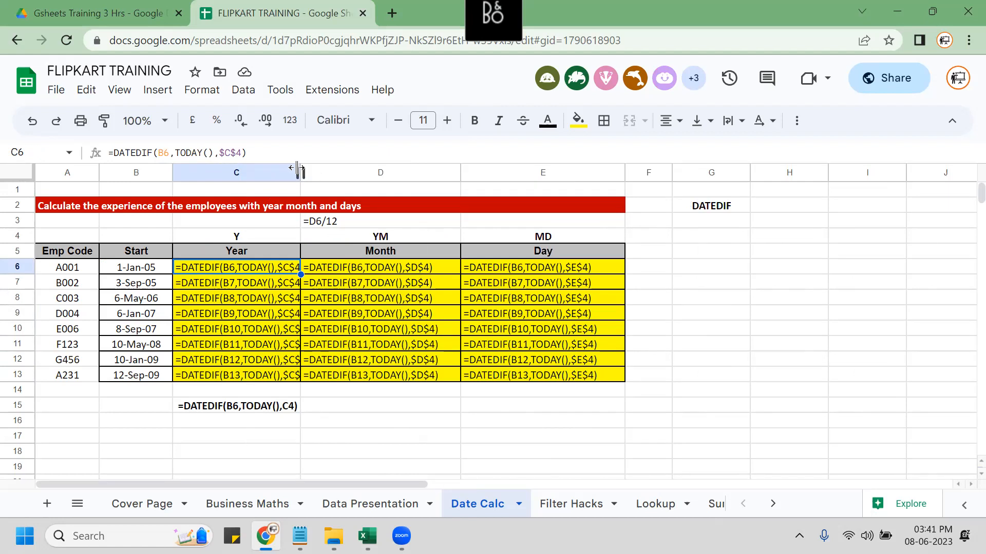
left_click_drag(298, 170, 323, 172)
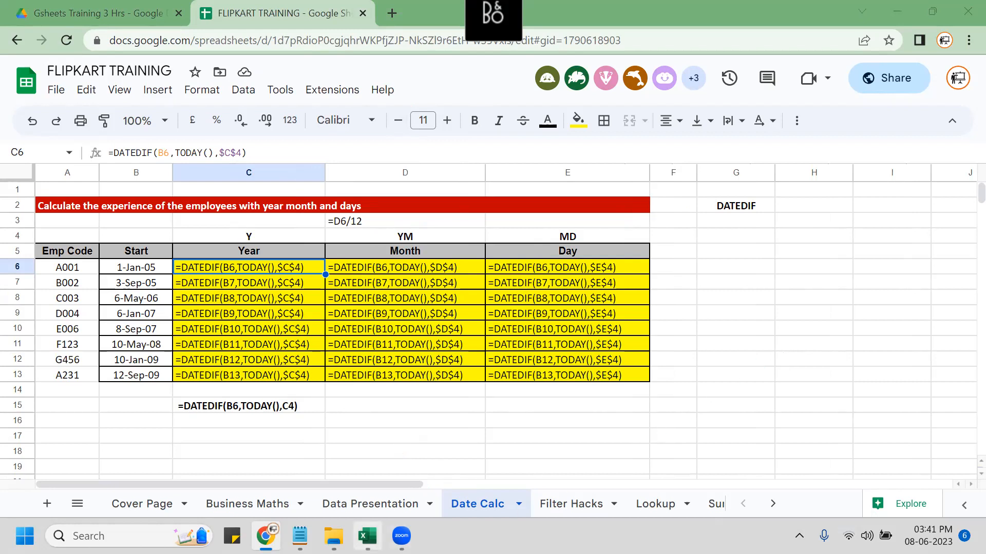
left_click(367, 535)
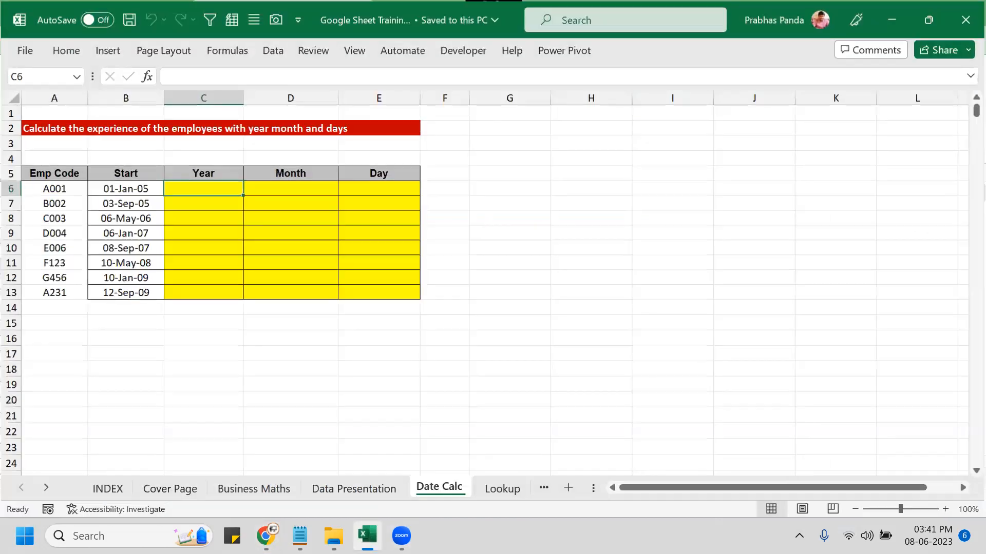
Open the Excel workbook's File > Info page and show all its properties.
left_click(507, 245)
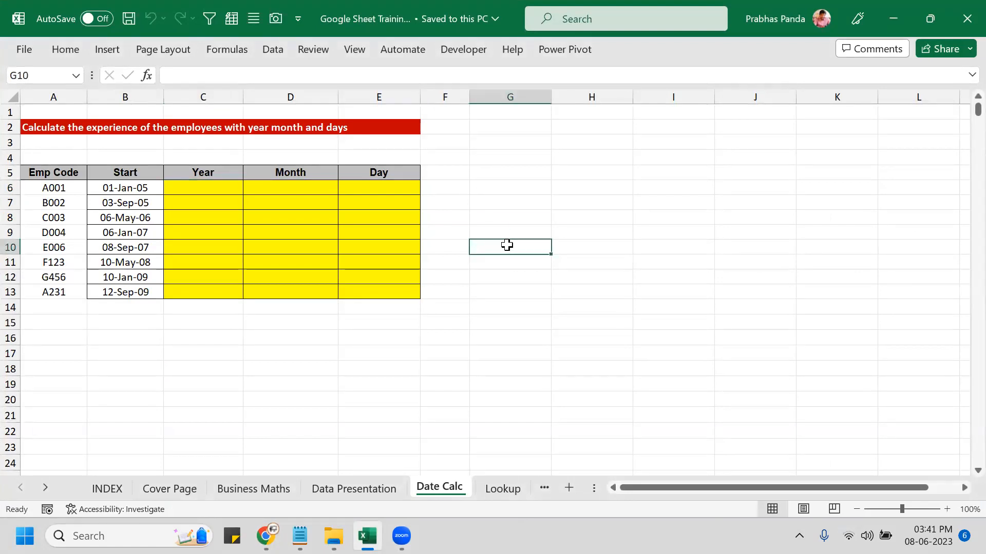
left_click(24, 50)
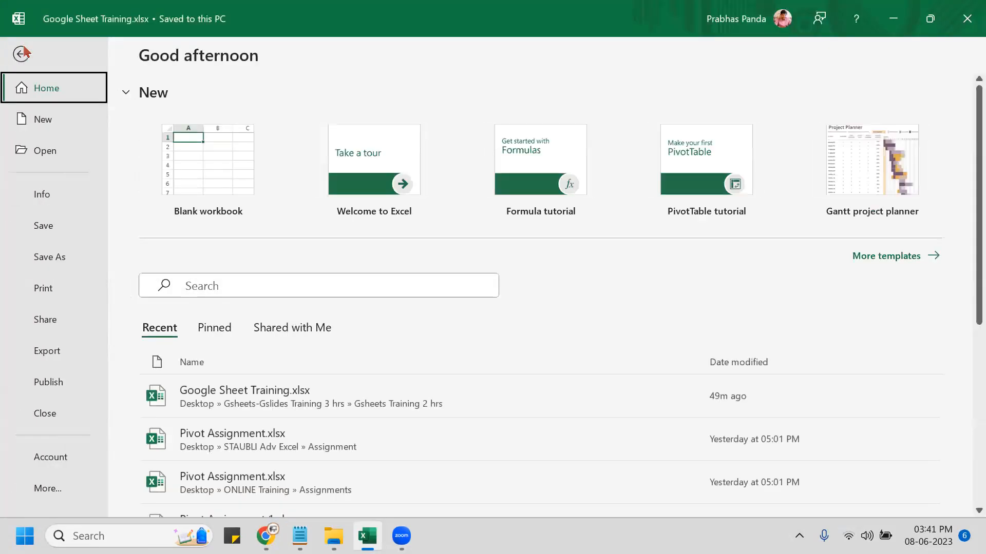
left_click(42, 198)
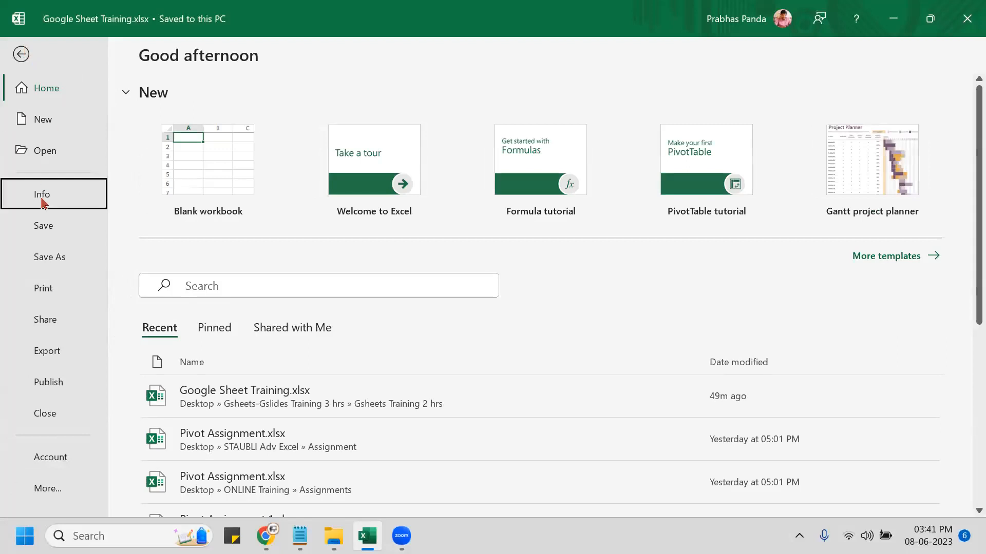
key("ctrl")
key("ctrl")
key("ctrl")
key("ctrl")
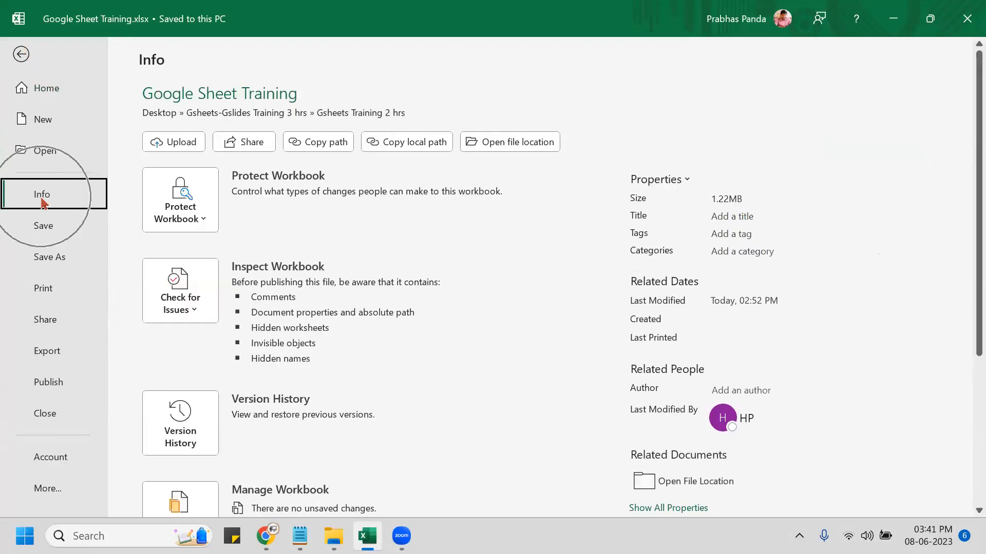
key("ctrl")
key("ctrl")
key("ctrl")
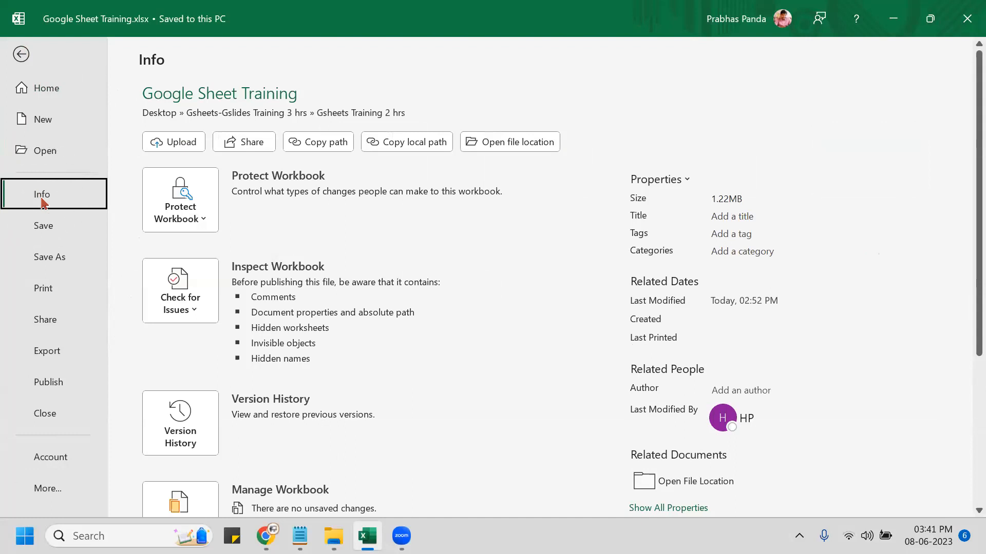
scroll(907, 306, "down", 5)
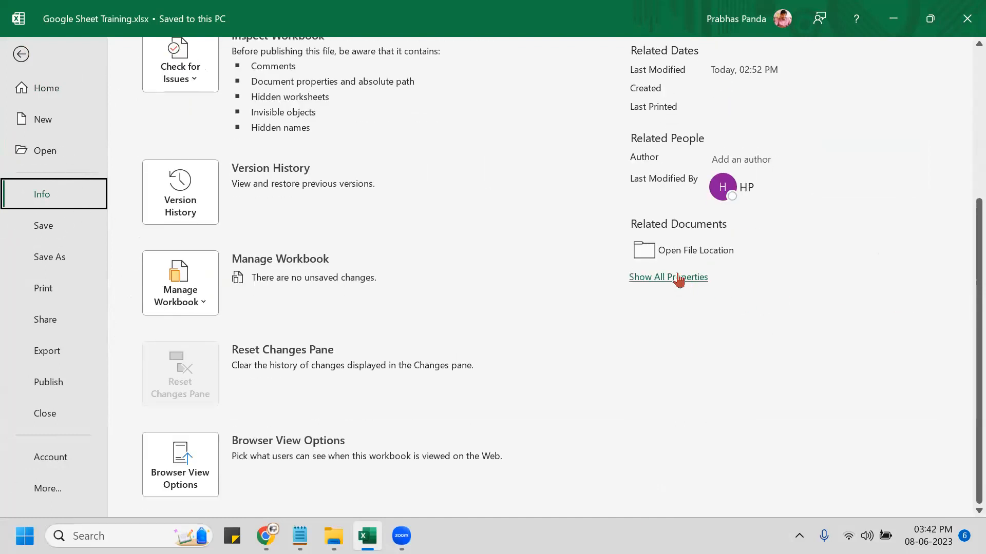
key("ctrl")
key("ctrl")
key("ctrl")
key("ctrl")
left_click(684, 278)
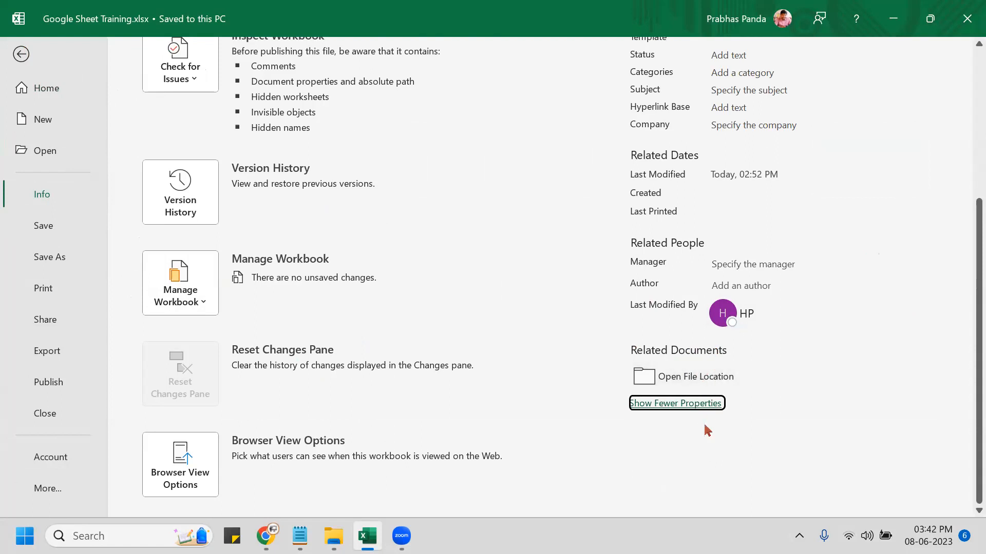
Close the Google Sheet Training workbook and quit Excel.
left_click(690, 410)
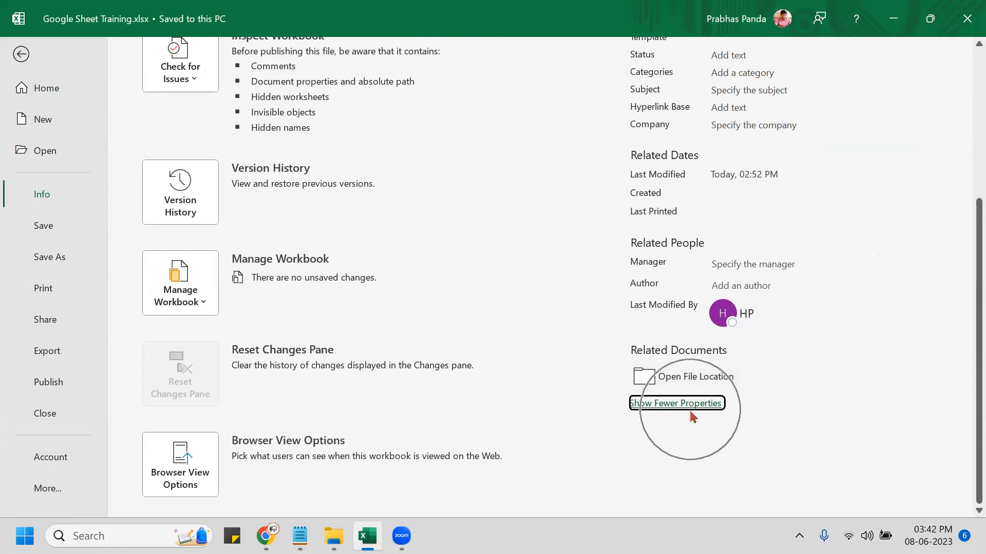
left_click(690, 416)
left_click(689, 414)
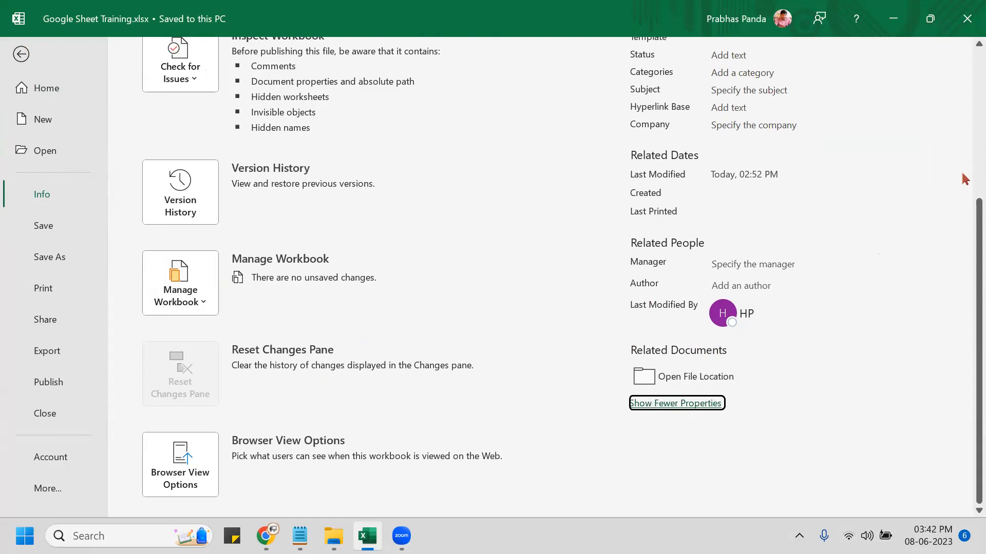
left_click(965, 7)
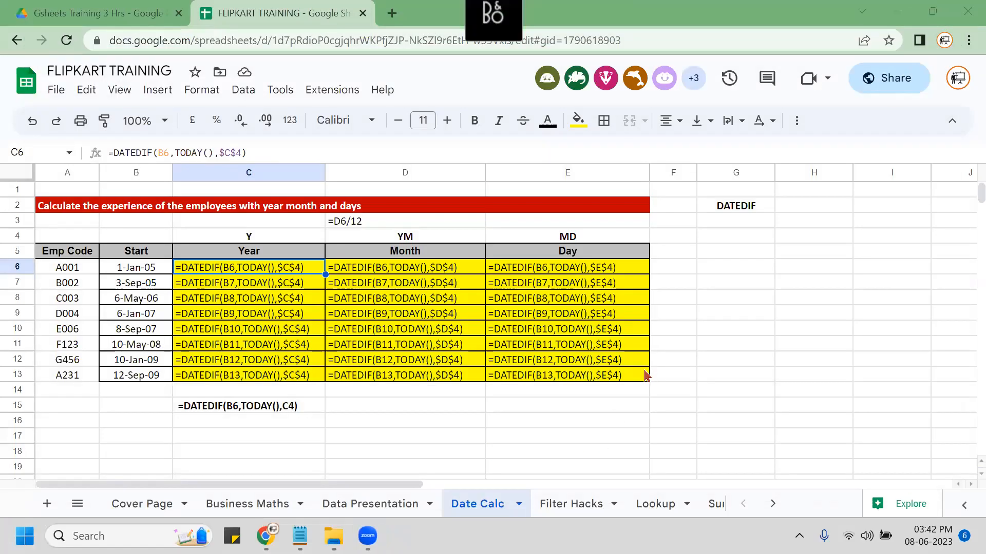
Turn off formula view so A001 reads 18 years, 5 months, 7 days, then inspect D6's formula.
left_click(190, 442)
key("ctrl+grave")
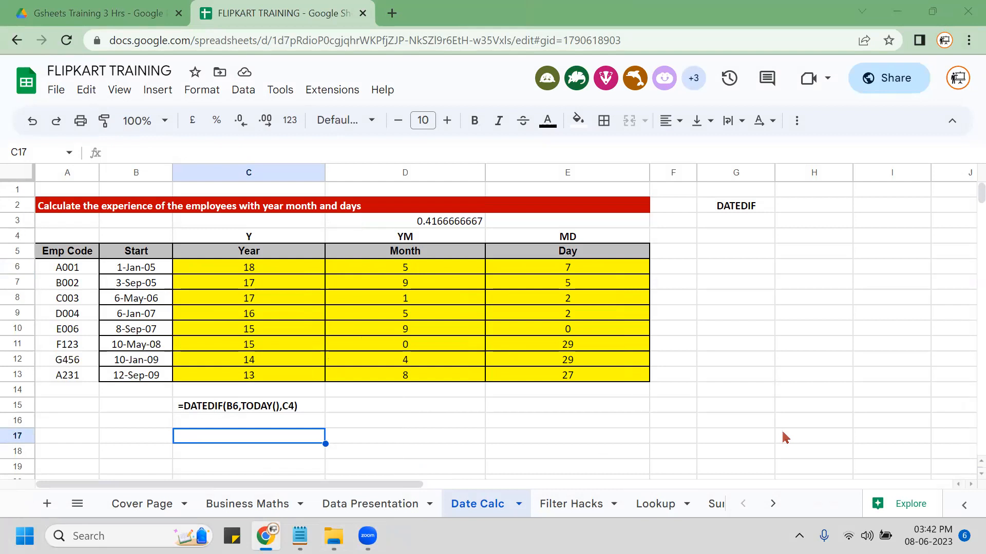
left_click(368, 271)
double_click(368, 272)
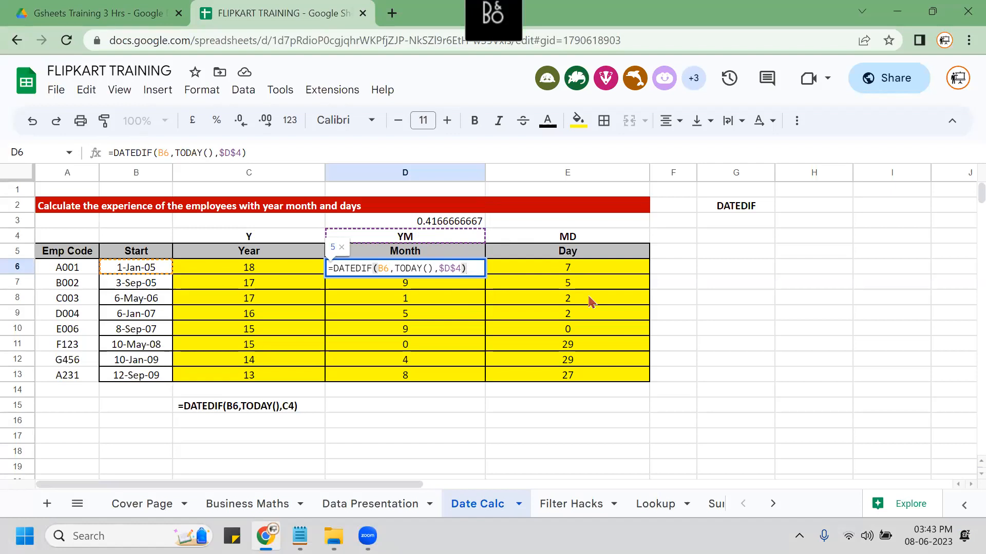
left_click(434, 236)
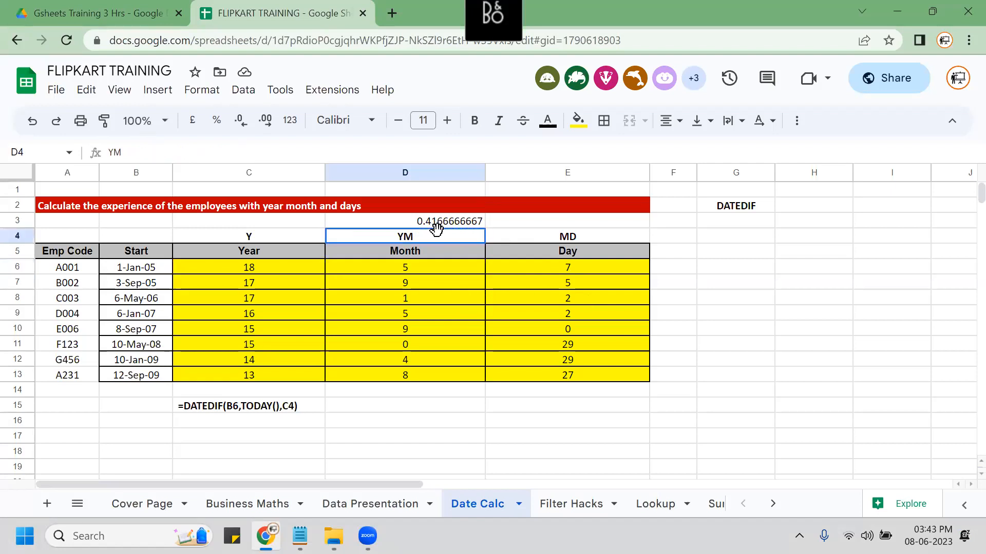
Switch D4's unit to M to see total months (221, 213…), then restore it to YM.
type("M")
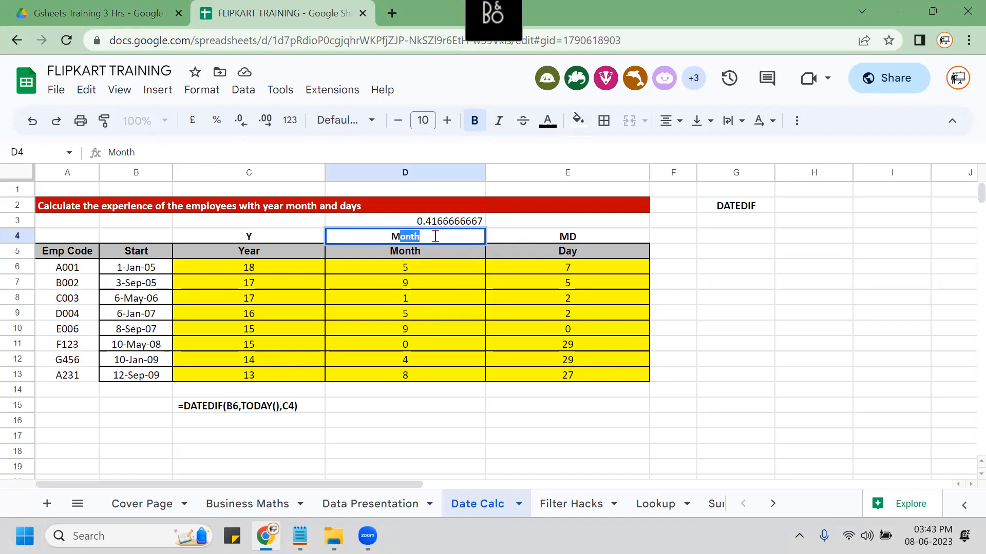
key("BackSpace")
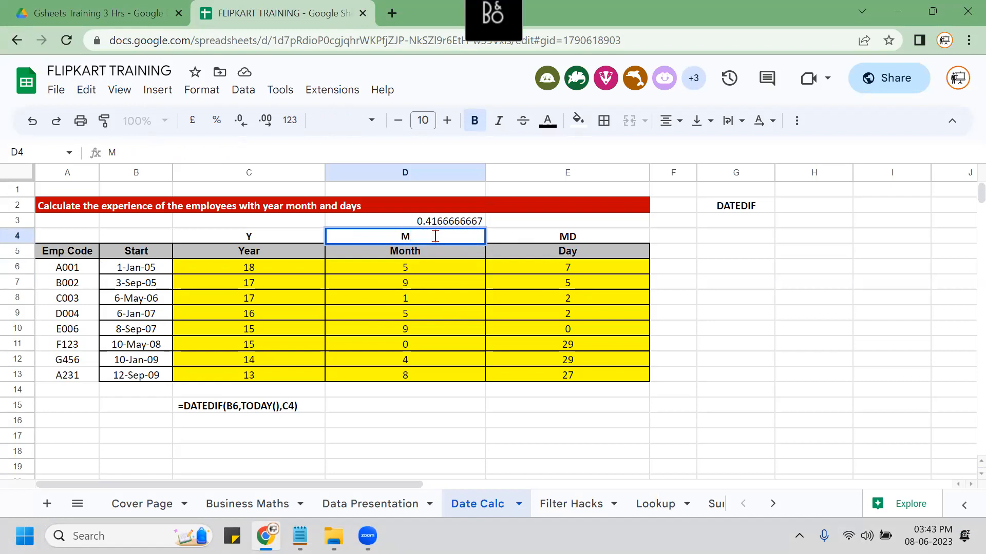
key("Return")
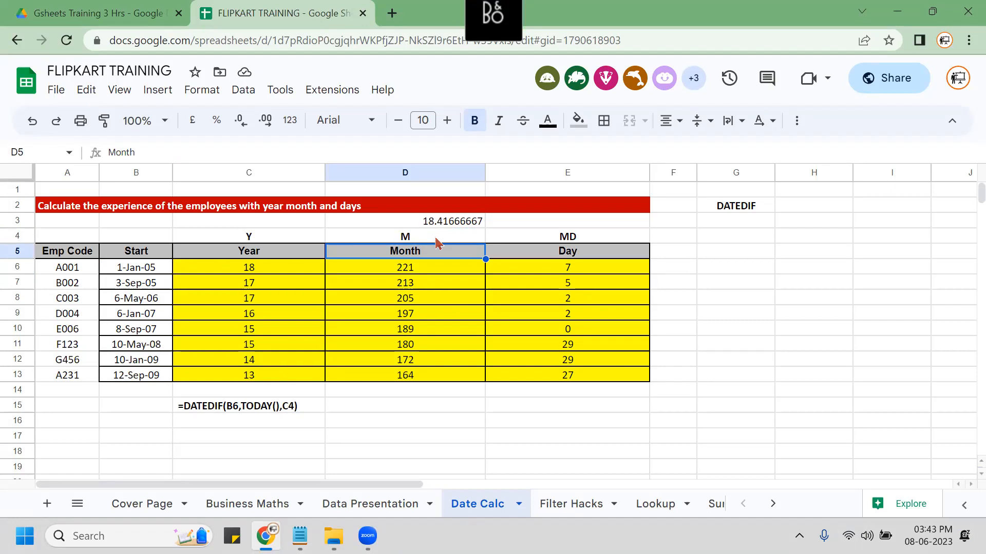
left_click(436, 239)
type("YM")
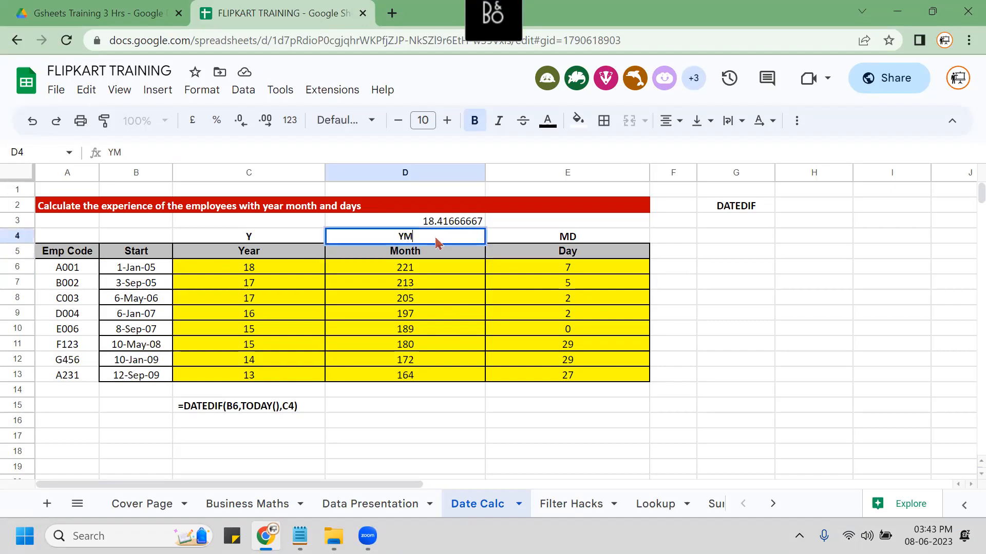
key("Return")
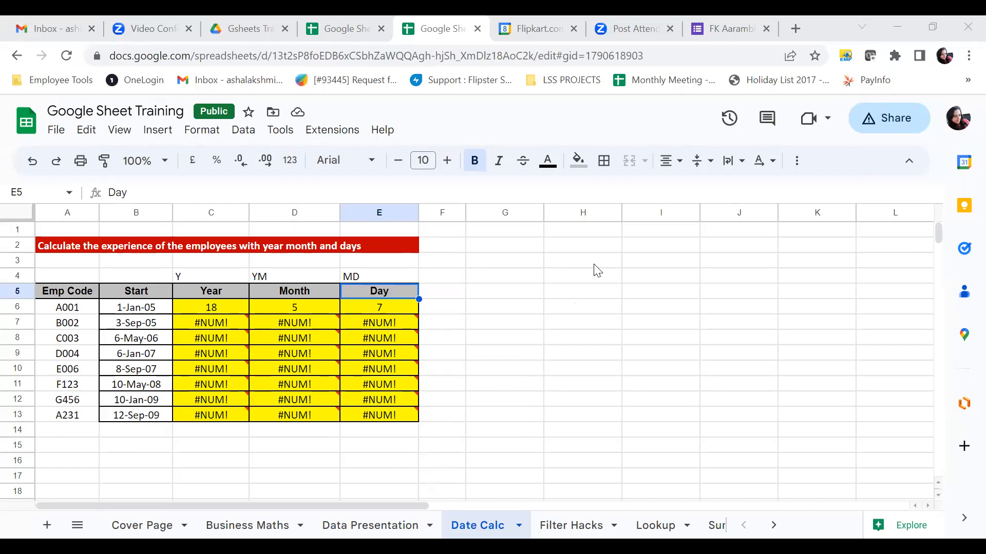
Make the C4 reference in C6's Year formula absolute as $C$4.
left_click(217, 309)
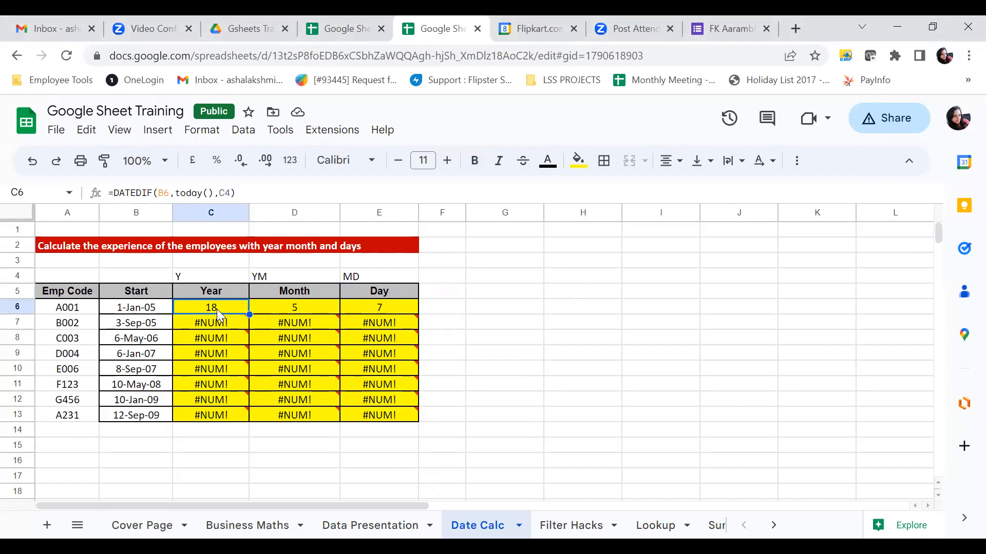
left_click(221, 186)
key("F4")
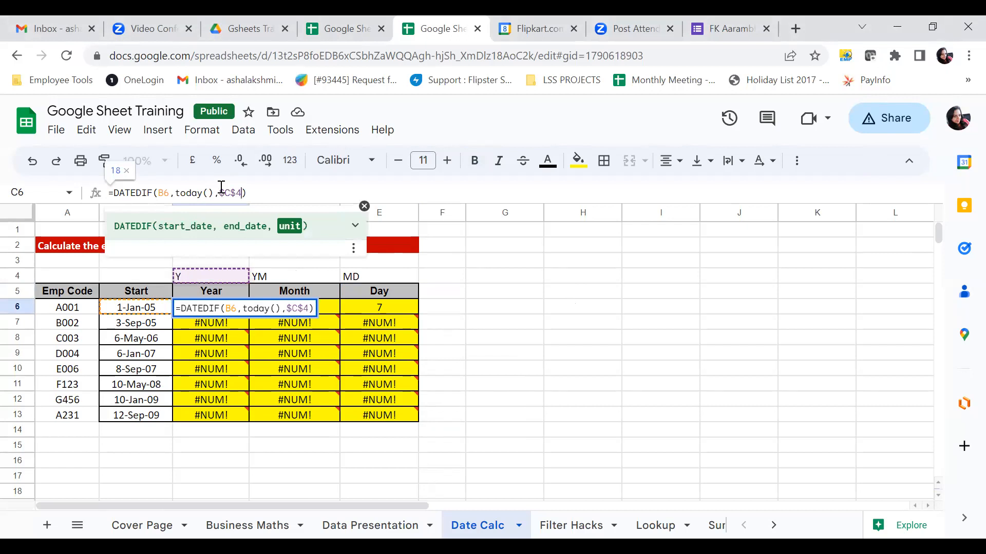
key("Return")
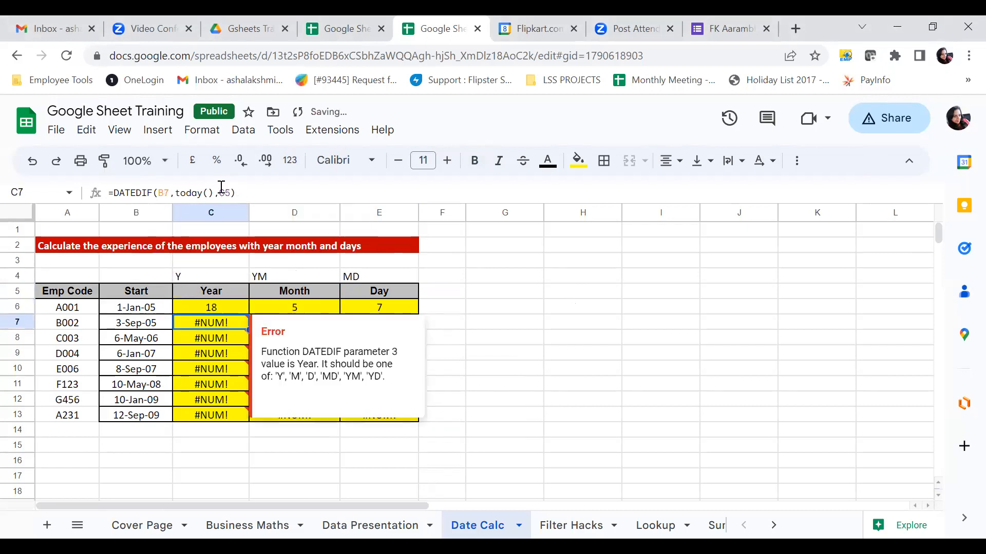
Fill the Year formula from C6 down through C13.
key("Up")
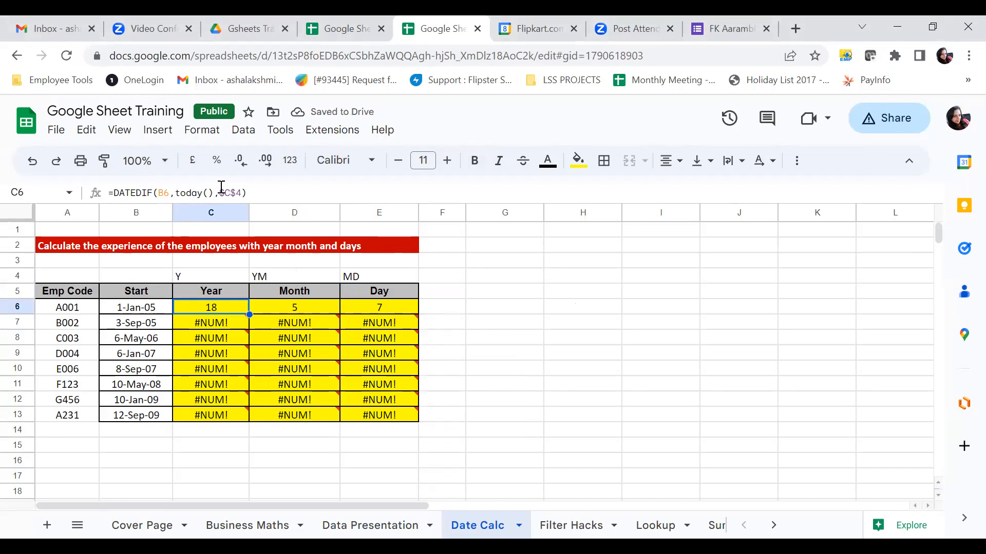
key("shift+Down")
key("shift+Down")
key("shift+Down")
key("shift+Down")
key("shift+Down")
key("shift+Down")
key("shift+Down")
key("shift+Down")
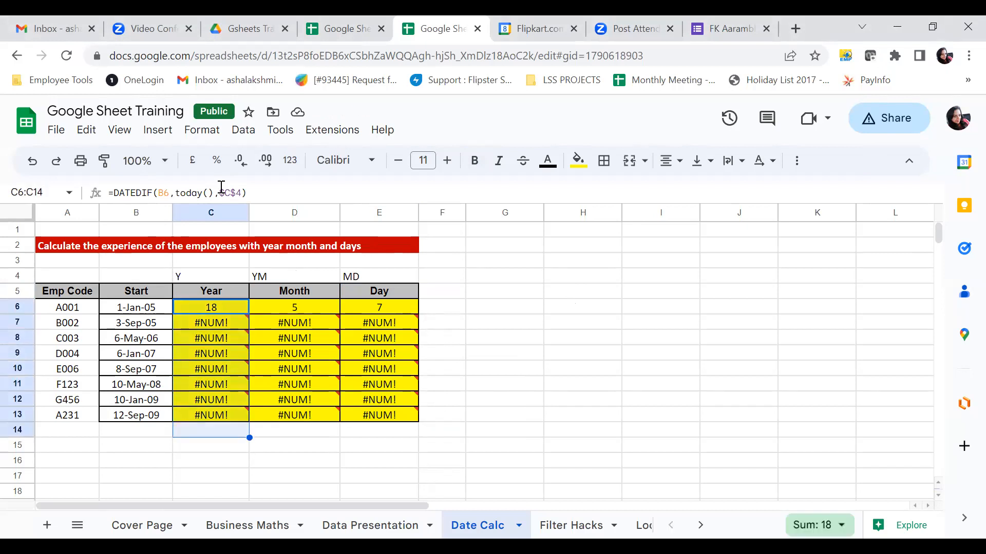
key("shift+Up")
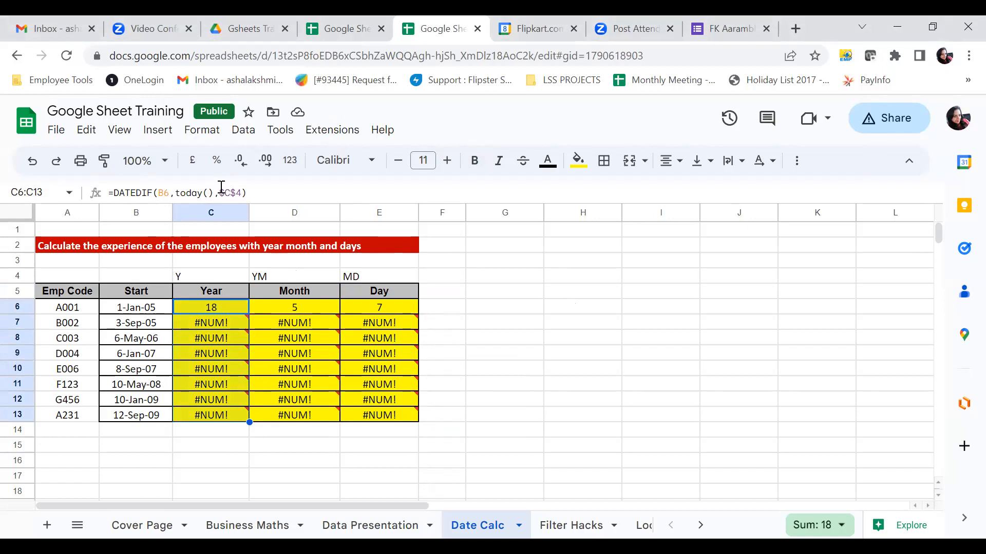
key("ctrl+d")
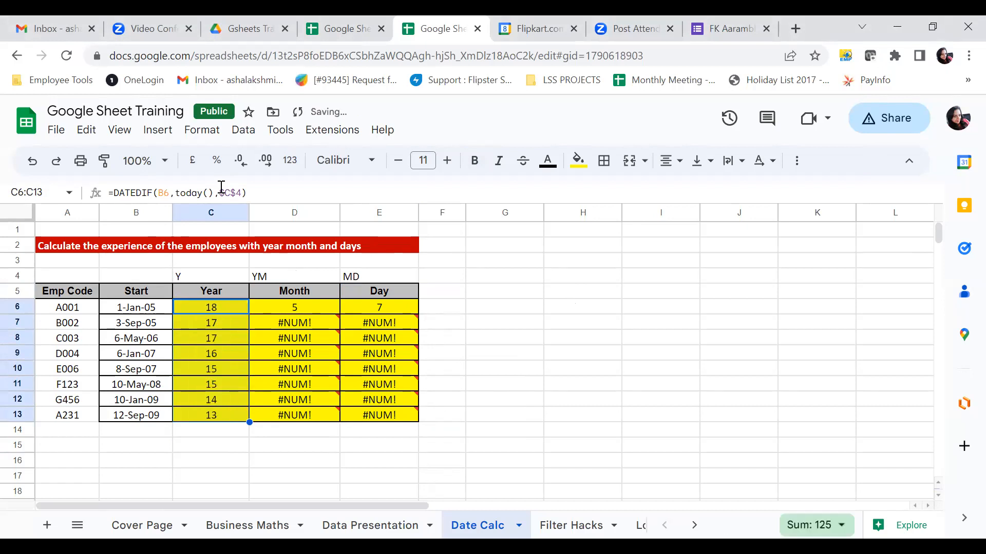
mouse_move(303, 321)
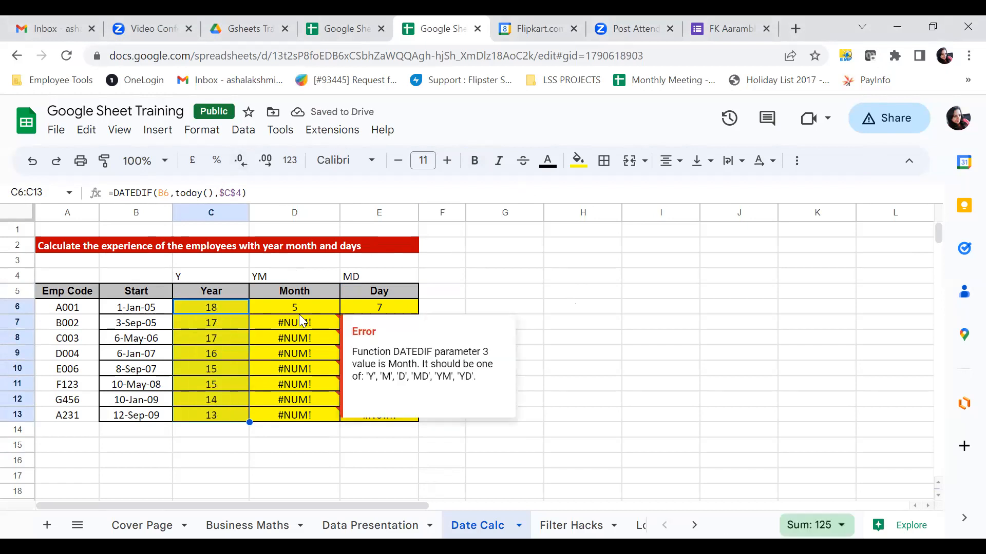
left_click(219, 307)
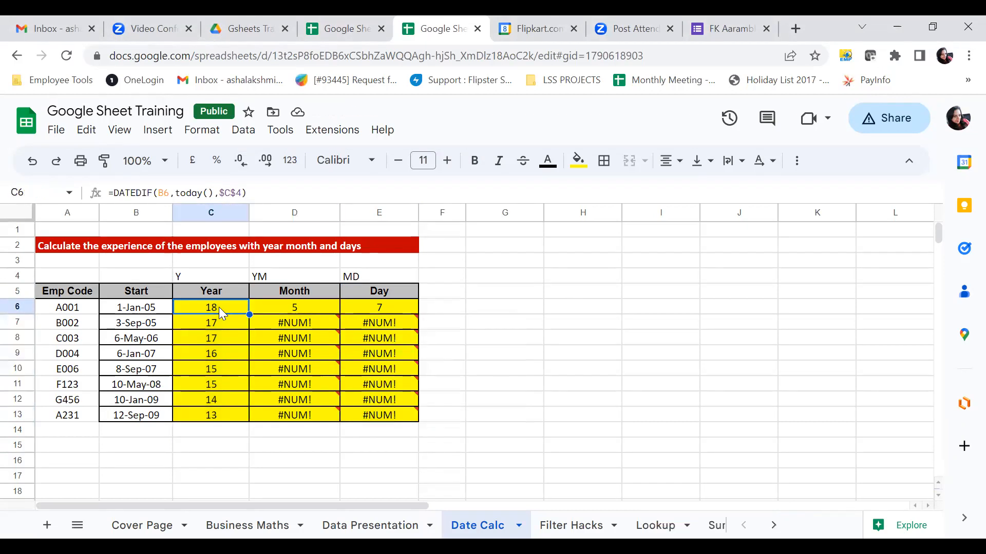
key("Right")
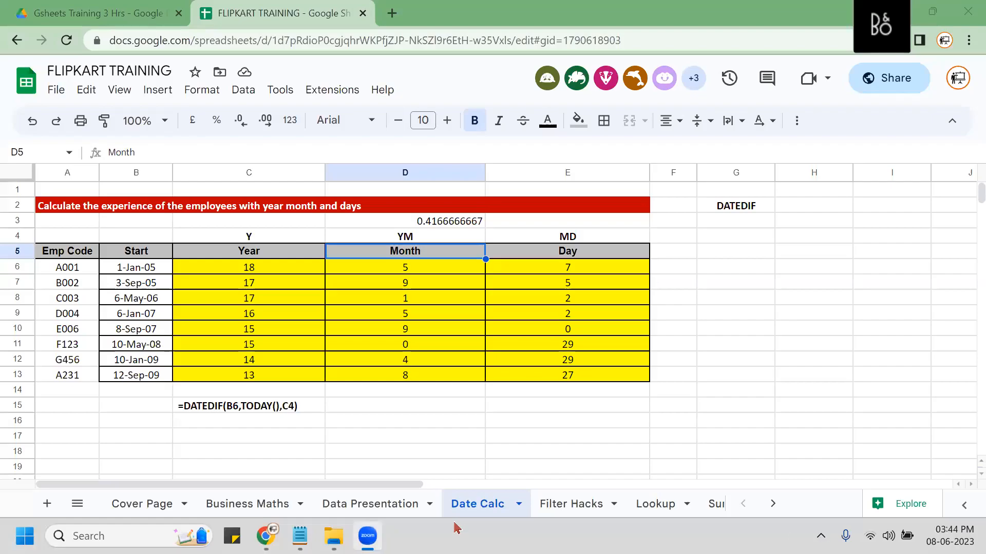
key("super")
type("ON")
key("Return")
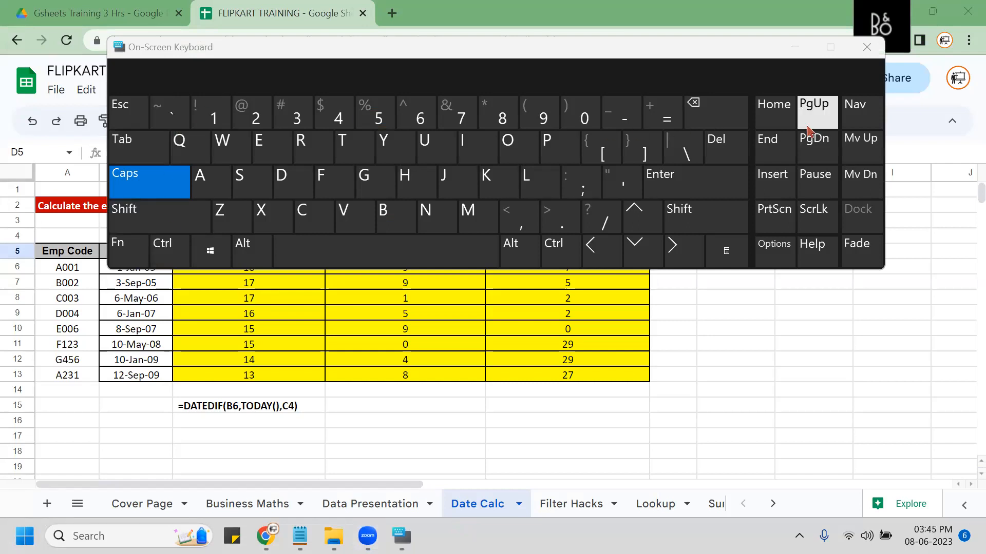
left_click(790, 48)
left_click(791, 47)
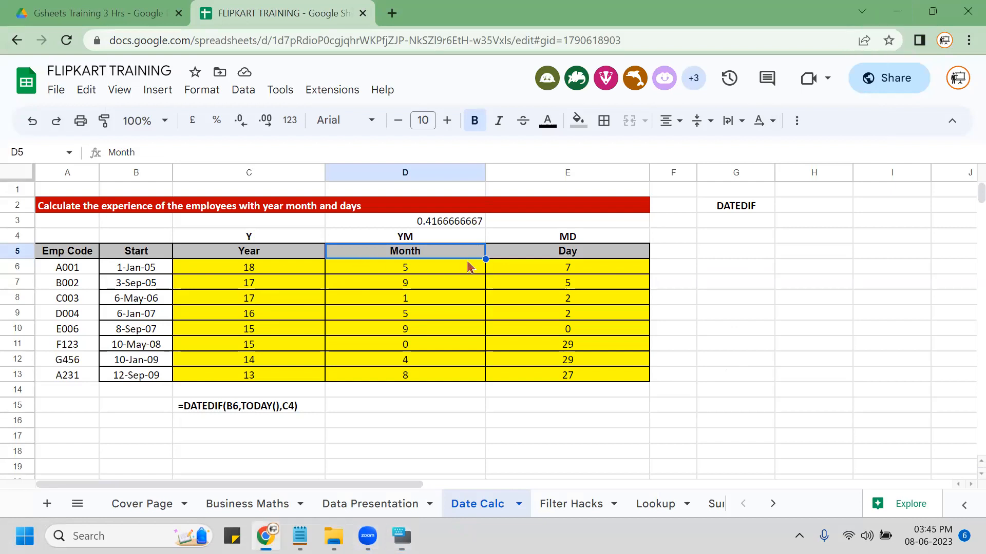
left_click(521, 257)
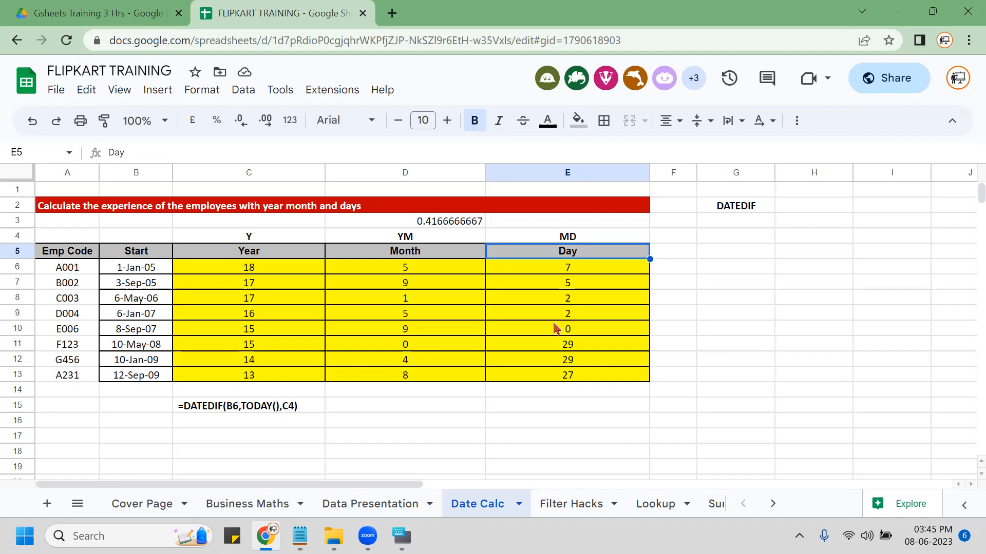
left_click(286, 237)
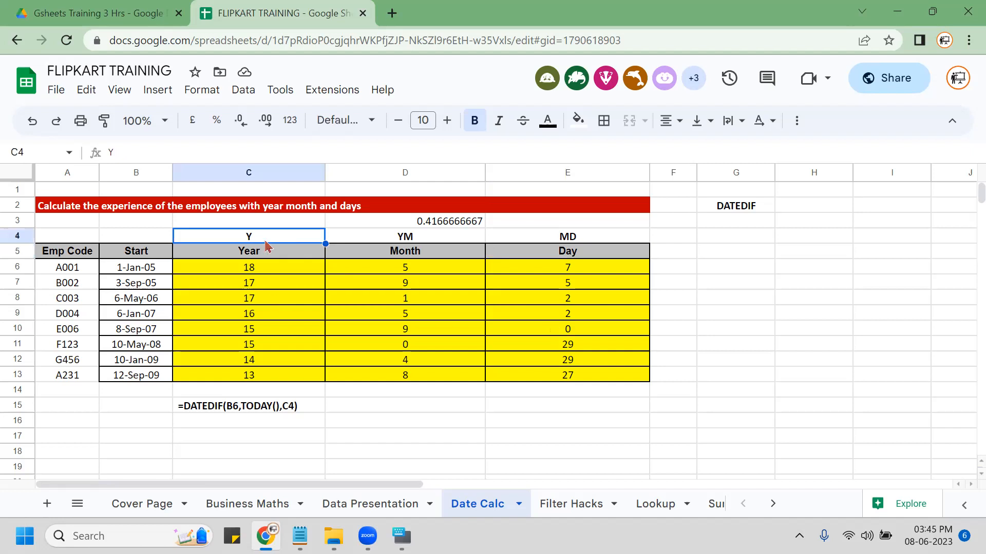
left_click(263, 173)
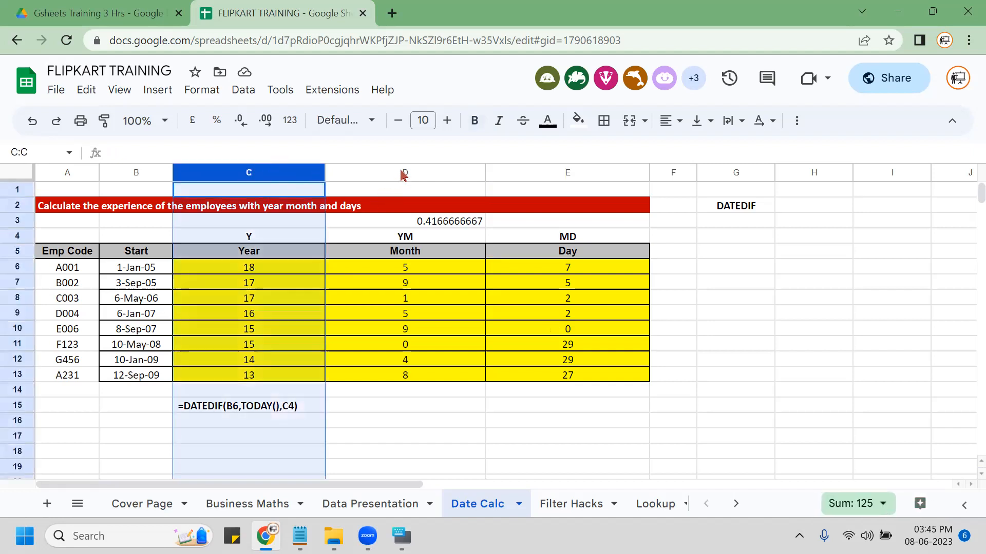
left_click(404, 172)
left_click(556, 170)
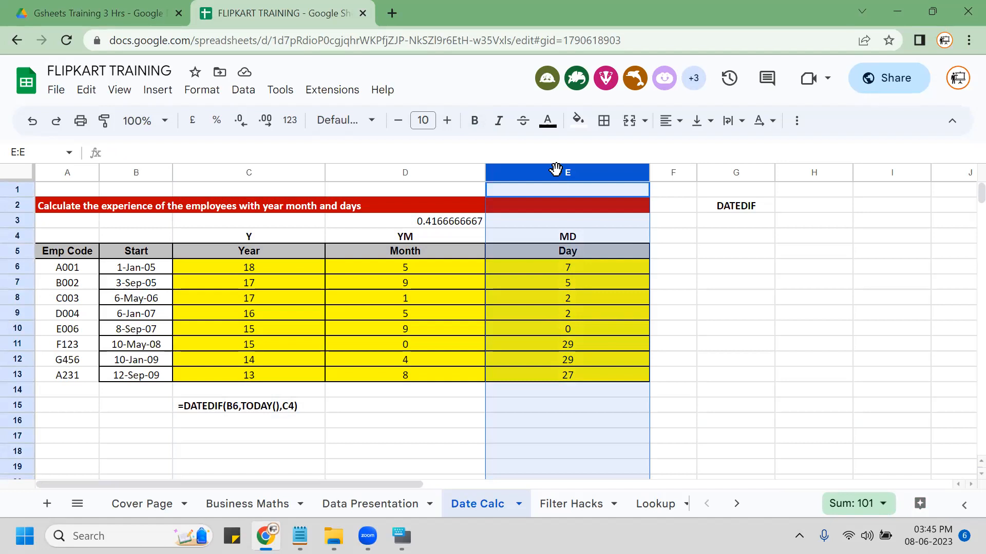
left_click(306, 272)
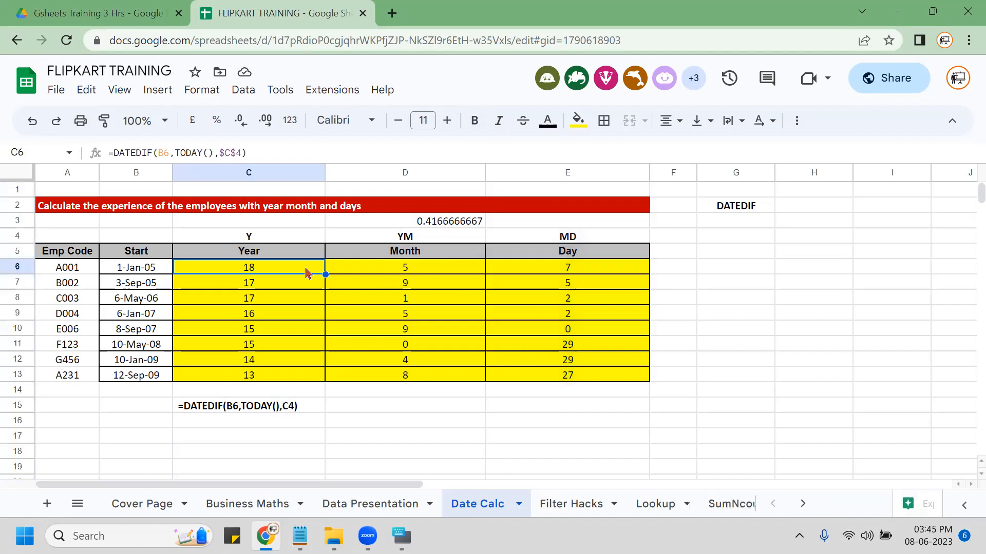
Clear all the results in C6:E13.
key("shift+Right")
key("shift+Right")
key("ctrl+shift+Down")
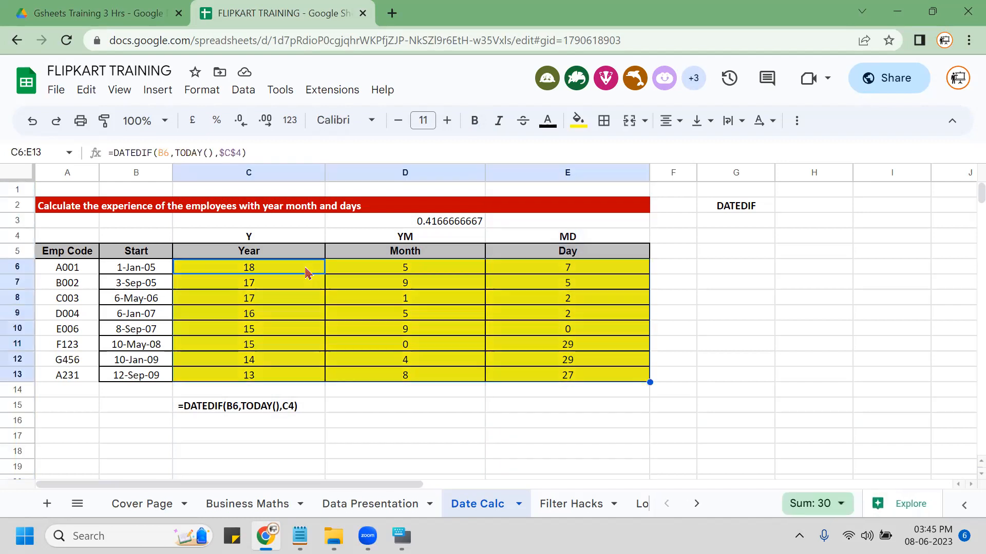
key("Delete")
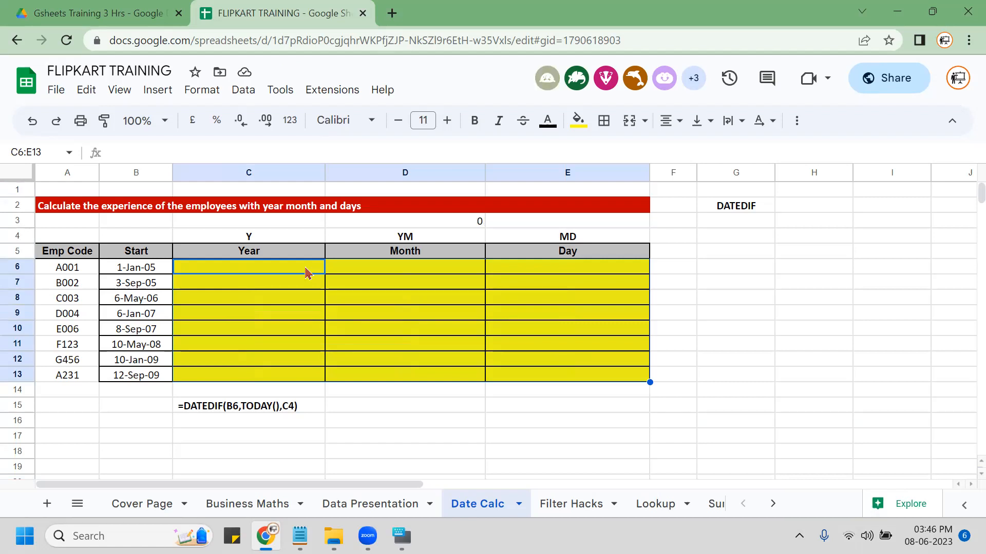
Start a DATEDIF formula in C6 with the column-locked start date $B6.
key("Left")
key("Right")
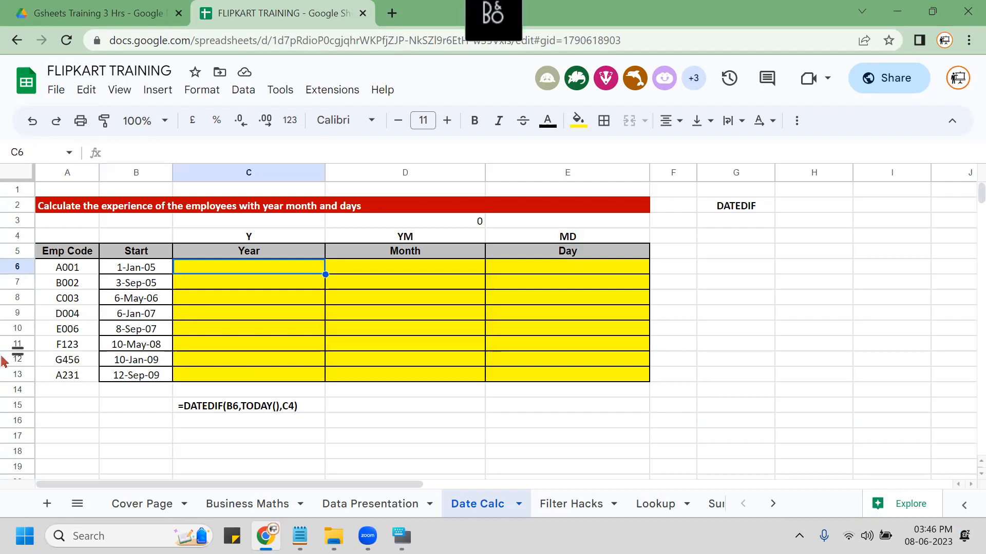
type("=")
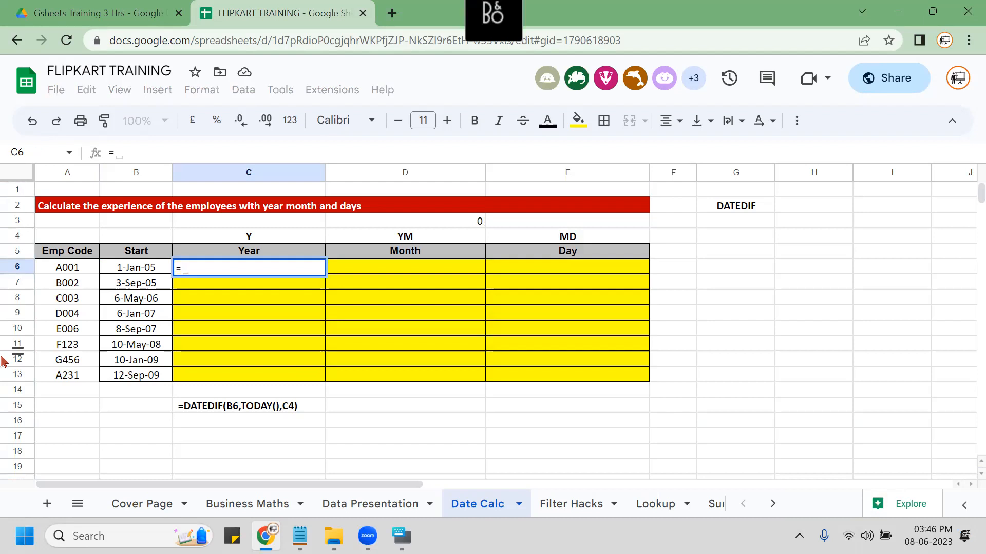
type("DATEDIF(")
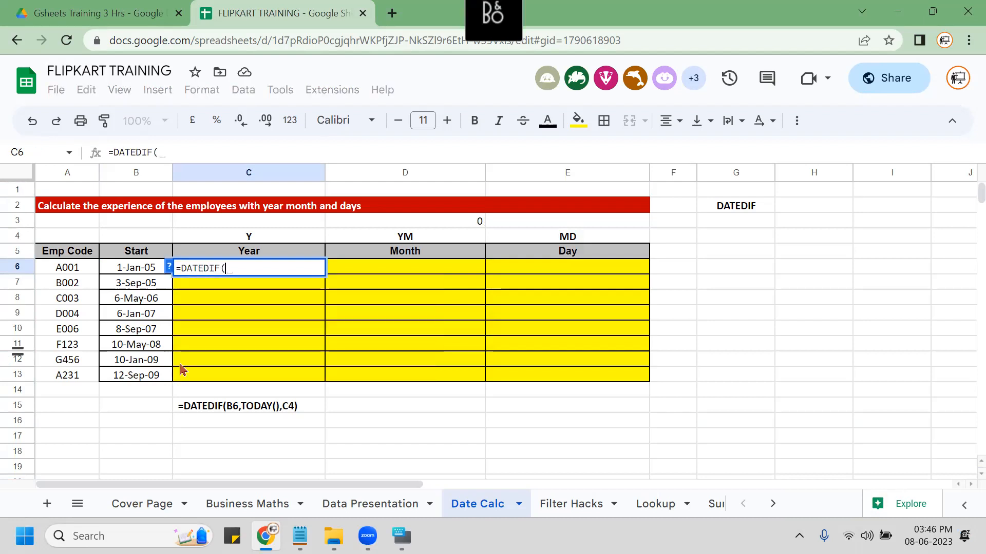
left_click(171, 268)
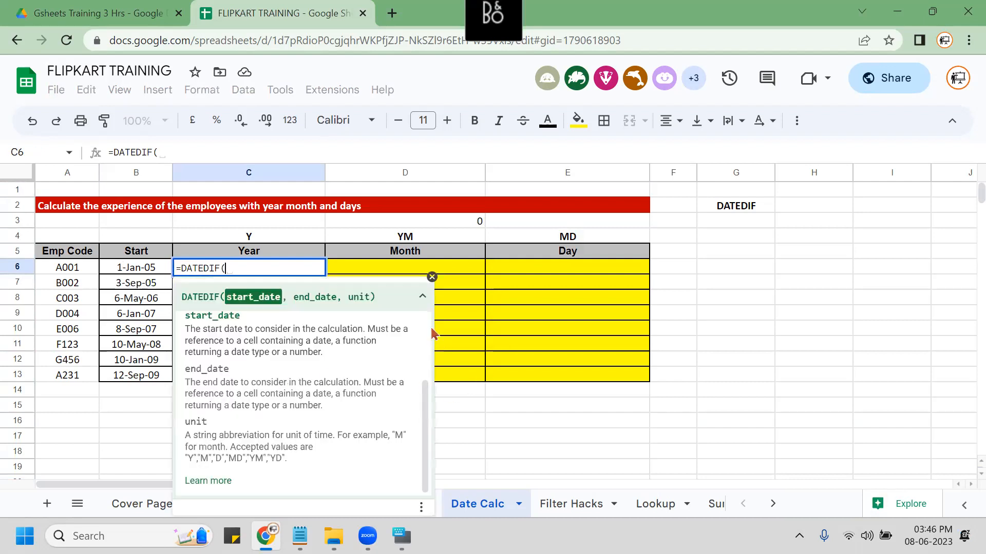
left_click(422, 297)
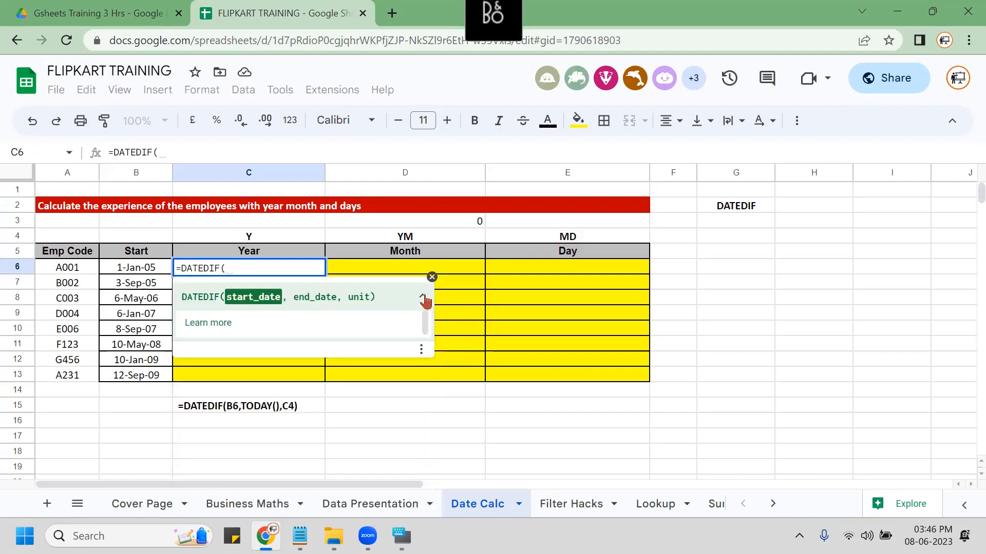
left_click(146, 273)
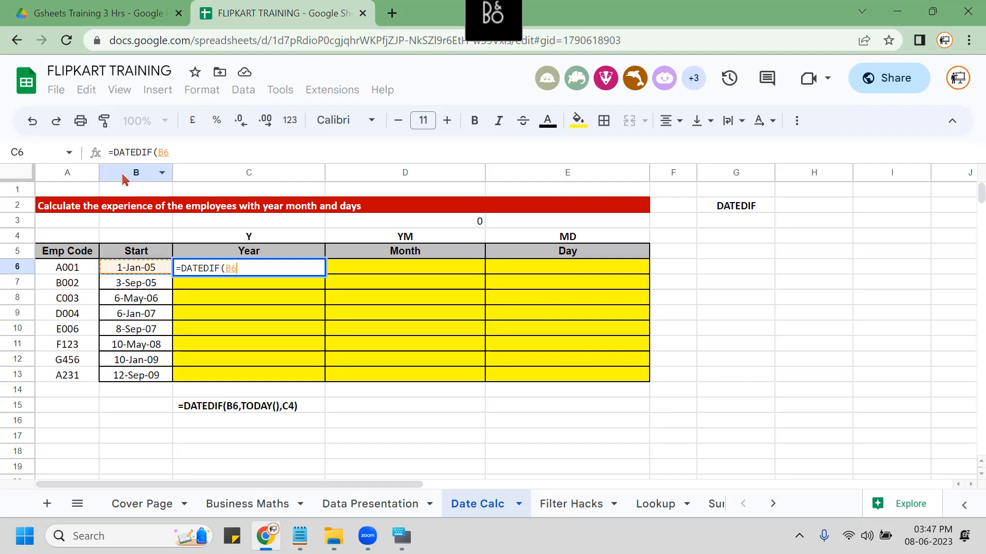
key("F4")
key("F4")
key("F4")
Complete it as =DATEDIF($B6,TODAY(),C$4), returning 18 years.
type(",")
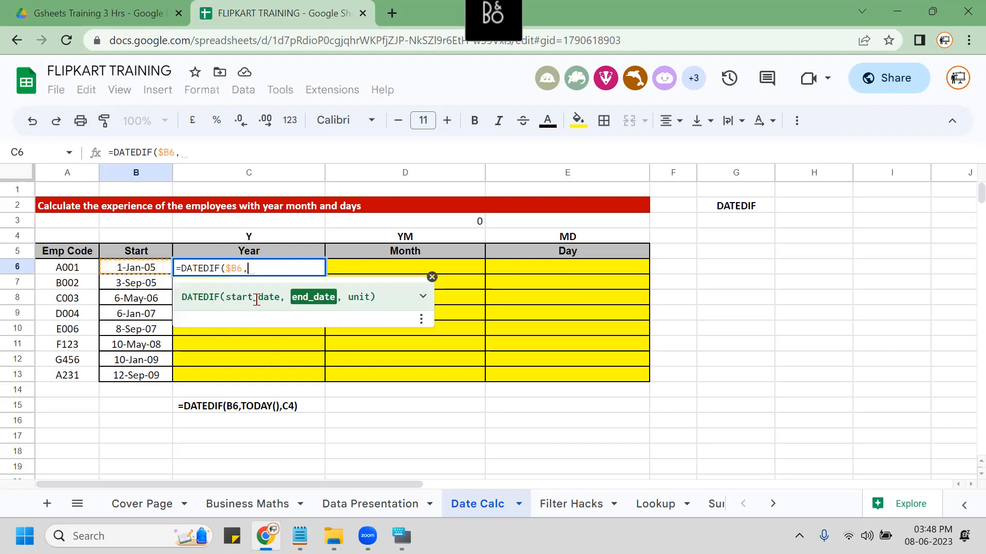
key("BackSpace")
type("TODAY()")
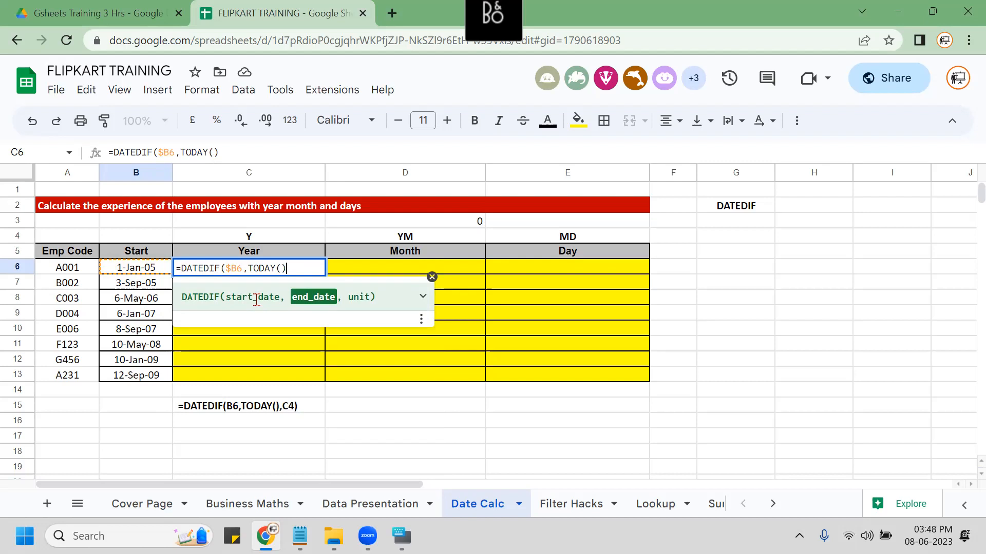
type(",")
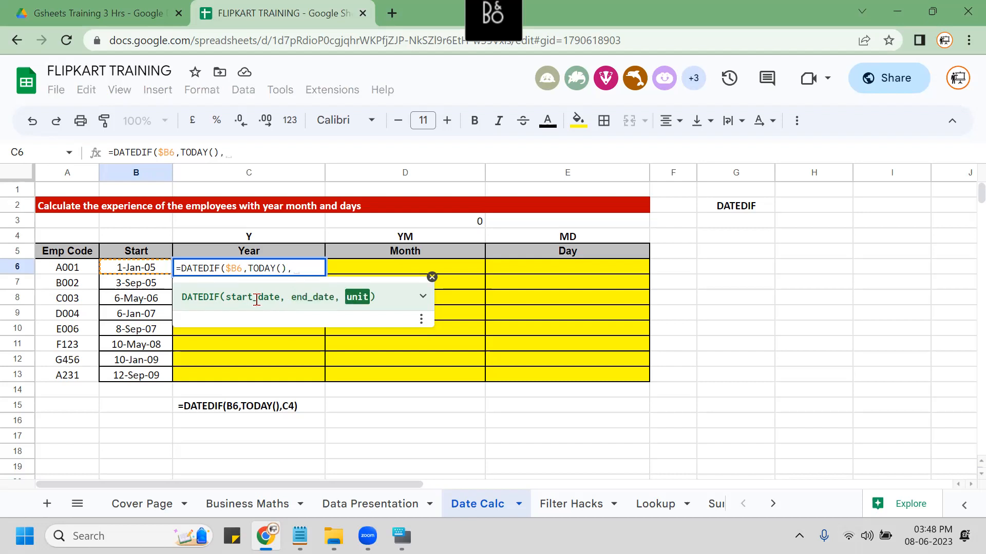
key("Up")
key("Up")
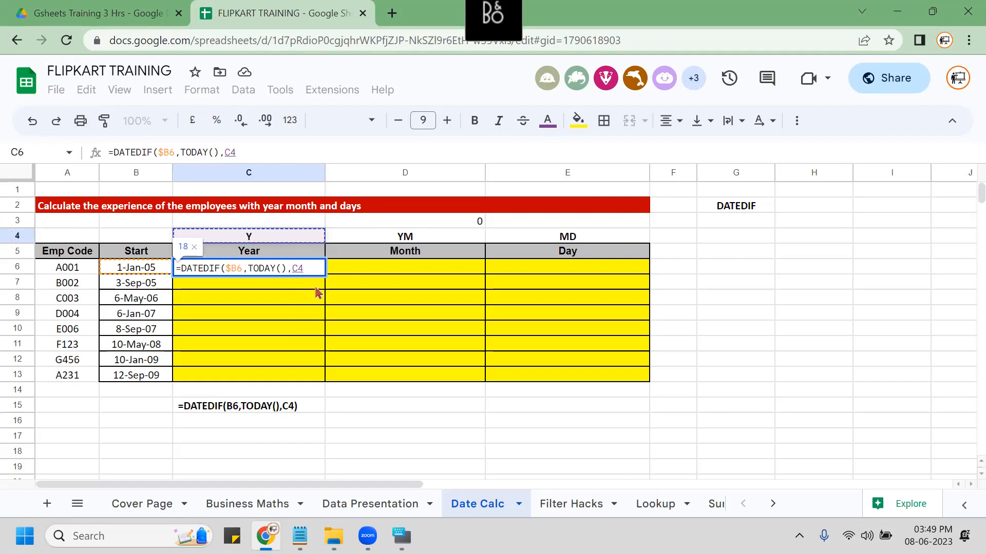
key("F4")
type(")")
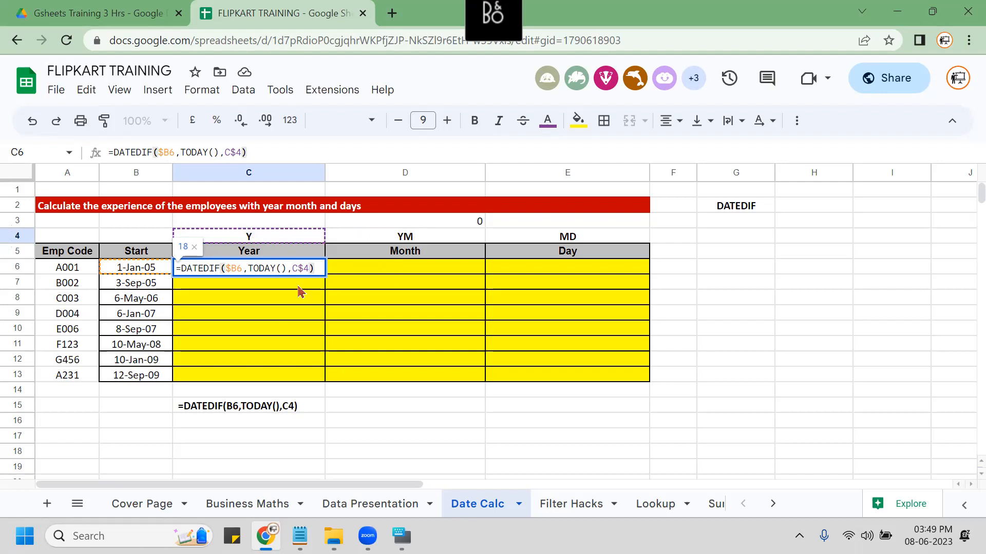
key("Return")
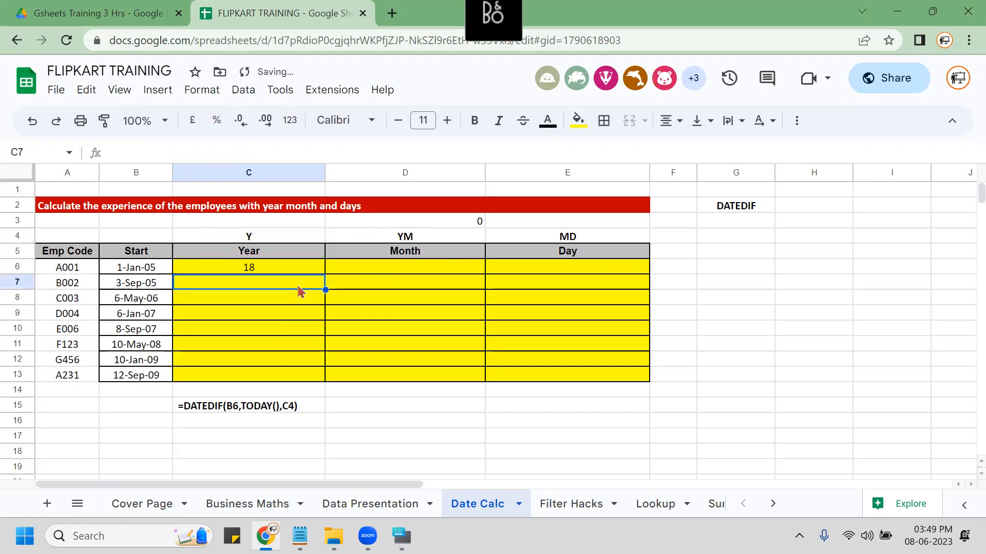
Fill C6's formula down and across C6:E13 for every employee's years, months and days.
key("Up")
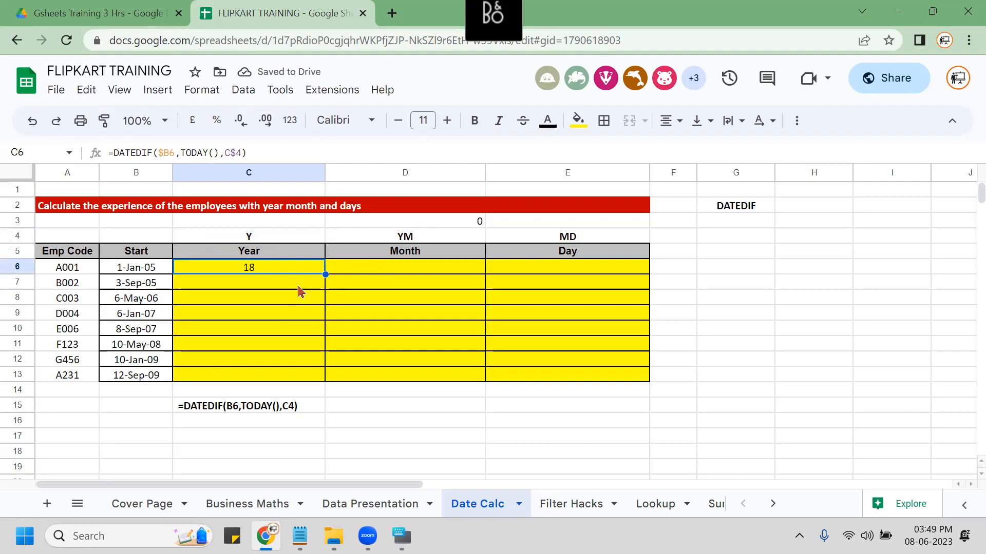
key("shift+Right")
key("shift+Right")
key("shift+Down")
key("shift+Down")
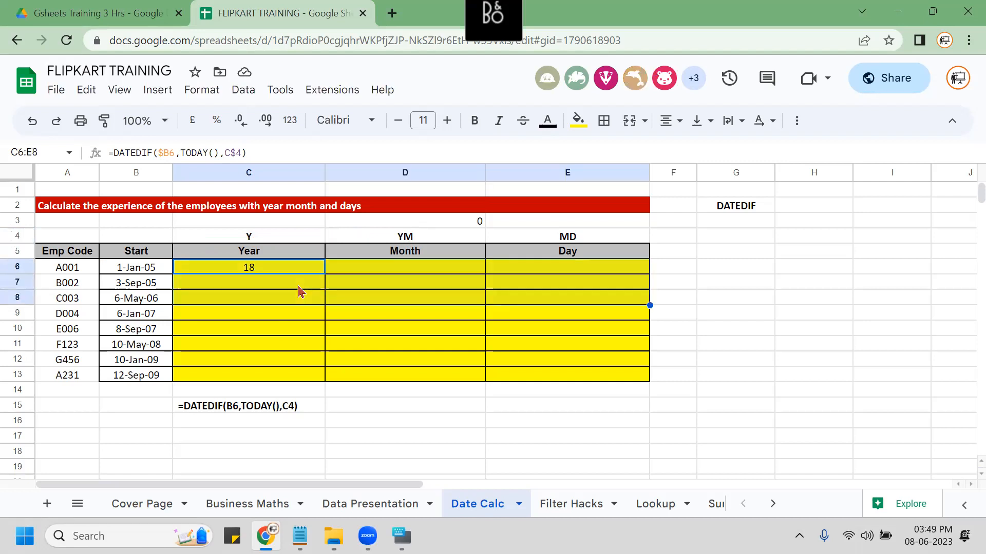
key("shift+Down")
key("shift+Down")
key("shift+Down")
key("shift+Down")
key("shift+Down")
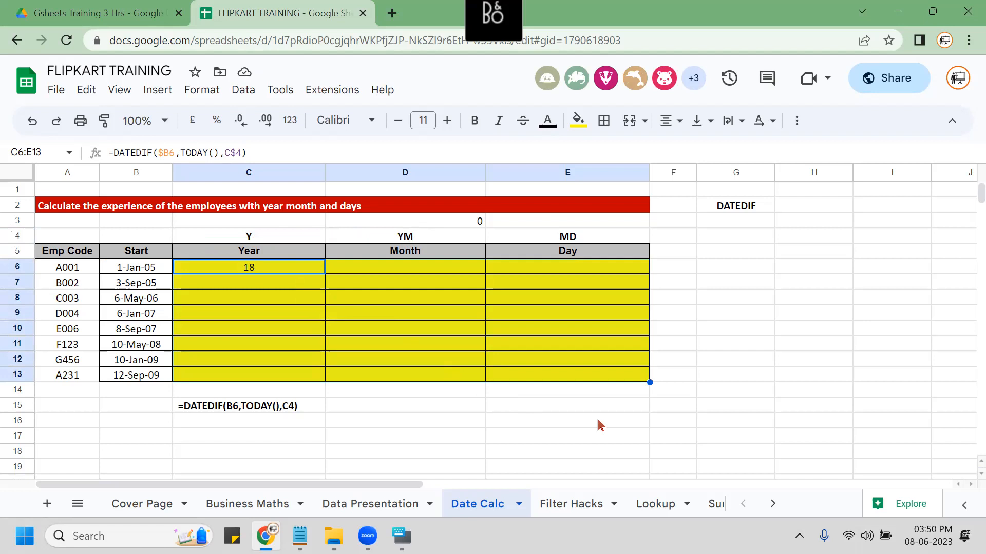
key("ctrl+d")
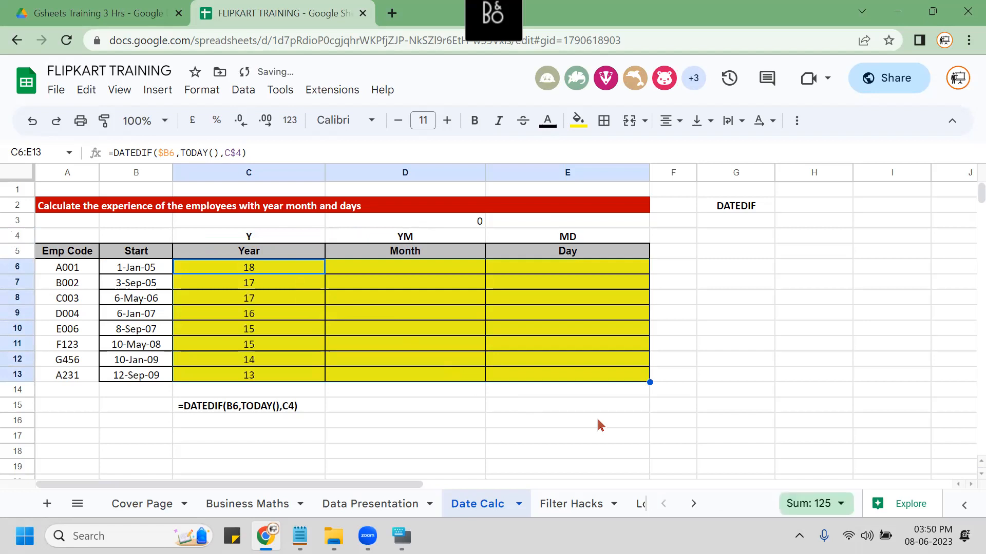
key("ctrl+r")
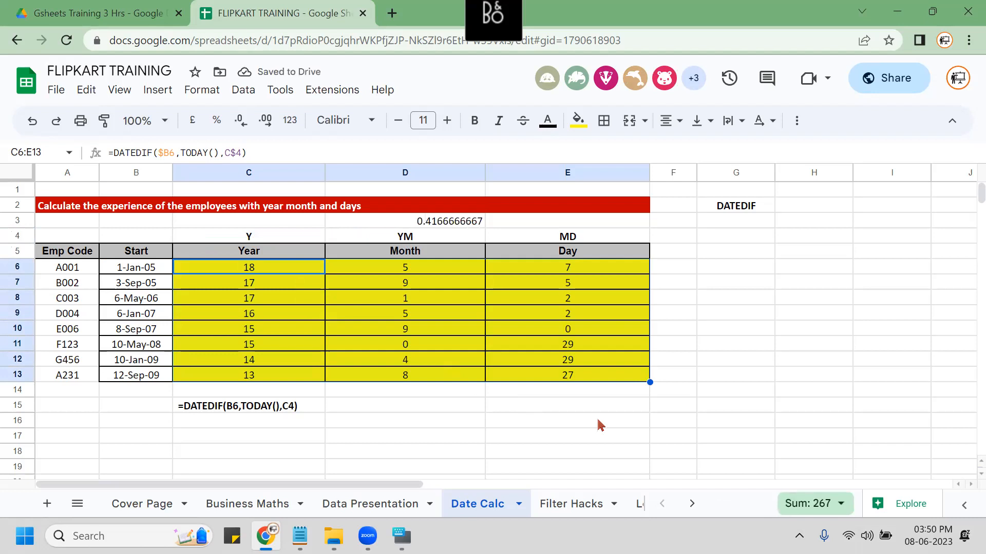
Copy C6's formula text and clear the old example formula in C15.
key("F2")
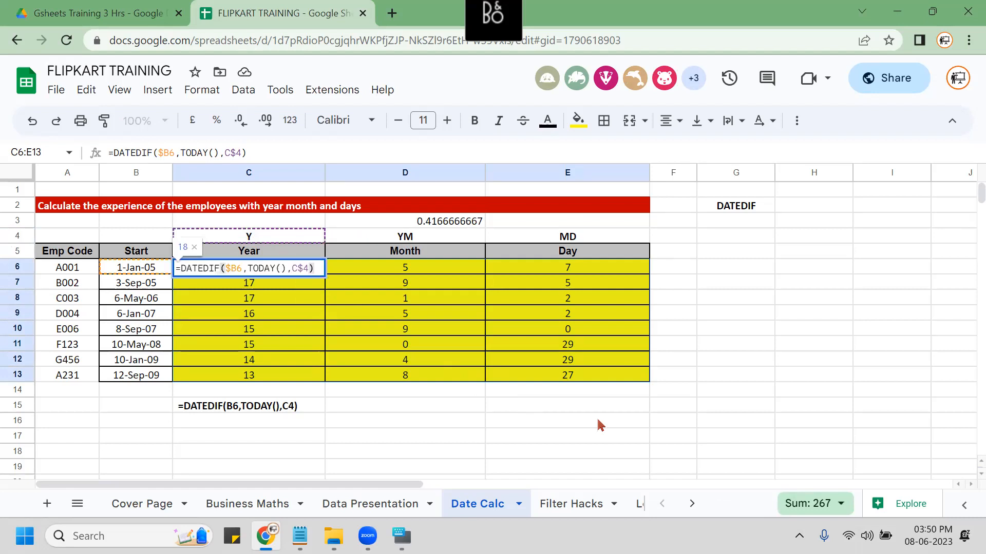
key("ctrl+a")
key("ctrl+c")
key("Escape")
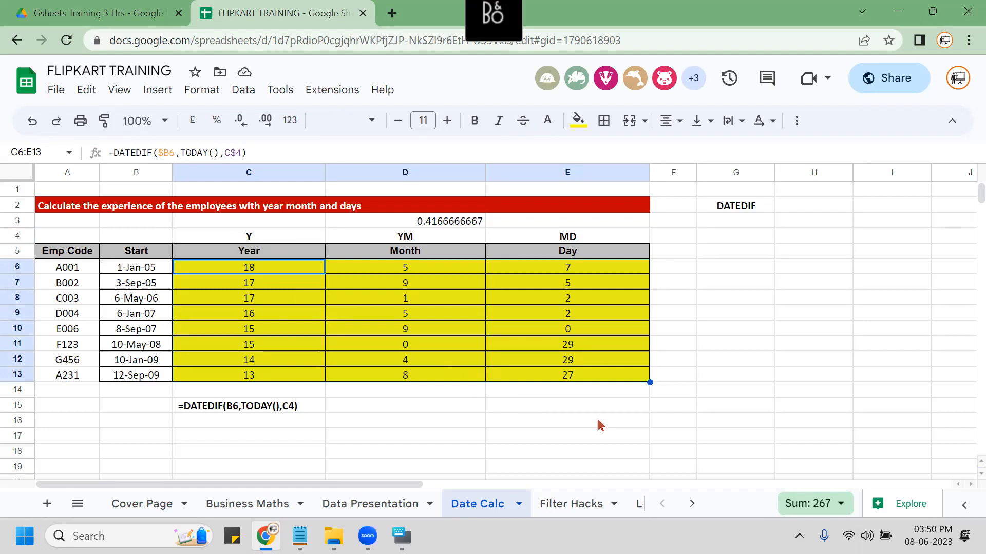
key("Down")
key("Down")
key("Down")
key("Down")
key("Down")
key("Down")
key("Down")
key("Down")
key("Down")
key("Down")
key("Up")
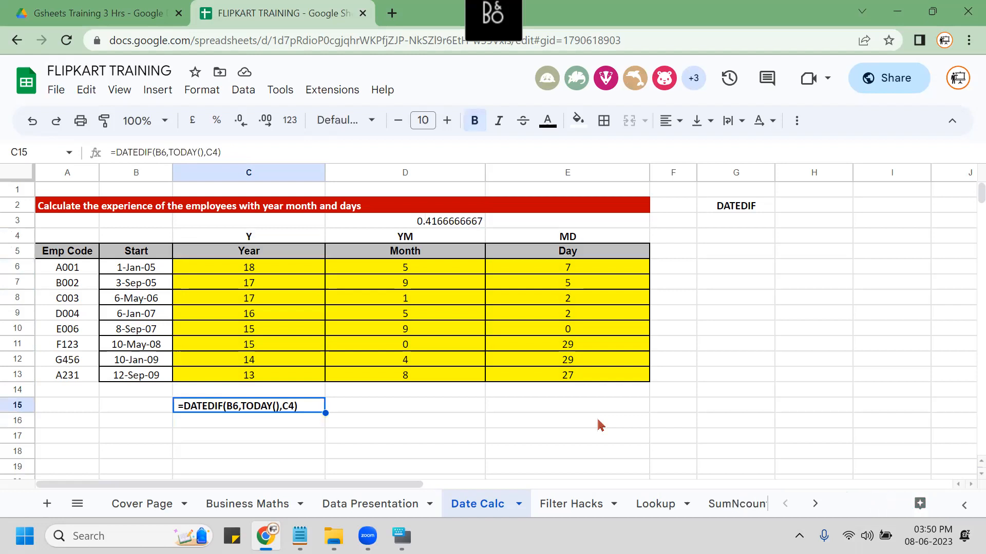
key("Delete")
Paste the mixed-reference formula text into C15 and review C6's formula.
key("ctrl+v")
key("Return")
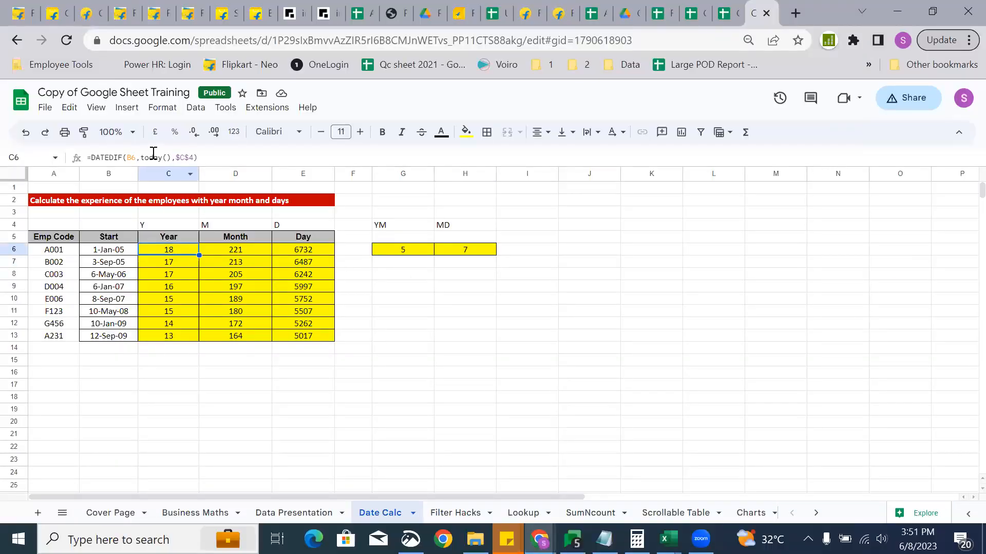
left_click(129, 158)
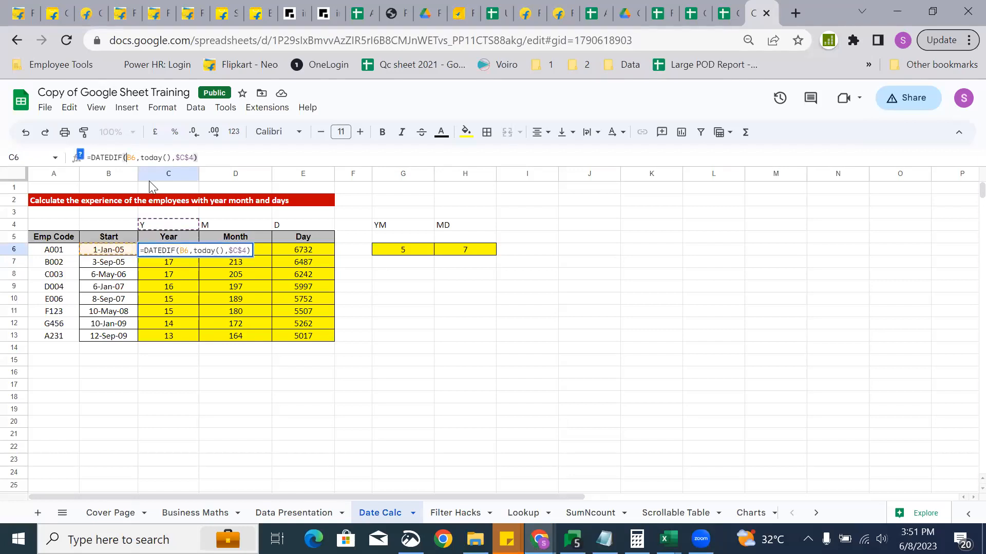
left_click(181, 251)
left_click(534, 420)
Delete the calculated Year, Month and Day results in C6:E13.
left_click_drag(166, 251, 312, 337)
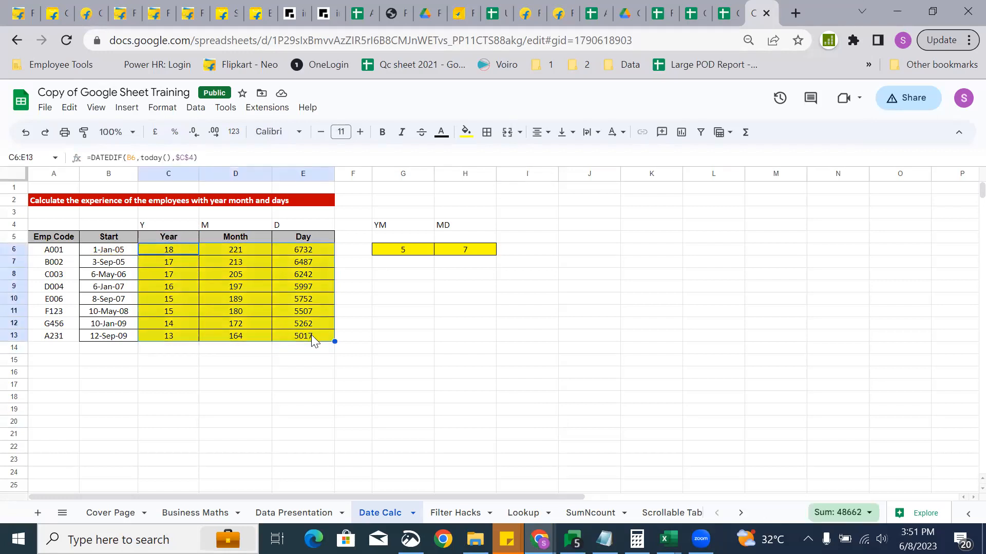
key("Delete")
double_click(220, 224)
Change the unit labels to YM in D4 and MD in E4.
type("Y")
key("Return")
key("Up")
key("Right")
double_click(290, 224)
key("Home")
type("M")
key("Return")
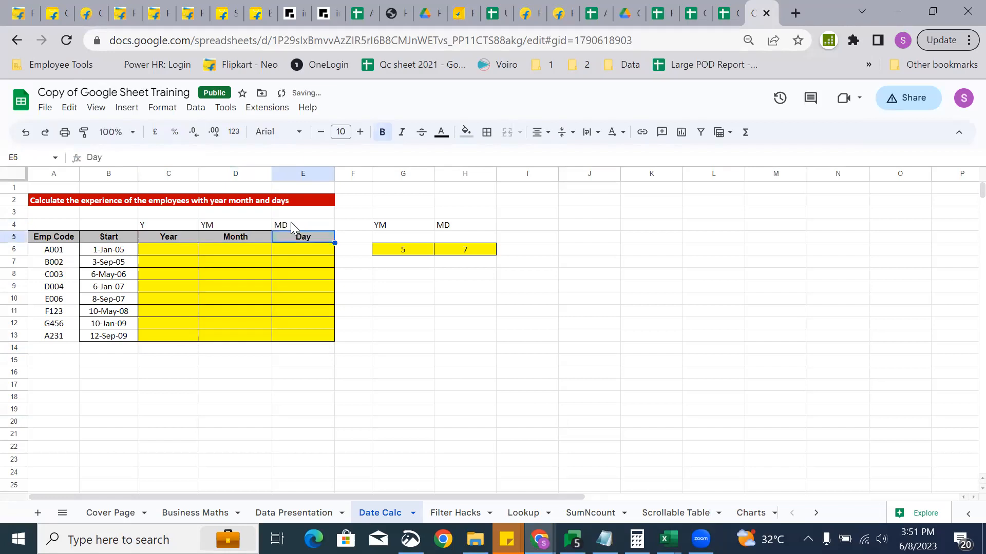
Enter =DATEDIF(B6,today(),C4) in C6, giving A001's 18 years.
left_click(167, 251)
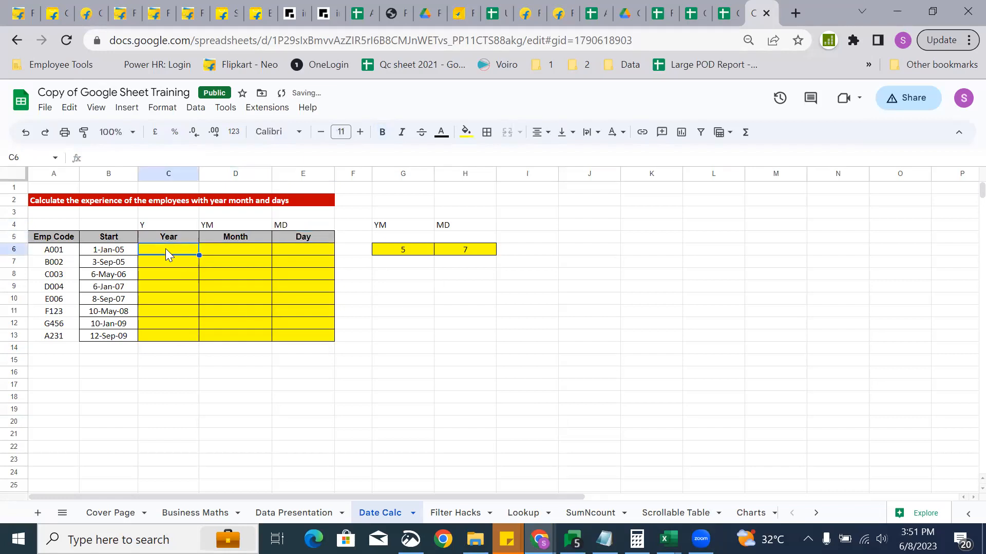
type("=")
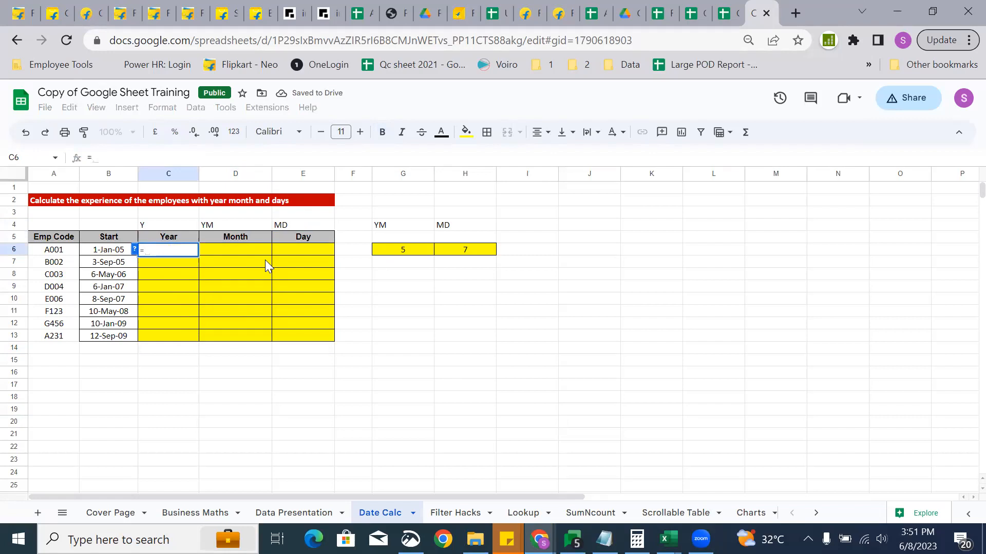
type("datedif")
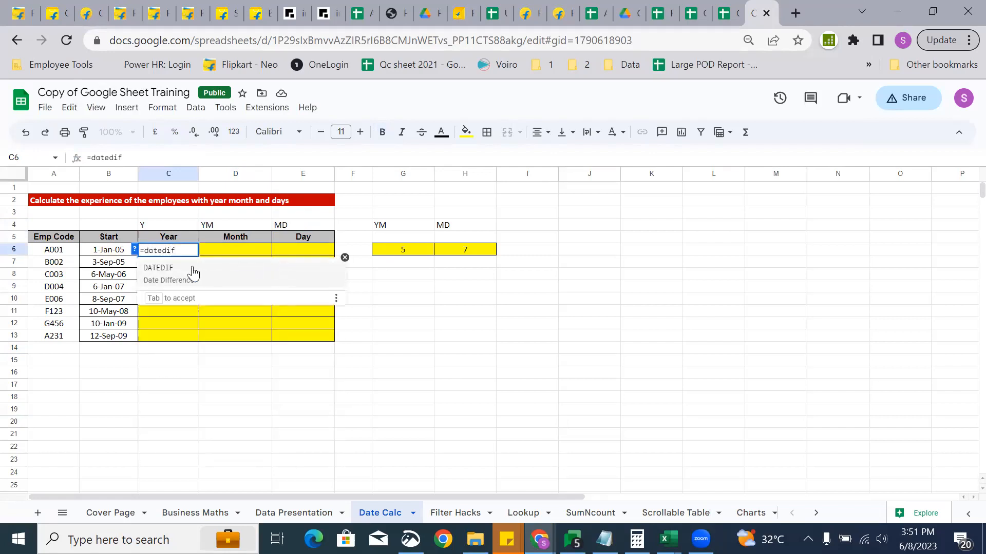
left_click(159, 269)
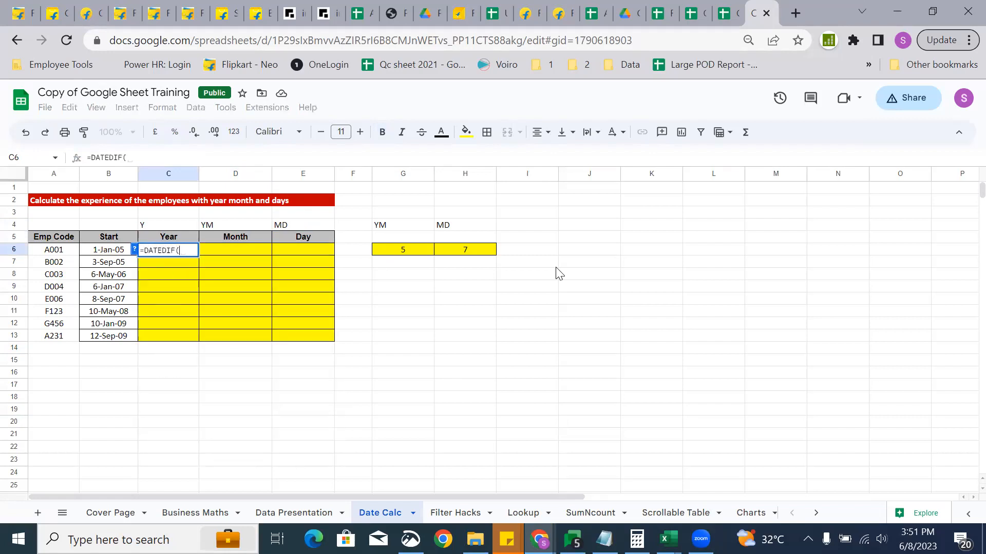
key("Left")
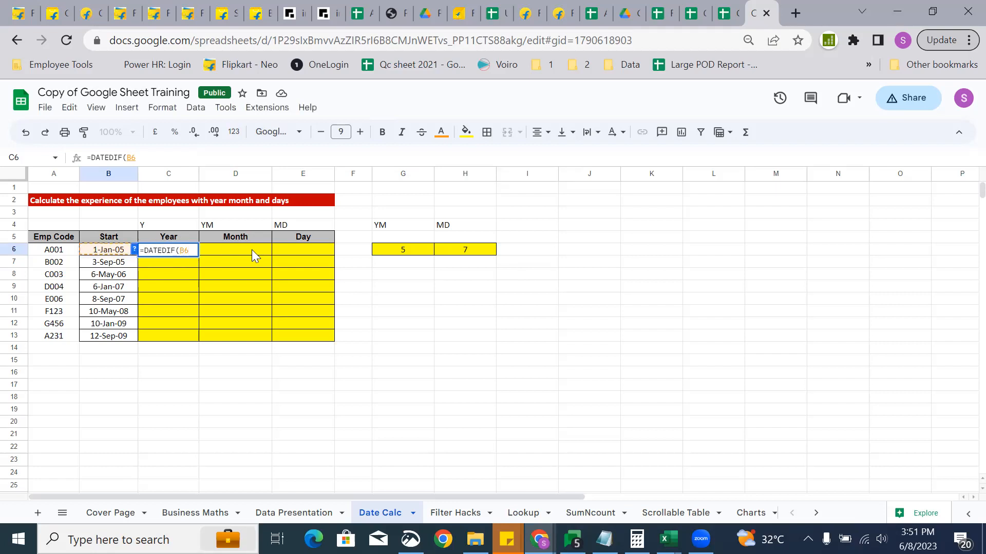
type(",")
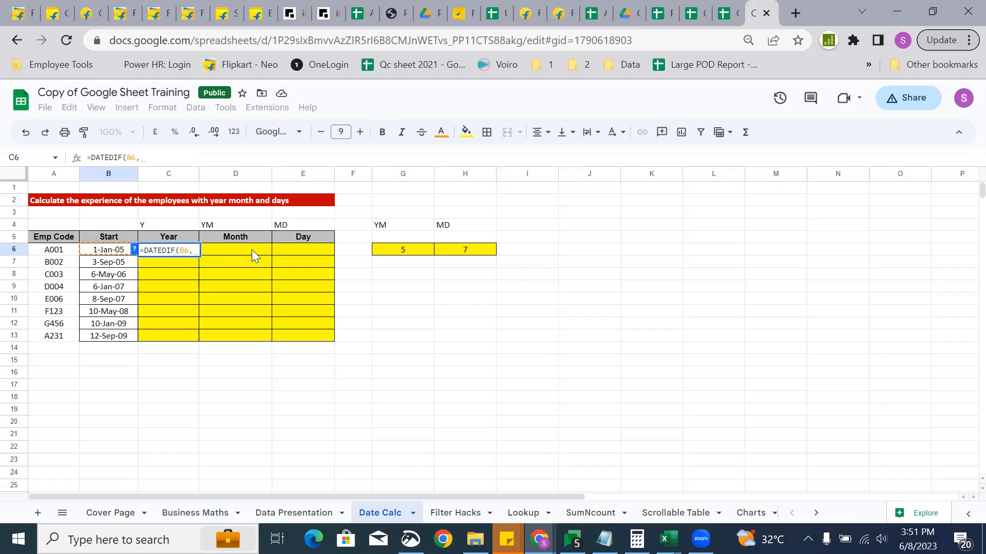
type("today()")
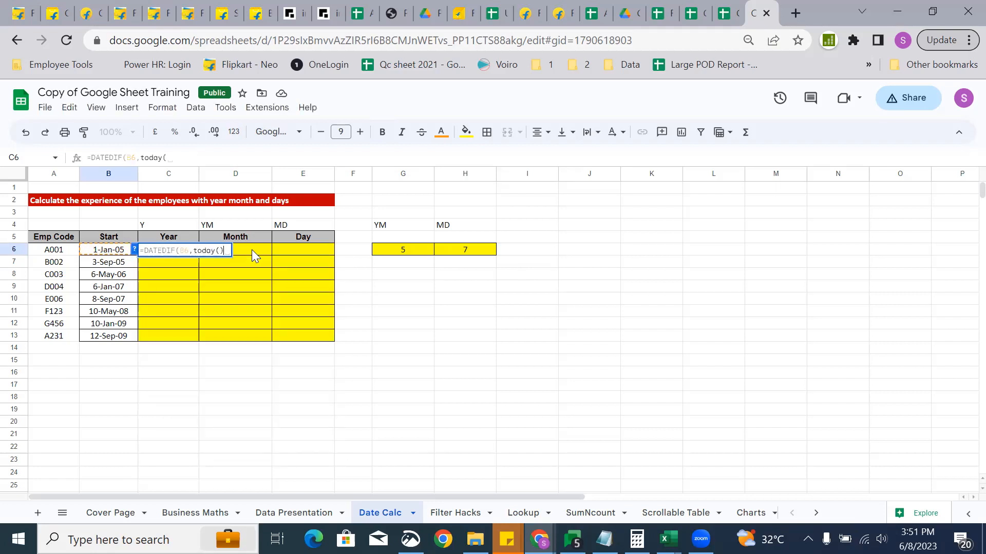
type(",")
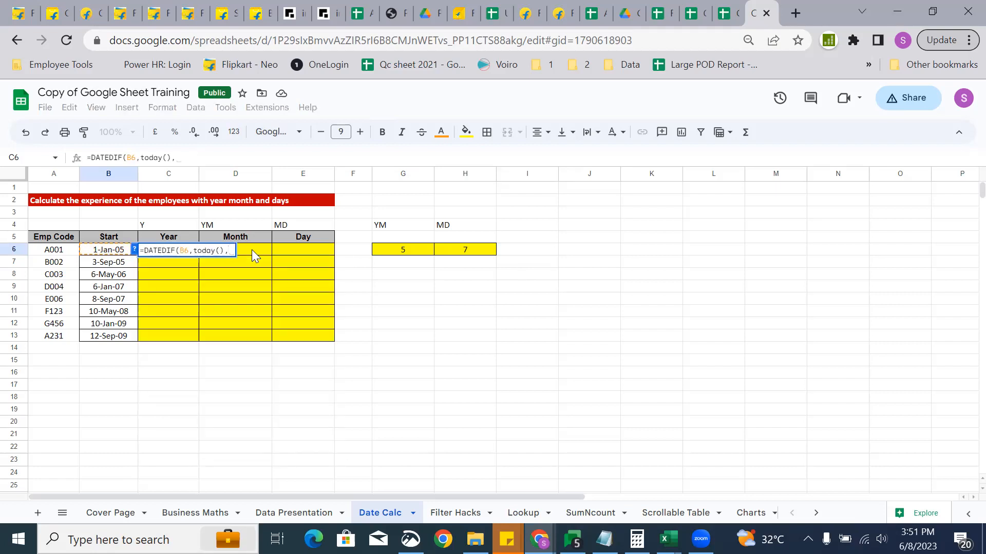
key("Up")
key("Up")
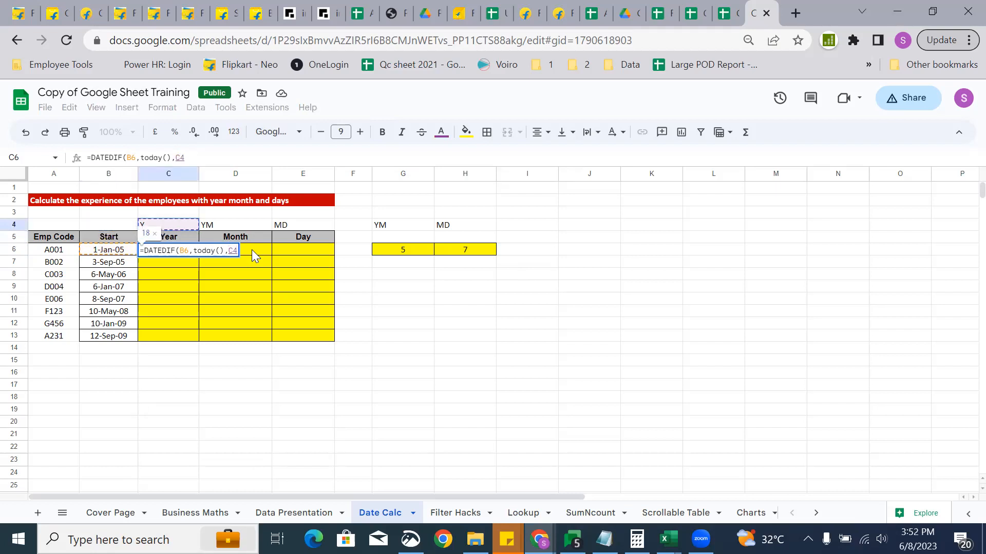
key("Down")
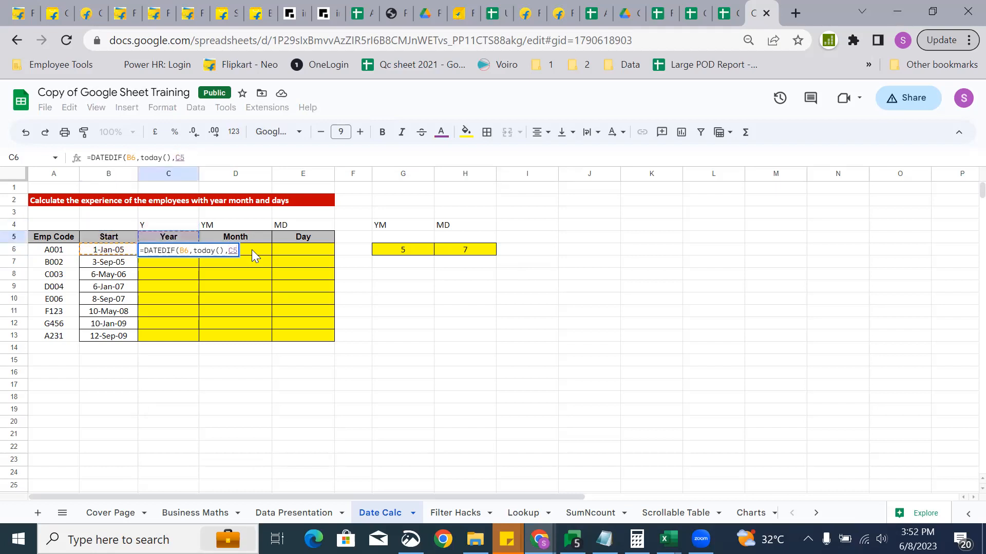
key("Up")
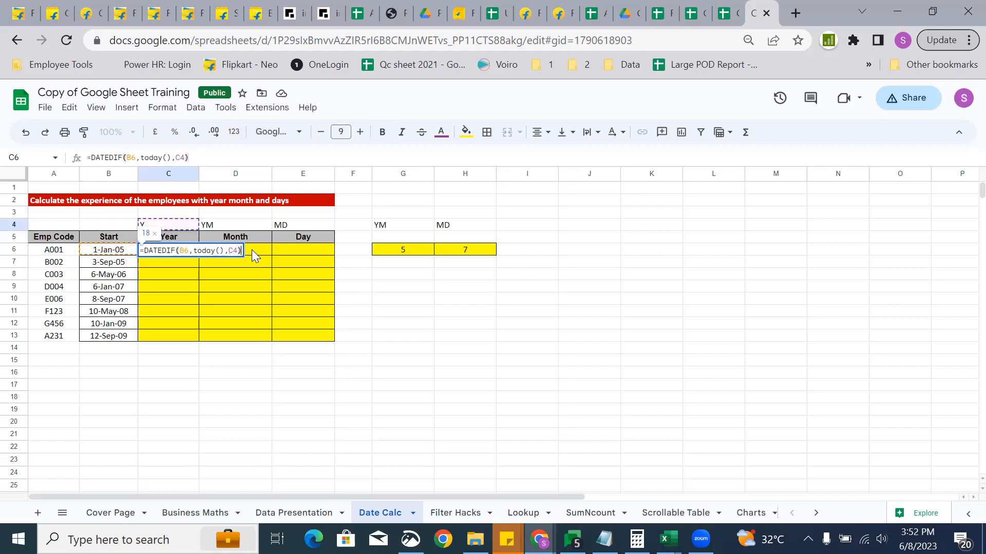
key("Return")
key("Up")
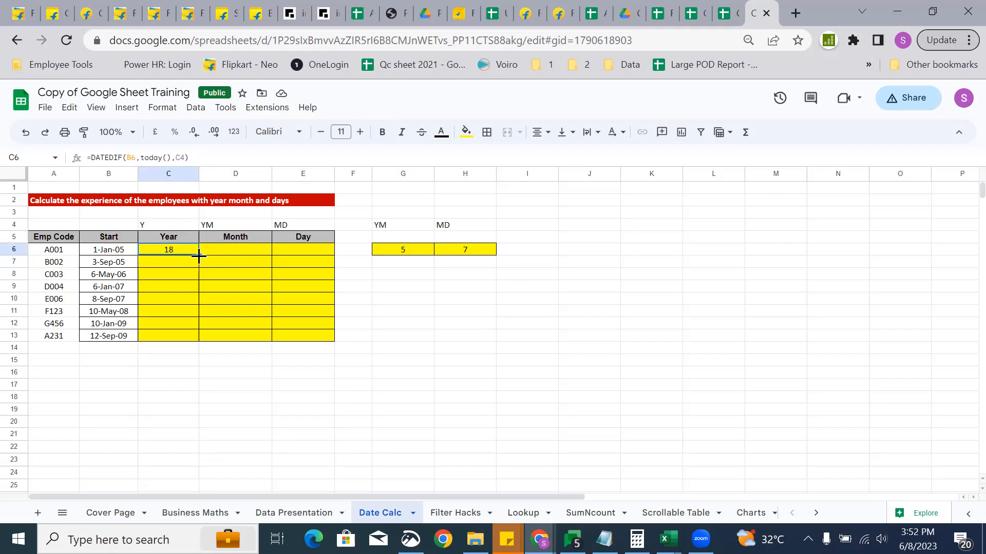
Copy C6's formula into D6 and correct its start-date reference to B6.
left_click_drag(199, 255, 269, 257)
left_click(225, 250)
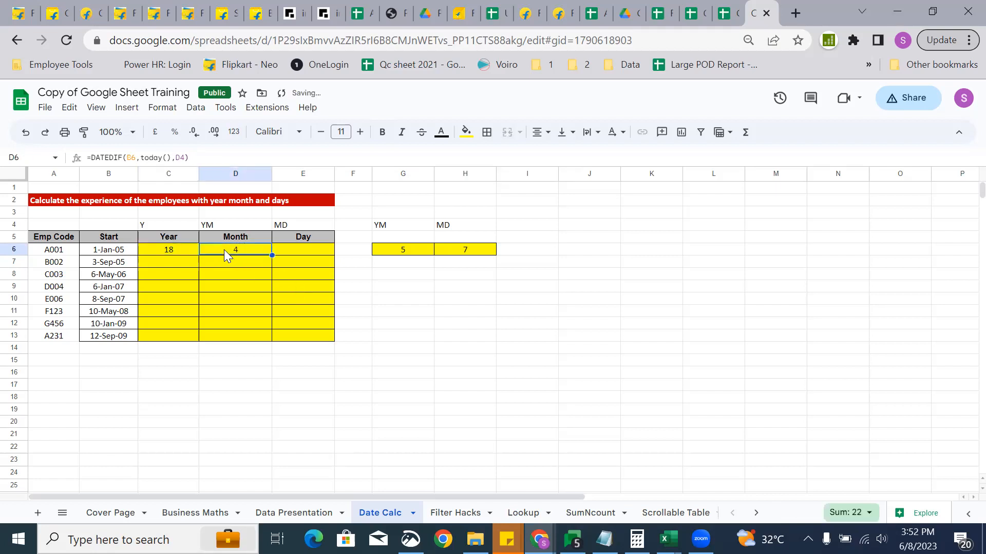
left_click(136, 157)
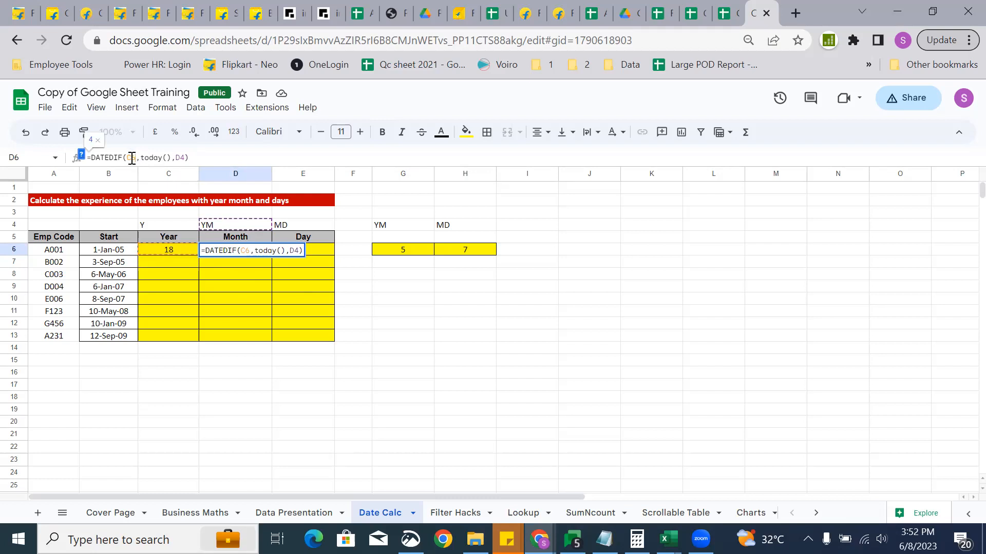
left_click_drag(132, 157, 128, 157)
type("B")
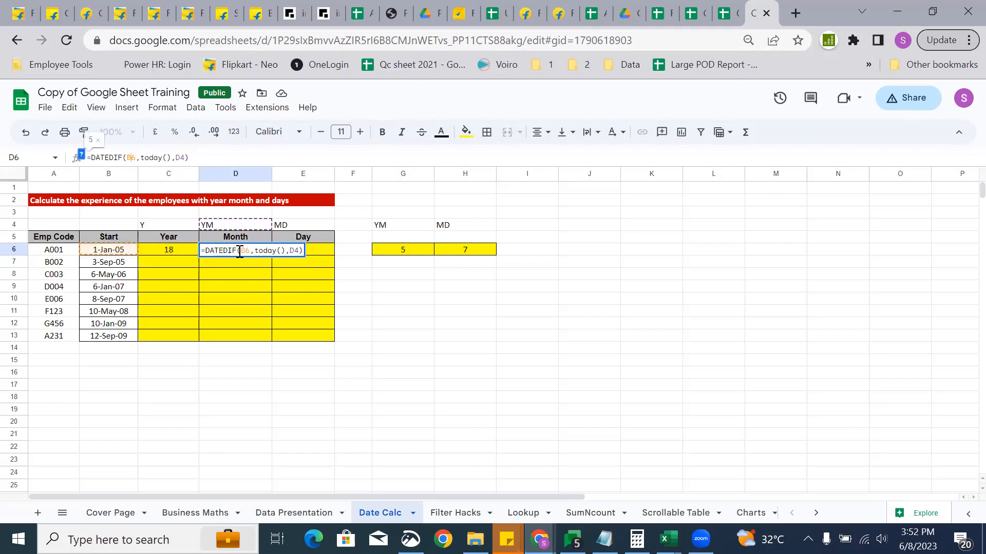
key("shift+Tab")
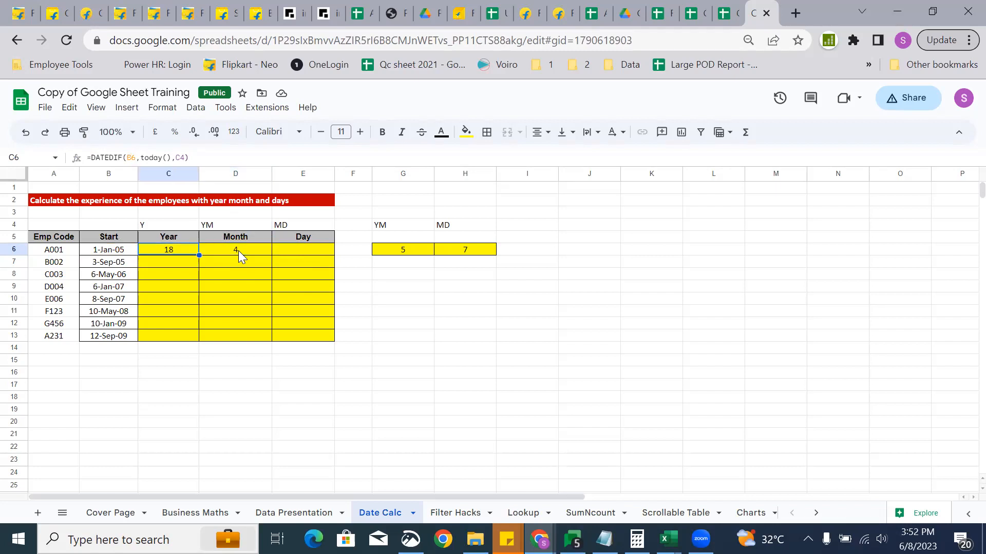
Lock the start date as $B6 in C6's formula and test copying it across.
left_click(300, 152)
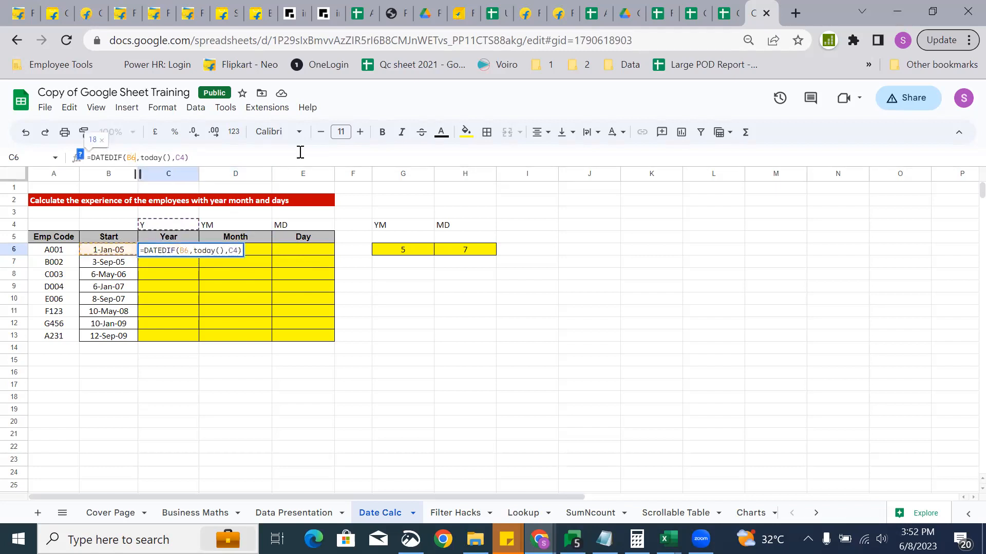
key("F4")
key("F4")
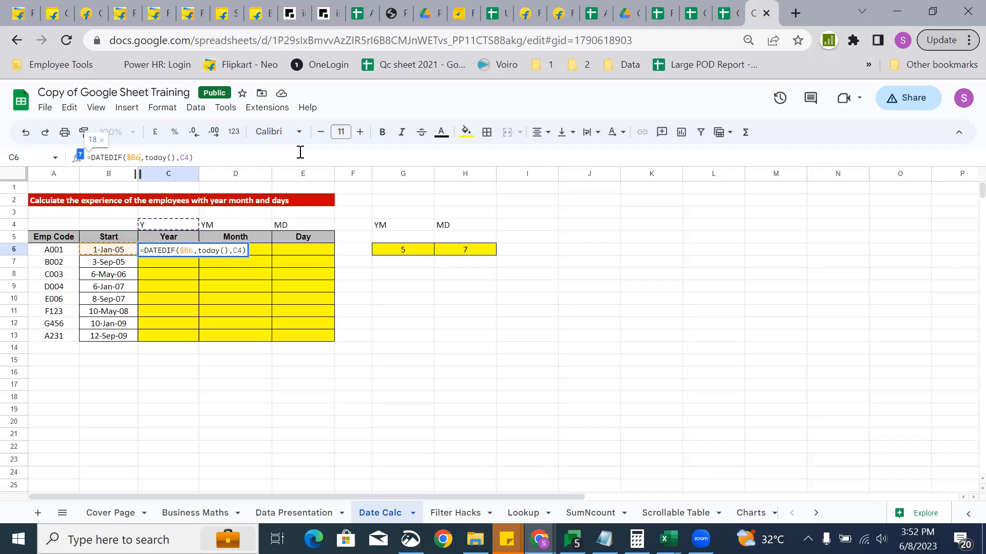
key("ctrl+Return")
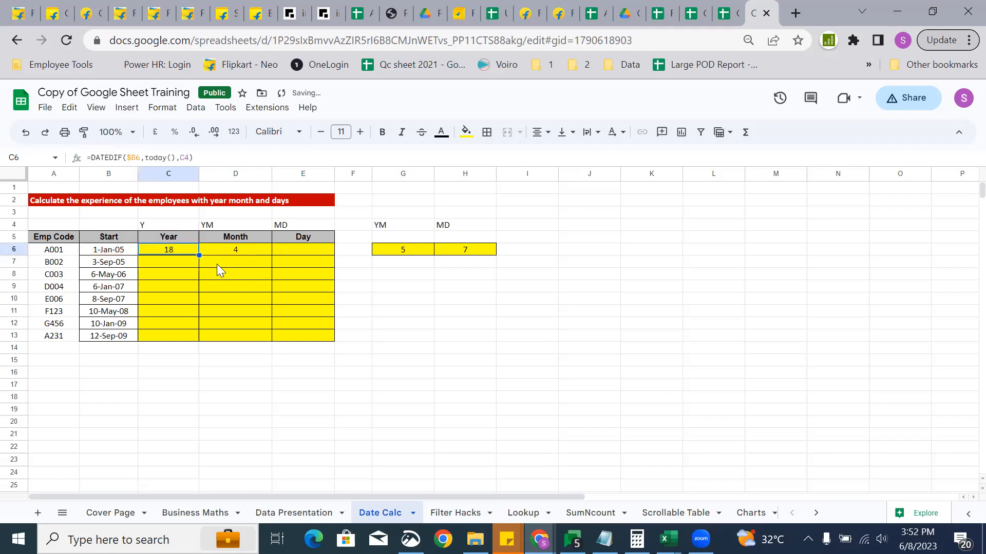
left_click_drag(199, 255, 262, 254)
left_click(170, 249)
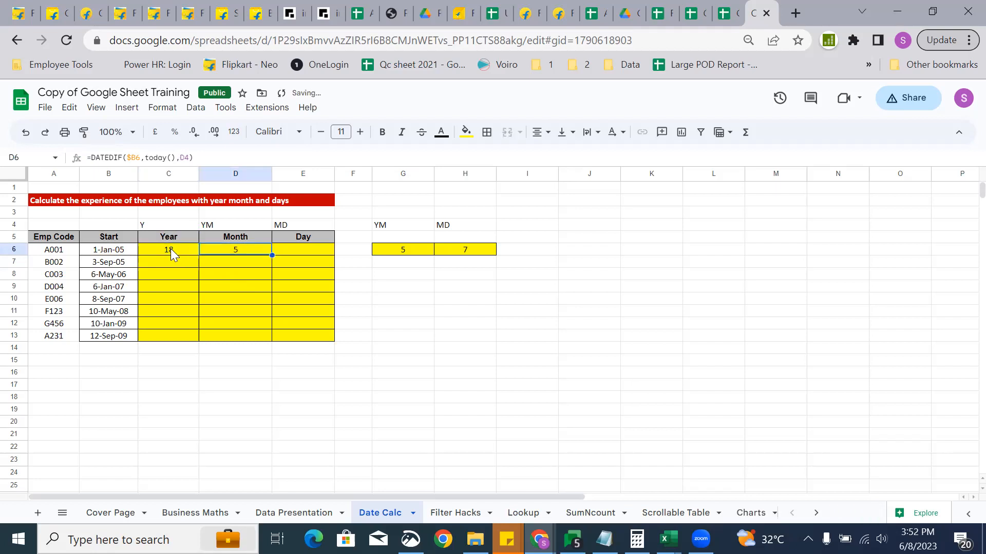
left_click(177, 161)
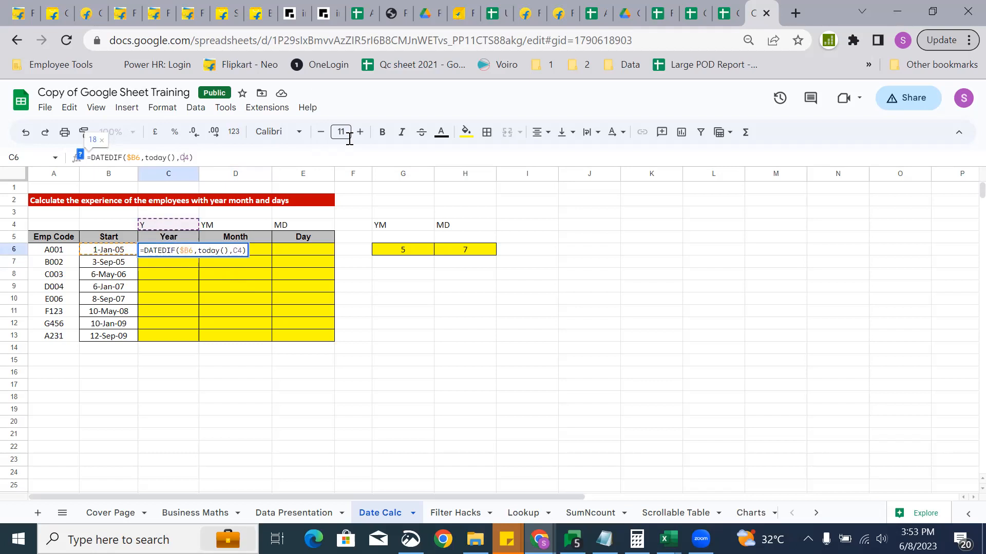
key("Escape")
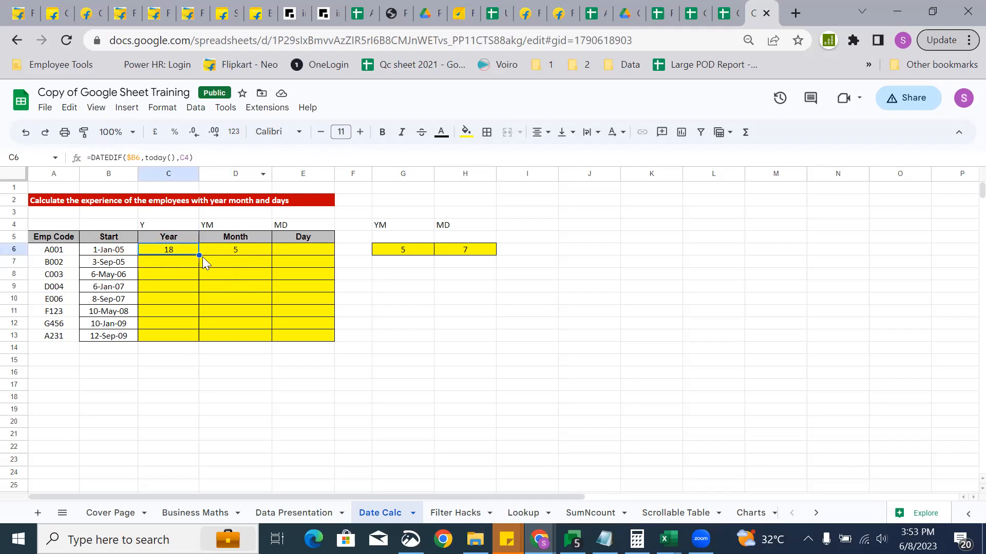
Clear the #NUM! copy in C7 and lock the unit reference as C$4 in C6.
left_click_drag(199, 255, 198, 266)
left_click(169, 261)
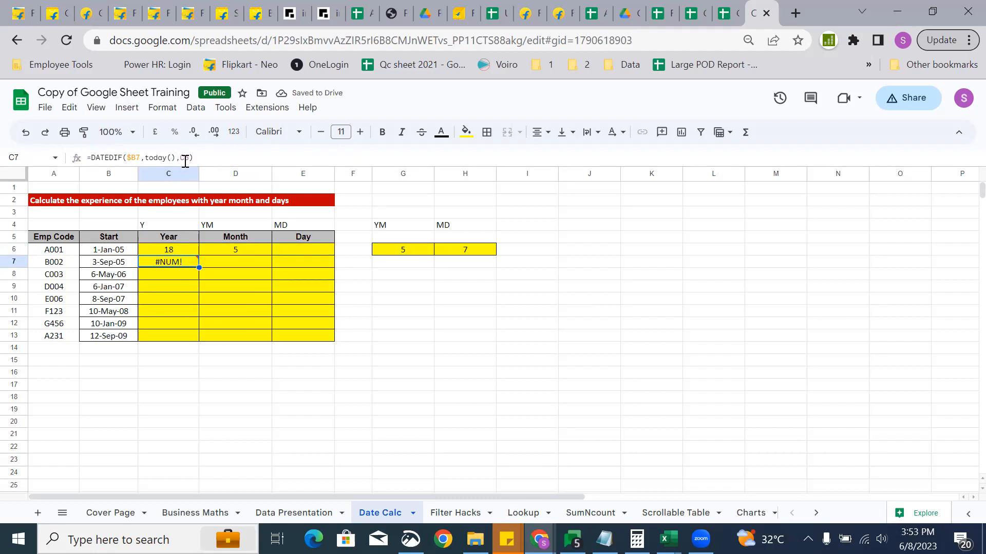
mouse_move(176, 263)
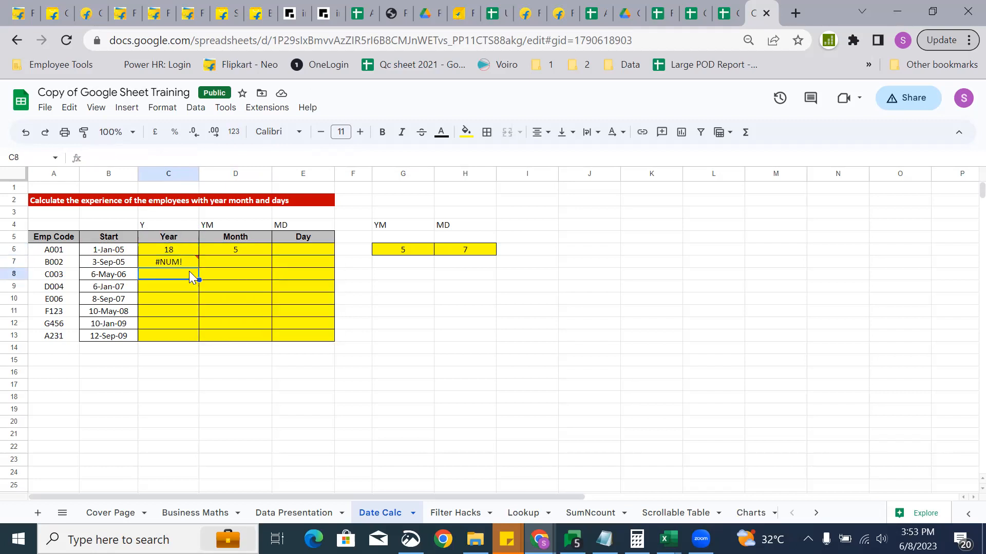
key("Delete")
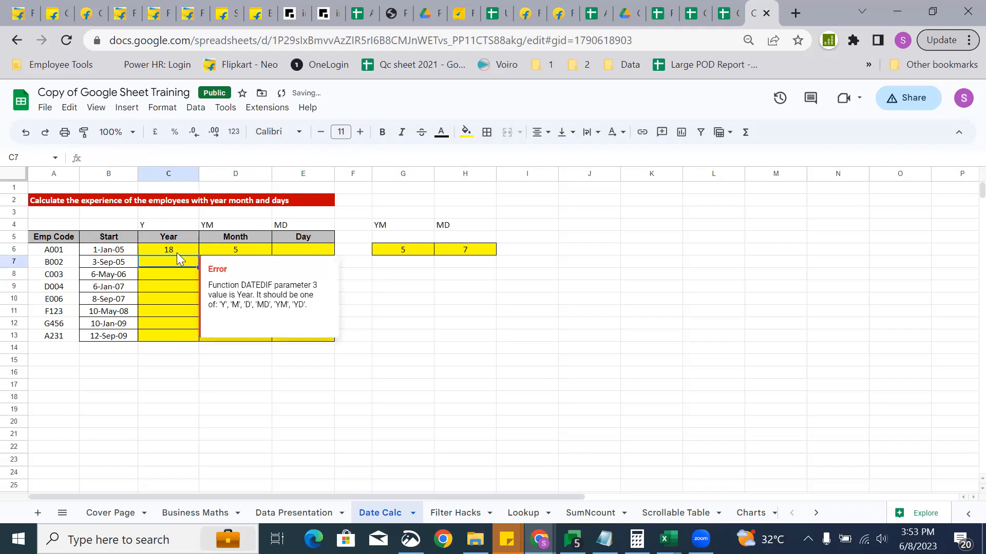
left_click(177, 253)
left_click(184, 159)
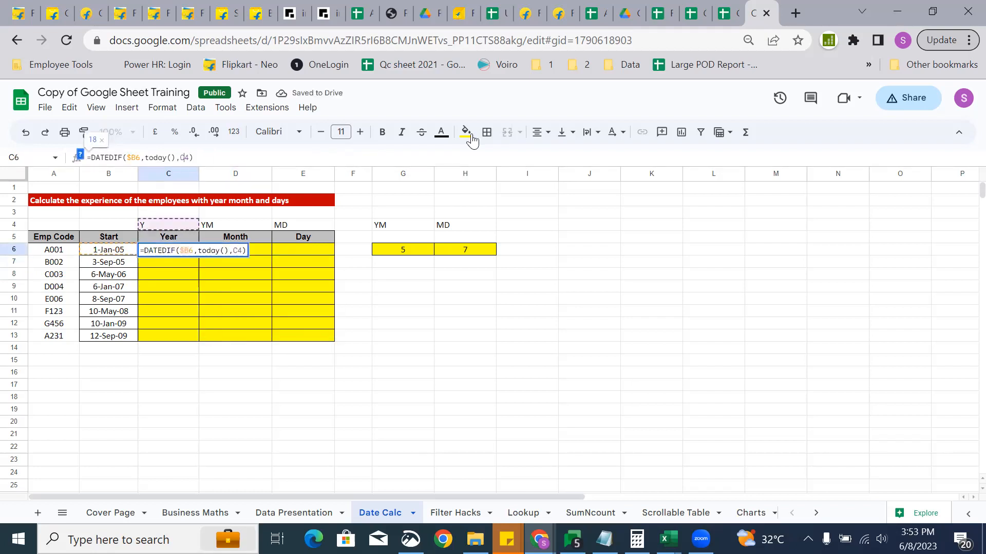
key("F4")
key("F4")
key("Return")
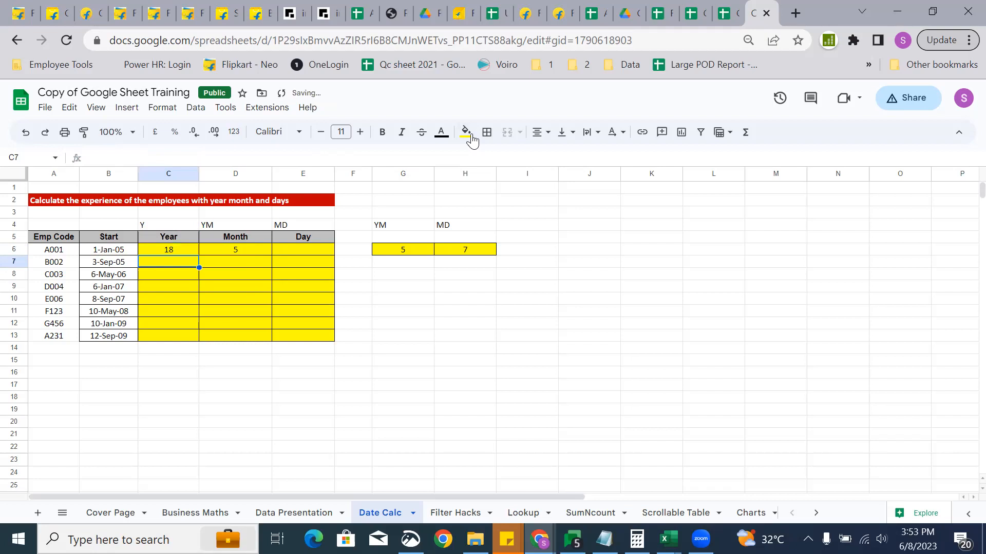
Fill the row 6 DATEDIF formulas down through C6:E13 for every employee.
left_click(183, 244)
key("shift+Right")
key("shift+Right")
key("ctrl+shift+Down")
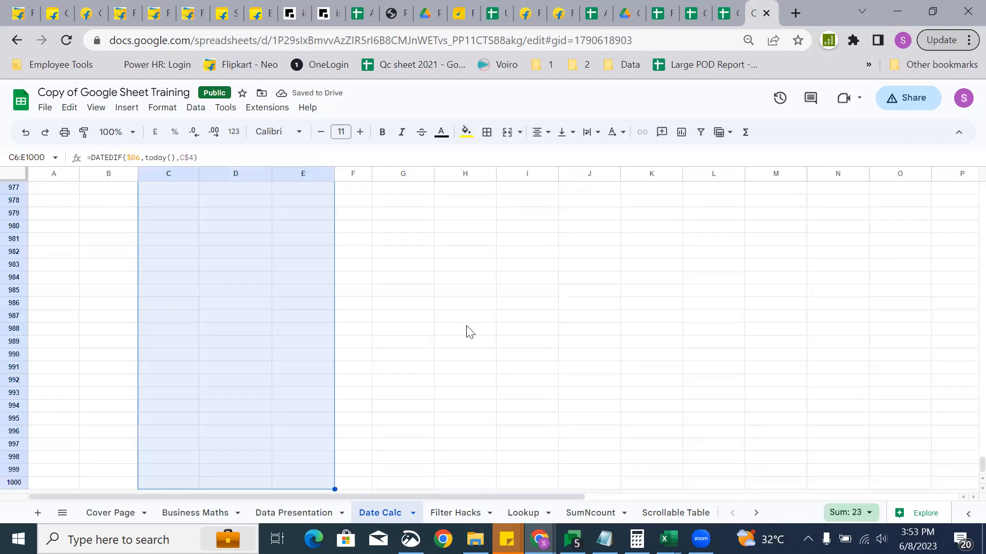
key("ctrl+shift+Up")
key("shift+Down")
key("shift+Down")
key("shift+Down")
key("shift+Down")
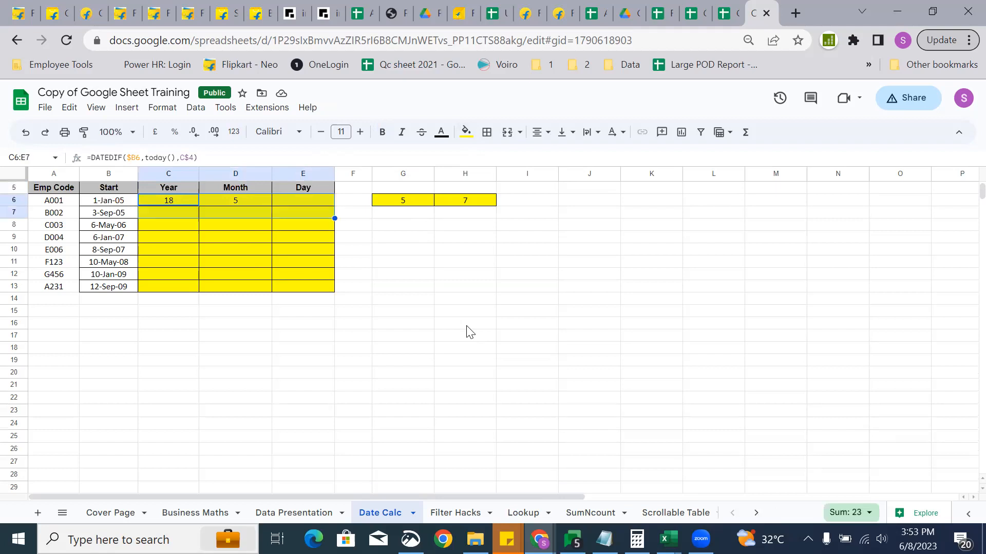
key("shift+Down")
key("shift+Down")
key("shift+Down")
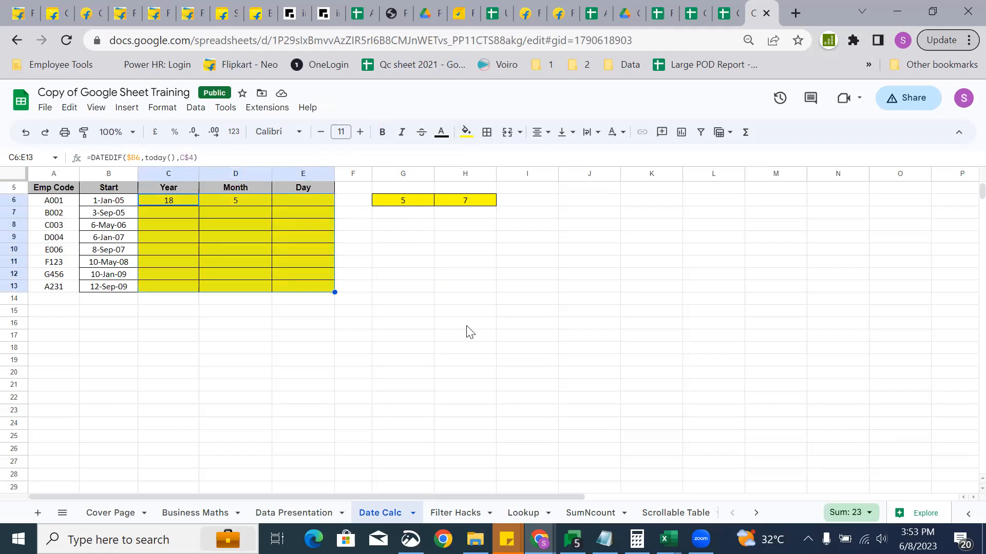
key("ctrl+d")
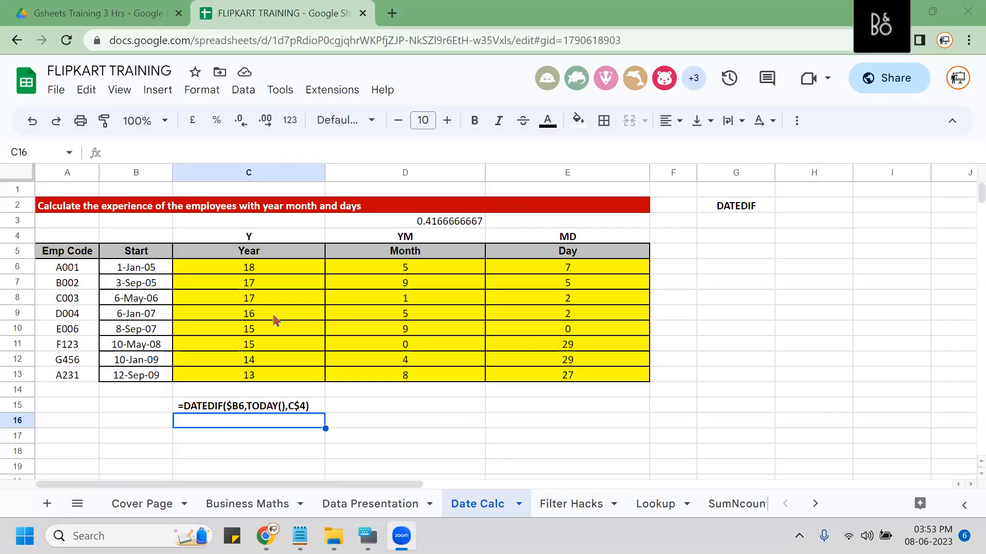
Go to the Filter Hacks sheet's Employee Data table and select its Department column.
left_click(574, 506)
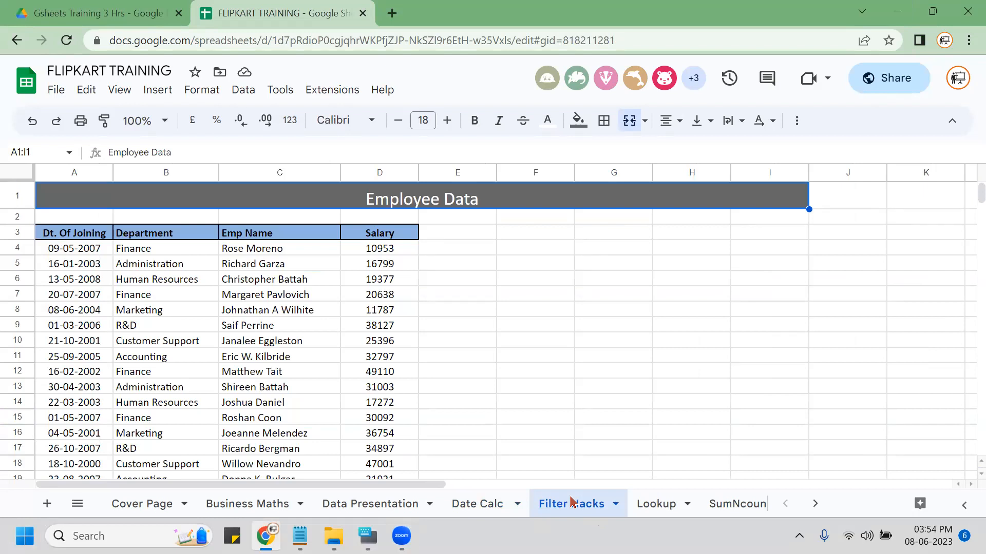
left_click(479, 506)
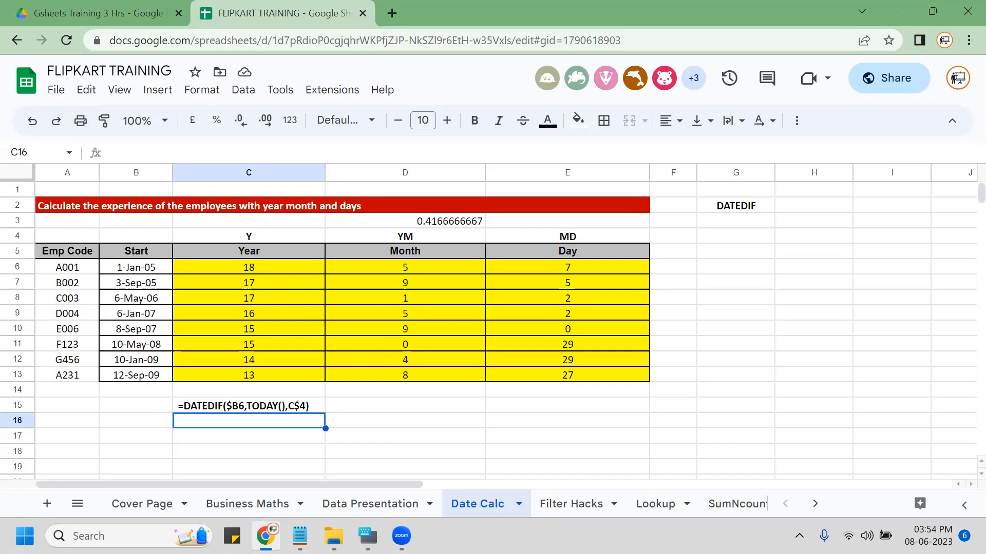
left_click(552, 506)
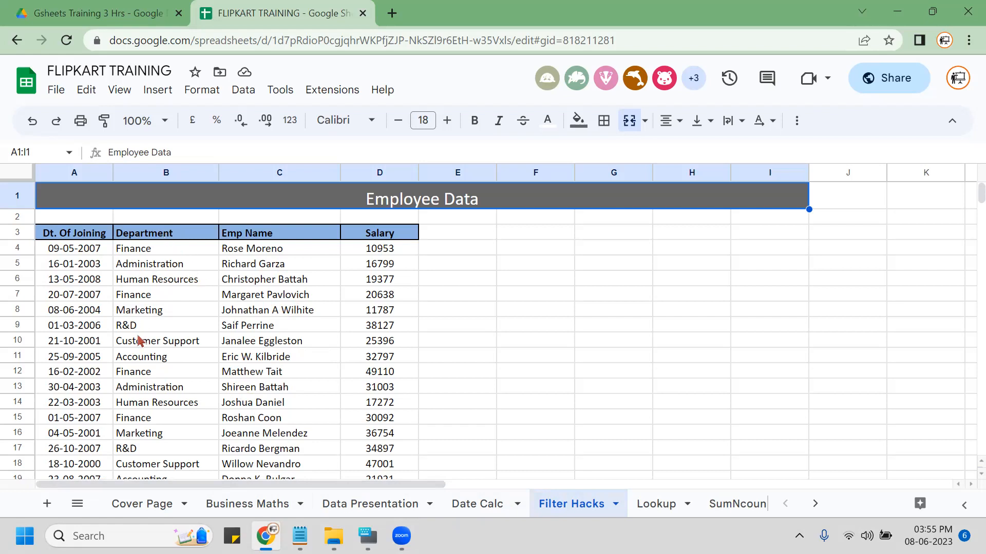
left_click(159, 173)
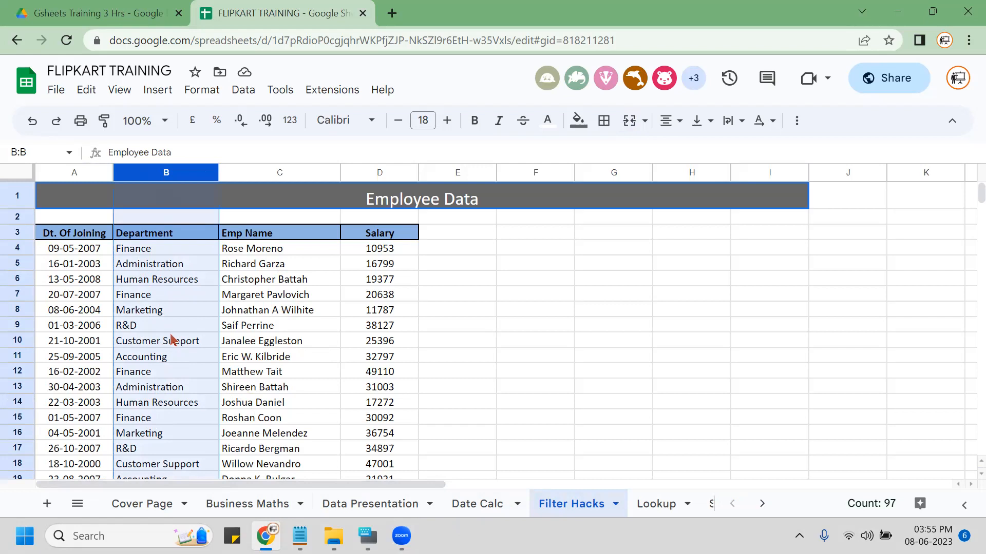
Enter =UNIQUE(B4:B99) in E4 to list the seven departments, then reopen it.
left_click(159, 302)
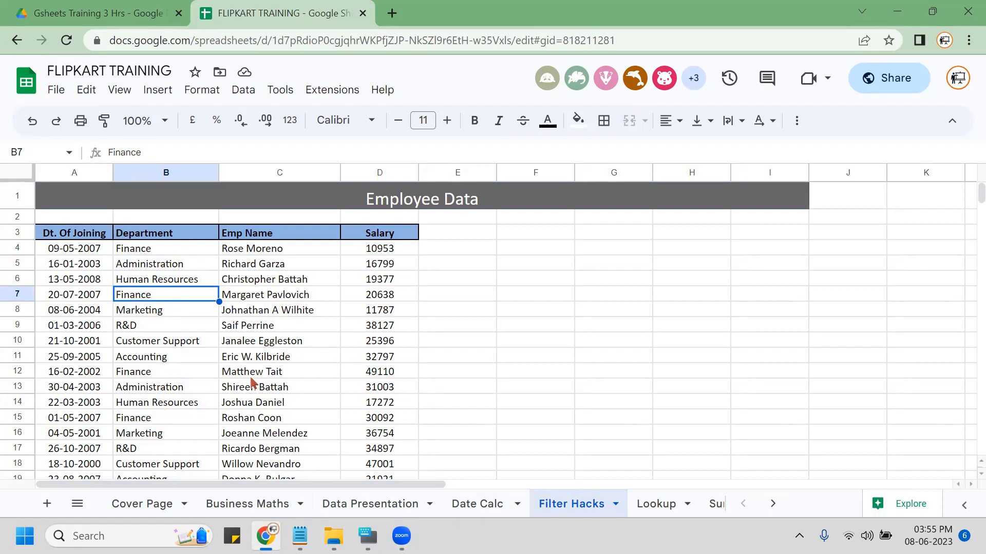
left_click(432, 246)
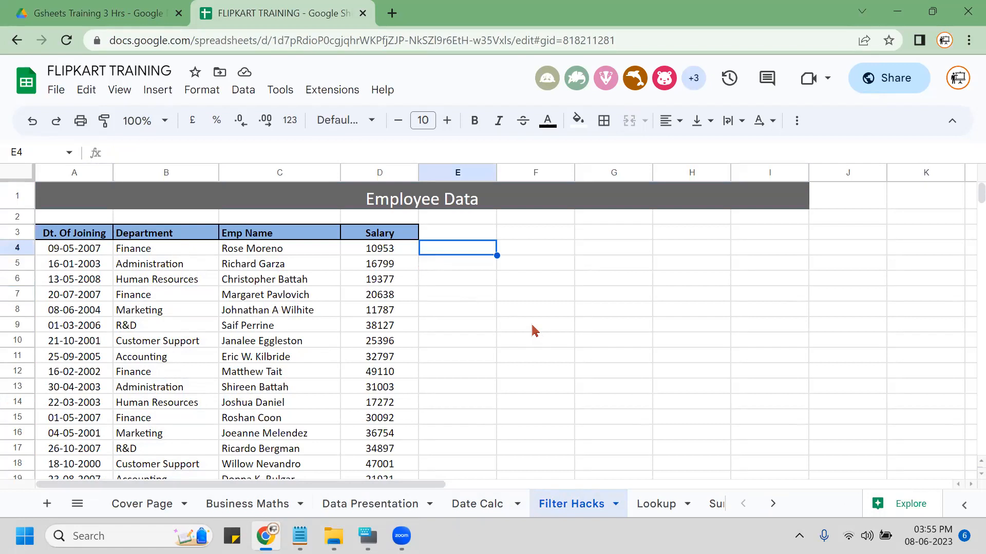
type("=UNIQUE(")
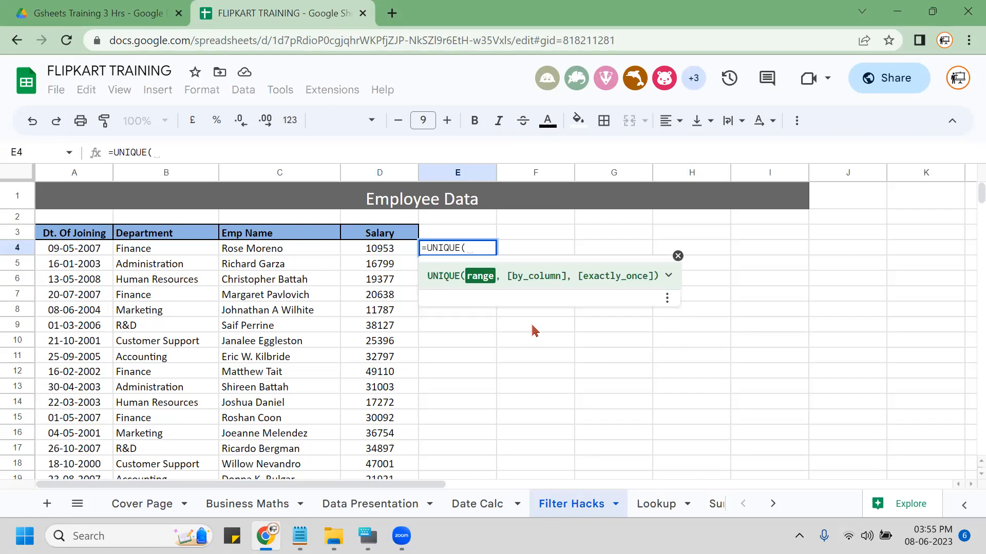
key("Left")
key("Left")
key("Left")
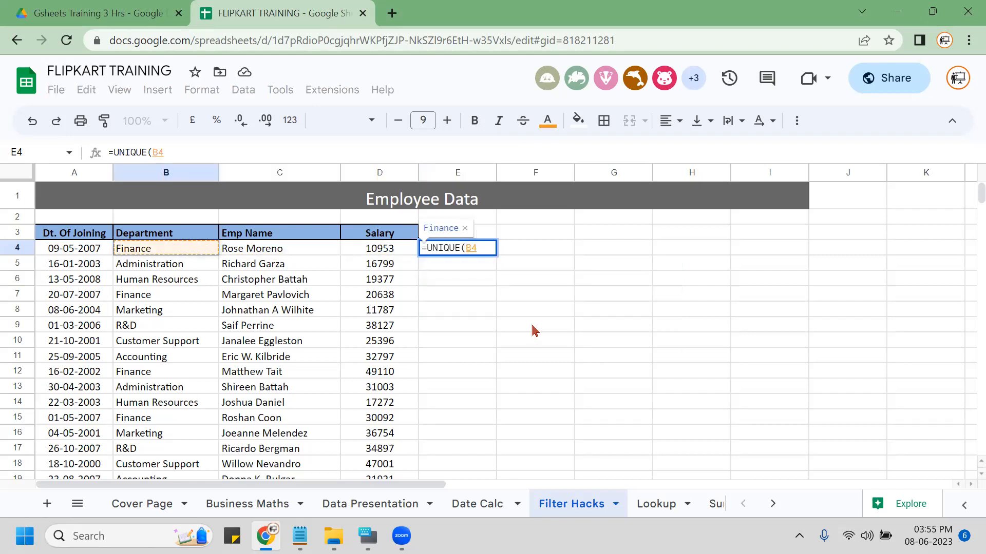
key("ctrl+shift+Down")
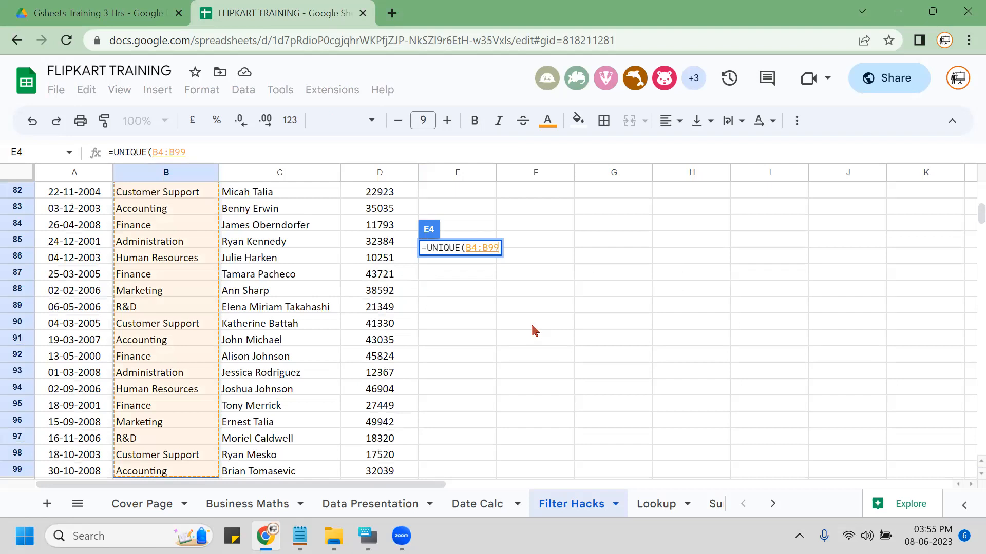
key("Return")
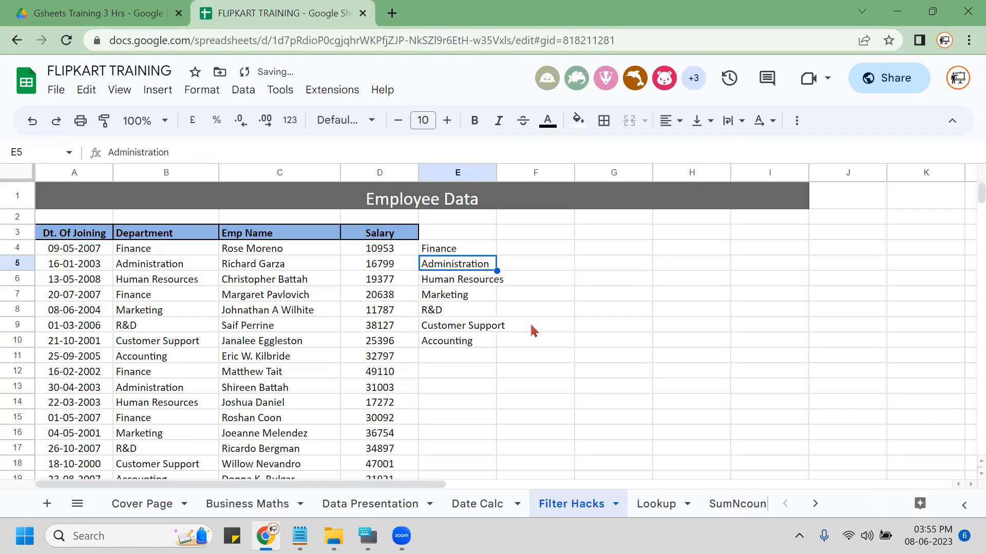
key("Up")
key("F2")
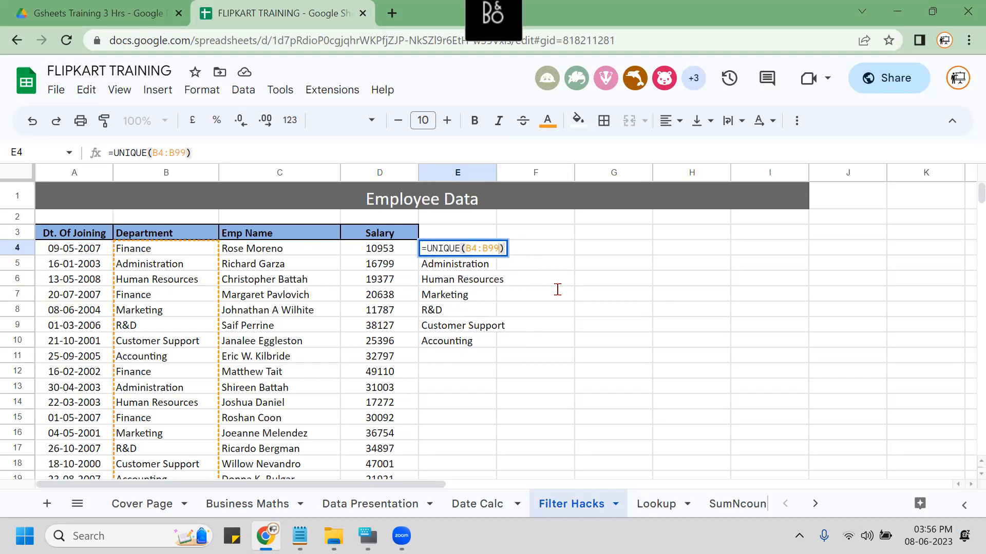
Shorten E4's formula to =UNIQUE(B4:B), still listing the seven departments.
key("BackSpace")
key("BackSpace")
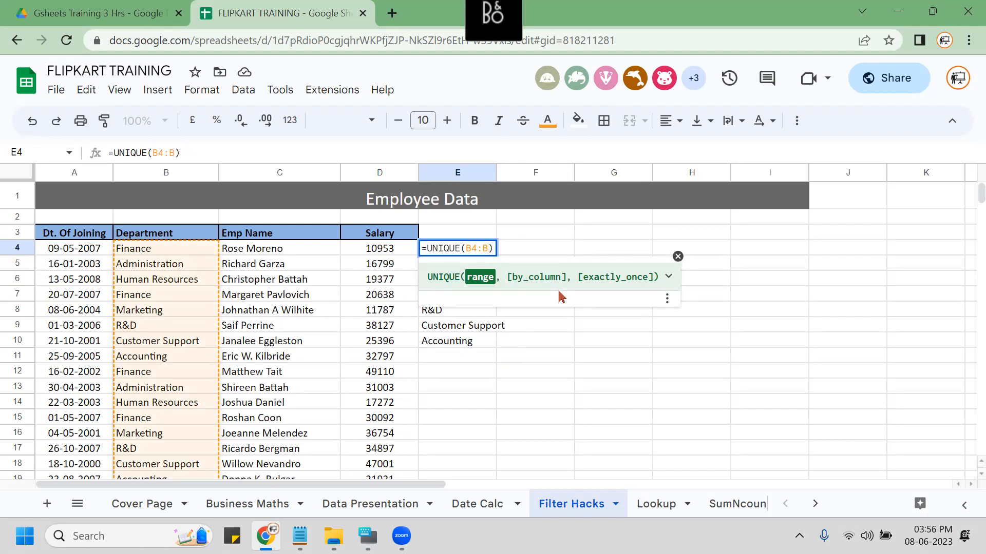
key("Return")
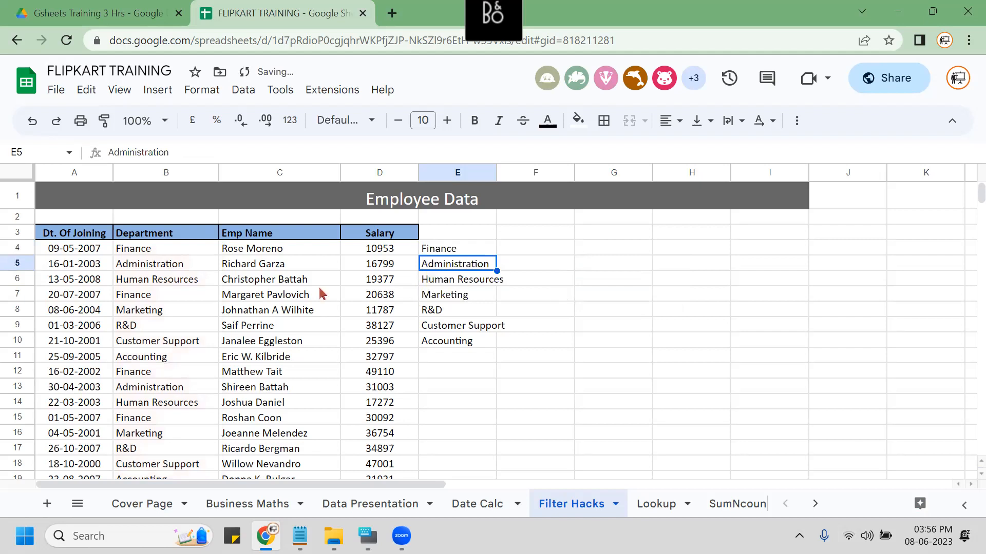
left_click(168, 270)
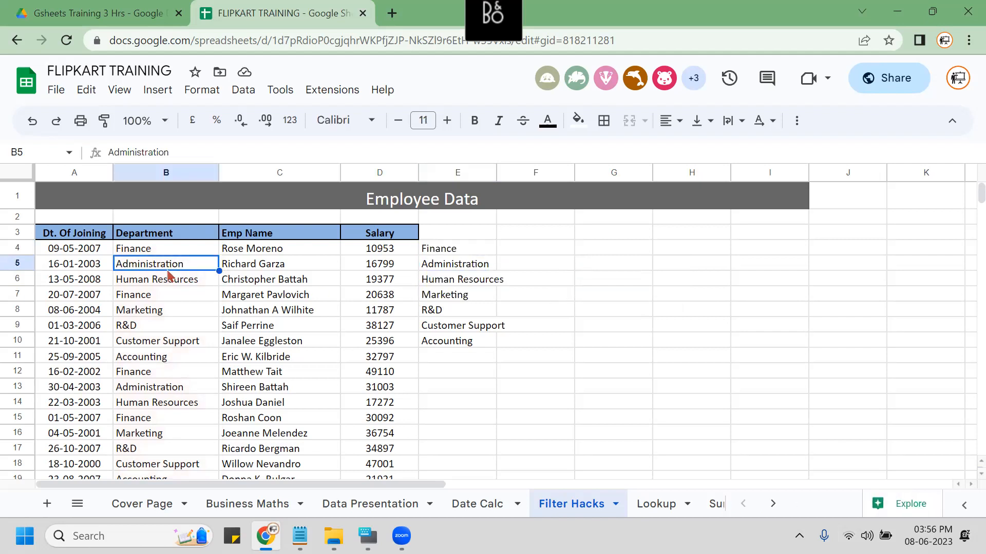
left_click(162, 308)
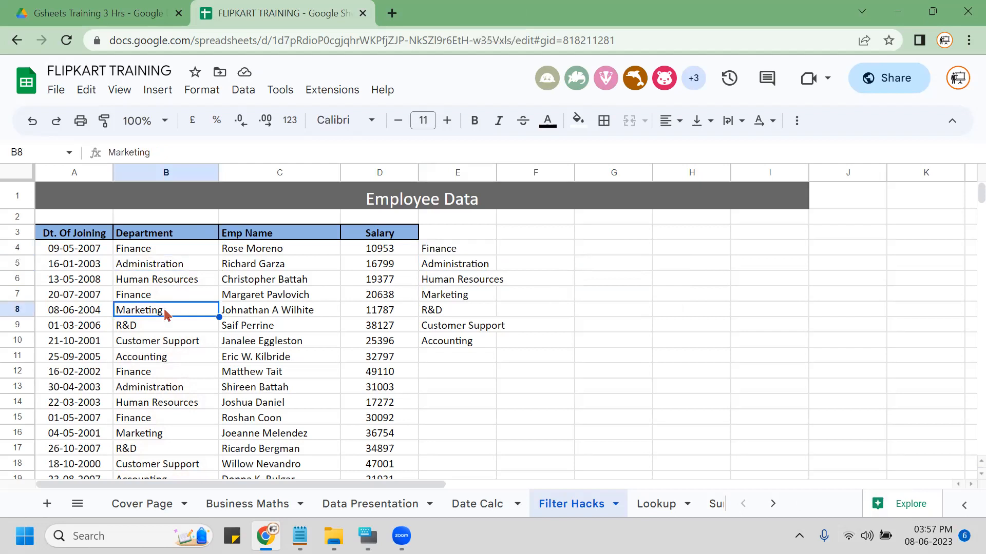
key("ctrl+Down")
scroll(165, 313, "down", 5)
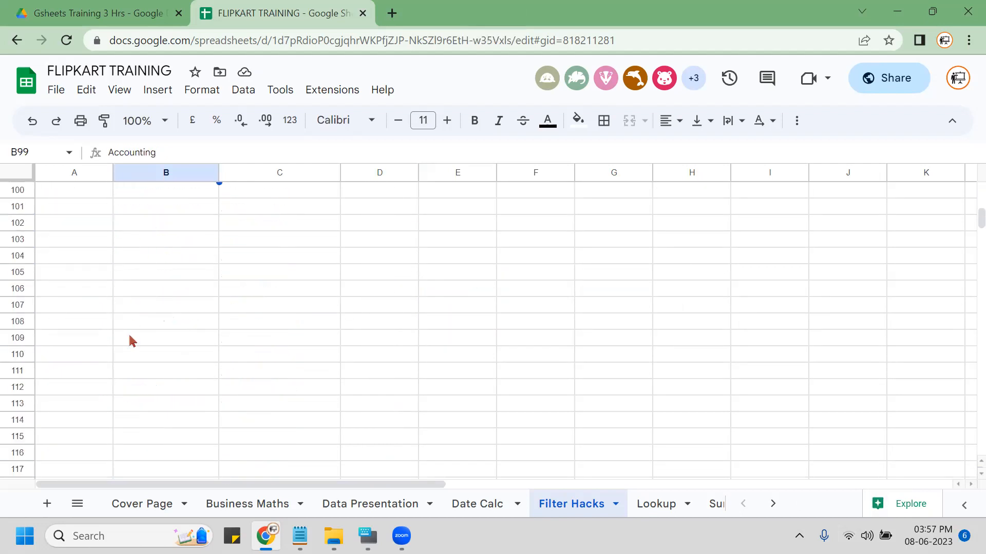
scroll(158, 319, "up", 3)
left_click(161, 307)
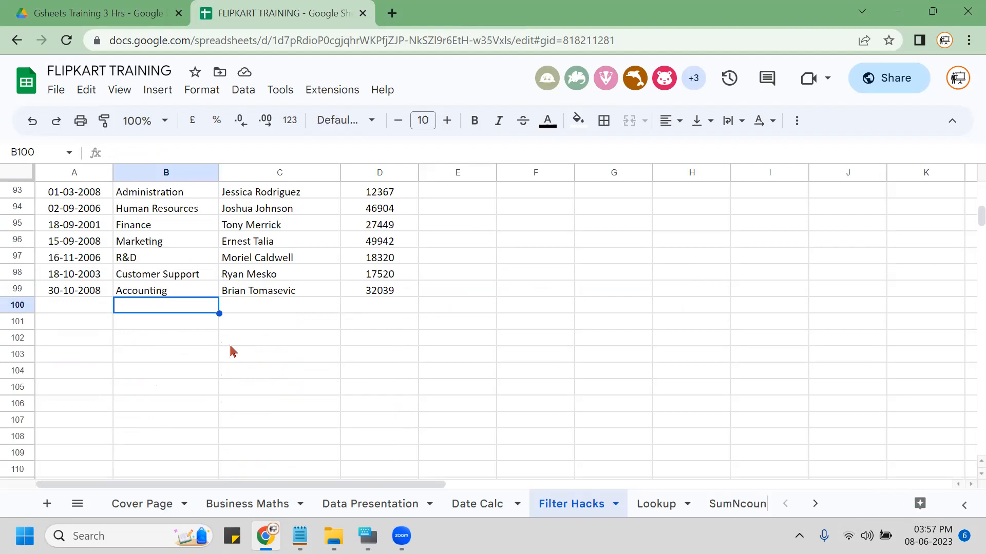
type("Safety")
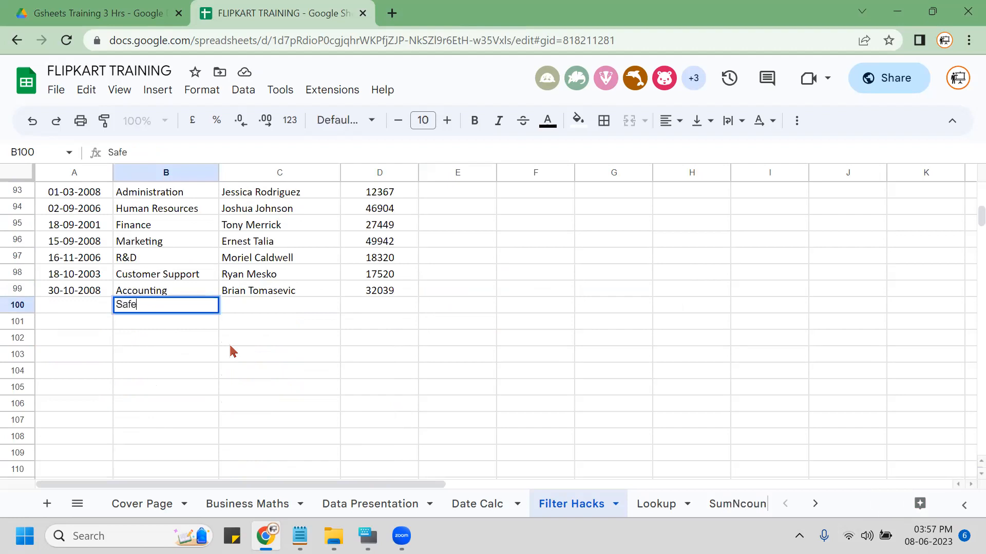
key("Return")
key("Up")
key("ctrl+Up")
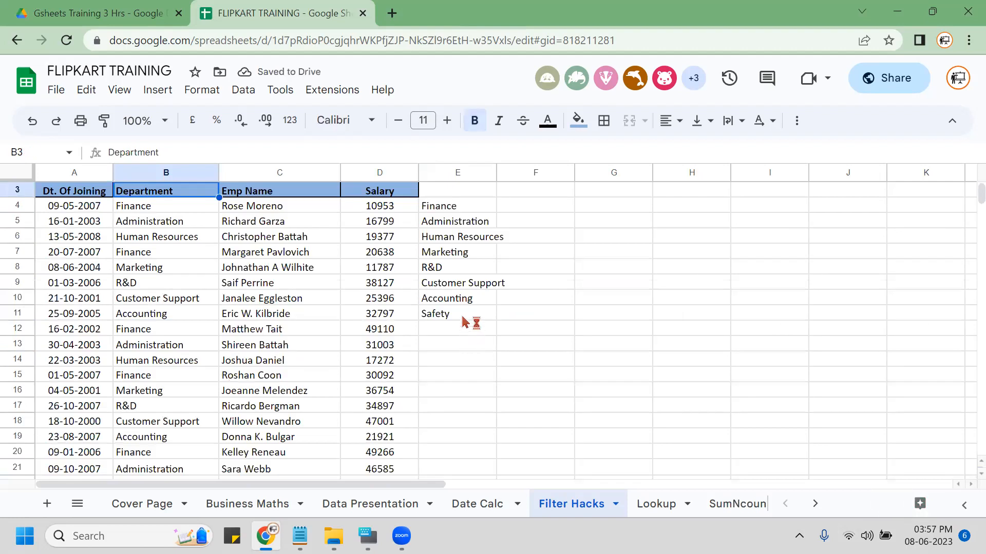
left_click(449, 207)
double_click(450, 207)
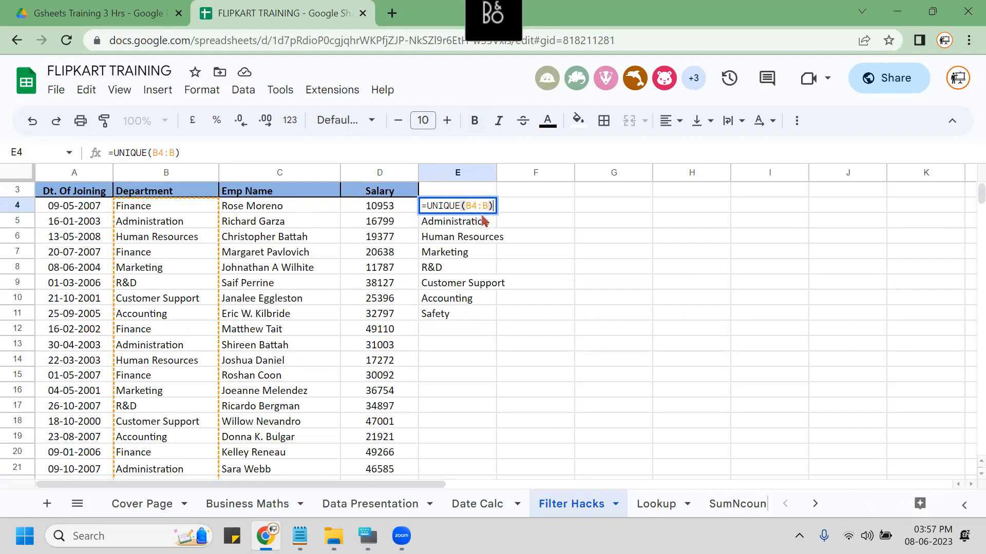
key("Escape")
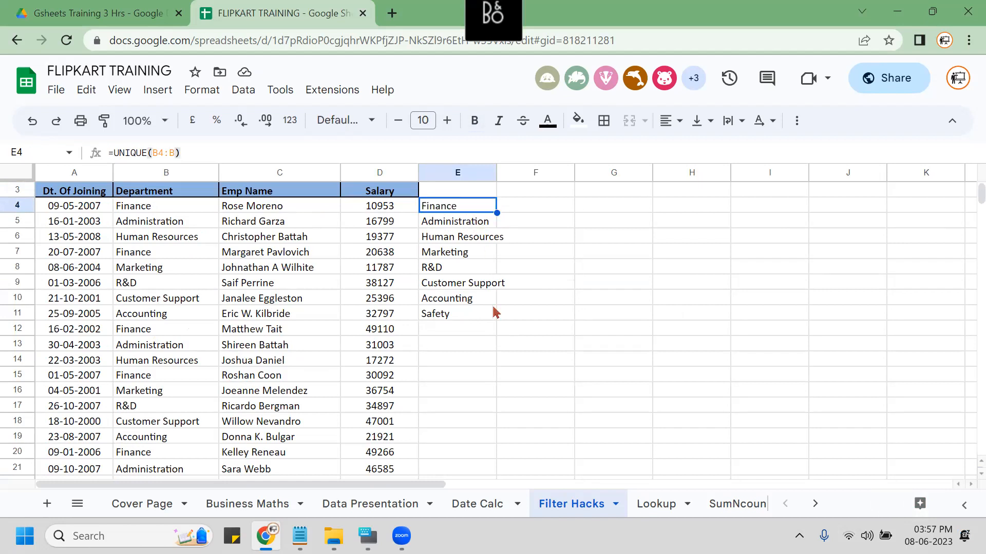
left_click(154, 241)
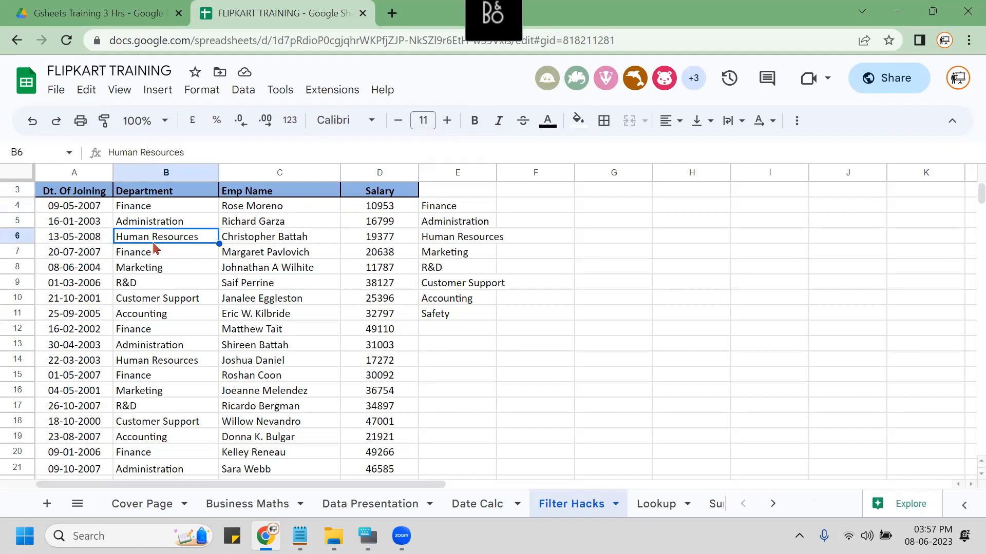
key("ctrl+Down")
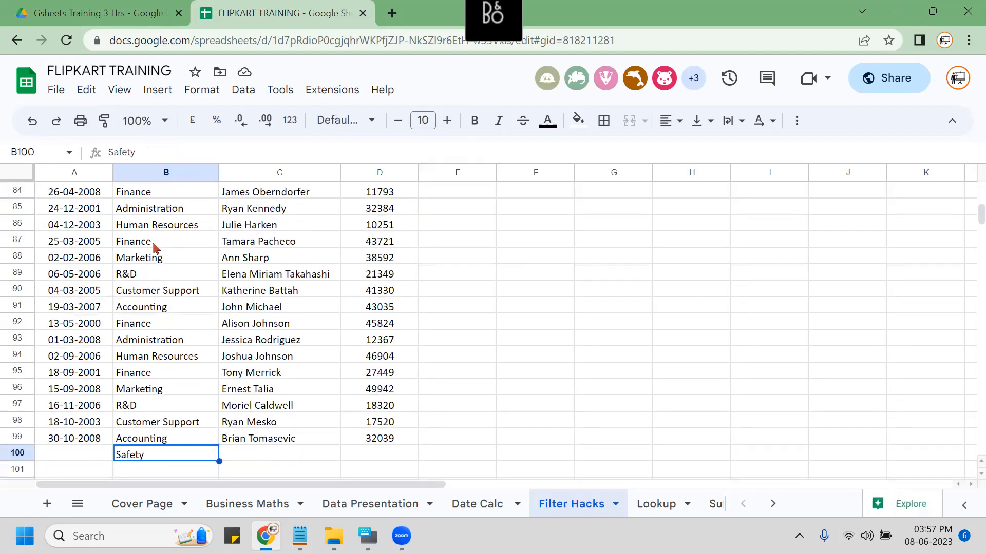
key("Delete")
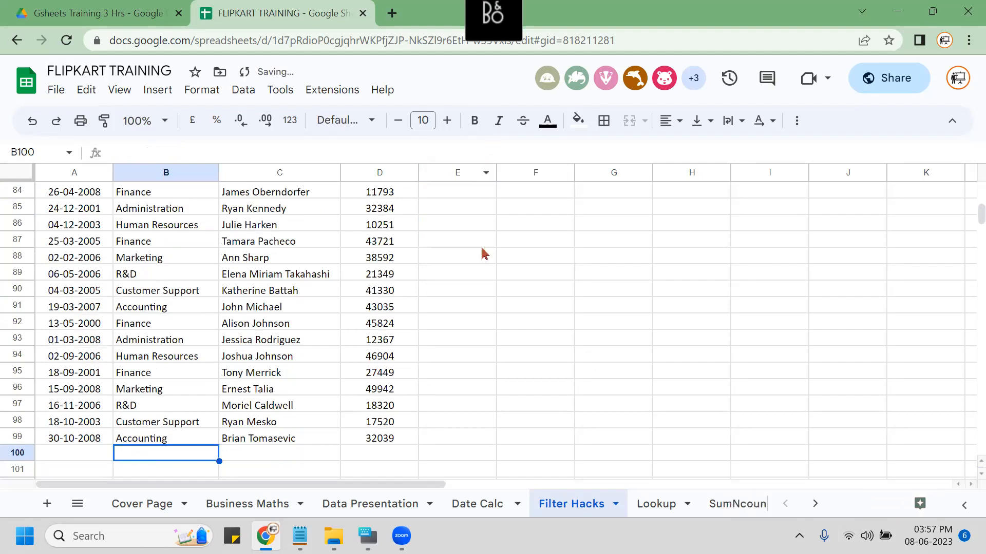
left_click(400, 271)
key("ctrl+Up")
key("Right")
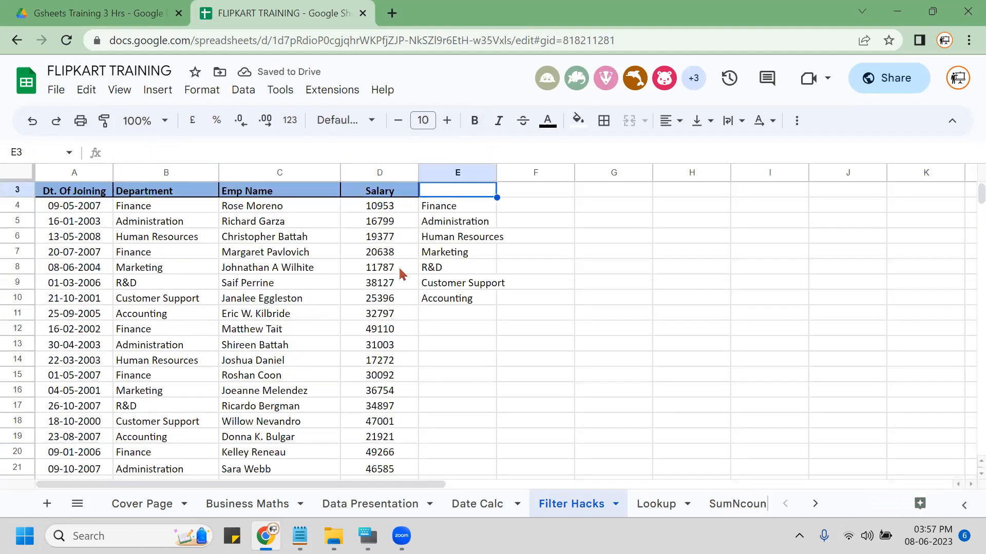
key("Down")
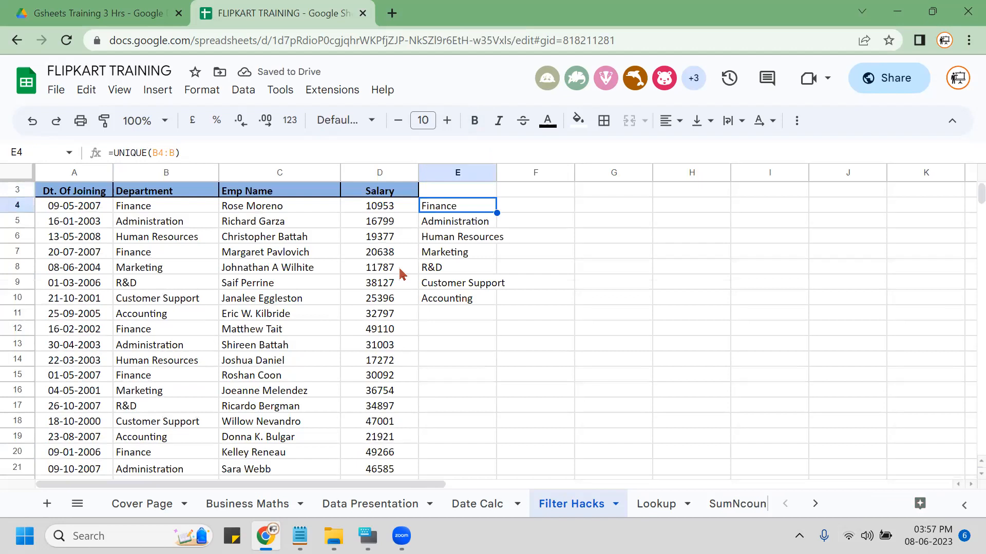
Auto-fit column E so 'Customer Support' shows fully, and check E4's =UNIQUE(B4:B) formula unchanged.
double_click(496, 173)
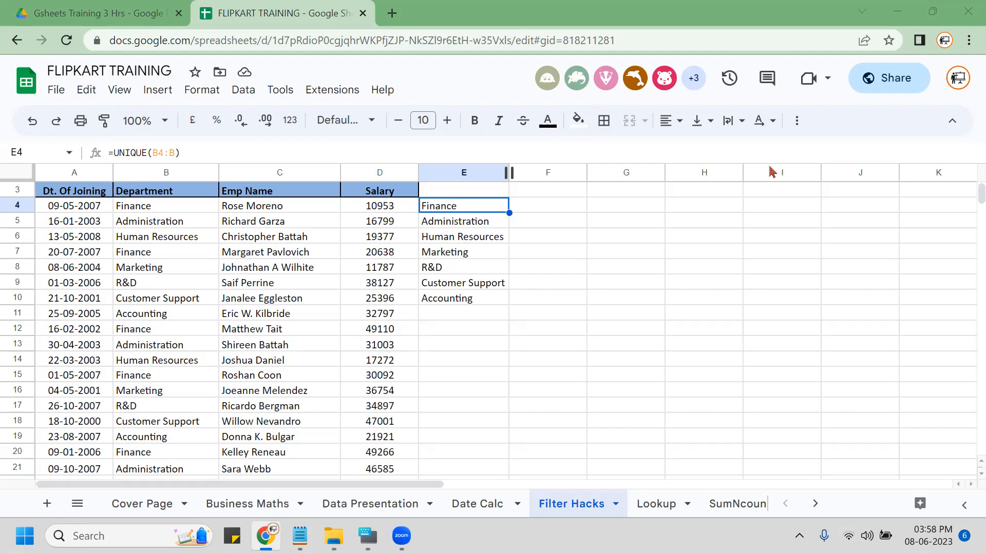
double_click(468, 207)
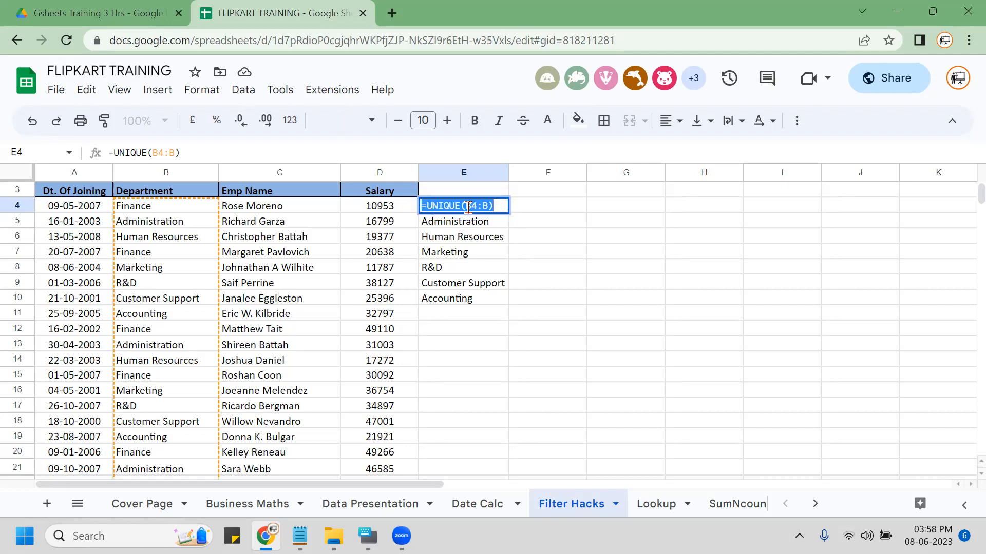
key("Escape")
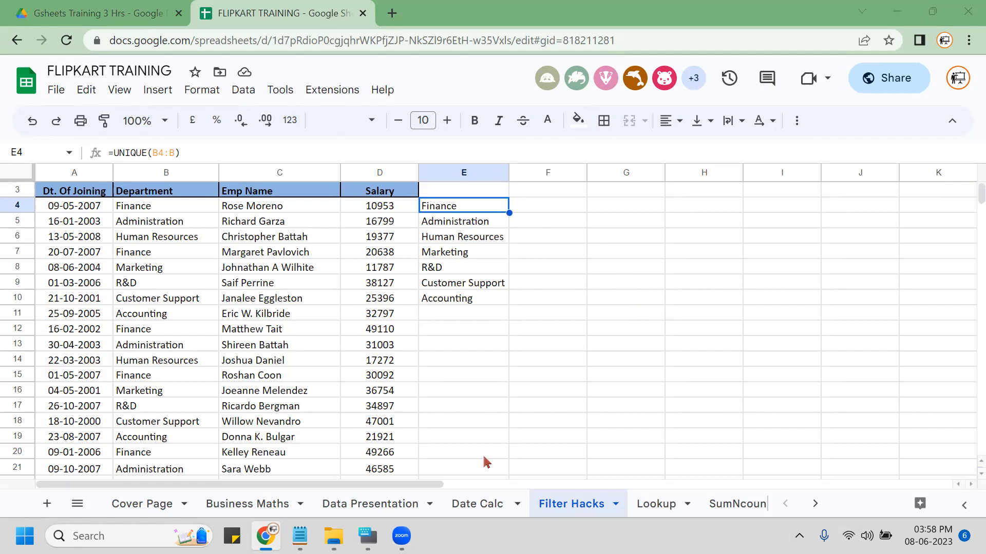
left_click(518, 343)
left_click(477, 222)
Clear the E4:E10 list and start a new =UNIQUE formula over column B.
left_click(467, 206)
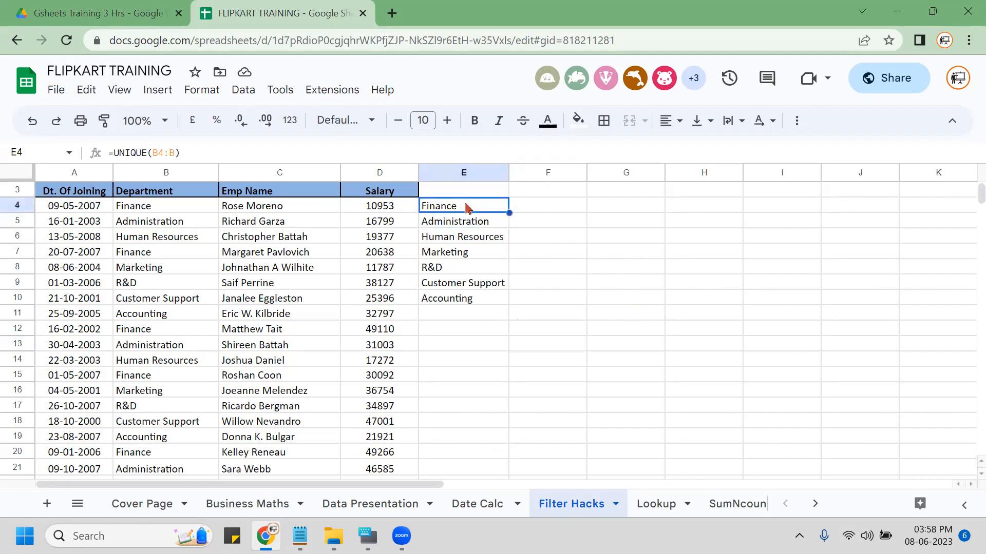
key("ctrl+shift+Down")
key("Delete")
type("=")
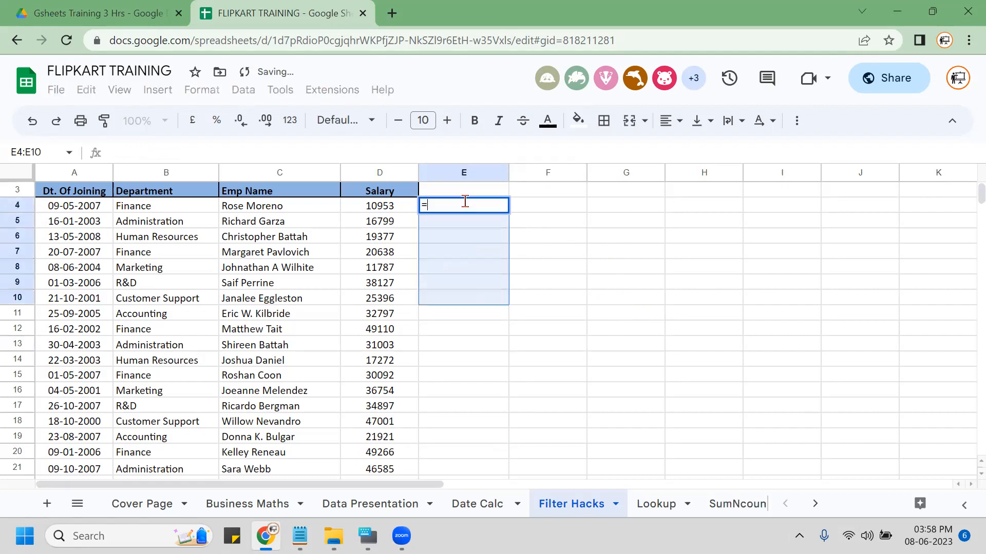
type("unique")
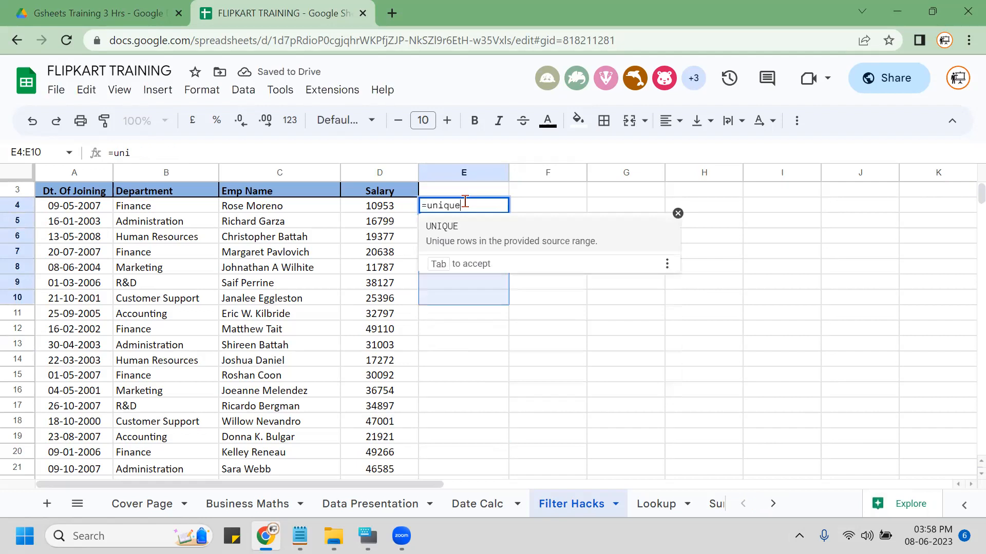
key("Tab")
key("Left")
key("Left")
key("Left")
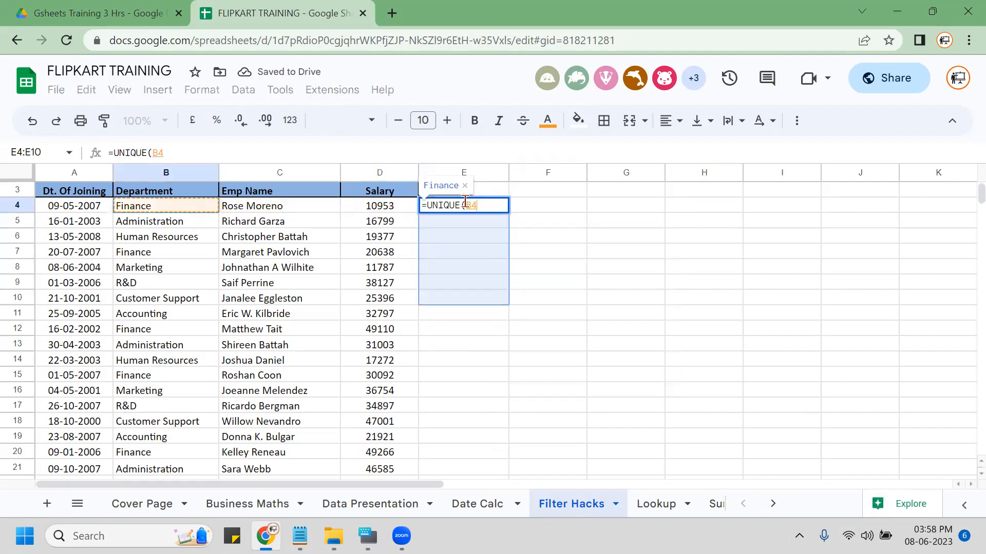
key("ctrl+shift+Down")
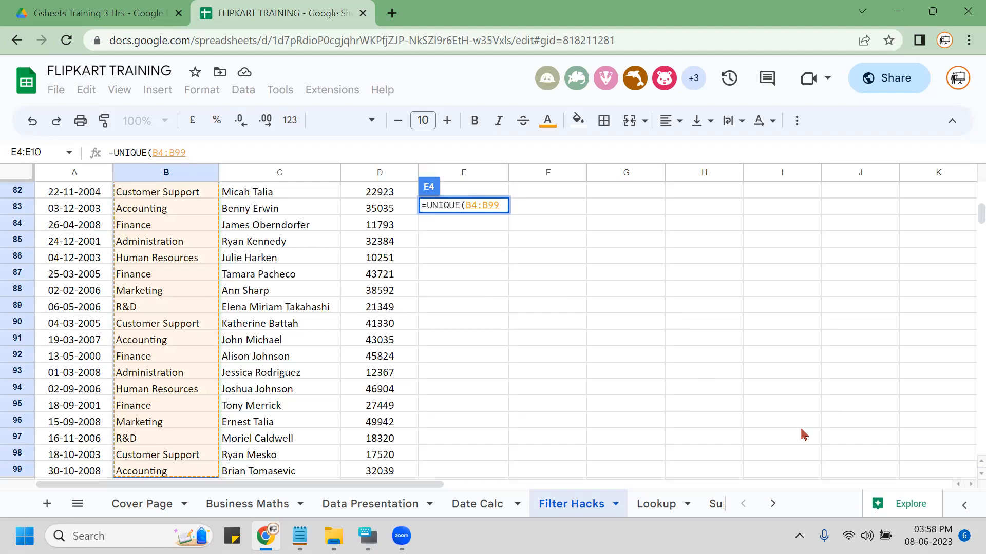
Re-pick B4:B99 as the UNIQUE range and enter the formula in E4.
left_click(472, 258)
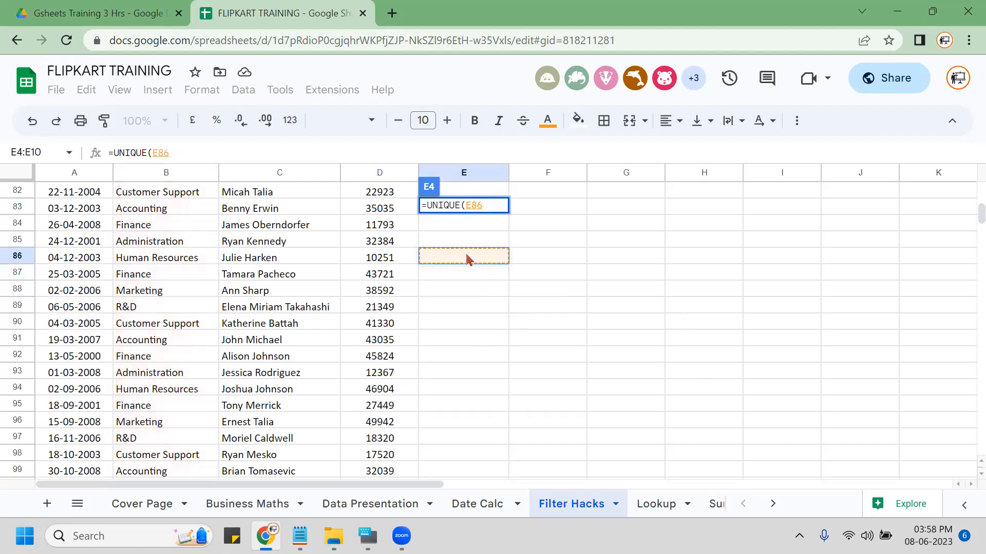
left_click(164, 194)
key("ctrl+Up")
key("Down")
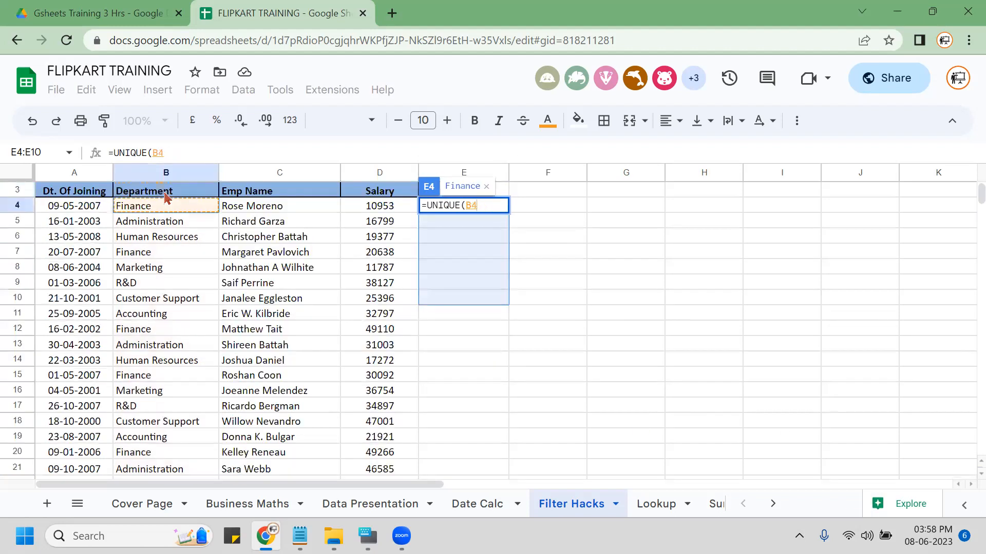
key("ctrl+shift+Down")
key("Return")
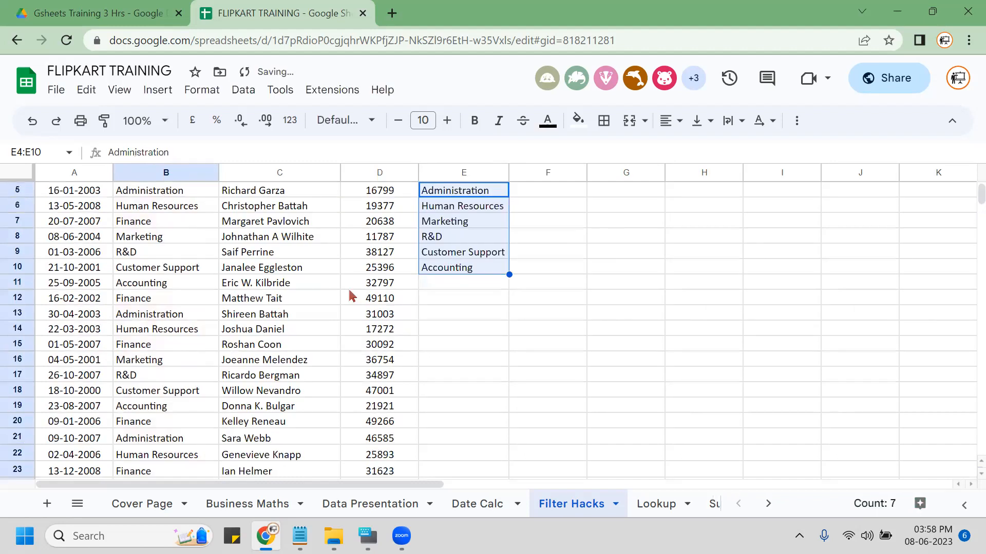
scroll(449, 341, "up", 2)
left_click(529, 283)
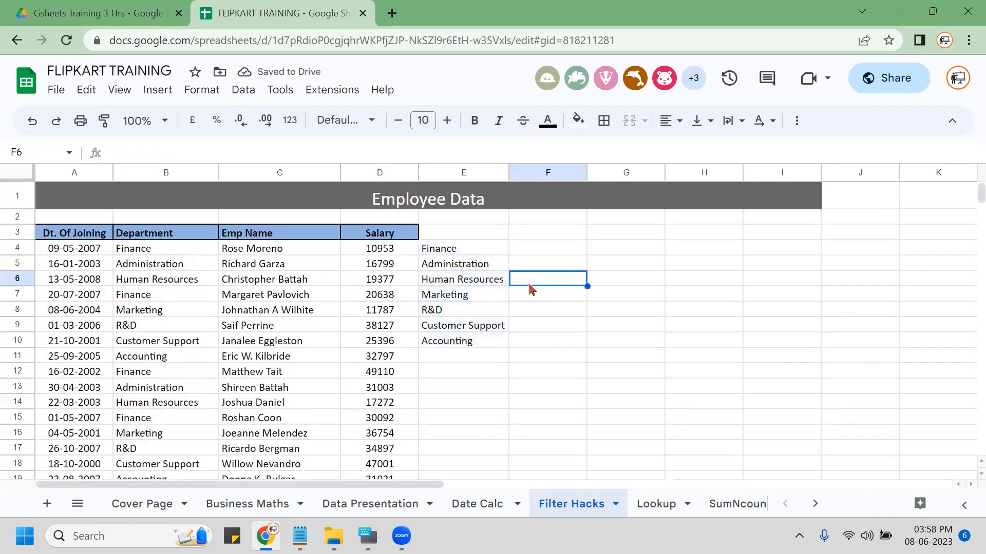
left_click(458, 251)
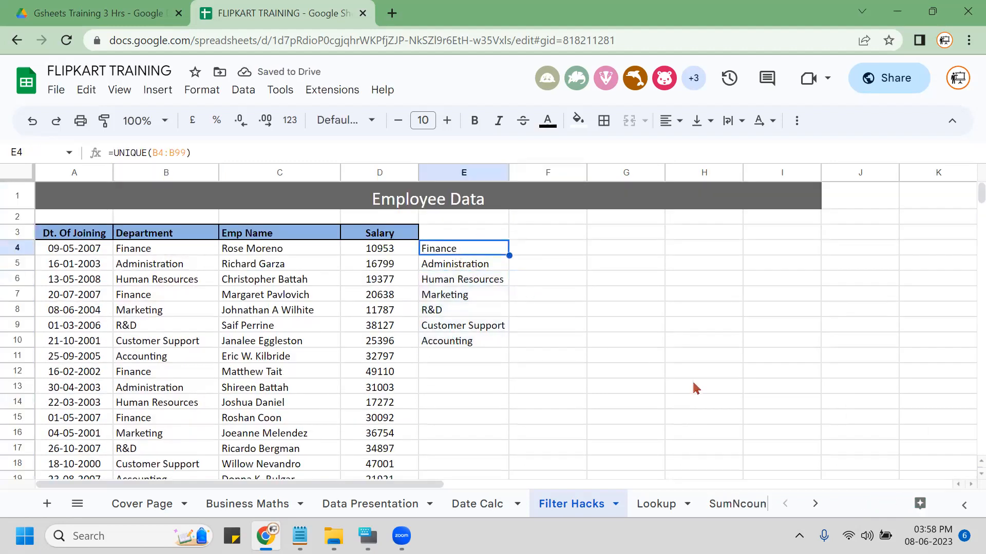
key("Right")
type("=uni")
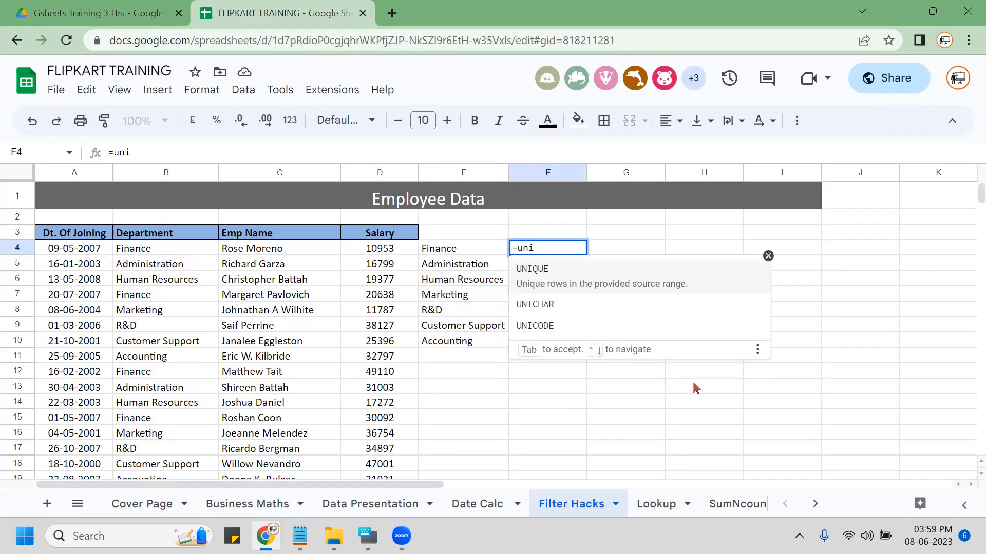
key("Tab")
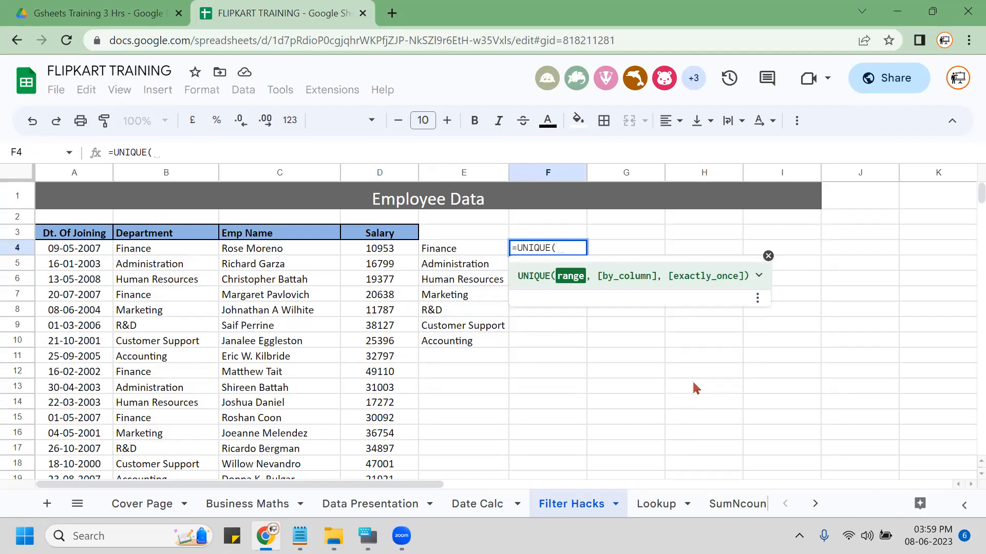
key("Escape")
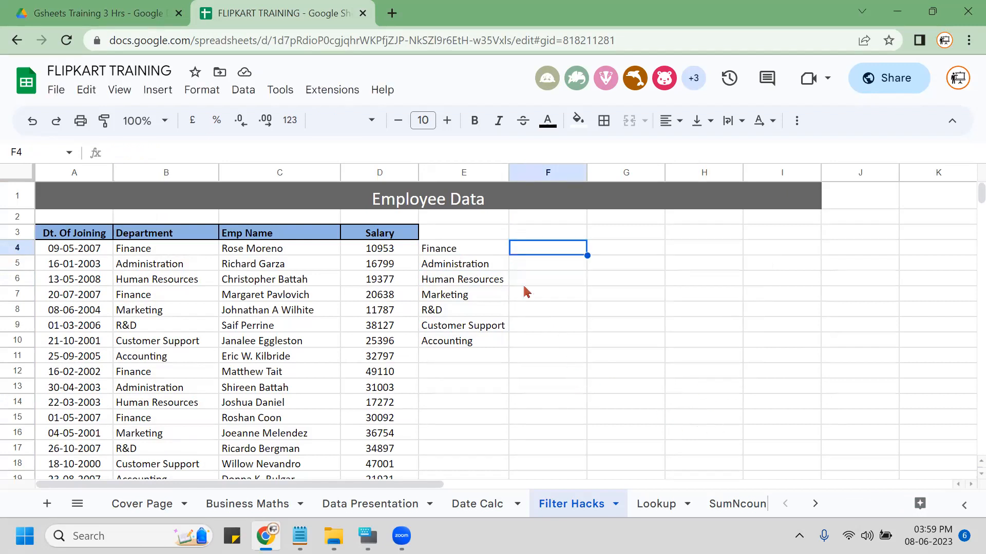
left_click(448, 250)
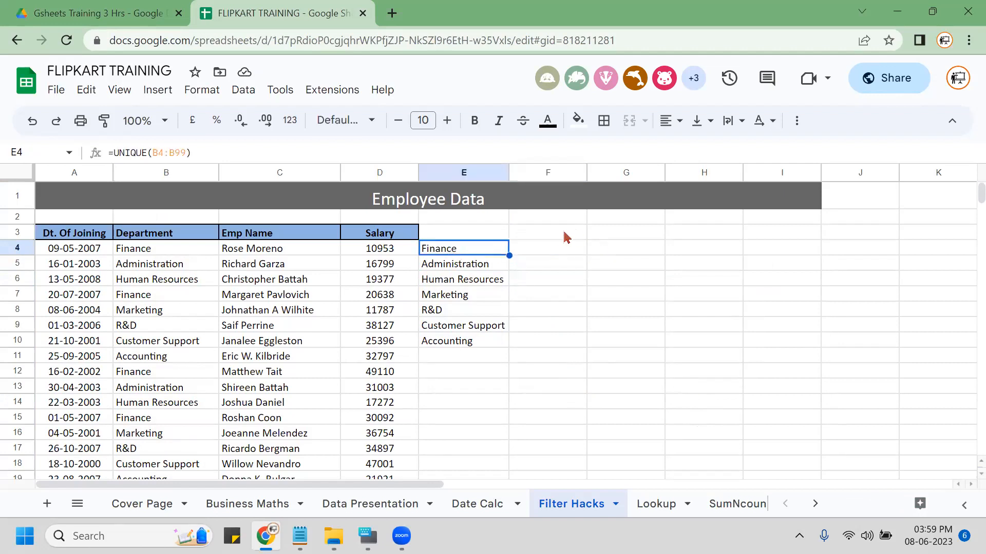
left_click(562, 231)
left_click(597, 236)
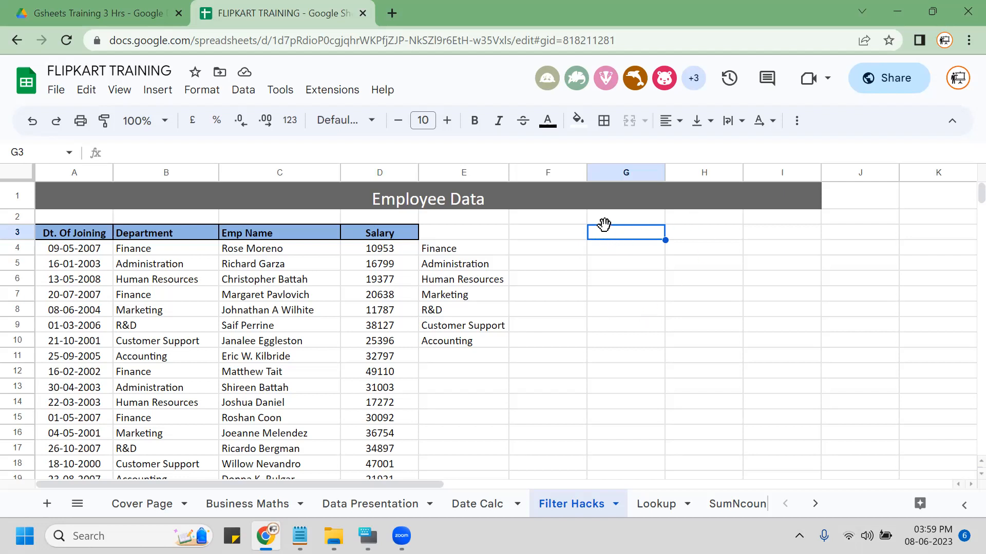
left_click(242, 92)
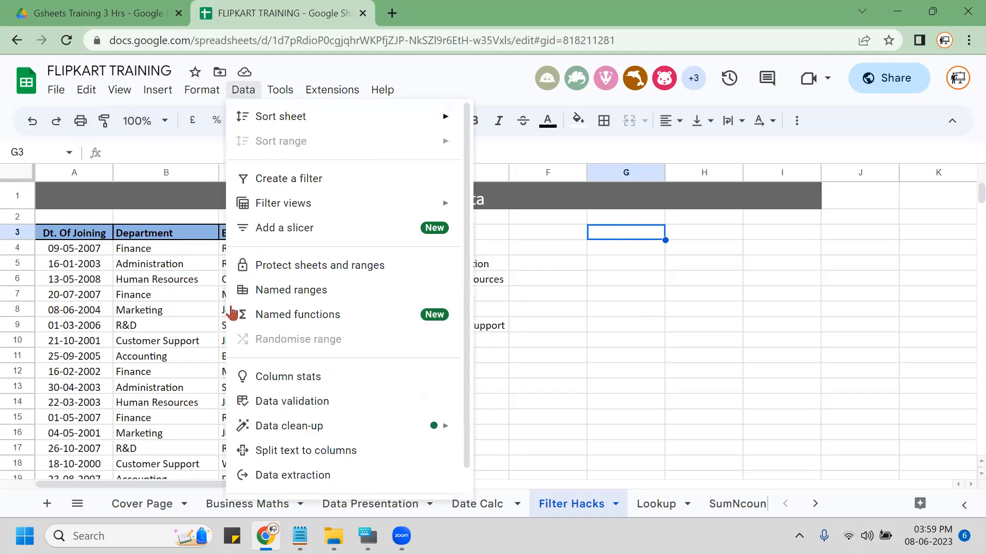
Add a G3 validation rule of type Drop-down (from a range) sourced from E4:E10.
left_click(279, 406)
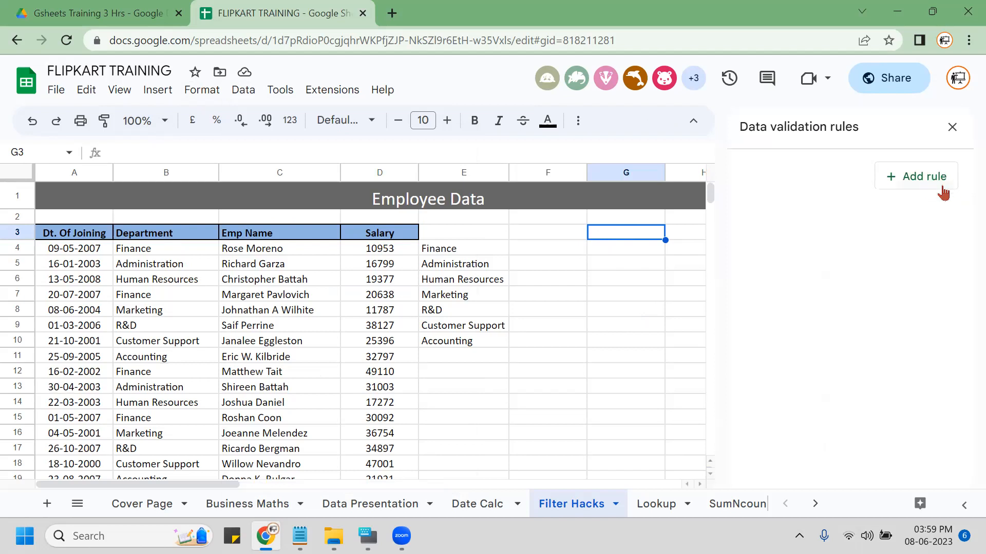
left_click(931, 184)
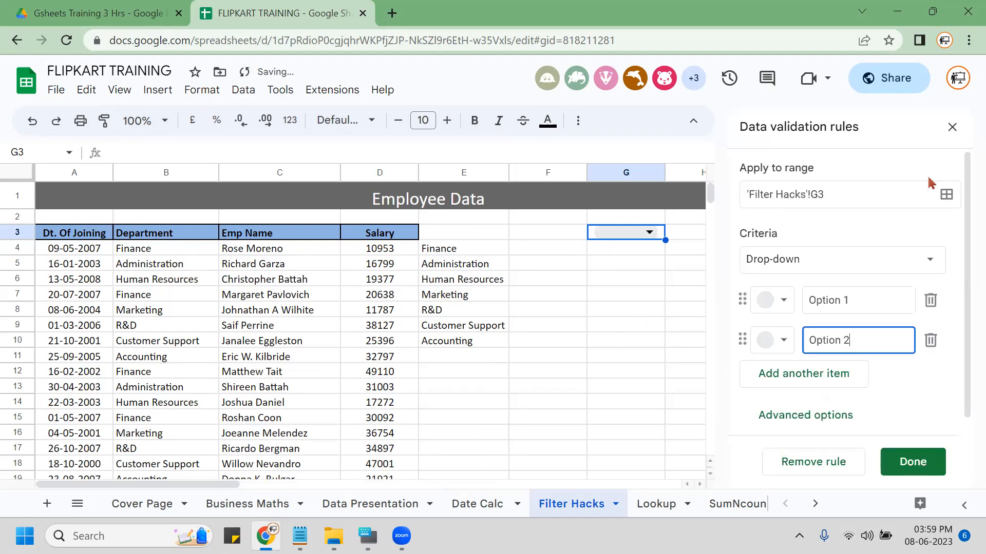
left_click(855, 272)
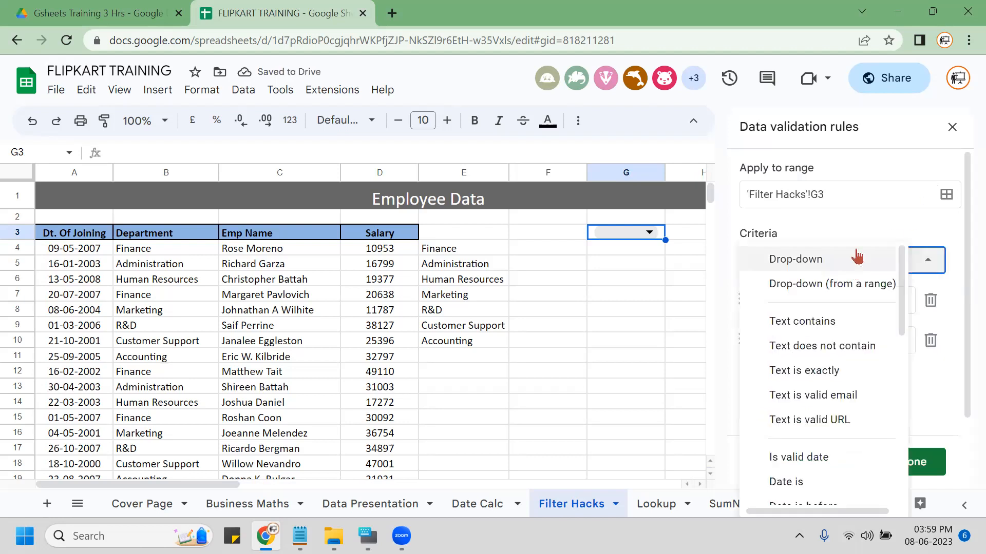
left_click(848, 285)
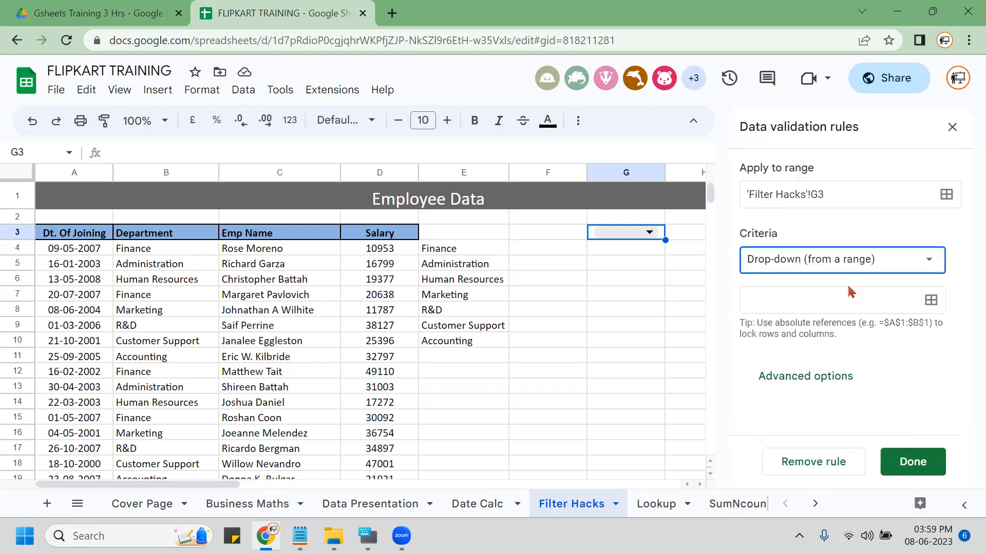
left_click(930, 300)
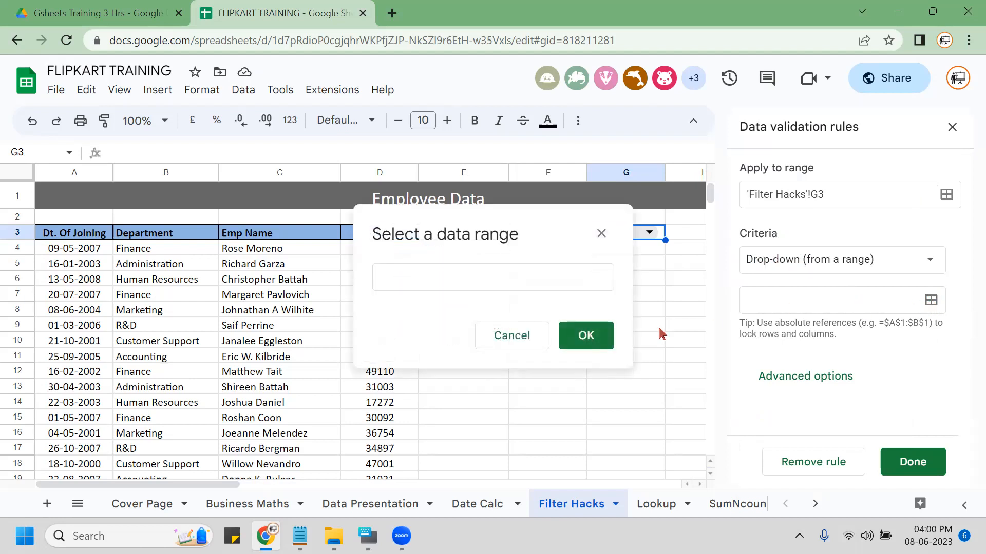
left_click_drag(487, 221, 210, 239)
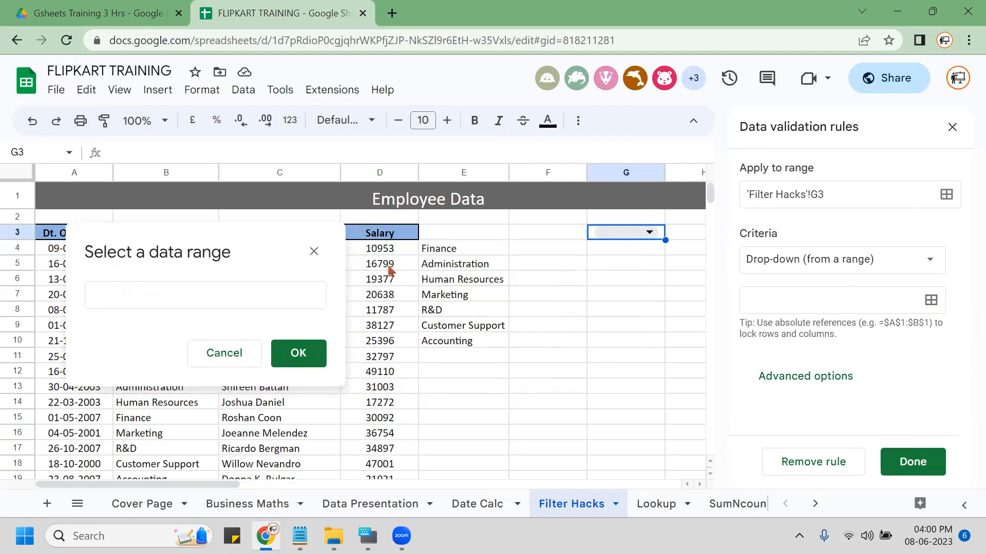
left_click(443, 252)
left_click_drag(443, 251, 446, 346)
left_click(315, 354)
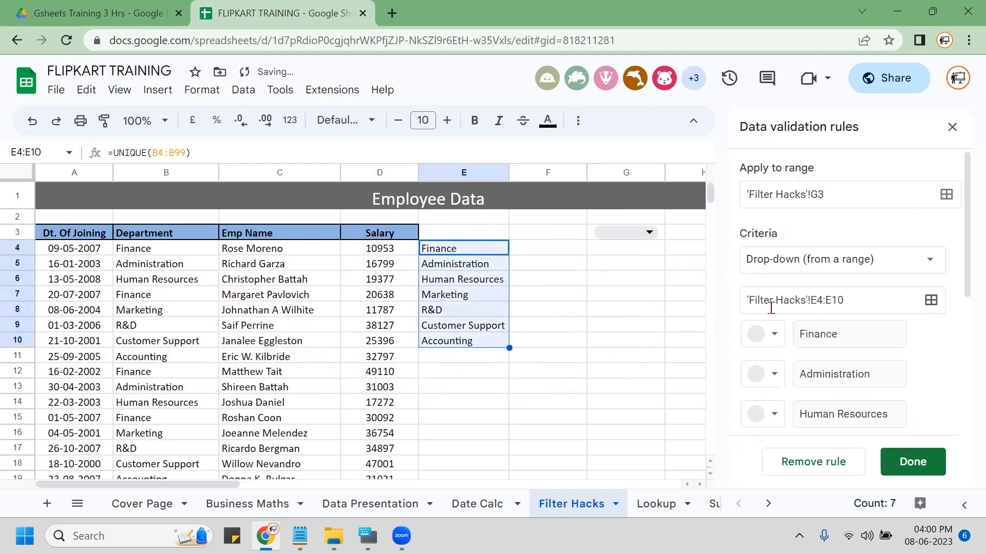
Colour Finance dark grey, Administration red, Human Resources brown and Marketing green.
scroll(767, 353, "down", 3)
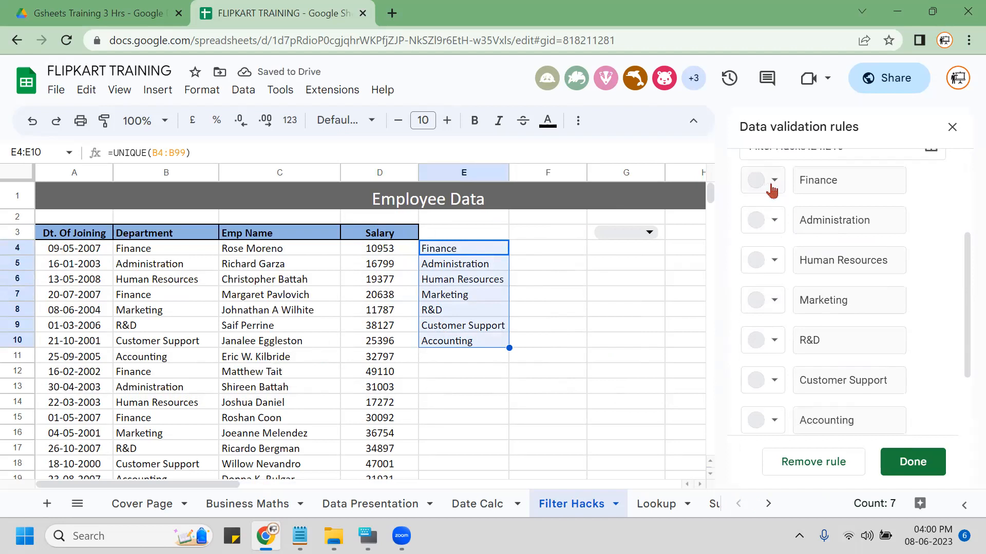
left_click(772, 190)
left_click(770, 259)
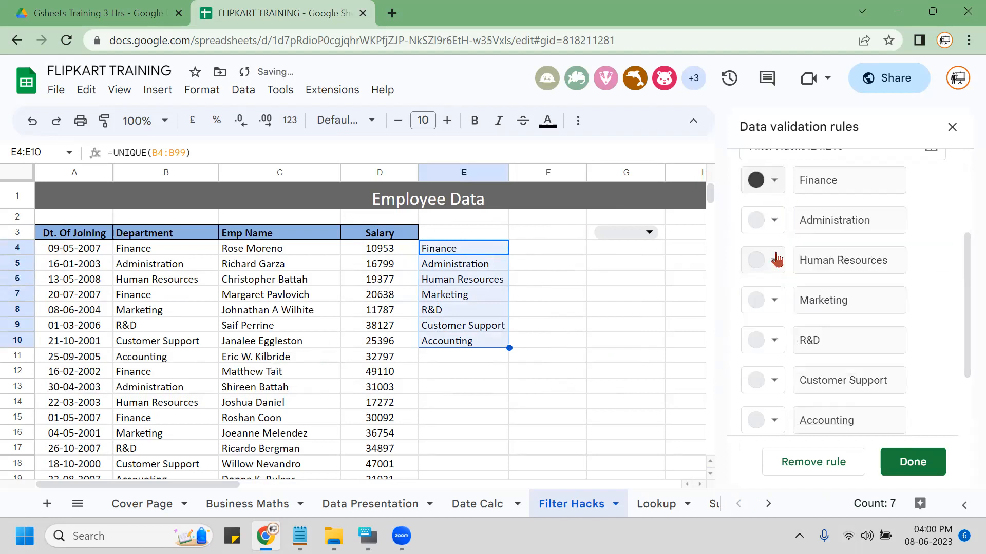
left_click(773, 221)
left_click(786, 298)
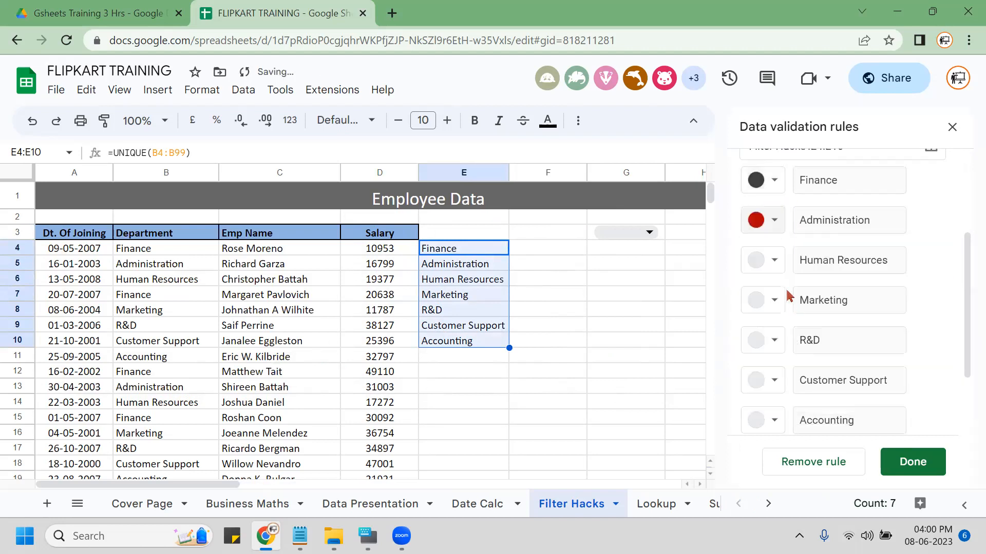
left_click(771, 261)
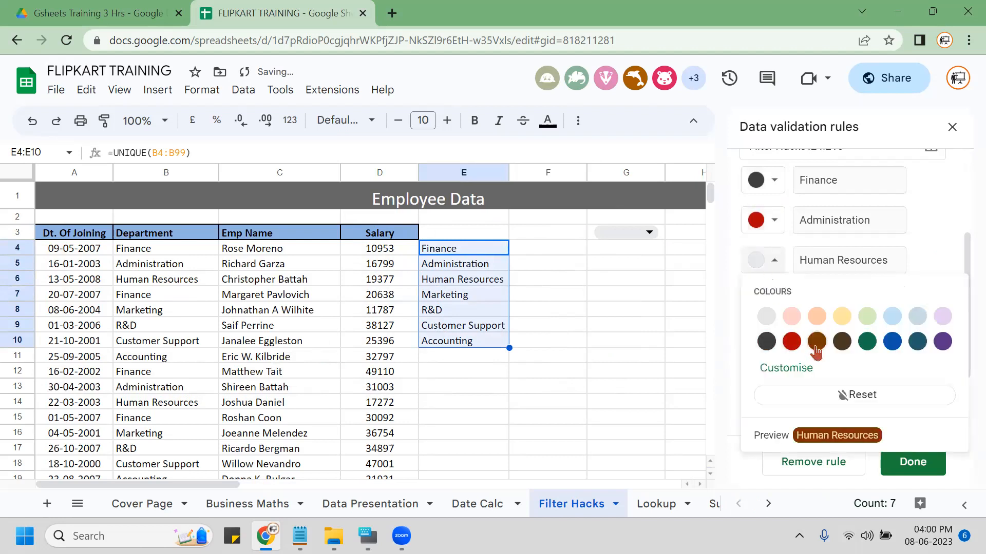
left_click(816, 341)
left_click(770, 301)
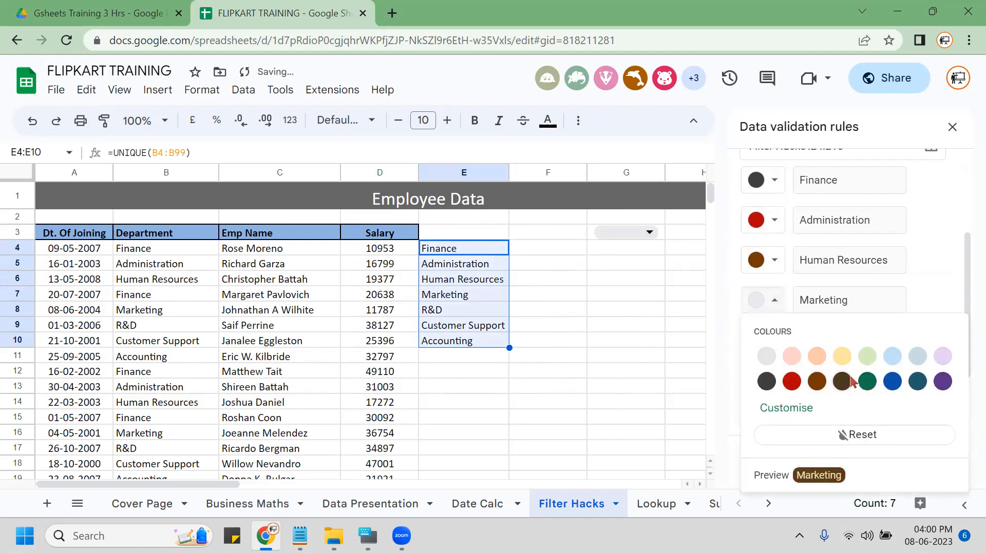
left_click(866, 381)
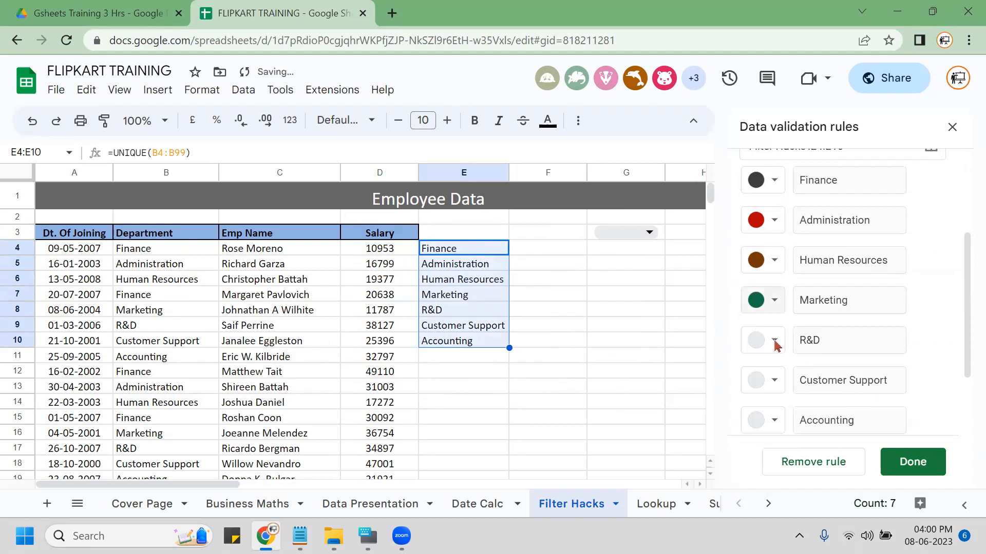
Colour R&D blue, Customer Support dark teal and Accounting purple, then save the rule.
left_click(775, 343)
left_click(889, 222)
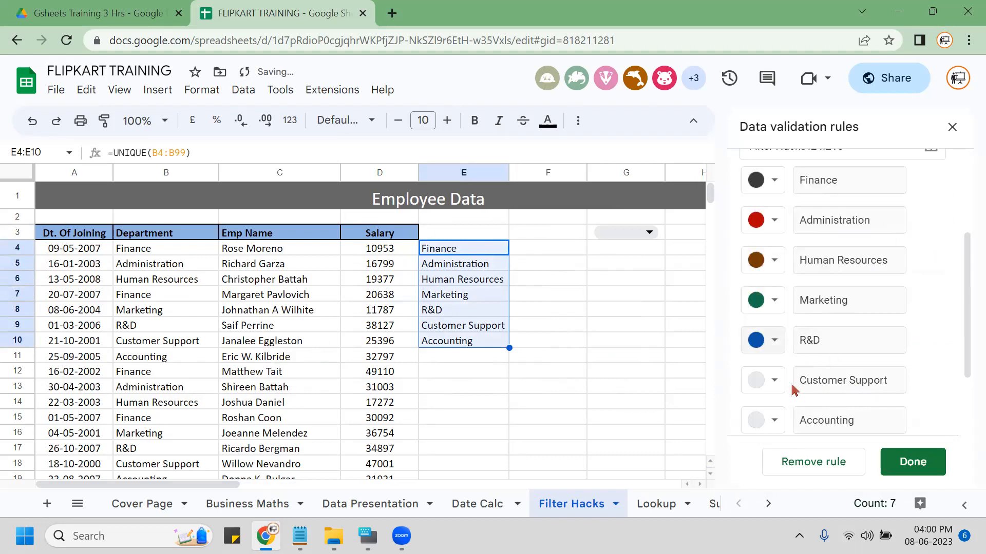
left_click(771, 392)
left_click(920, 259)
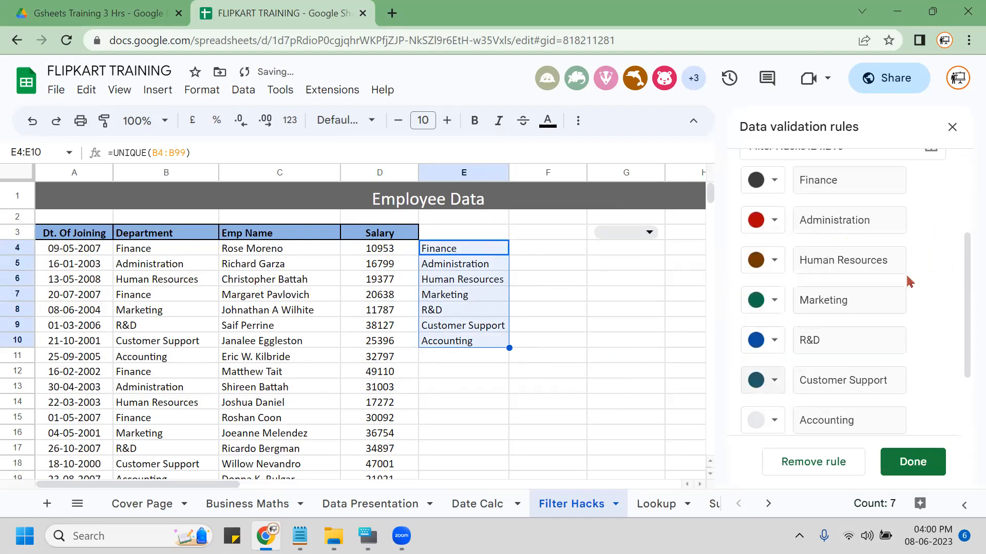
left_click(773, 421)
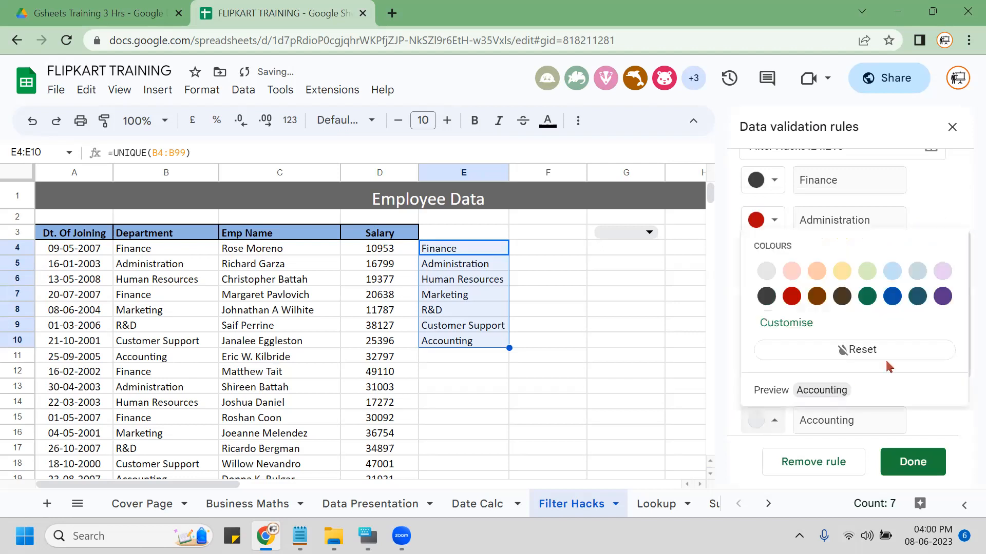
left_click(943, 297)
scroll(891, 394, "down", 1)
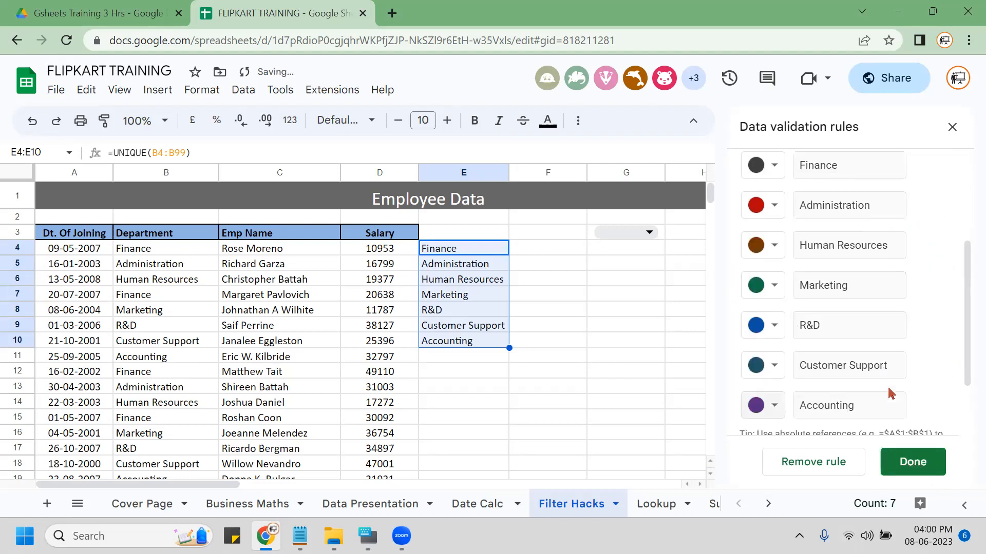
scroll(891, 395, "down", 2)
left_click(927, 462)
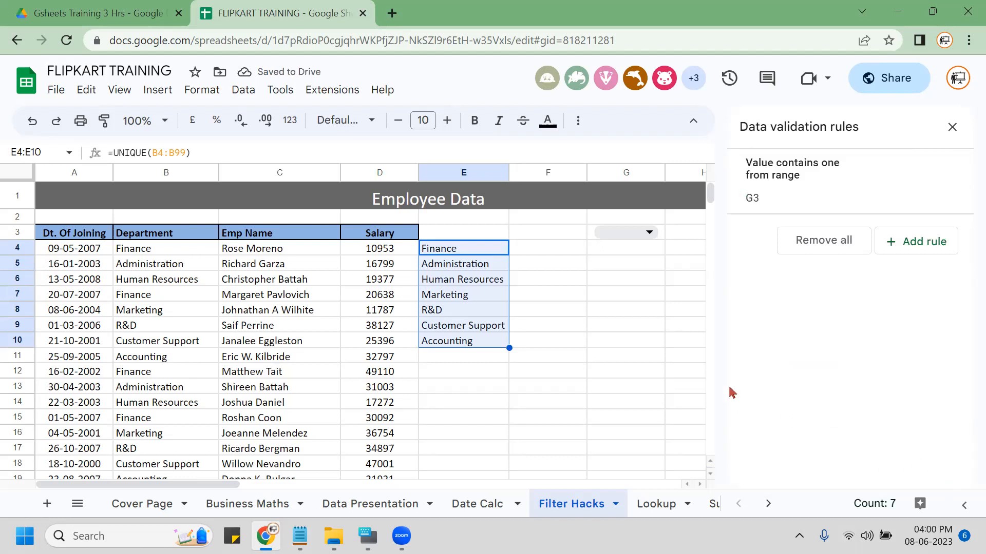
Close the validation rules panel and preview G3's seven coloured department options without choosing one.
left_click(951, 127)
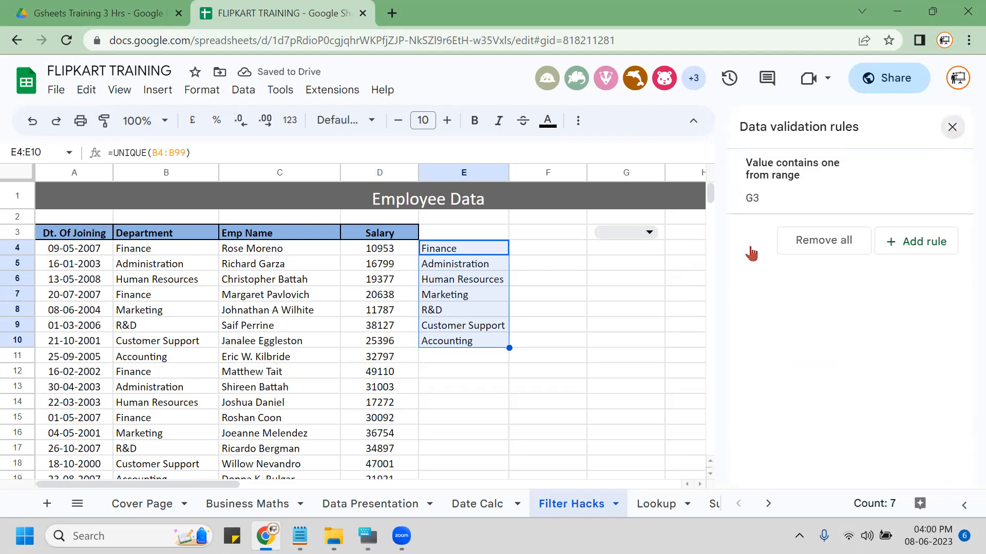
left_click(649, 232)
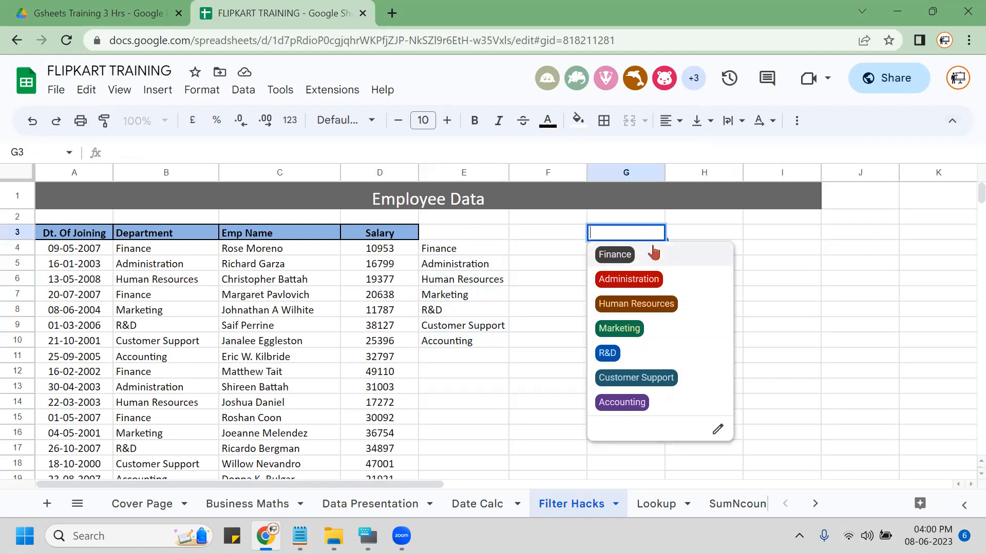
key("Escape")
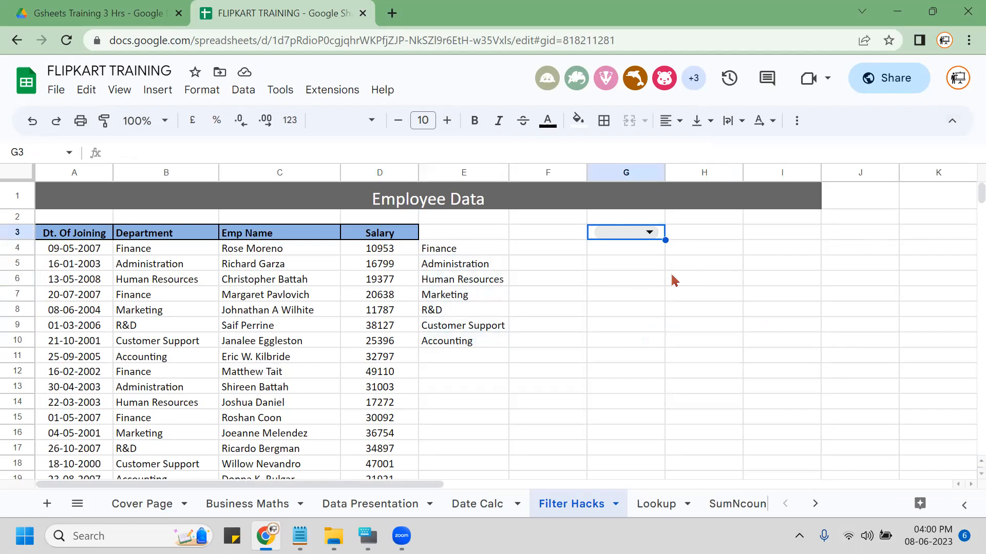
left_click(532, 66)
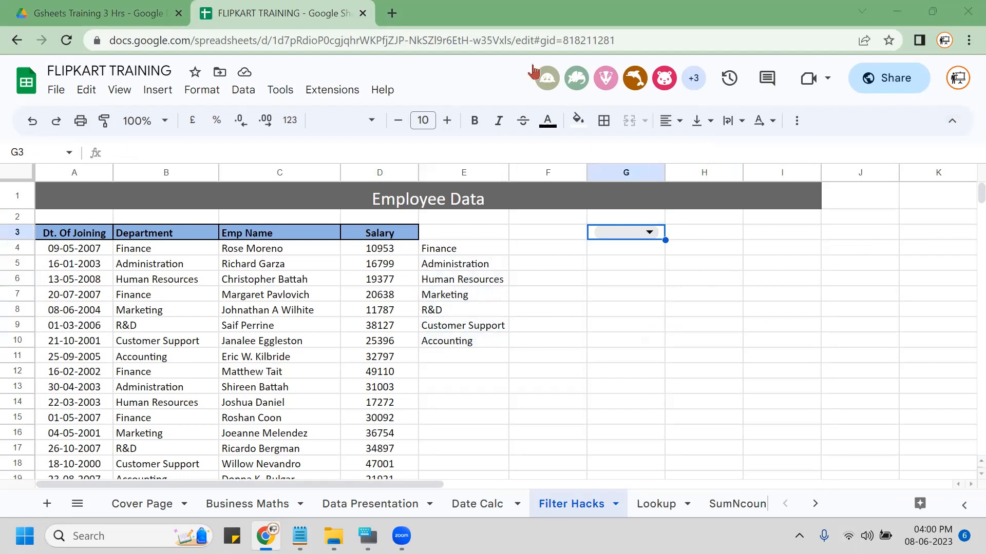
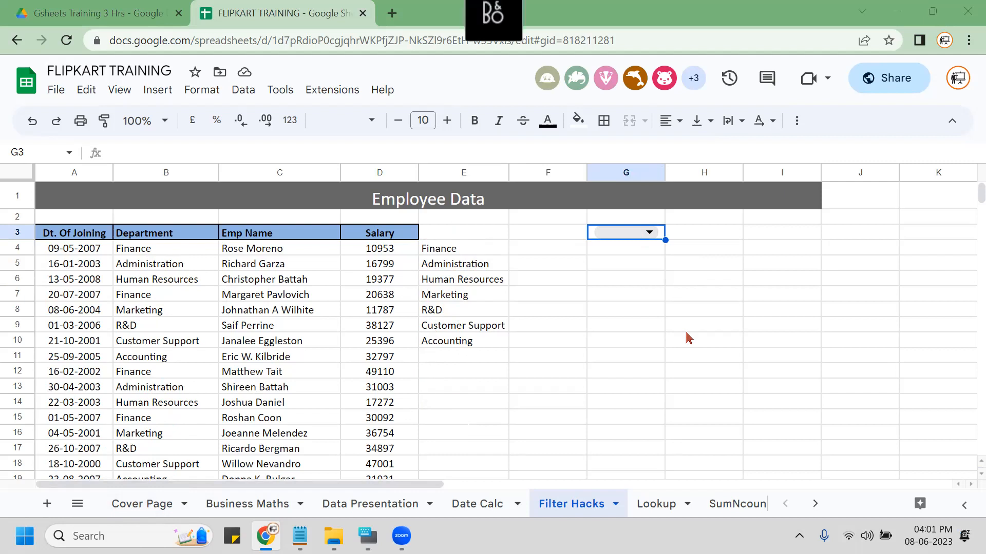
Clear the typed filter letter in G3's drop-down and choose Finance.
left_click(597, 234)
type("a")
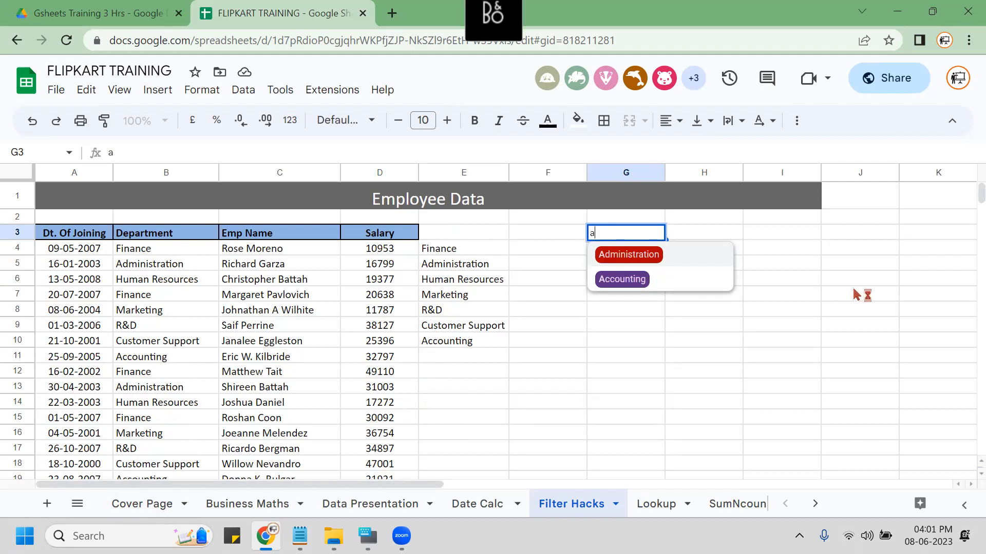
key("BackSpace")
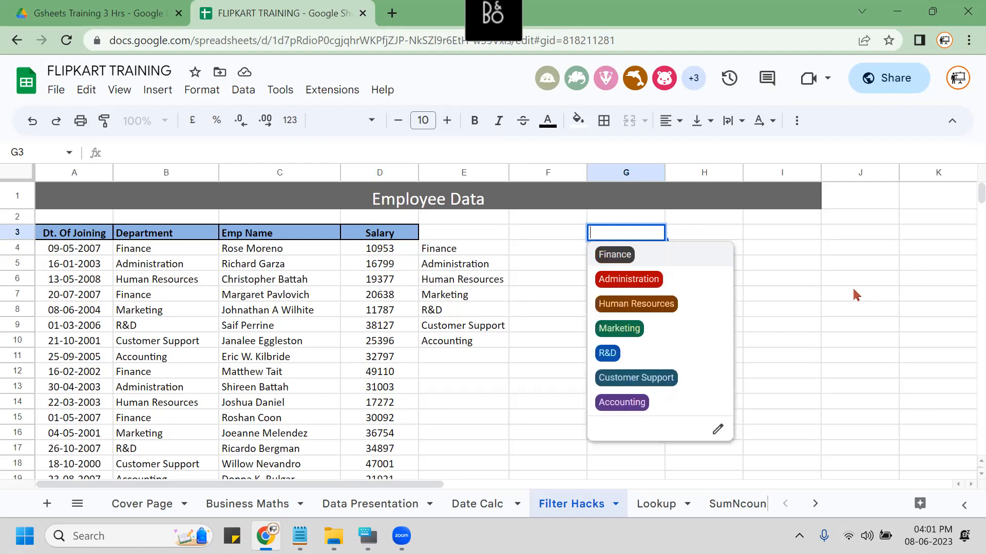
left_click(618, 265)
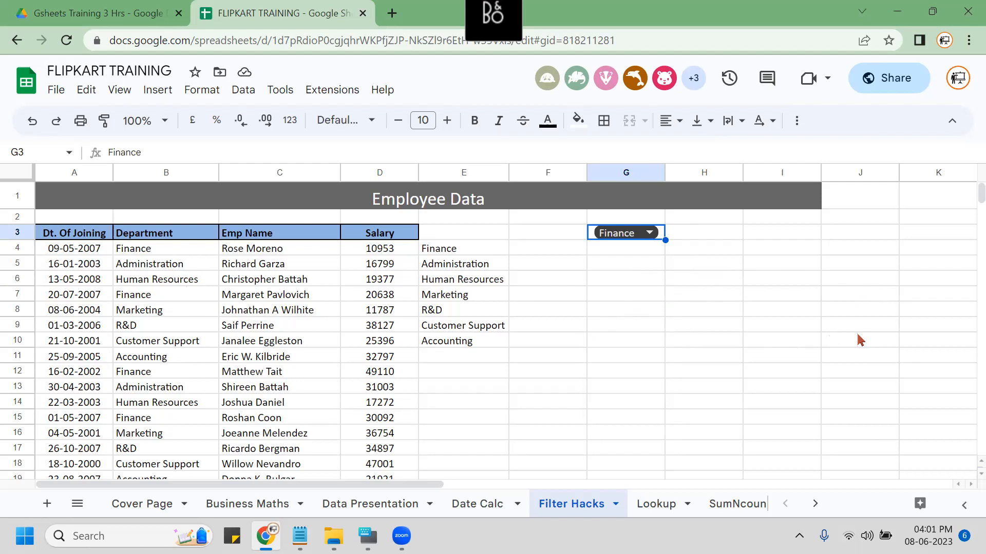
left_click(175, 238)
Copy the Department, Emp Name and Salary headers from B3:D3 into G5:I5.
key("shift+Right")
key("shift+Right")
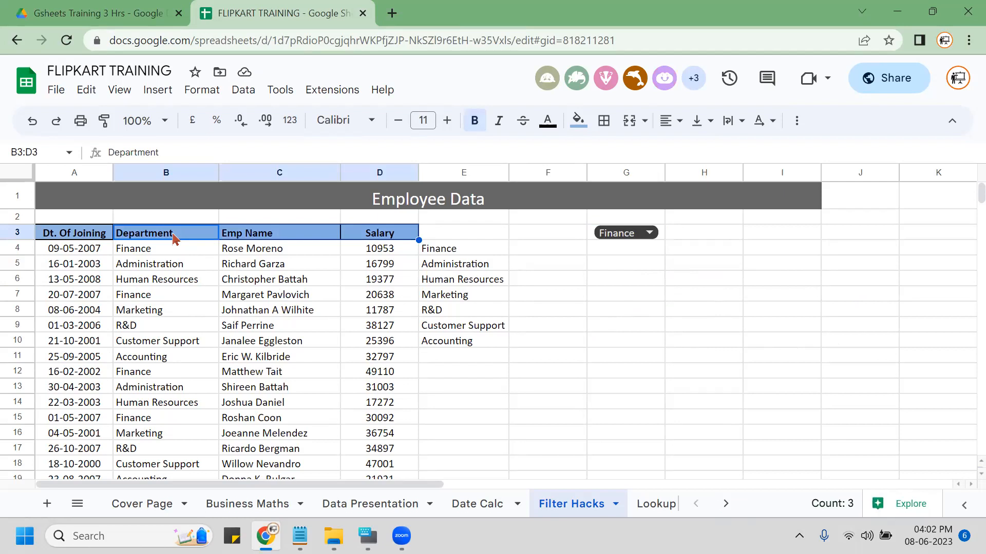
key("ctrl+c")
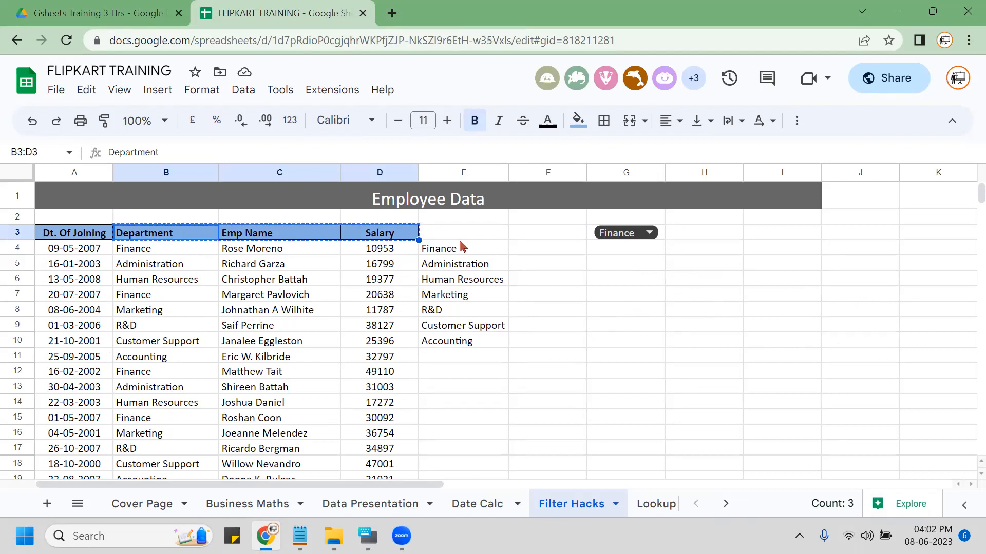
left_click(617, 272)
key("ctrl+v")
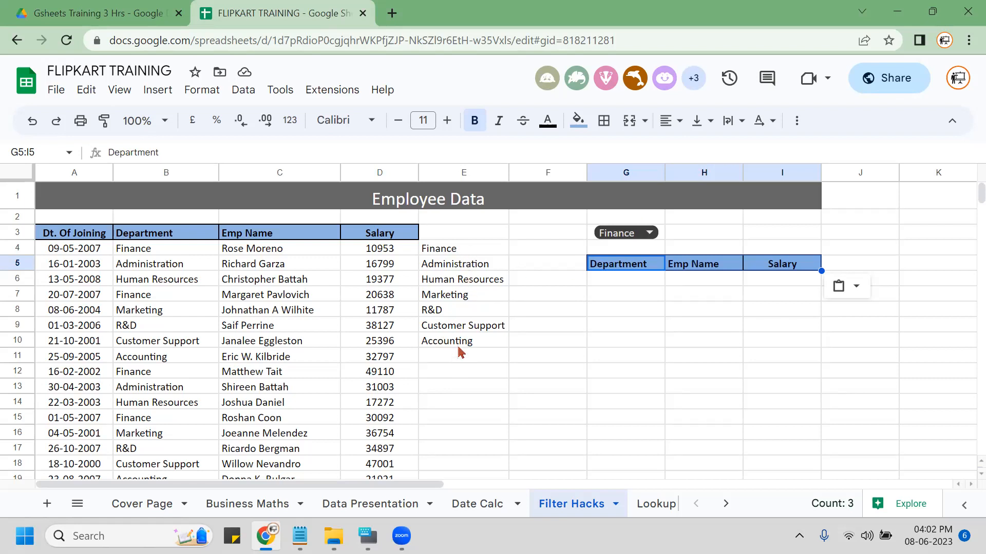
left_click(559, 236)
left_click(243, 90)
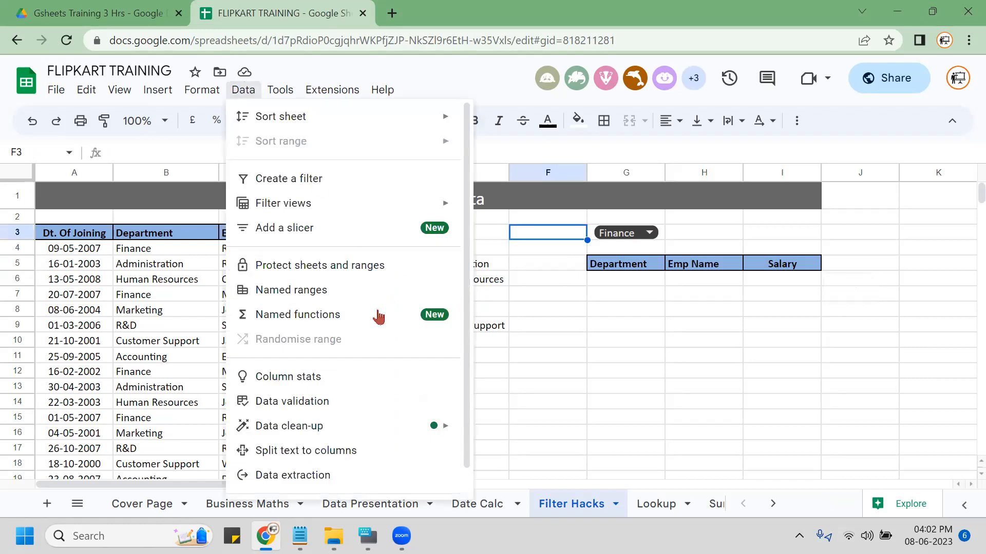
Add a drop-down validation rule for F3 sourced from the range E4:E10.
left_click(289, 402)
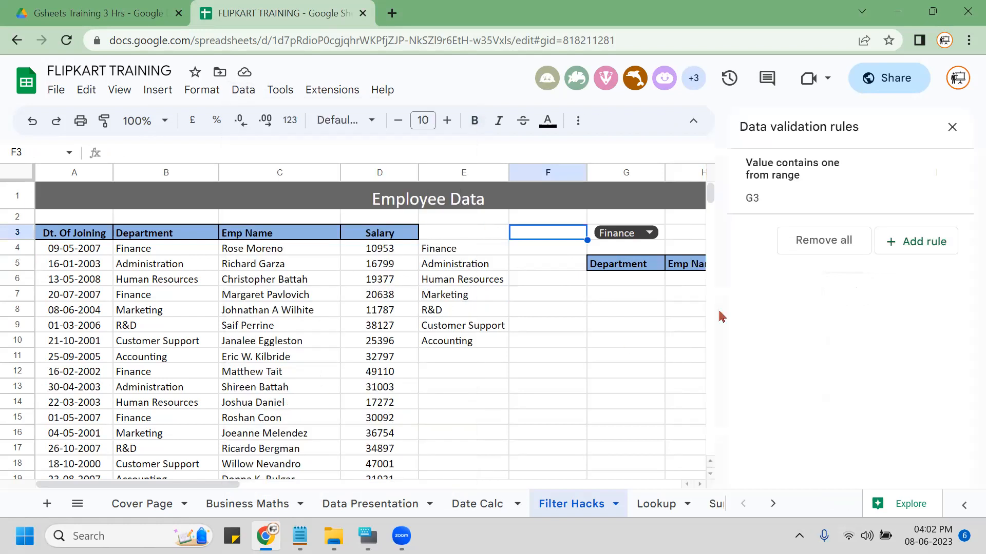
left_click(928, 246)
left_click(838, 262)
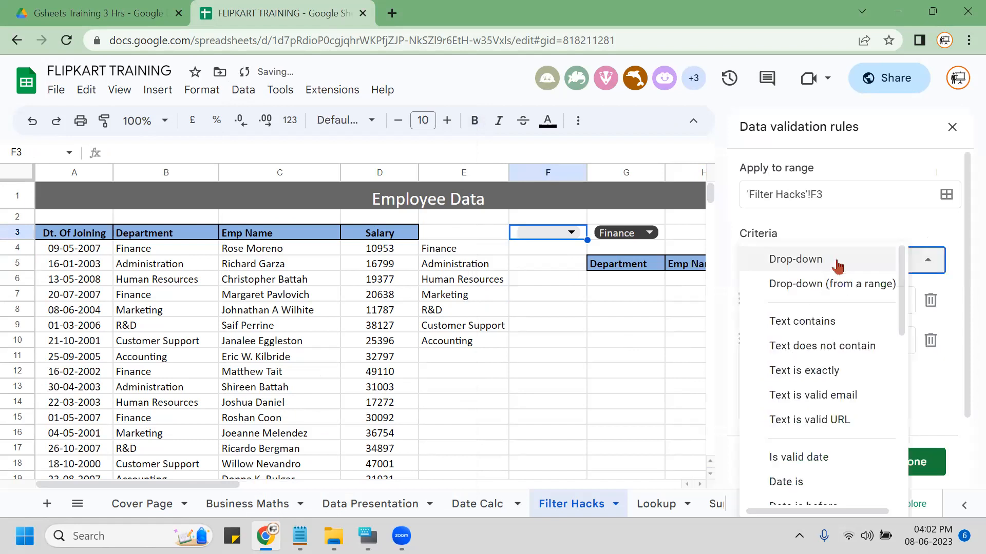
left_click(823, 288)
left_click(931, 301)
left_click(930, 302)
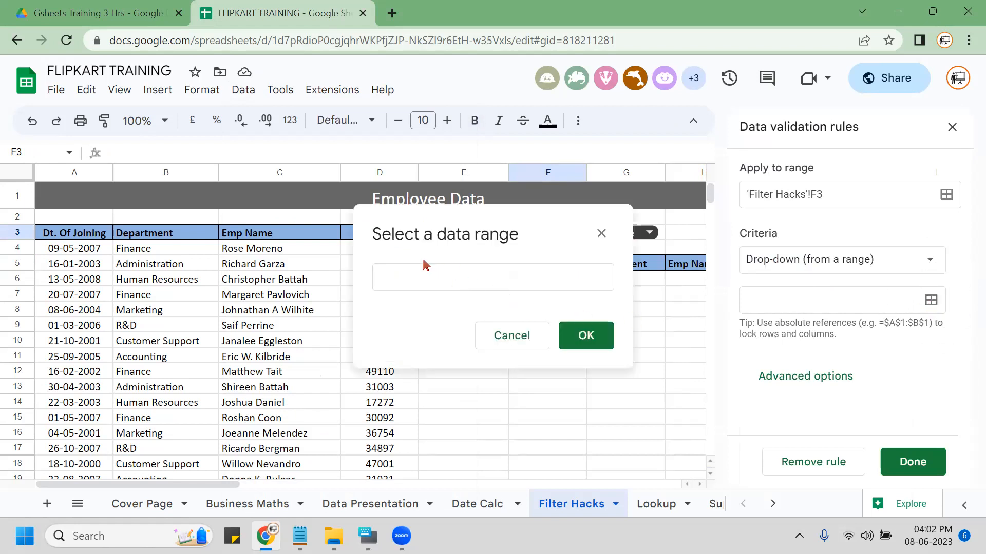
left_click_drag(452, 248, 457, 338)
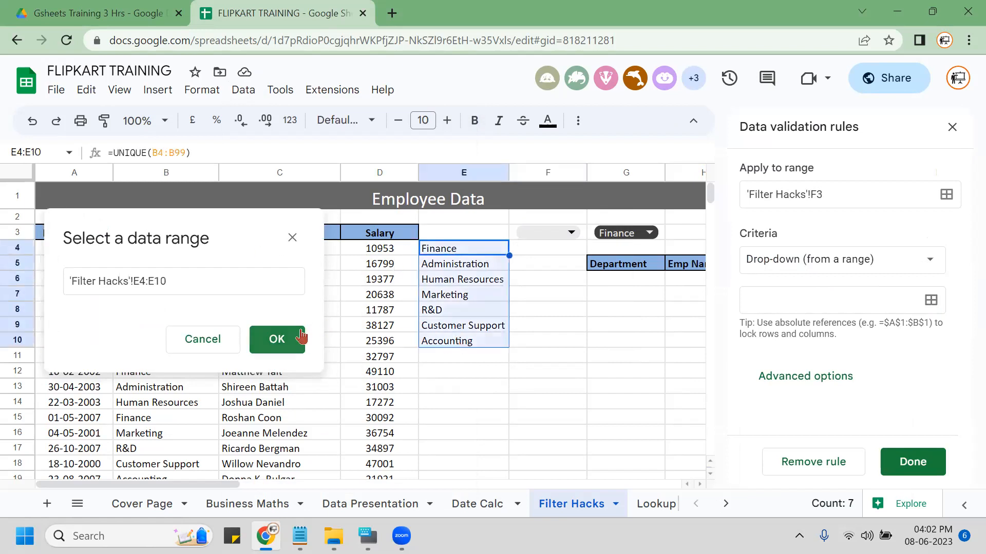
left_click(282, 340)
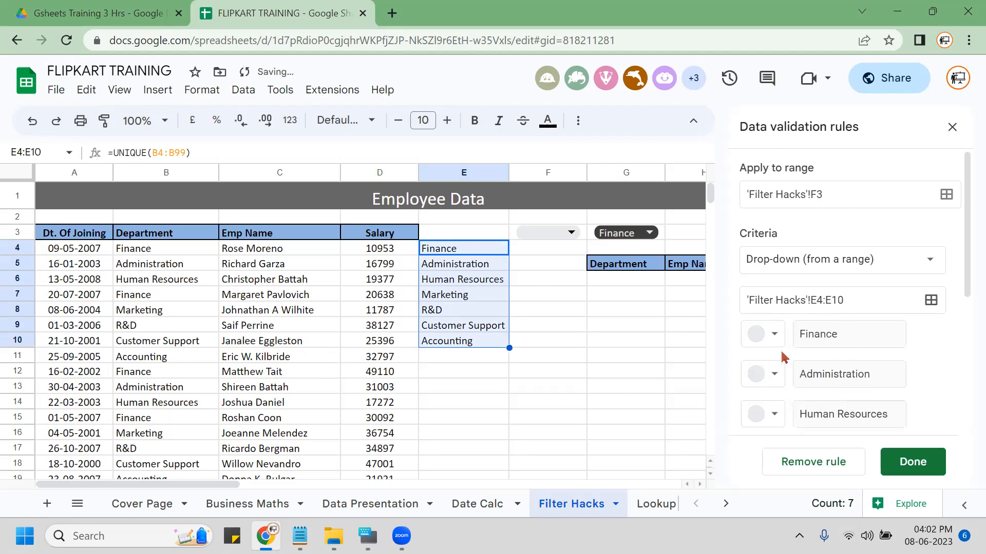
Adjust the Finance, Administration and Human Resources chip colours, then test F3's drop-down.
left_click(769, 334)
left_click(770, 334)
left_click(774, 374)
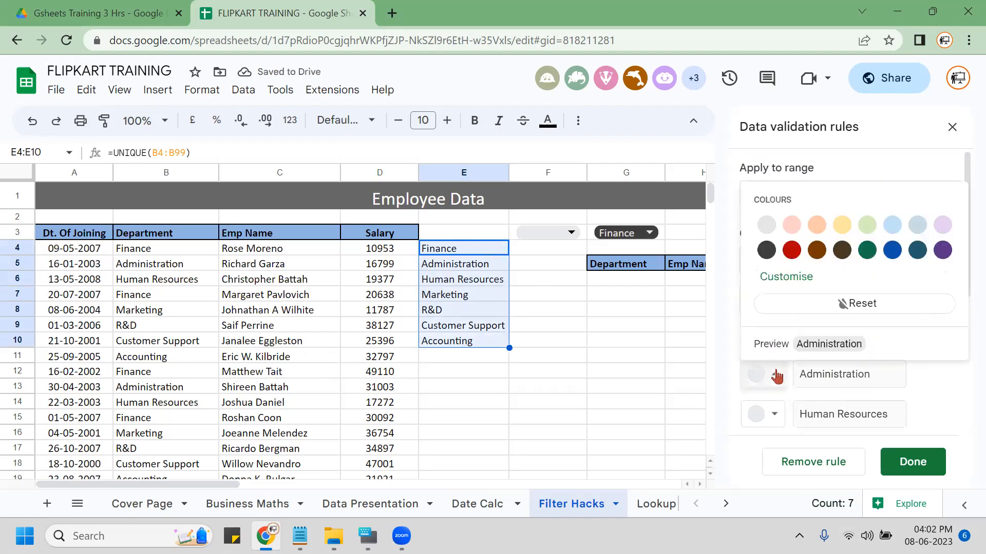
left_click(775, 414)
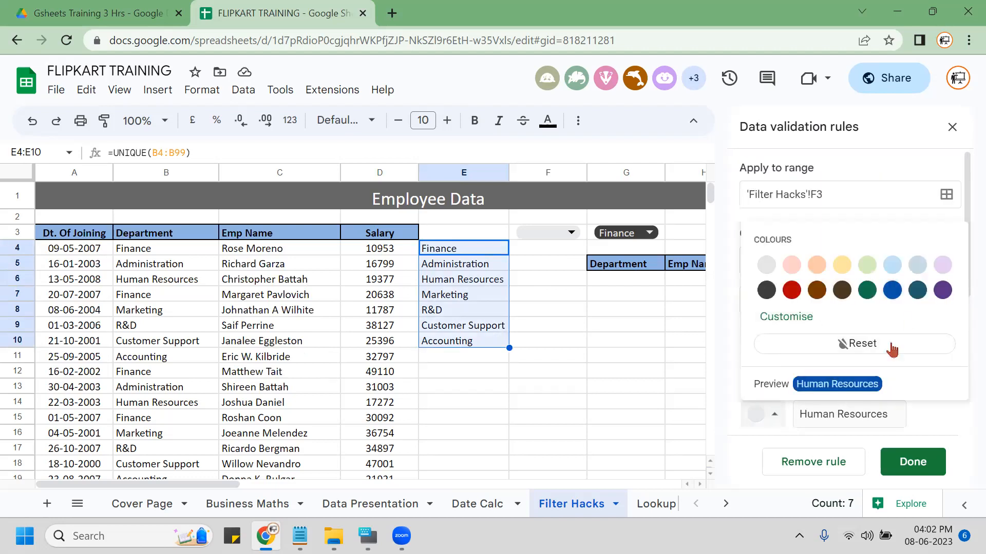
left_click(923, 350)
left_click(538, 236)
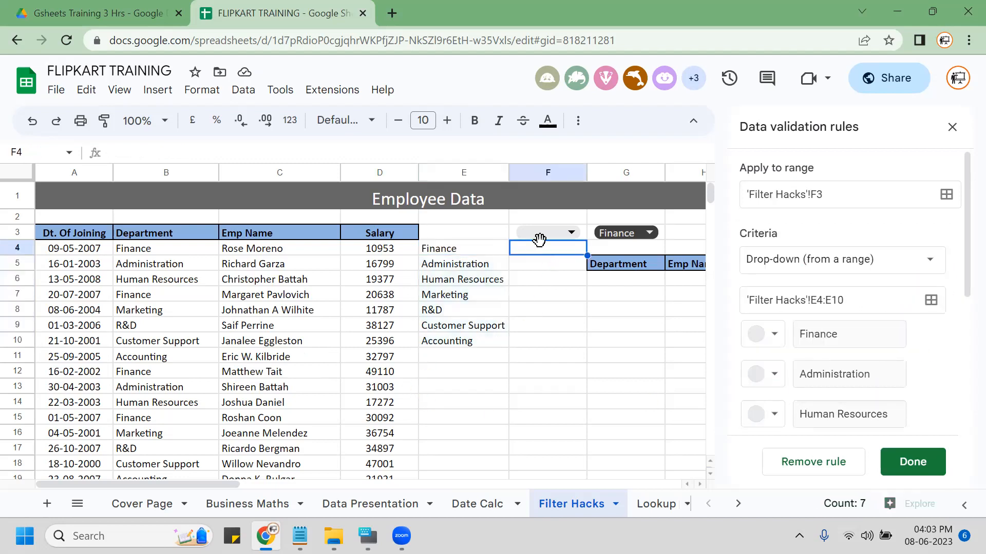
left_click(529, 235)
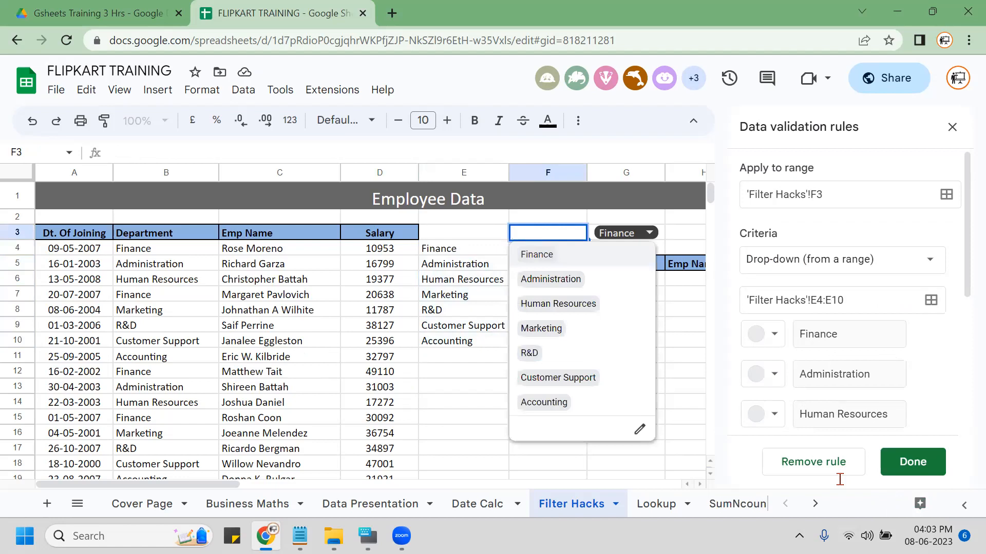
Remove the F3 drop-down rule and close the data validation panel.
left_click(813, 464)
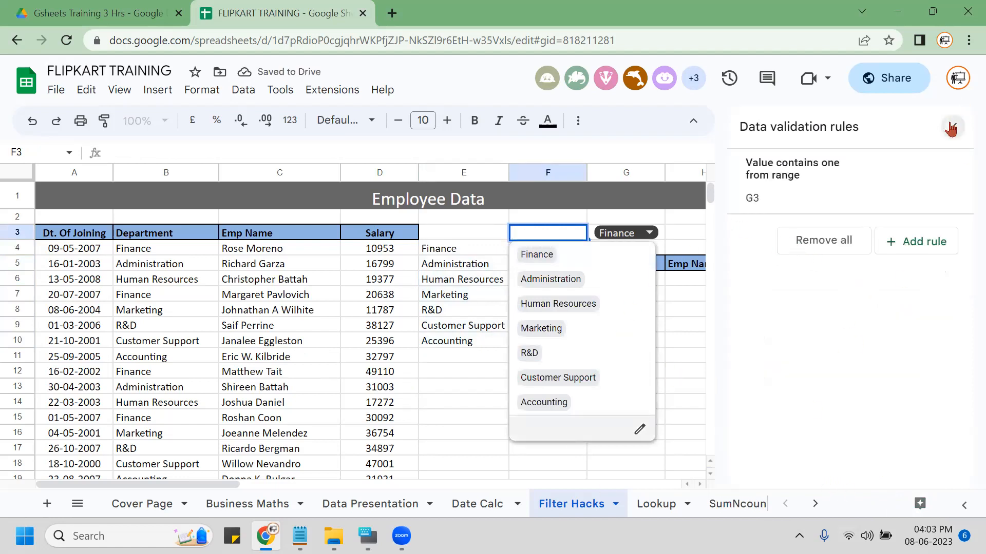
left_click(950, 128)
left_click(639, 430)
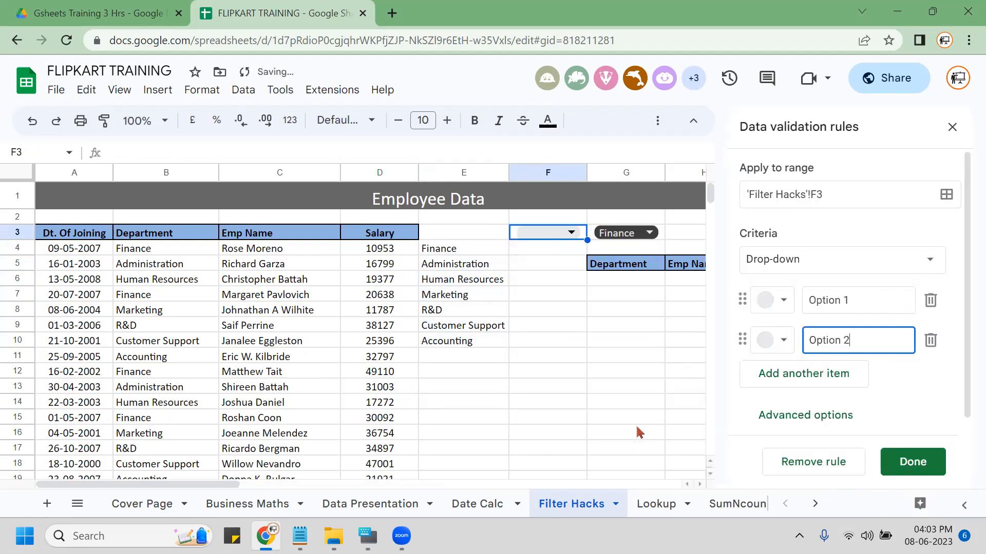
left_click(631, 423)
left_click(797, 465)
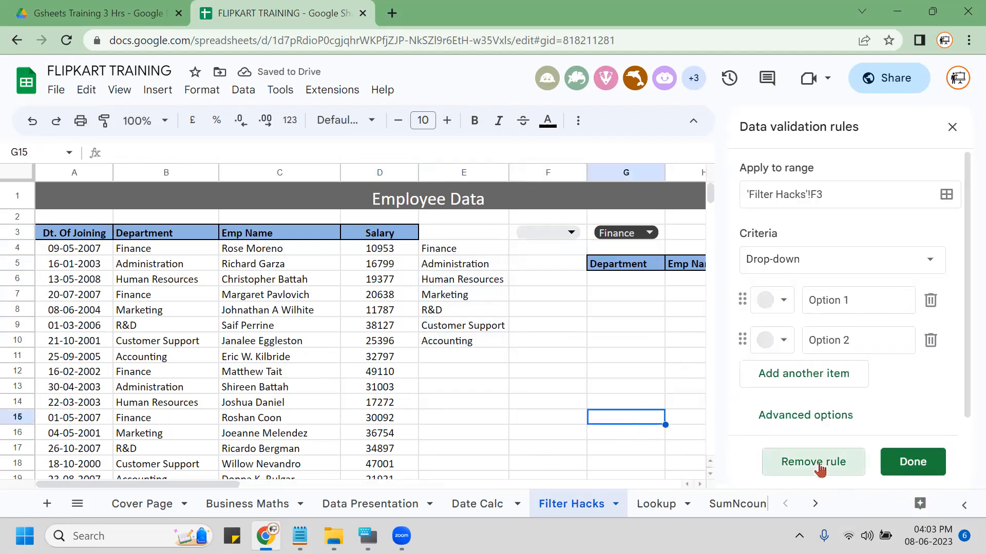
left_click(541, 290)
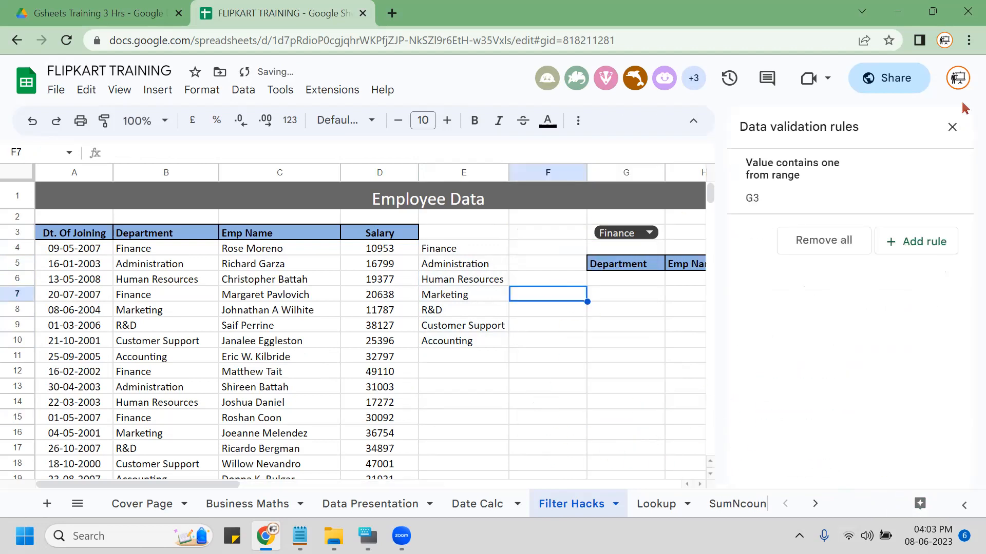
left_click(953, 127)
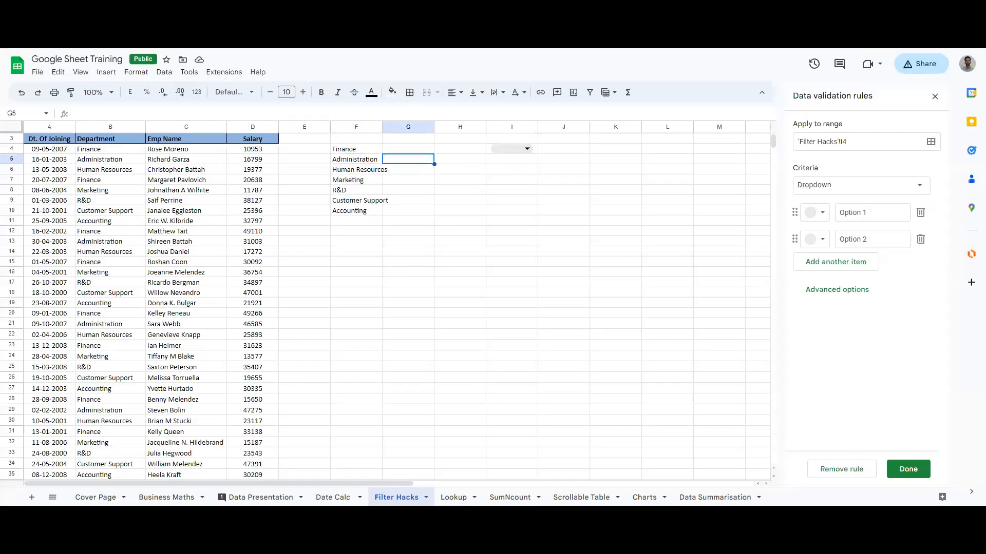
Make the drop-down take options from F4:F10 and colour the Finance chip.
left_click(515, 149)
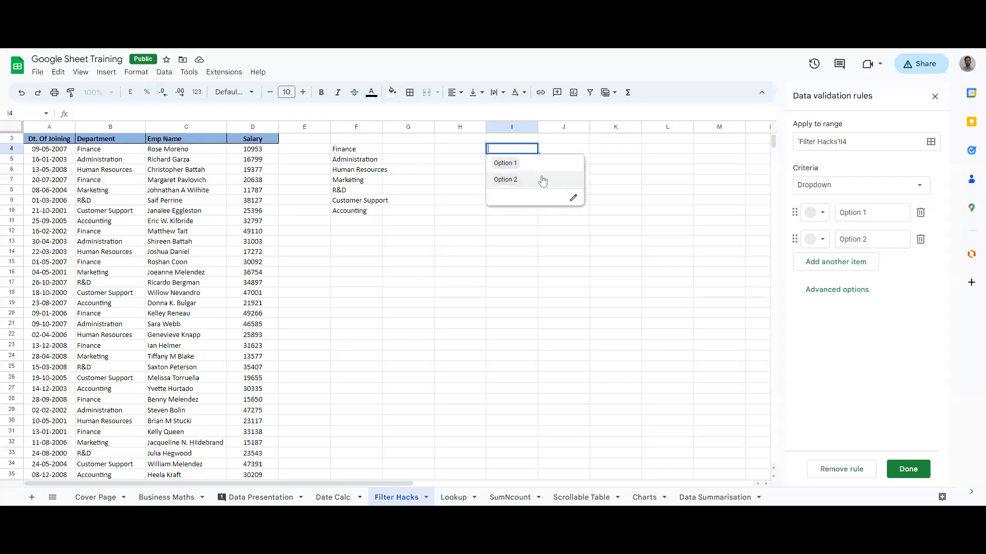
left_click(572, 199)
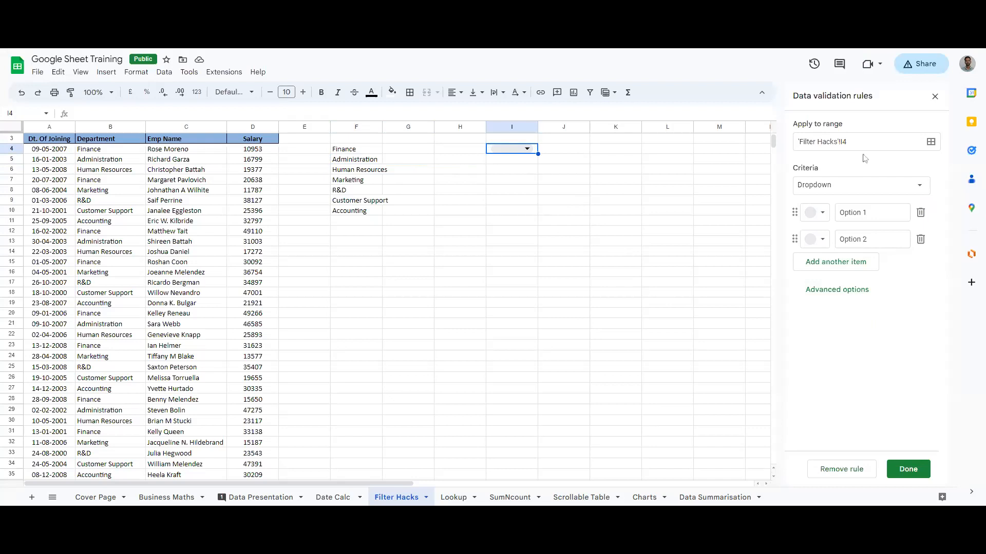
left_click(912, 191)
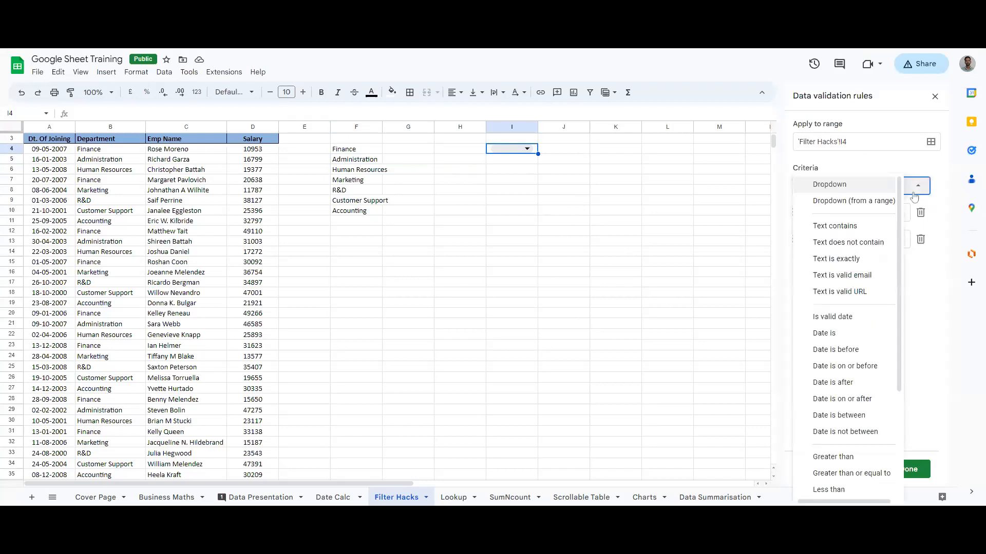
left_click(855, 204)
left_click(920, 213)
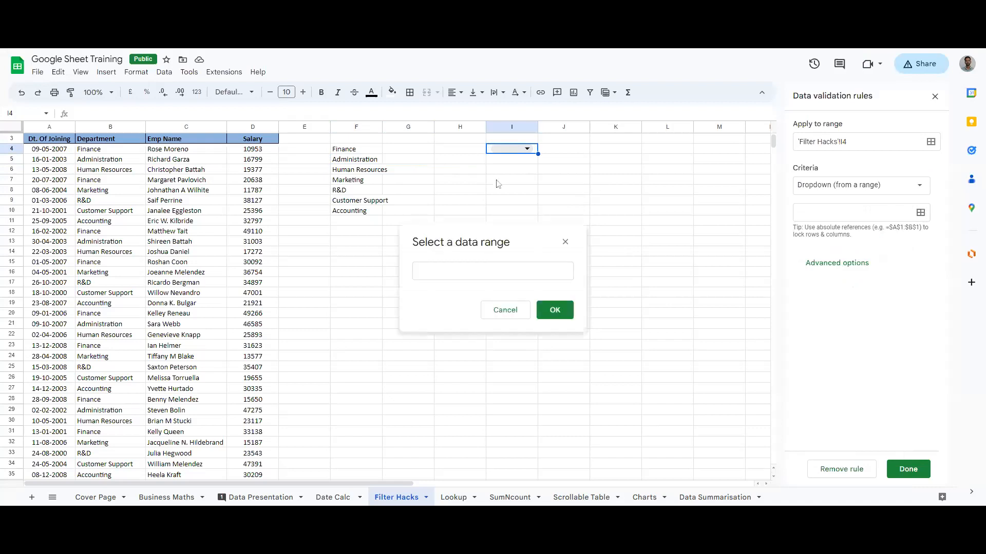
left_click_drag(352, 149, 359, 212)
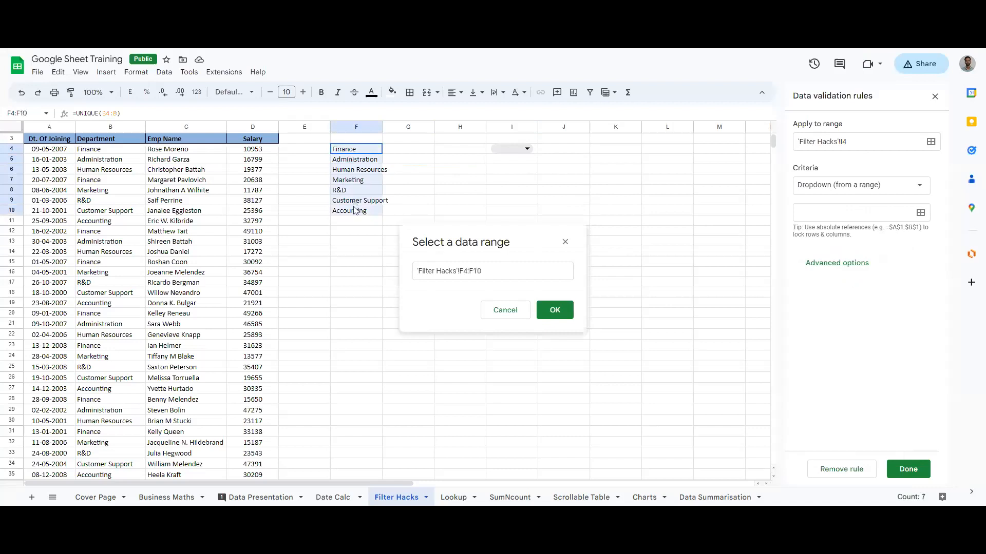
left_click(554, 310)
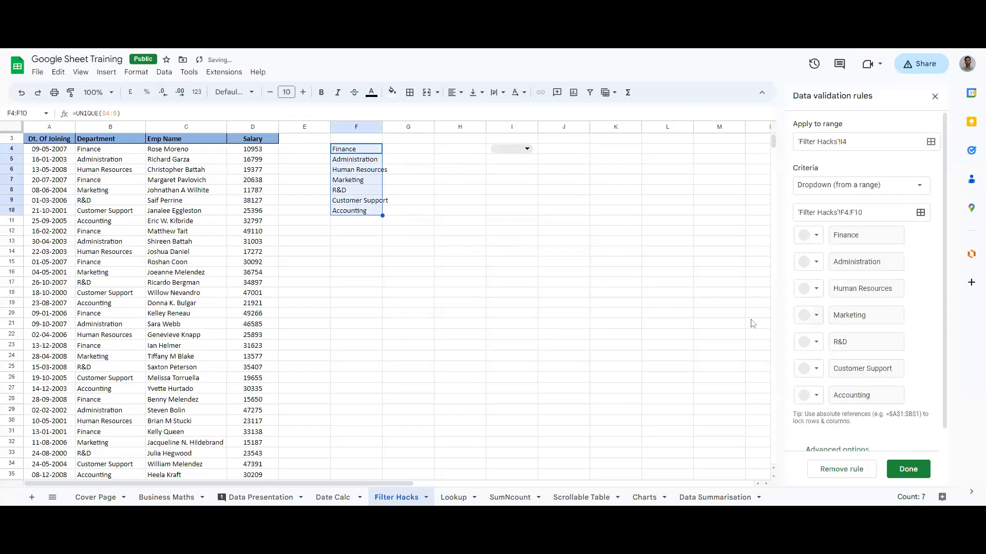
left_click(817, 237)
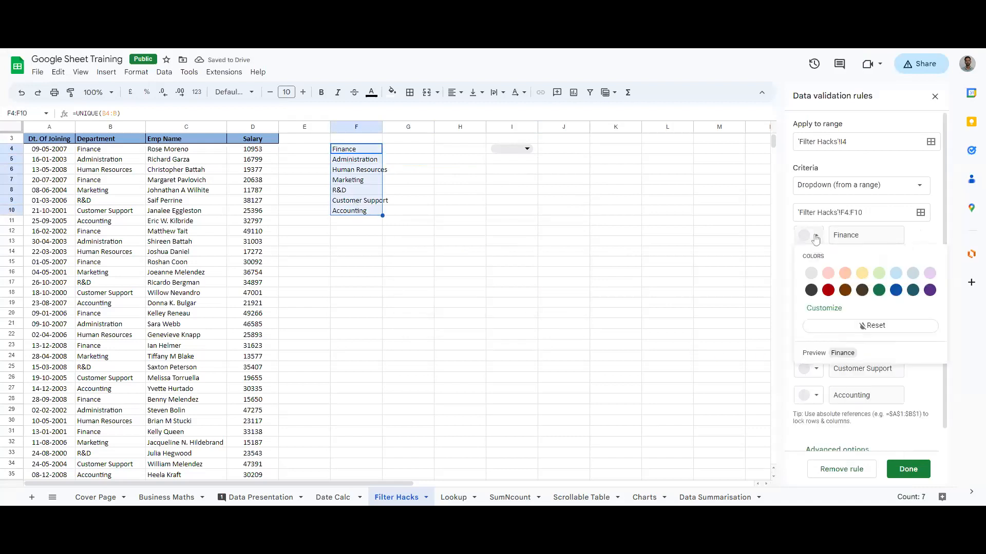
left_click(826, 293)
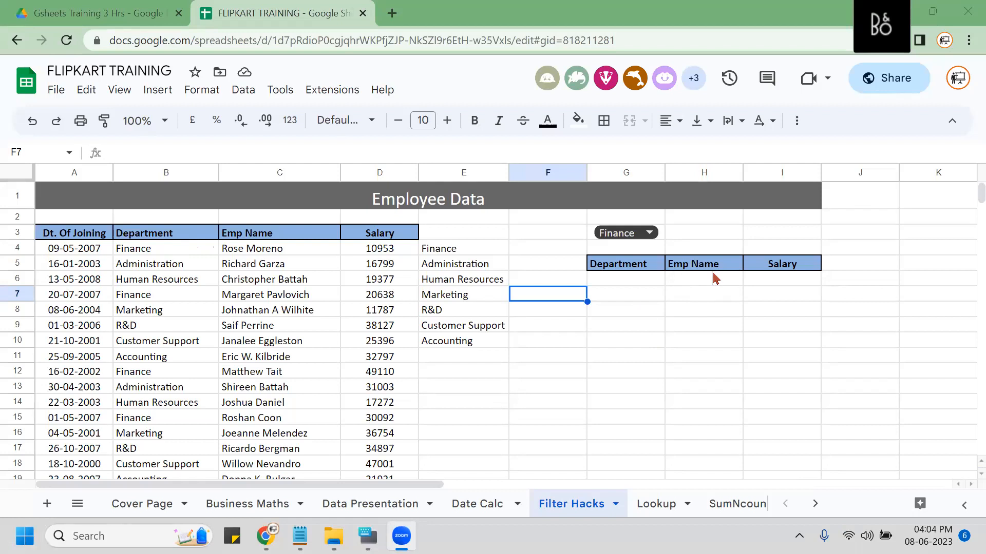
Start =FILTER( in G6 with the data range B4:D99.
left_click(635, 282)
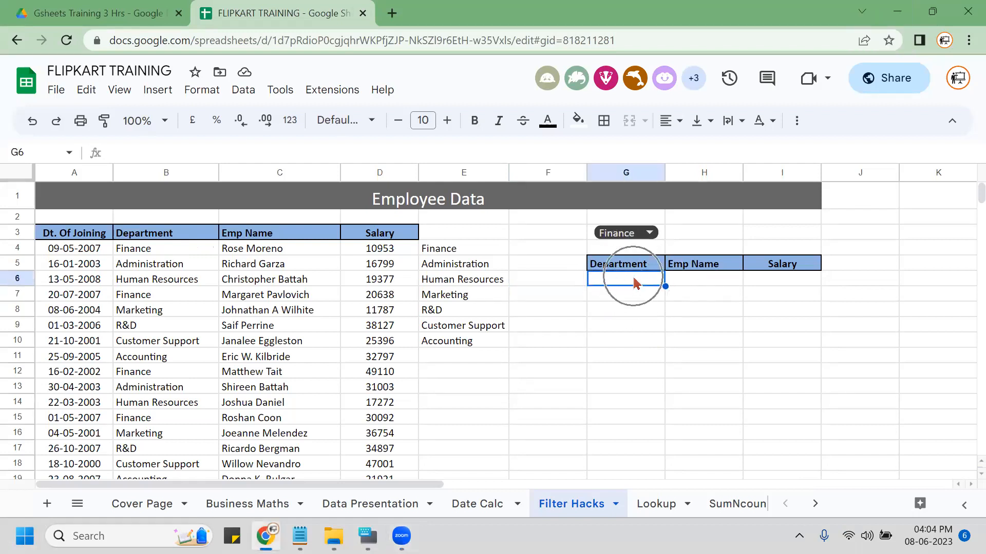
type("=fi")
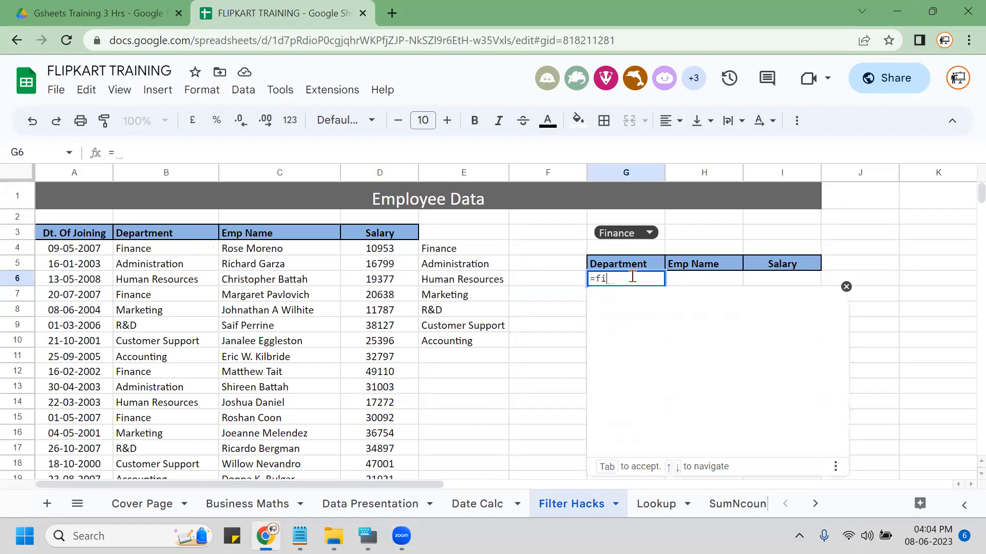
type("lter(")
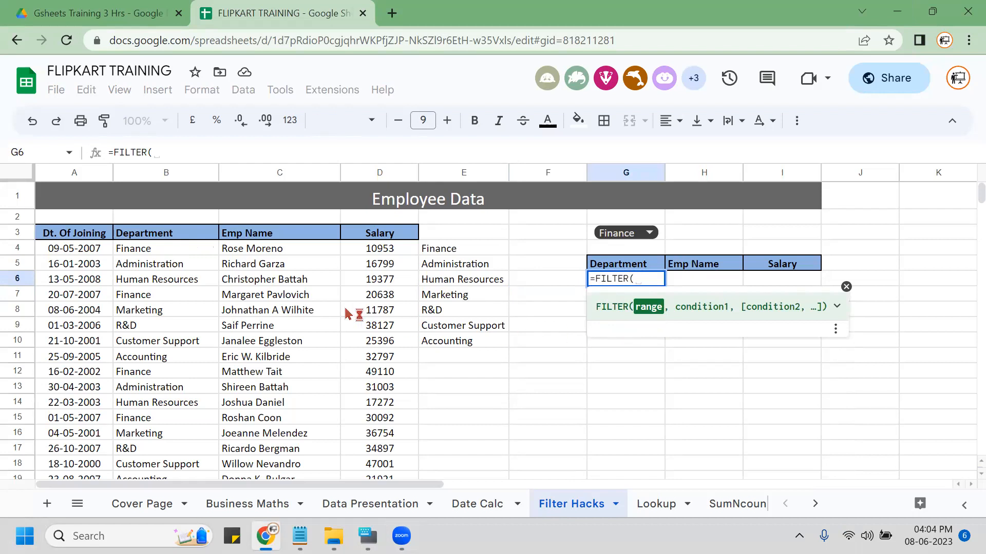
left_click(154, 250)
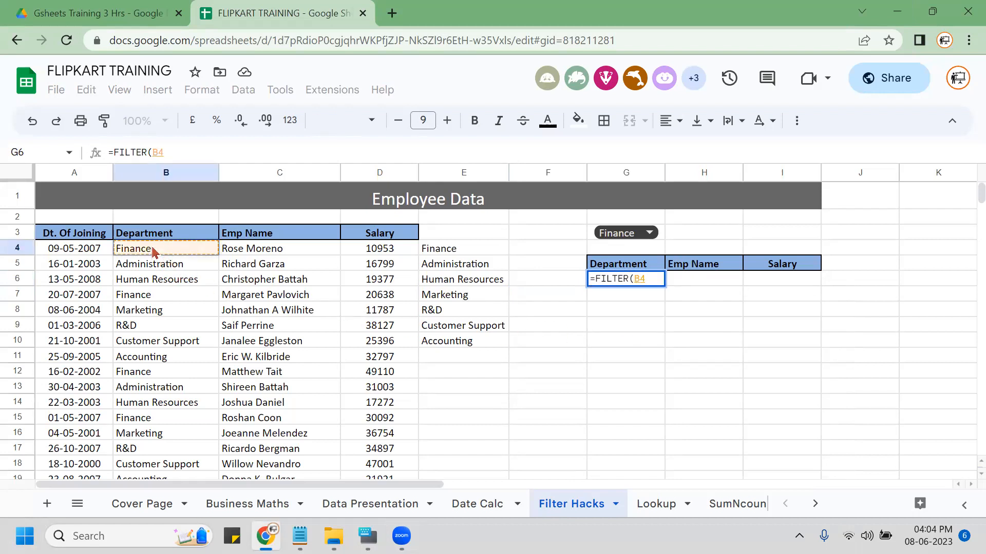
key("shift+Right")
key("shift+Right")
key("ctrl+Down")
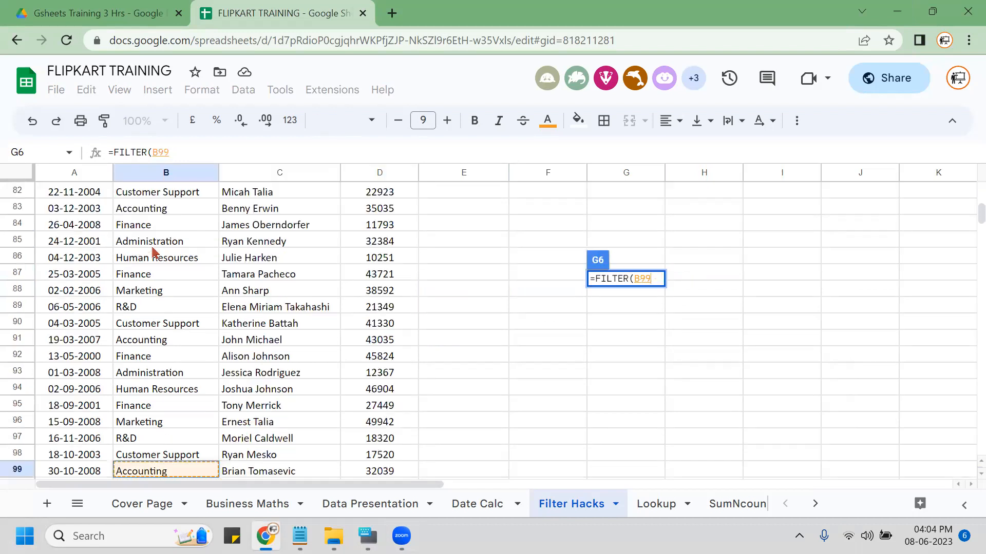
key("ctrl+Up")
key("Down")
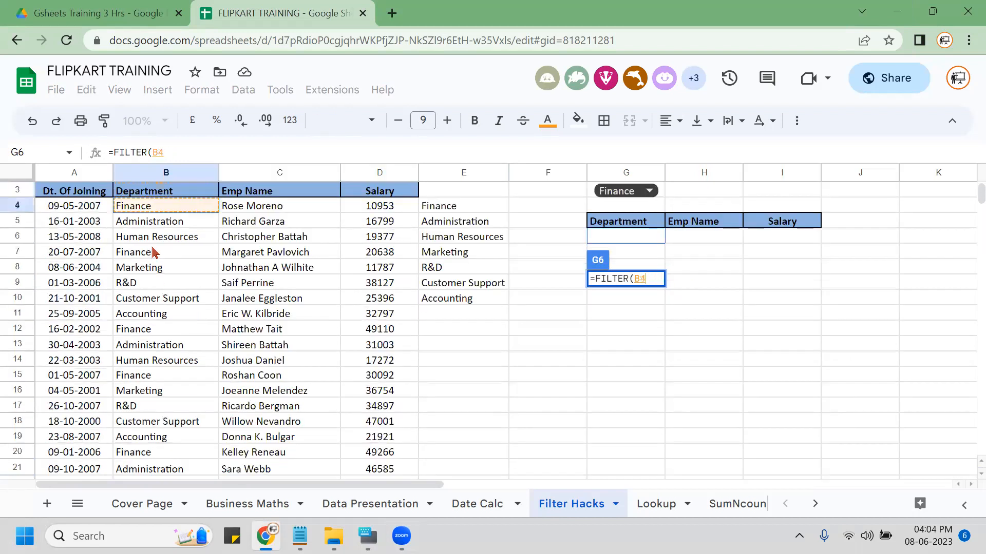
key("shift+Right")
key("shift+Right")
key("ctrl+shift+Down")
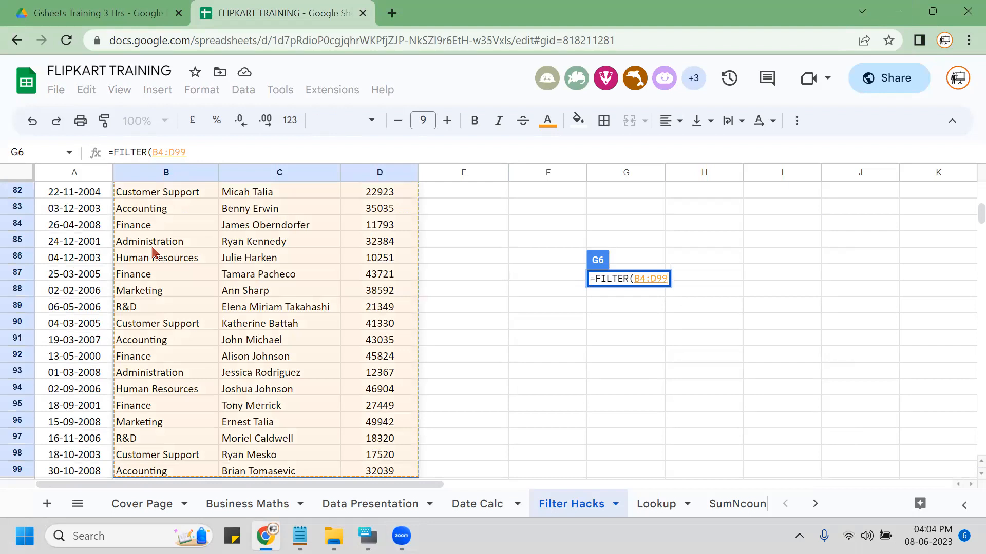
scroll(249, 378, "up", 20)
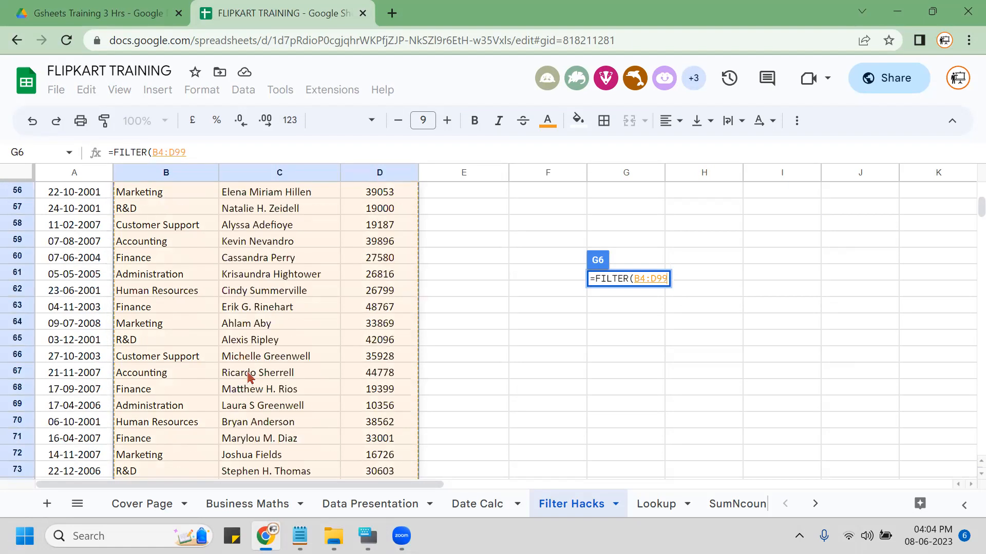
scroll(249, 377, "up", 7)
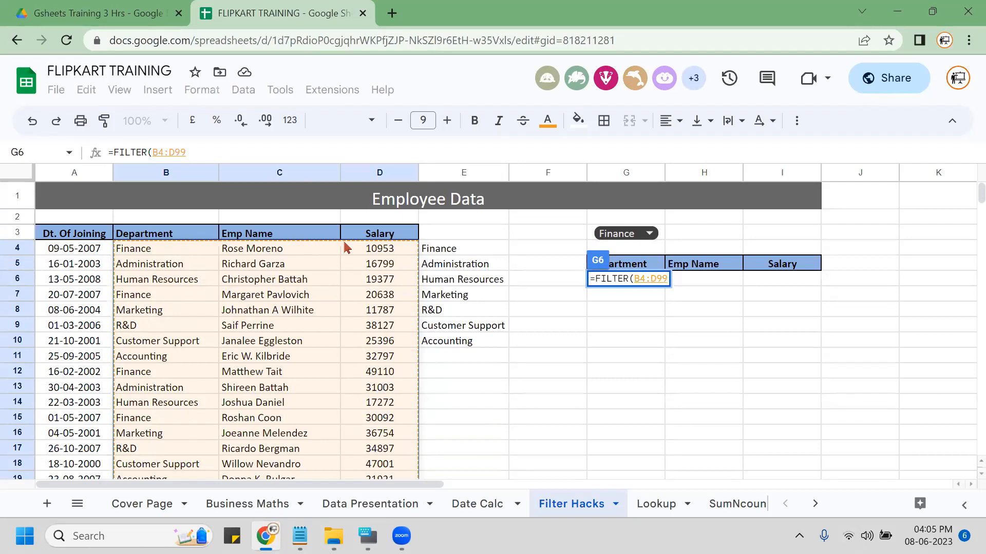
Add the condition G3=B4:B99 and commit the FILTER formula.
type(",")
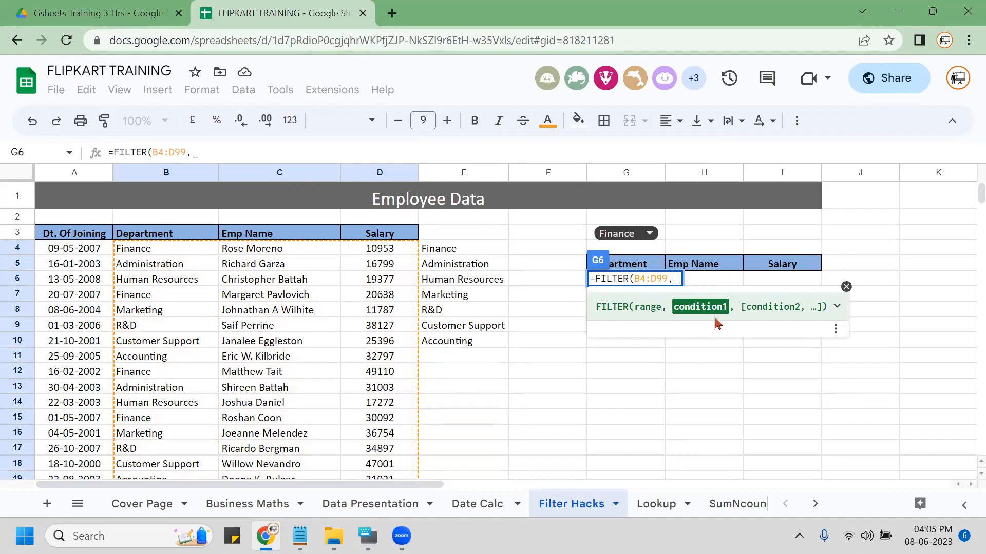
left_click(592, 237)
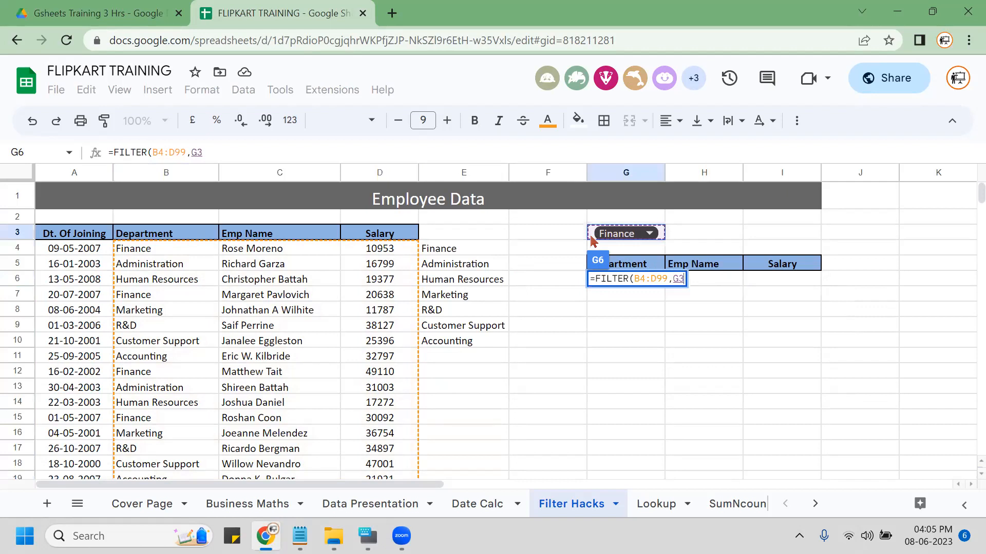
type("=")
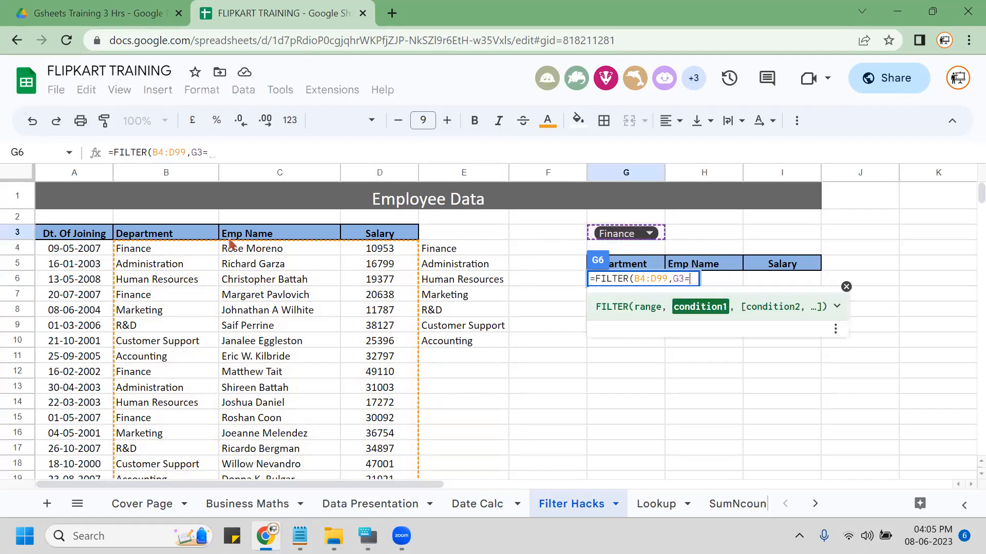
left_click(191, 252)
key("ctrl+shift+Down")
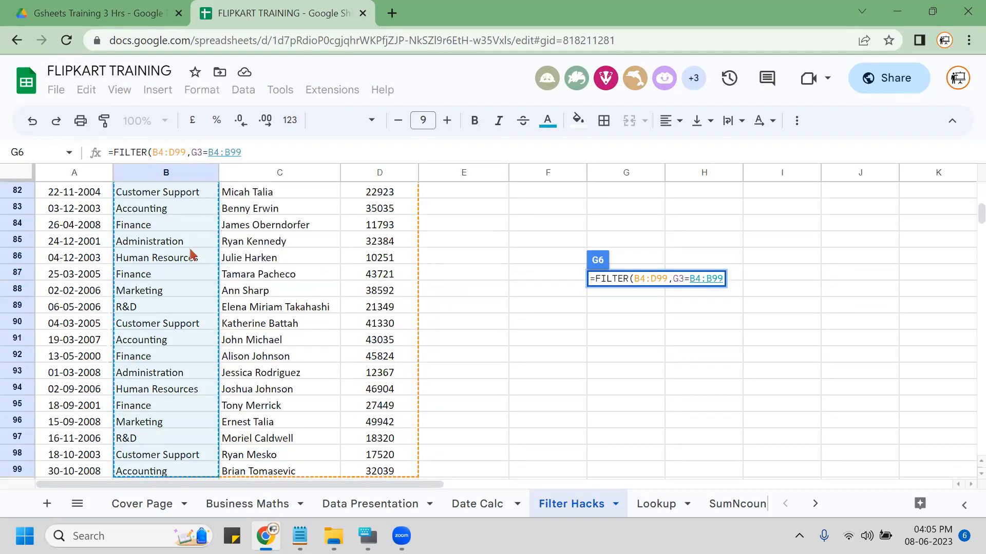
key("Return")
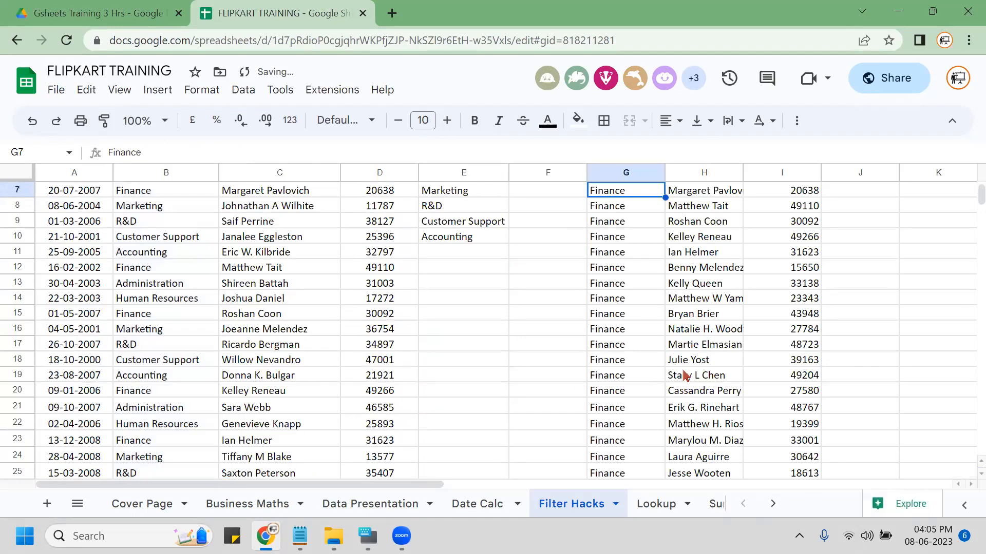
scroll(683, 375, "up", 2)
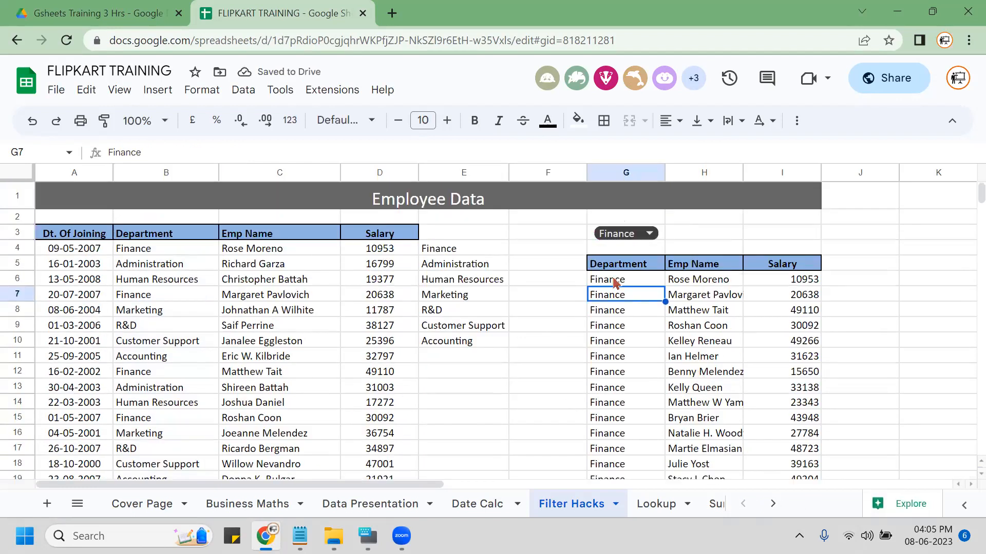
Switch G3's department to Human Resources, then to Administration.
double_click(637, 232)
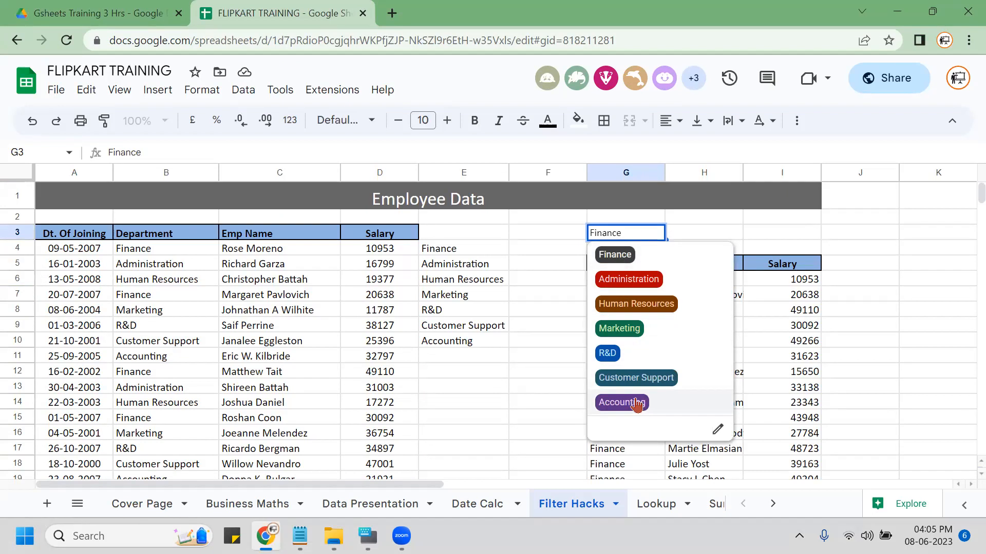
left_click(641, 305)
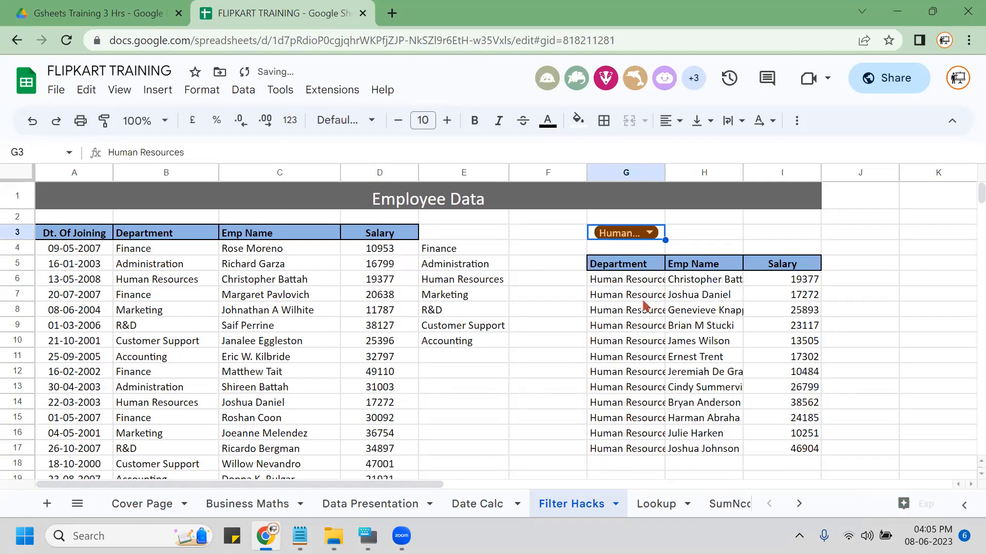
double_click(649, 233)
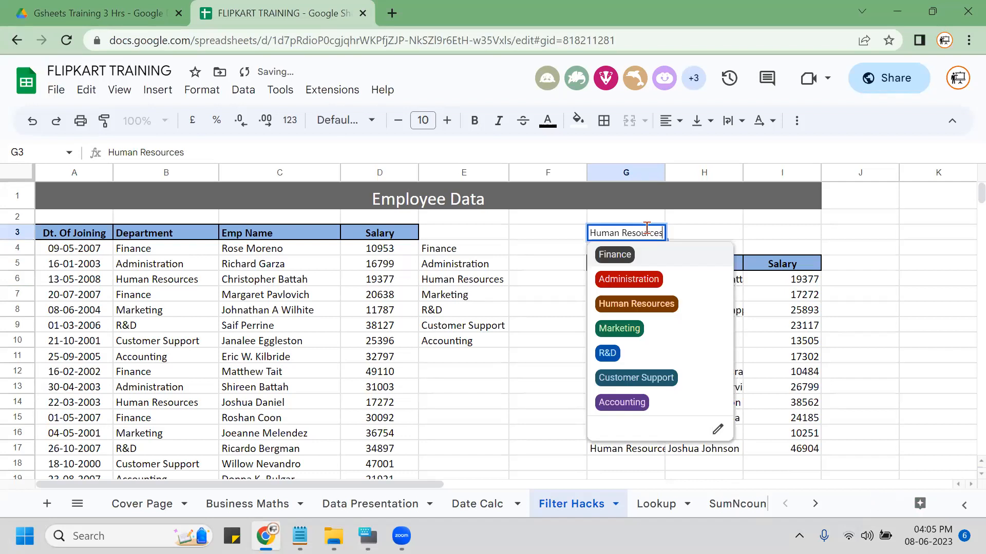
left_click(629, 280)
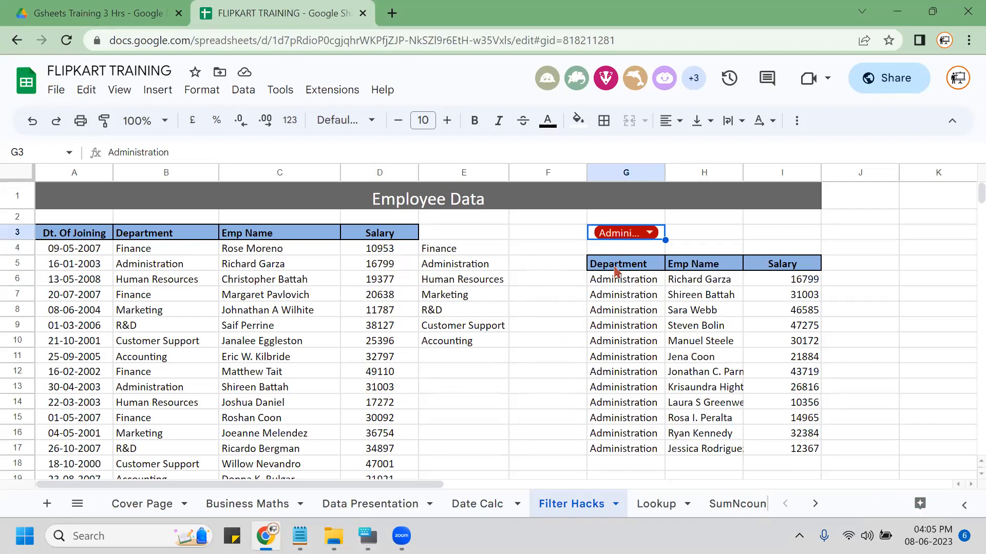
Inspect G6's FILTER formula without changing it.
left_click(622, 281)
double_click(622, 282)
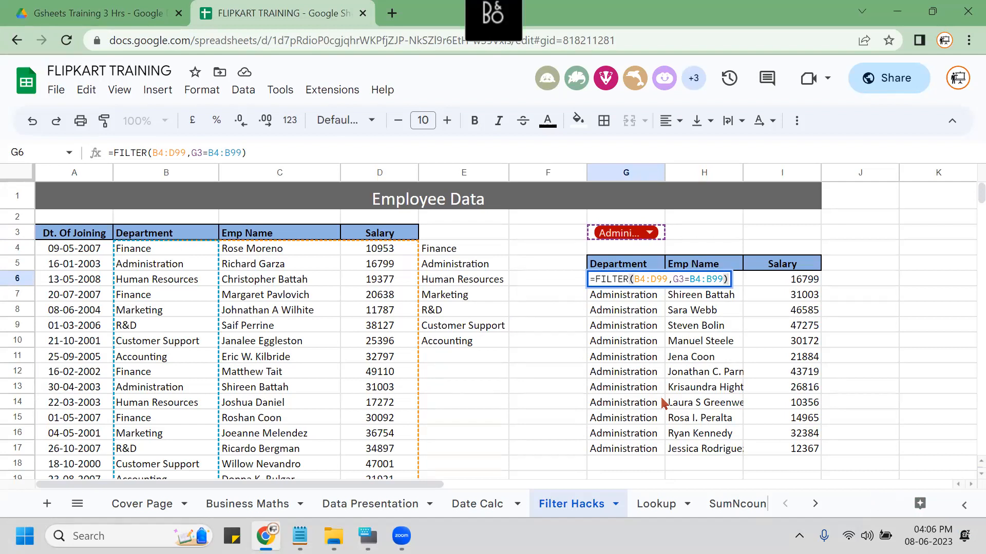
key("Escape")
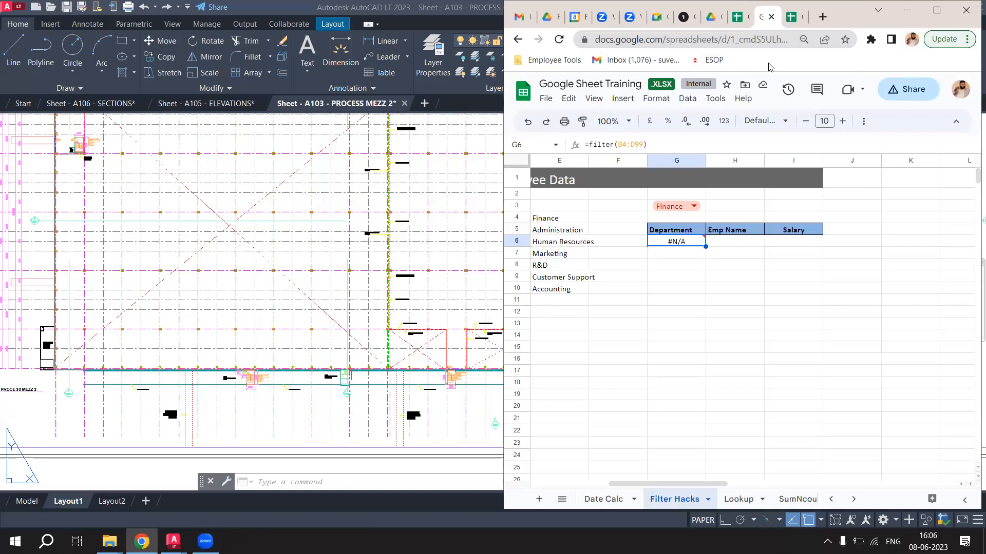
Extend G6's formula with the condition G3=B4:B99 comparing against the Department column.
mouse_move(678, 241)
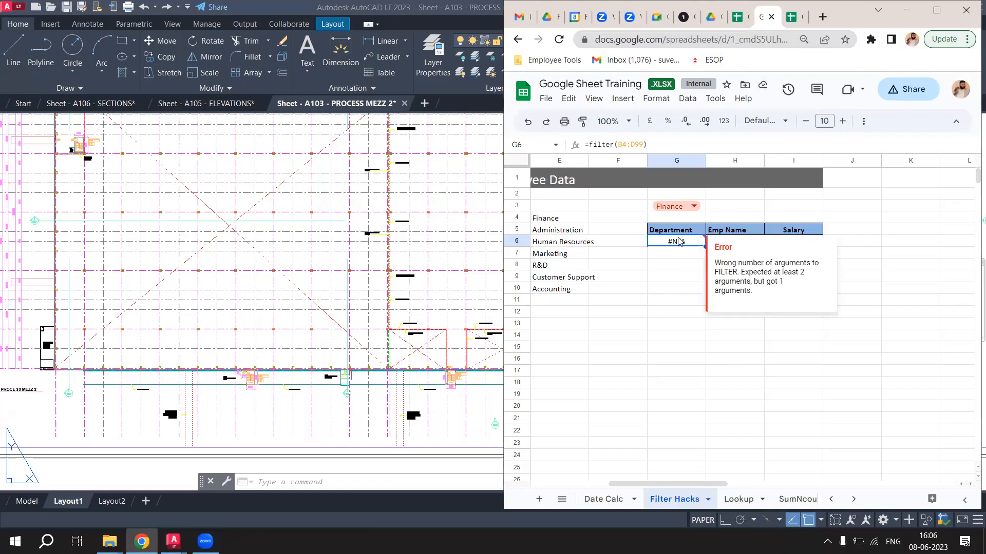
left_click(643, 147)
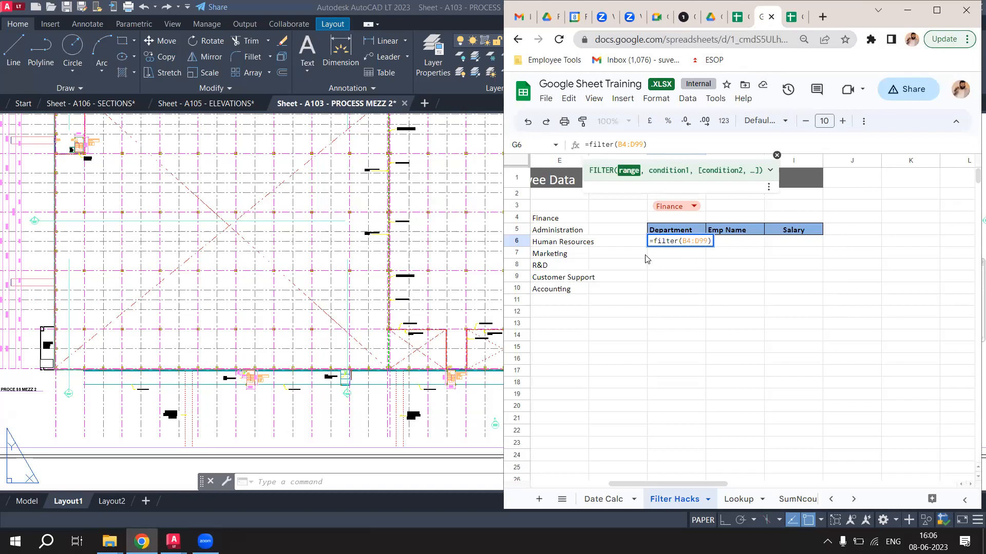
type(",")
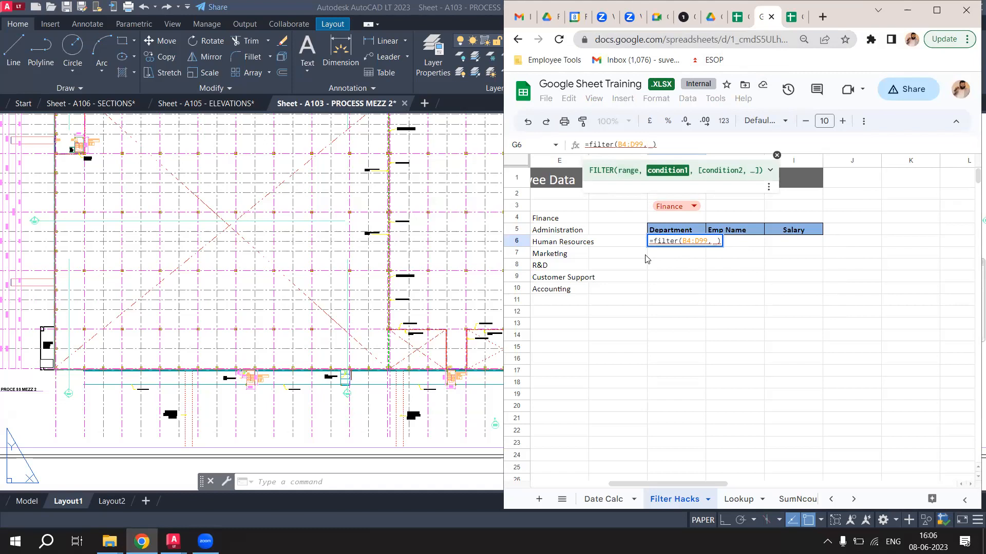
left_click(698, 208)
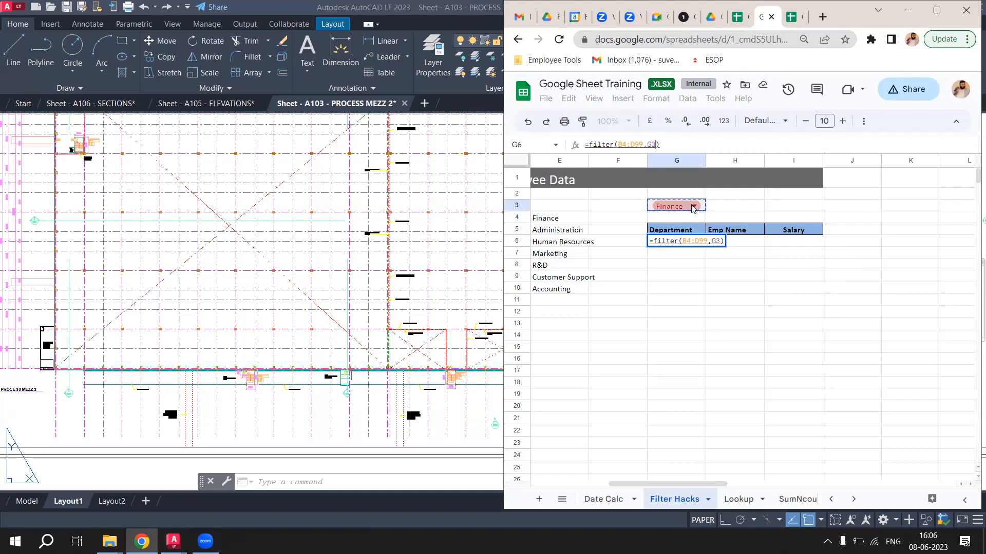
type("=")
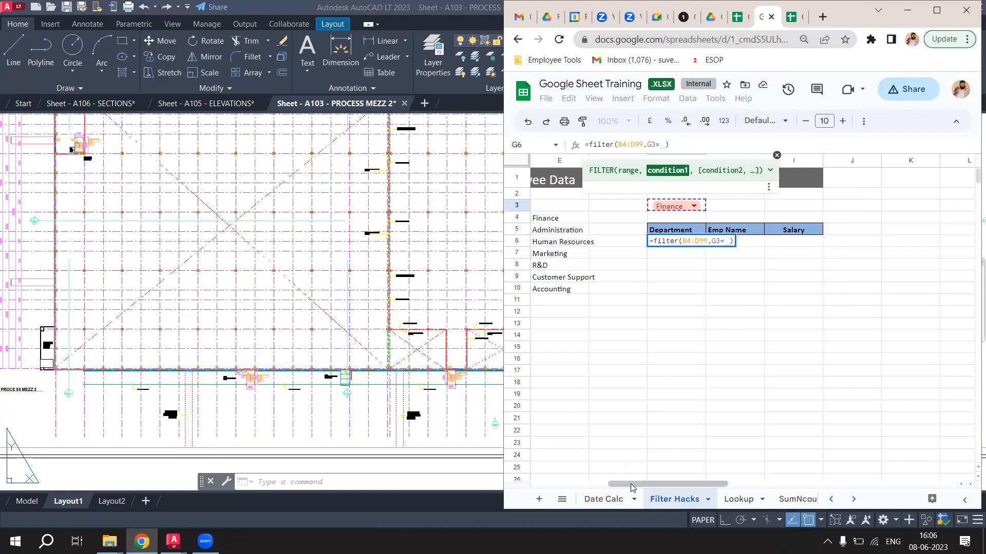
left_click_drag(633, 488, 569, 479)
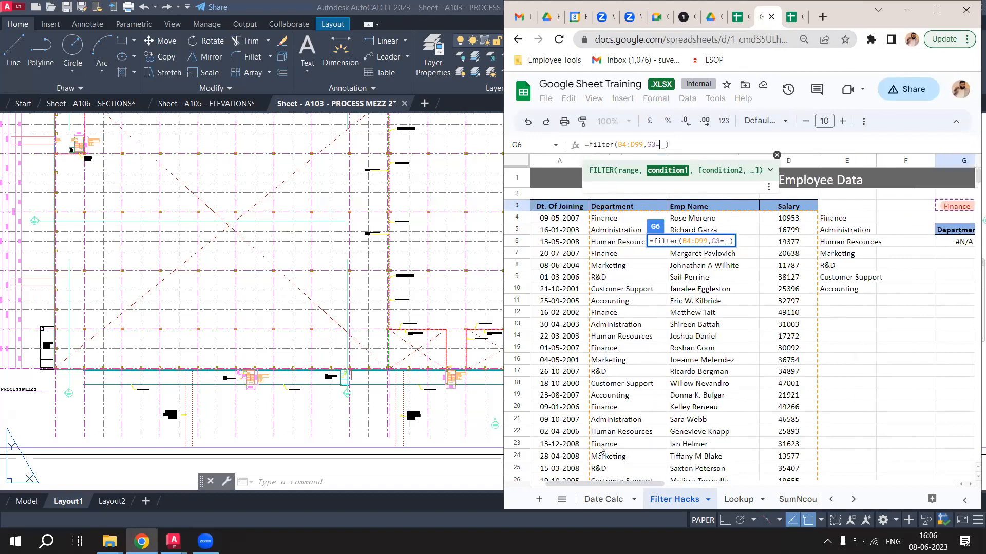
left_click_drag(619, 221, 600, 336)
Commit the finished =filter(B4:D99,G3=B4:B99) formula in G6.
key("Return")
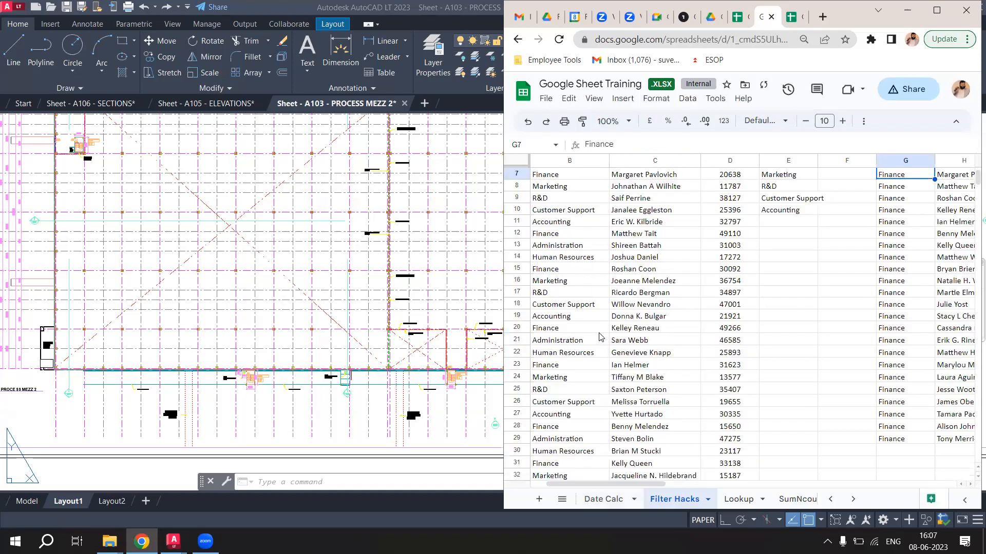
left_click_drag(596, 487, 667, 486)
scroll(701, 421, "up", 2)
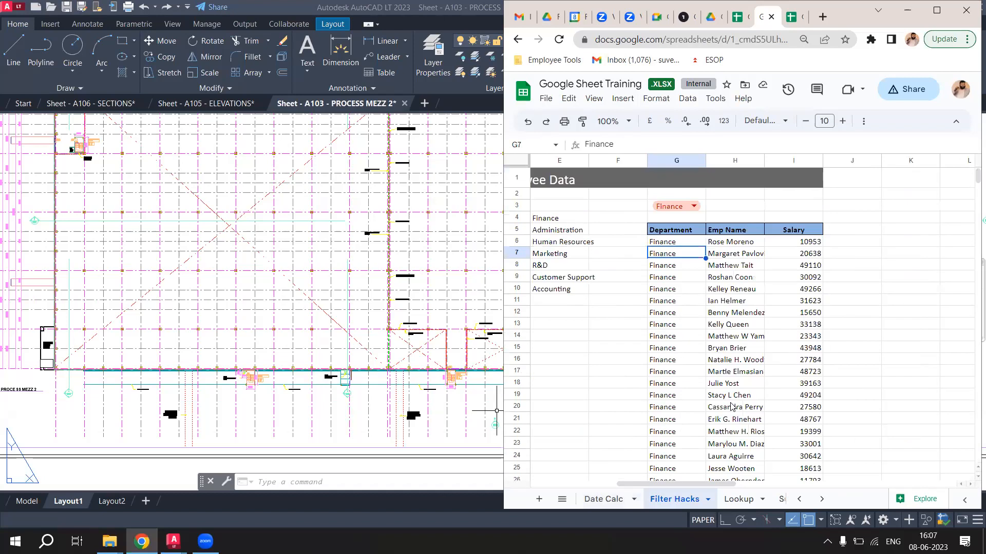
Test the filter by choosing Administration, then Marketing, in G3, then go to Google Drive.
left_click(694, 207)
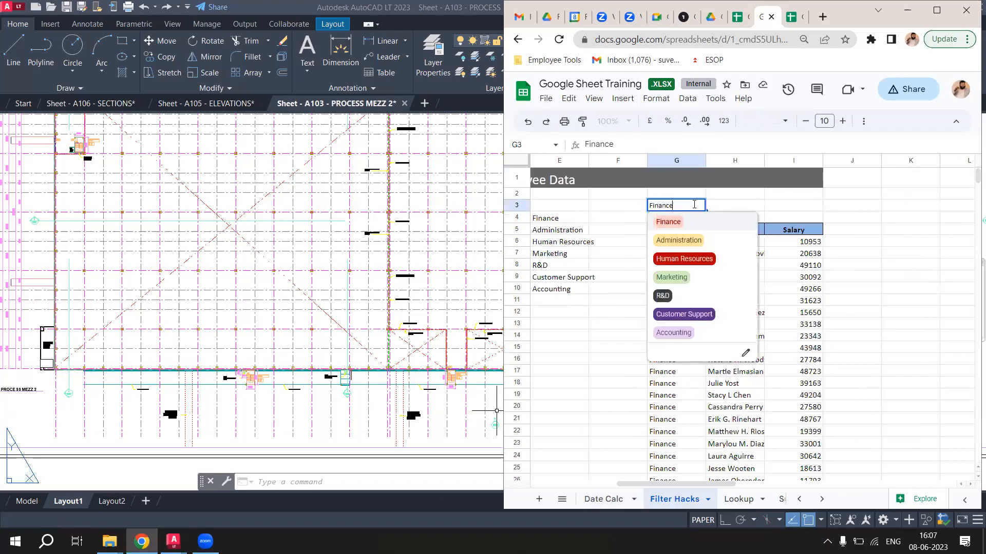
left_click(680, 239)
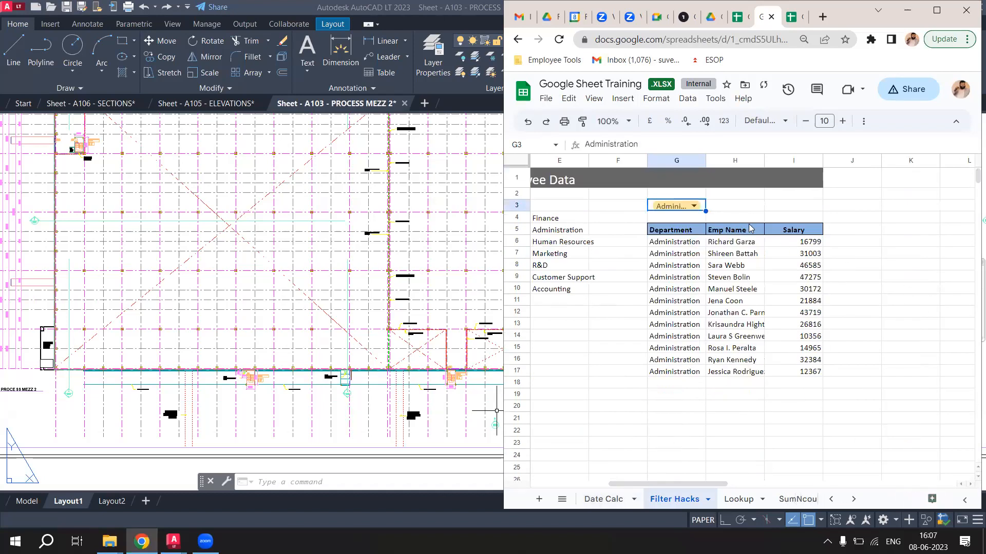
left_click(677, 208)
left_click(680, 279)
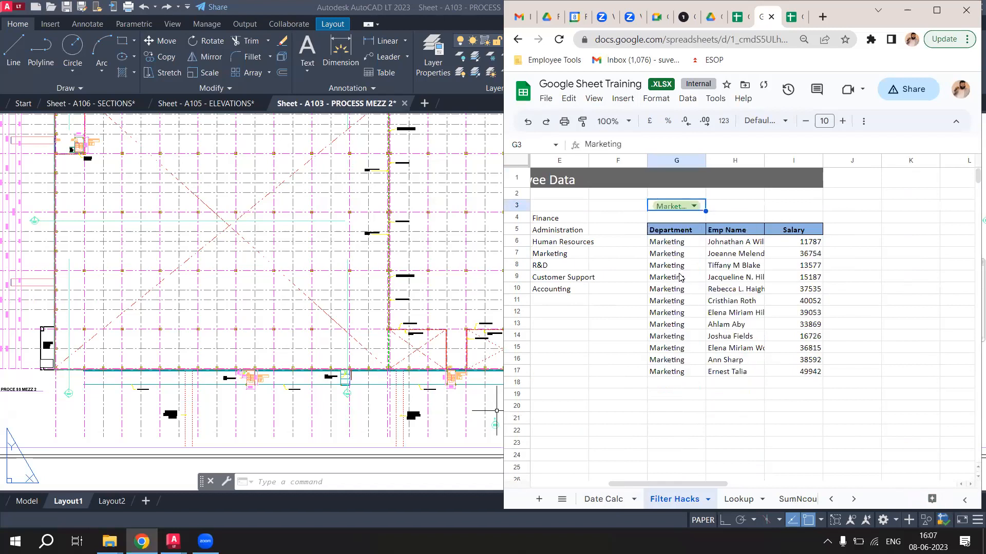
left_click(203, 11)
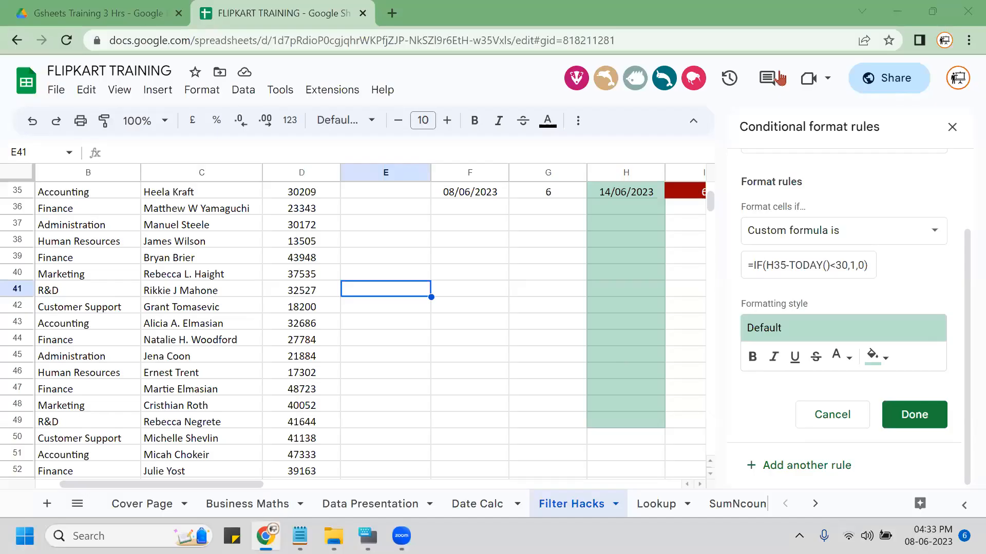
left_click(60, 11)
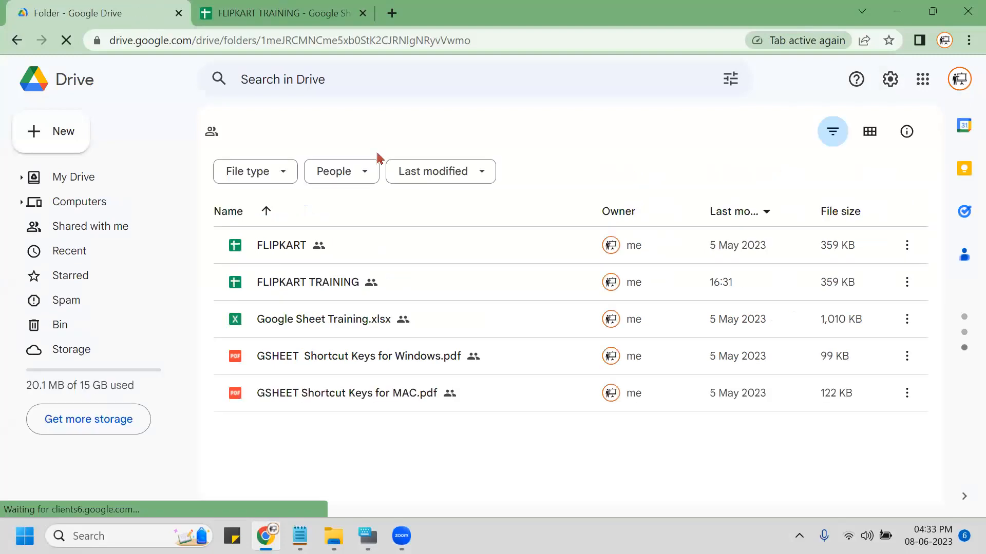
Open Gslide Training 1 hr from FLIPKART- GSUITE Training and scroll through its files.
left_click(372, 137)
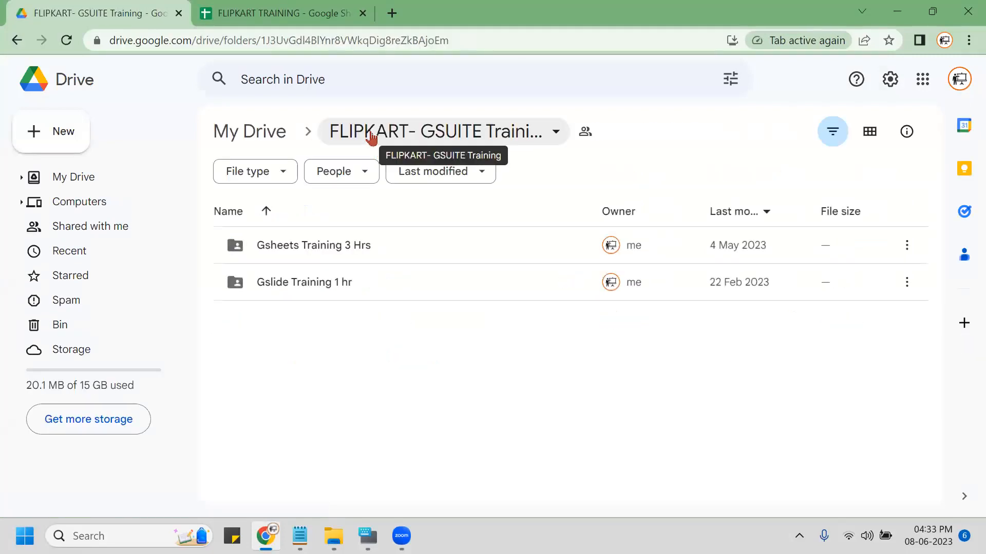
double_click(308, 281)
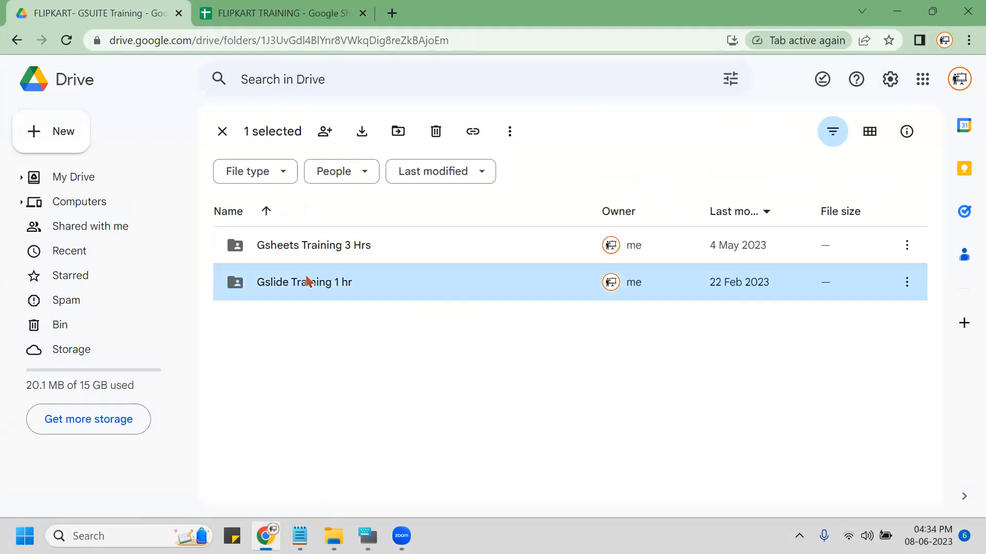
scroll(434, 357, "down", 8)
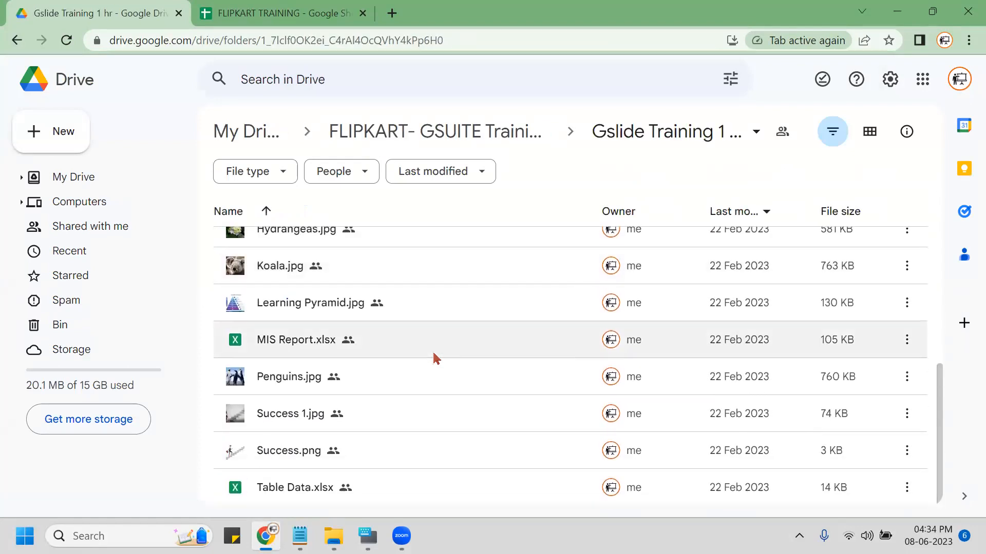
scroll(435, 358, "up", 5)
scroll(435, 358, "down", 3)
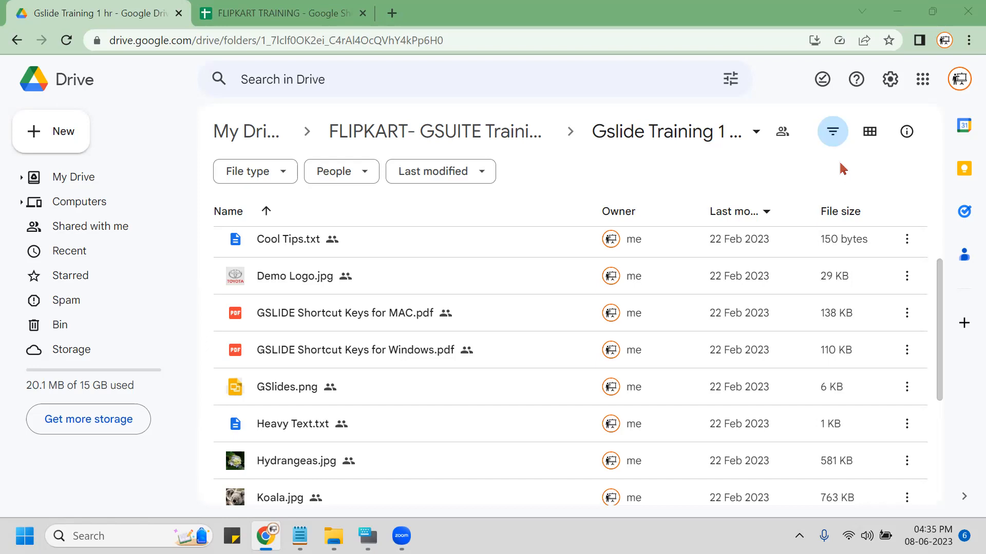
Close the FLIPKART TRAINING tab and load slides.new in a new tab.
left_click(283, 15)
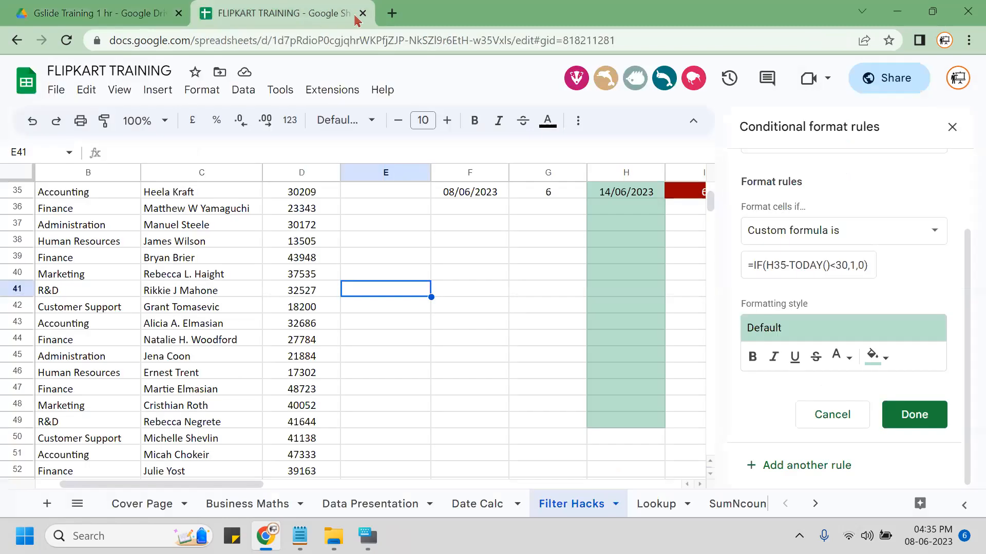
key("ctrl+w")
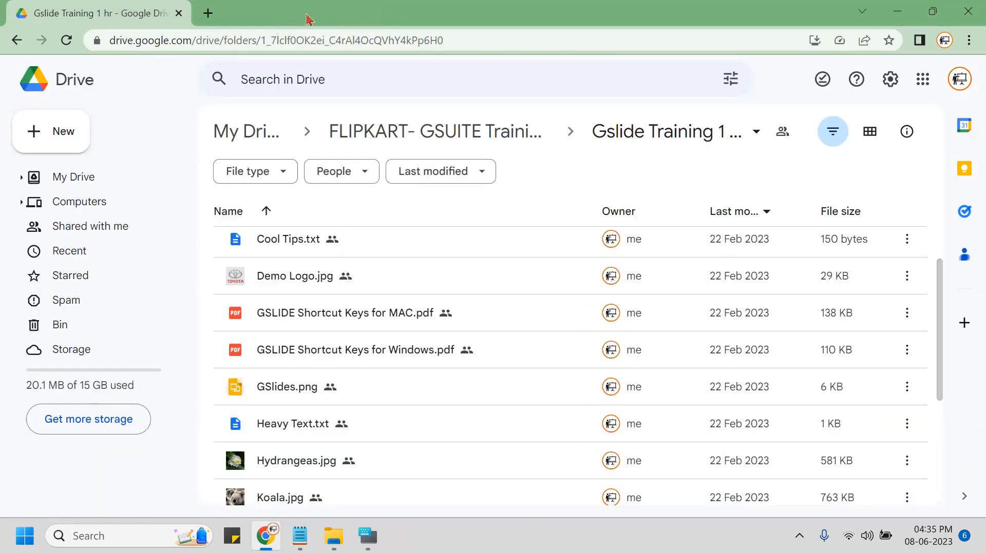
key("ctrl+t")
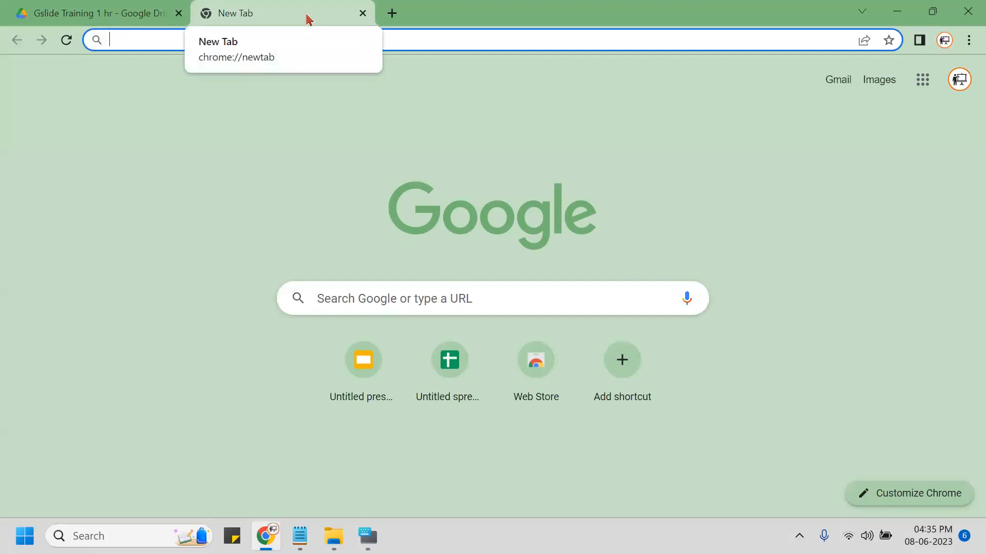
type("SL")
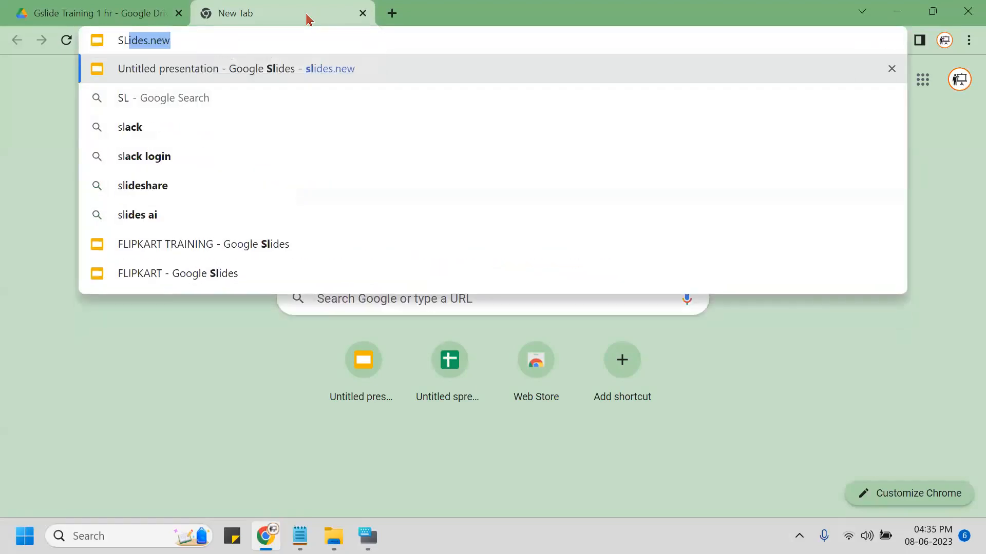
type("IDES")
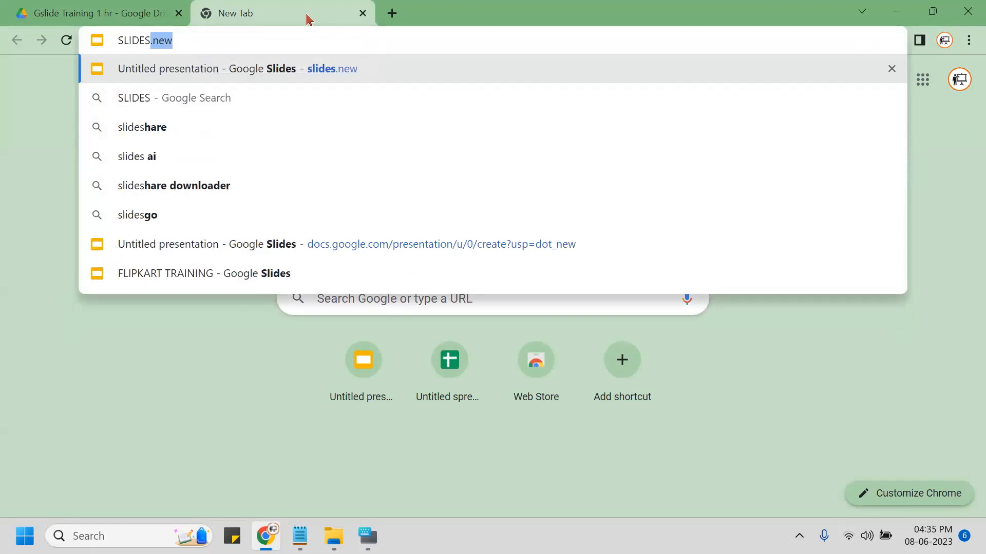
type(".NEW")
key("Return")
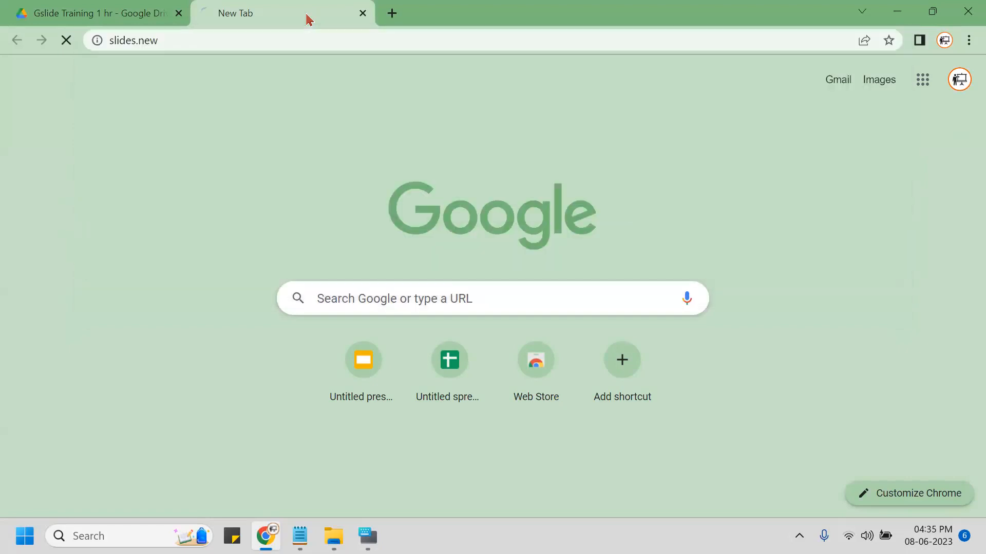
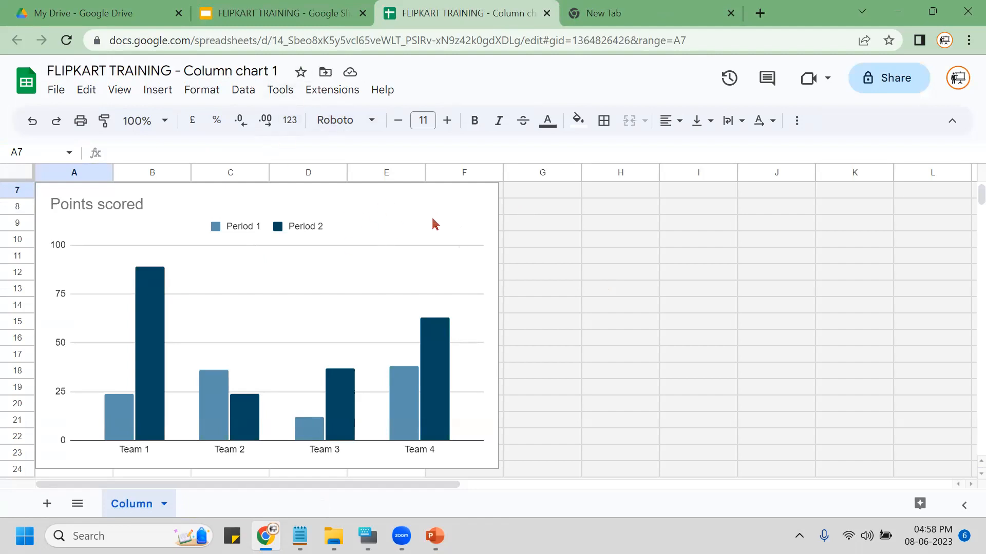
Move the Points scored chart next to the data table.
left_click(490, 214)
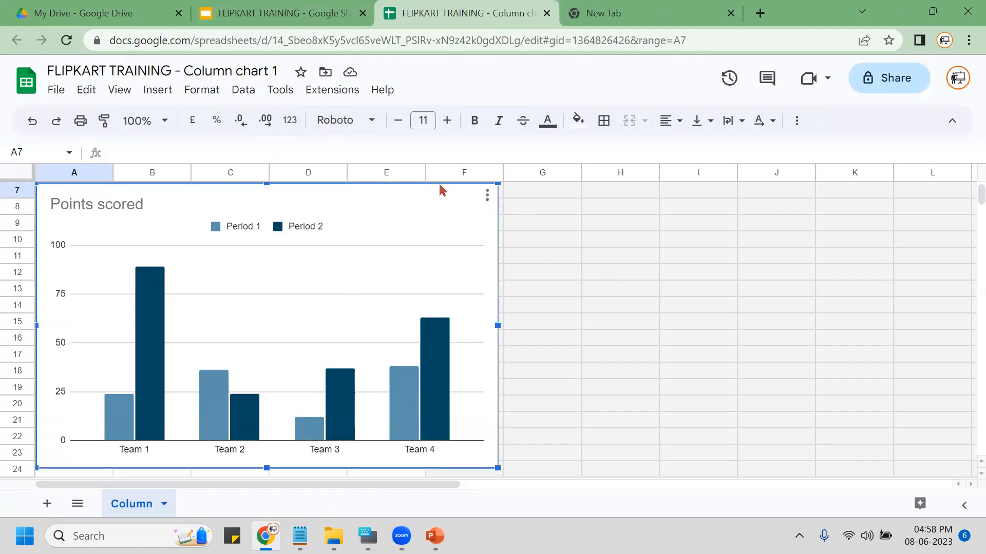
left_click_drag(440, 190, 684, 220)
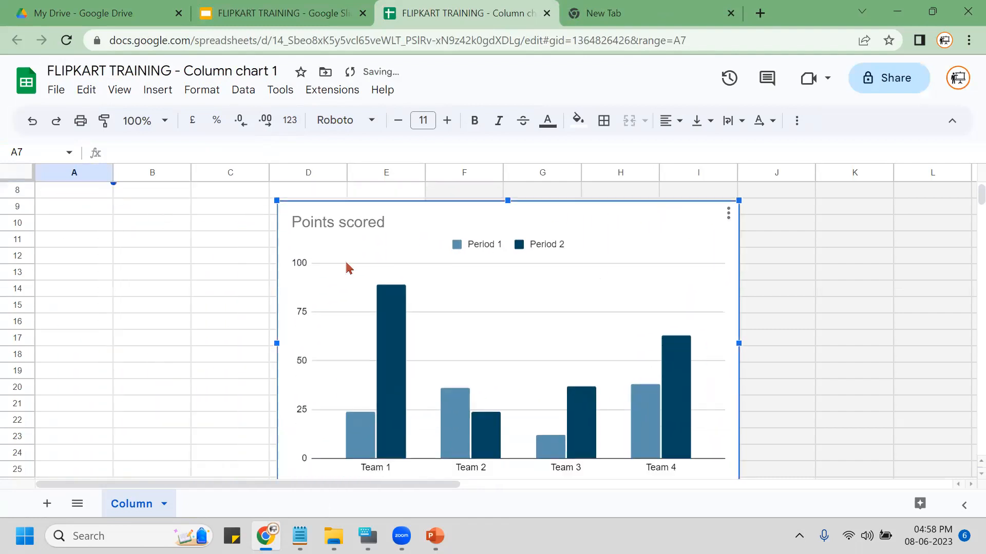
scroll(193, 290, "up", 2)
left_click_drag(431, 321, 434, 191)
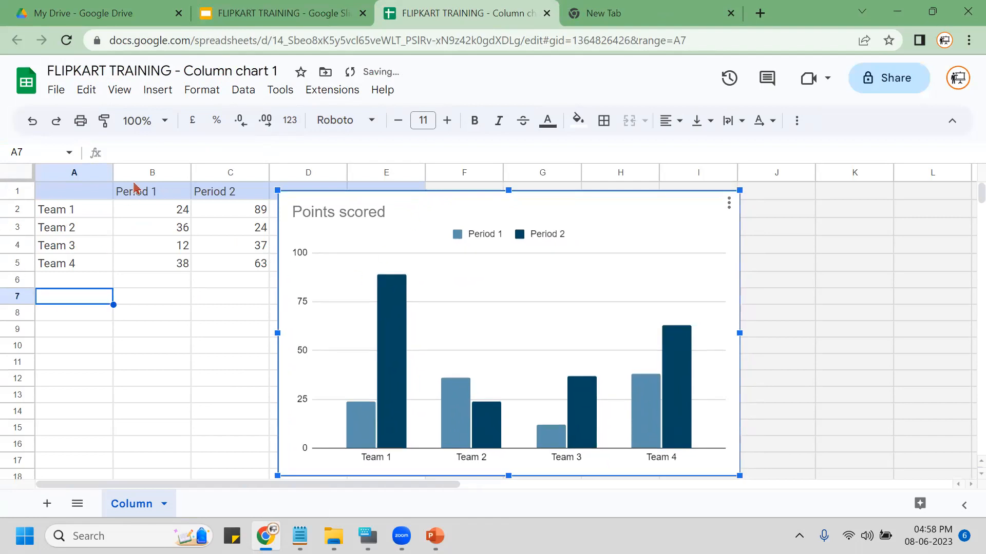
Clear the Period 2 values in column C and select the remaining table A1:B5.
left_click(222, 167)
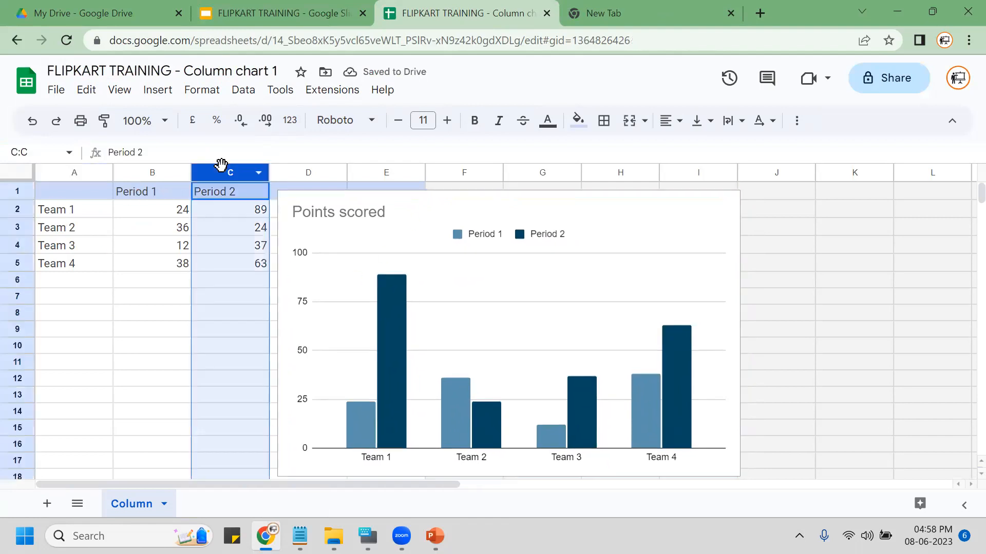
key("Delete")
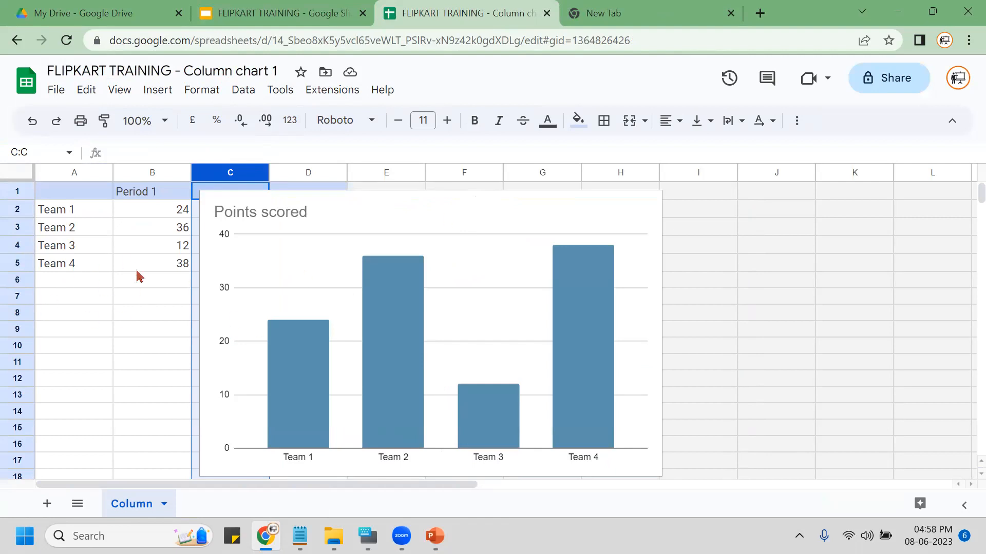
left_click(88, 234)
left_click(82, 196)
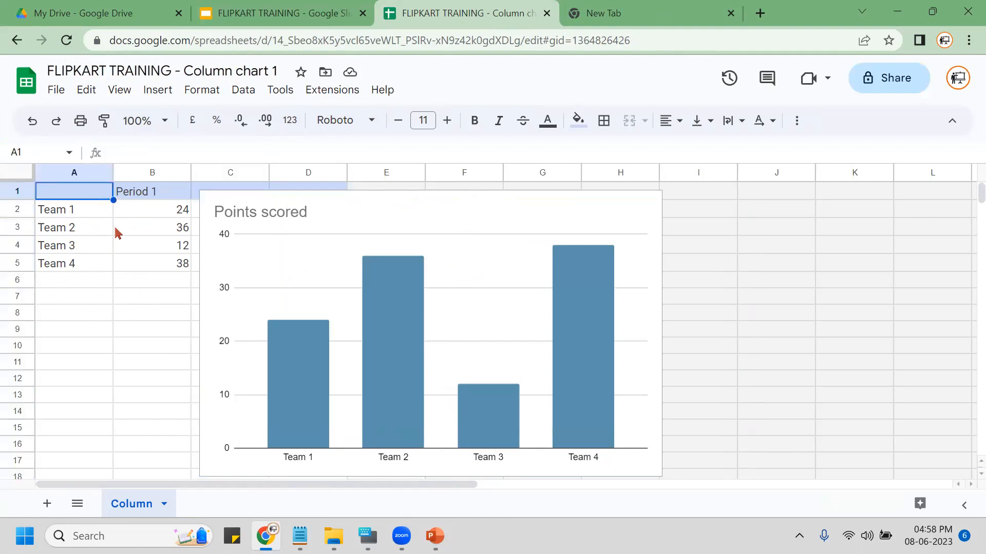
key("shift+Right")
key("shift+Down")
key("shift+Down")
key("shift+Down")
key("shift+Down")
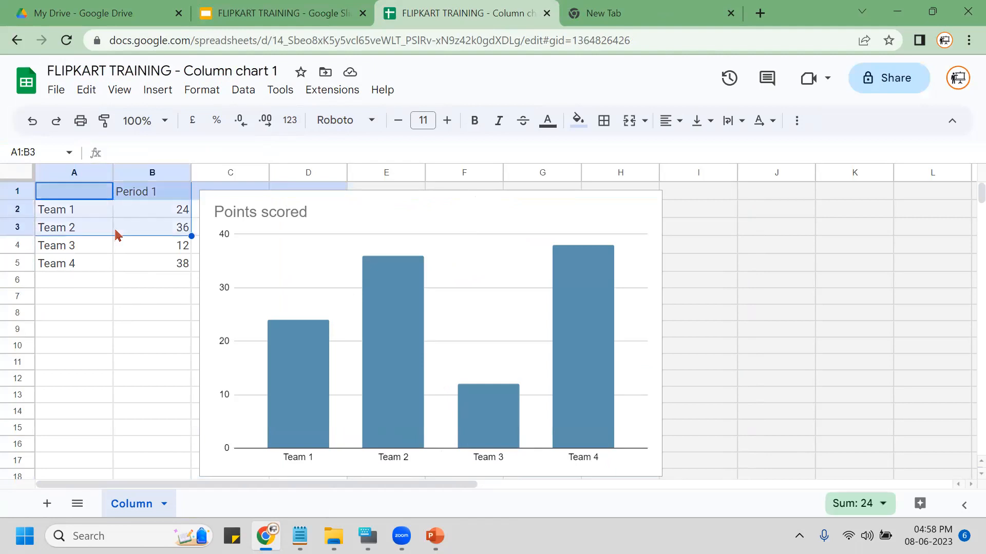
right_click(136, 197)
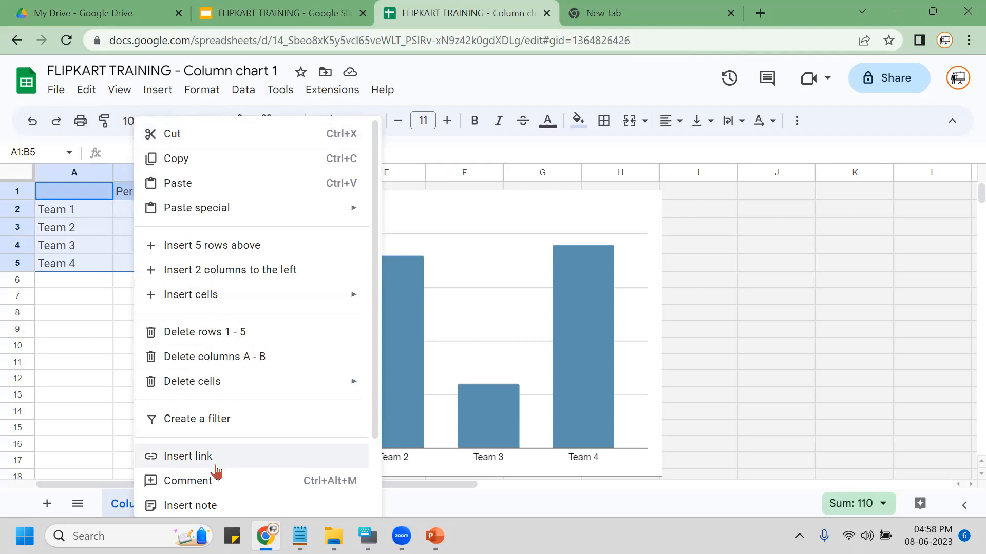
scroll(272, 447, "down", 2)
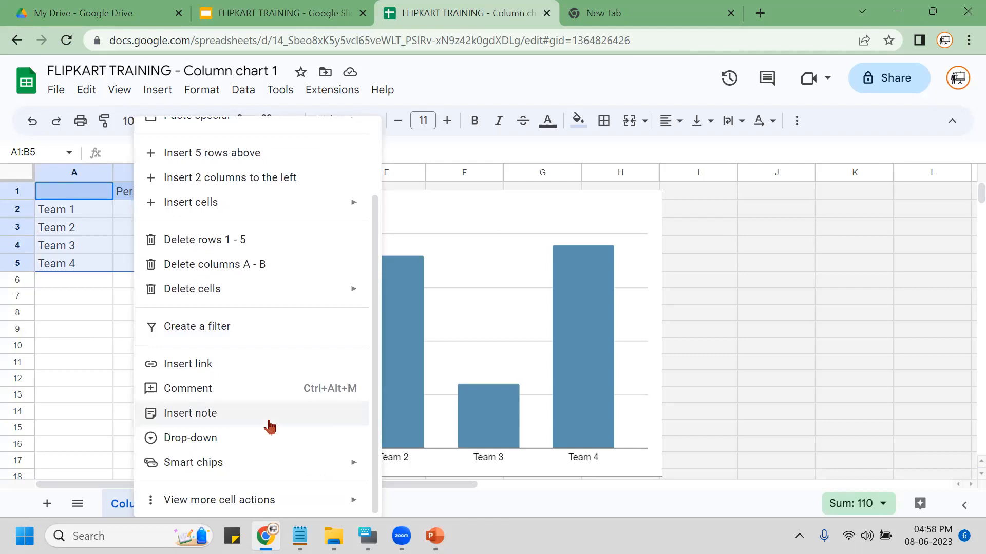
left_click(94, 226)
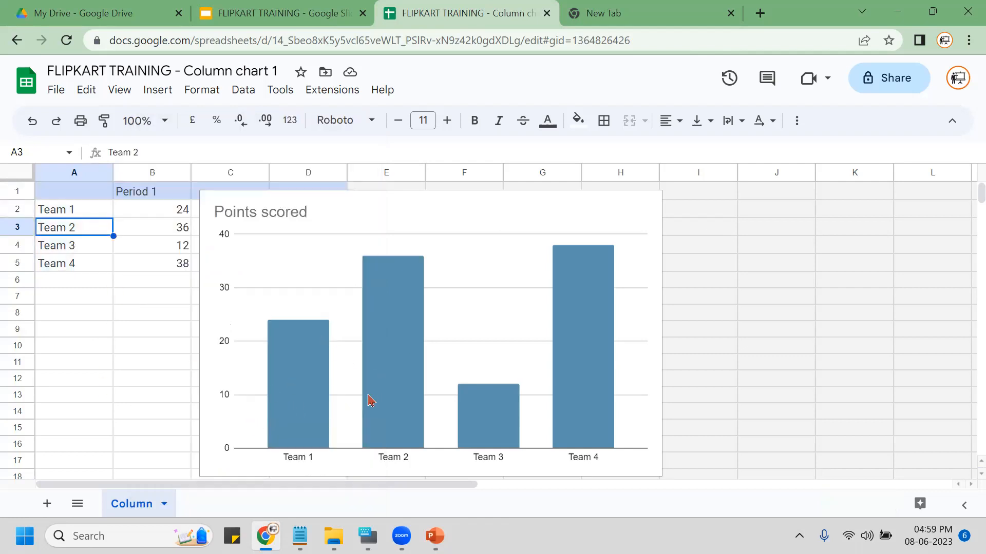
left_click(531, 200)
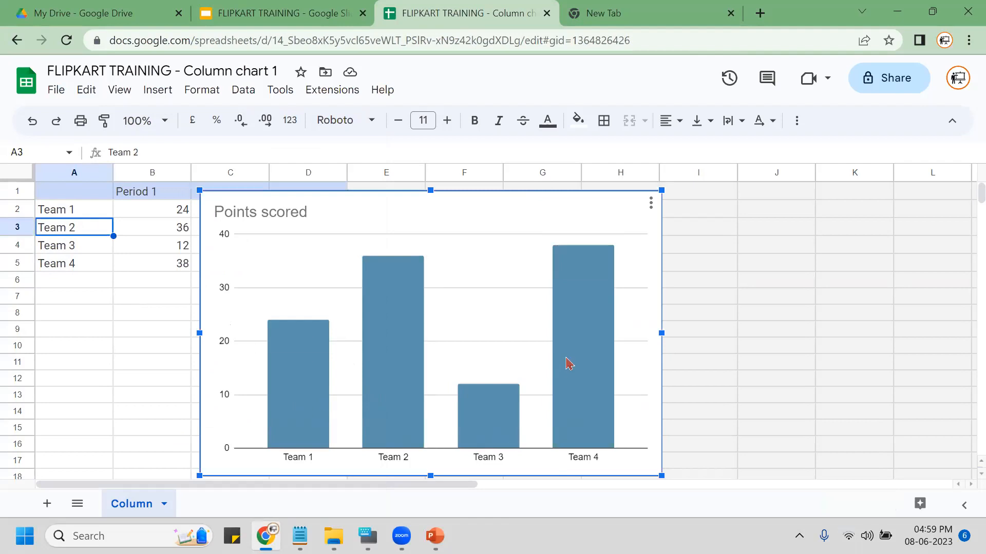
In the chart editor, change the chart type to a horizontal Bar chart.
left_click(651, 205)
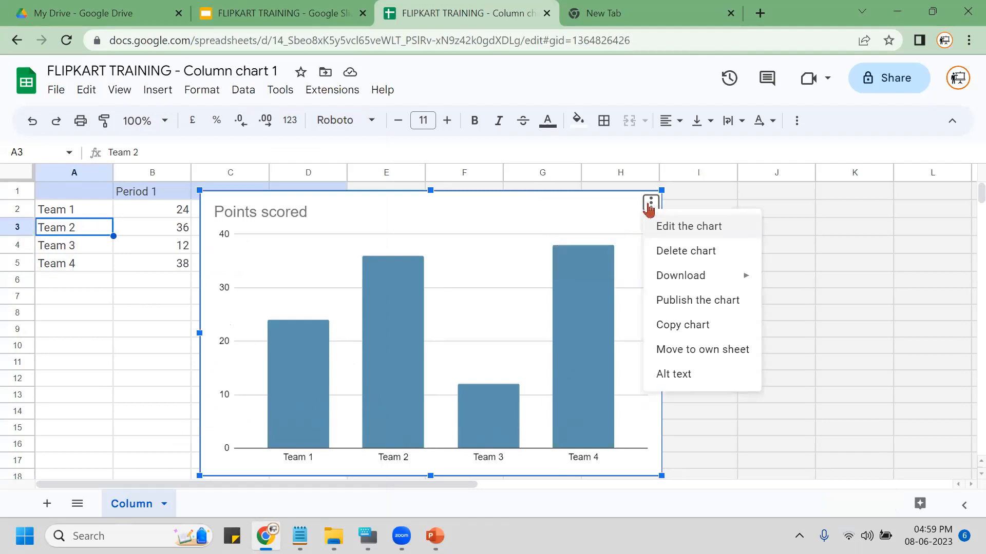
left_click(724, 228)
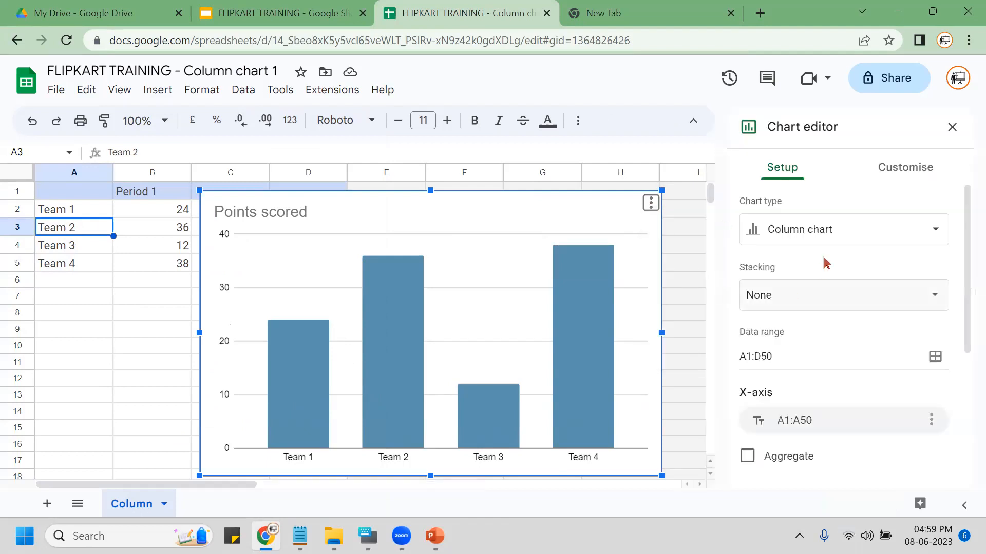
left_click(828, 232)
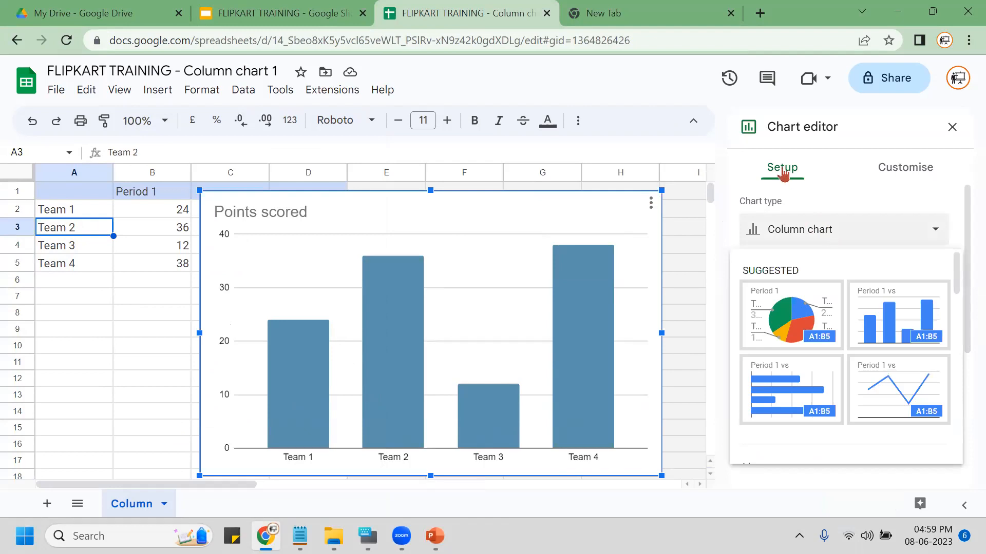
left_click(784, 398)
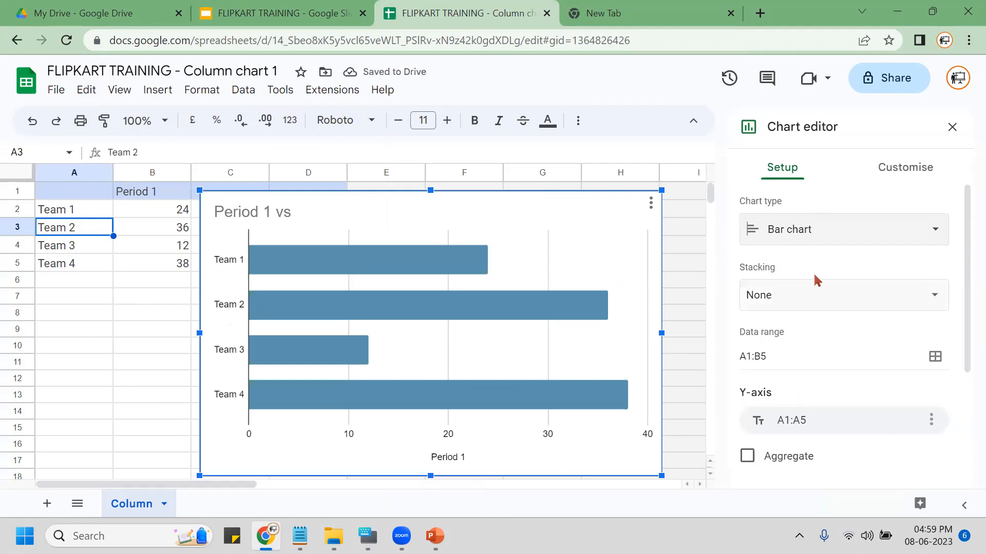
scroll(815, 280, "down", 4)
scroll(814, 280, "up", 4)
left_click(919, 175)
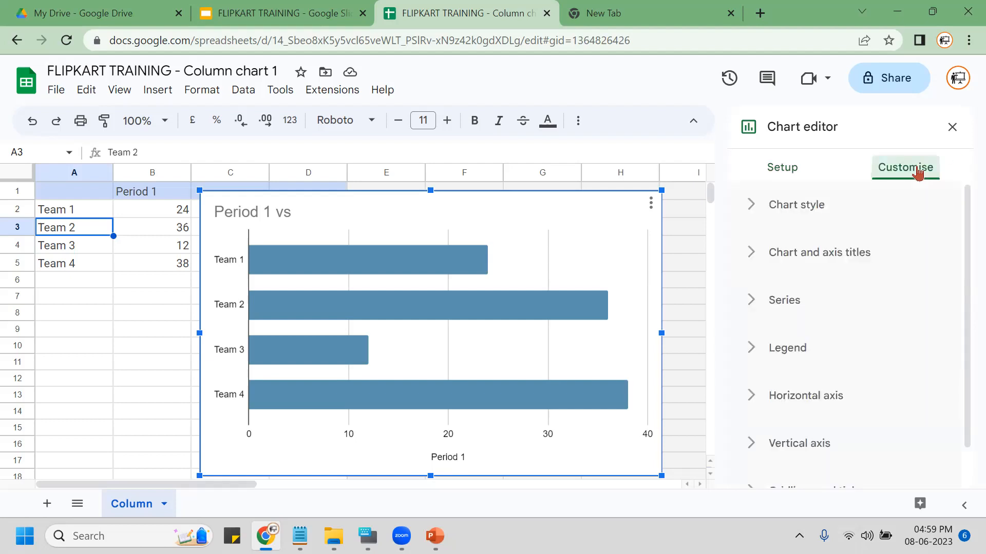
Set the Period 1 series fill colour to dark red.
left_click(748, 303)
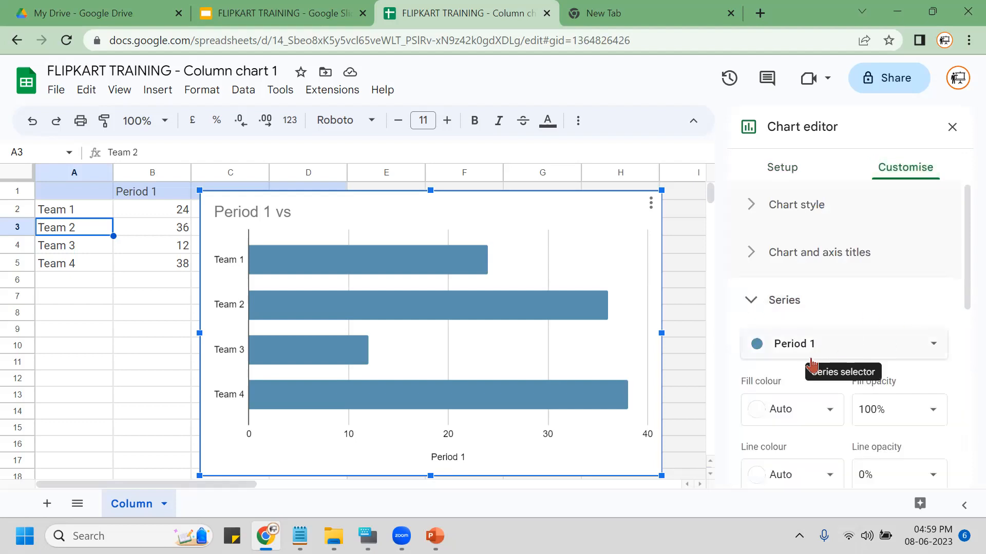
scroll(947, 358, "down", 2)
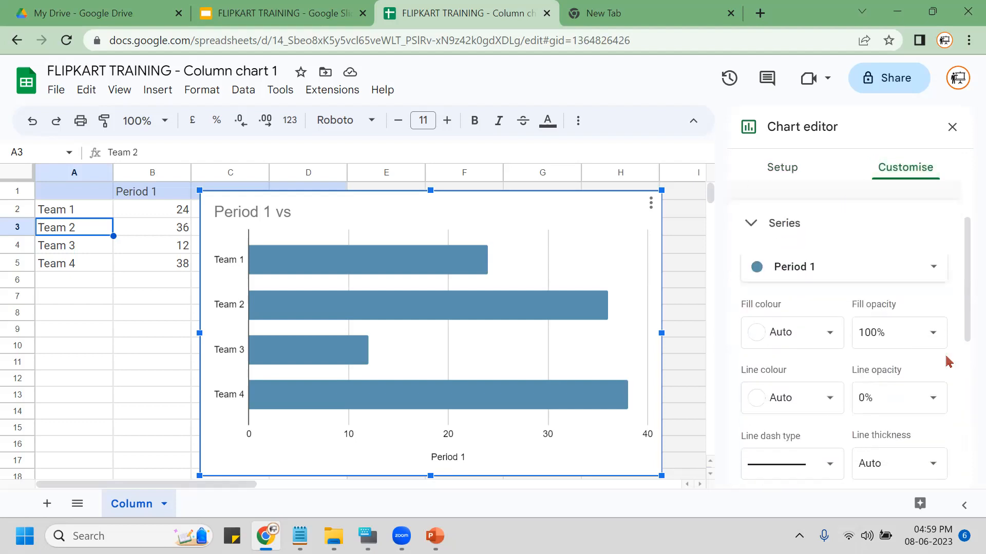
left_click(815, 338)
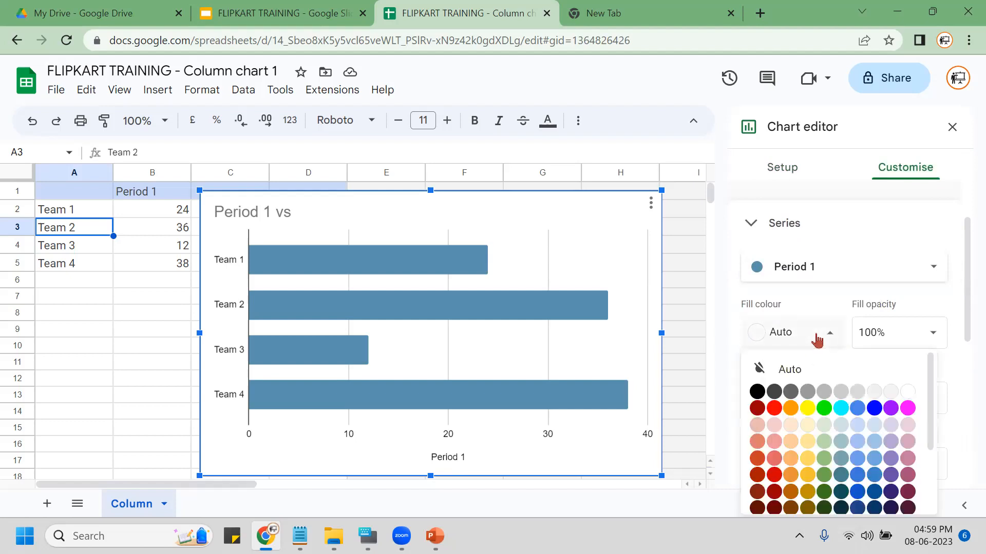
left_click(757, 408)
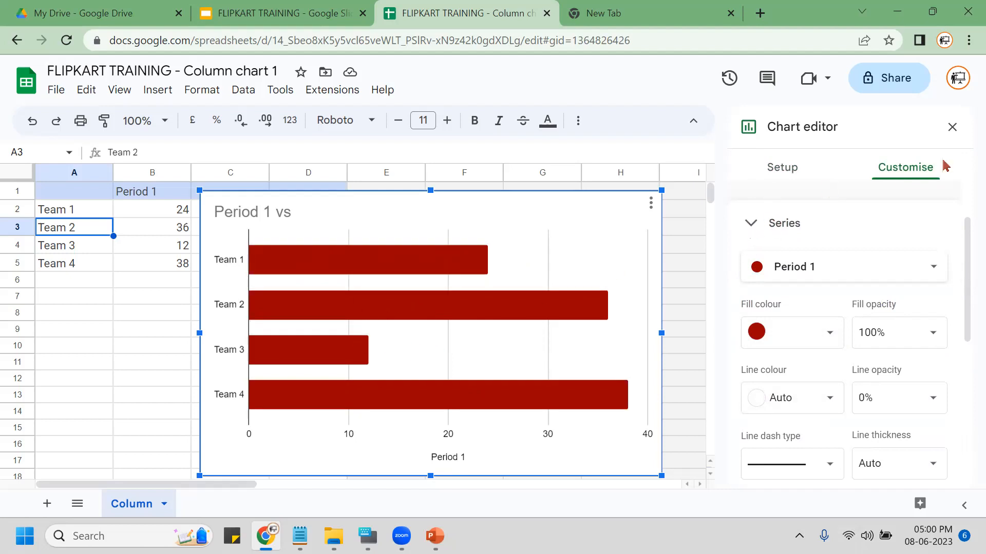
Turn on data labels for the bars and make them bold.
scroll(839, 327, "down", 5)
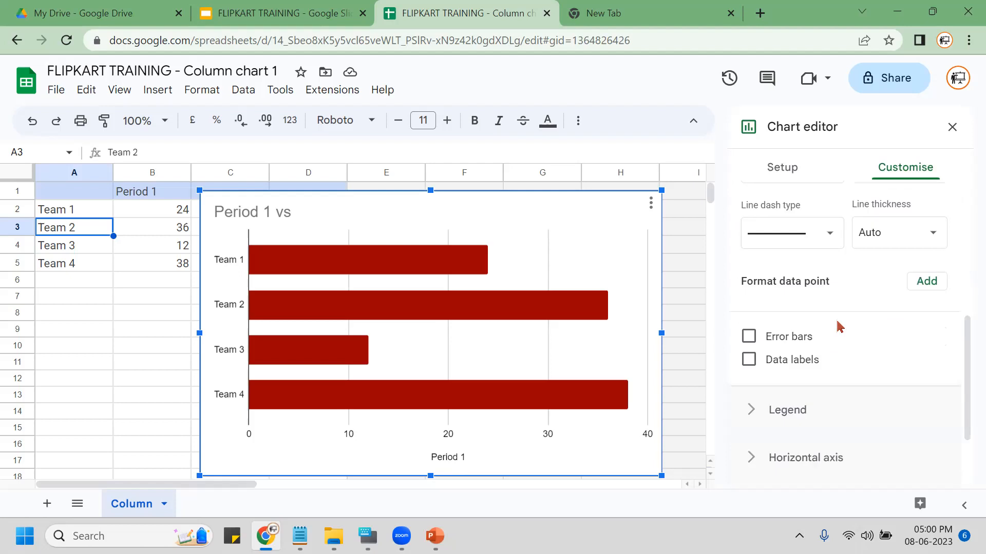
left_click(785, 371)
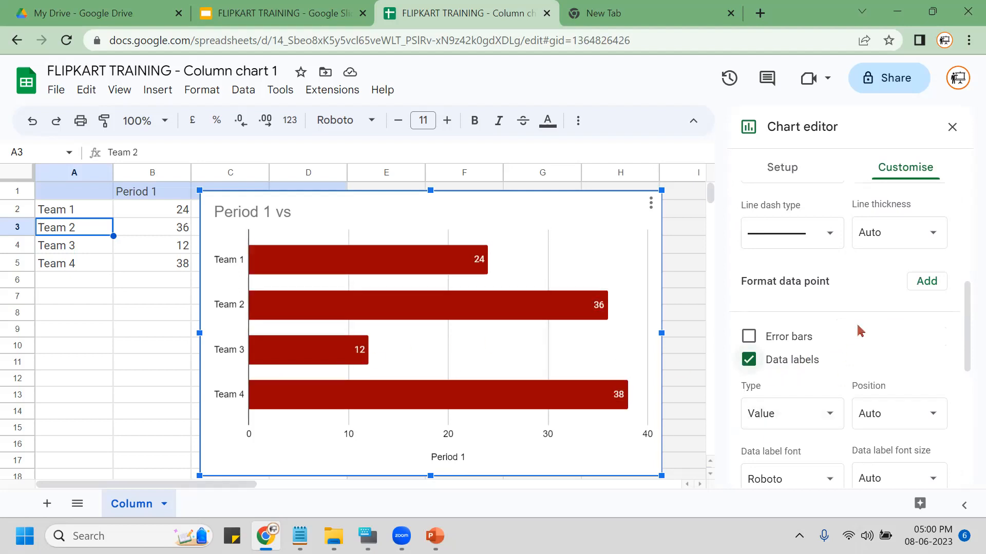
scroll(861, 332, "down", 2)
scroll(861, 331, "down", 1)
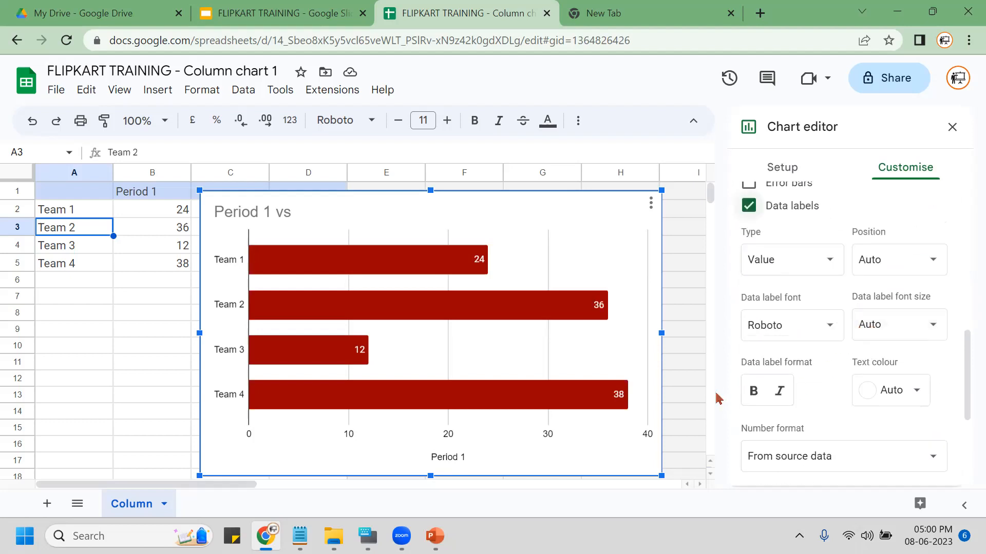
left_click(751, 393)
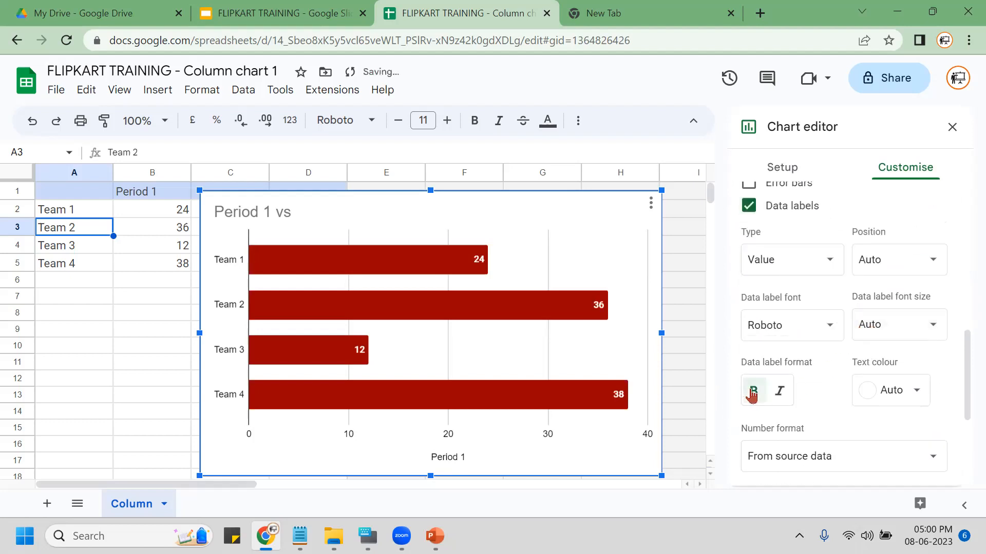
Set the data label font size to 14 and close the chart editor.
scroll(827, 336, "down", 2)
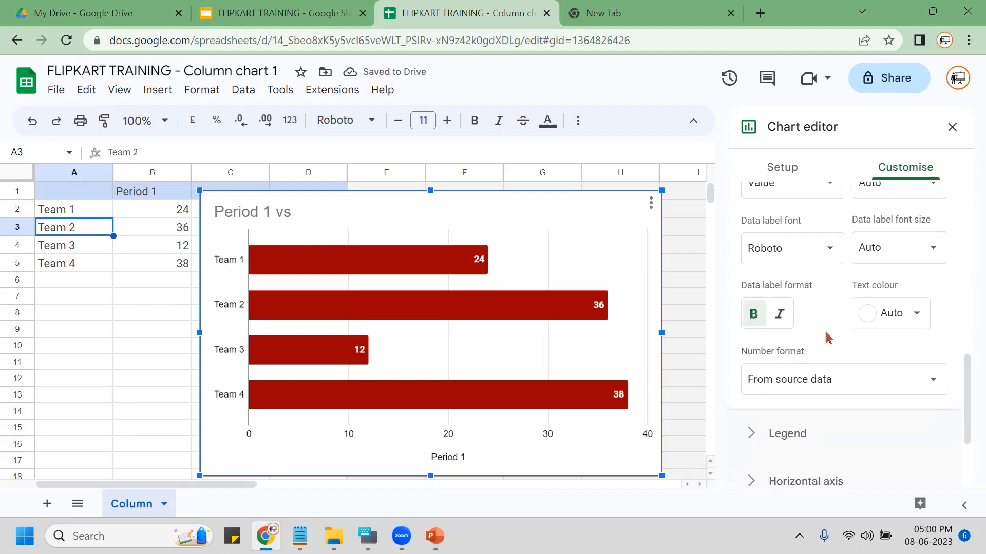
scroll(828, 336, "up", 2)
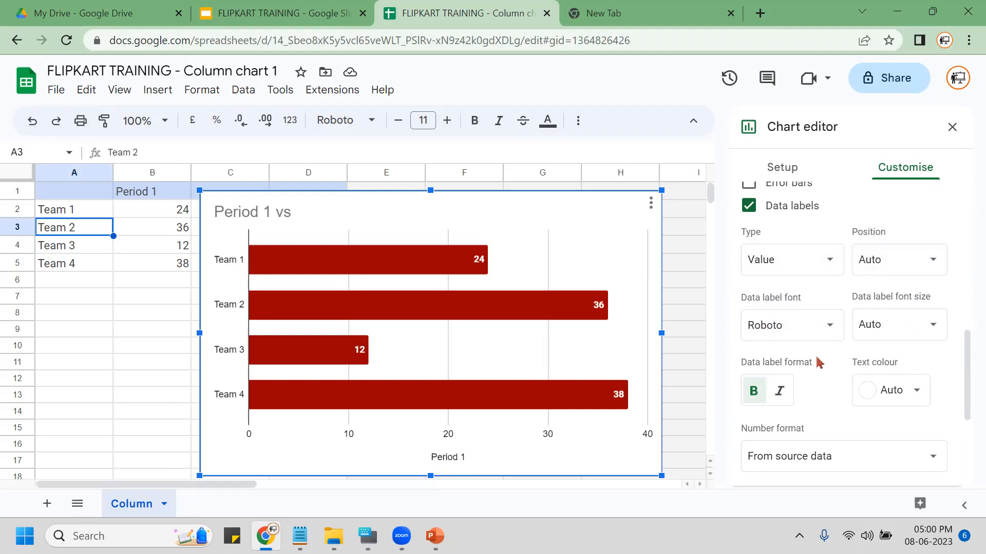
left_click(890, 324)
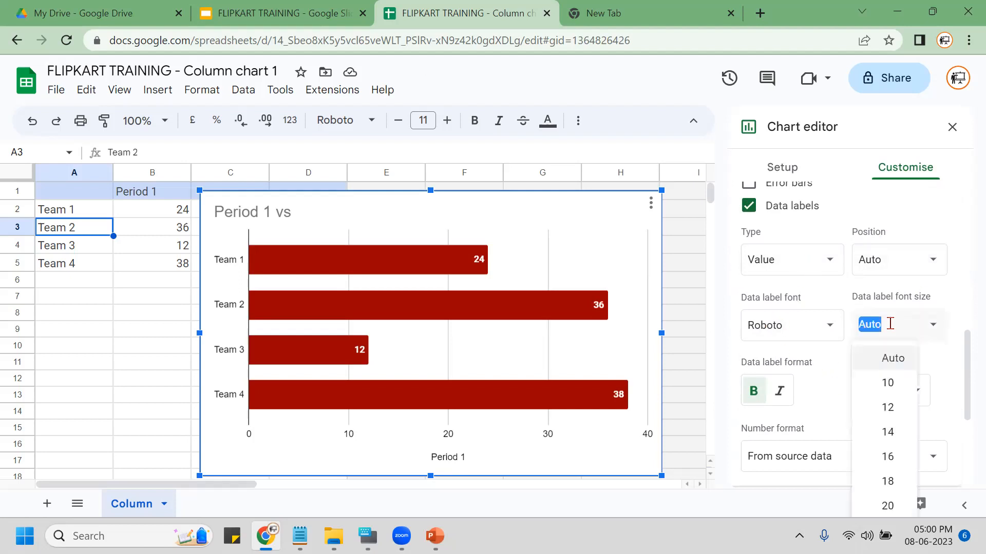
left_click(879, 434)
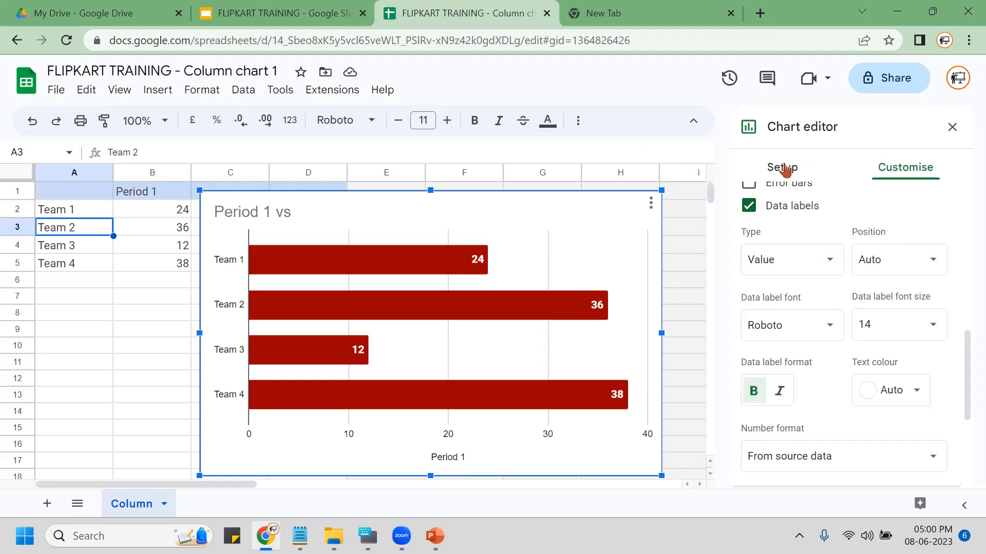
left_click(952, 127)
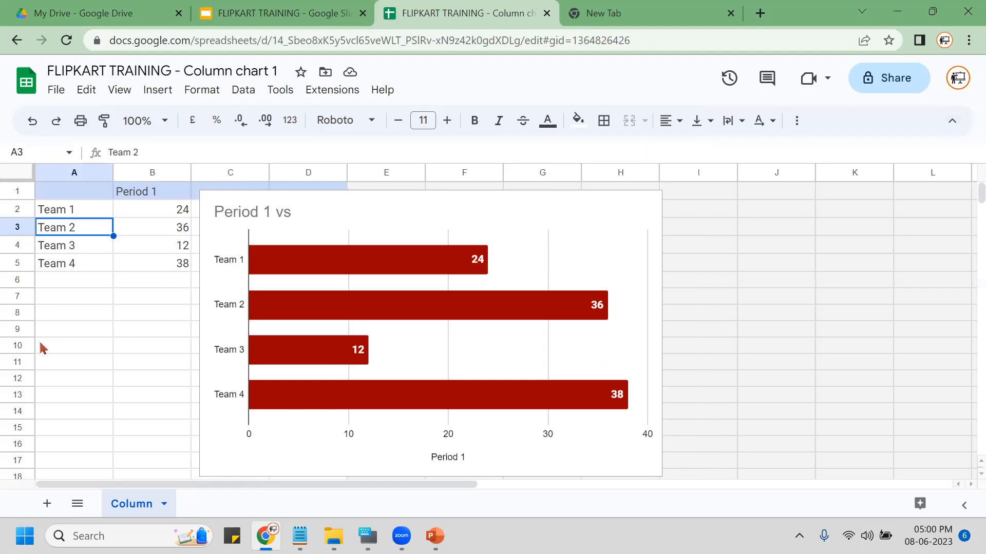
Back in Slides, update the linked chart on slide 4 to show the red Period 1 bars.
key("ctrl+shift+Tab")
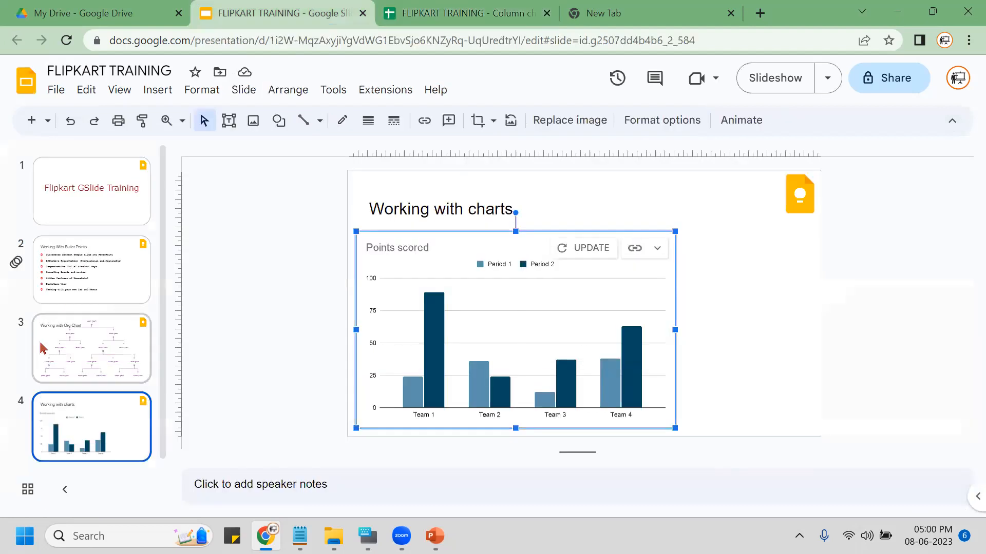
left_click(591, 256)
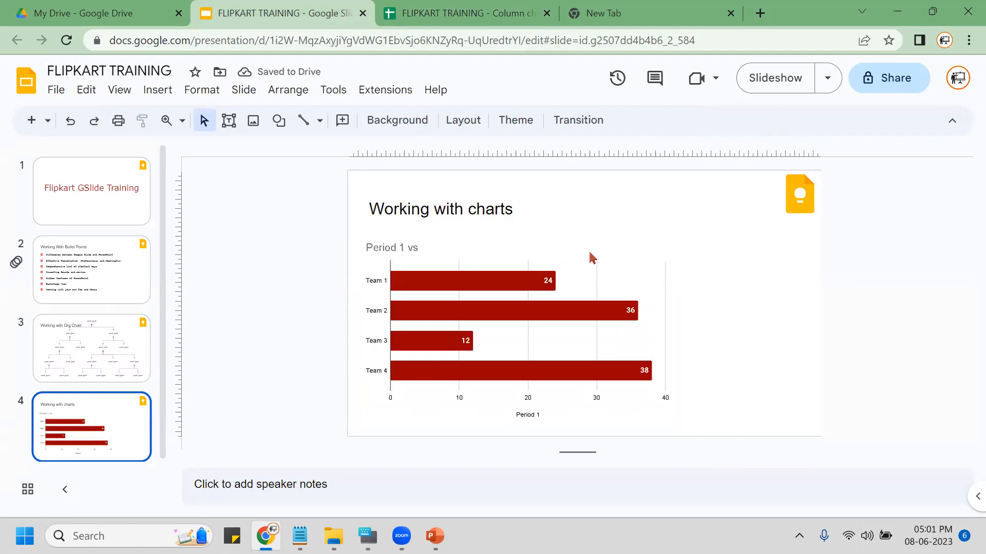
left_click(589, 253)
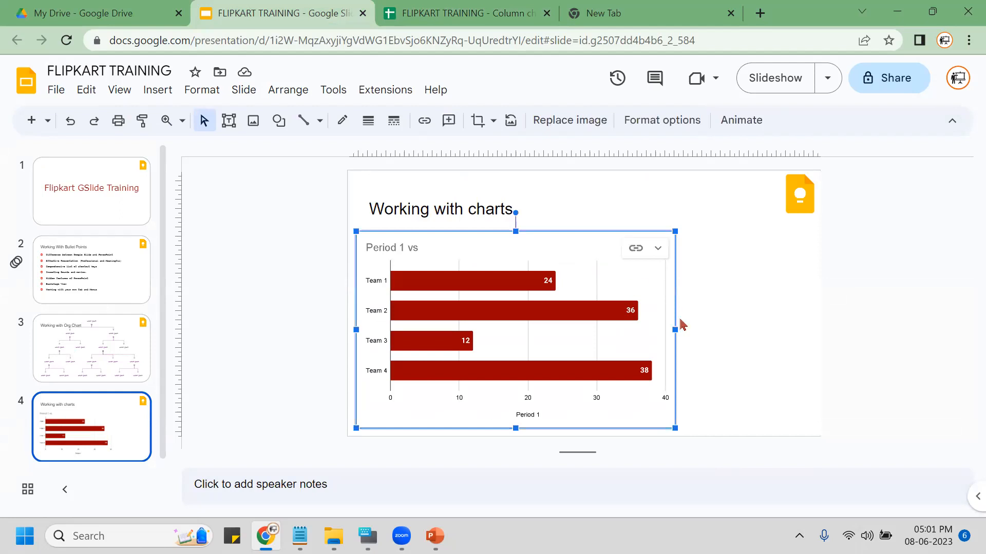
Resize the slide's bar chart wider and shorter using its right and bottom handles.
left_click_drag(672, 329, 780, 330)
left_click_drag(569, 428, 568, 405)
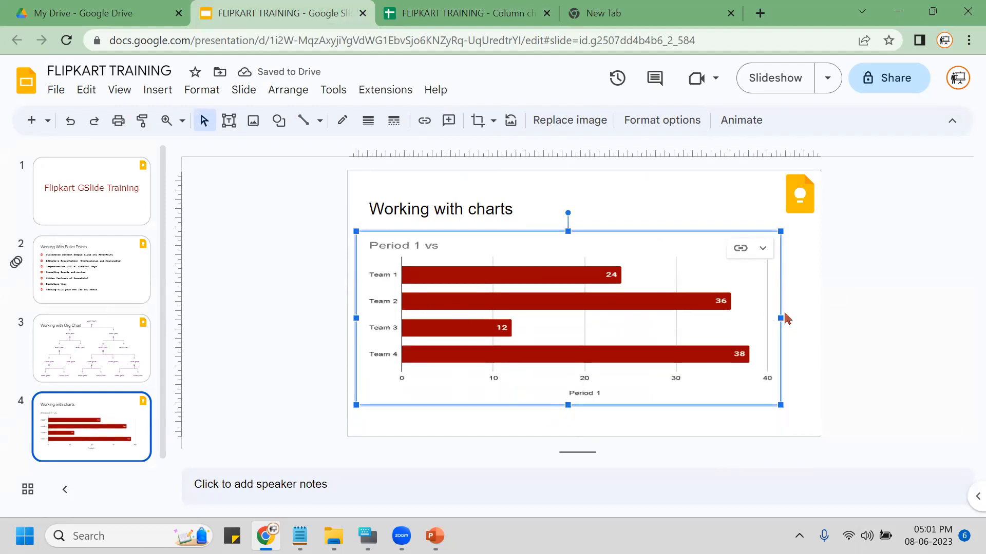
left_click_drag(785, 315, 743, 351)
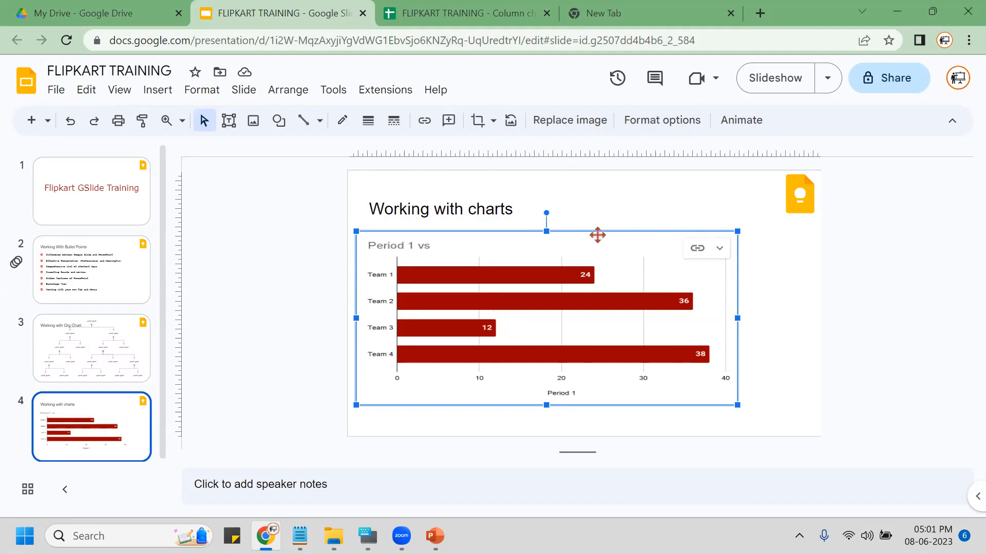
Delete the slide's chart, then copy the Sheets chart and paste it back linked to the spreadsheet.
key("Delete")
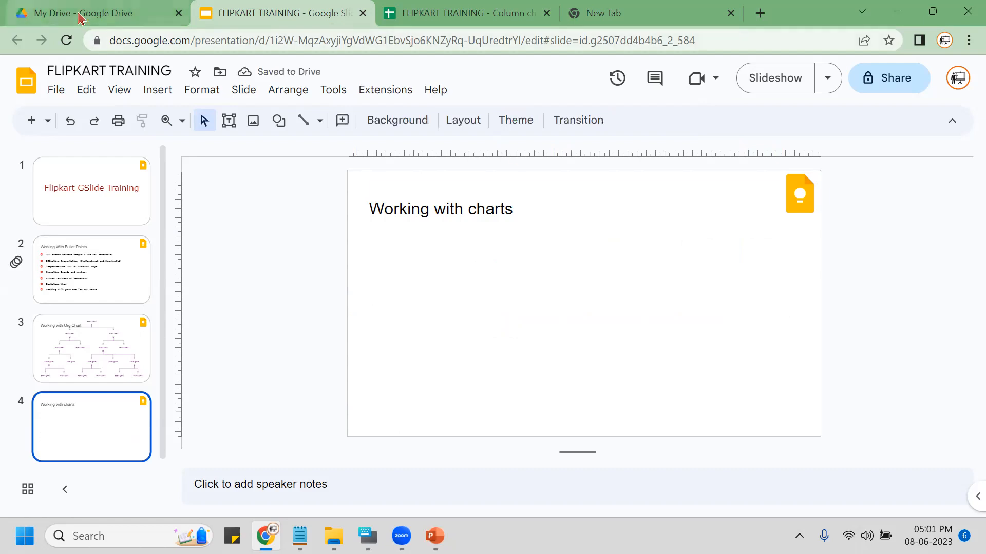
left_click(419, 26)
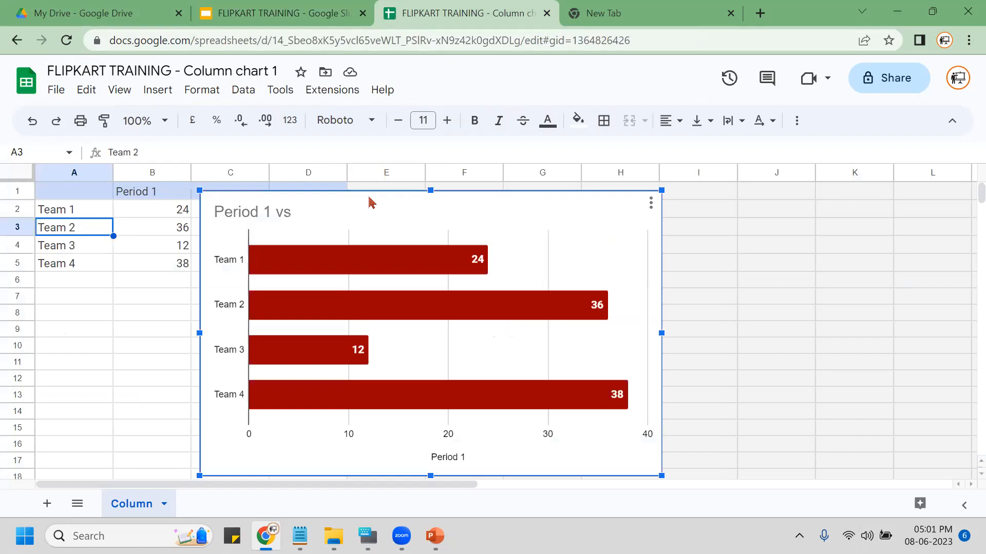
key("Escape")
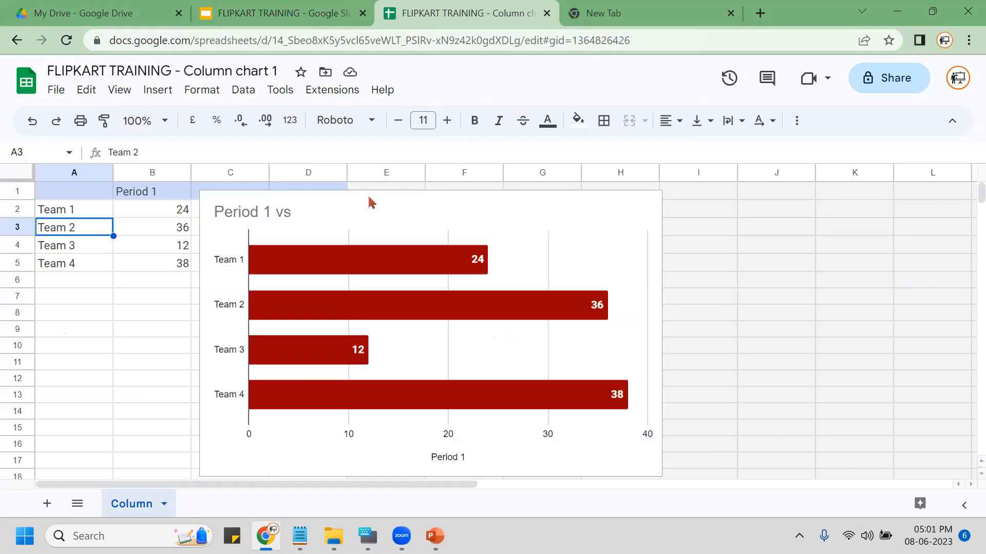
left_click(260, 14)
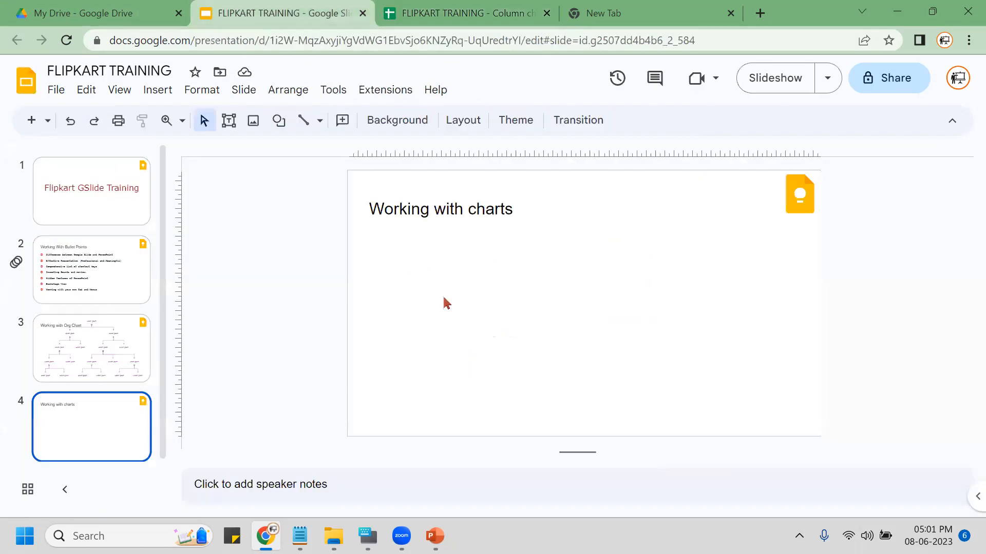
key("ctrl+v")
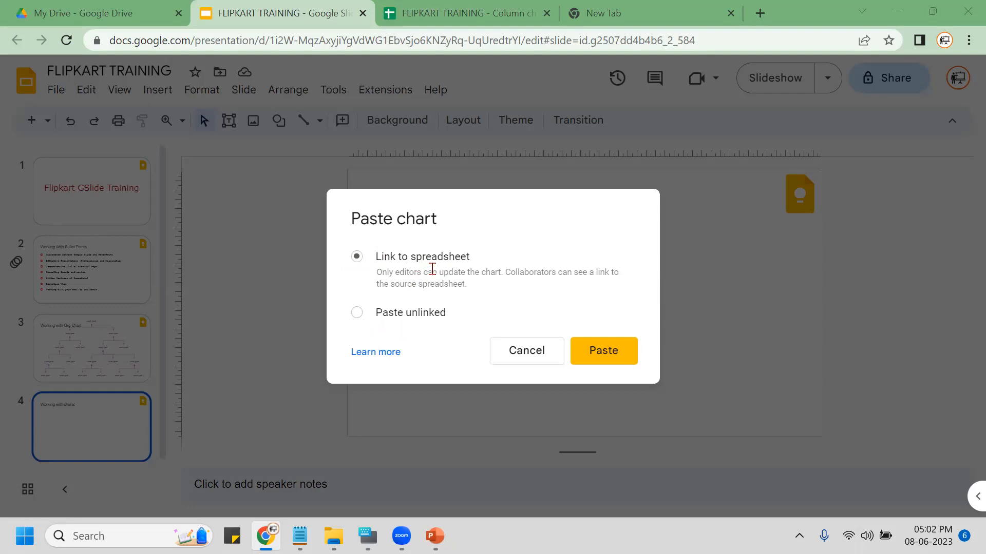
left_click(594, 359)
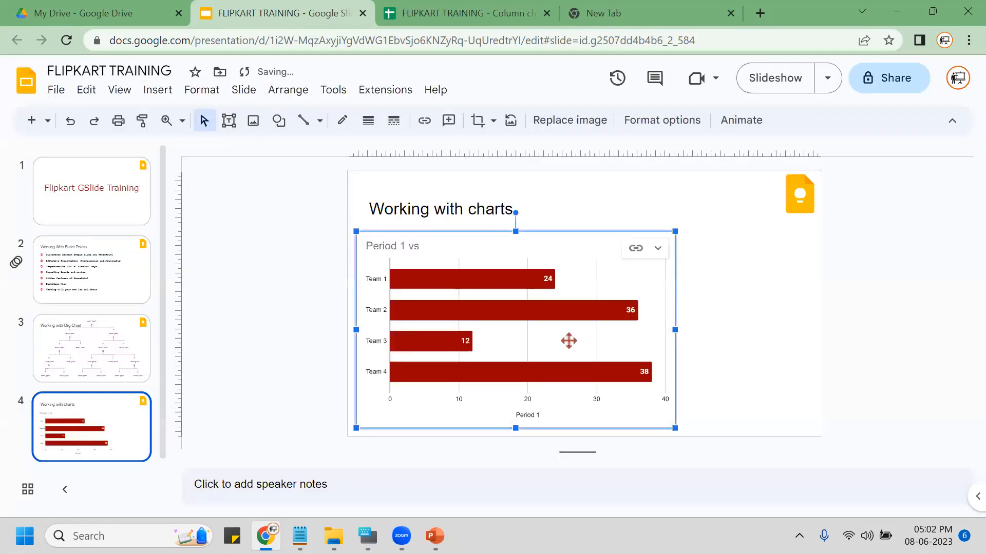
Enter 30 for Team 1 in B2 and 15 for Team 3 in B4, then return to Slides.
key("ctrl+Tab")
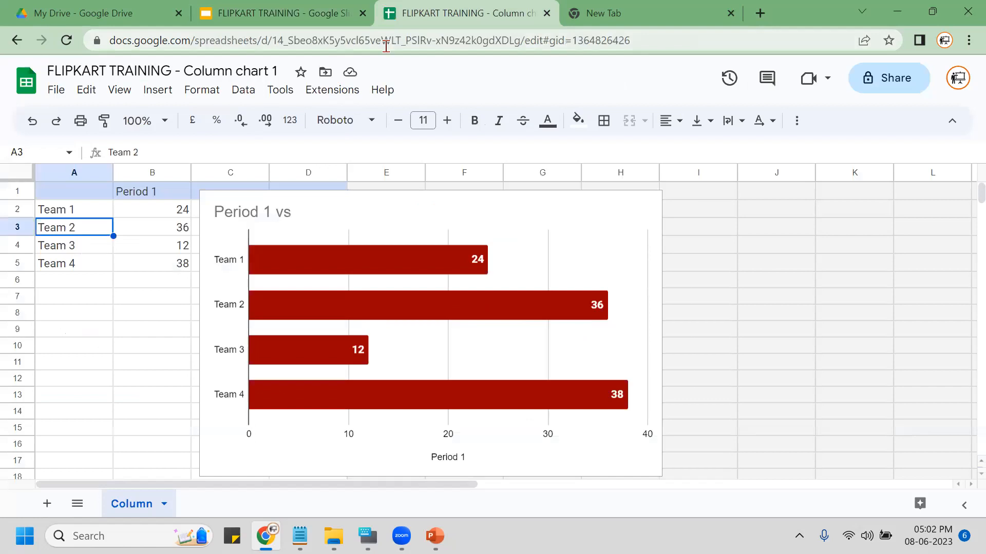
left_click(169, 216)
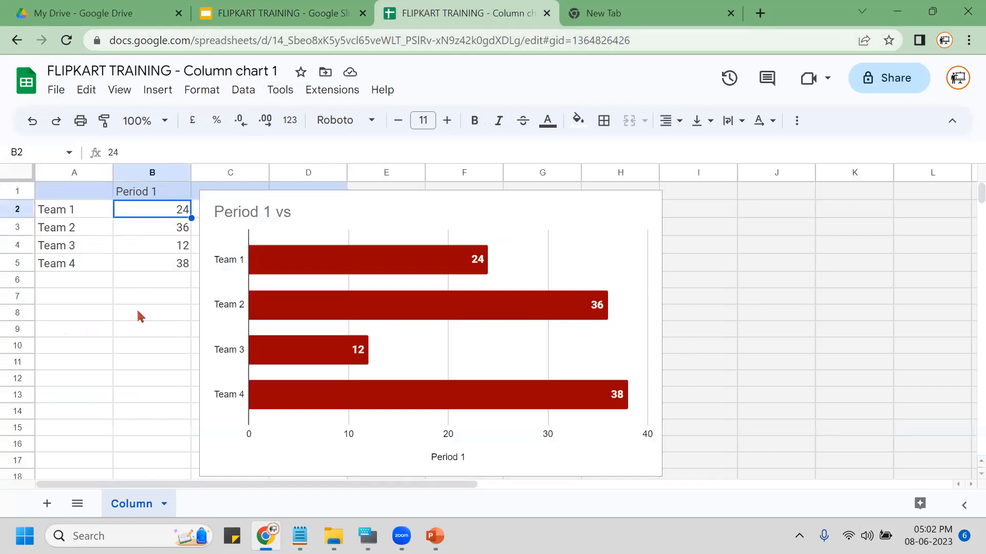
type("30")
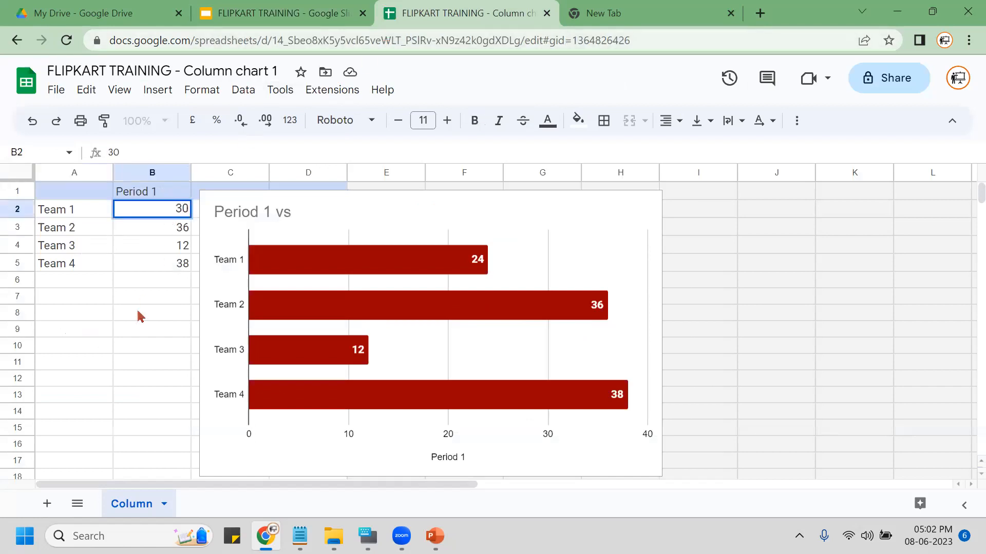
key("Return")
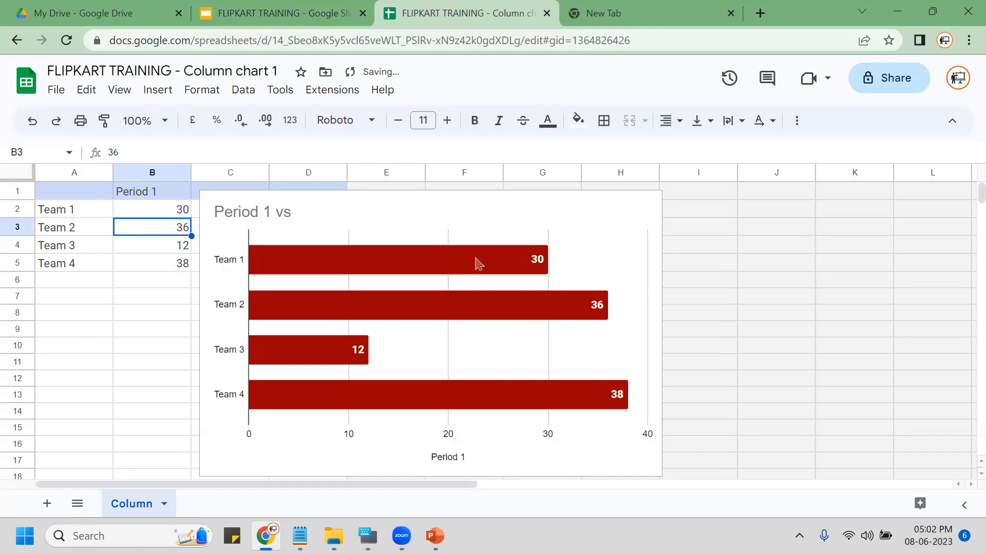
left_click(146, 249)
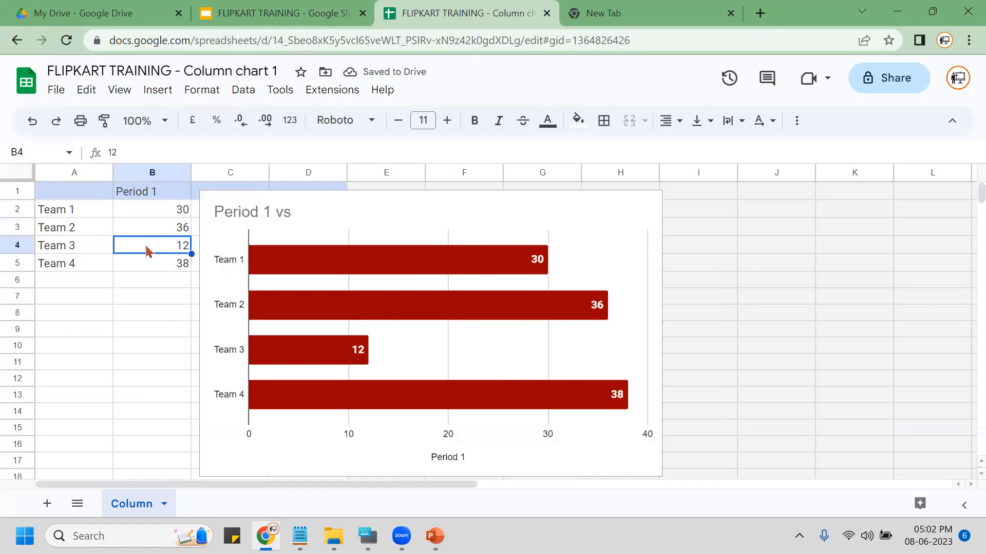
type("15")
key("Return")
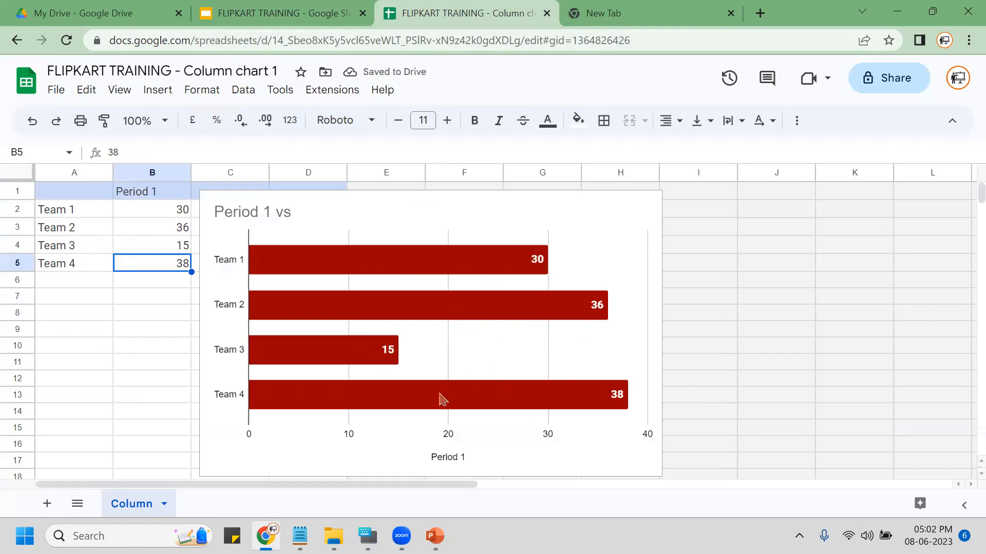
left_click(248, 20)
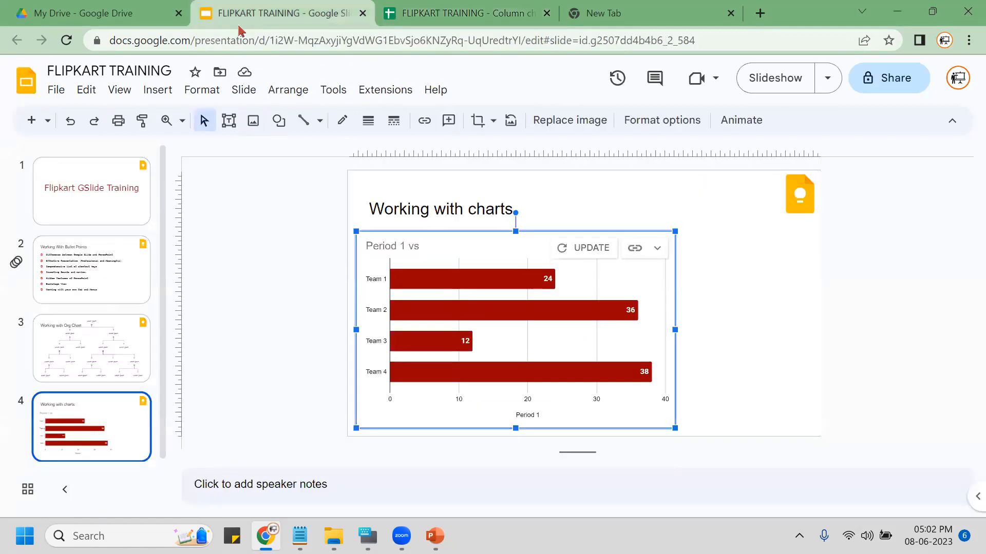
Update the linked chart to show 30, 36, 15 and 38, then click into the speaker notes.
left_click(584, 252)
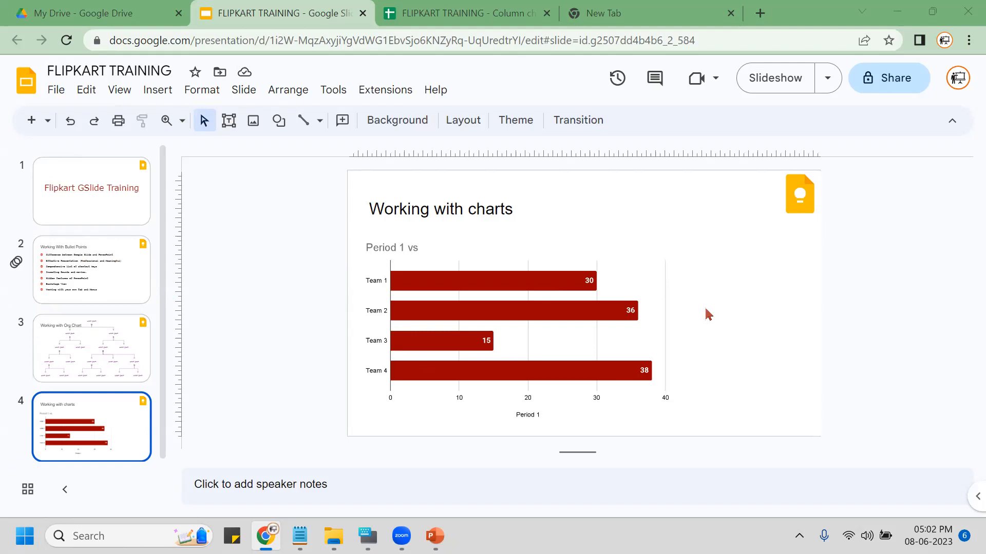
left_click(343, 489)
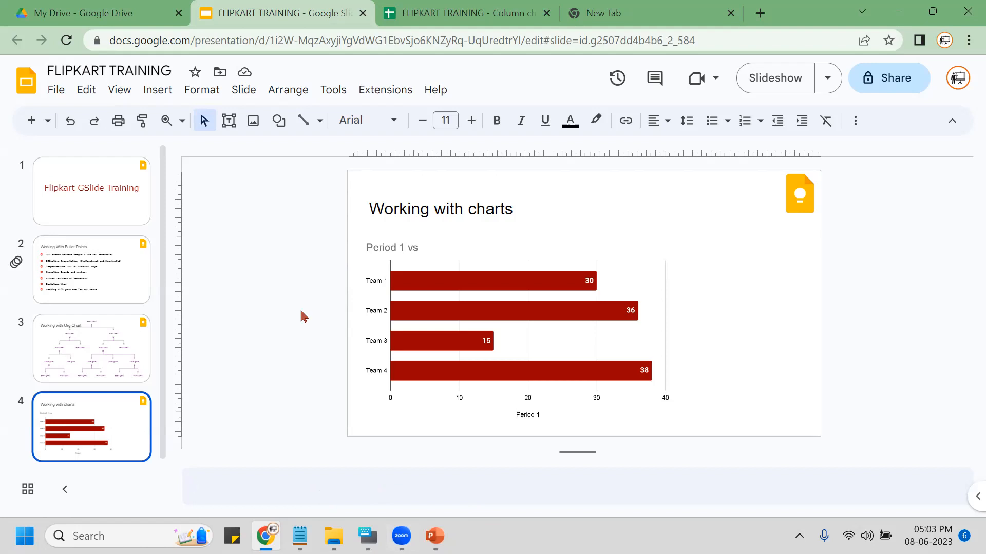
Use Voice type speaker notes to dictate 'This is a g slide training and we are working with multiple slides'.
left_click(333, 91)
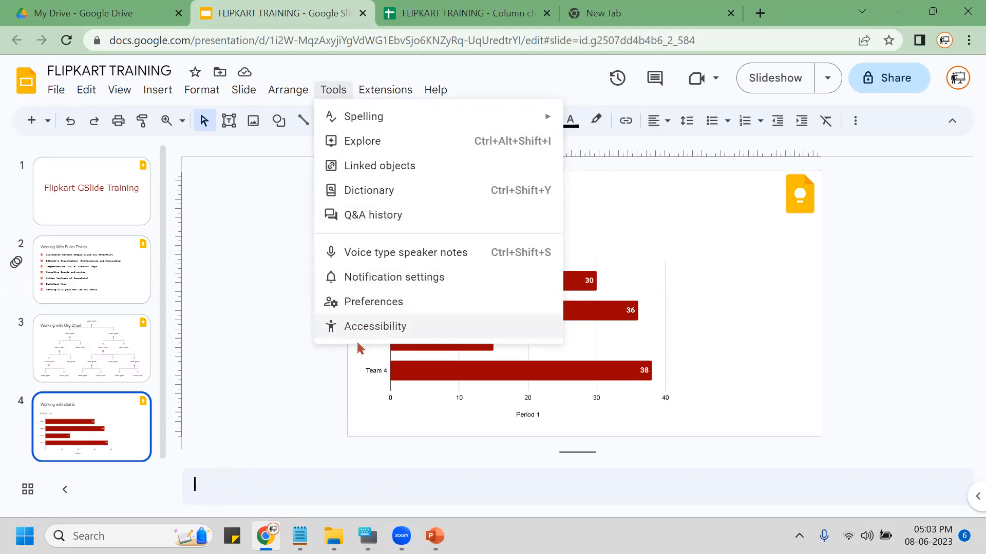
left_click(373, 255)
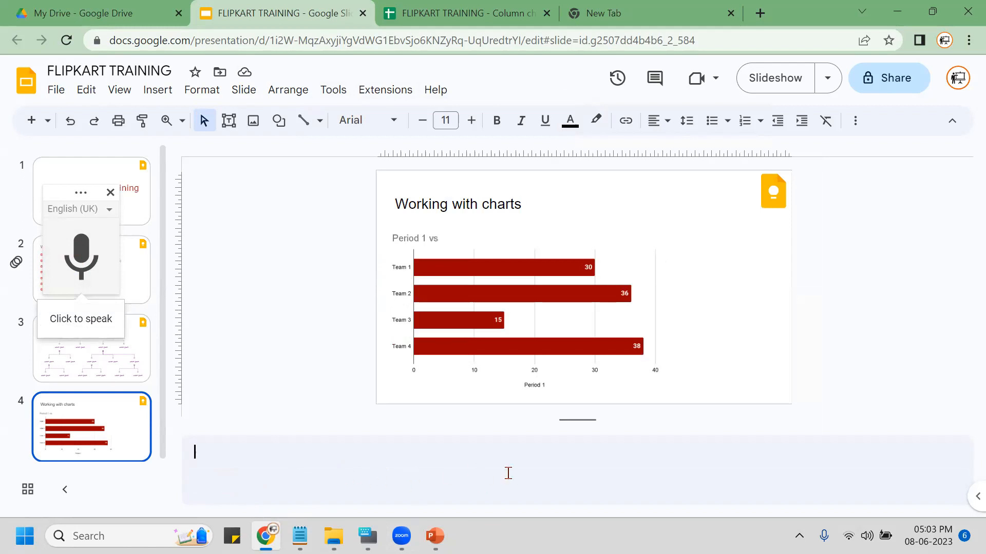
left_click(84, 260)
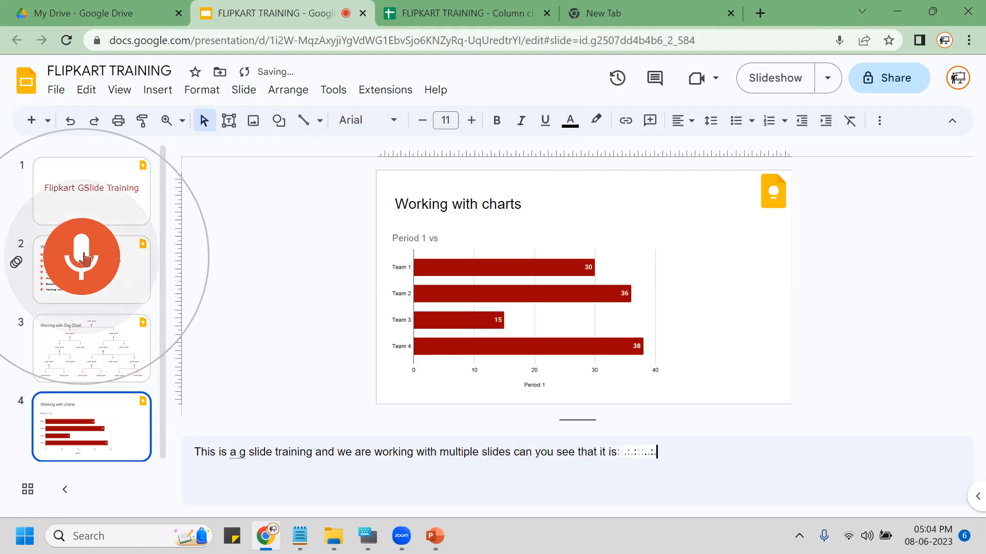
left_click(78, 265)
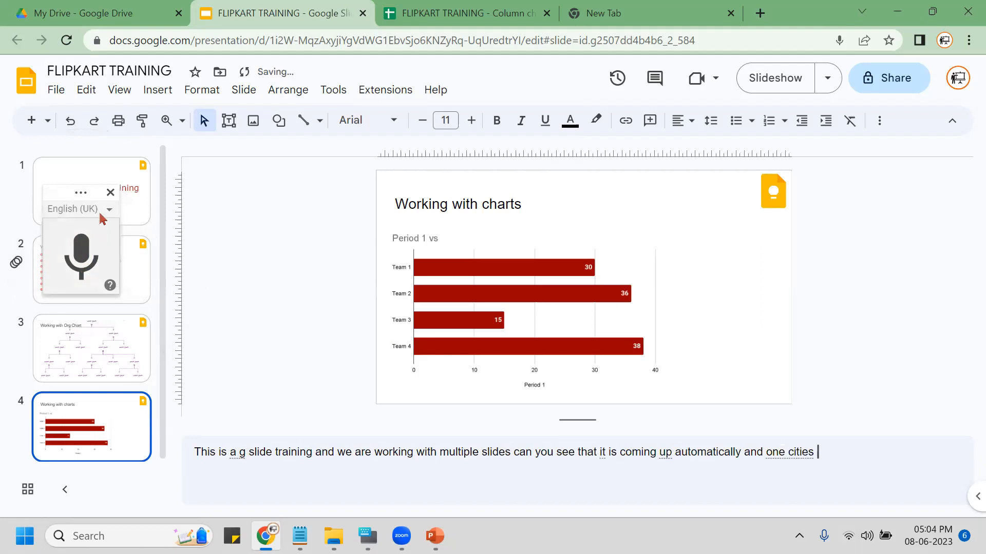
left_click(110, 192)
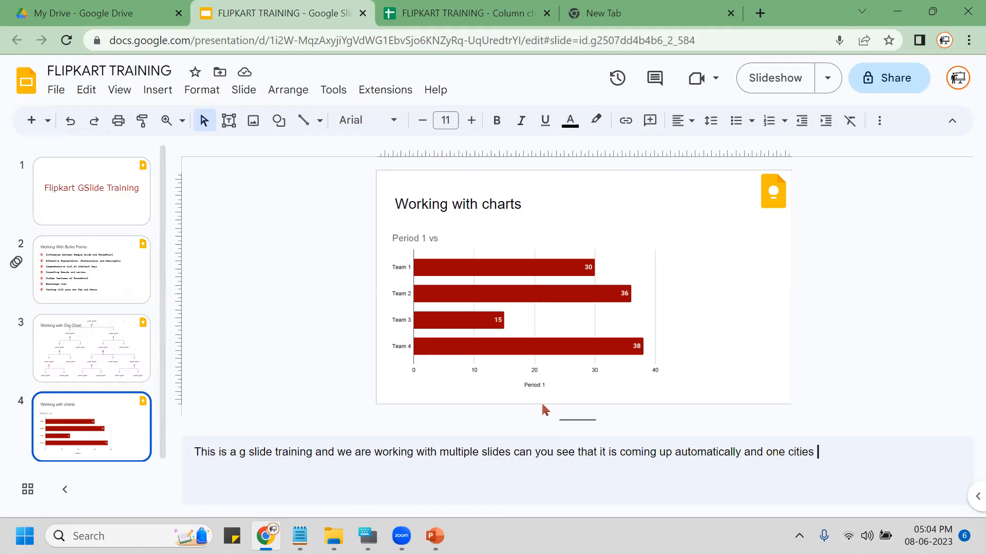
left_click(331, 92)
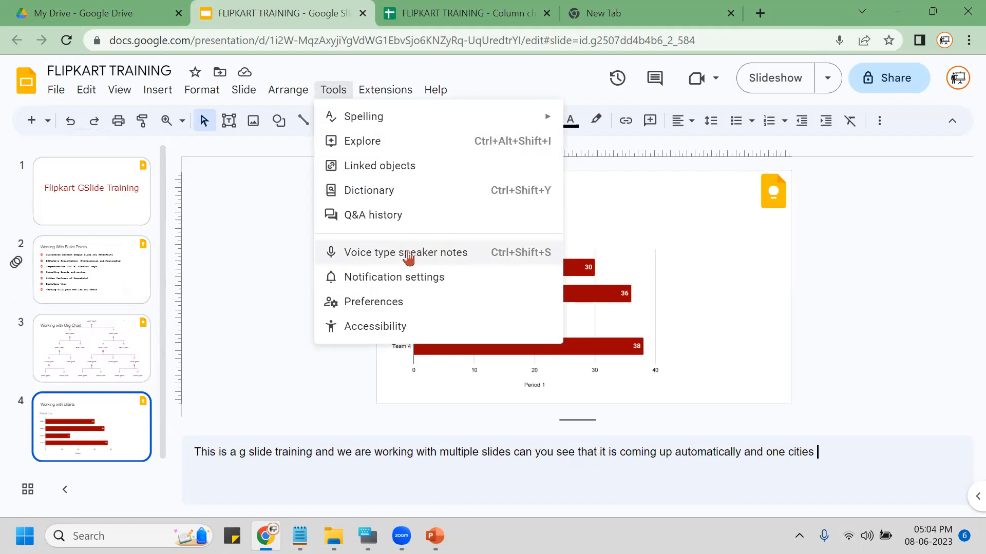
Close the extra Tools menu list.
left_click(892, 390)
left_click(333, 91)
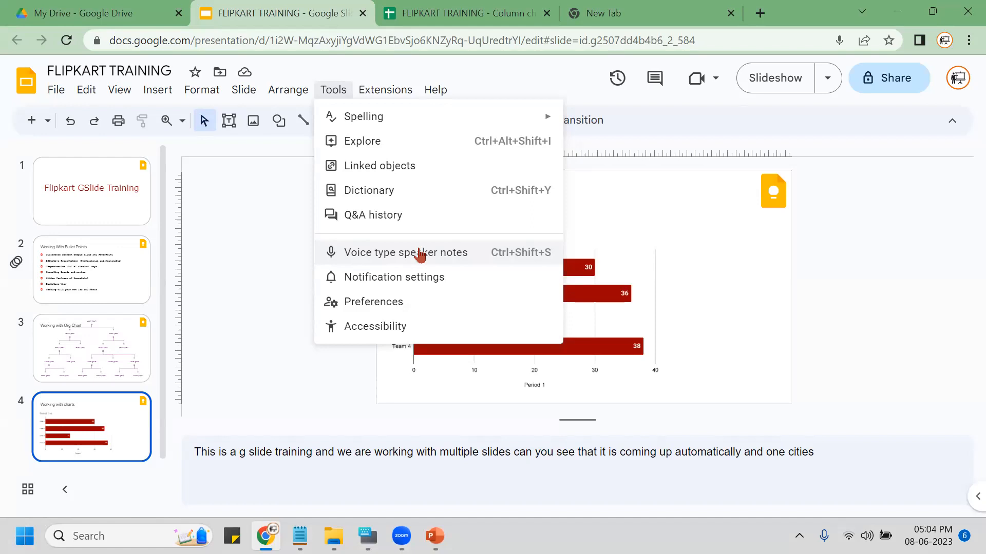
left_click(243, 201)
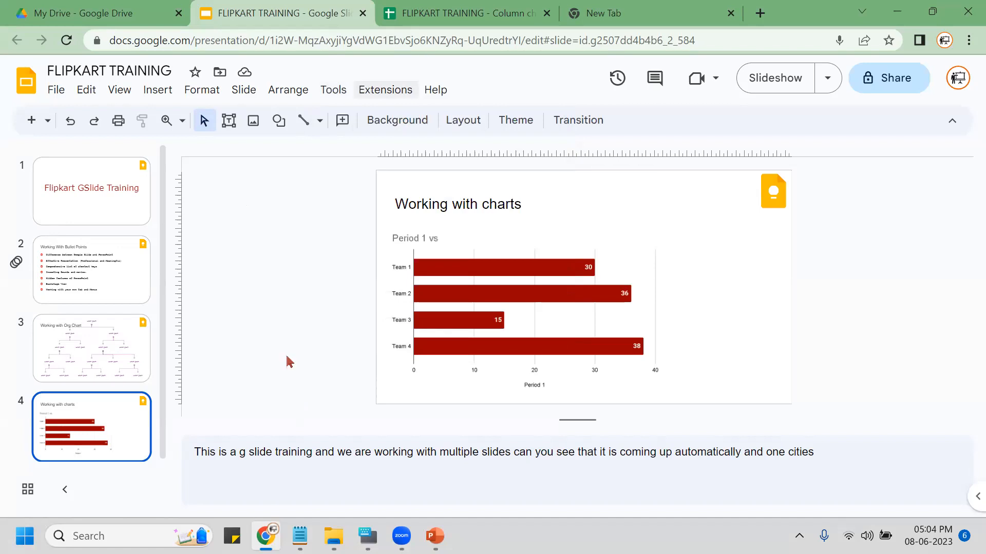
Browse slides 2–4, then select slide 1, the 'Flipkart GSlide Training' title slide.
left_click(103, 275)
left_click(85, 349)
left_click(91, 414)
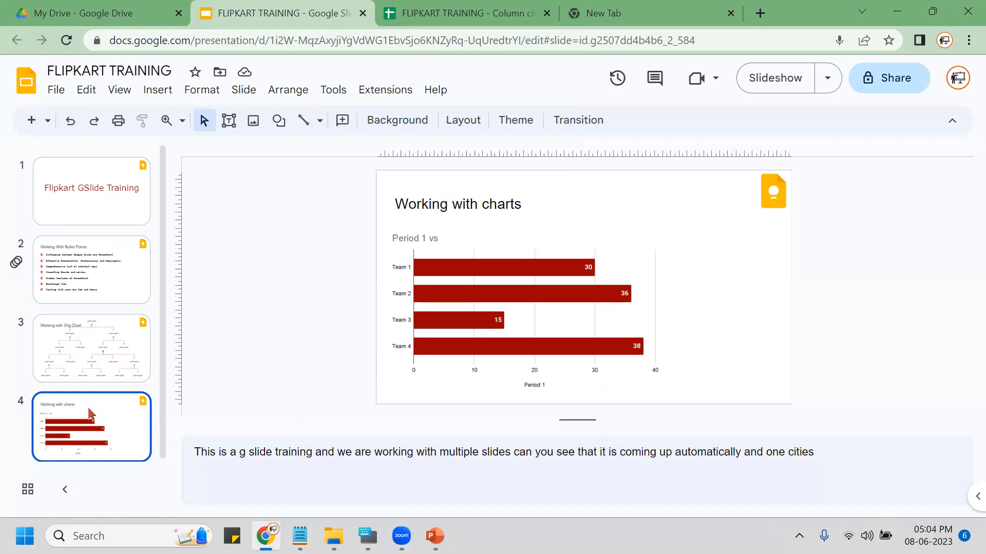
left_click(114, 196)
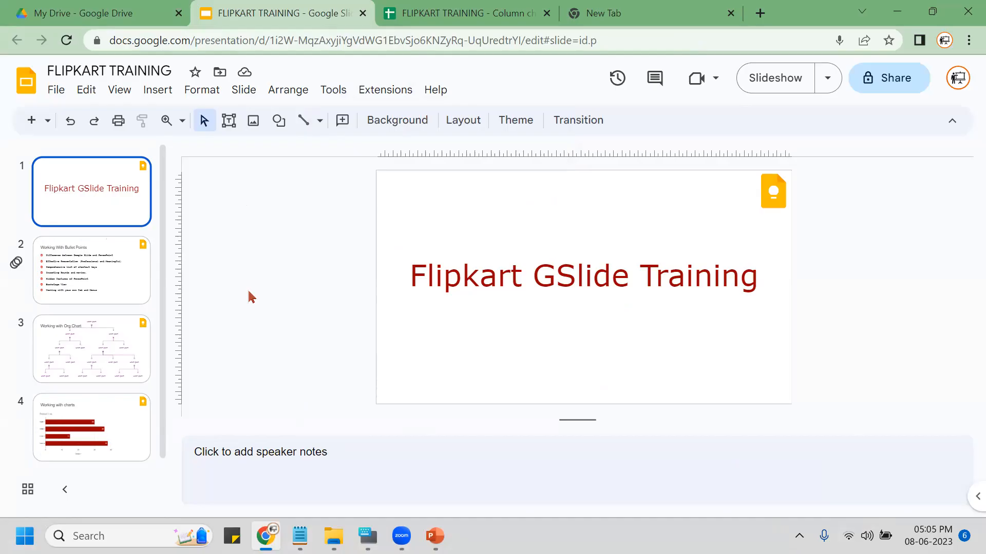
Run the slideshow with Ctrl+F5, advance one slide and one bullet, then exit with Esc.
key("ctrl+F5")
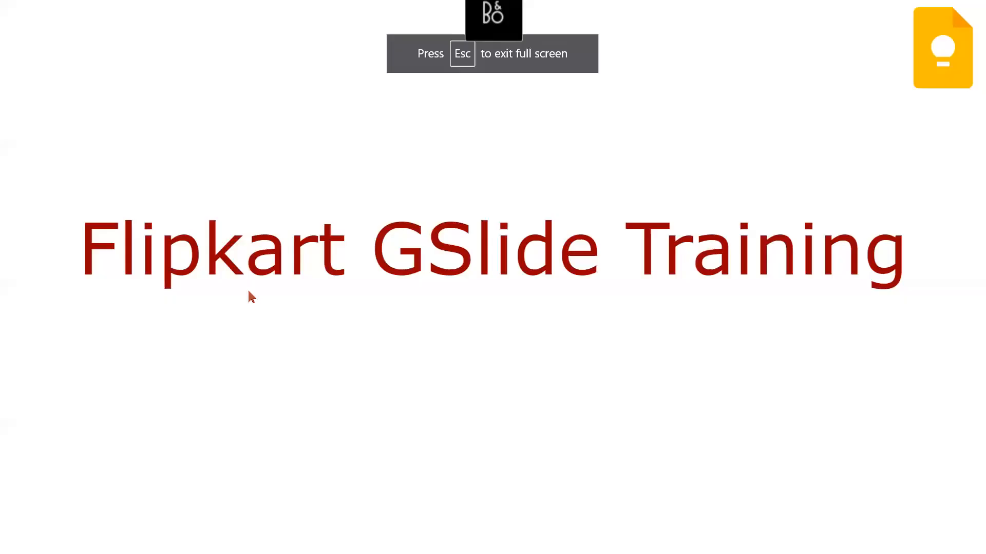
left_click(251, 296)
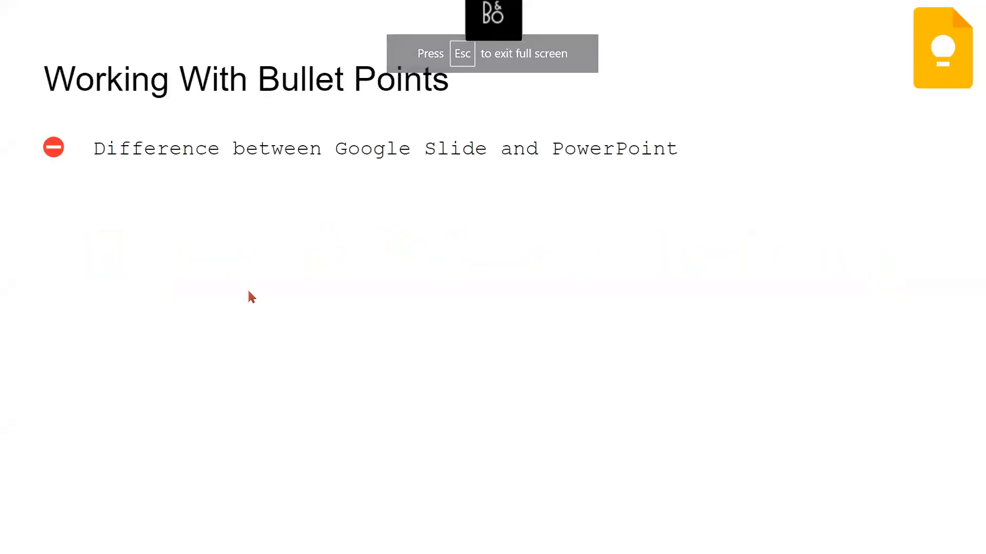
left_click(252, 296)
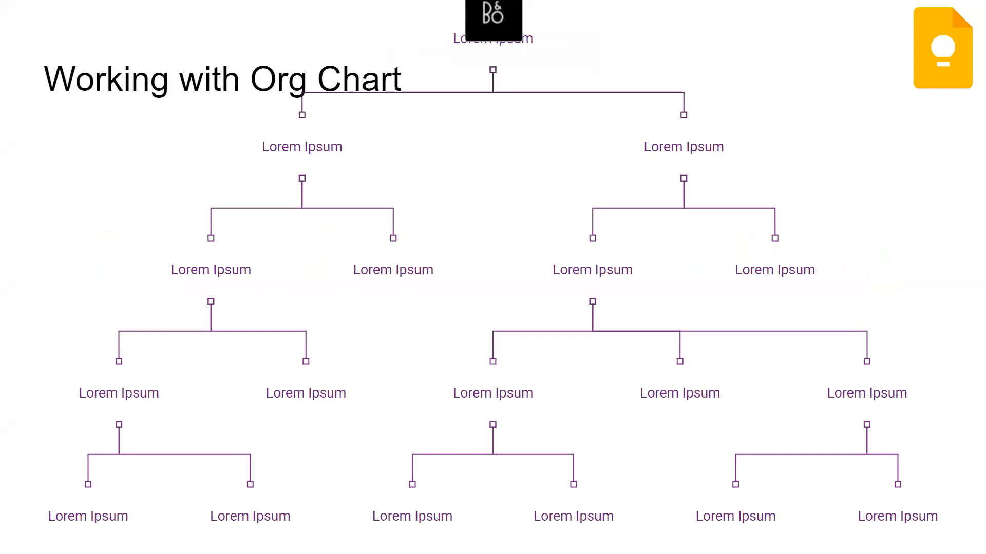
key("Escape")
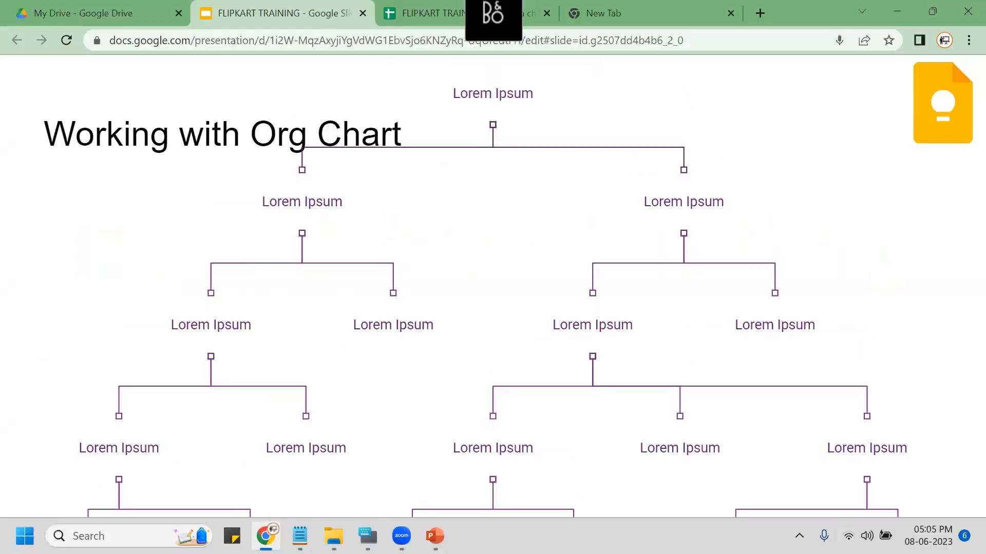
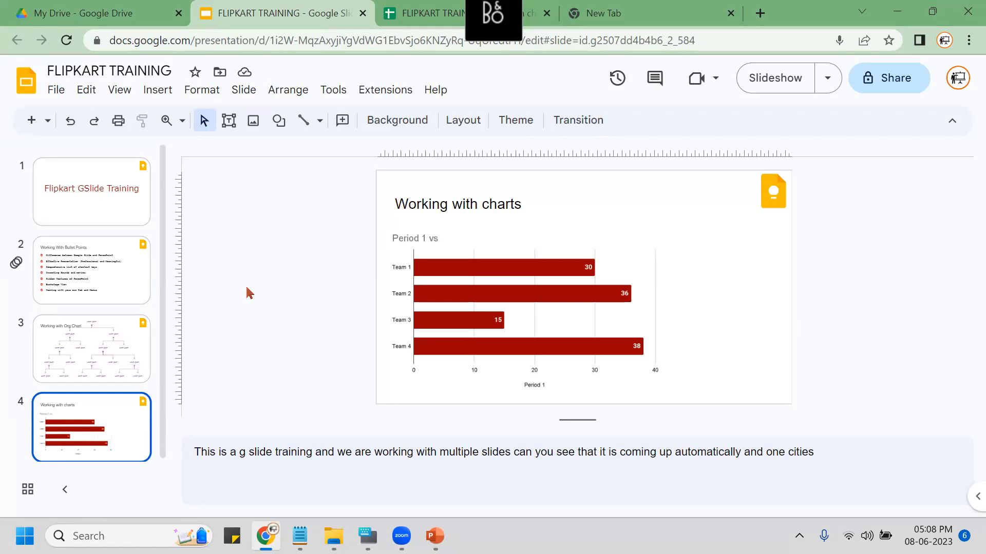
Show the Get add-ons and Manage add-ons entries under Extensions > Add-ons.
left_click(392, 91)
mouse_move(472, 115)
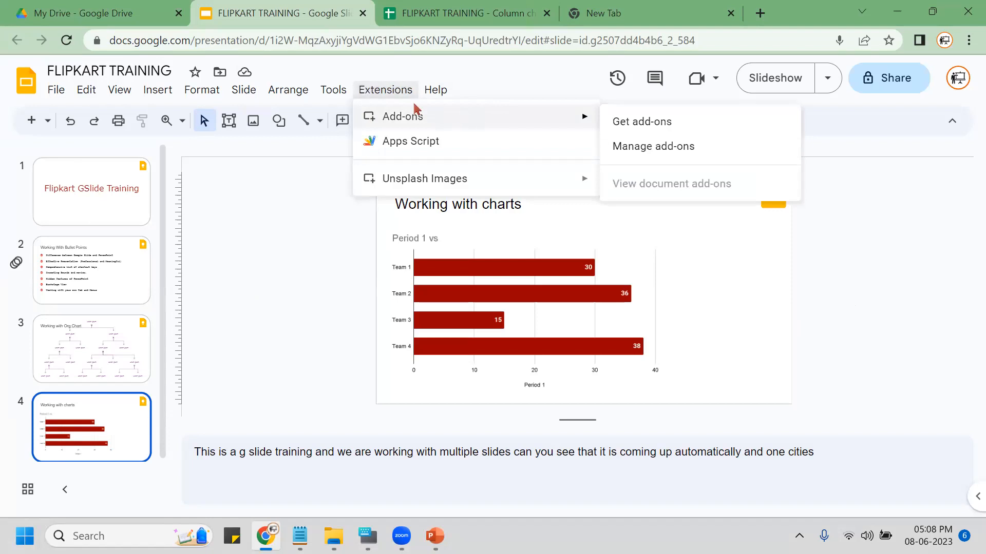
left_click(667, 123)
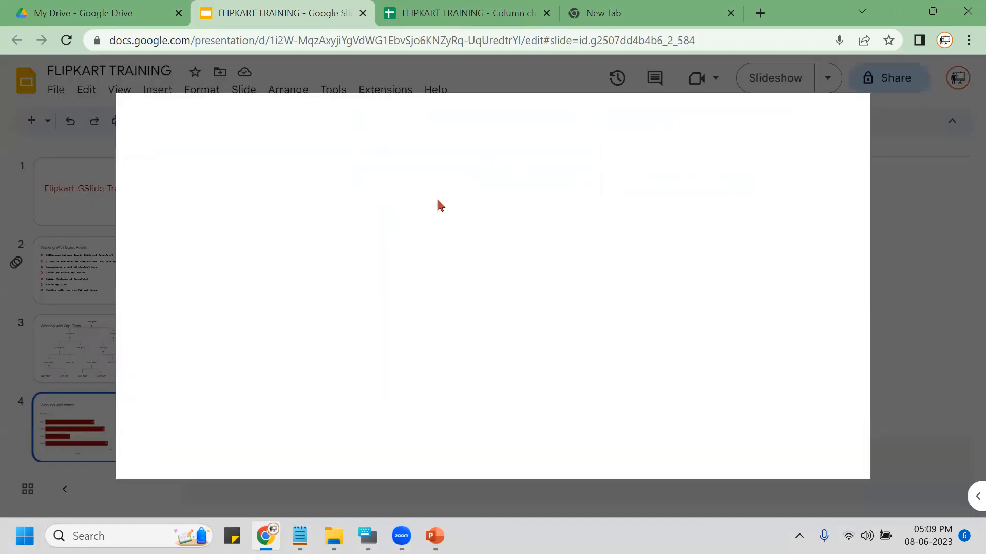
left_click(535, 110)
type("org chart")
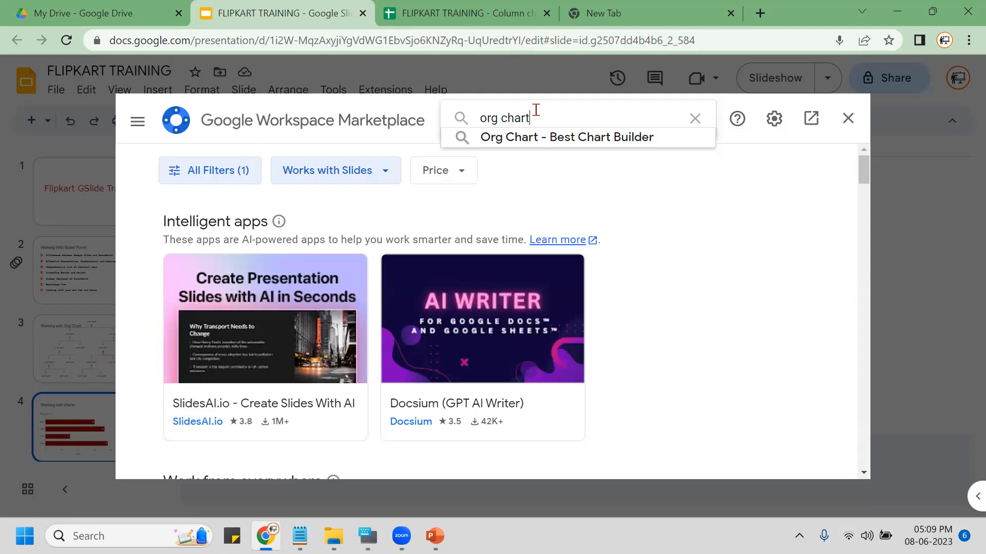
left_click(557, 136)
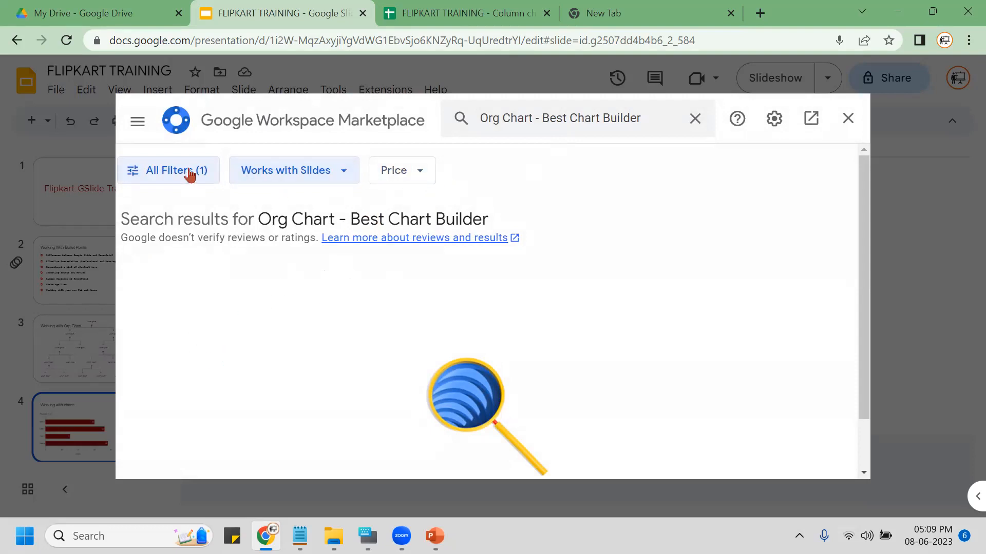
left_click(695, 119)
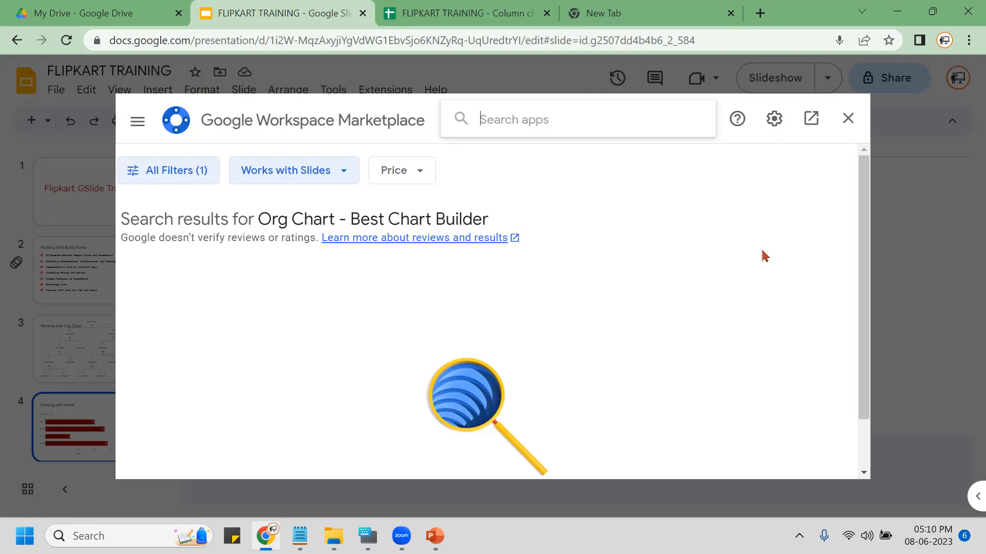
left_click(848, 119)
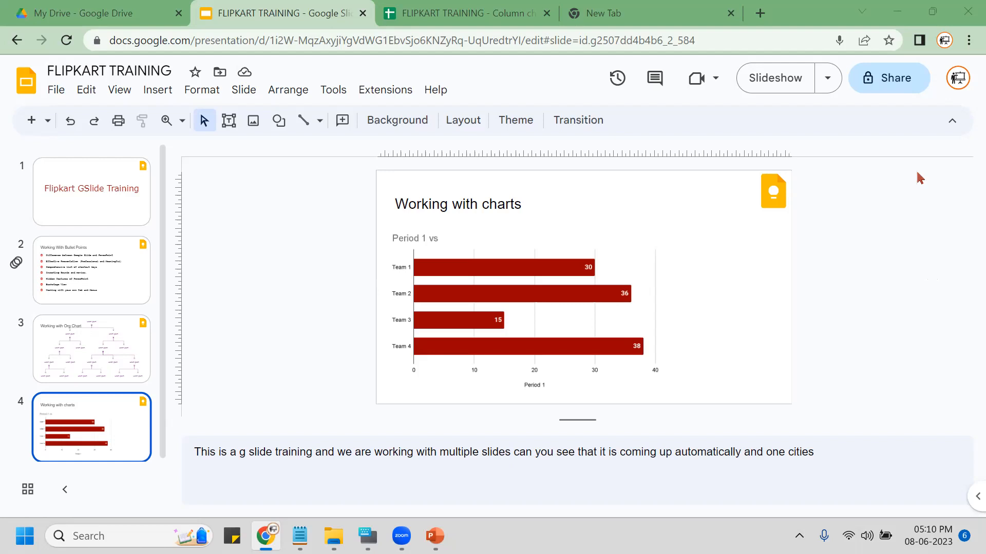
Go to the Working With Bullet Points slide and select all seven bullet lines.
left_click(97, 263)
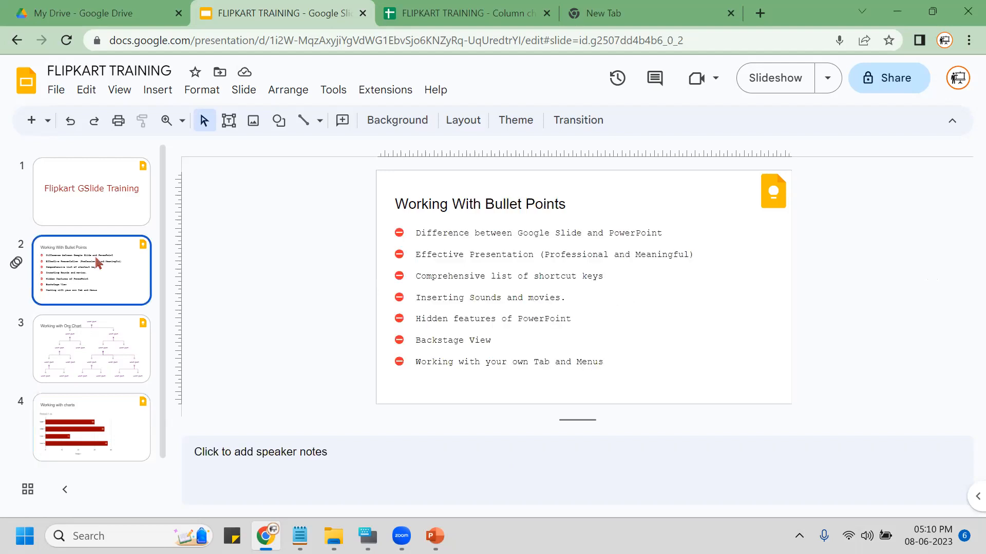
left_click(508, 264)
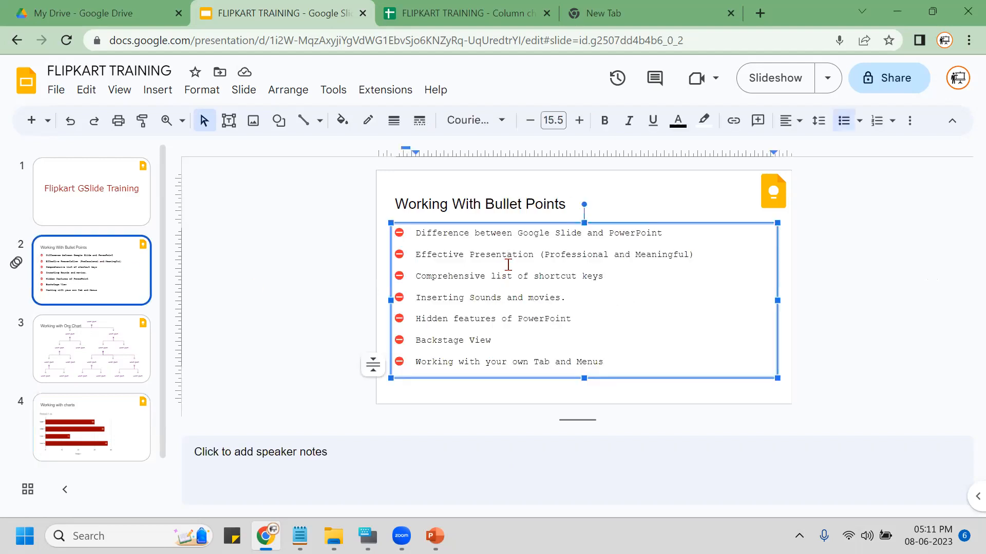
key("ctrl+a")
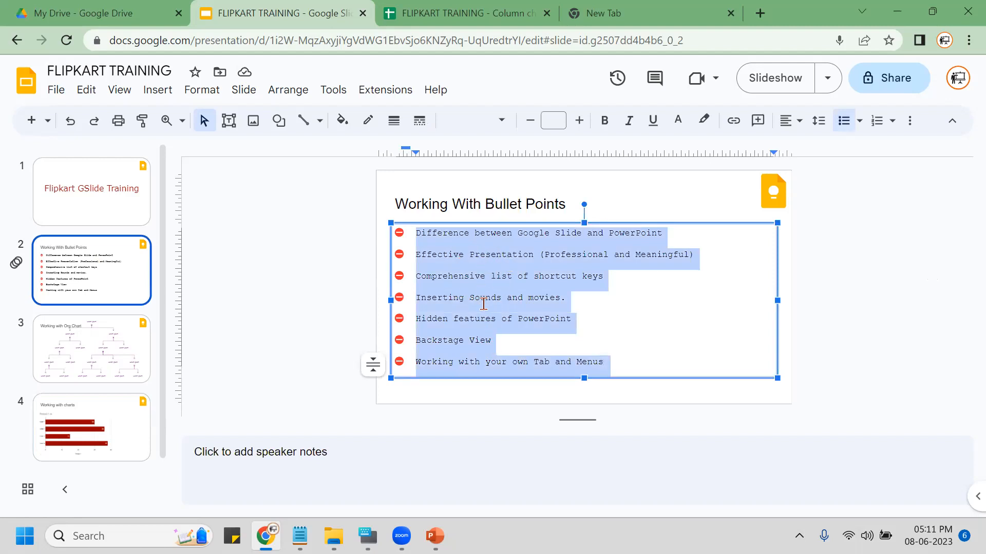
Check line and paragraph spacing, close it unchanged, deselect the text, then move to Google Drive.
left_click(193, 94)
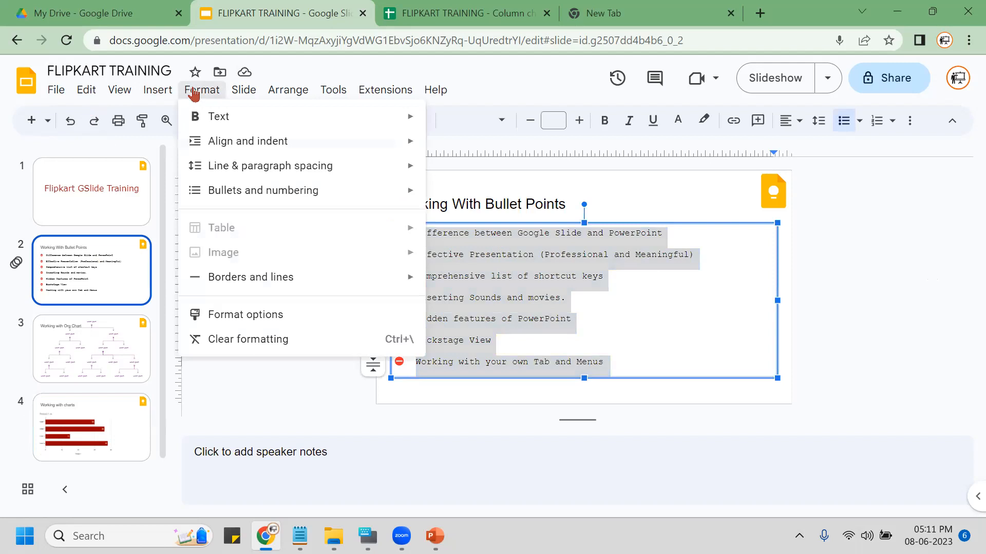
mouse_move(310, 174)
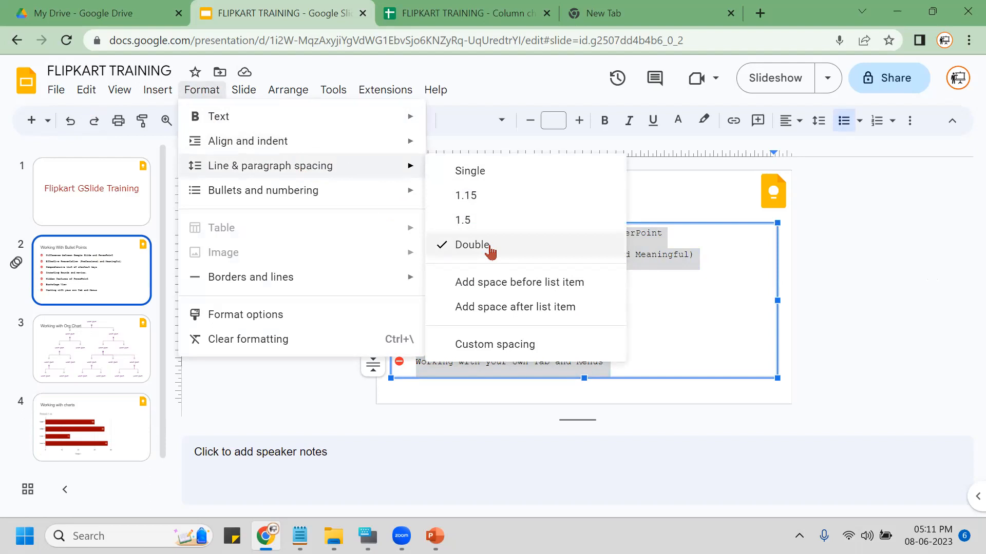
left_click(478, 71)
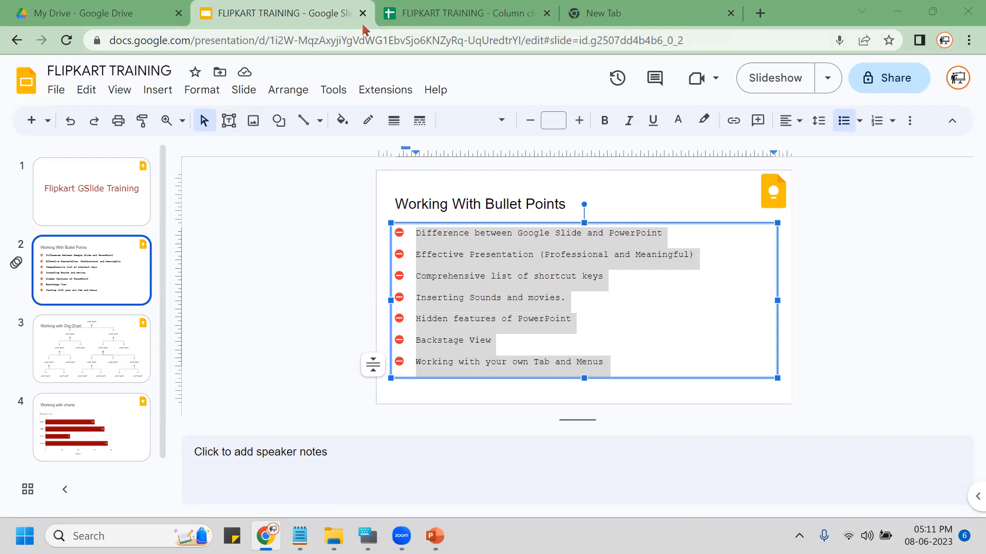
left_click(294, 235)
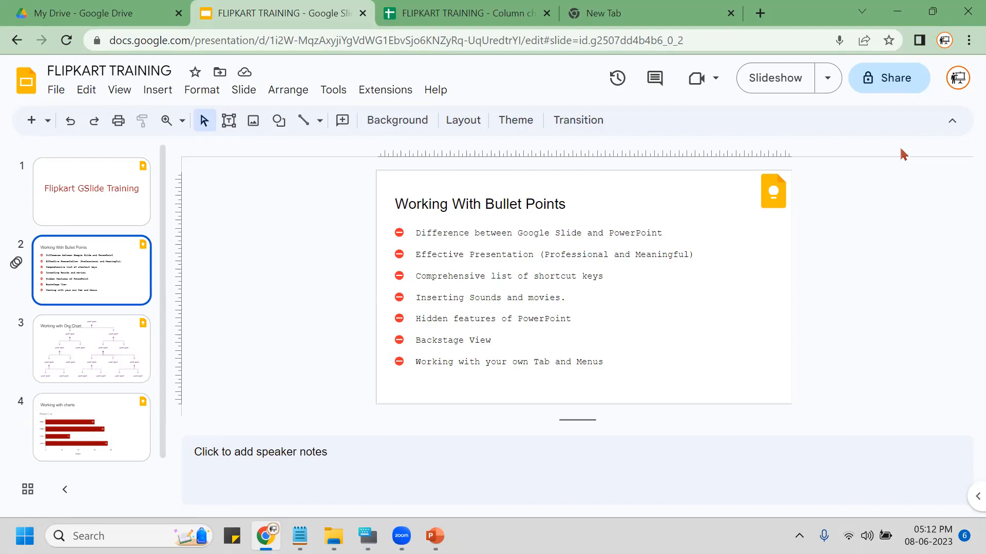
left_click(96, 10)
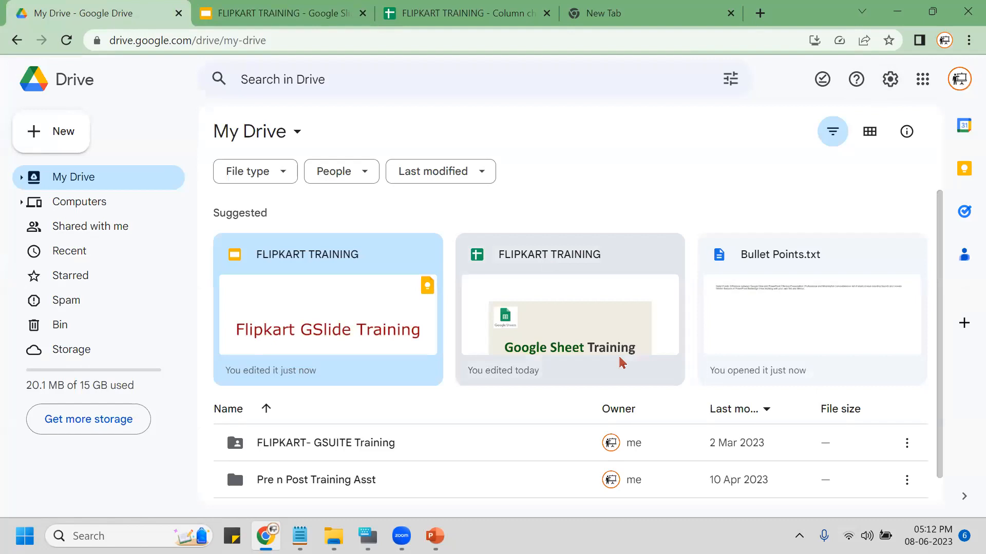
Open the FLIPKART TRAINING spreadsheet from Drive's Suggested files.
left_click(572, 317)
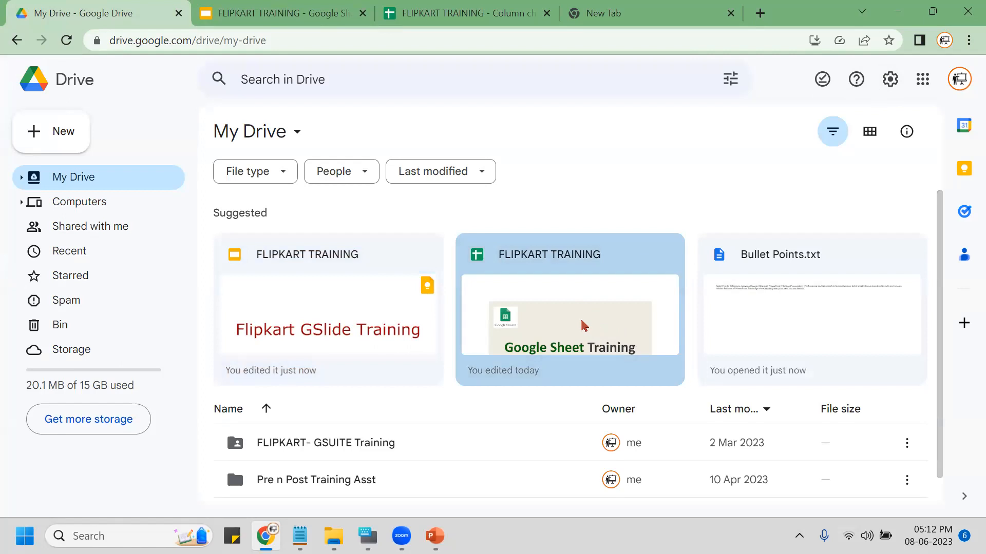
double_click(583, 325)
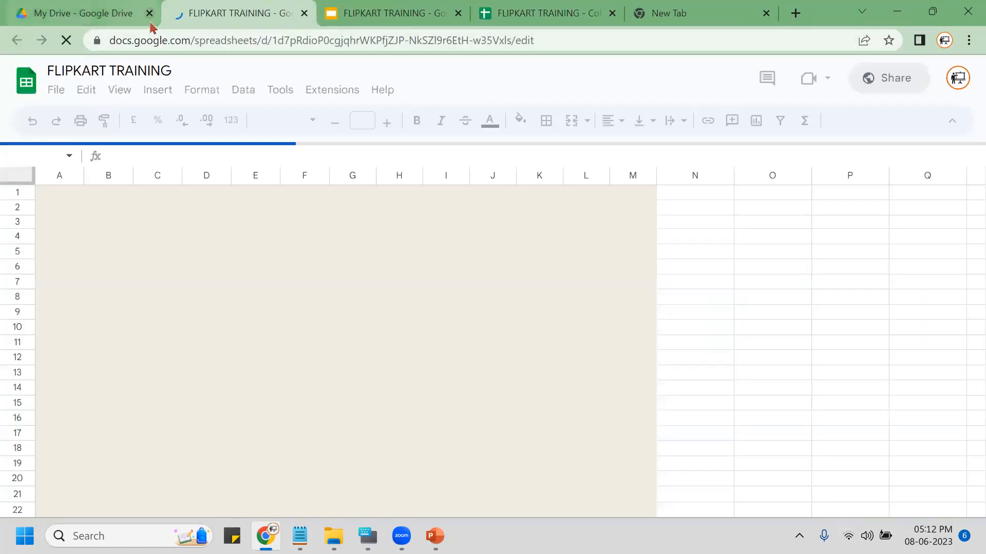
Close the Google Drive and Slides tabs and bring up the Lookup sheet.
left_click(149, 13)
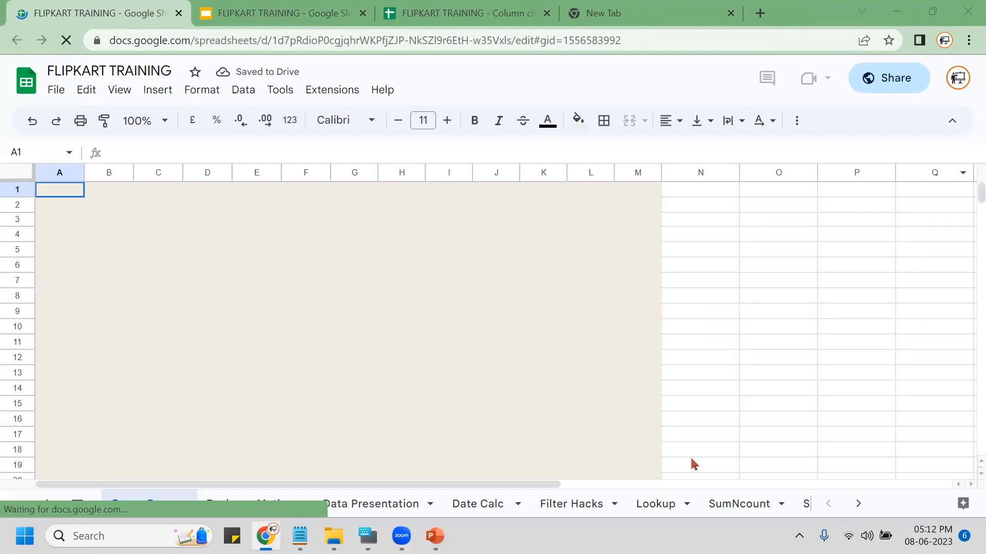
left_click(654, 503)
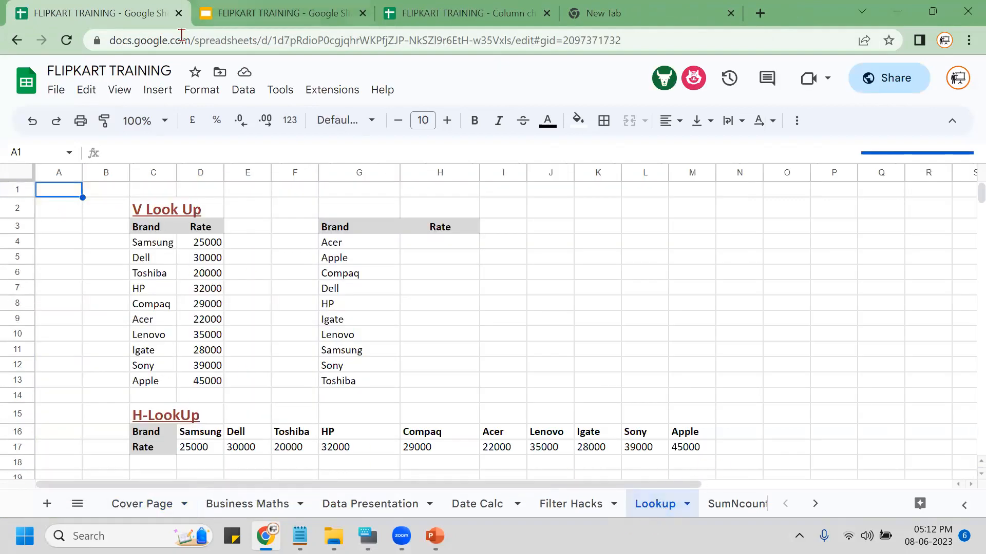
left_click(277, 13)
left_click(362, 13)
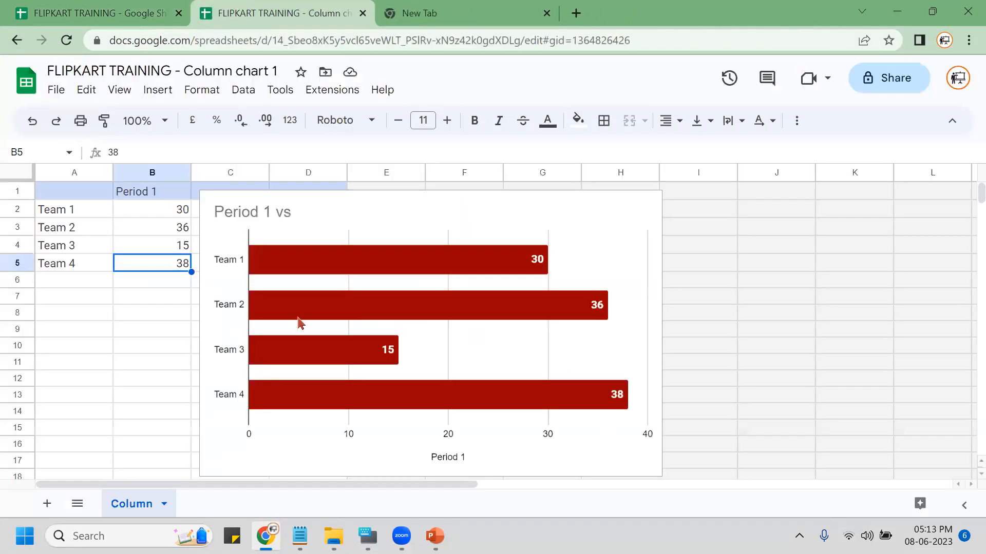
Delete the bar chart in Column chart 1, then return to the spreadsheet with the Lookup tables.
left_click(416, 208)
key("Delete")
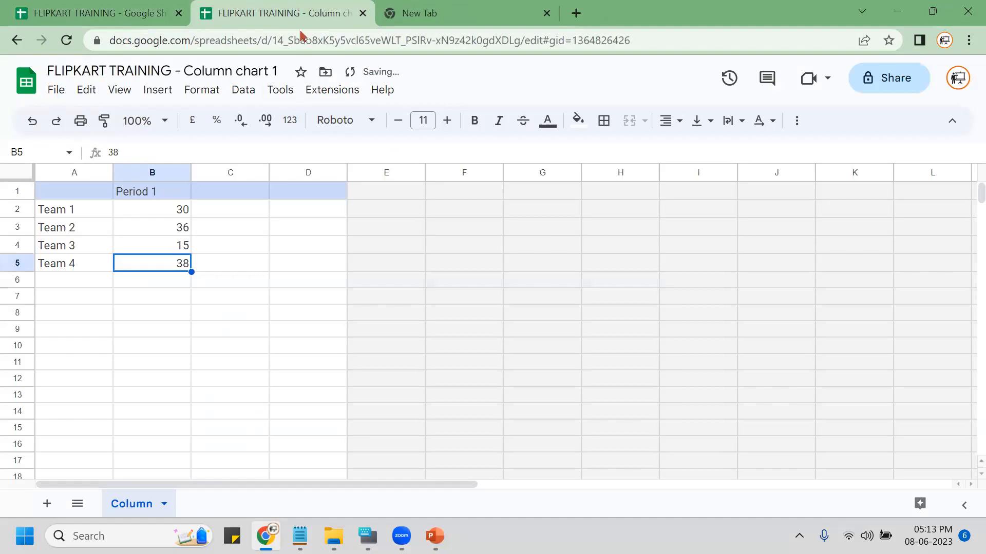
left_click(431, 245)
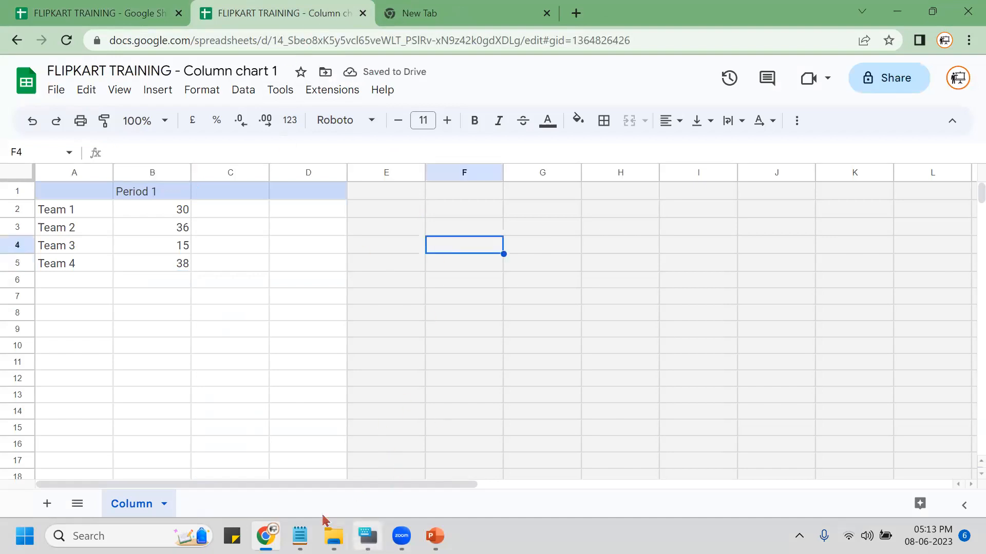
left_click(117, 3)
left_click(221, 5)
left_click(117, 3)
left_click(222, 5)
left_click(117, 8)
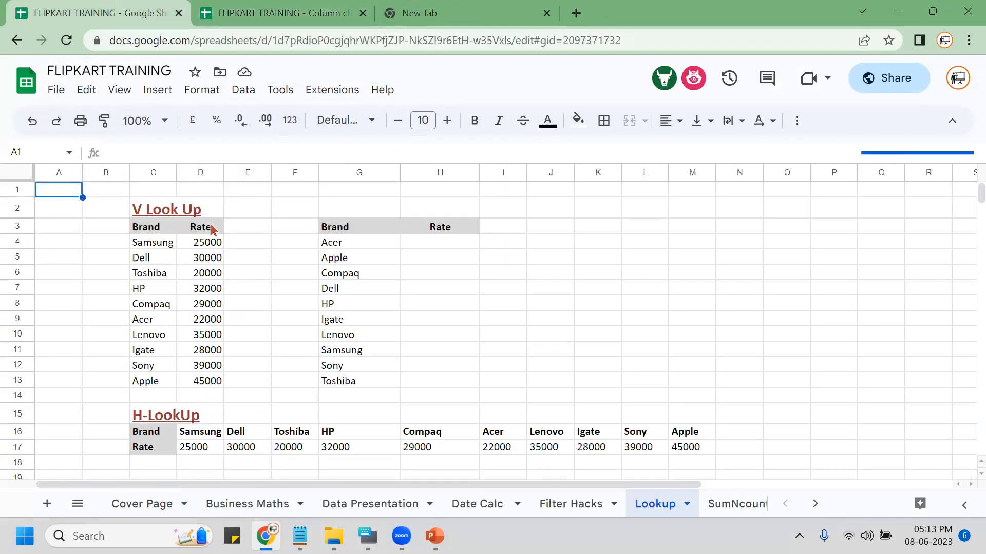
Copy the Brand and Rate table from the Lookup sheet.
left_click(154, 225)
left_click_drag(147, 228, 198, 381)
left_click_drag(368, 229, 358, 307)
key("ctrl+c")
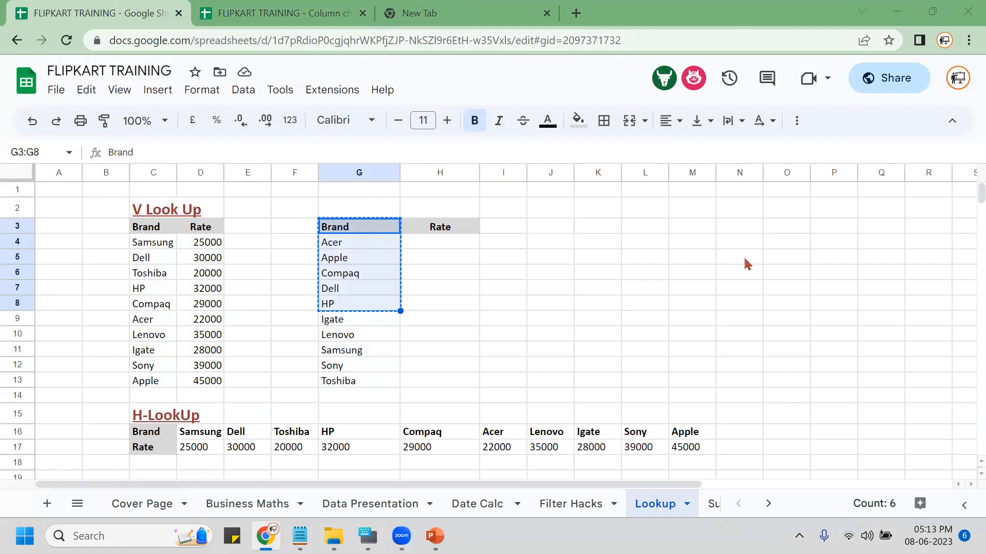
Paste the brands into E2 of Column chart 1 and add a 'rate' header in F2.
left_click(297, 11)
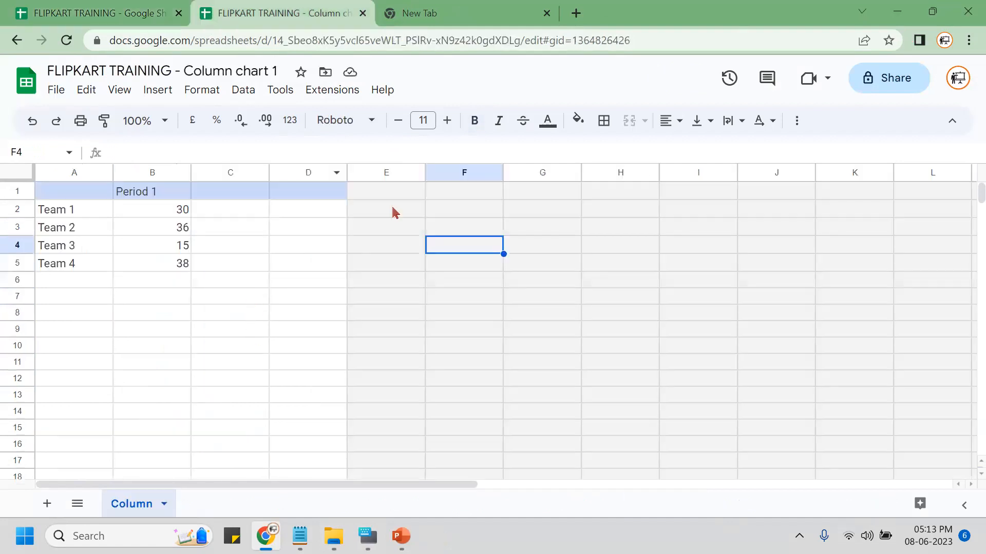
left_click(402, 211)
key("ctrl+v")
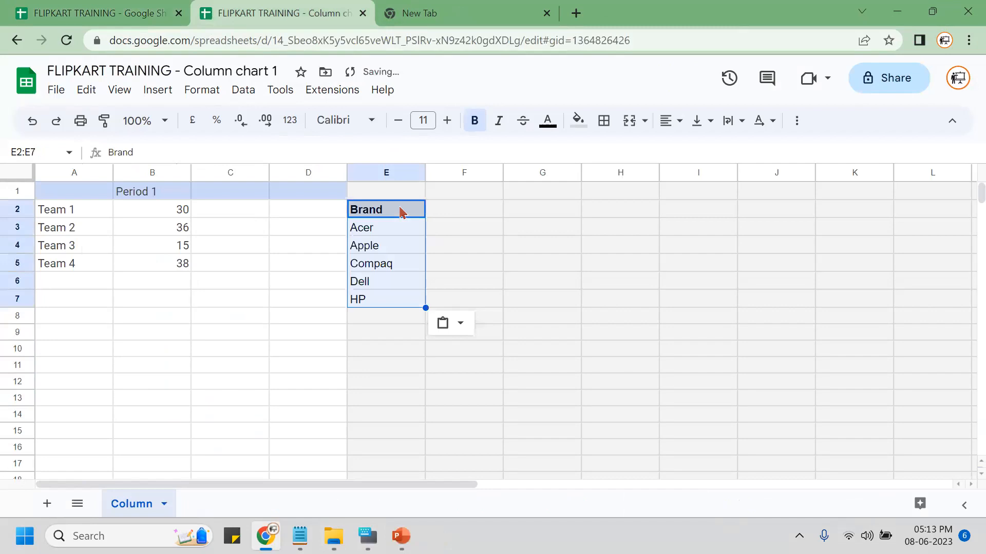
left_click(495, 214)
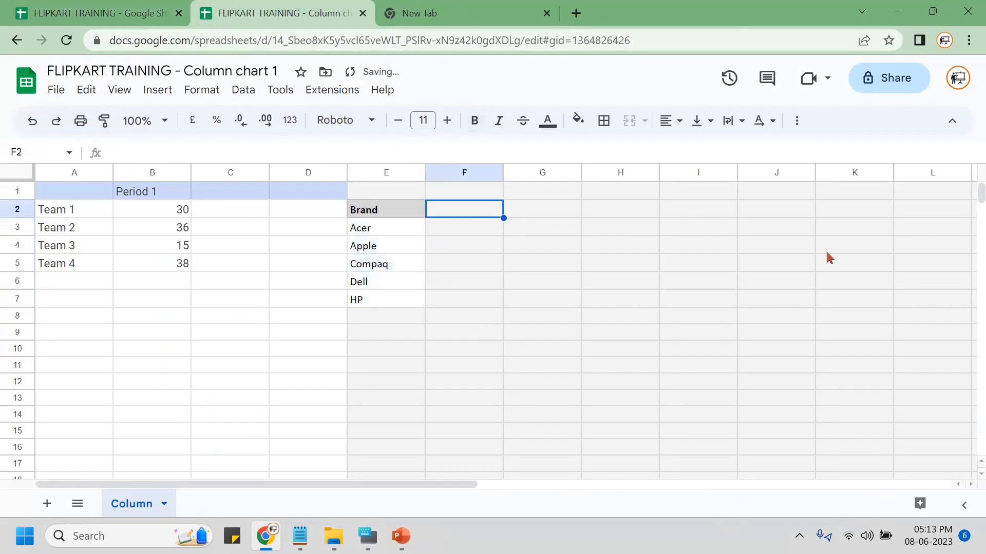
type("rate")
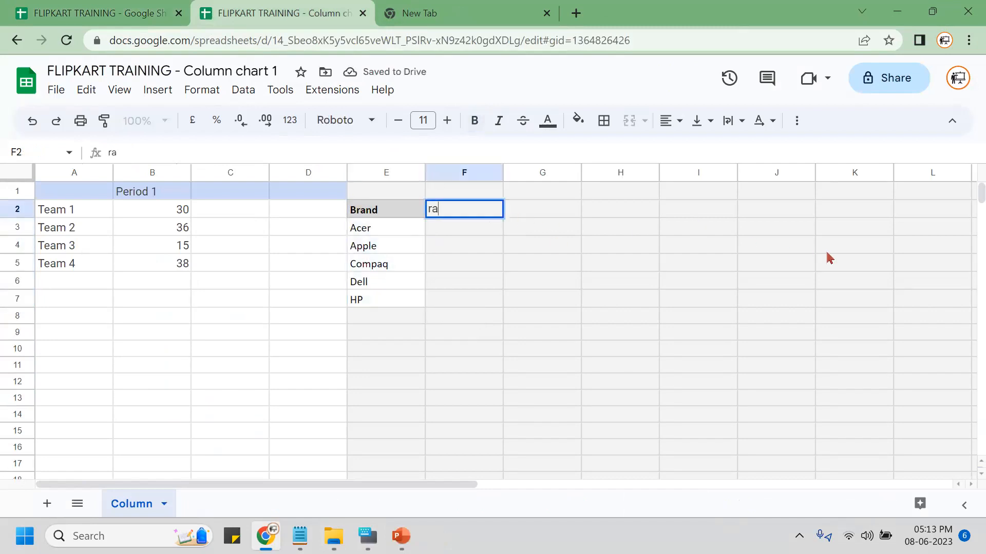
key("Return")
key("Up")
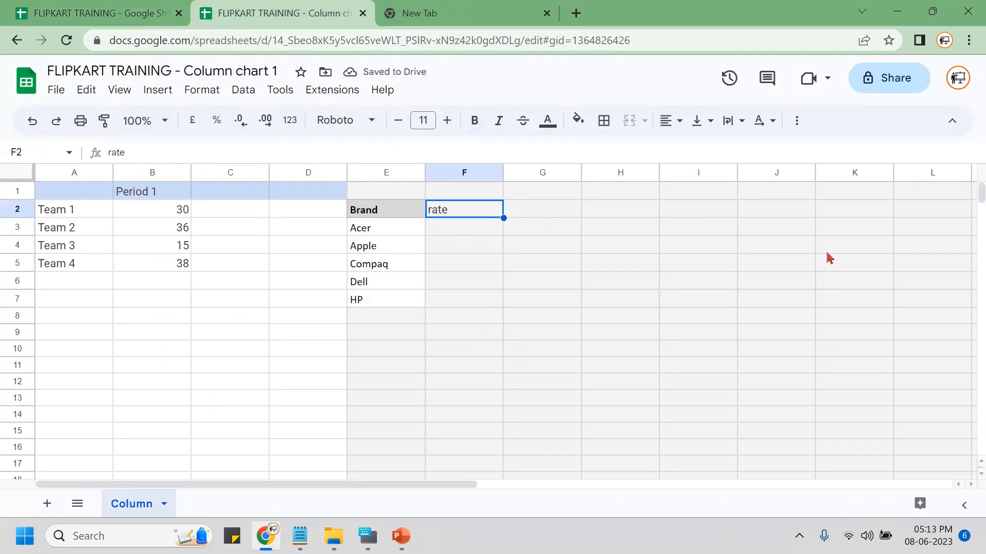
left_click(547, 13)
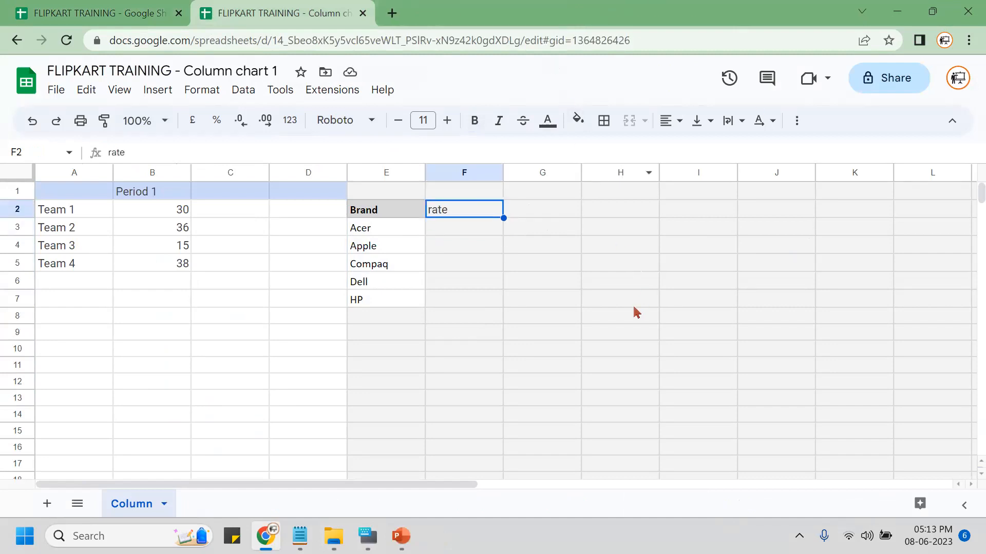
Start an =importrange formula in H3, cancel it, and return to the Lookup spreadsheet.
left_click(469, 232)
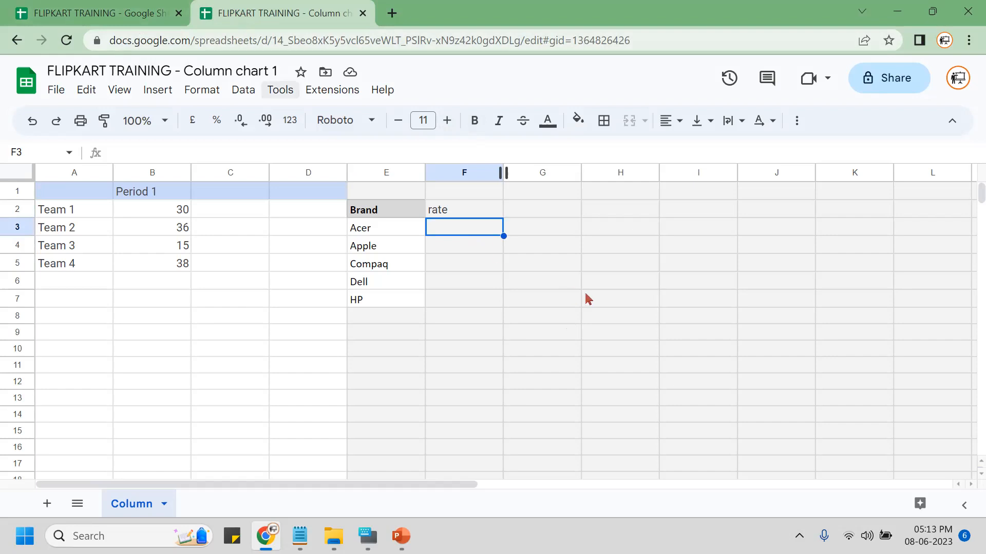
left_click(622, 224)
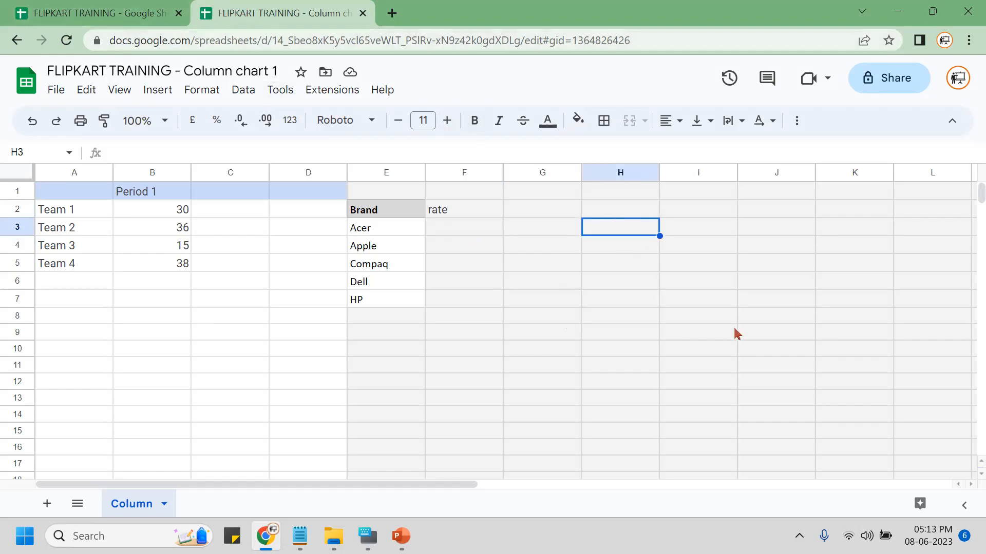
type("=import")
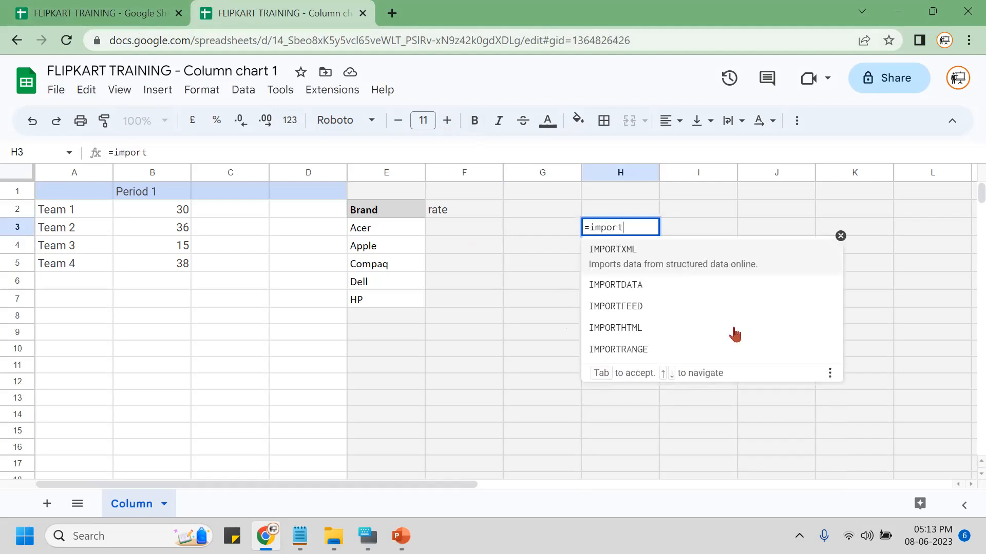
type("range")
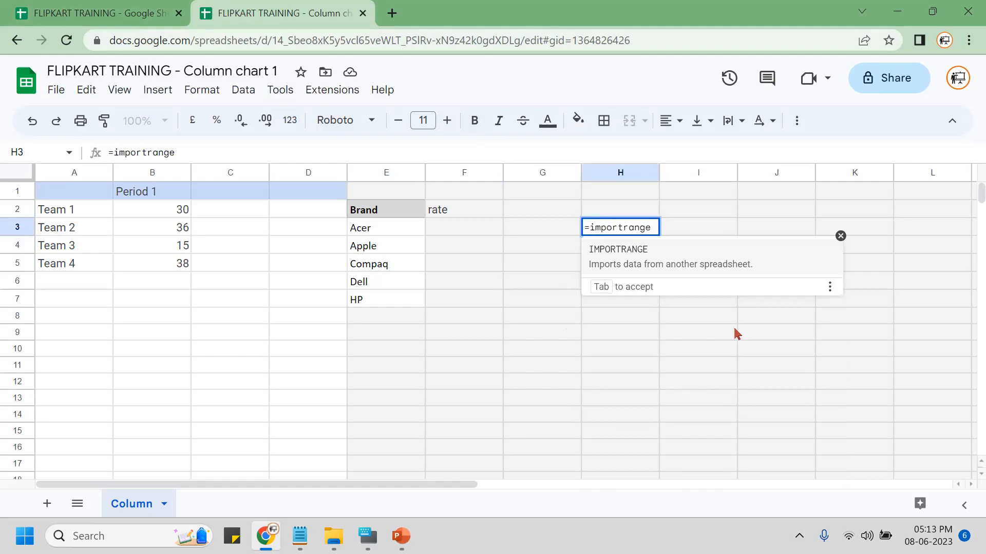
key("Escape")
key("Escape")
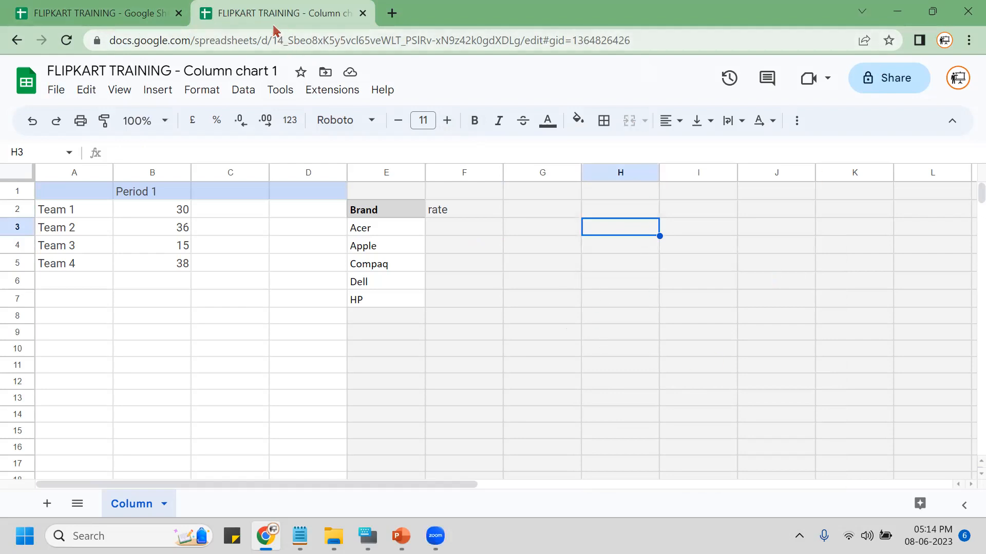
left_click(109, 19)
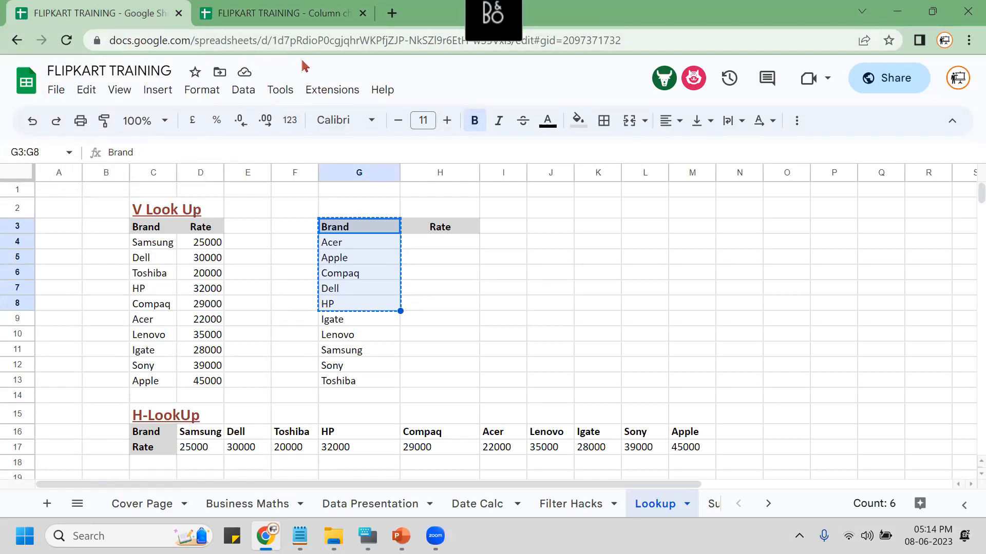
Select the source spreadsheet's ID after /d/ in the web address, then return to Column chart 1.
left_click(268, 41)
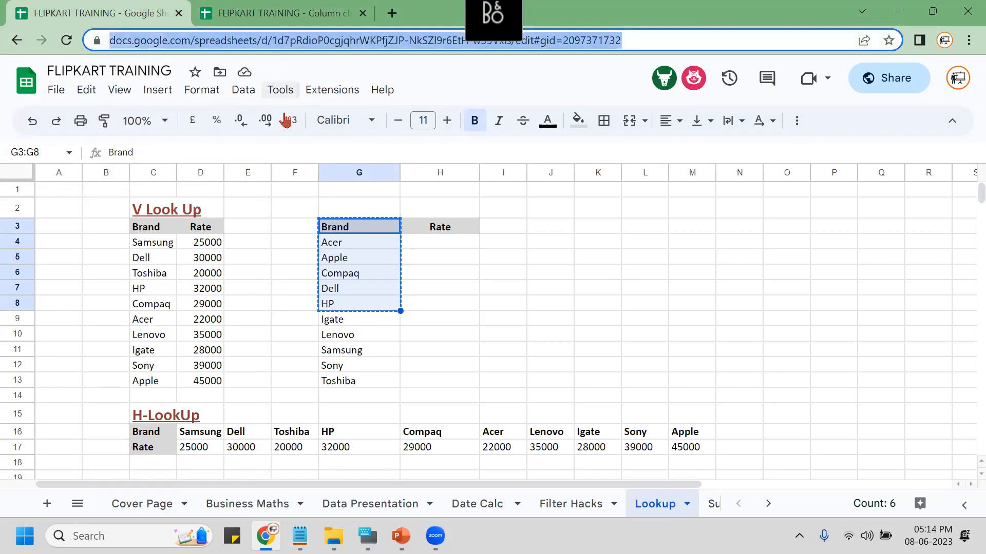
left_click(272, 41)
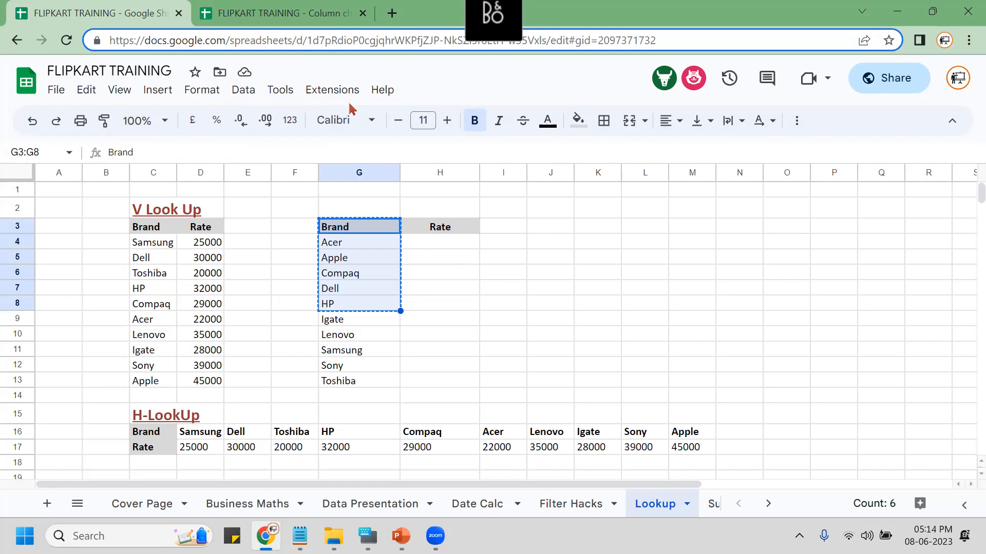
left_click_drag(308, 41, 546, 40)
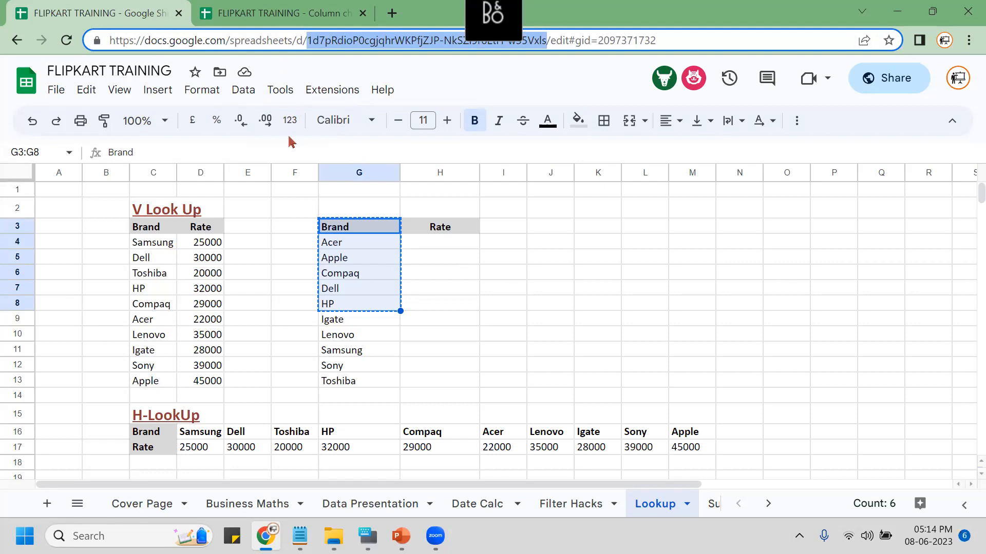
left_click(251, 14)
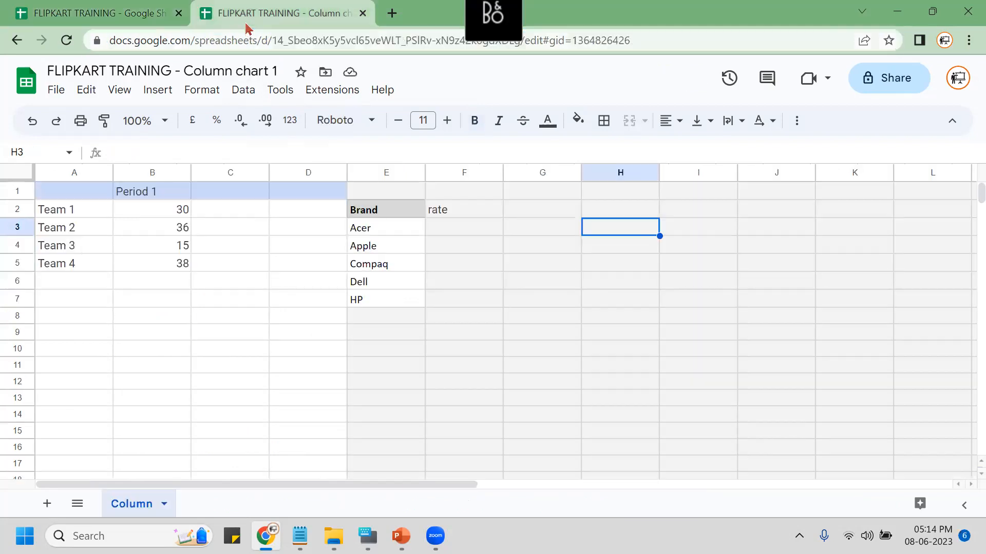
Begin the import formula in H2, backing out of a mistyped =im[prtrange entry.
left_click(449, 232)
left_click(618, 211)
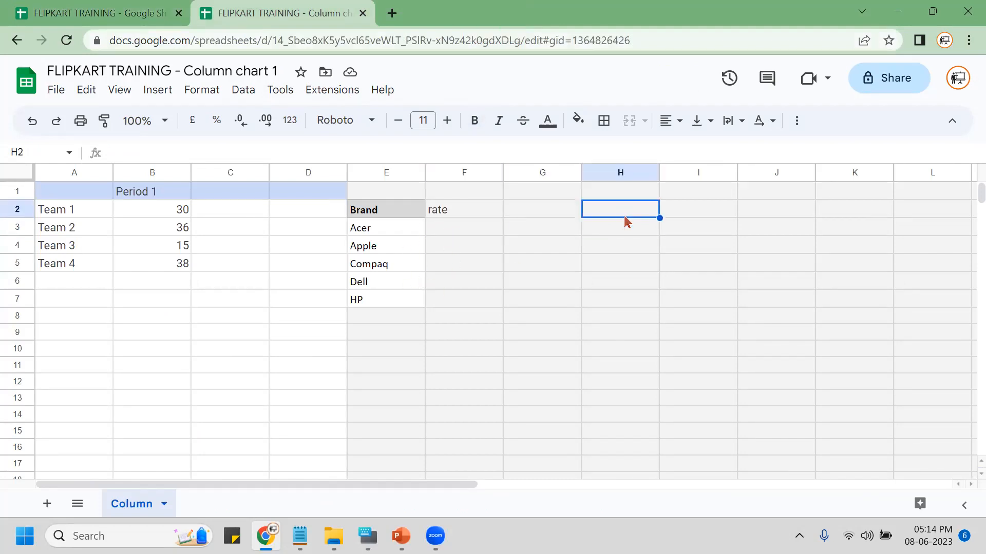
type("=")
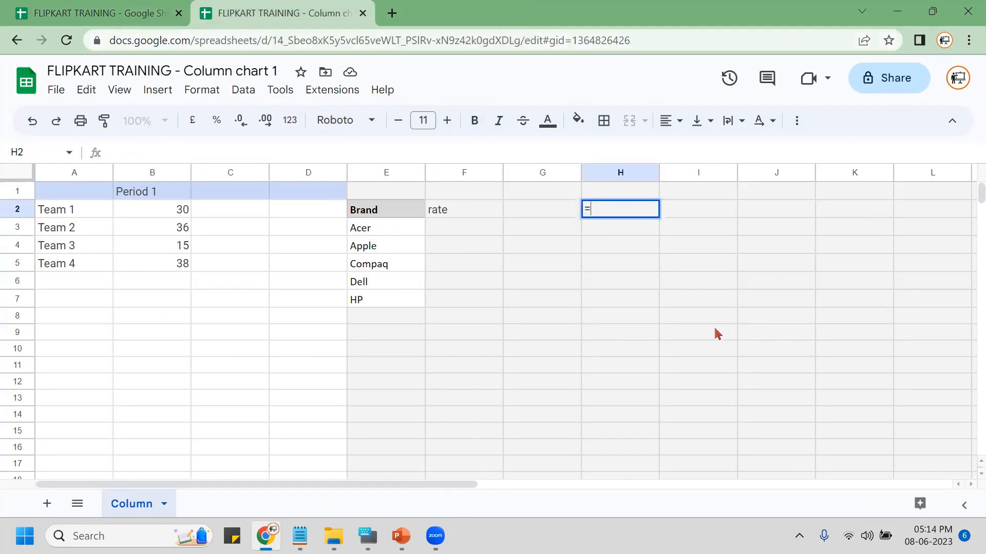
type("im[prtrange")
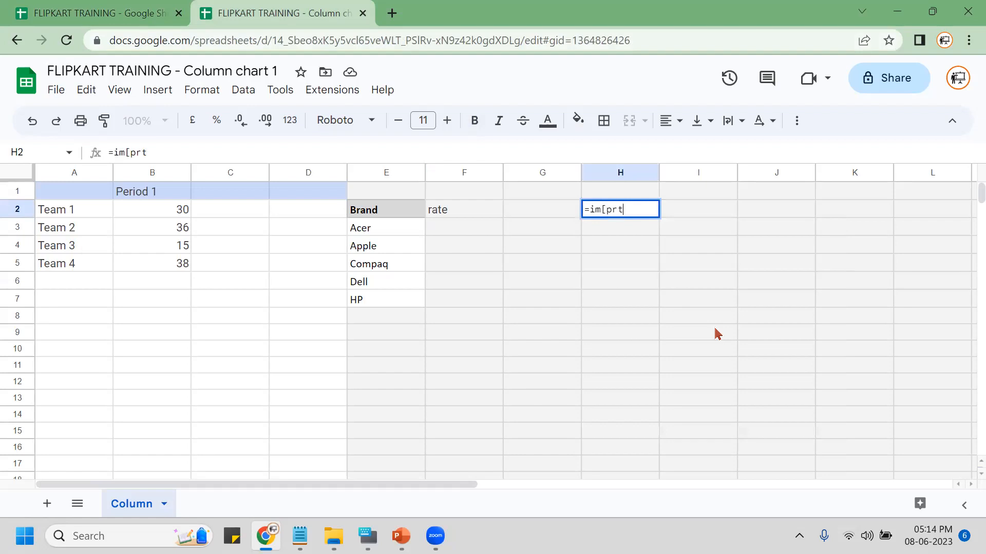
key("Tab")
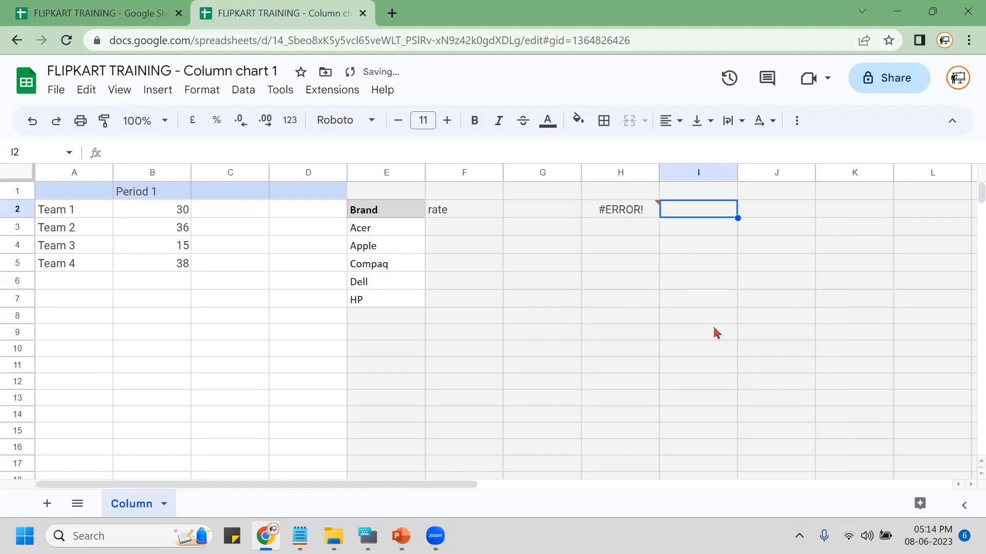
key("Left")
Enter =IMPORTRANGE with the pasted spreadsheet ID and "LOOKUP!C3:D14" in H2.
type("=importra")
key("Tab")
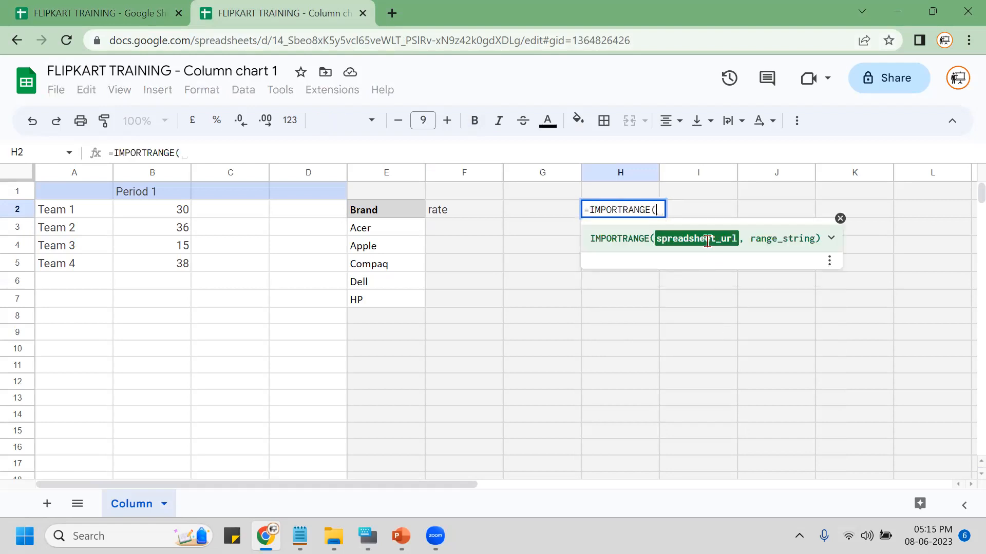
type("\"")
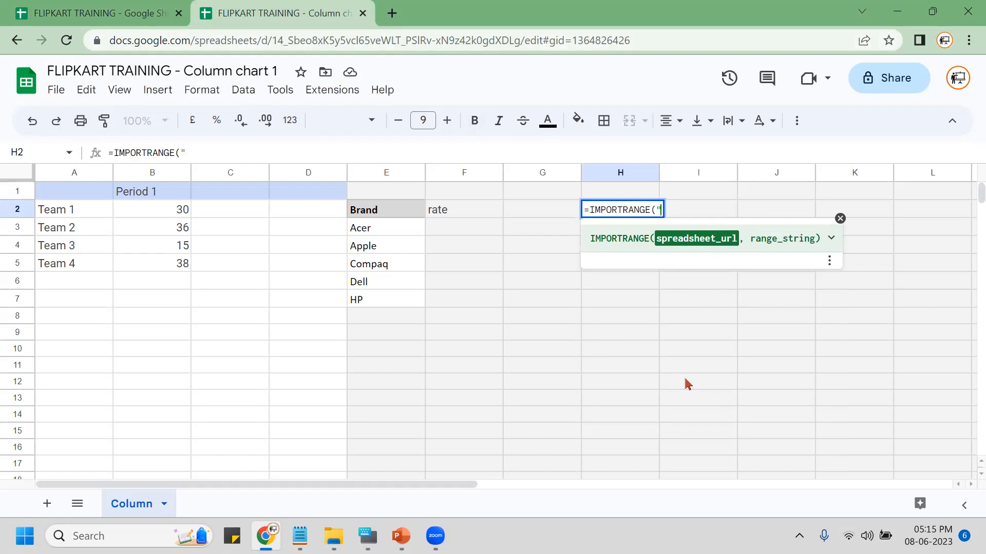
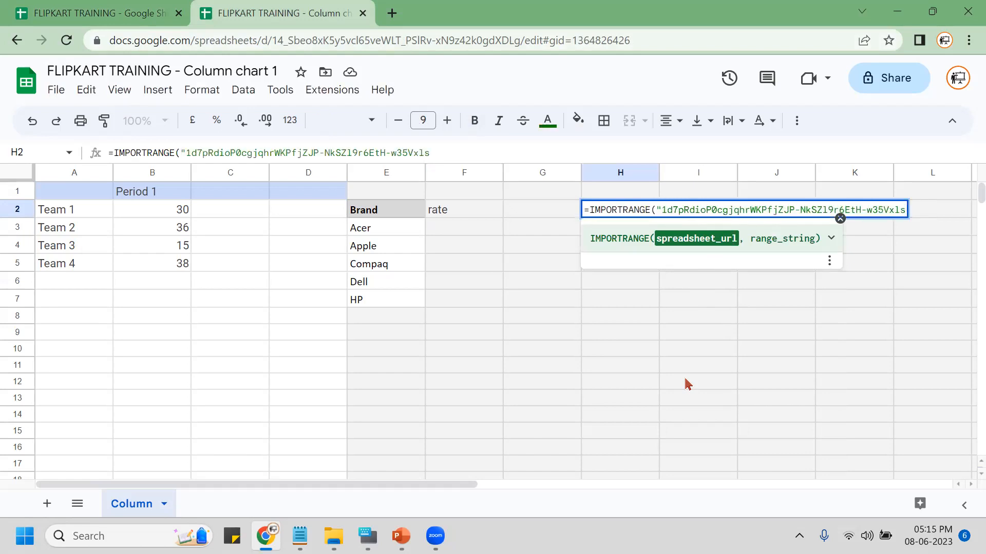
type("\",")
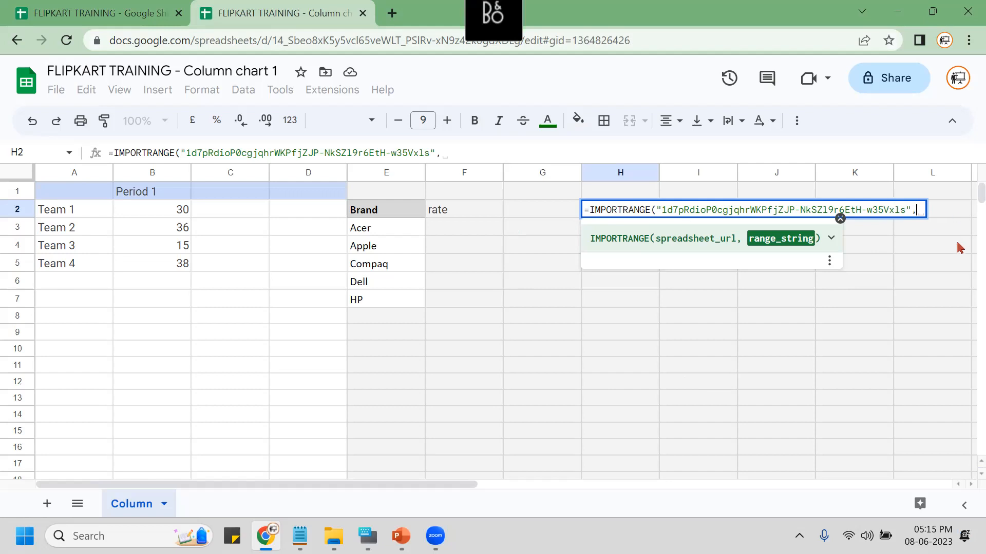
type("\"")
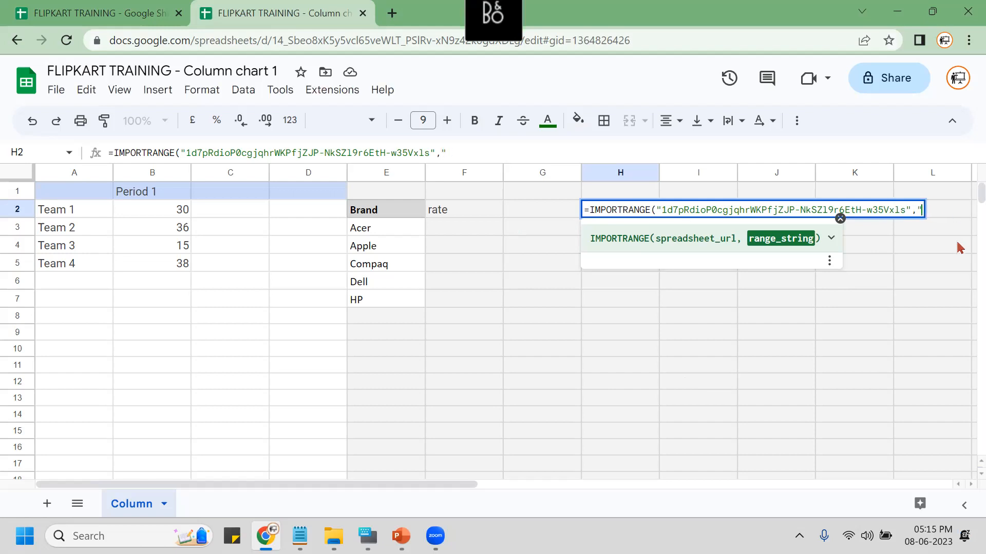
type("LOOKUP")
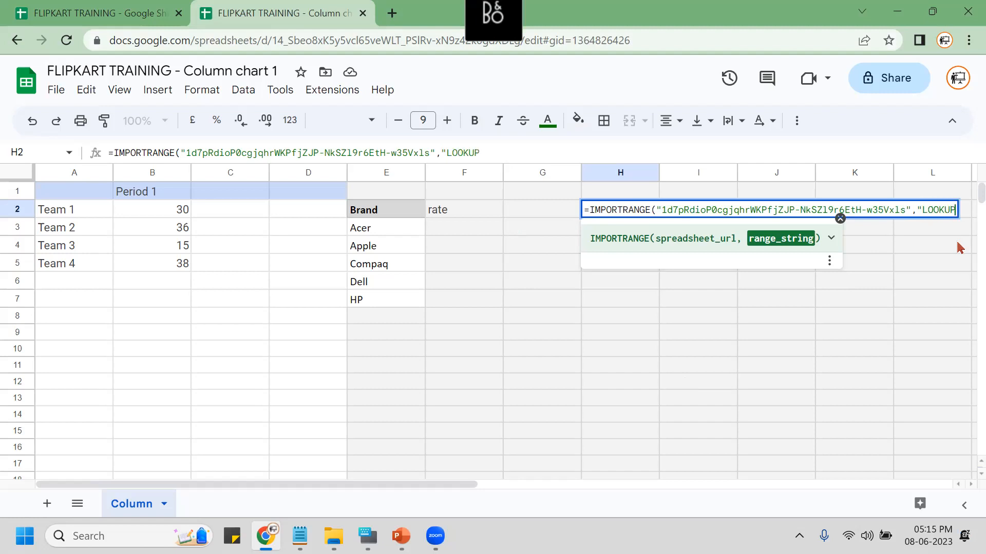
type("!")
type("C3:D1")
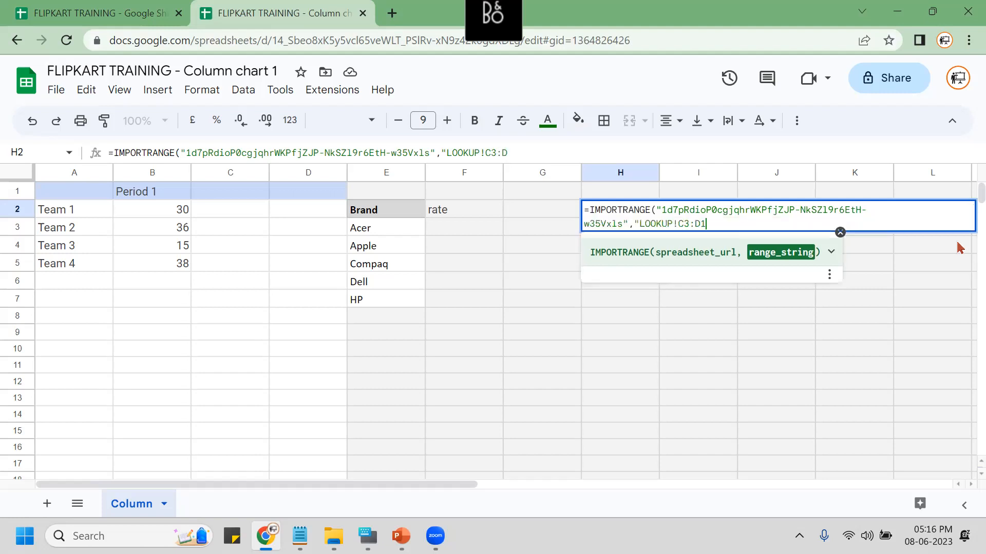
type("4\")")
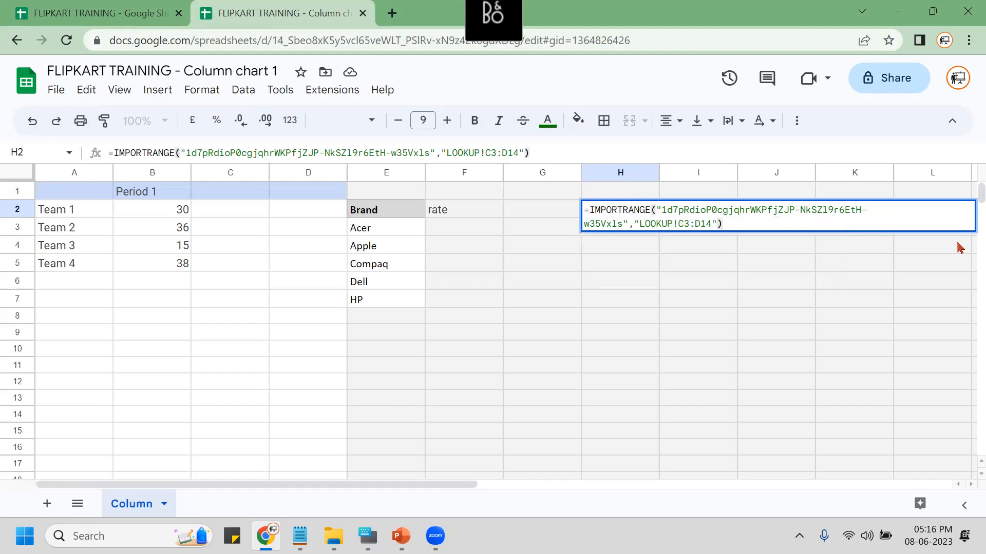
key("Return")
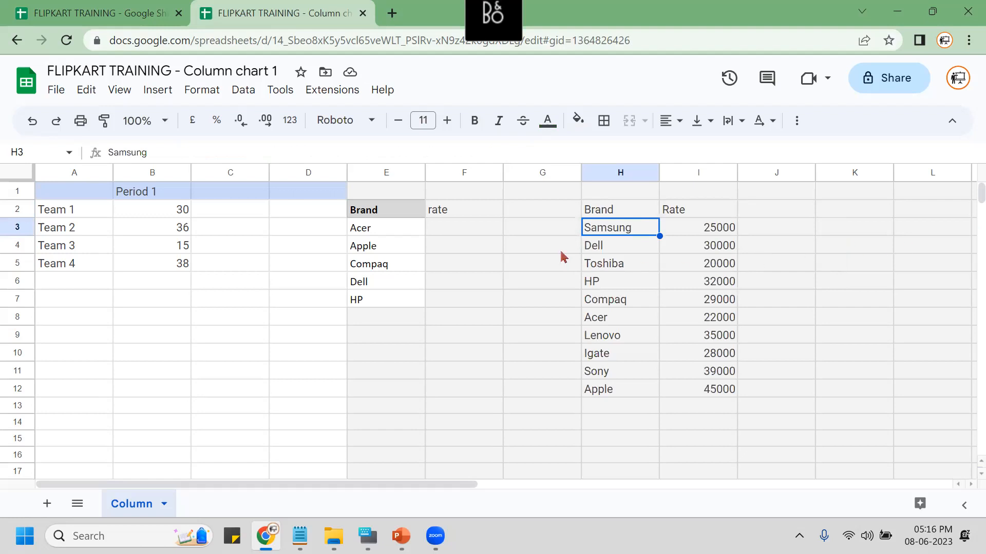
left_click(614, 215)
double_click(614, 214)
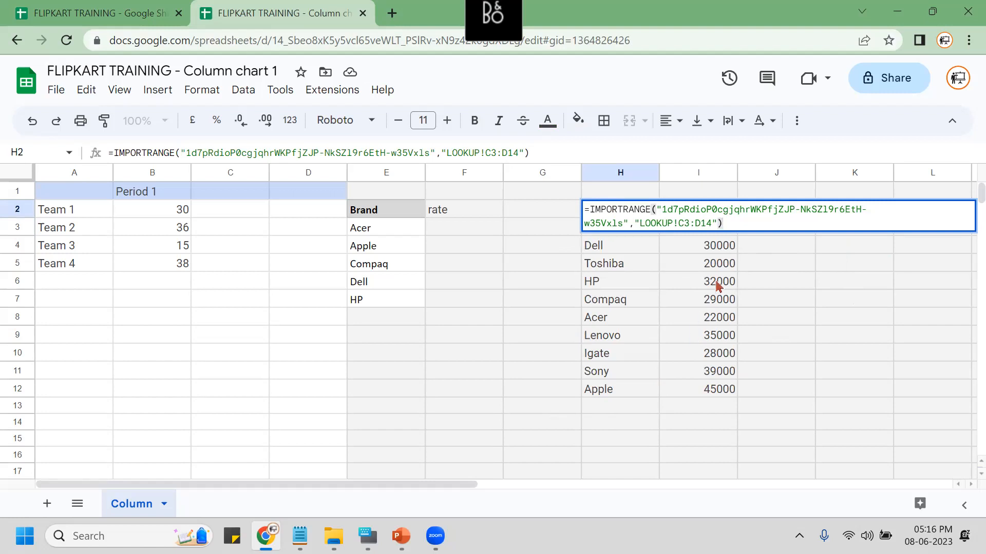
left_click_drag(732, 222, 594, 219)
key("ctrl+c")
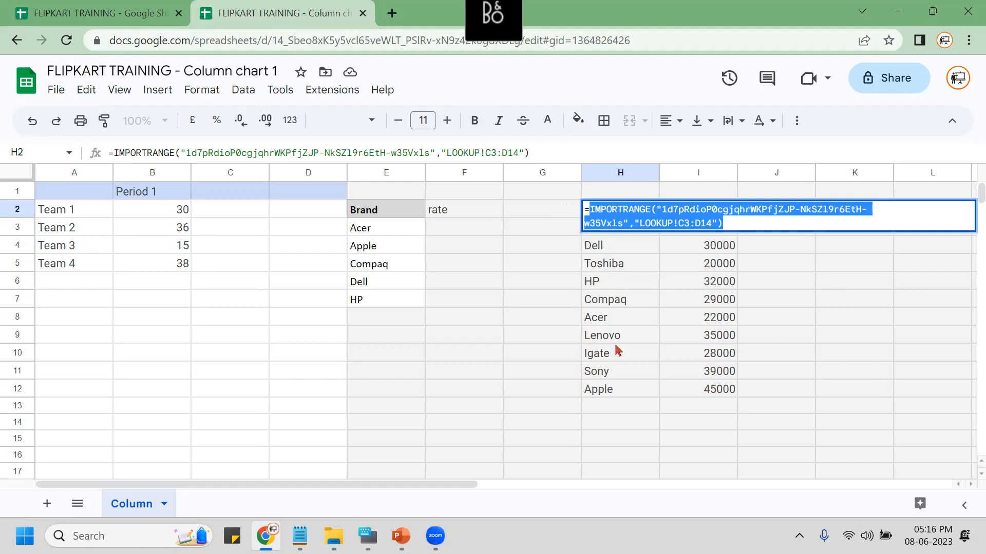
key("Escape")
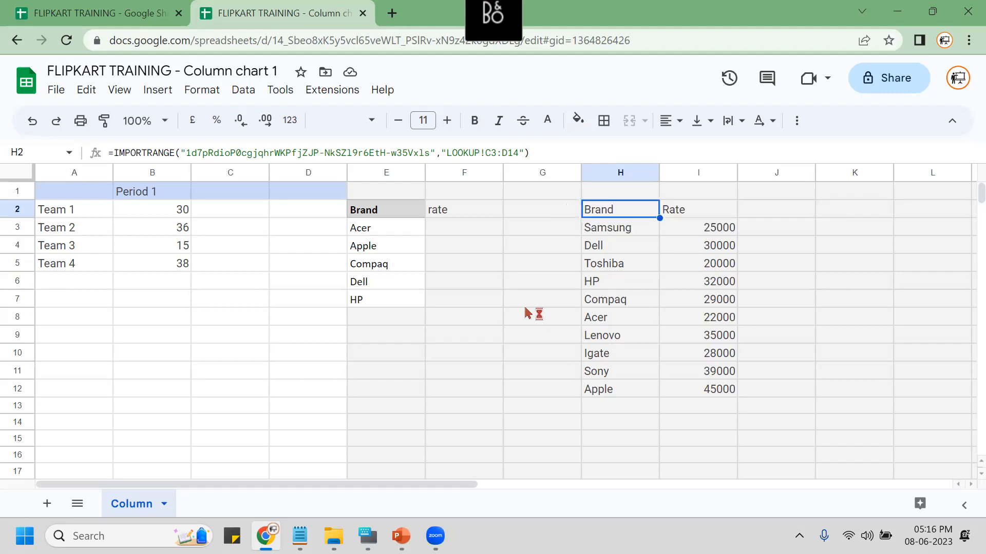
left_click(458, 233)
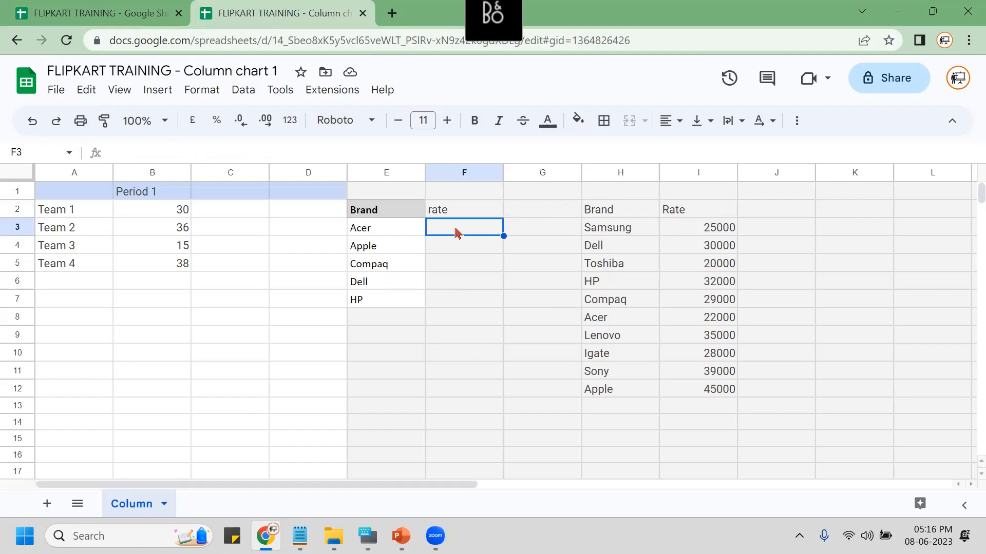
In F3 enter =VLOOKUP(E3, IMPORTRANGE(ID,"LOOKUP!C3:D14"),2,0) to get Acer's rate of 22000.
type("=VLOOKUP(")
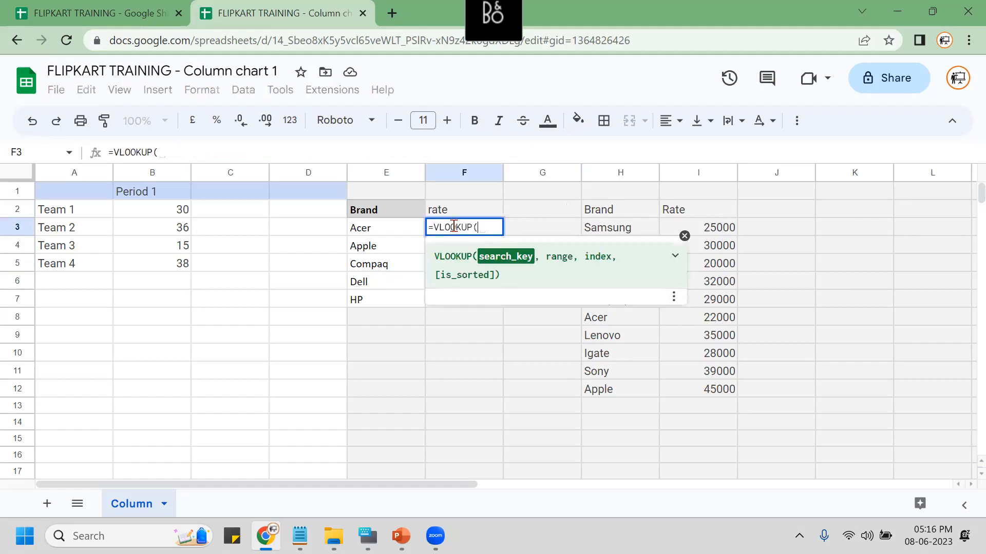
left_click(373, 229)
type(",")
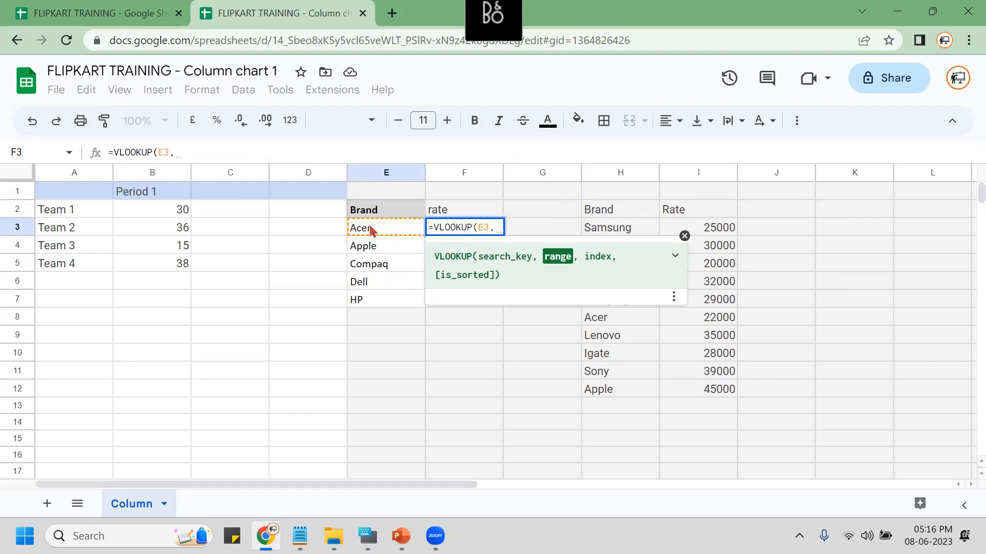
key("ctrl+v")
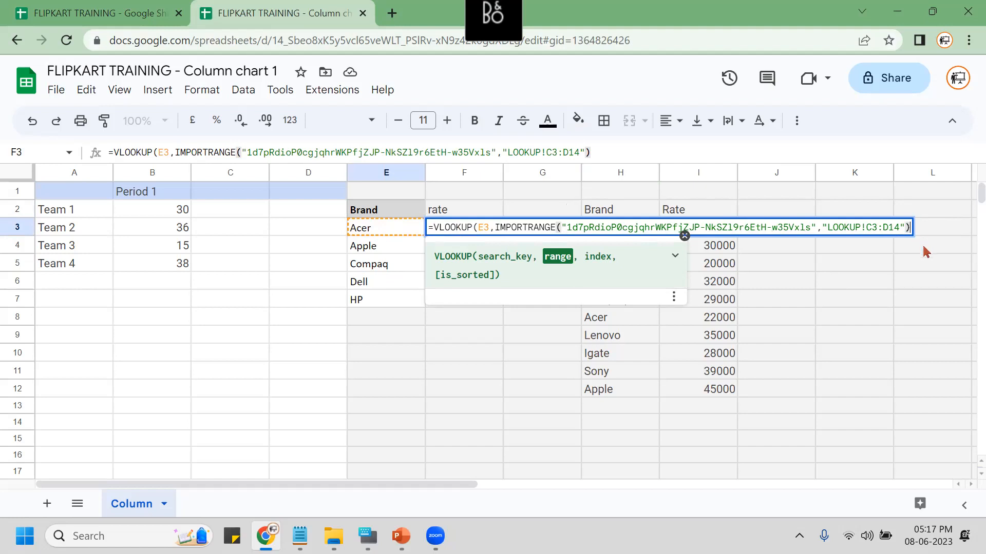
type(",")
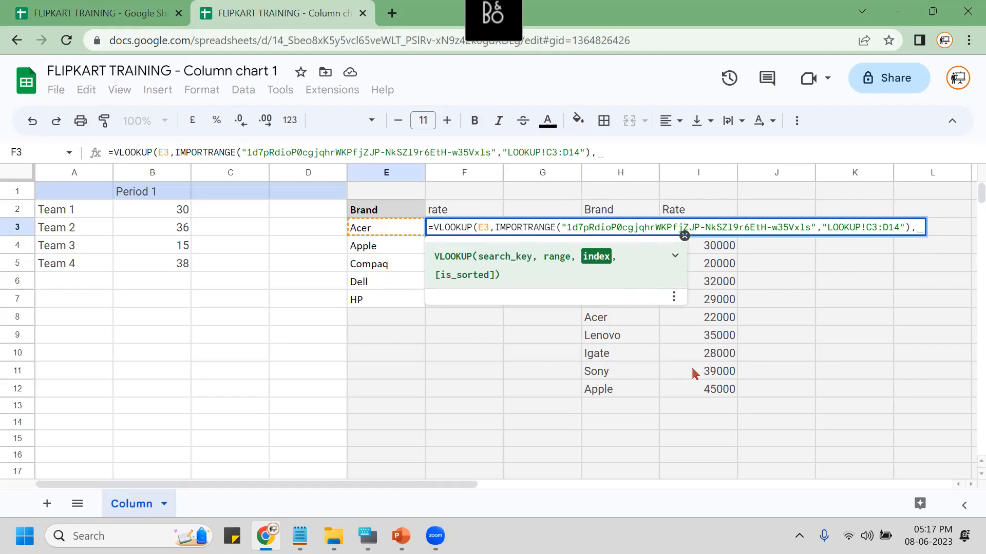
type("2")
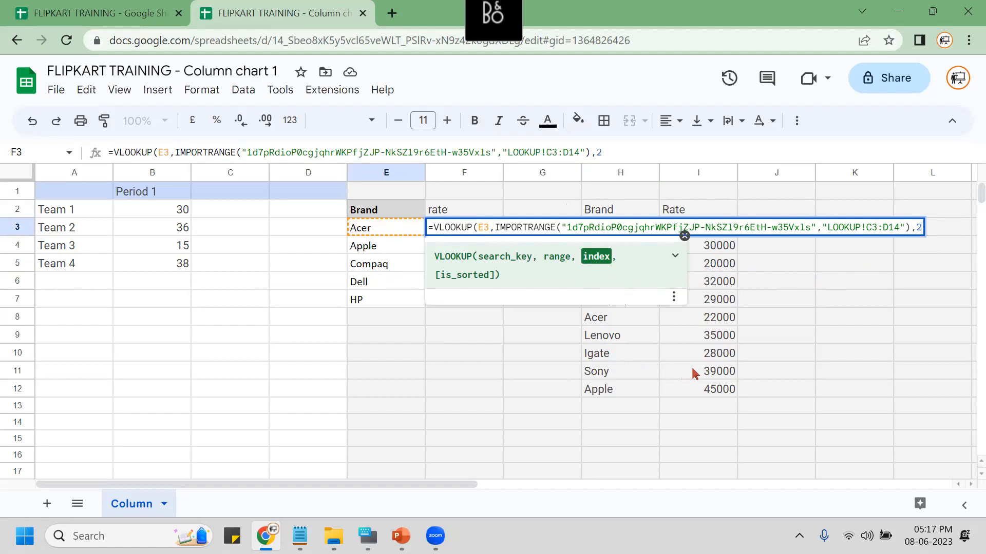
type(",")
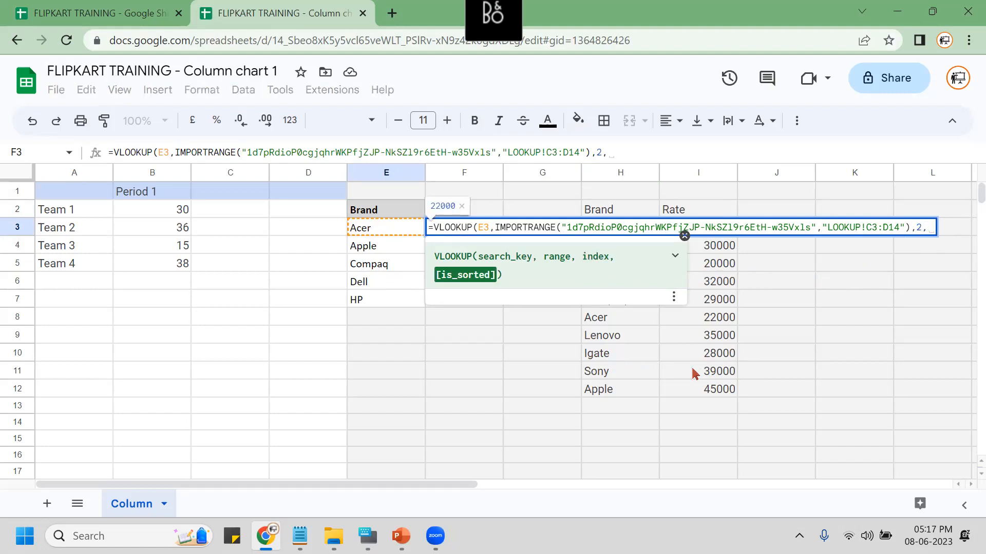
type("0)")
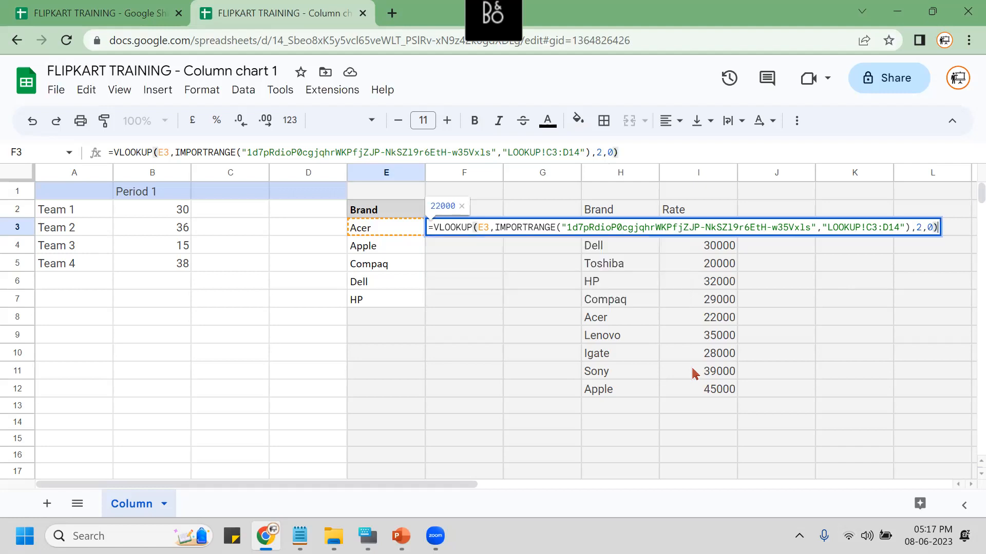
key("Return")
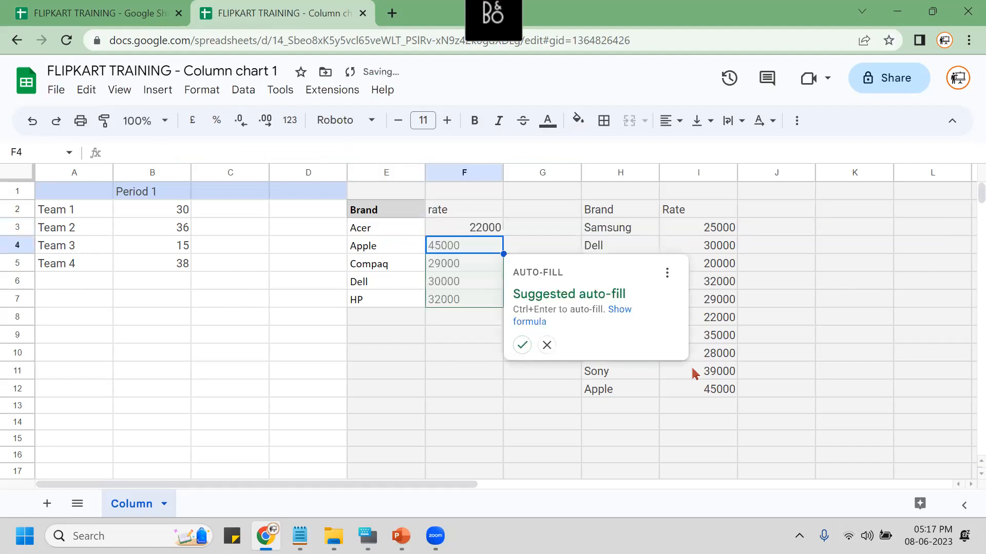
key("Left")
key("Left")
key("Left")
key("Left")
key("Left")
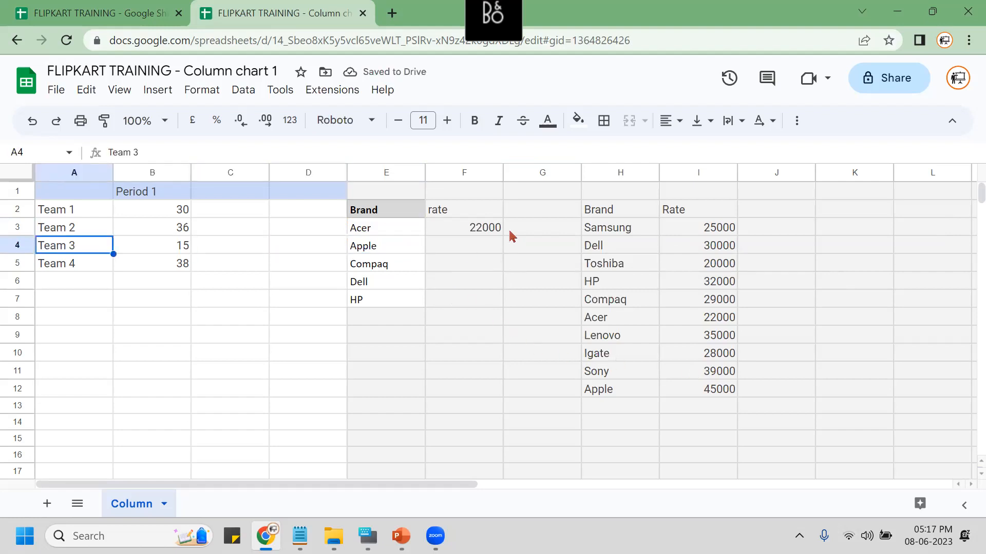
Fill the rate formula down to F7 (Apple 45000 through HP 32000), leaving H2's import unchanged.
left_click(475, 230)
left_click_drag(504, 235, 493, 308)
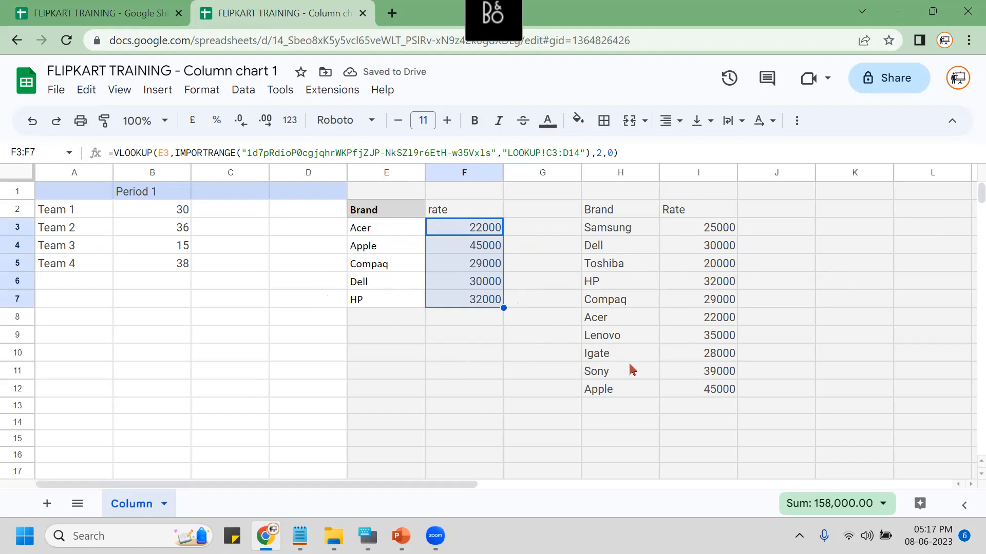
left_click(604, 211)
double_click(602, 215)
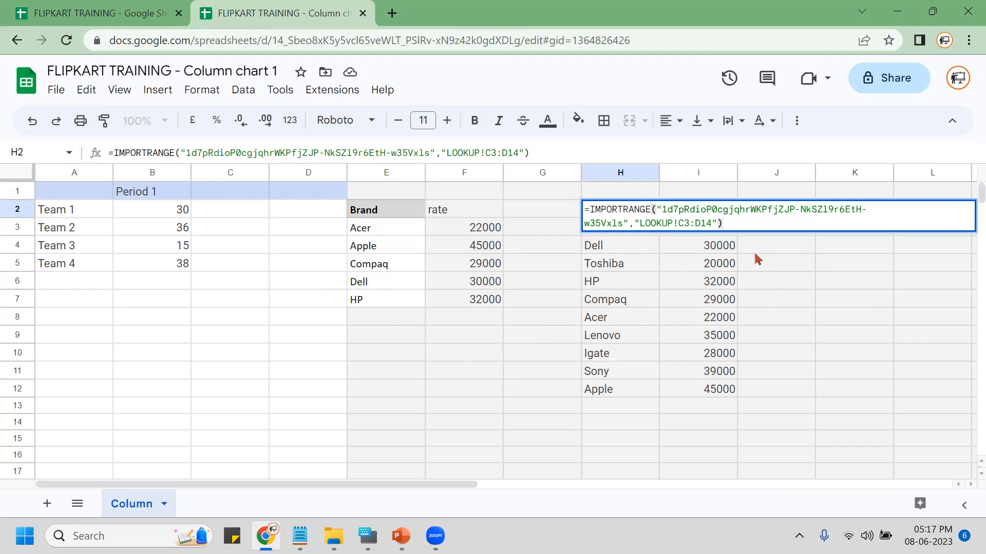
left_click(501, 347)
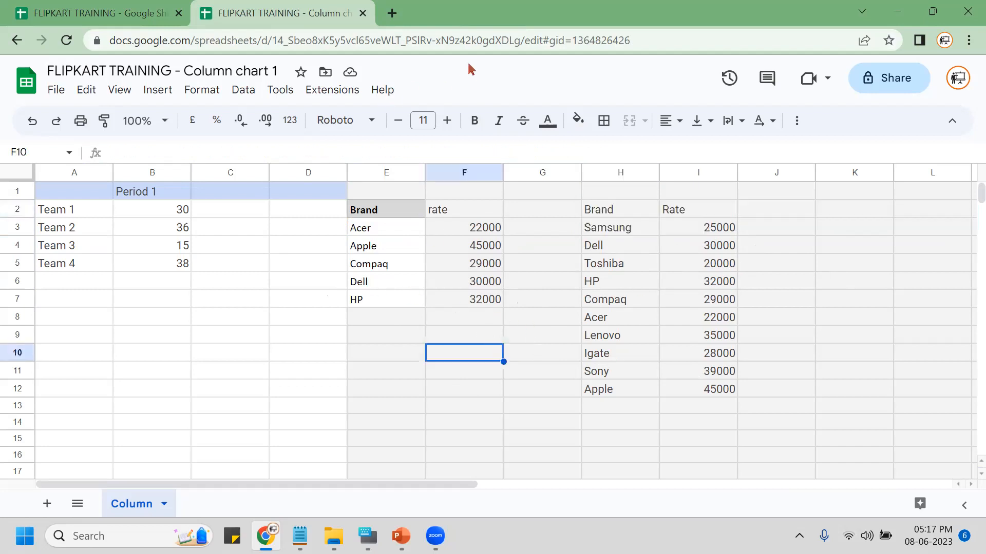